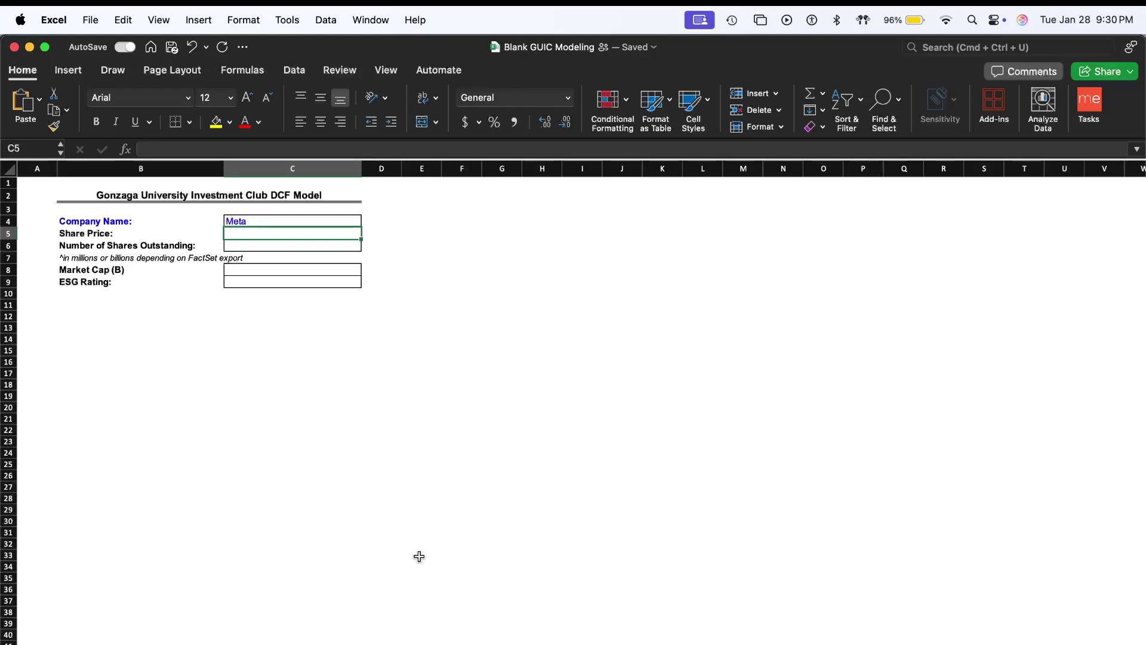
pyautogui.scroll(1, 419, 556)
pyautogui.click(256, 222)
pyautogui.moveTo(256, 219); pyautogui.dragTo(335, 225)
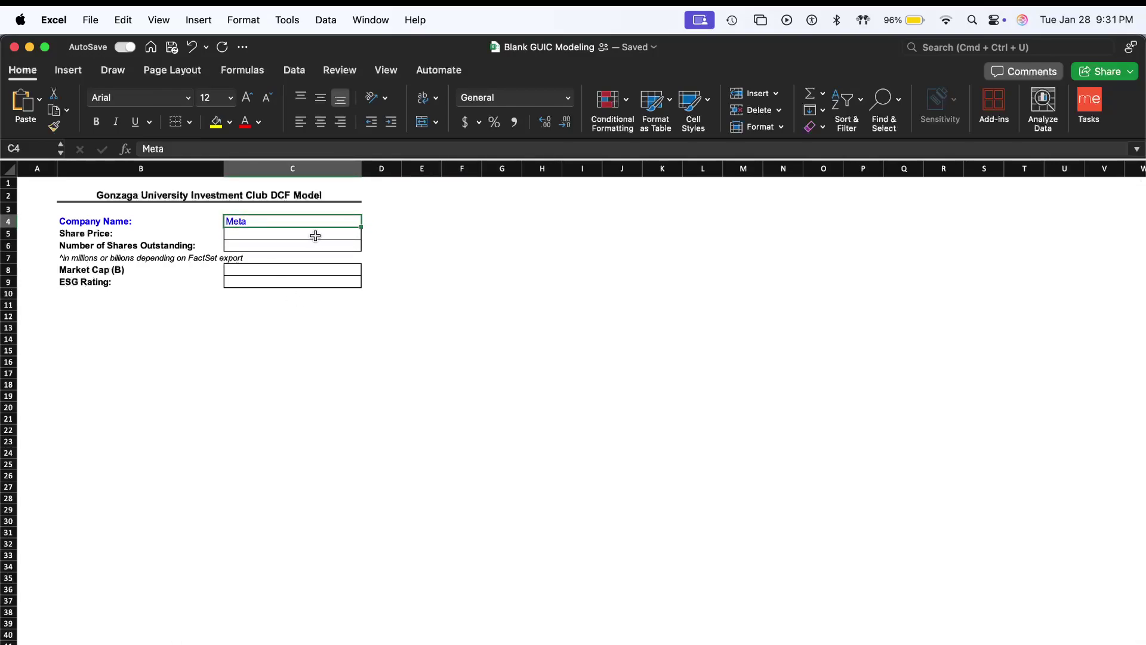
pyautogui.click(398, 224)
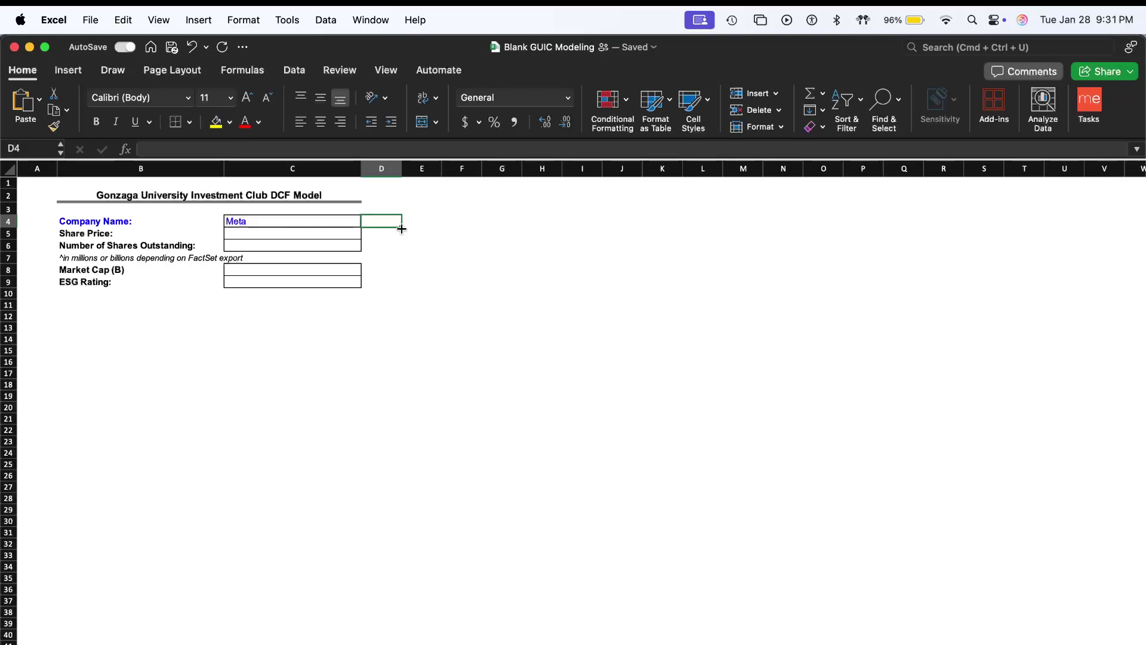
pyautogui.click(378, 281)
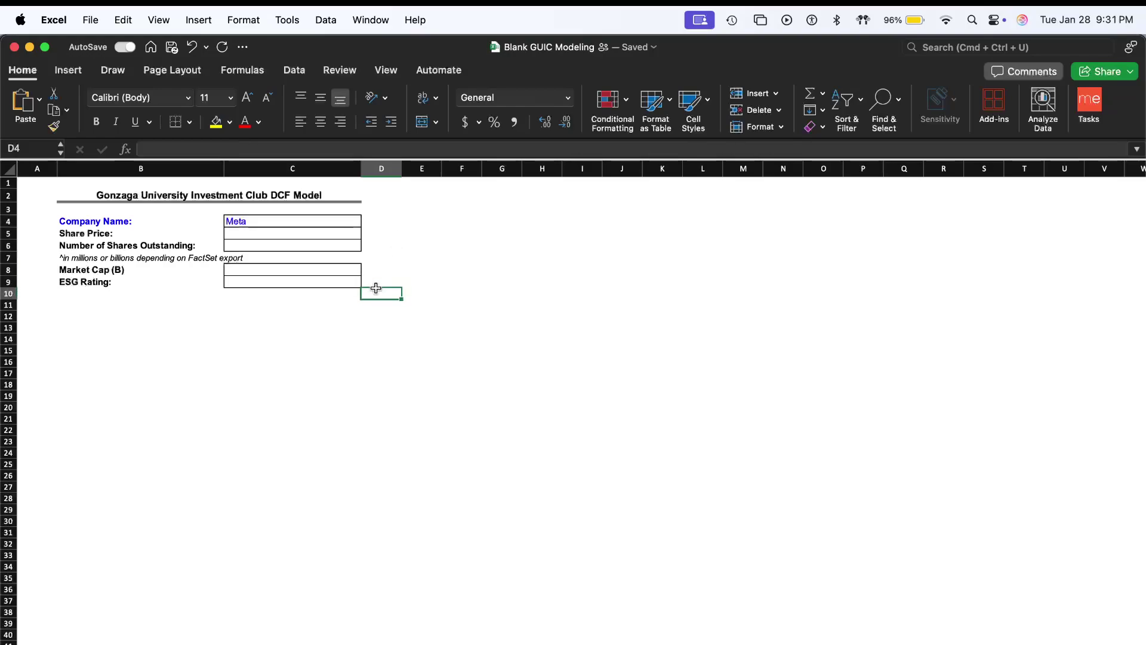
pyautogui.click(378, 269)
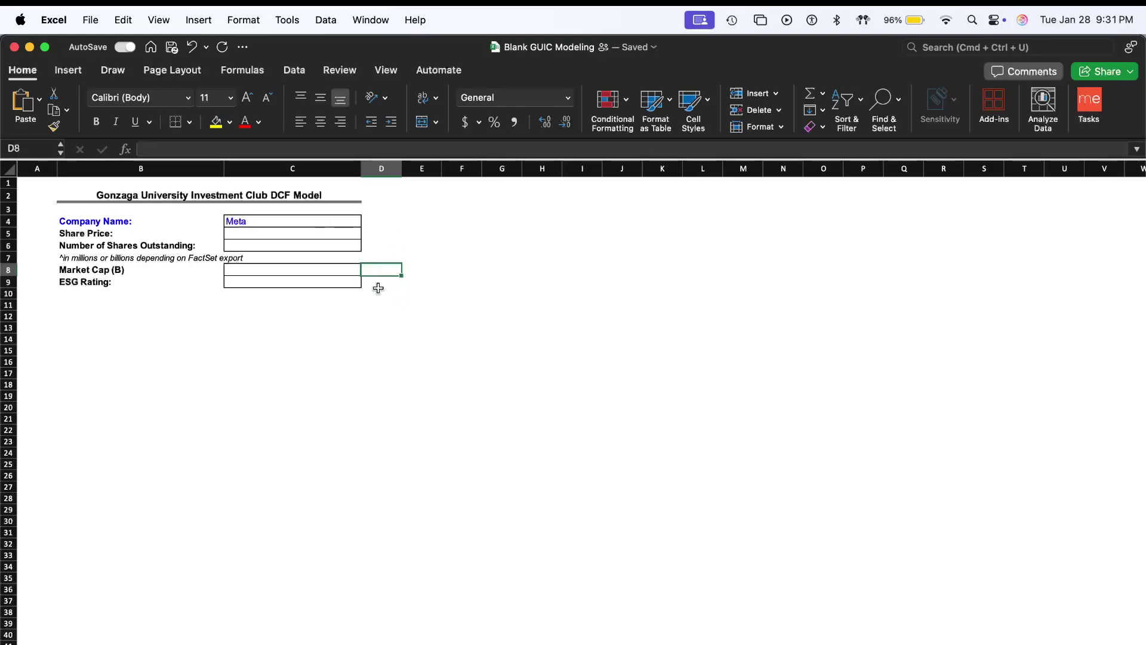
pyautogui.moveTo(379, 283); pyautogui.dragTo(381, 216)
pyautogui.click(380, 217)
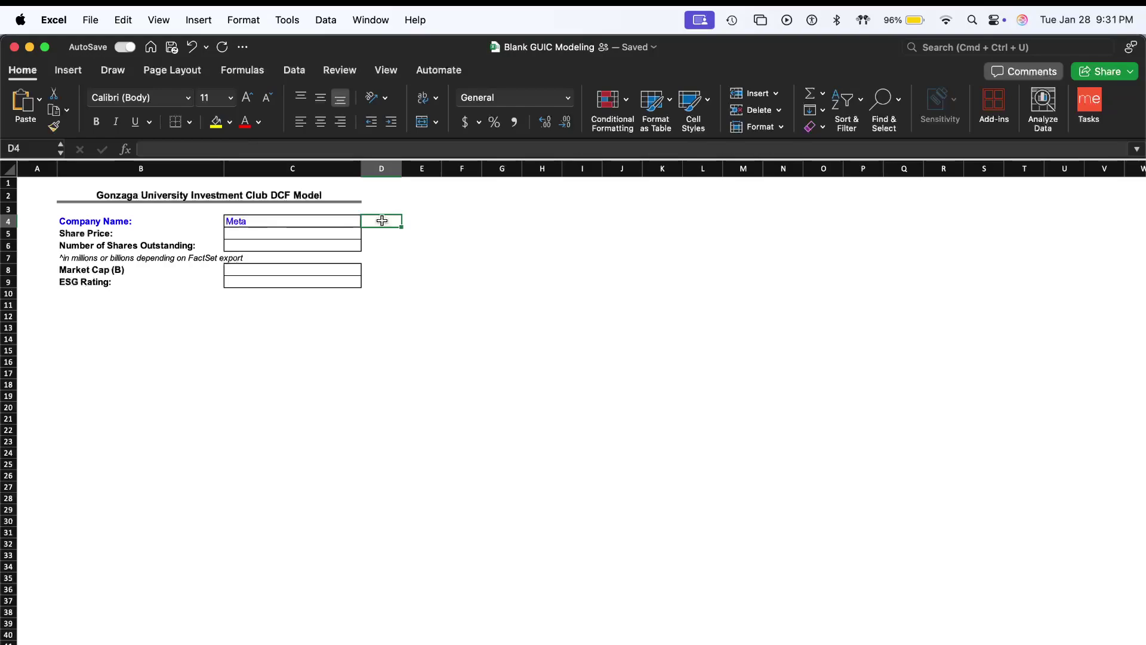
pyautogui.click(382, 169)
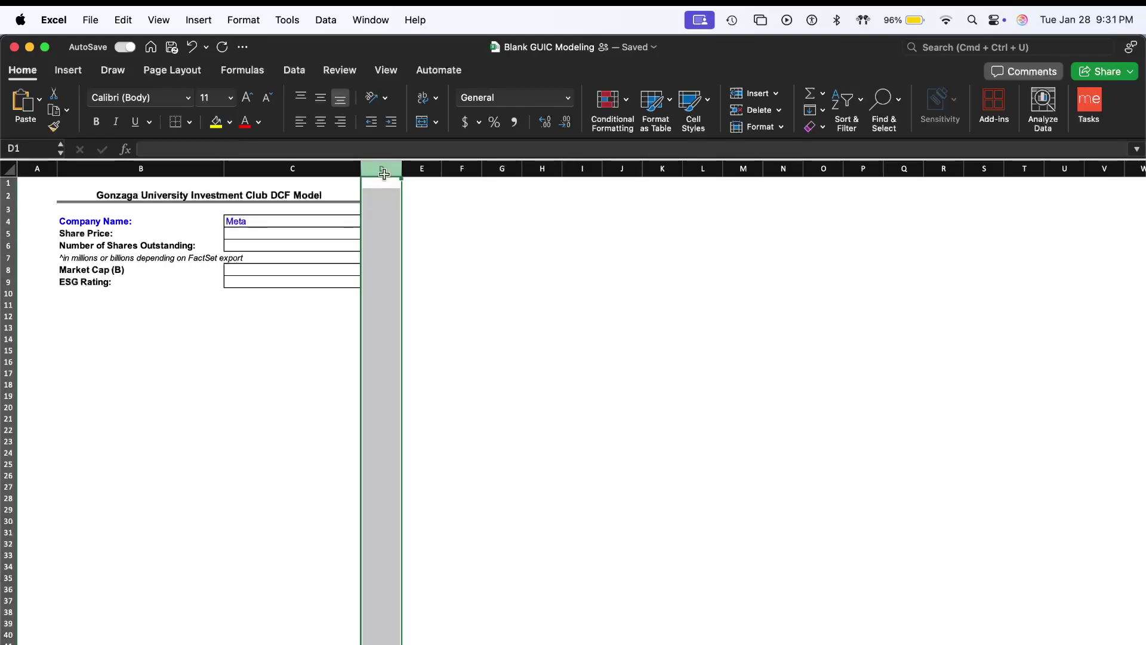
pyautogui.click(396, 184)
pyautogui.moveTo(393, 186); pyautogui.dragTo(391, 332)
pyautogui.click(395, 279)
pyautogui.moveTo(389, 194); pyautogui.dragTo(327, 335)
pyautogui.click(327, 335)
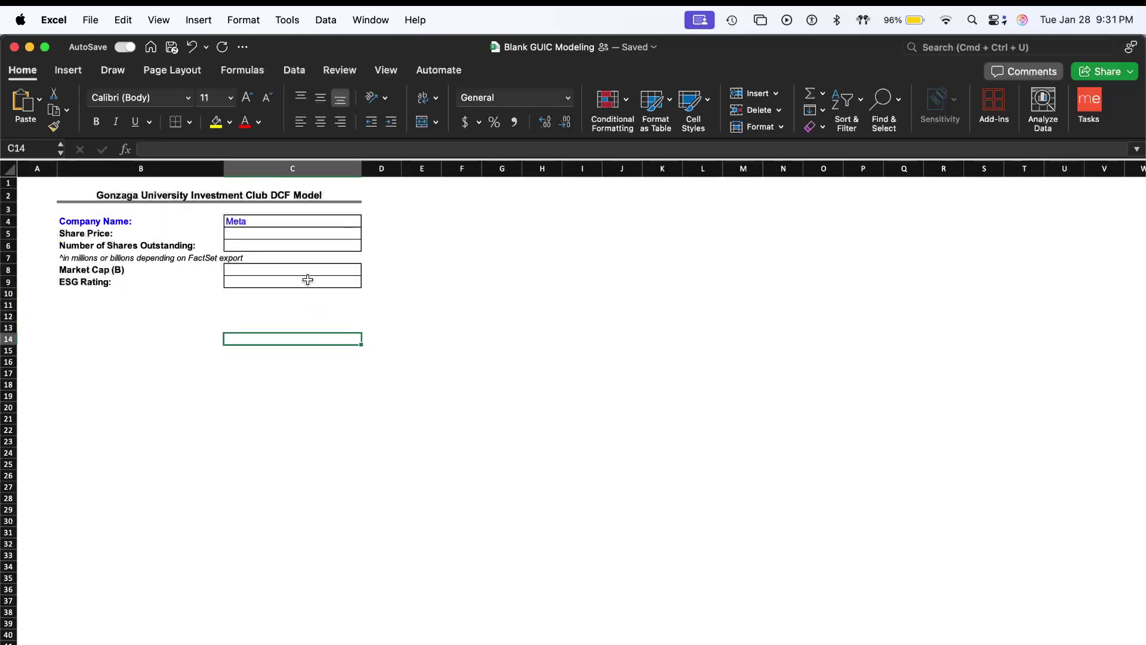
pyautogui.click(266, 280)
pyautogui.press('XF86MonBrightnessDown')
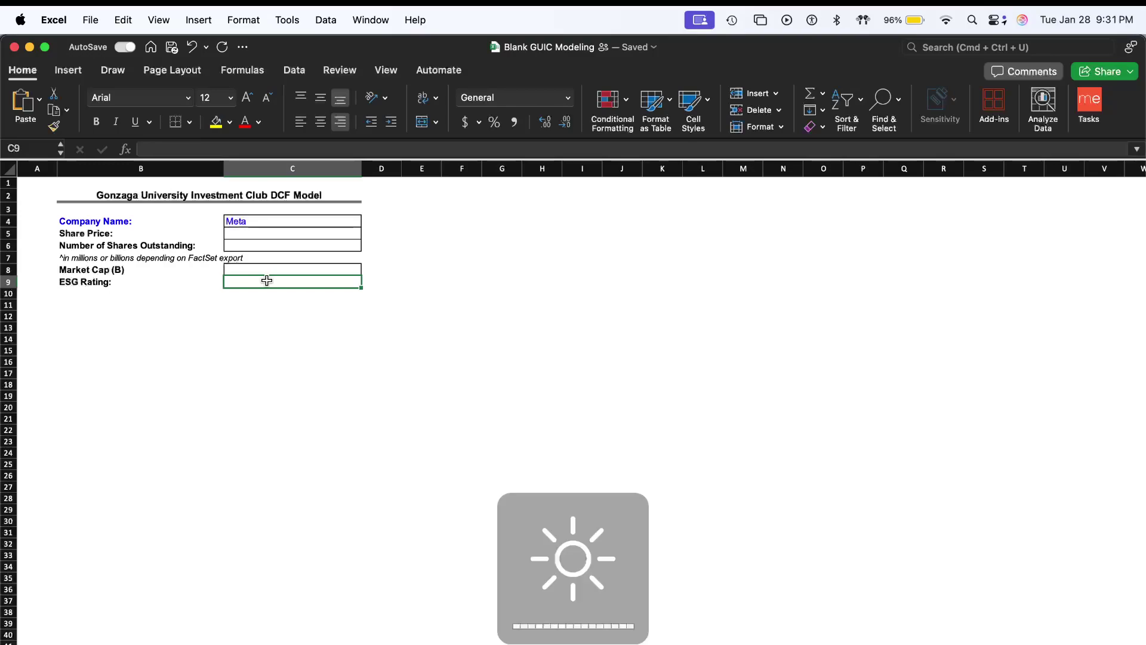
pyautogui.click(90, 283)
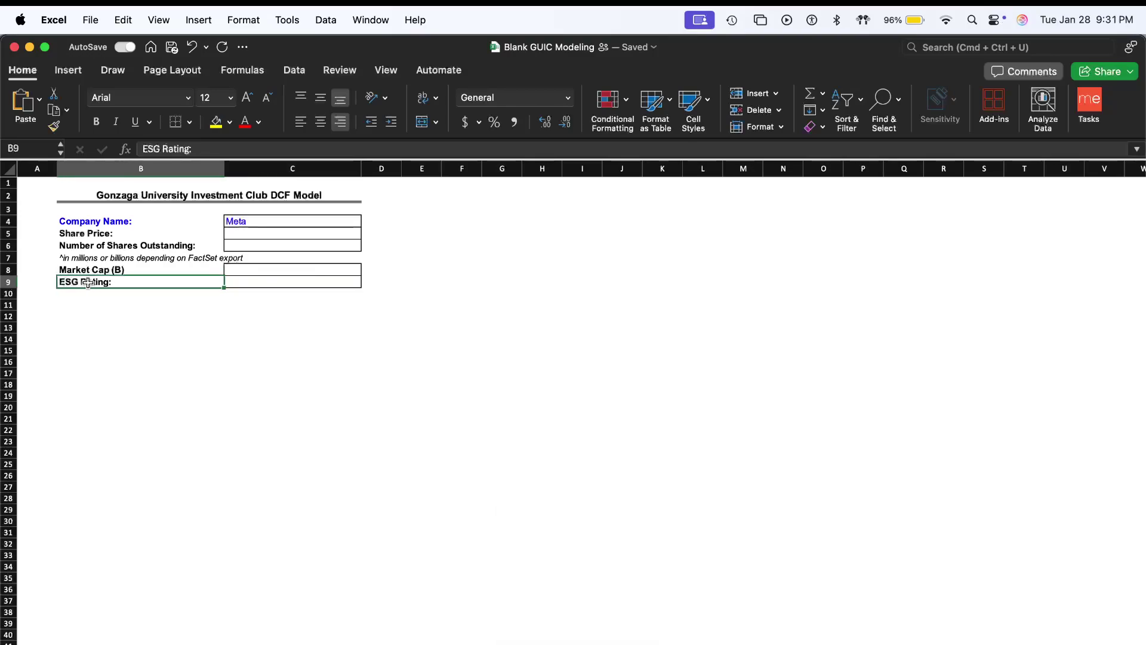
pyautogui.click(8, 282)
pyautogui.click(254, 281)
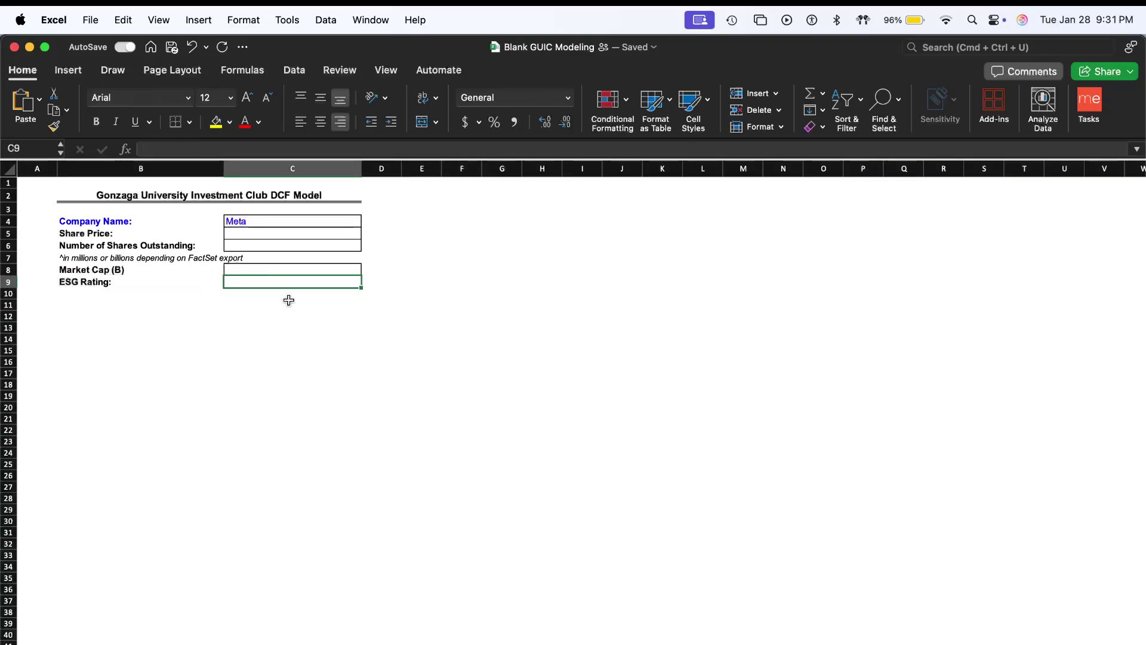
# - Switch to Chrome, search the web for "msci esg rating" and open MSCI's ESG Ratings page from the results
pyautogui.press('super+Tab')
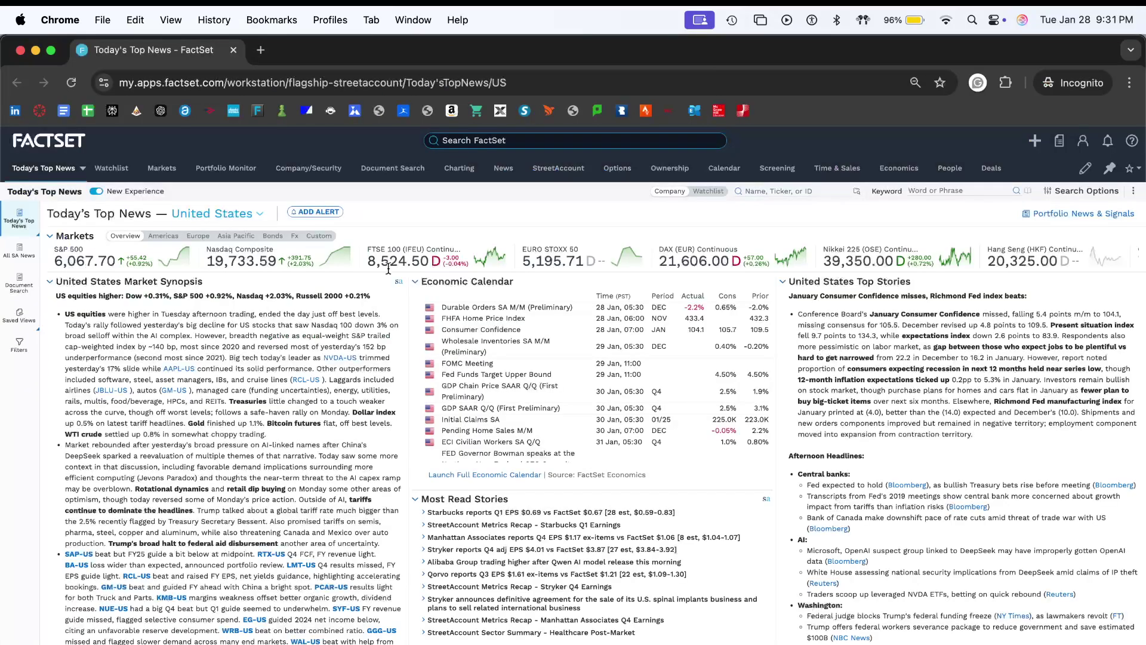
pyautogui.click(261, 49)
pyautogui.write('msci')
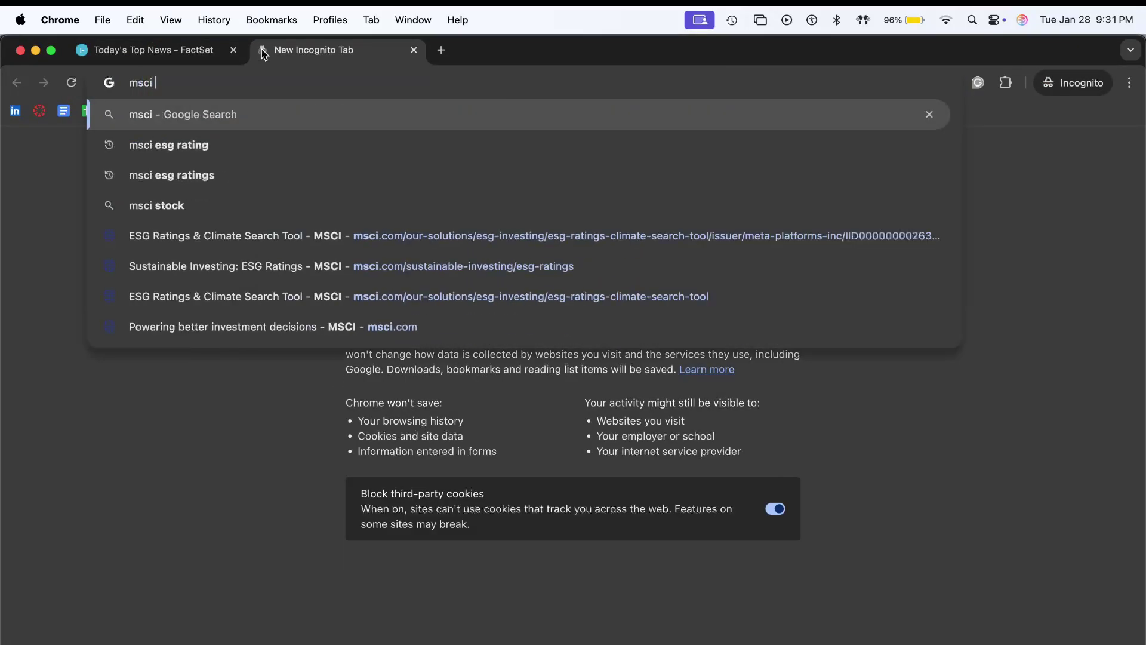
pyautogui.press('Down')
pyautogui.press('Return')
pyautogui.scroll(-3, 263, 310)
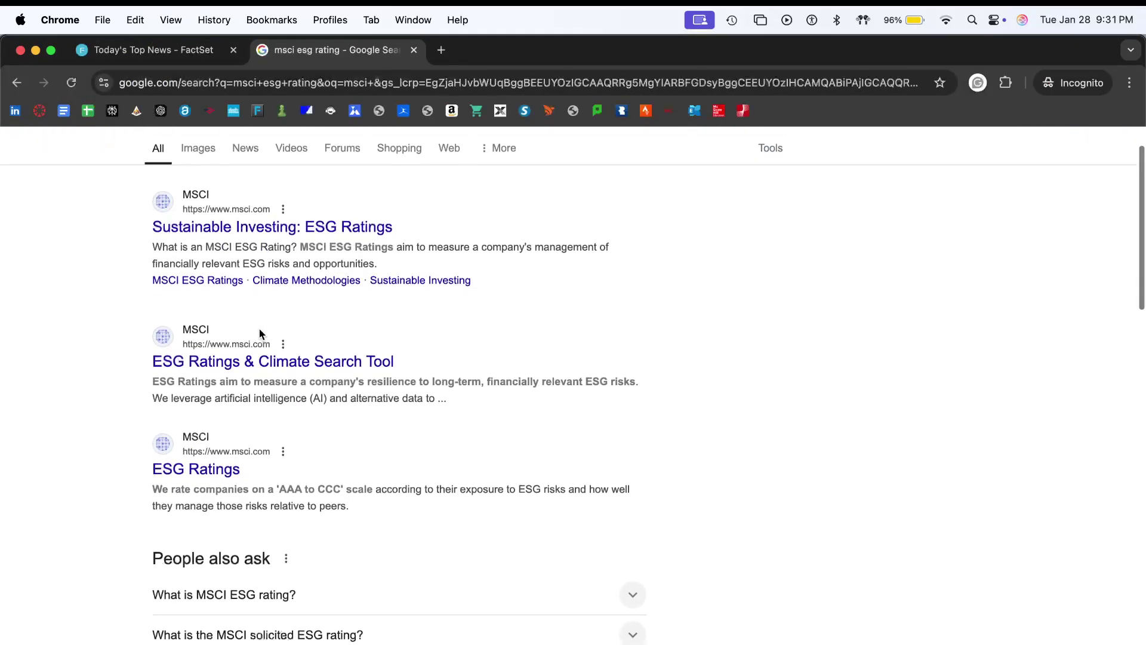
pyautogui.click(192, 451)
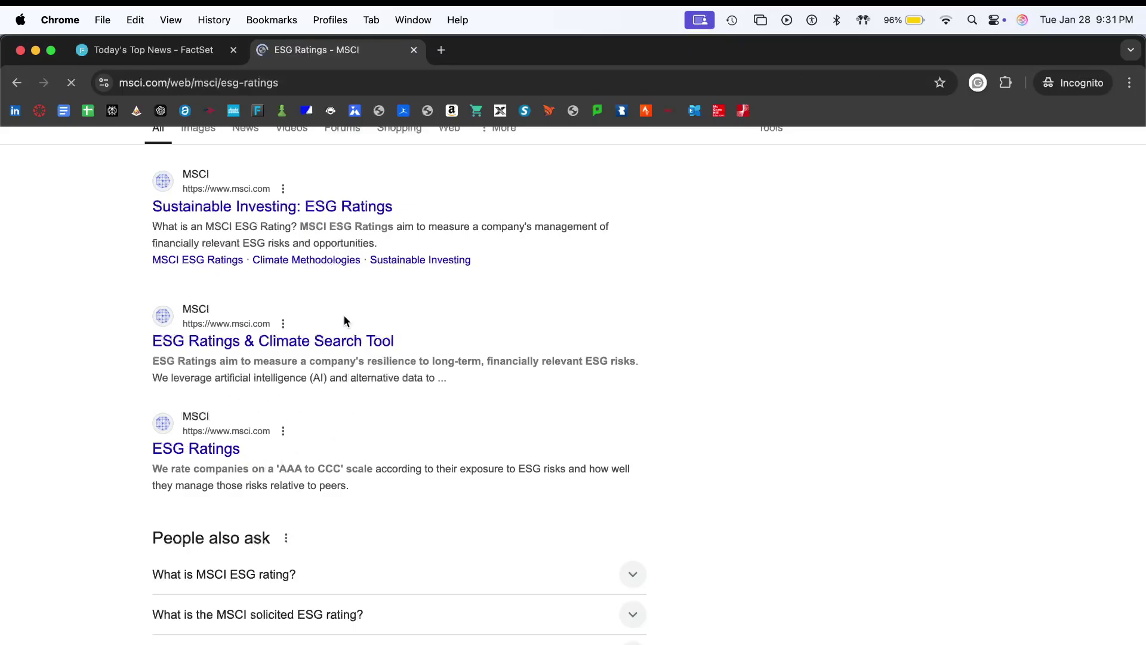
# - Find the company search on the MSCI ESG Ratings page and enter "meta" in it
pyautogui.scroll(-15, 380, 310)
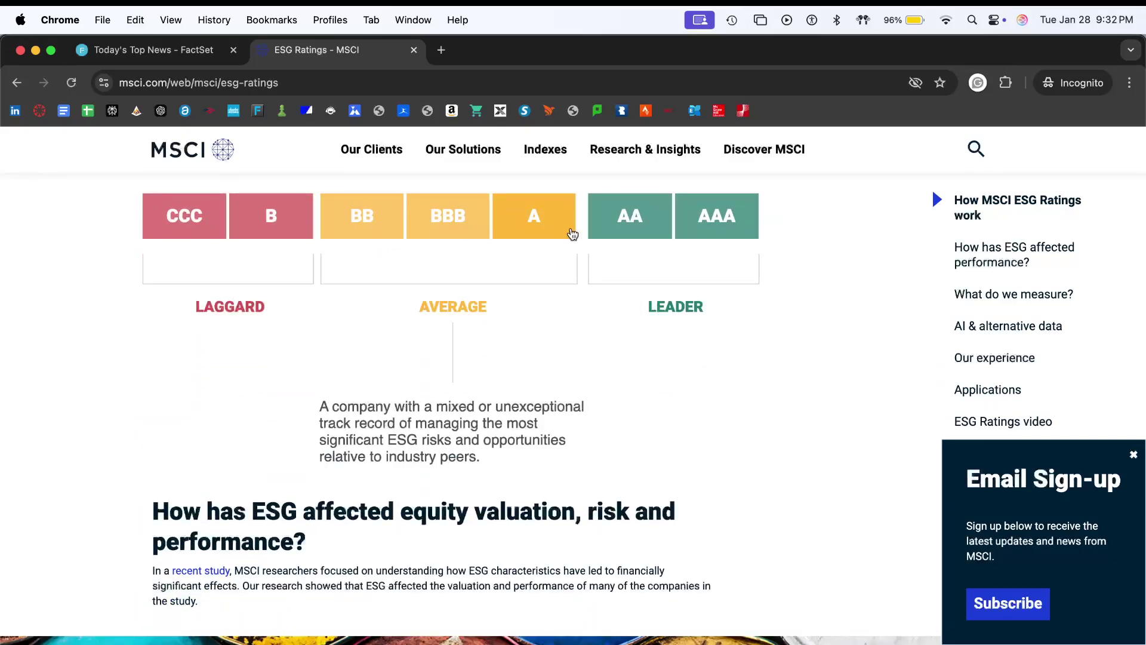
pyautogui.scroll(-10, 678, 239)
pyautogui.scroll(15, 677, 237)
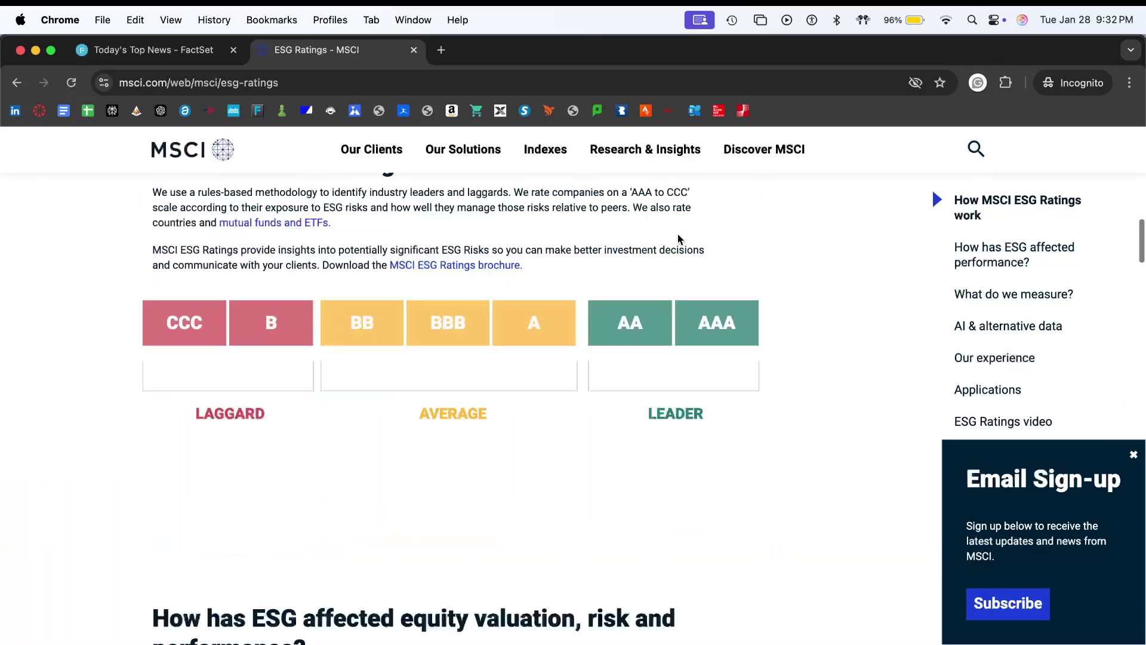
pyautogui.click(399, 350)
pyautogui.write('msci')
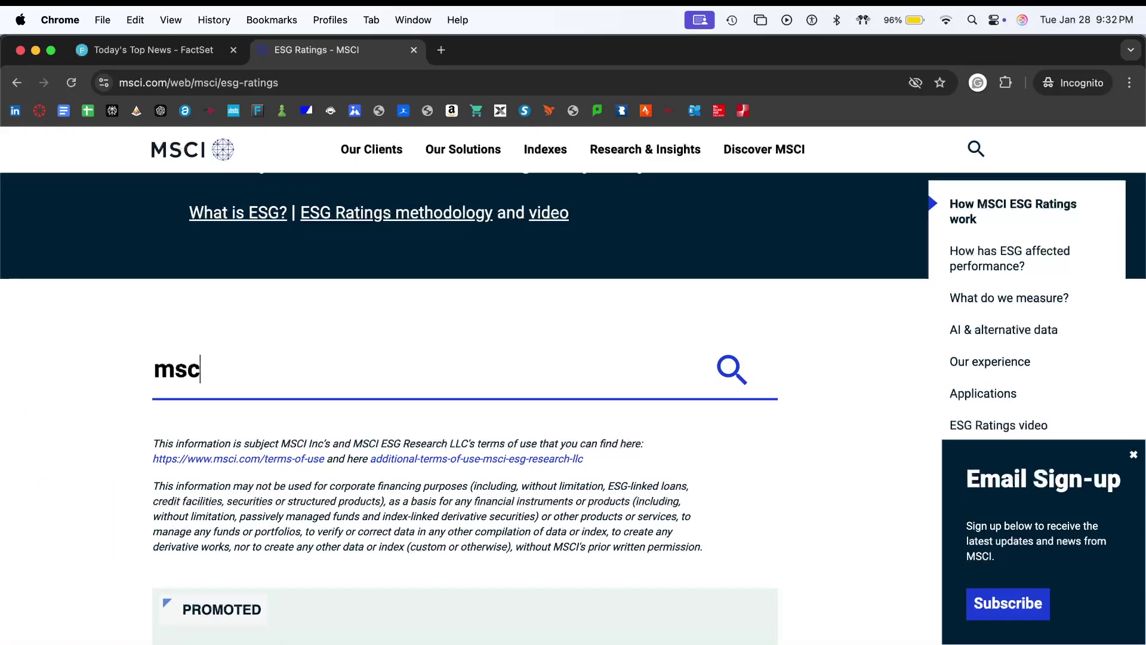
pyautogui.press('BackSpace')
pyautogui.press('BackSpace')
pyautogui.press('BackSpace')
pyautogui.write('meta')
# - In the other Chrome window, search MSCI's ESG Ratings & Climate Search Tool for "meta" and open META PLATFORMS, INC
pyautogui.hotkey('ctrl', 'Up')
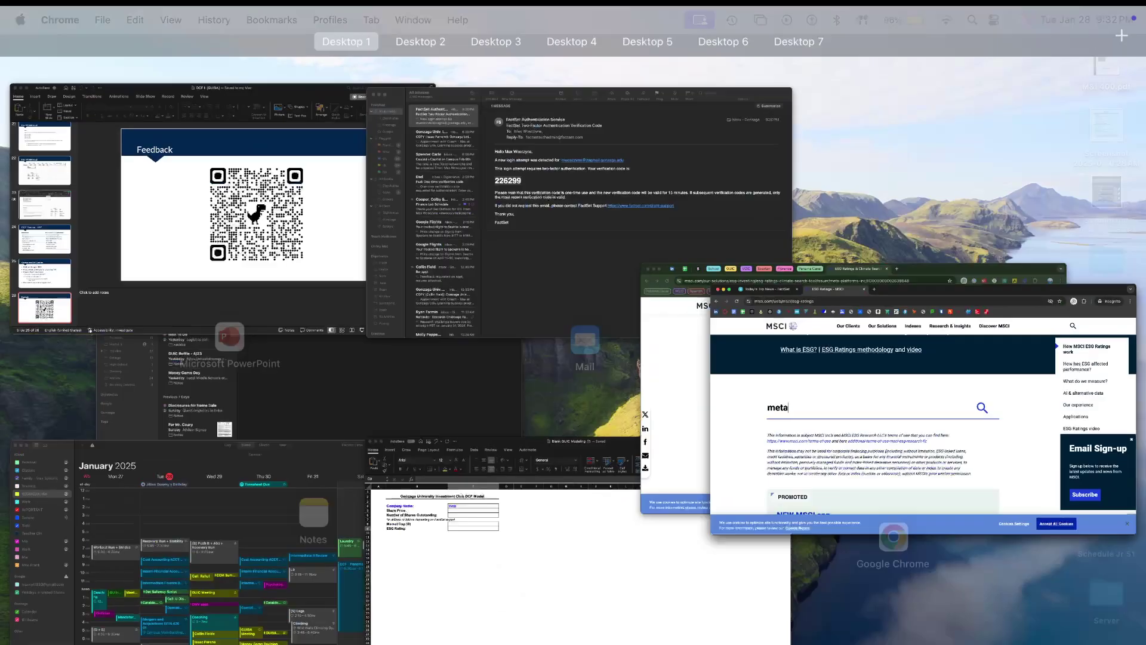
pyautogui.click(824, 342)
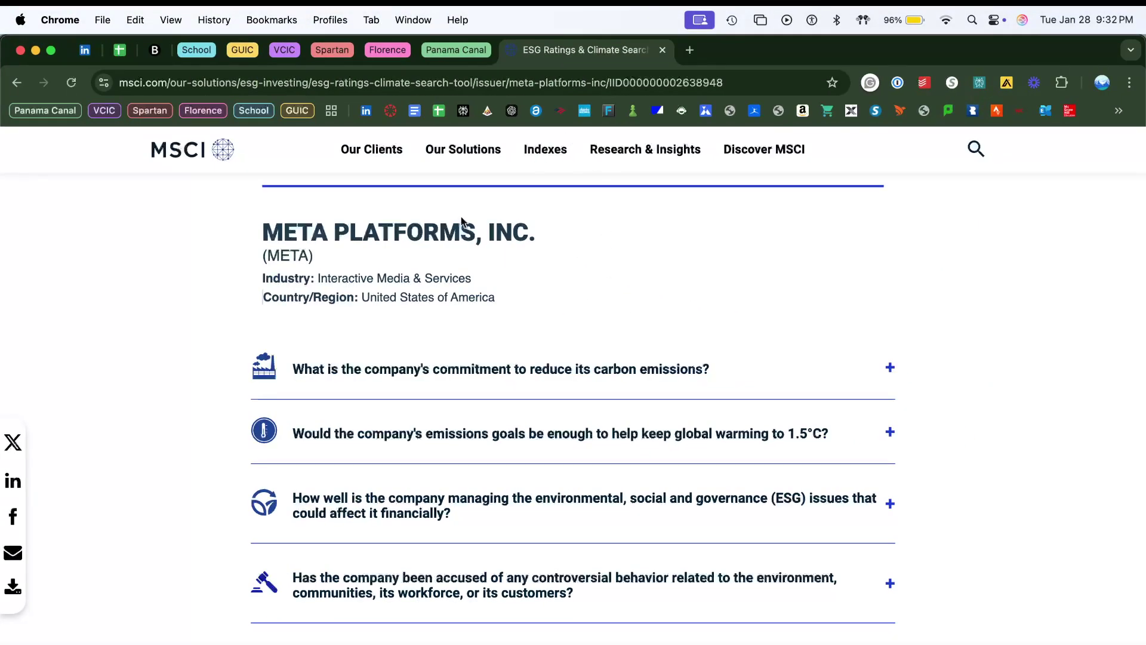
pyautogui.scroll(3, 485, 191)
pyautogui.click(420, 314)
pyautogui.write('meta')
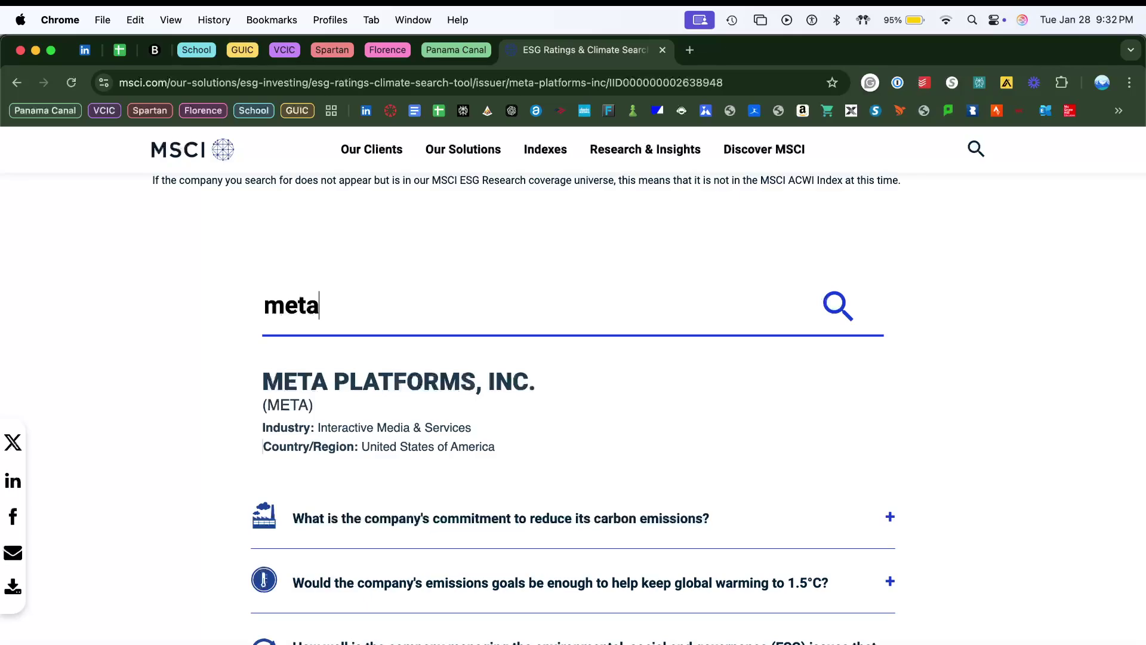
pyautogui.click(396, 376)
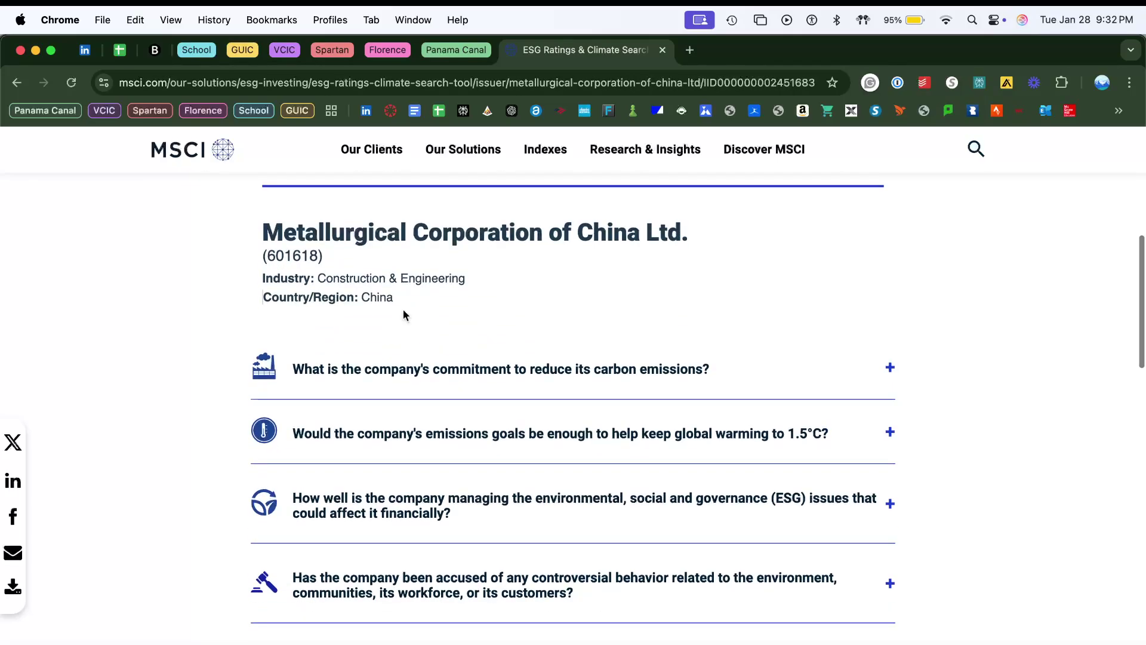
pyautogui.scroll(2, 412, 298)
pyautogui.click(416, 272)
pyautogui.write('meta')
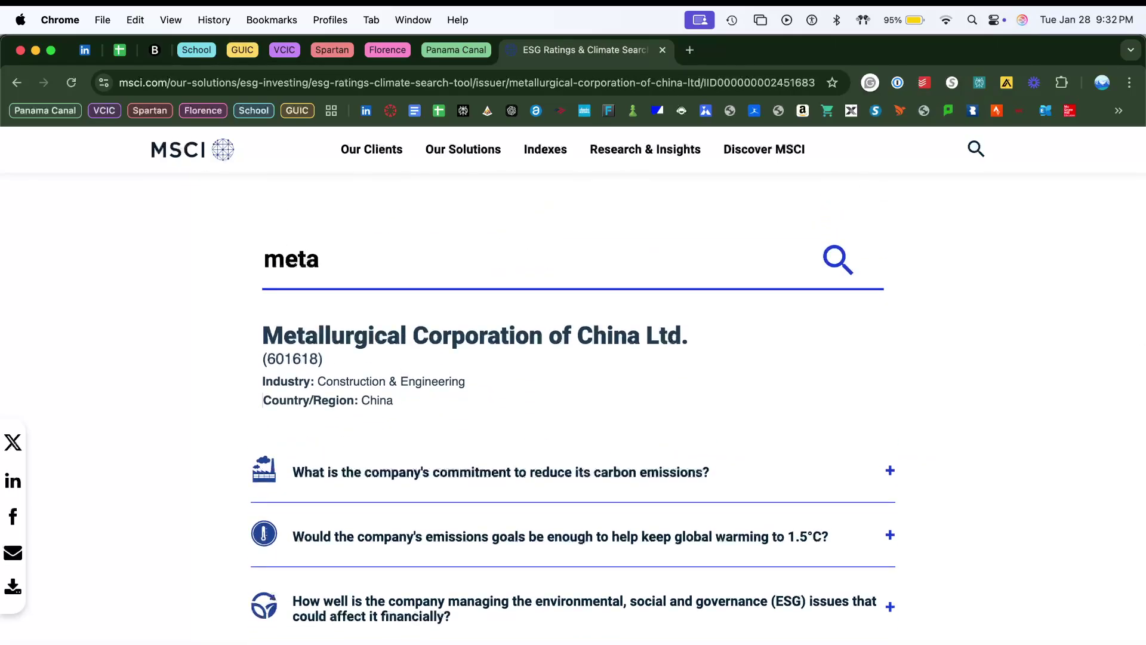
pyautogui.click(385, 306)
pyautogui.scroll(-2, 406, 292)
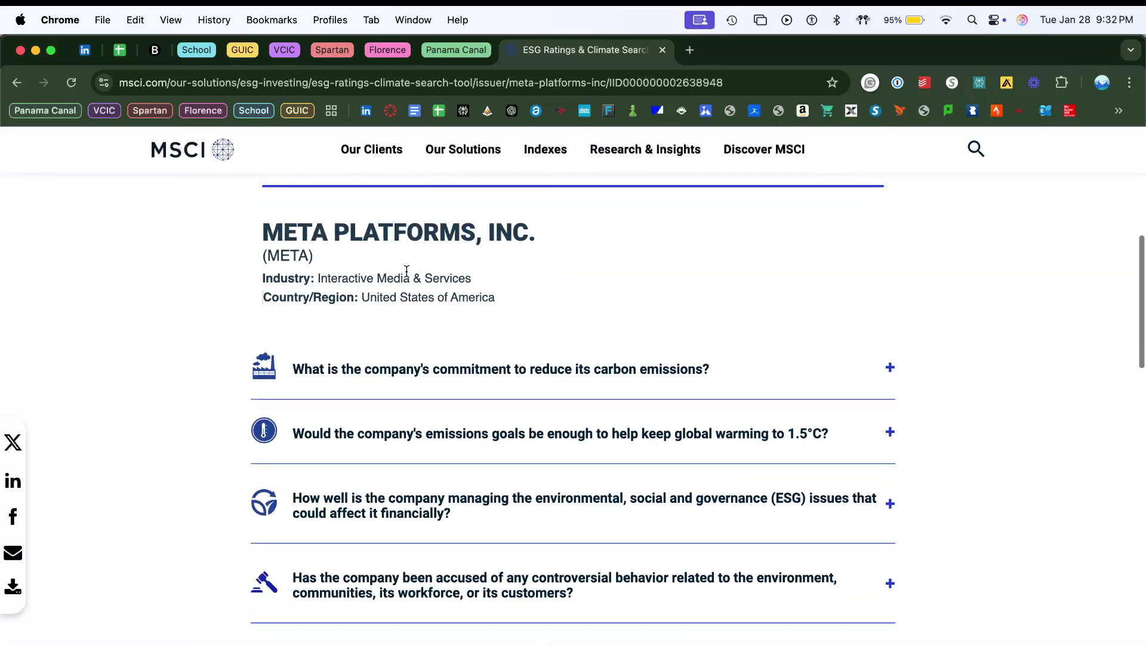
# - Expand Meta's section on how well it manages ESG issues and examine its ESG rating and industry peer distribution
pyautogui.scroll(-4, 409, 294)
pyautogui.click(525, 349)
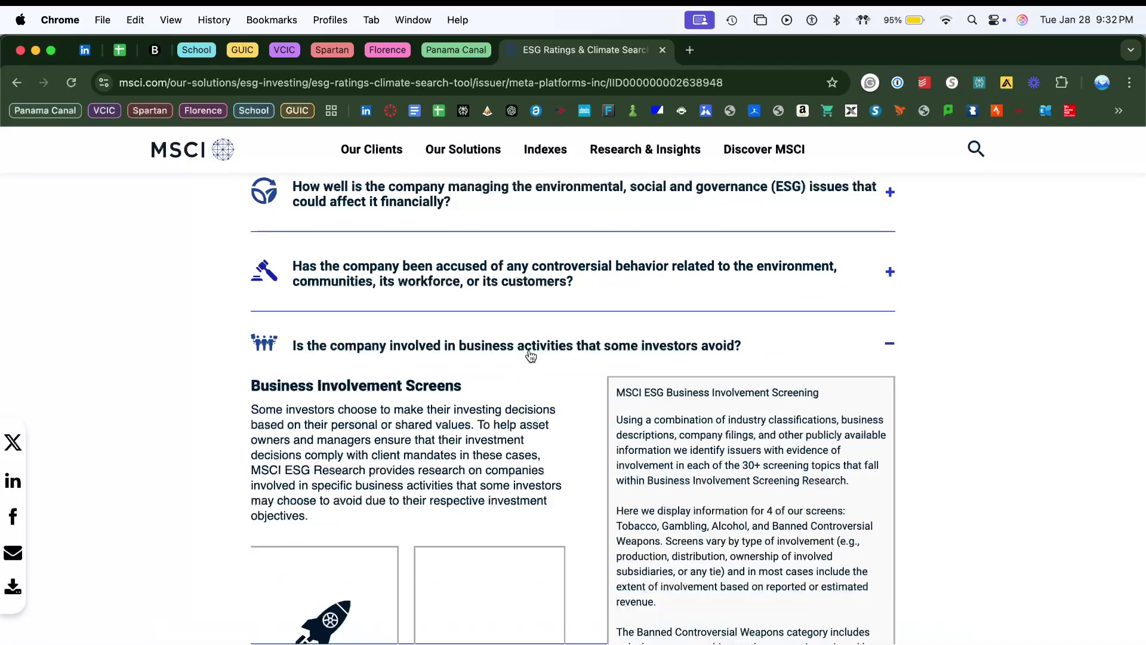
pyautogui.click(557, 281)
pyautogui.click(564, 222)
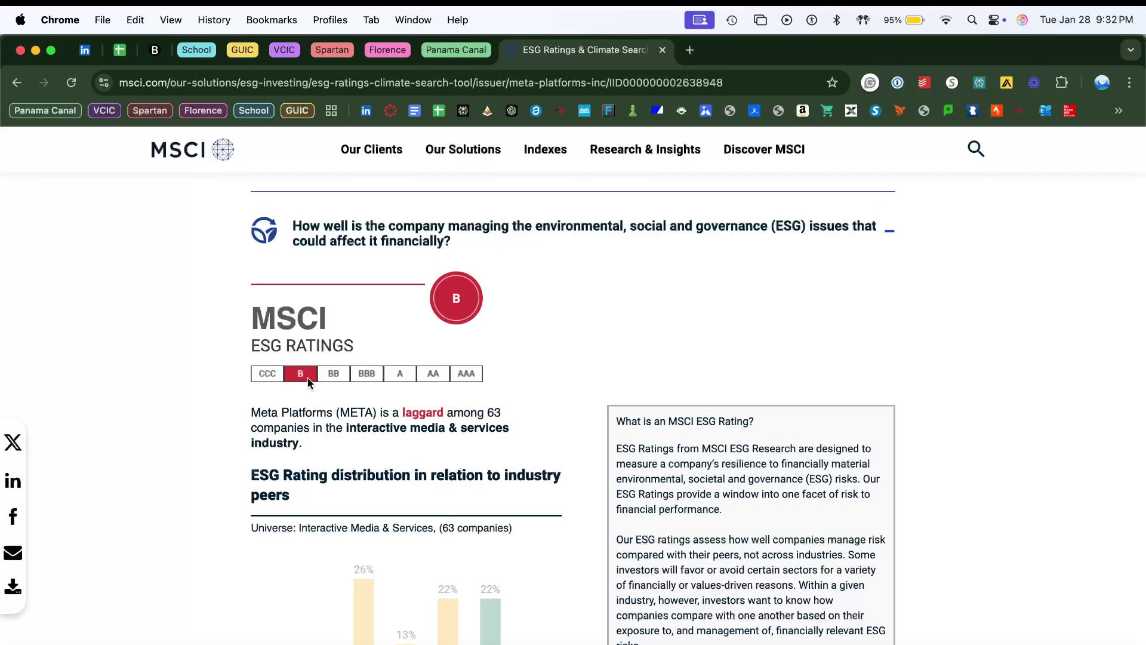
pyautogui.scroll(-5, 308, 382)
pyautogui.scroll(5, 308, 381)
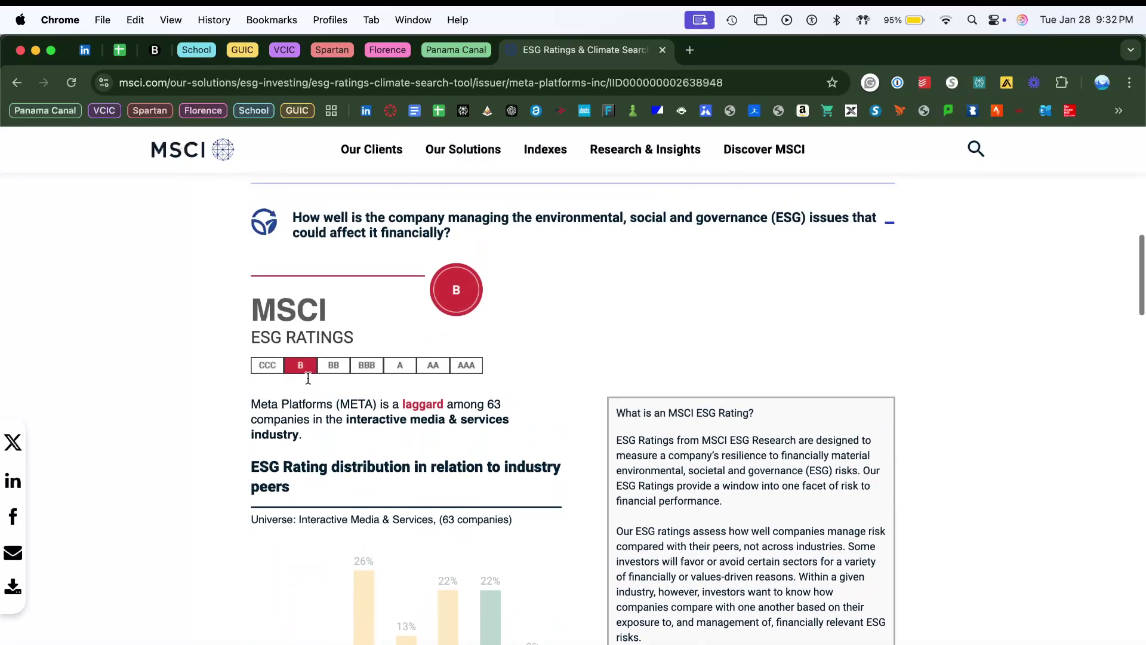
pyautogui.scroll(1, 309, 378)
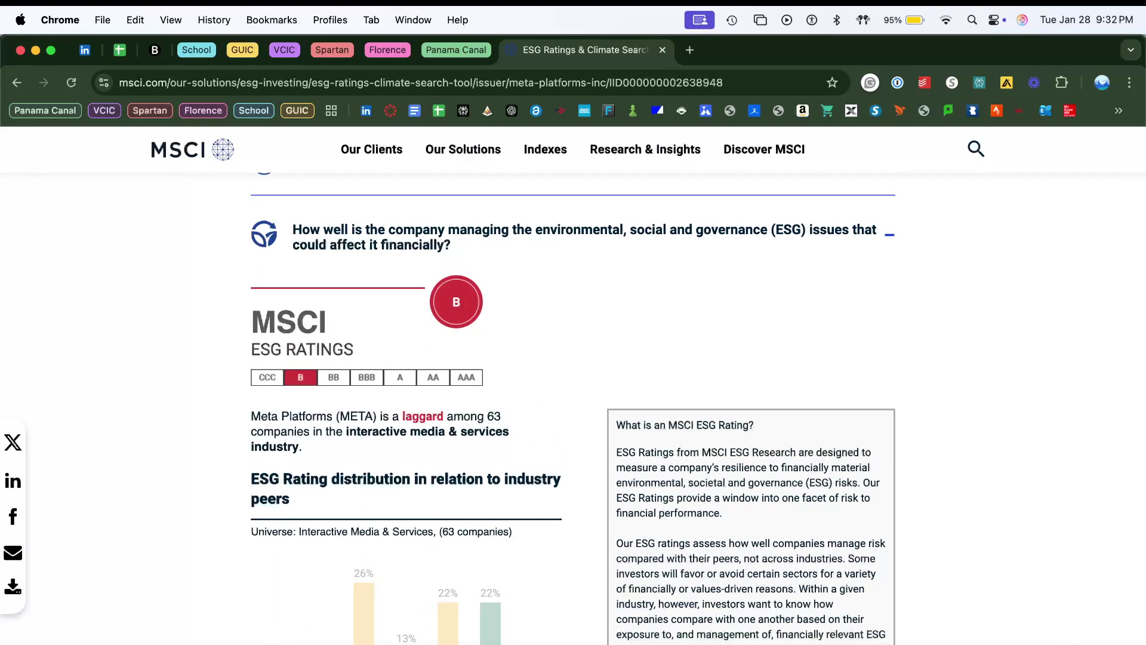
pyautogui.scroll(-5, 382, 382)
pyautogui.scroll(1, 342, 261)
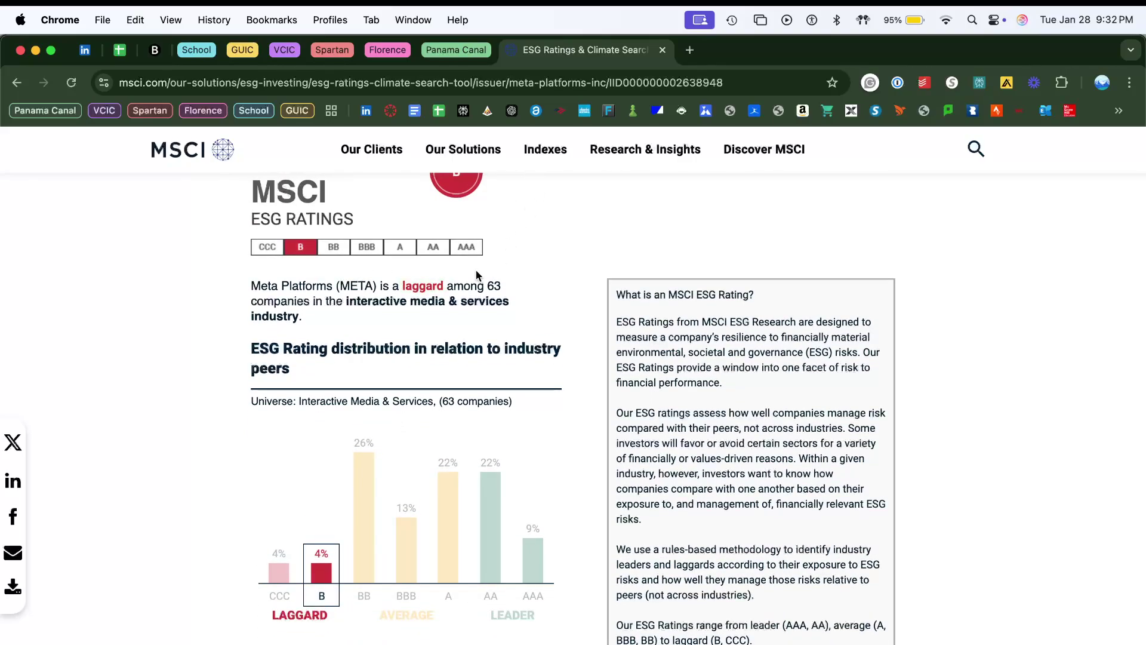
# - Return to the Incognito Chrome window and close its MSCI ESG Ratings page to get back to FactSet
pyautogui.press('super+Tab')
pyautogui.press('super+Tab')
pyautogui.hotkey('ctrl', 'Up')
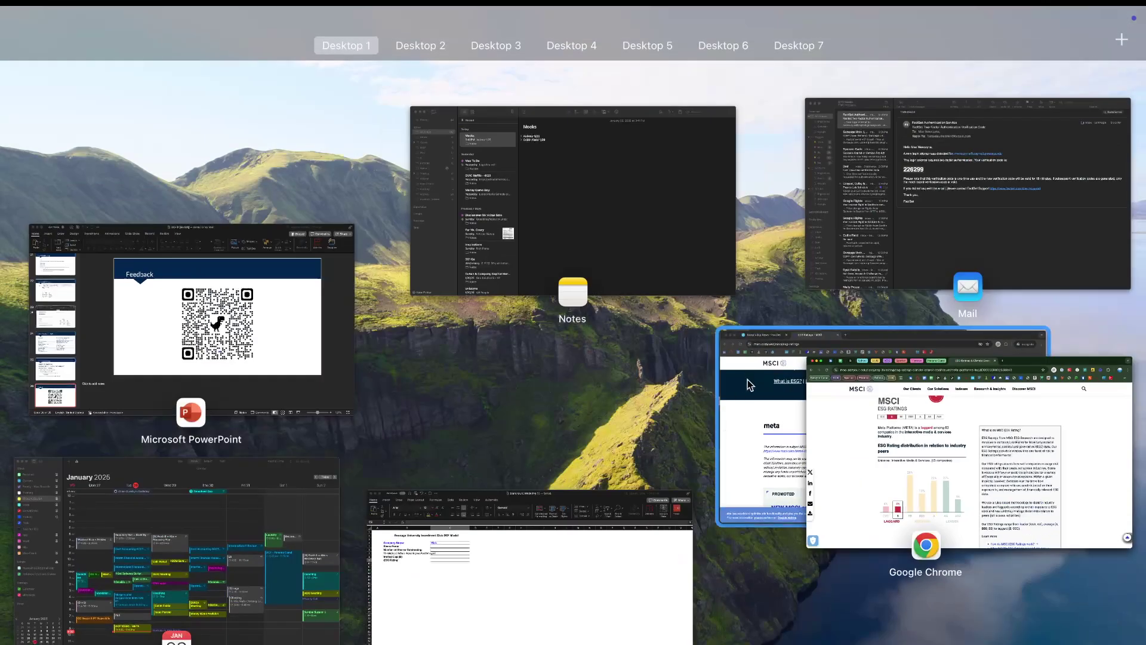
pyautogui.click(749, 381)
pyautogui.press('super+w')
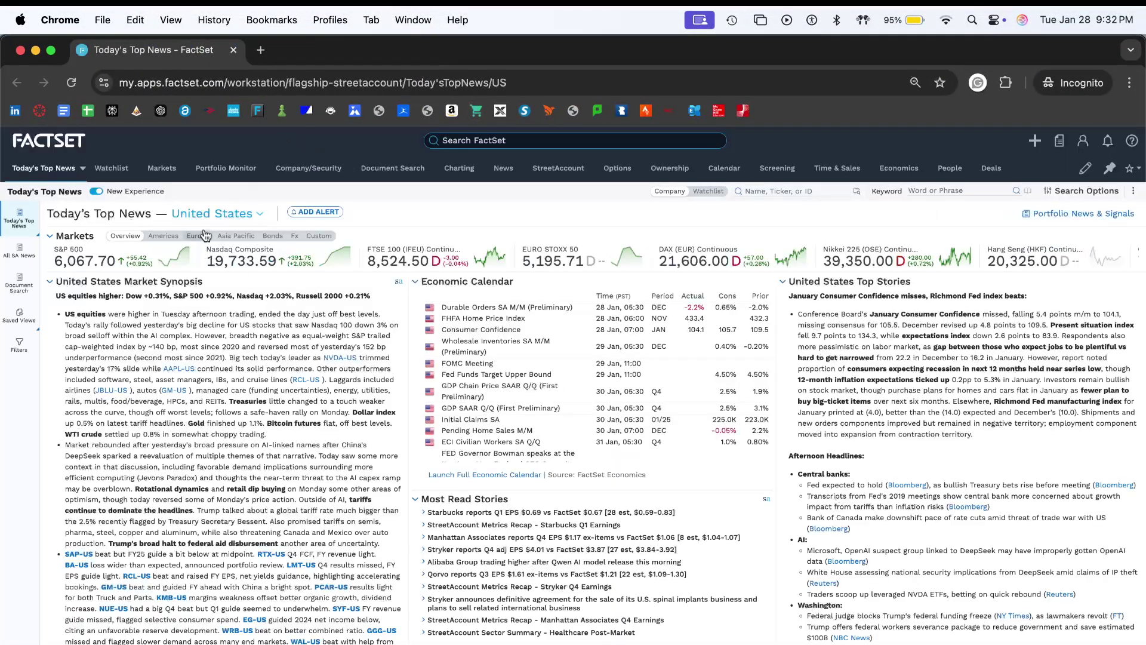
# - Search FactSet for "meta" and open the Snapshot report of Meta Platforms Inc Class A
pyautogui.click(531, 139)
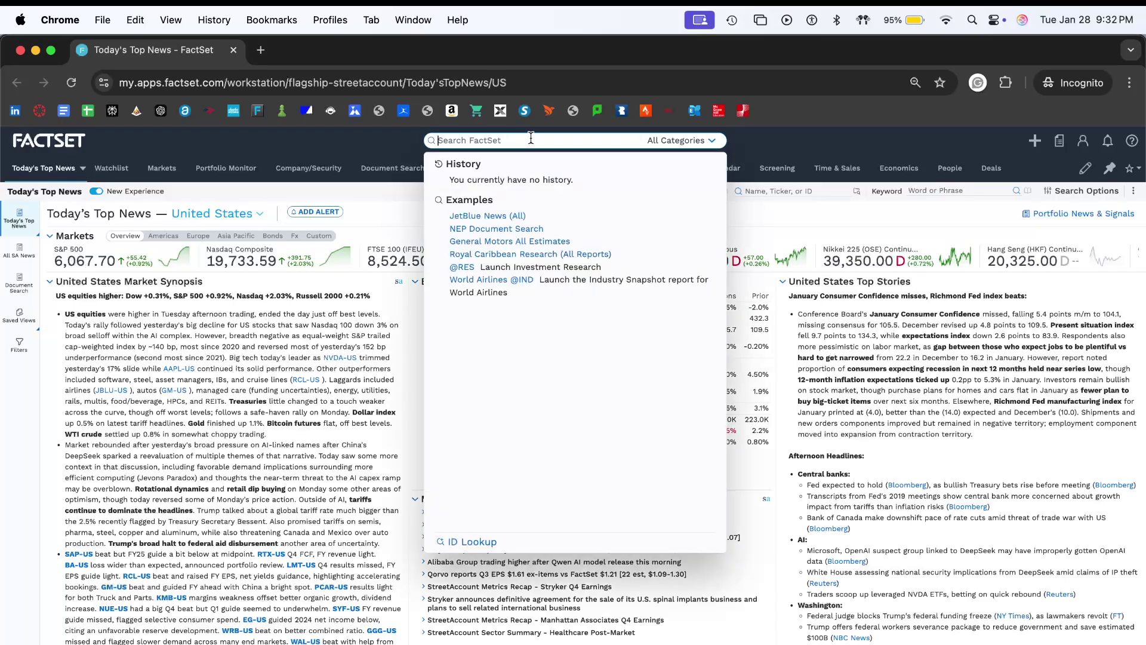
pyautogui.write('meta')
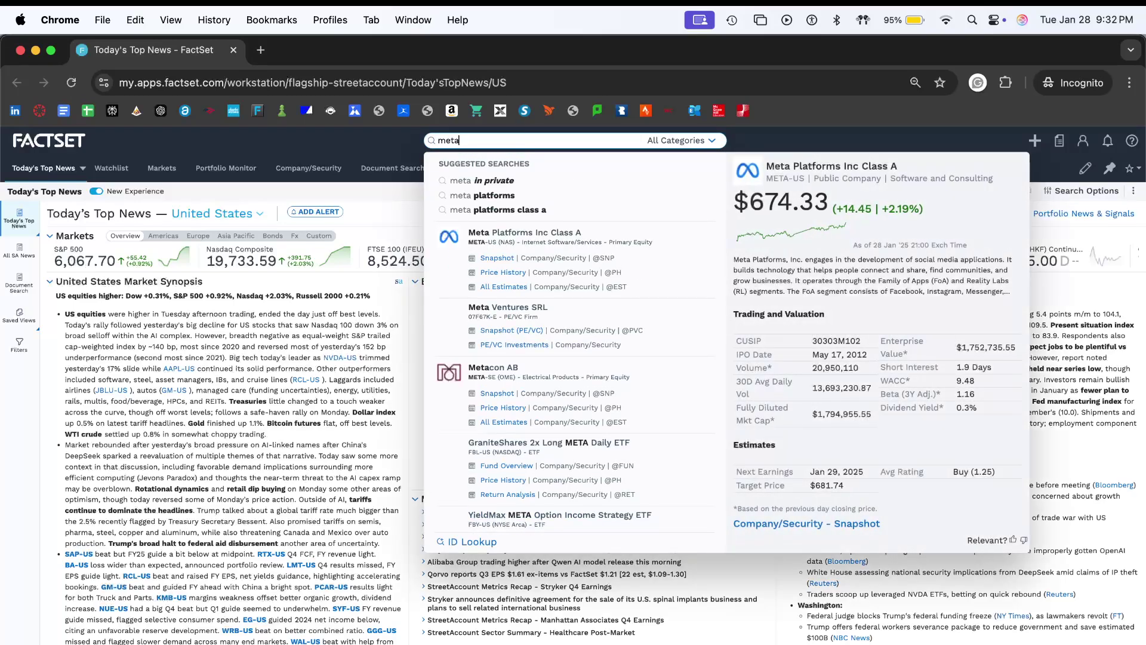
pyautogui.click(501, 255)
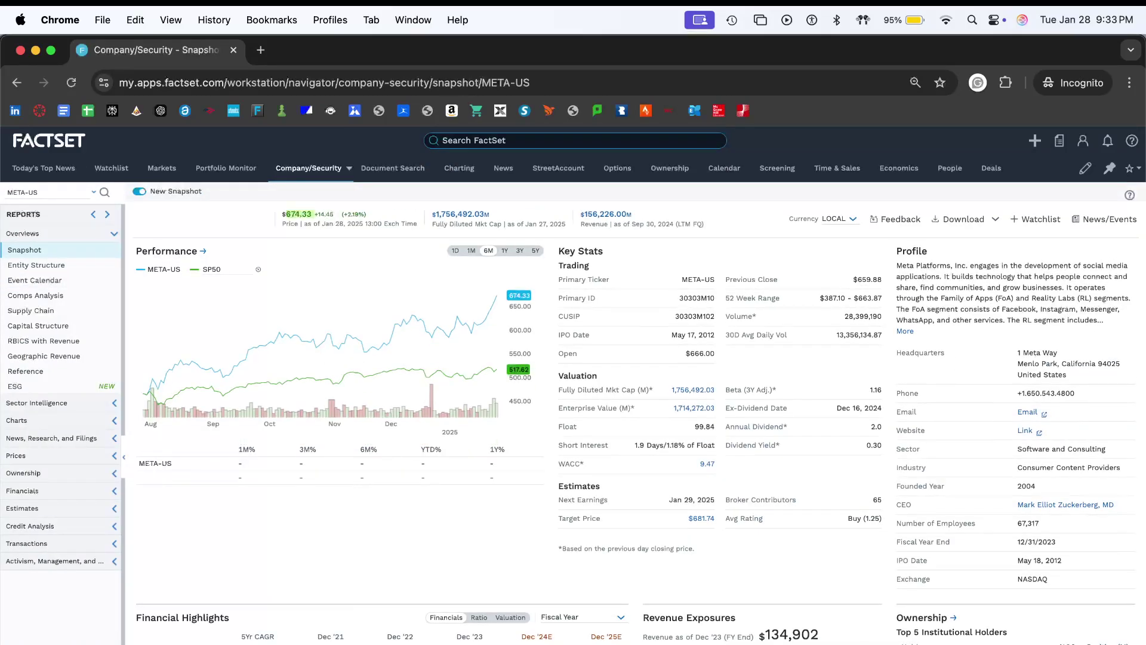
# - Switch to the Excel DCF model and enter 674.33 as the Share Price in C5
pyautogui.press('super+Tab')
pyautogui.click(263, 234)
pyautogui.press('super+Tab')
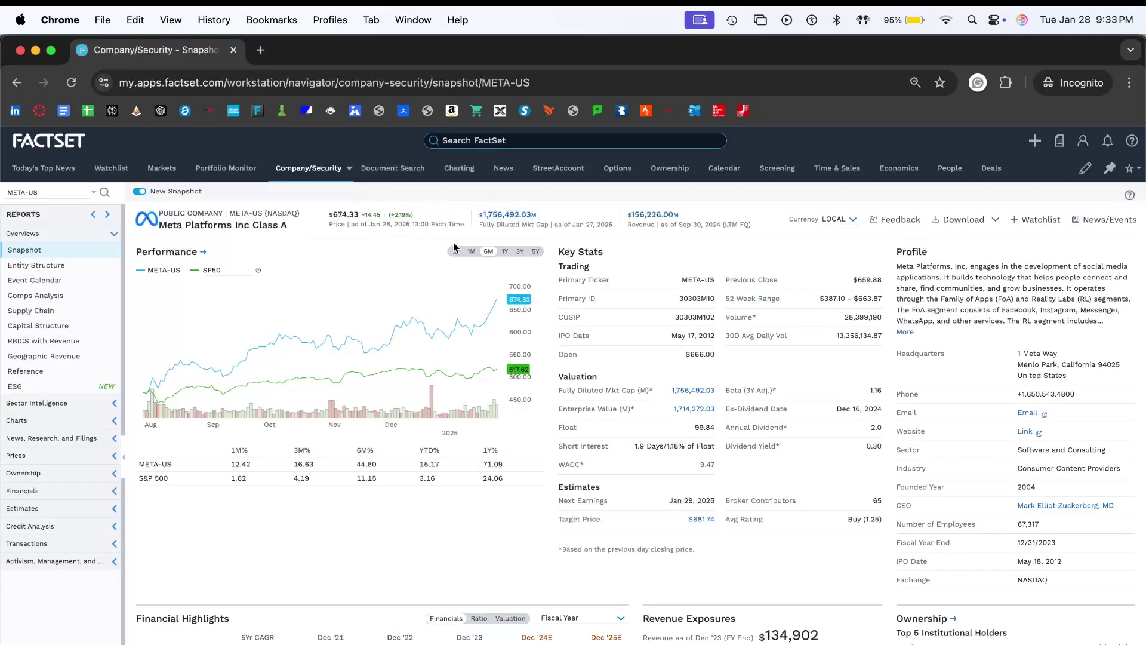
pyautogui.press('super+Tab')
pyautogui.write('6')
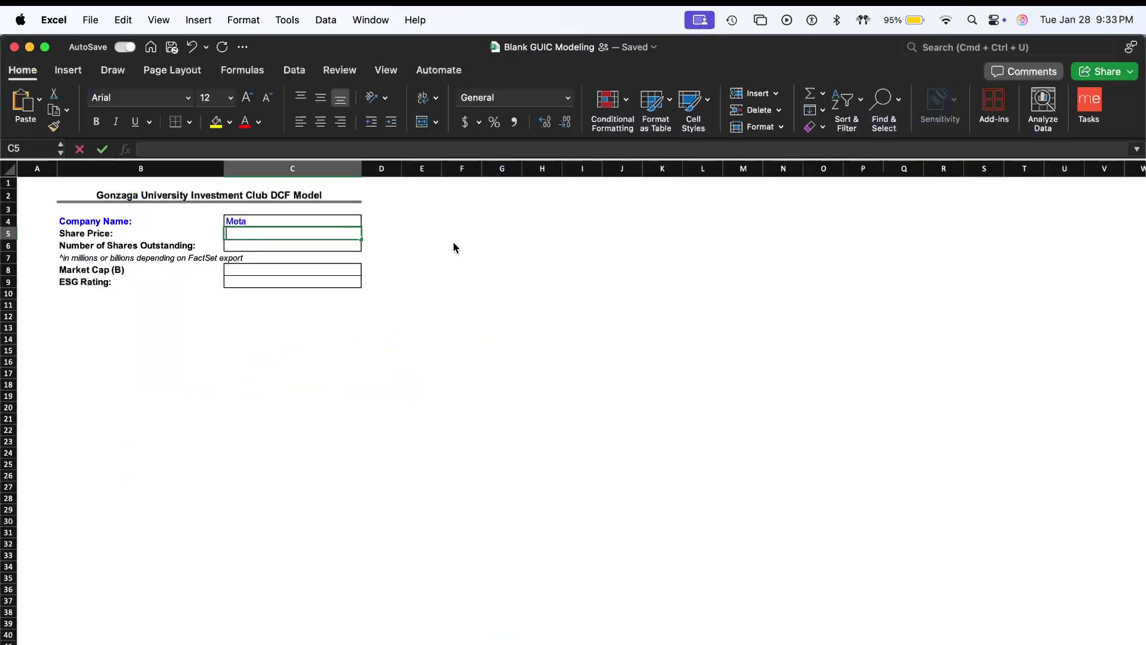
pyautogui.write('74.33')
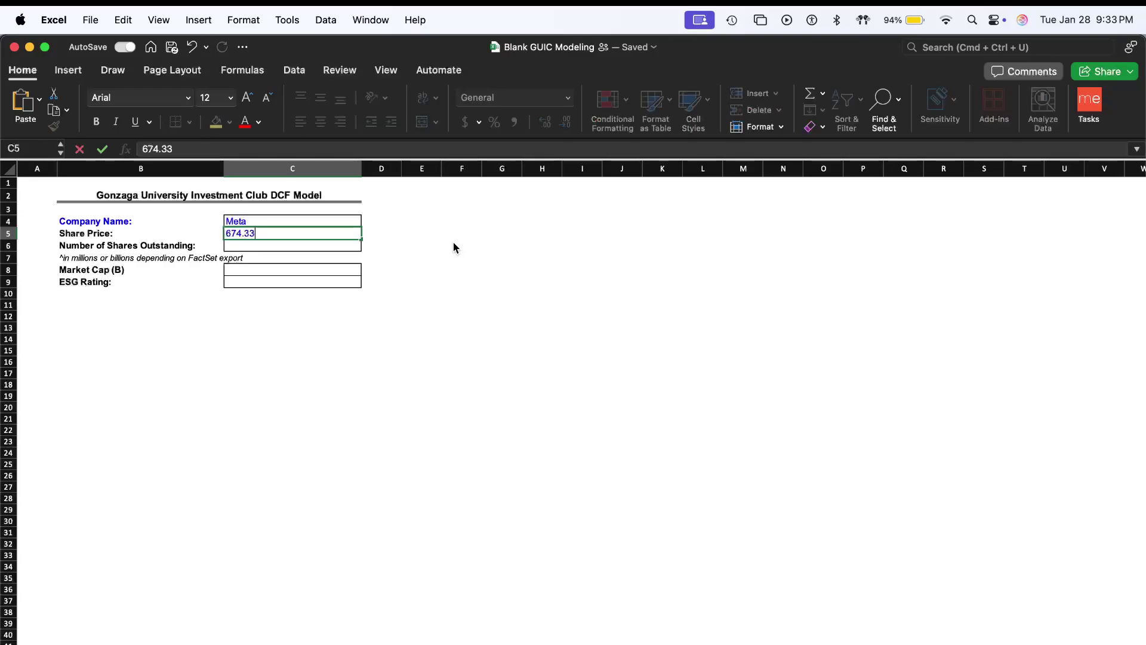
pyautogui.press('Return')
# - Return to FactSet, open Meta's Key Items report under Financials, search its items for "shares out" and go to Total Shares Outstanding
pyautogui.press('super+Tab')
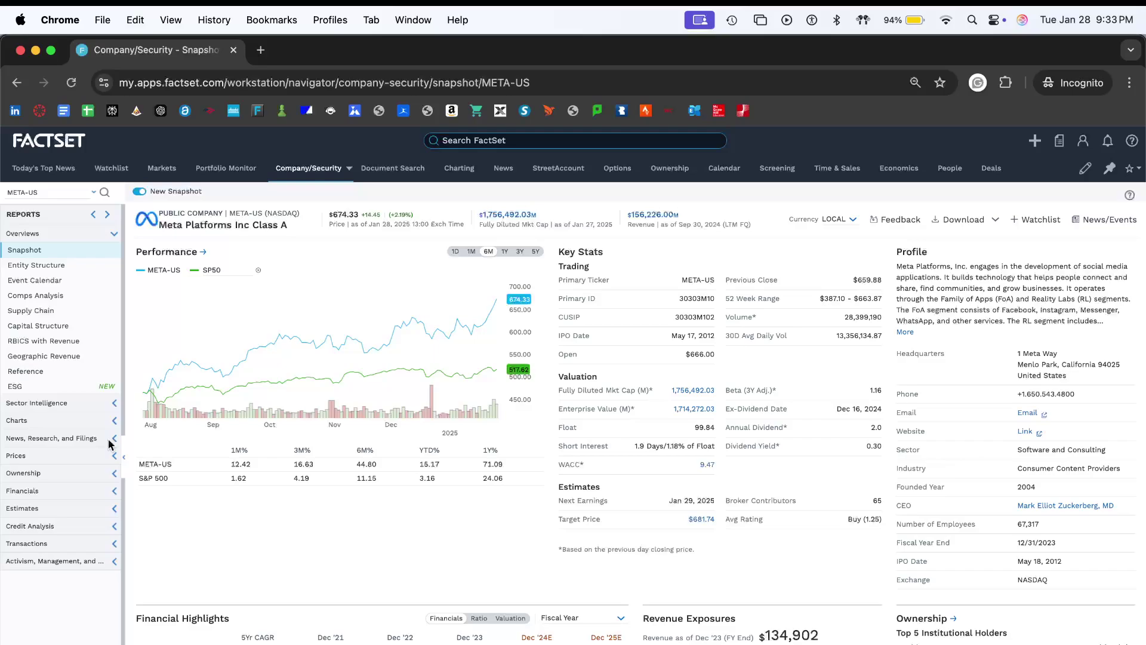
pyautogui.click(114, 491)
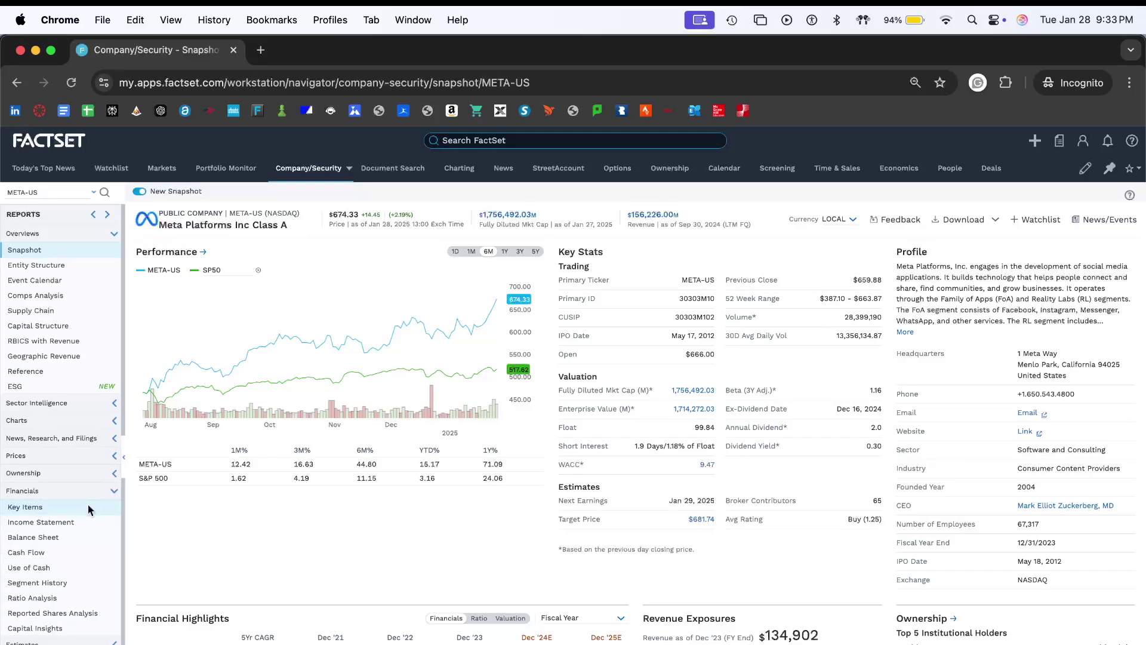
pyautogui.click(92, 507)
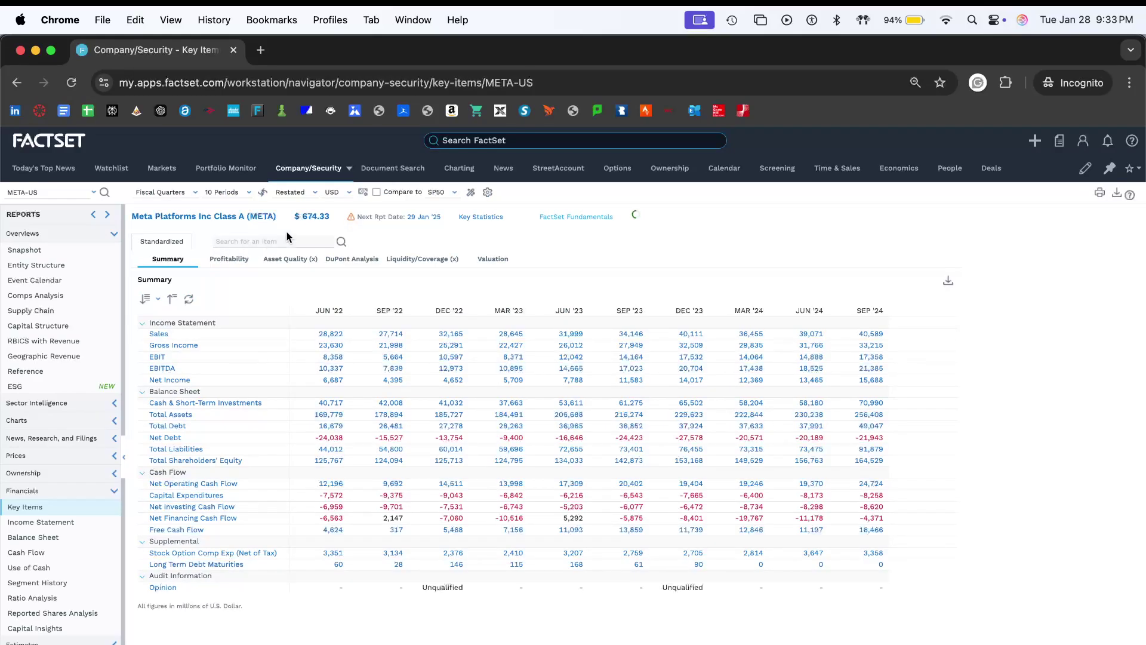
pyautogui.click(279, 239)
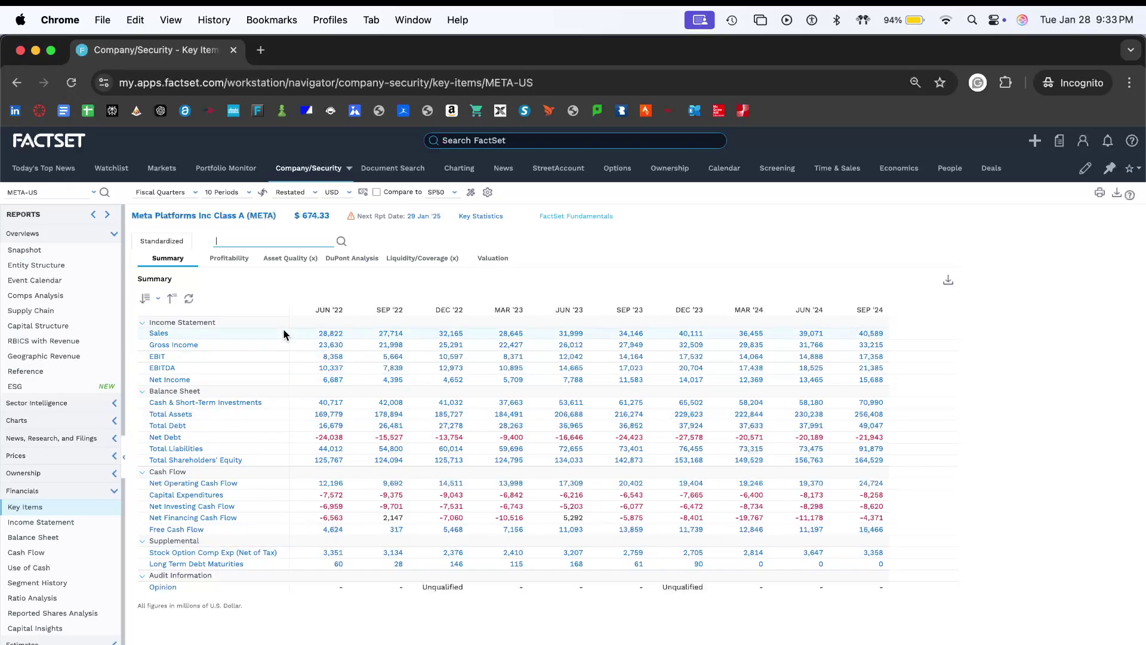
pyautogui.write('shar')
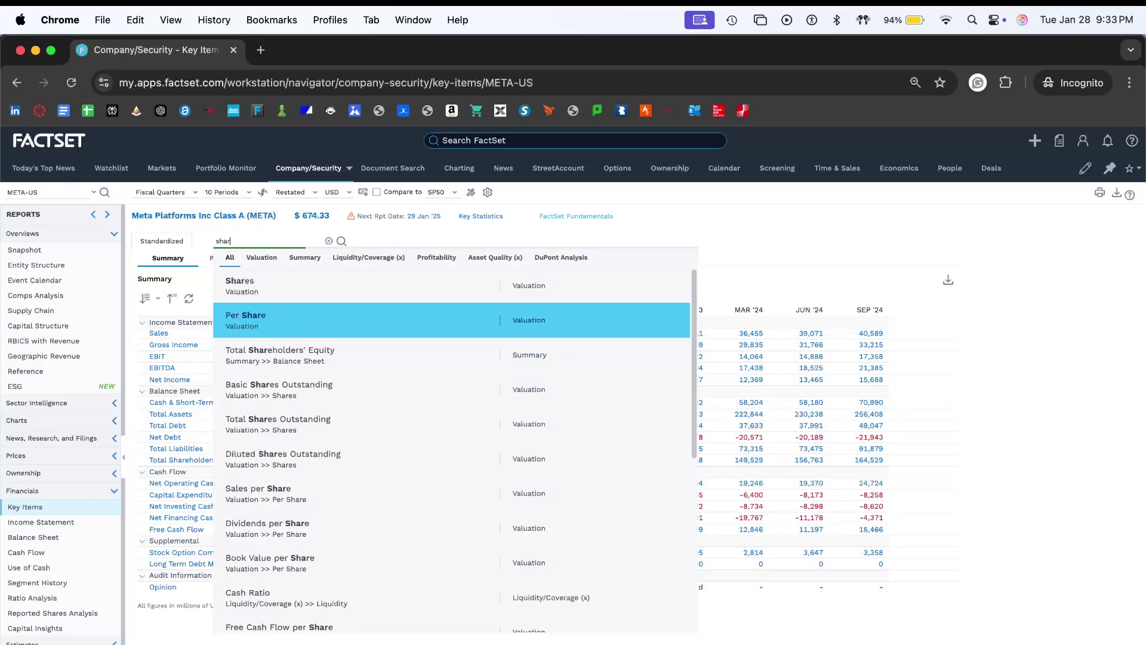
pyautogui.write('es out')
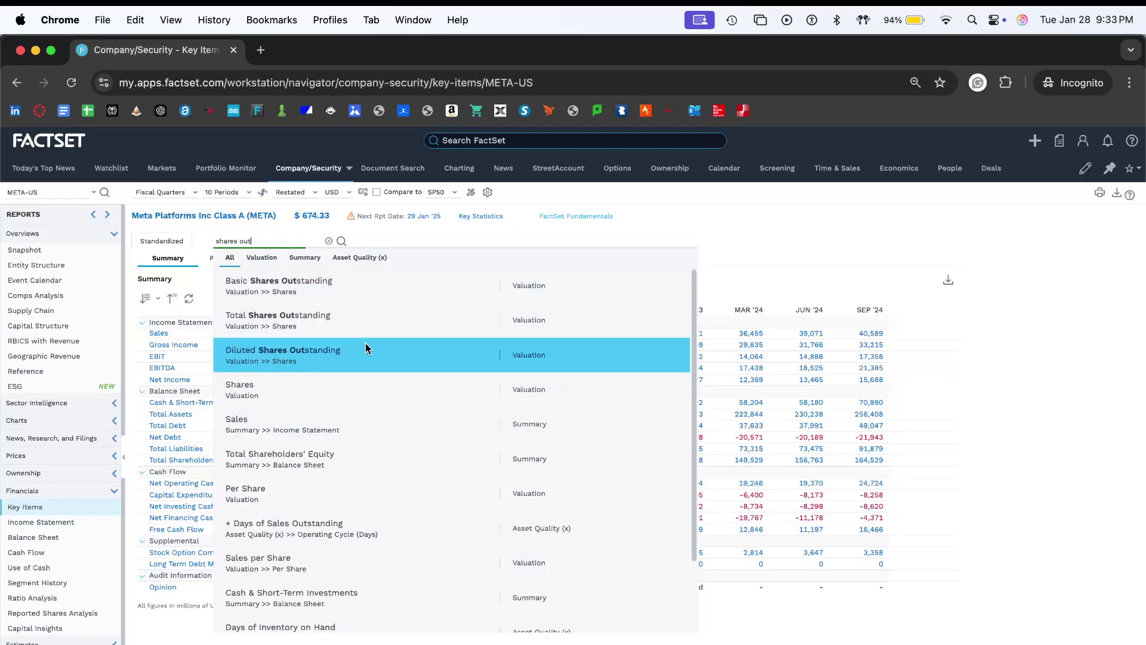
pyautogui.click(370, 327)
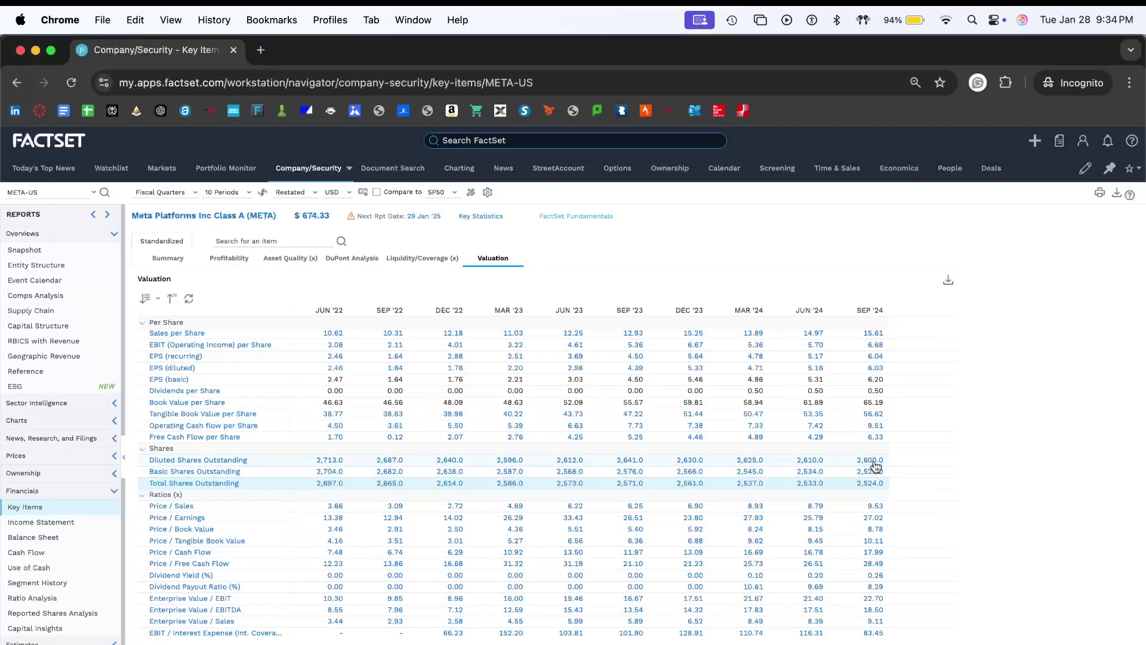
# - Open the detail of the SEP '24 Diluted Shares Outstanding and enter 2600 as the Number of Shares Outstanding in Excel
pyautogui.click(875, 464)
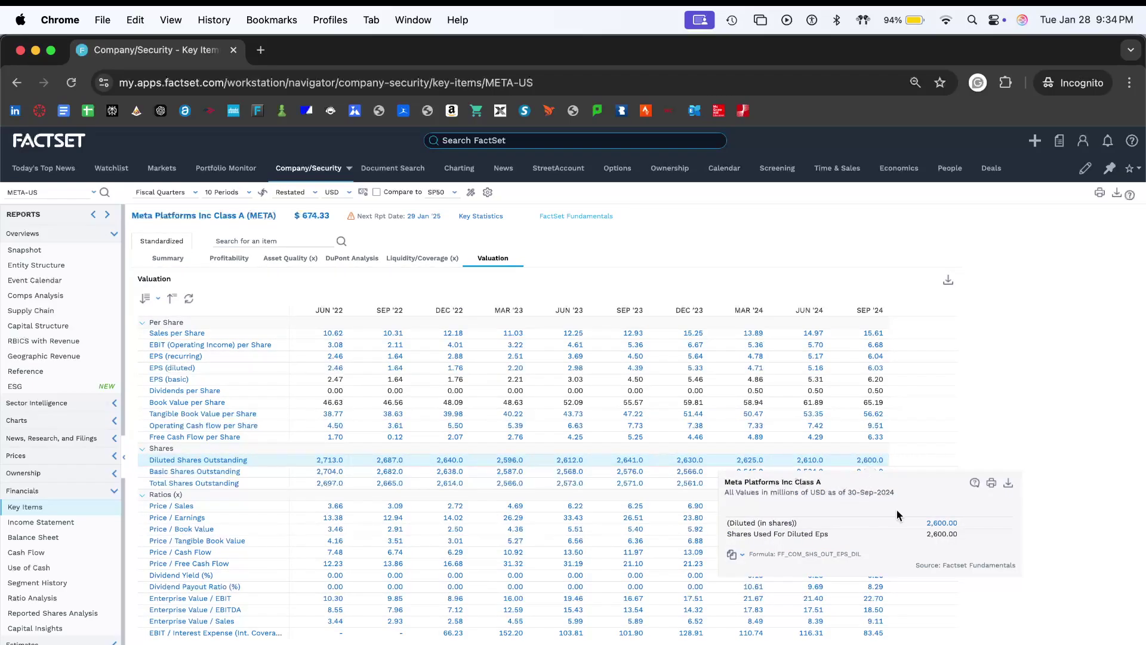
pyautogui.press('super+Tab')
pyautogui.write('2600')
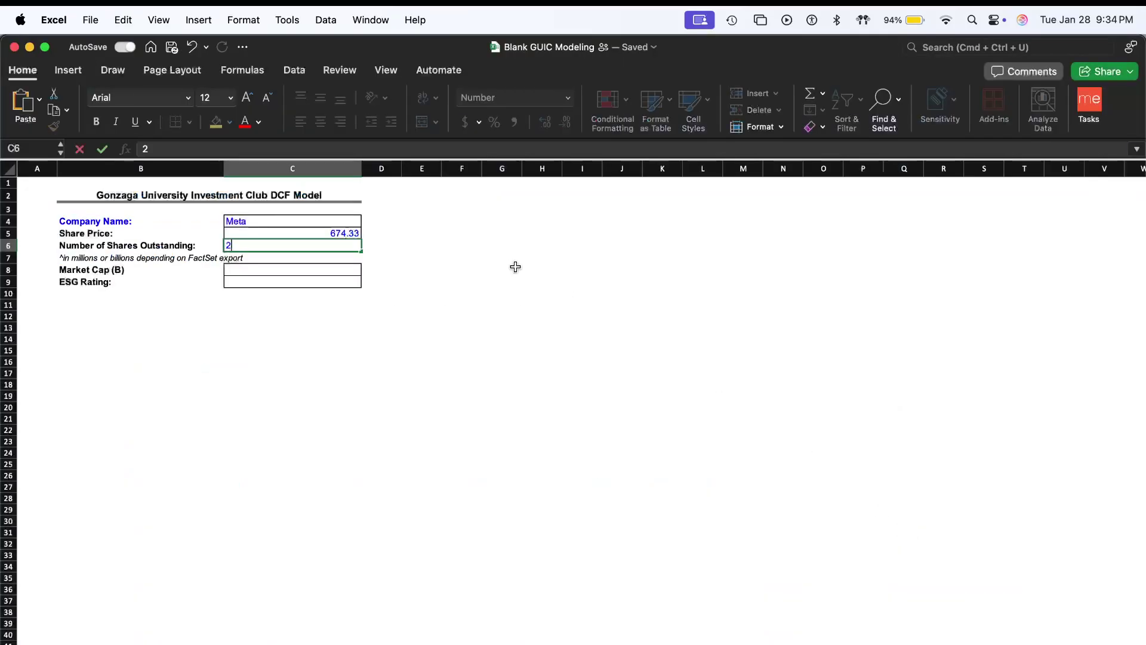
pyautogui.press('Tab')
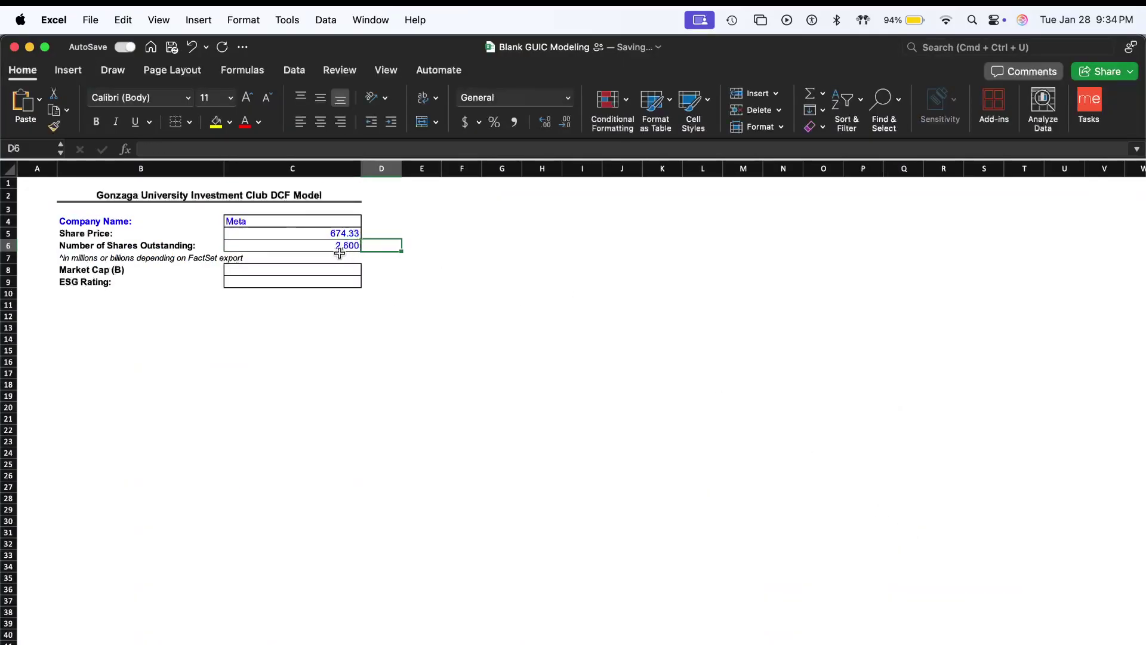
# - In FactSet, set the Key Items report to Fiscal Years, reverse the order of its period columns and restore oldest-first order
pyautogui.press('super+Tab')
pyautogui.moveTo(878, 466)
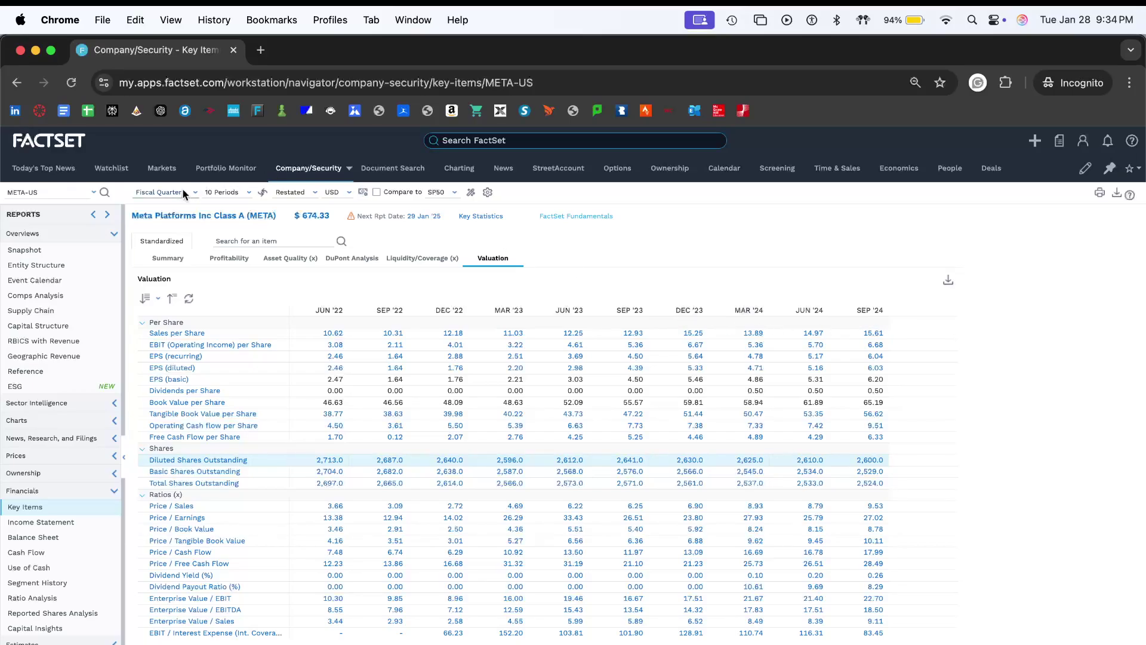
pyautogui.click(161, 192)
pyautogui.click(158, 221)
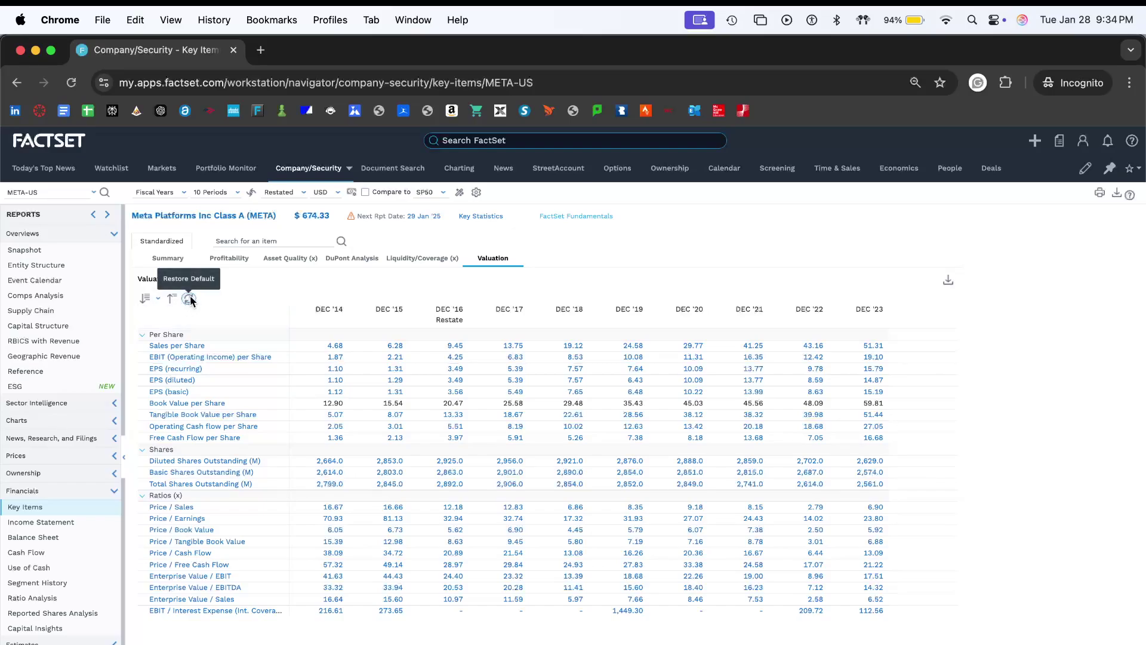
pyautogui.click(251, 191)
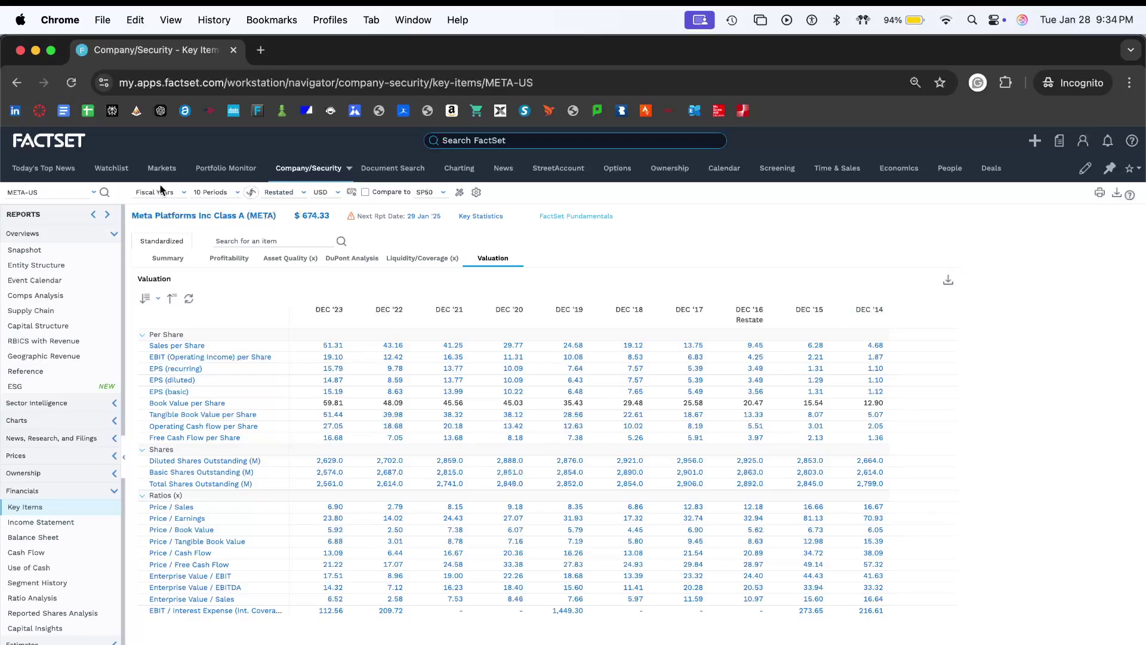
pyautogui.click(252, 192)
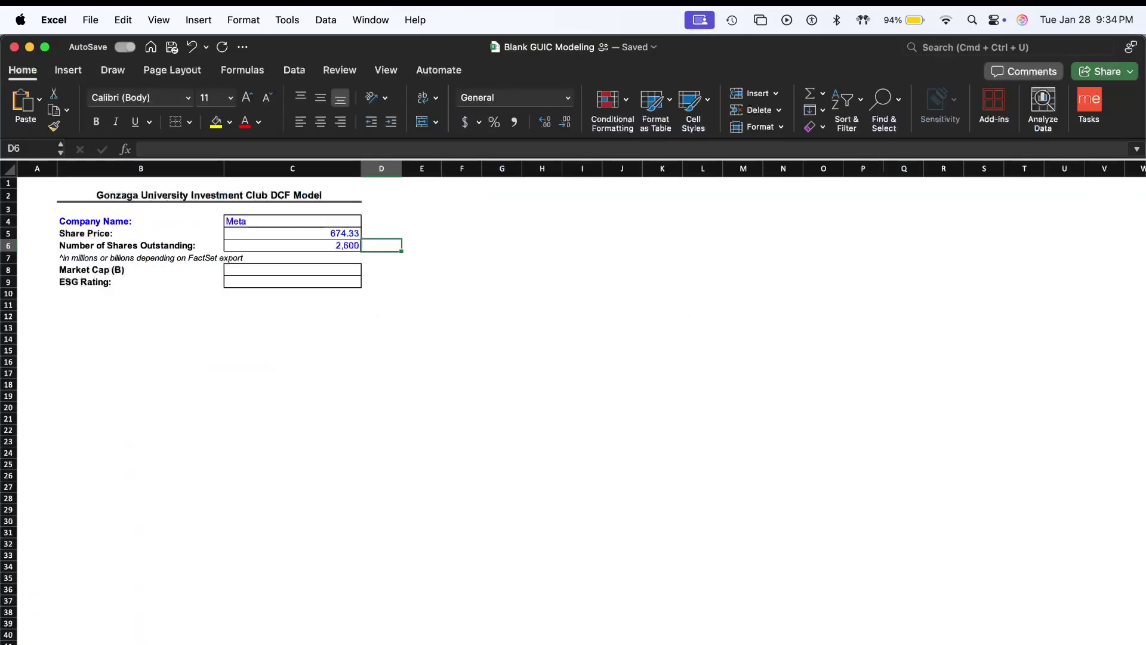
# - Compare the year order of the Excel Income Statement's historical Sales row with FactSet's columns, then return to the company details sheet
pyautogui.hotkey('ctrl', 'pagedown')
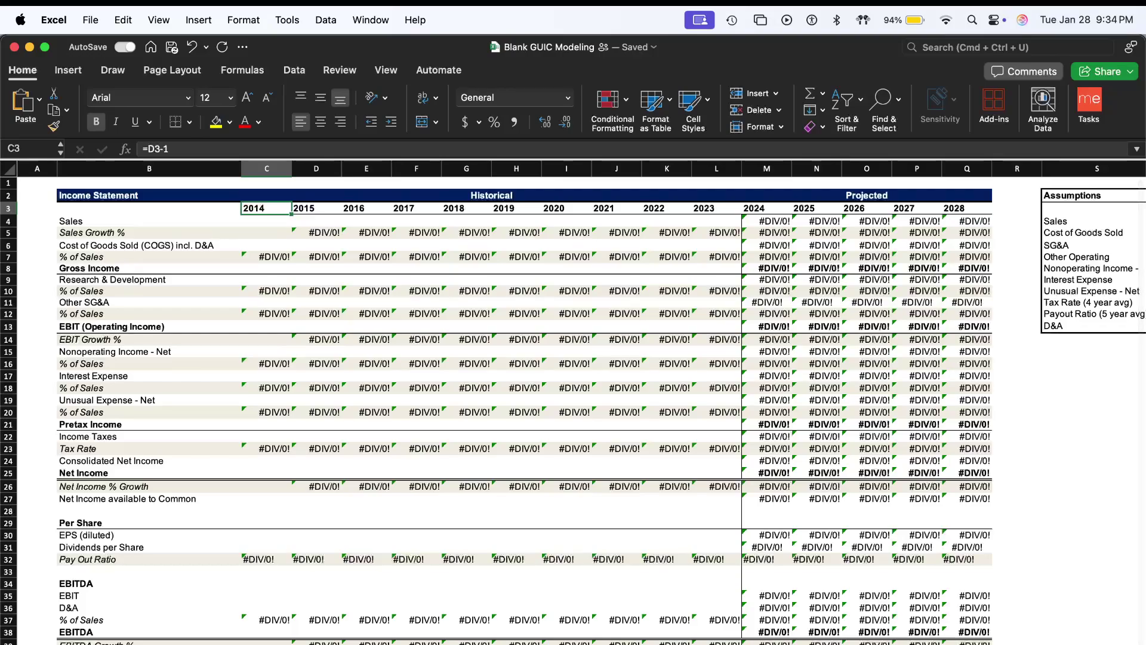
pyautogui.moveTo(261, 232); pyautogui.dragTo(717, 224)
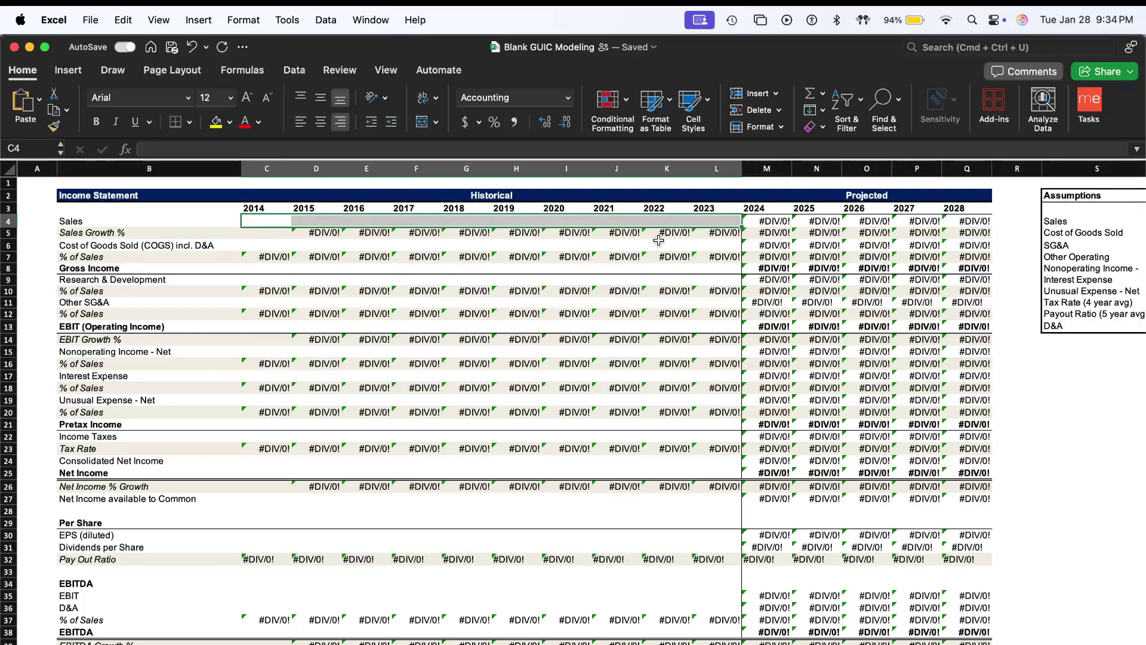
pyautogui.press('super+Tab')
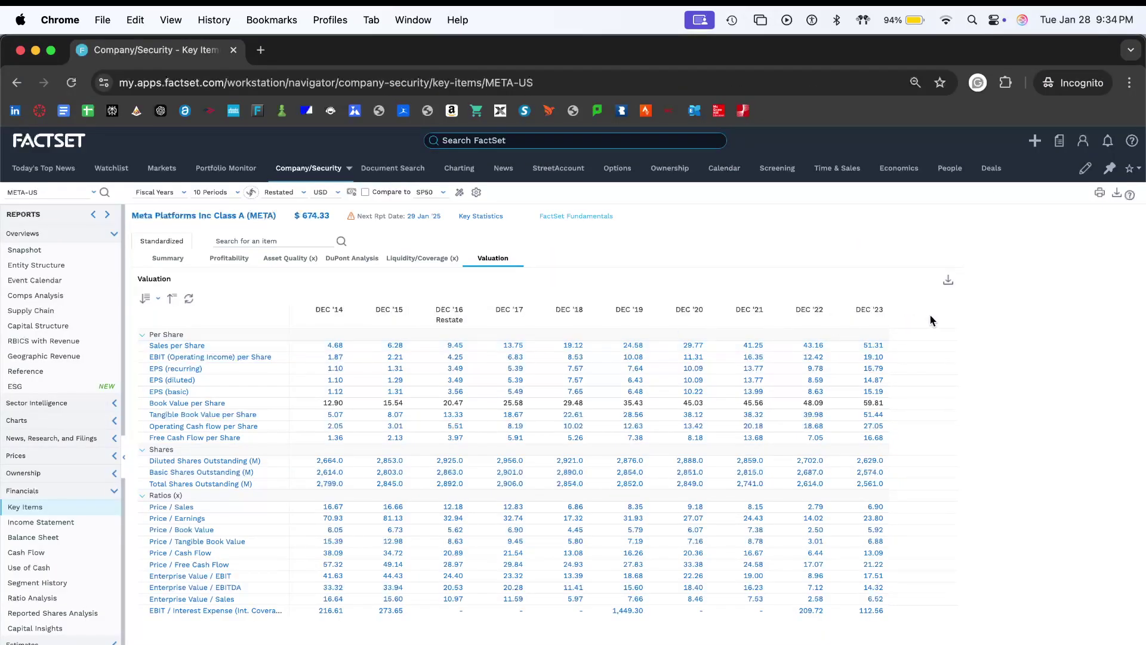
pyautogui.press('super+Tab')
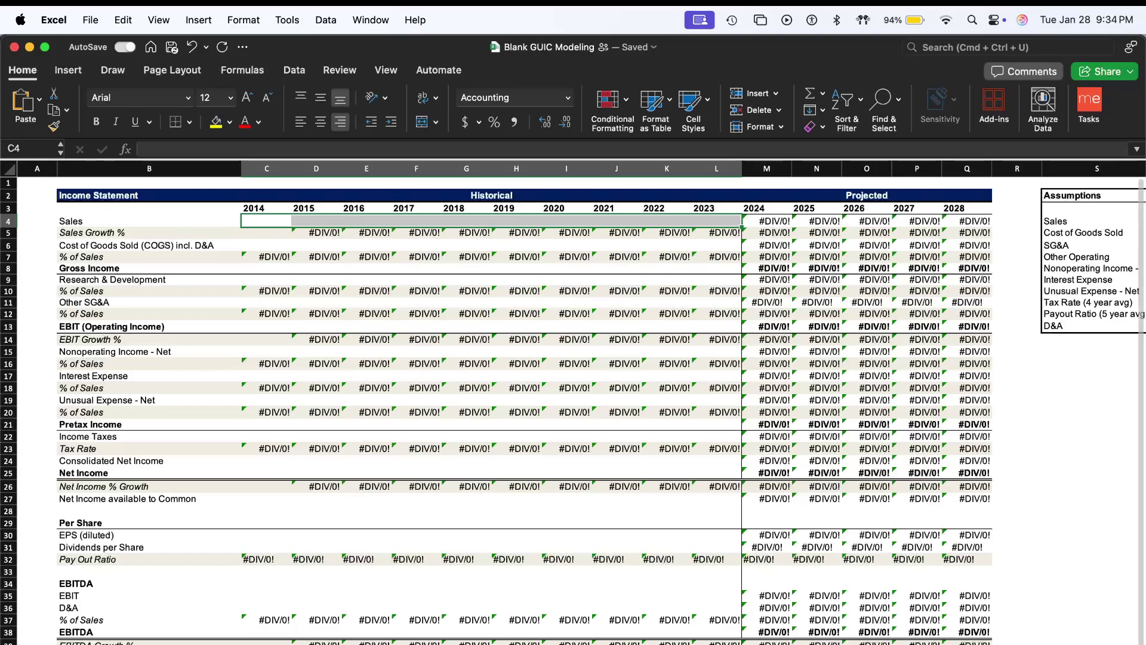
pyautogui.hotkey('ctrl', 'pageup')
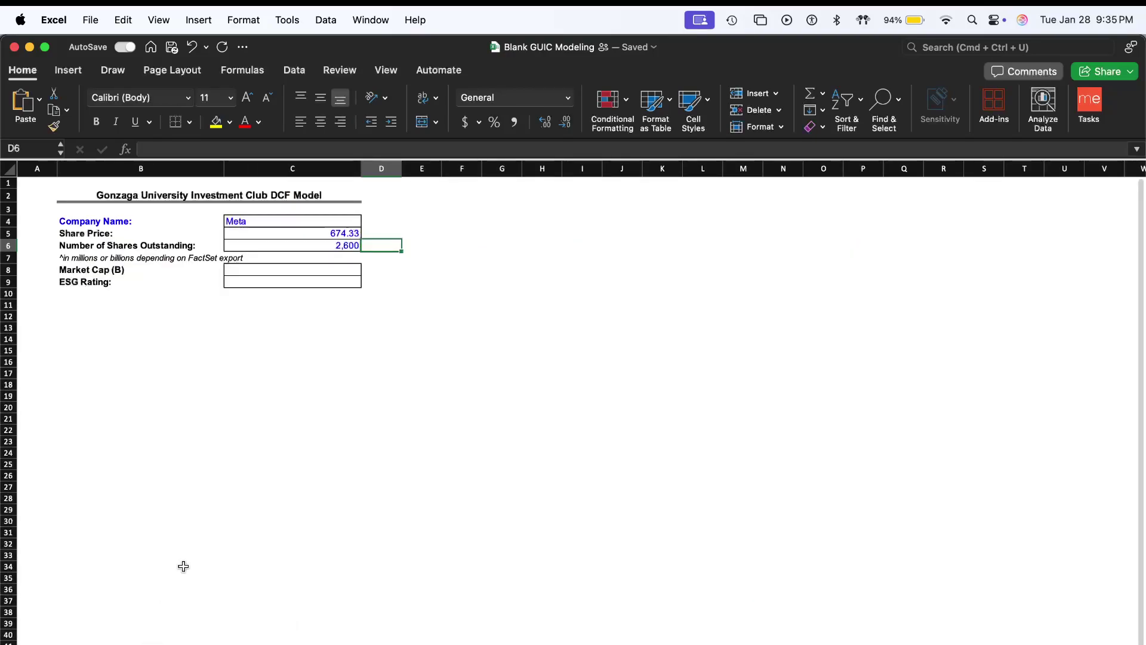
pyautogui.press('super+Tab')
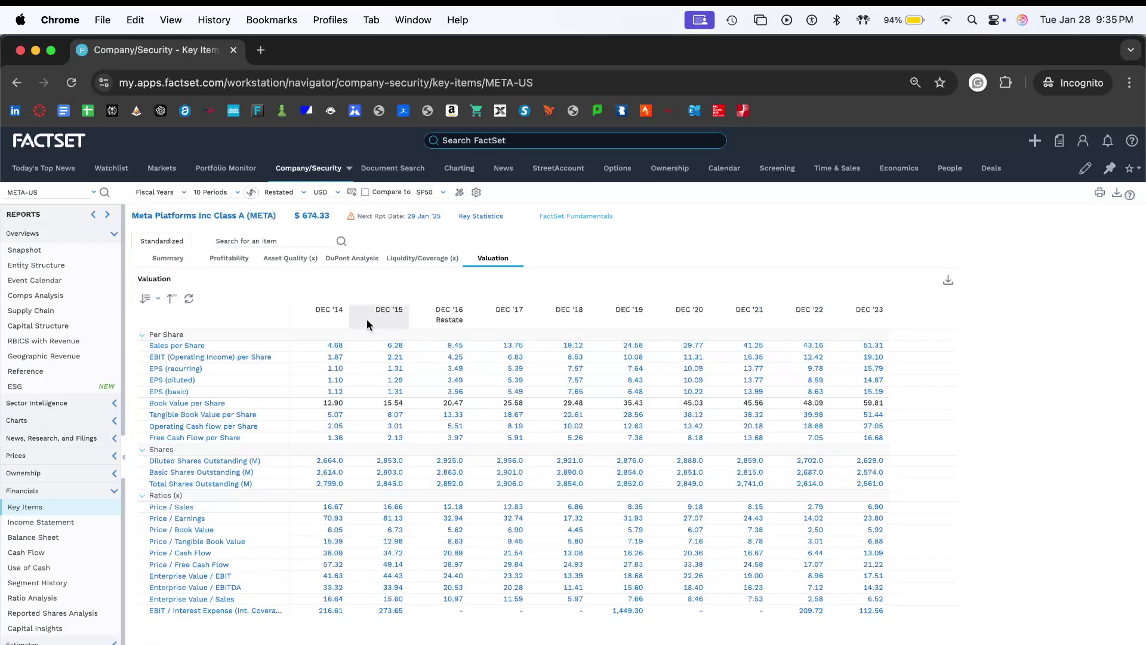
pyautogui.press('super+Tab')
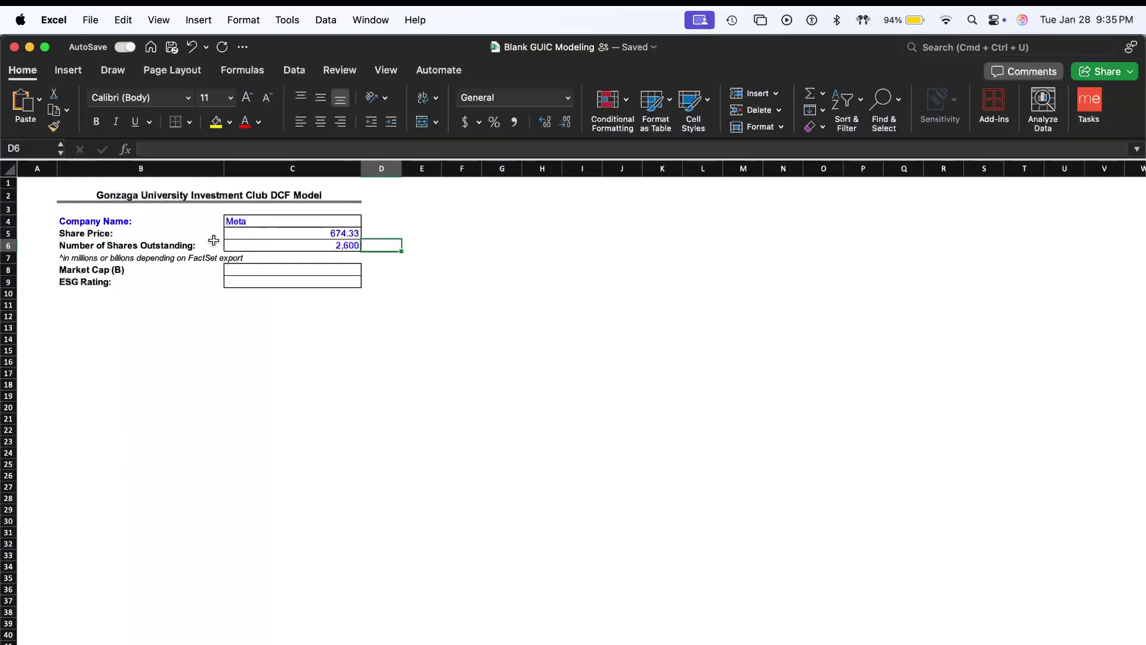
# - Select the Market Cap (B) cell C8, reopen Meta's Snapshot report in FactSet and open the Fully Diluted Mkt Cap breakdown
pyautogui.click(294, 270)
pyautogui.press('super+Tab')
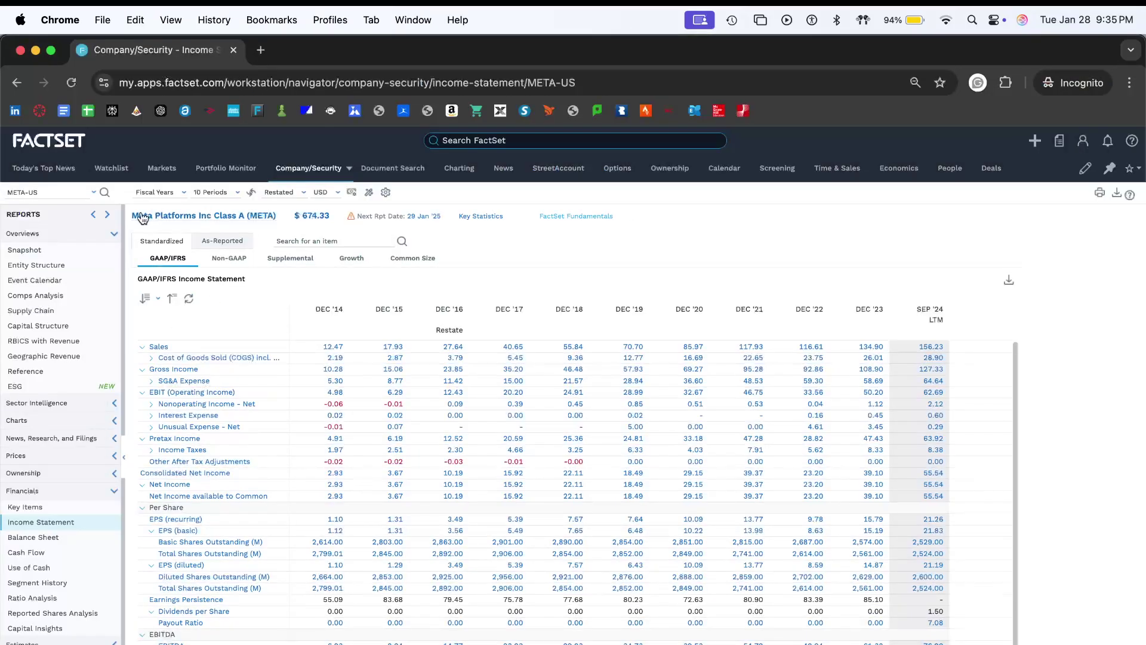
pyautogui.click(66, 250)
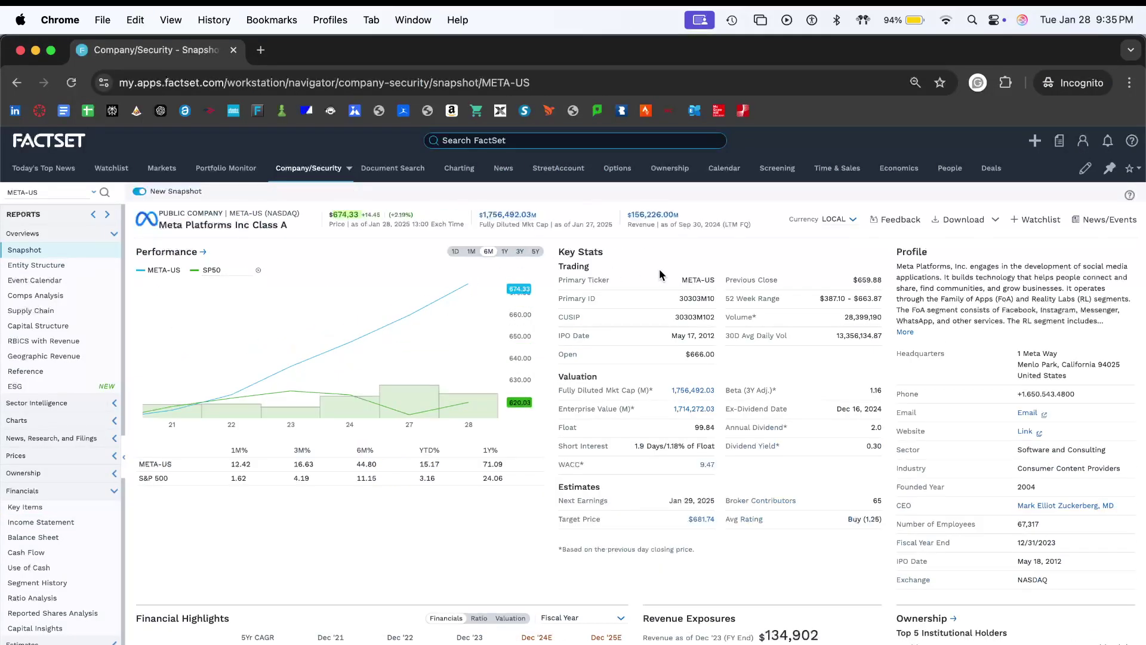
pyautogui.scroll(-2, 628, 369)
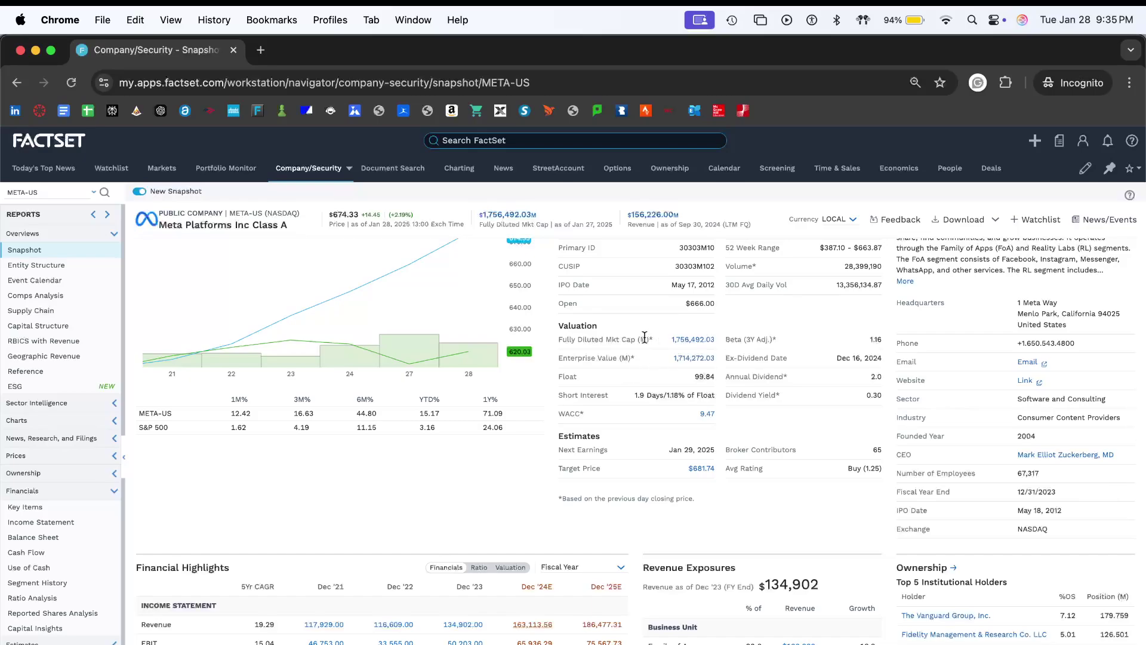
pyautogui.click(682, 342)
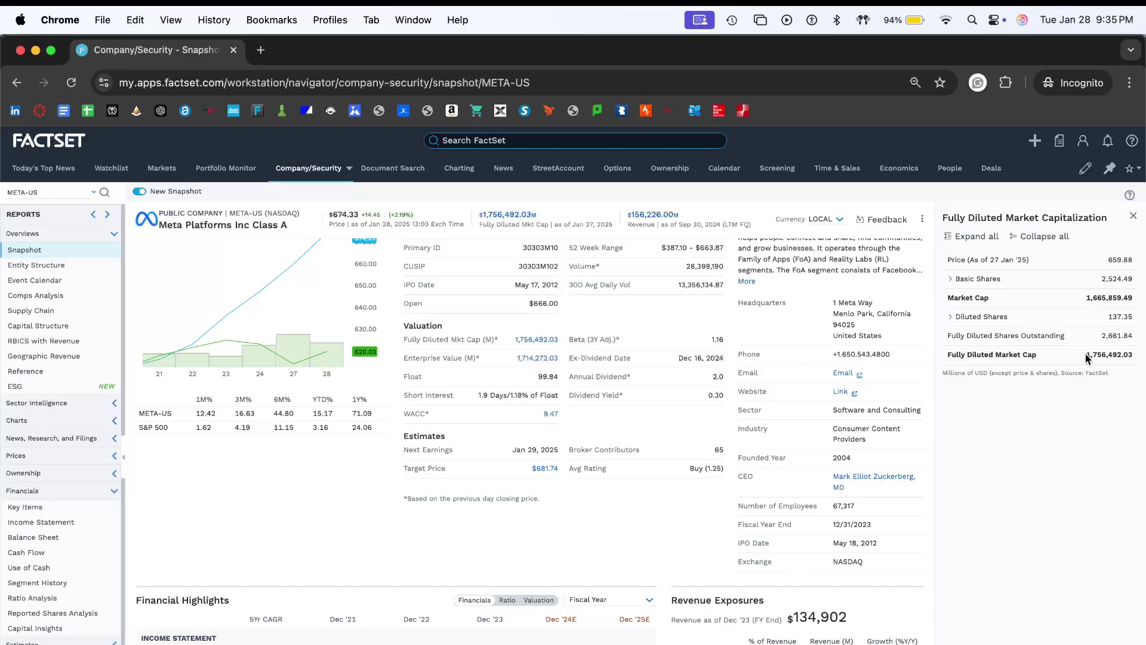
# - Enter 1,756.49203 as the Market Cap (B) in Excel, taken from FactSet's Fully Diluted Market Cap figure
pyautogui.press('super+Tab')
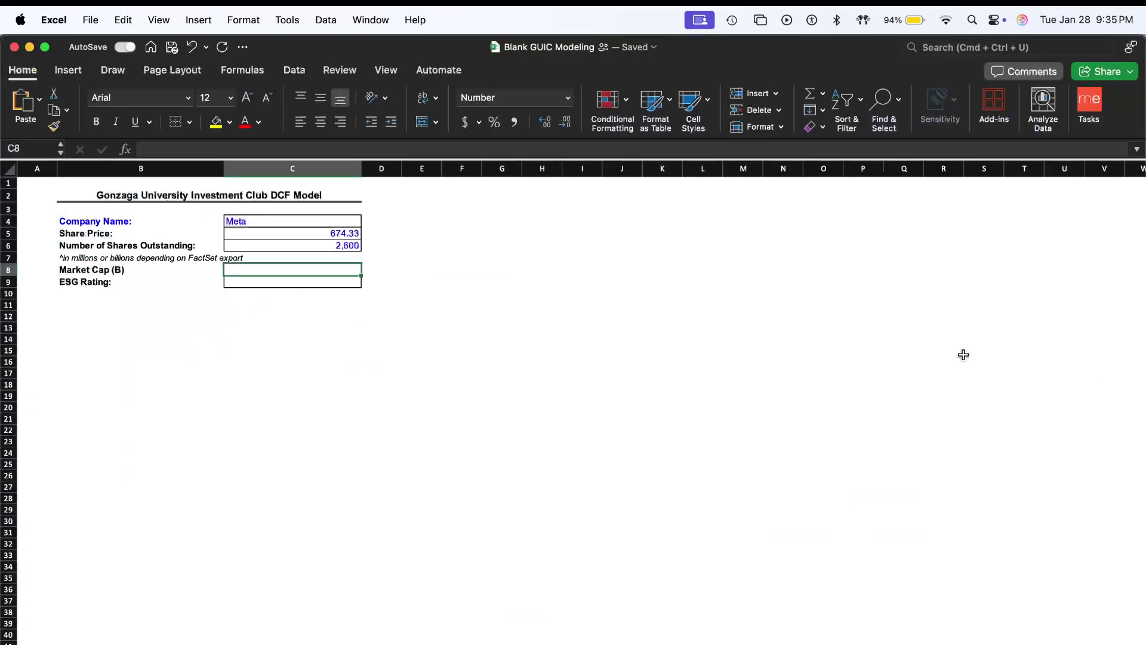
pyautogui.write('1')
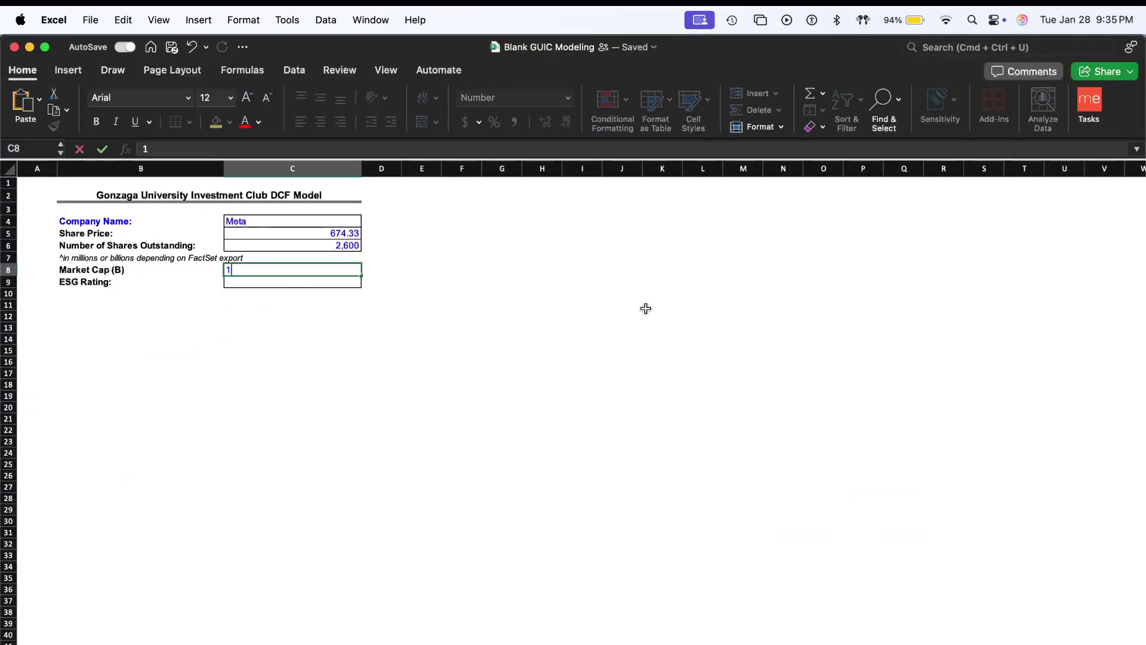
pyautogui.press('super+Tab')
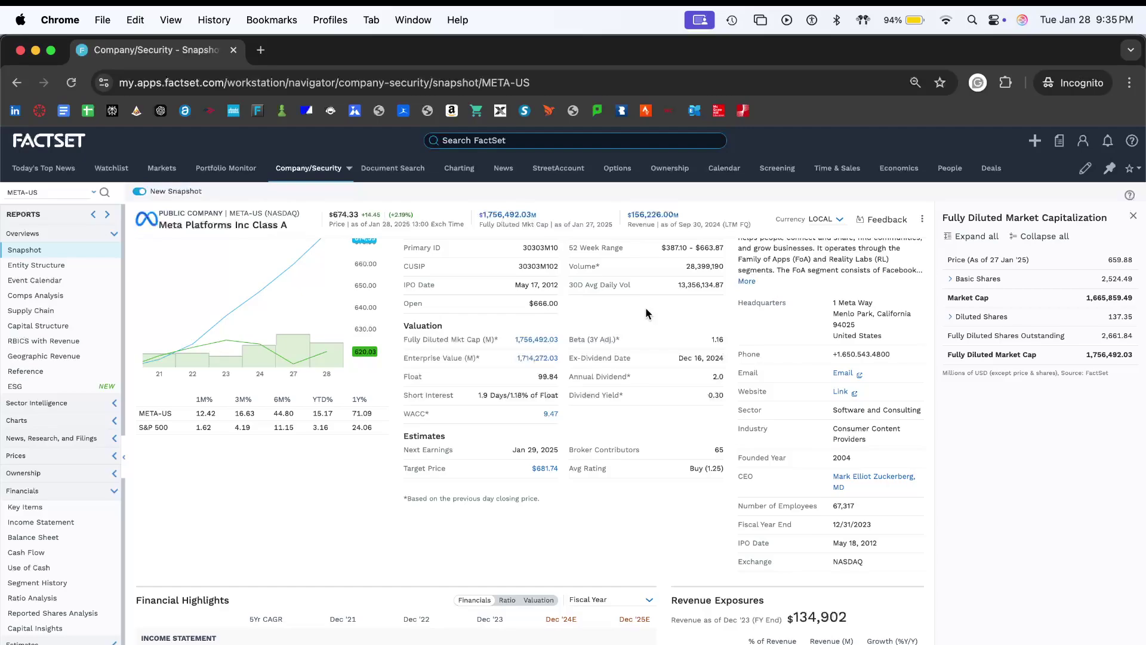
pyautogui.press('super+Tab')
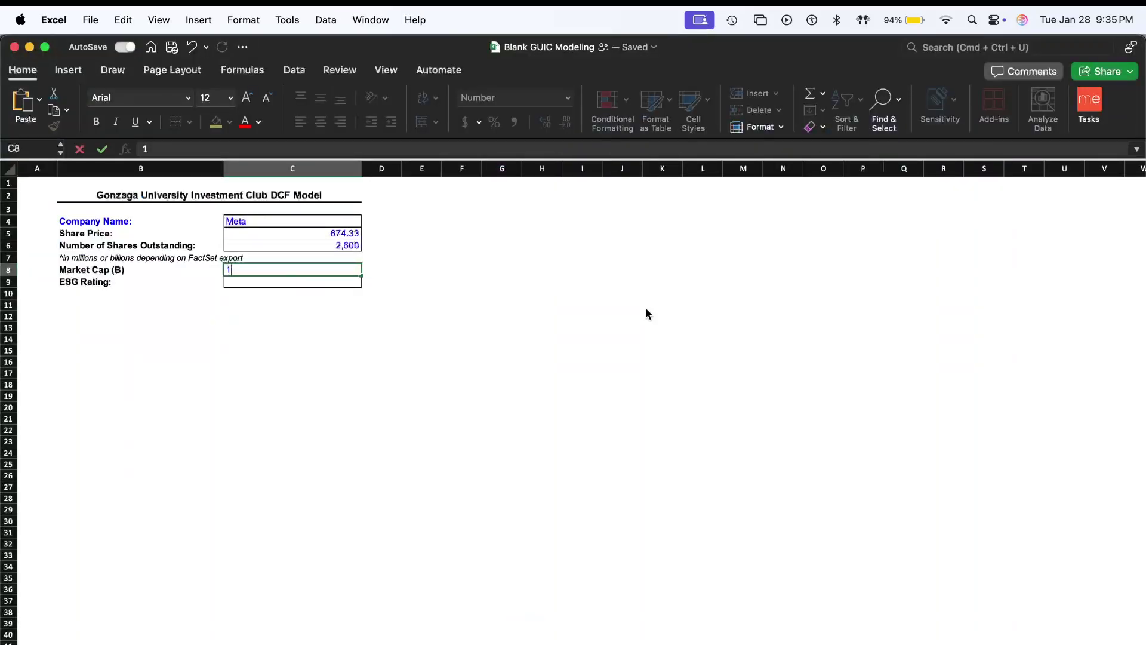
pyautogui.write(',756.')
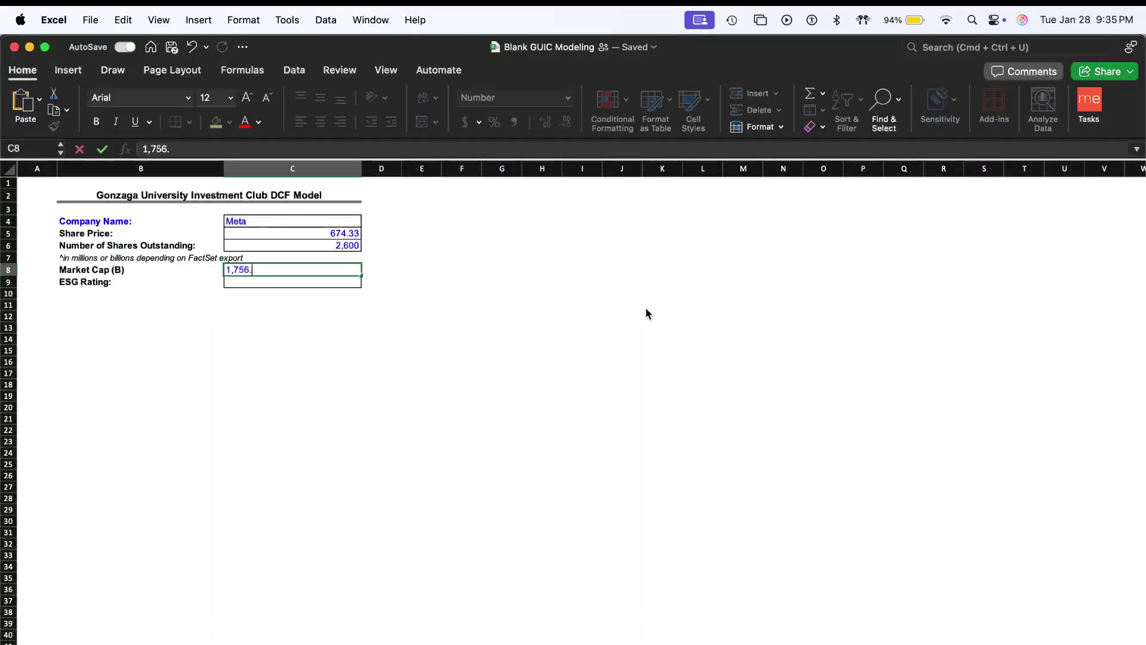
pyautogui.press('super+Tab')
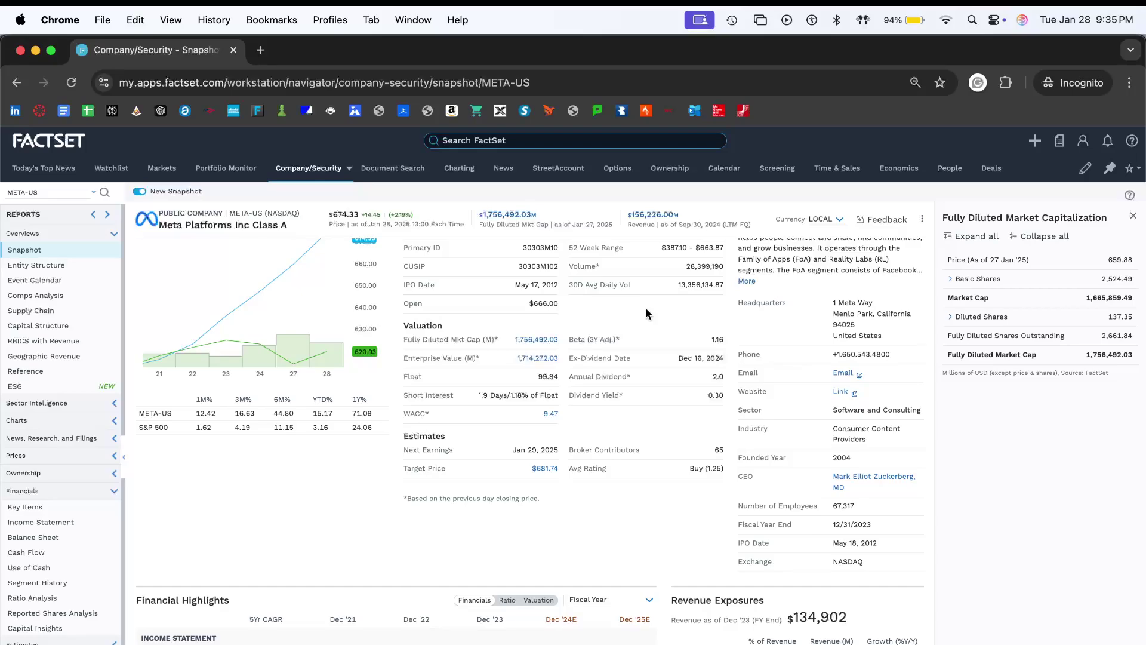
pyautogui.press('super+Tab')
pyautogui.write('.')
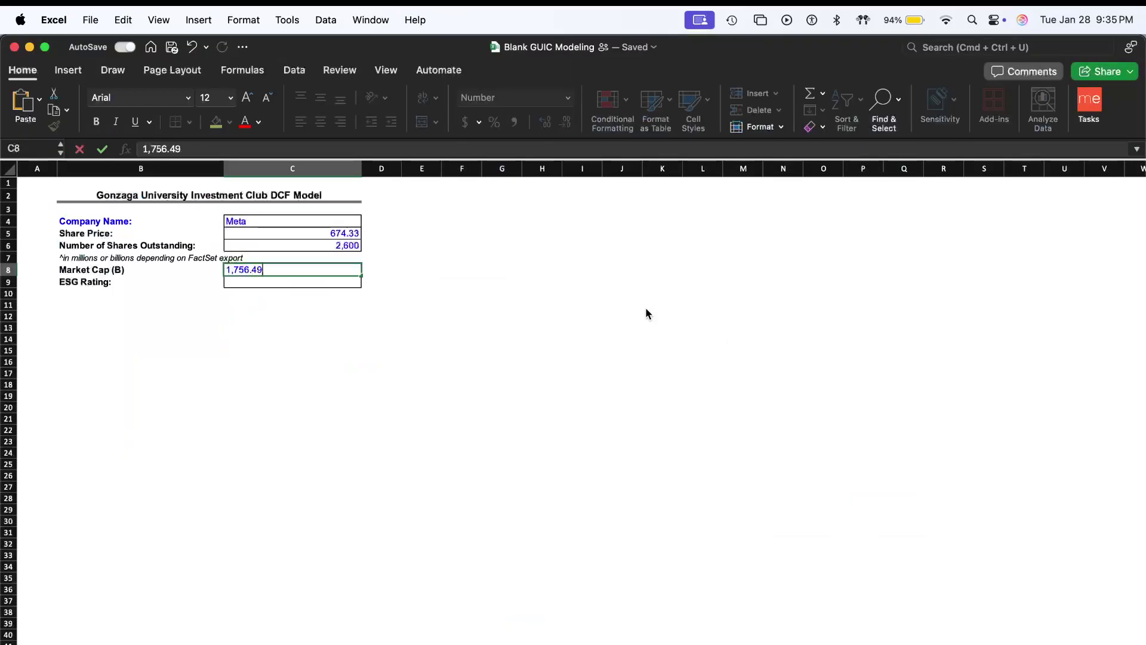
pyautogui.write('49203')
pyautogui.press('super+Tab')
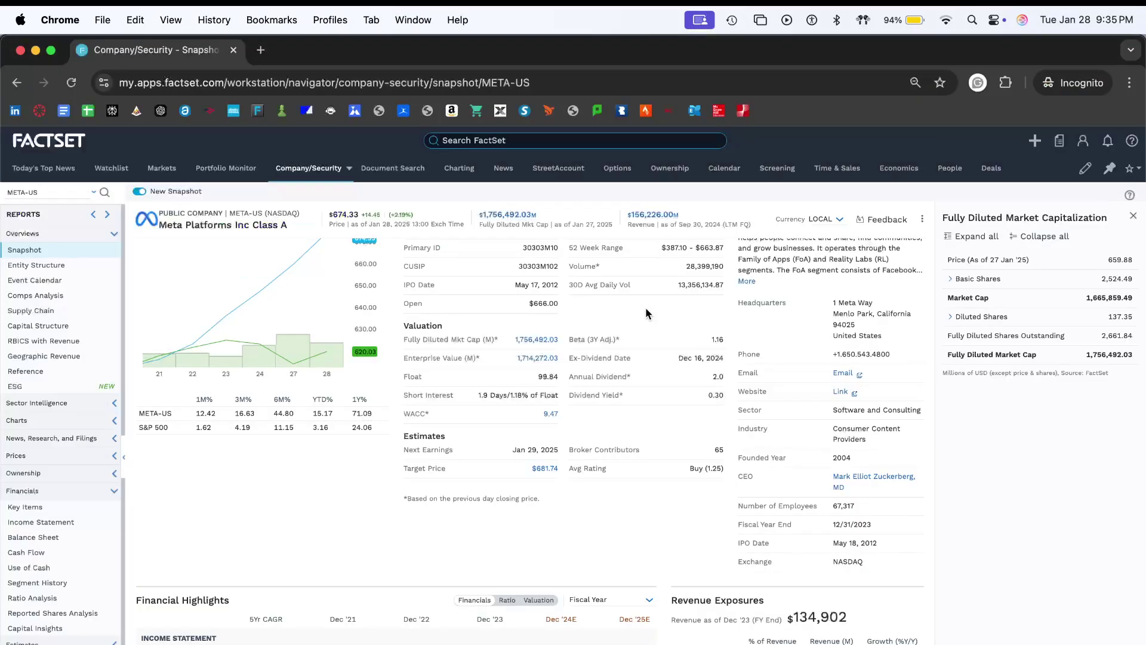
pyautogui.press('super+Tab')
pyautogui.press('Return')
pyautogui.press('super+Tab')
pyautogui.press('super+Tab')
pyautogui.write('B')
pyautogui.write('B')
pyautogui.press('BackSpace')
pyautogui.press('BackSpace')
pyautogui.write('B')
pyautogui.press('BackSpace')
pyautogui.press('Return')
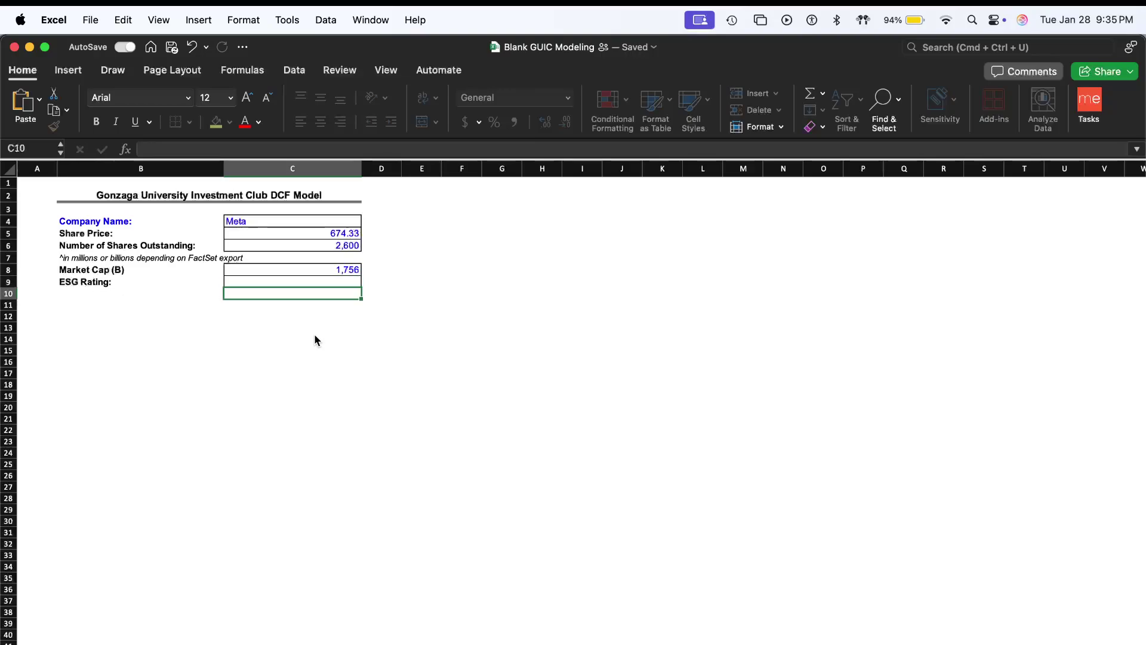
# - Check Meta's rating on the MSCI ESG Ratings page and enter B as the ESG Rating in Excel cell C9
pyautogui.press('super+Tab')
pyautogui.hotkey('ctrl', 'Up')
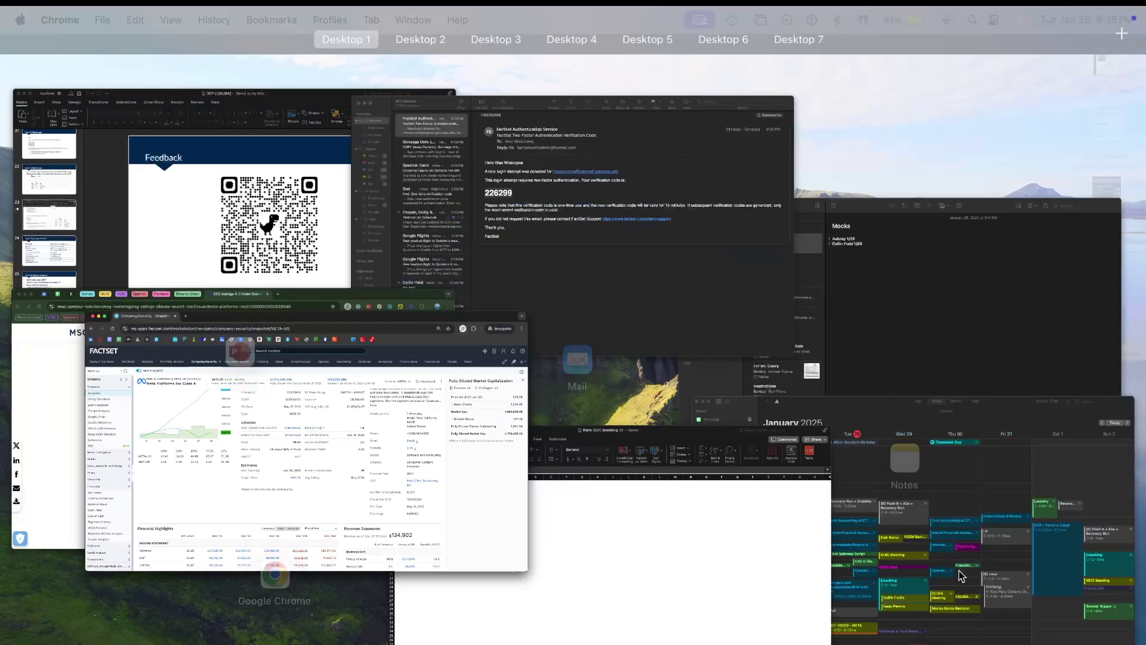
pyautogui.click(262, 345)
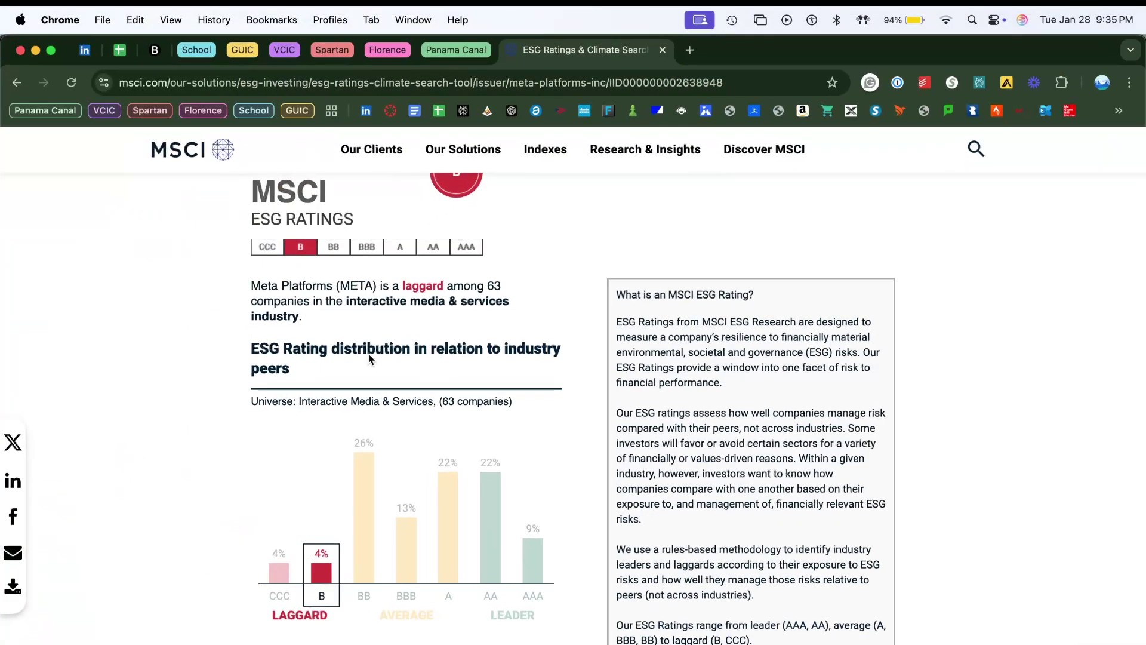
pyautogui.hotkey('ctrl', 'Up')
pyautogui.click(410, 506)
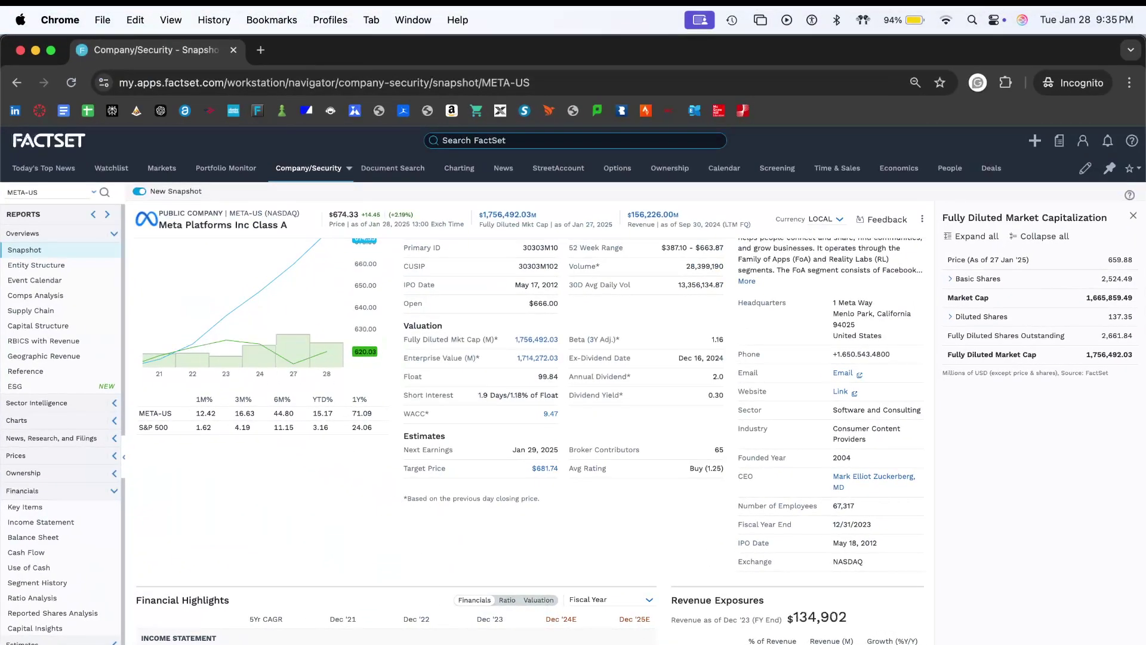
pyautogui.press('super+Tab')
pyautogui.press('Up')
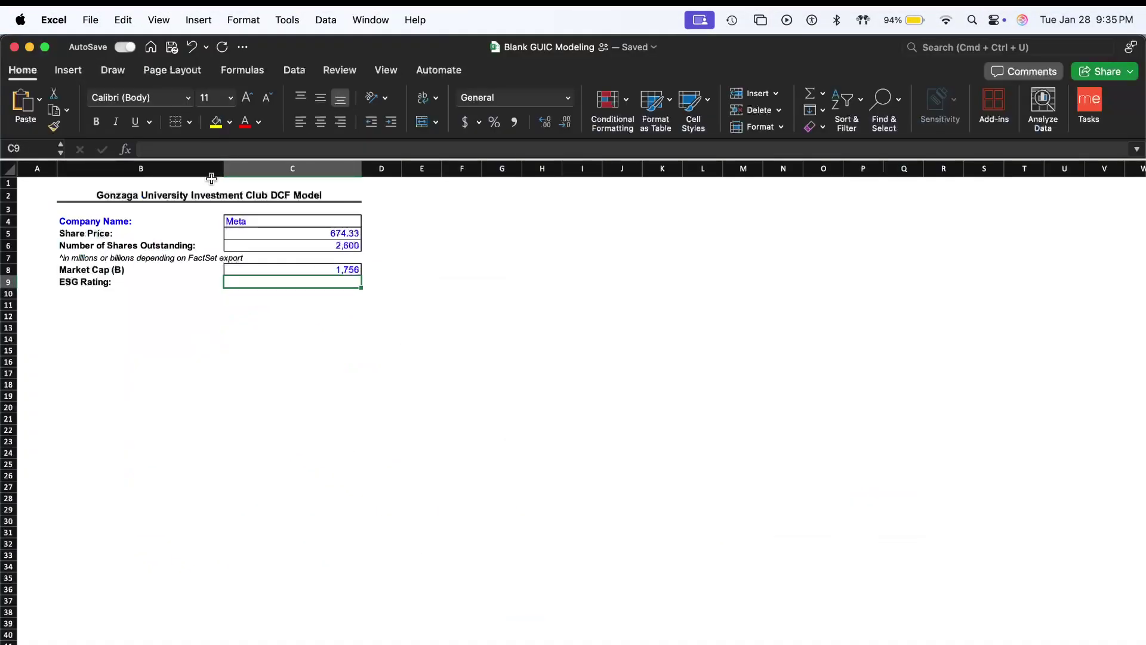
pyautogui.write('B')
pyautogui.click(307, 473)
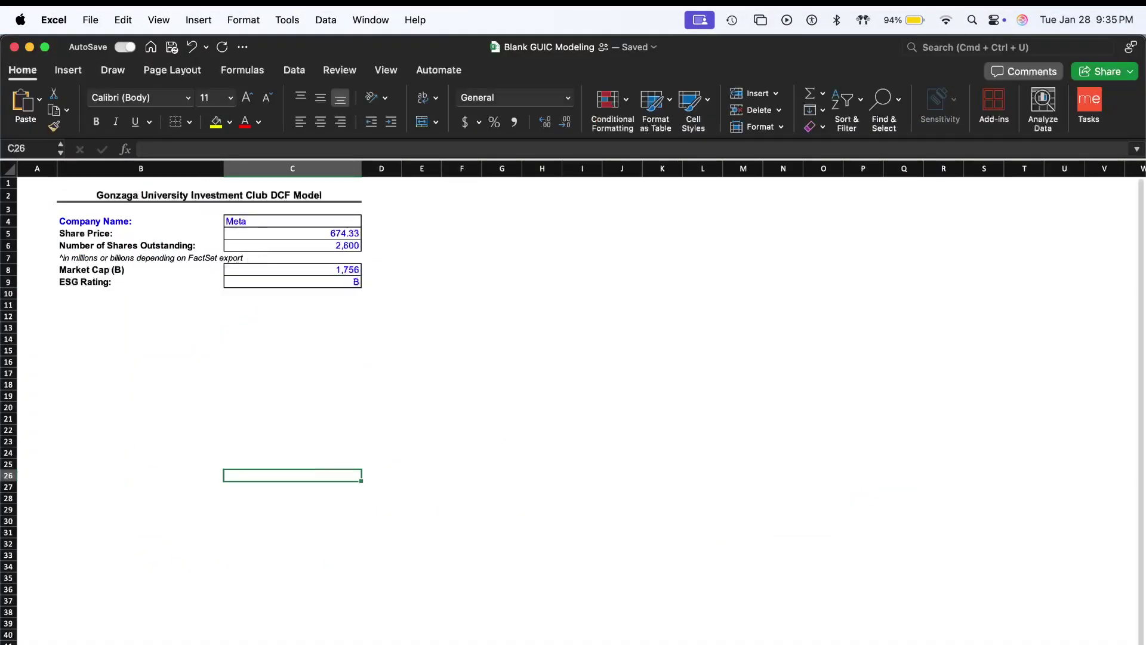
# - Open the Excel Income Statement sheet and look over its historical, projected and assumptions sections
pyautogui.hotkey('ctrl', 'pagedown')
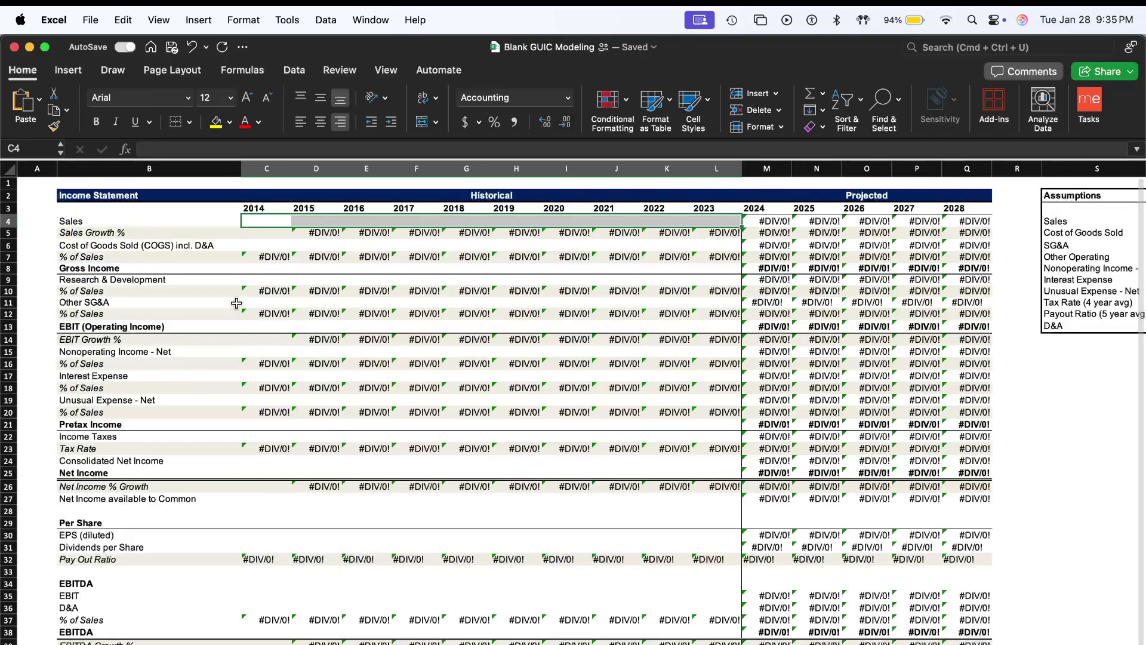
pyautogui.hscroll(5, 237, 301)
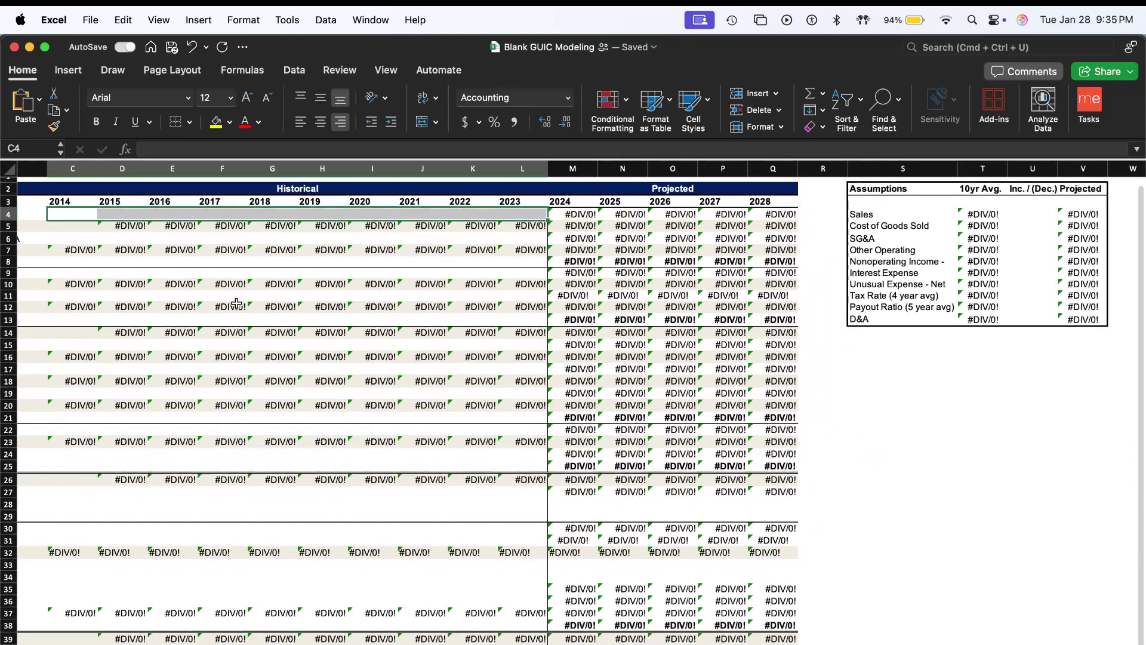
pyautogui.scroll(-5, 237, 302)
pyautogui.click(202, 297)
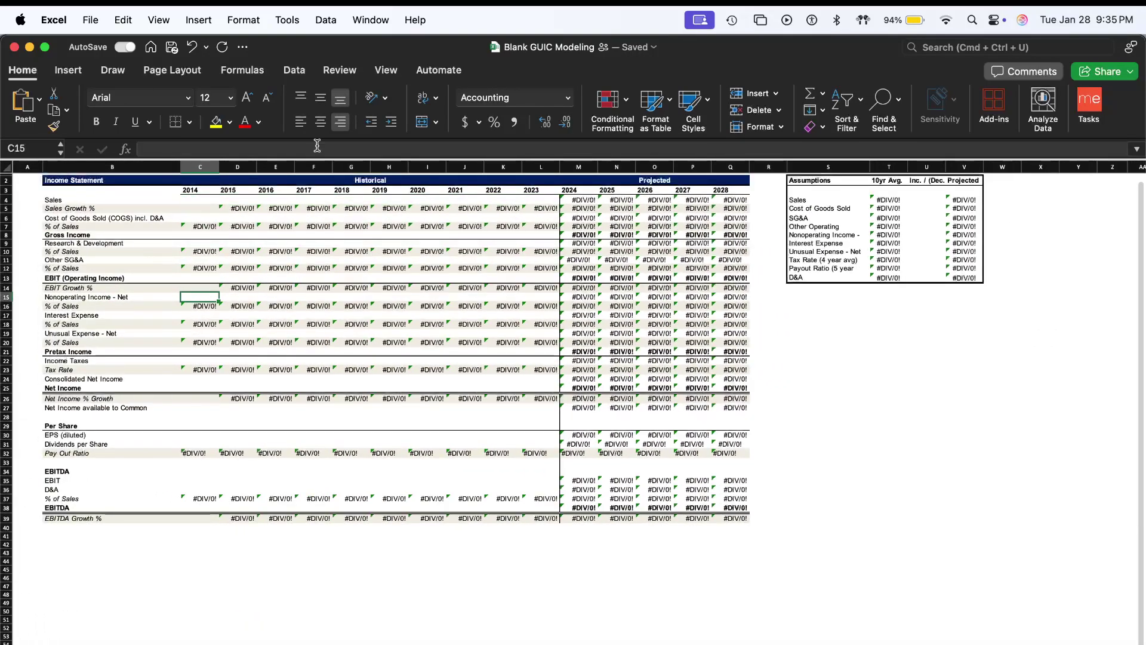
pyautogui.press('super+Tab')
pyautogui.press('super+Tab')
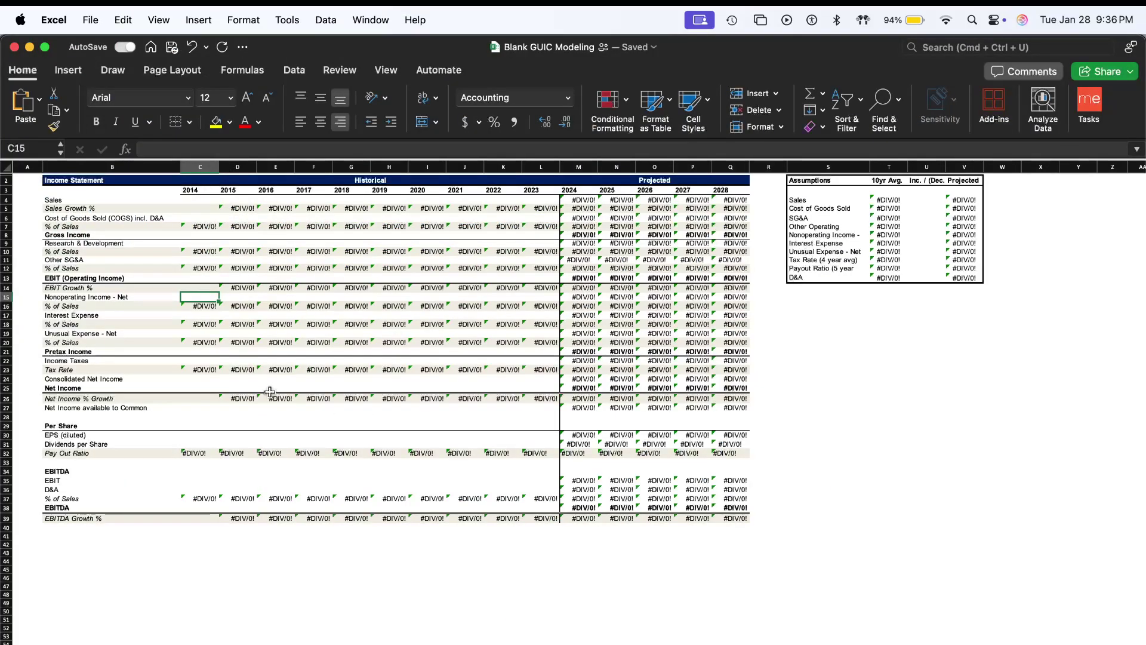
# - Switch to FactSet and open Meta's Income Statement report under Financials
pyautogui.press('super+Tab')
pyautogui.moveTo(273, 256)
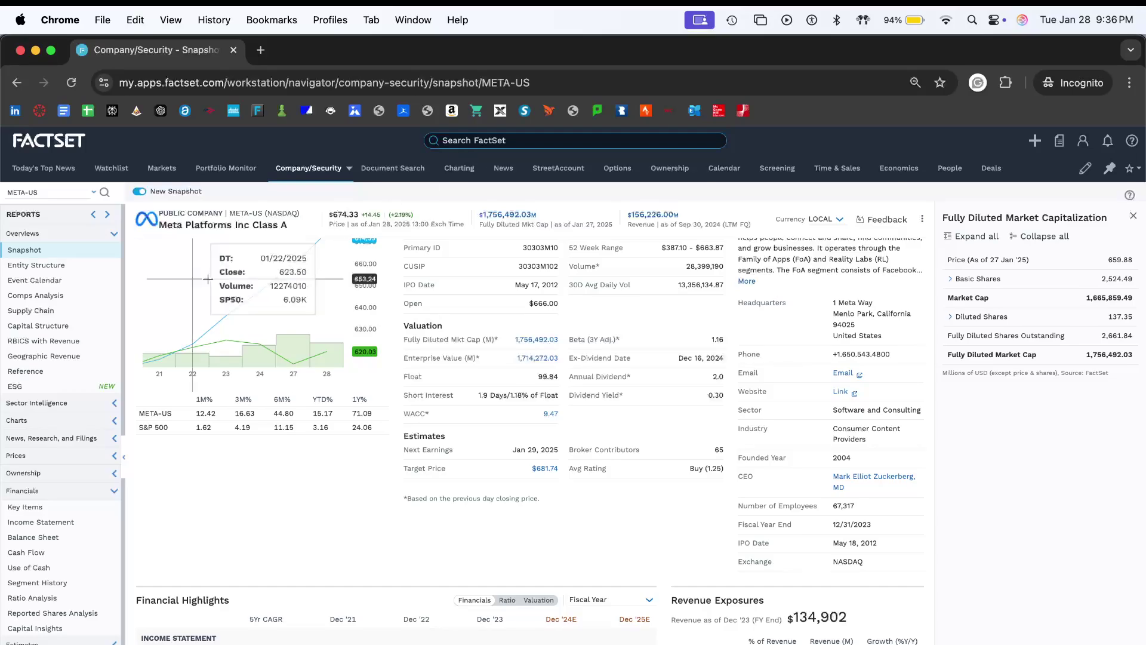
pyautogui.click(67, 523)
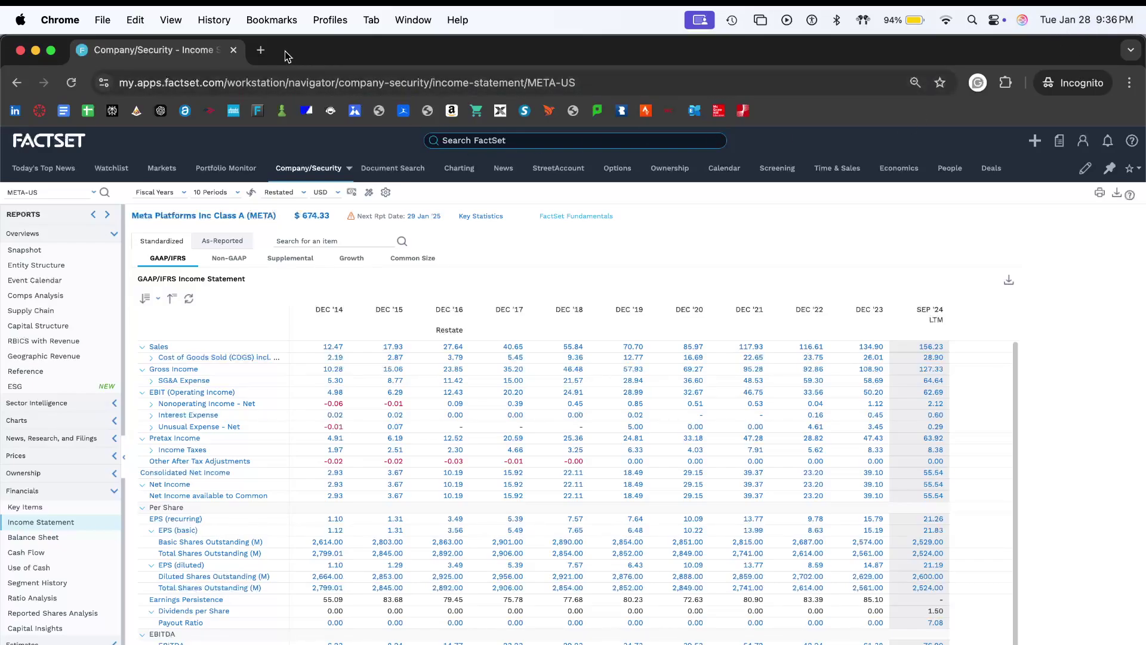
# - Search the web for "meta earnings release date" in a new tab, review the upcoming earnings call details, and return to FactSet
pyautogui.click(261, 50)
pyautogui.write('meta ')
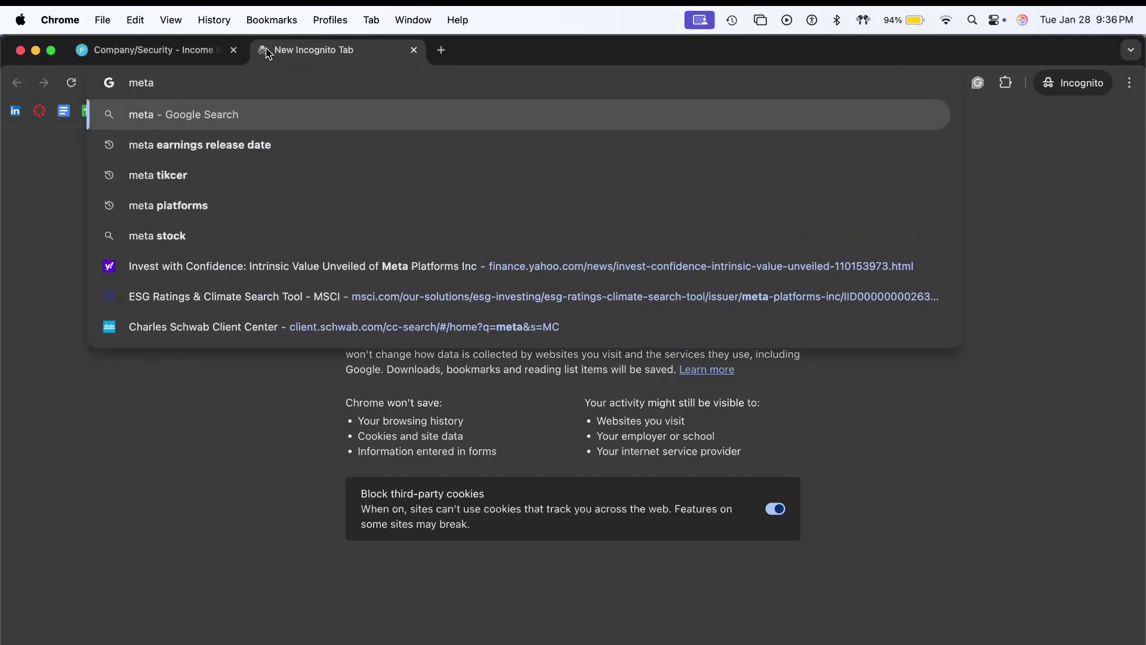
pyautogui.write('earnin')
pyautogui.press('Down')
pyautogui.press('Return')
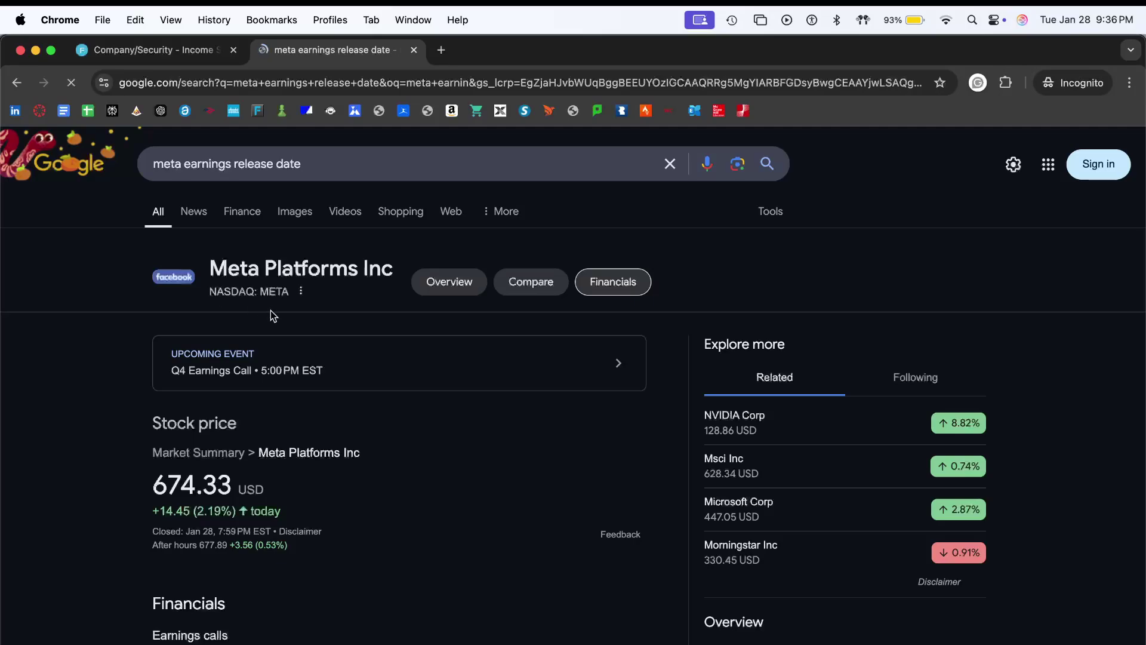
pyautogui.scroll(-3, 275, 299)
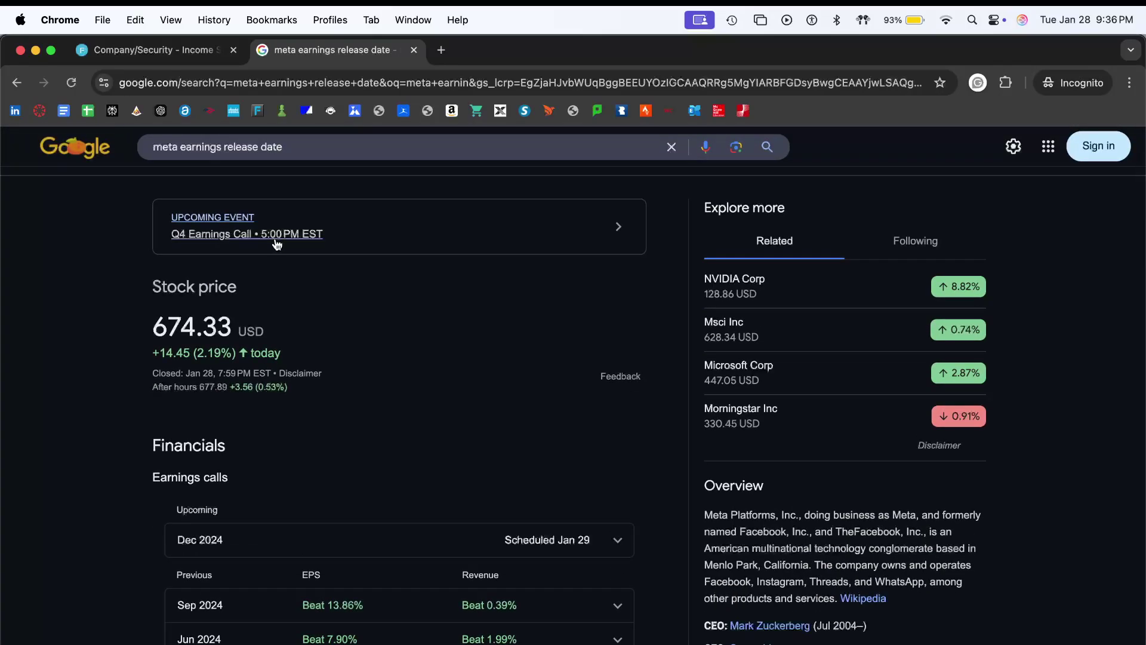
pyautogui.scroll(1, 369, 243)
pyautogui.scroll(-10, 370, 240)
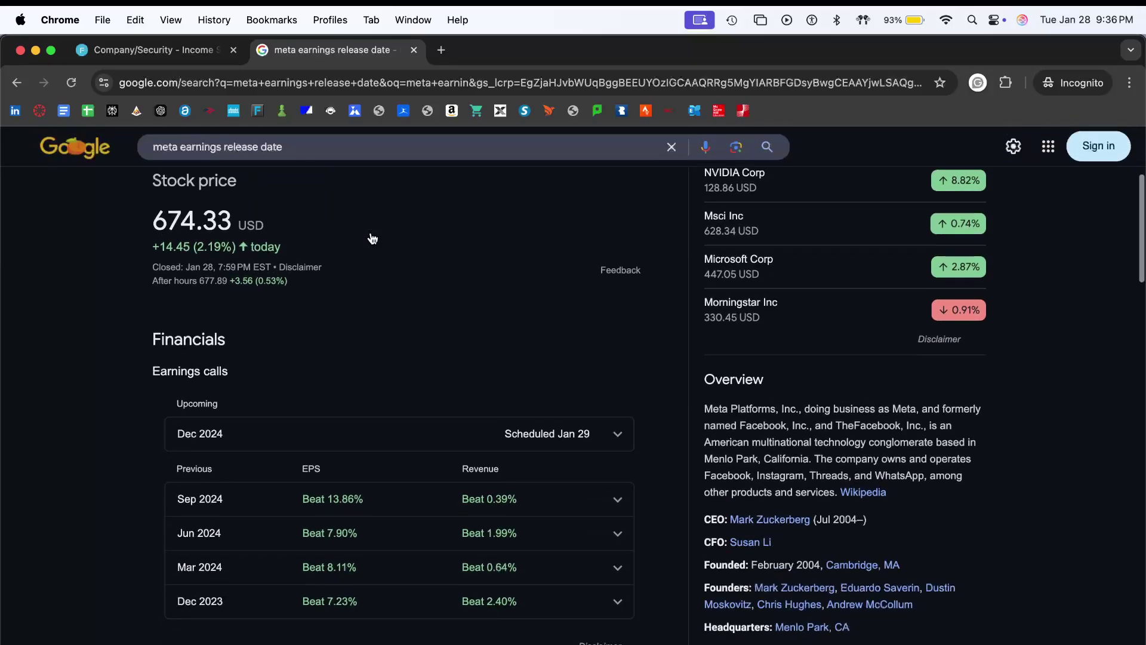
pyautogui.scroll(-5, 372, 238)
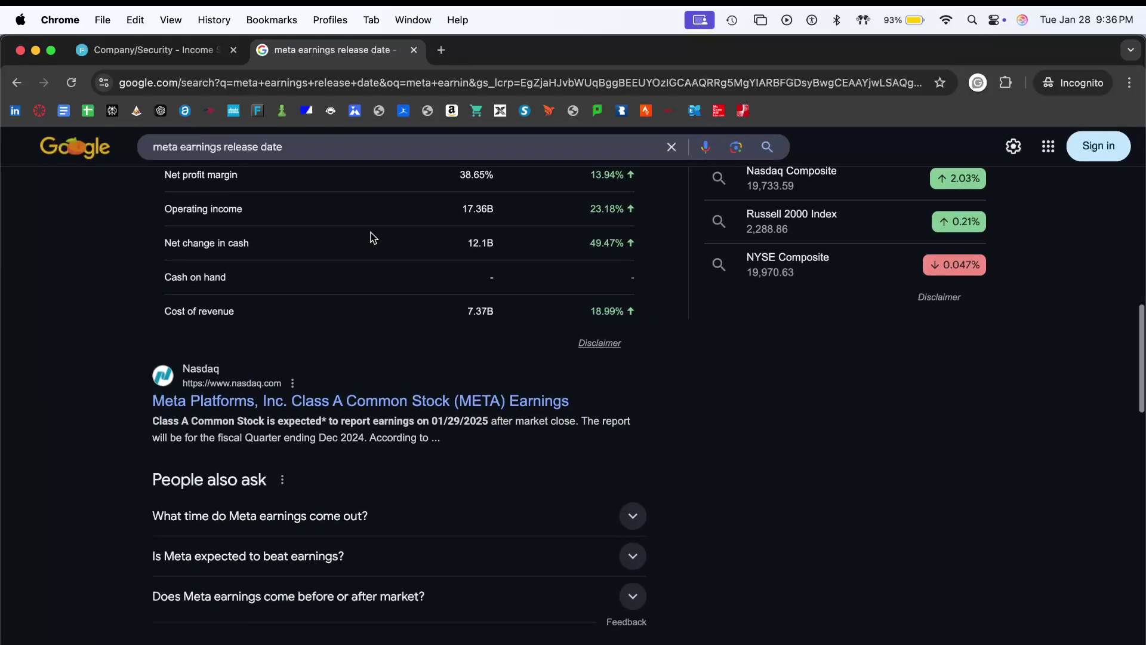
pyautogui.scroll(15, 373, 238)
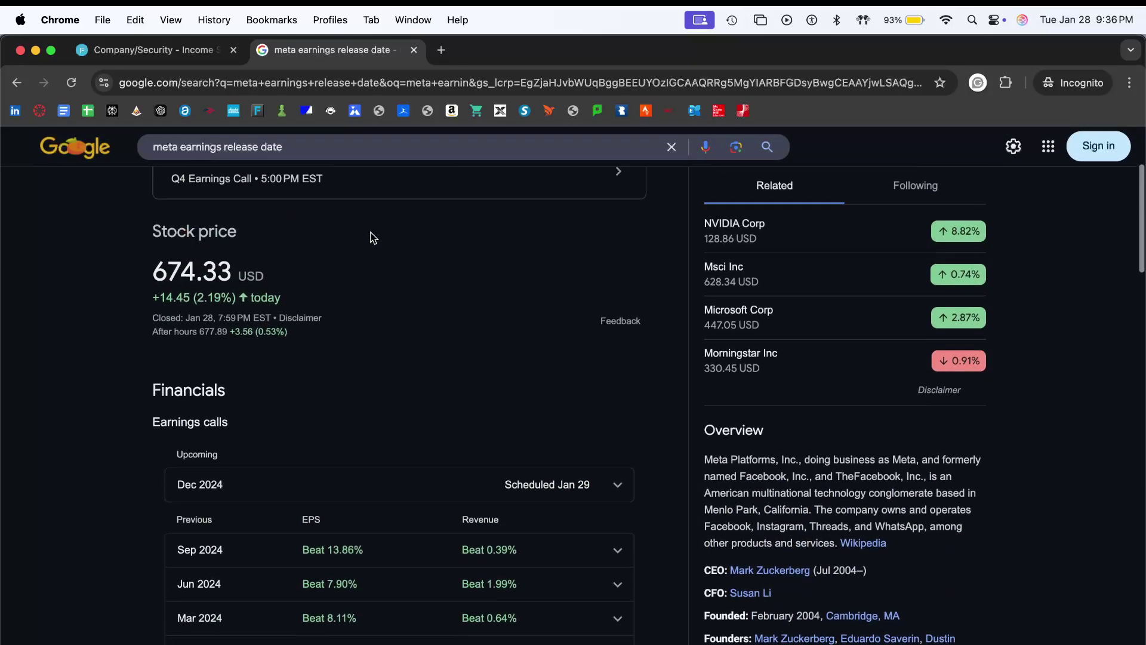
pyautogui.scroll(2, 371, 234)
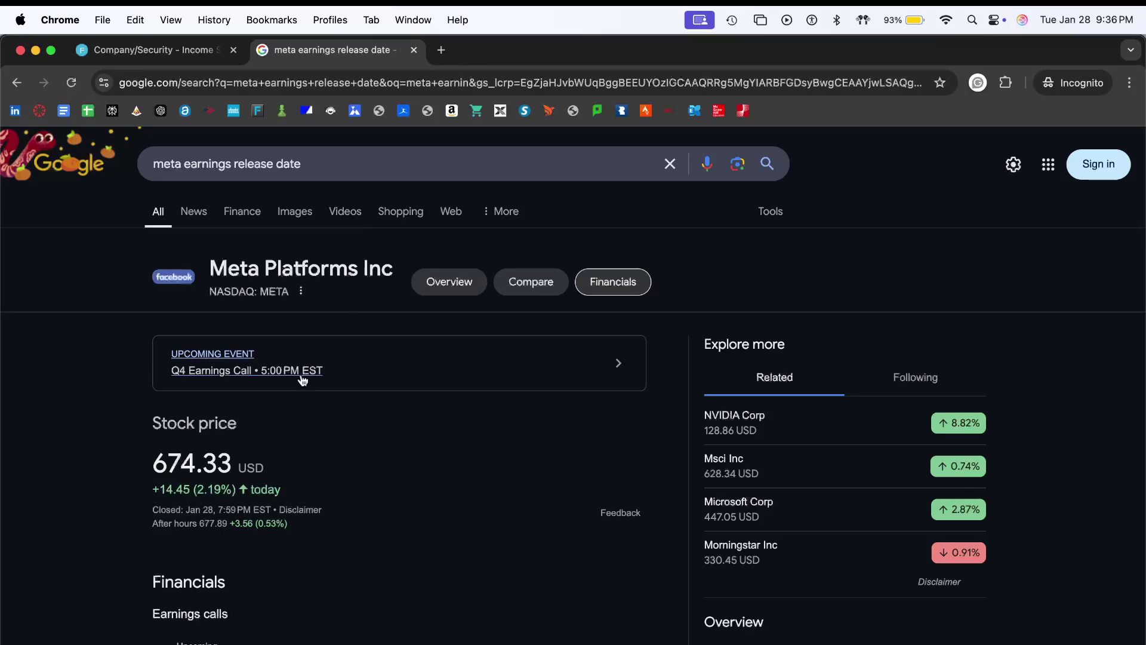
pyautogui.press('super+w')
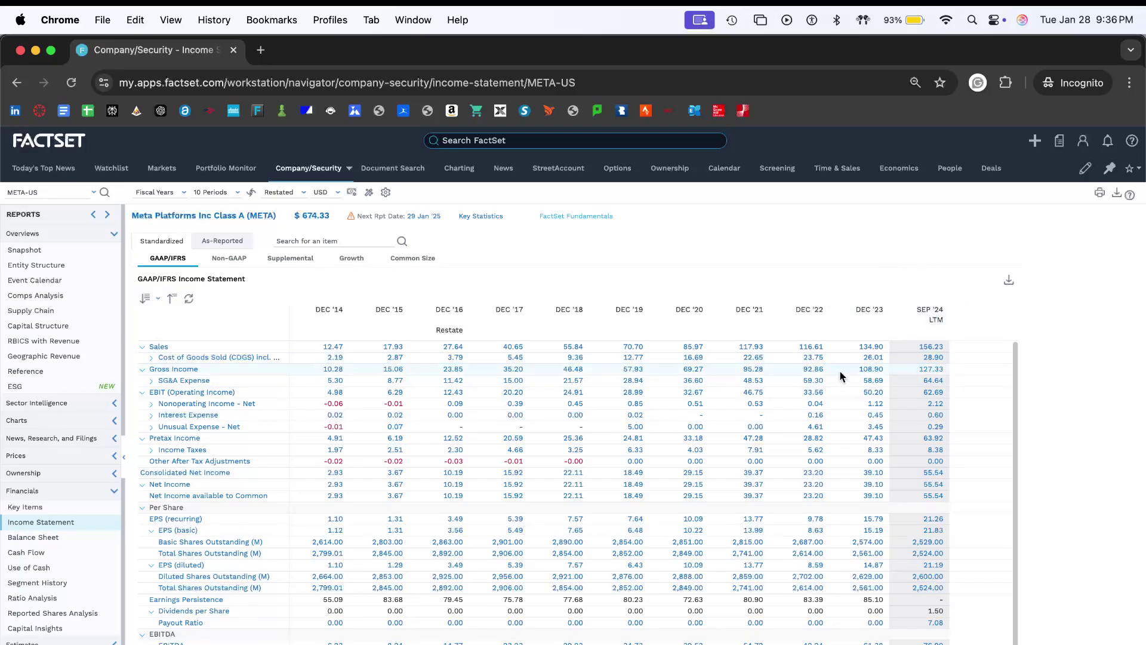
# - Download the GAAP/IFRS Income Statement as a new Excel workbook with values, saving it as "download" in the Downloads folder
pyautogui.click(933, 351)
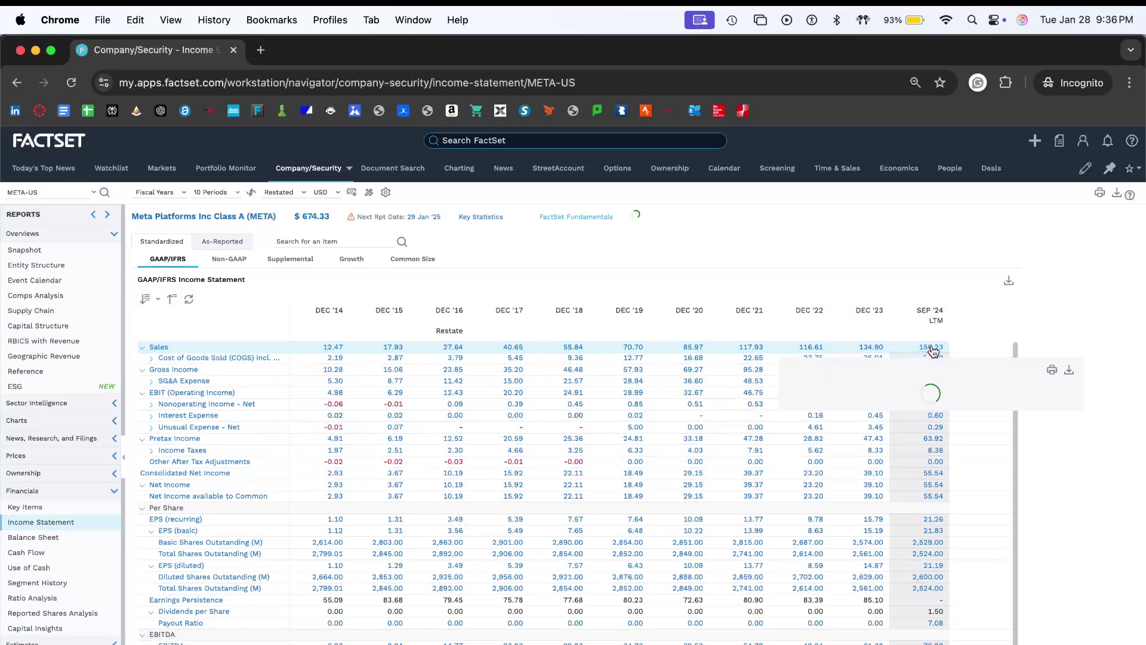
pyautogui.click(965, 278)
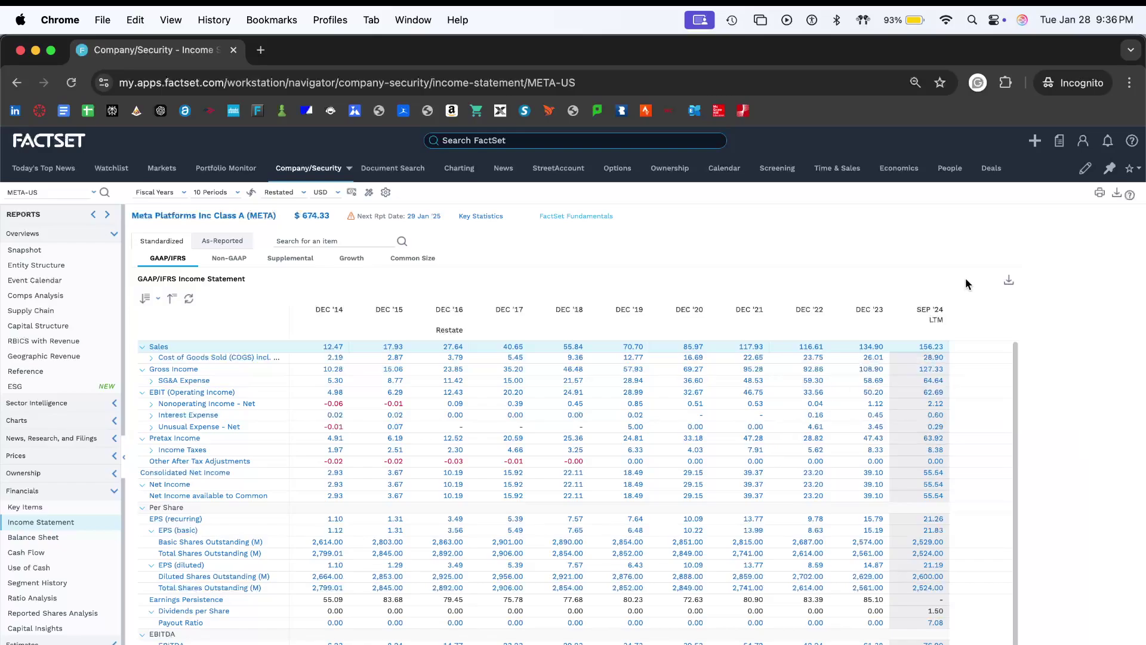
pyautogui.click(1009, 279)
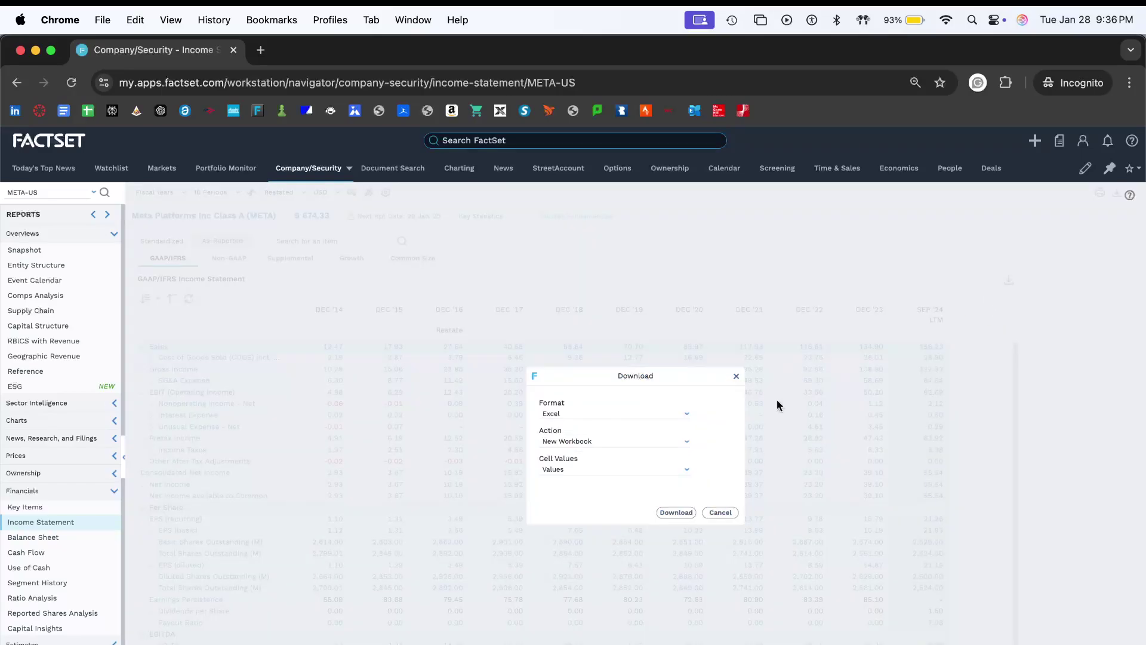
pyautogui.click(676, 512)
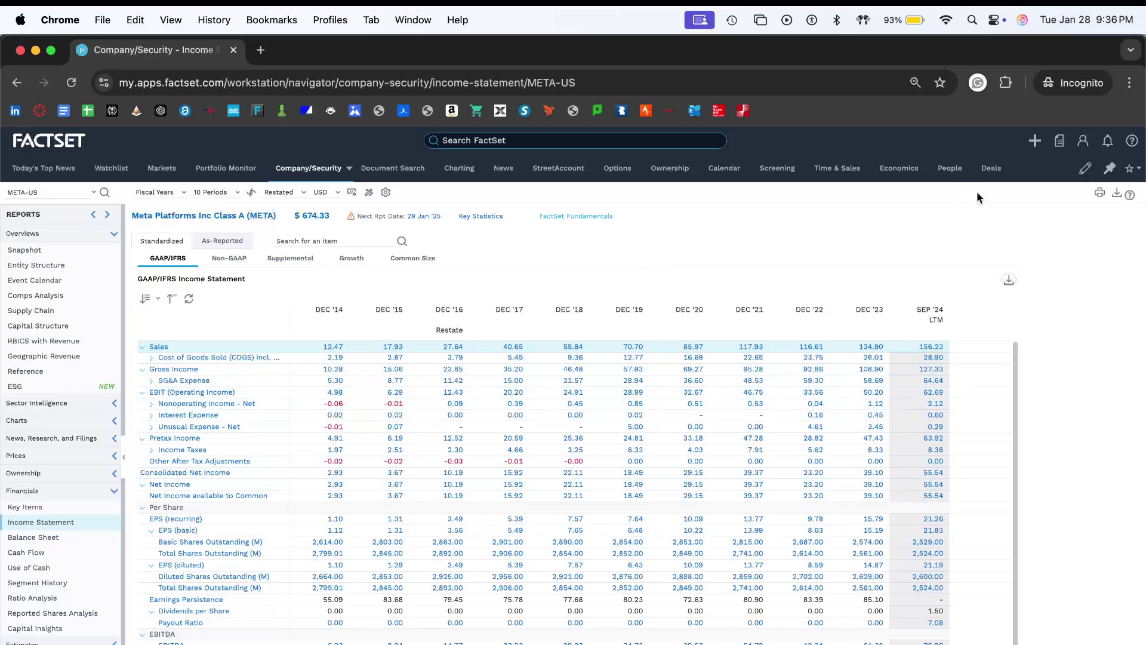
pyautogui.click(1008, 281)
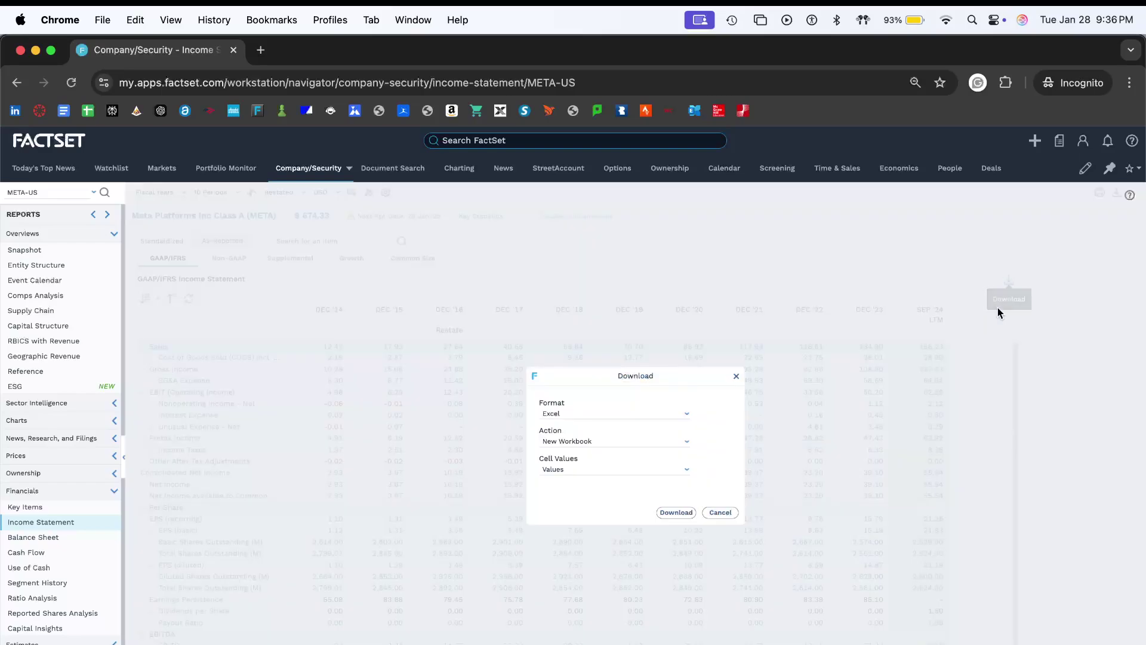
pyautogui.click(675, 511)
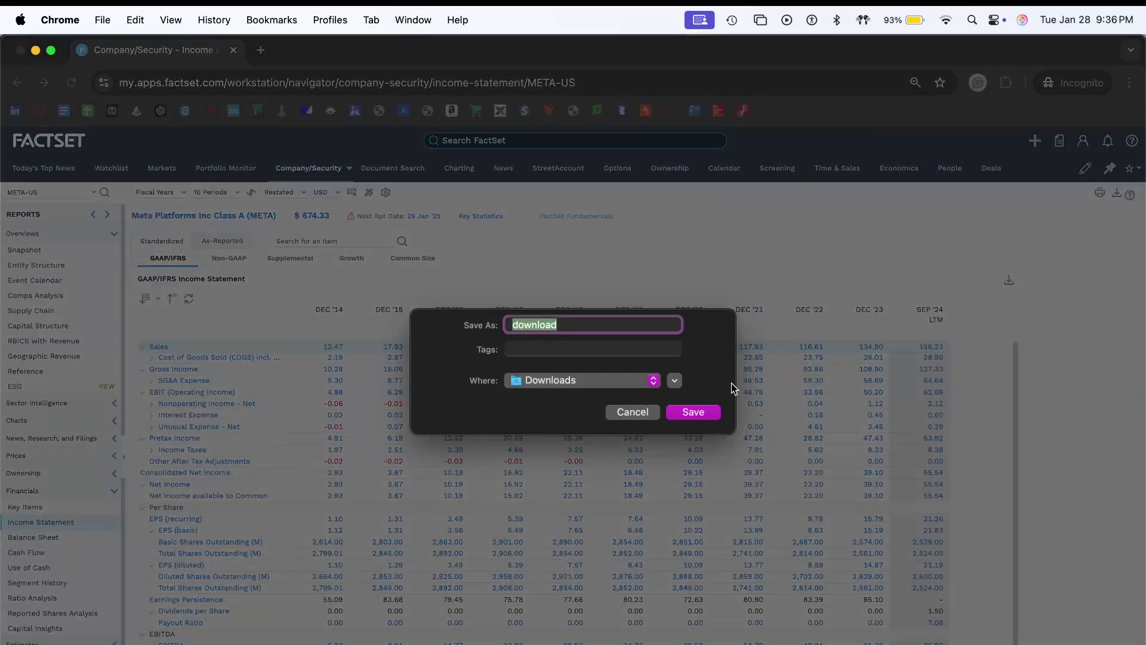
pyautogui.click(690, 413)
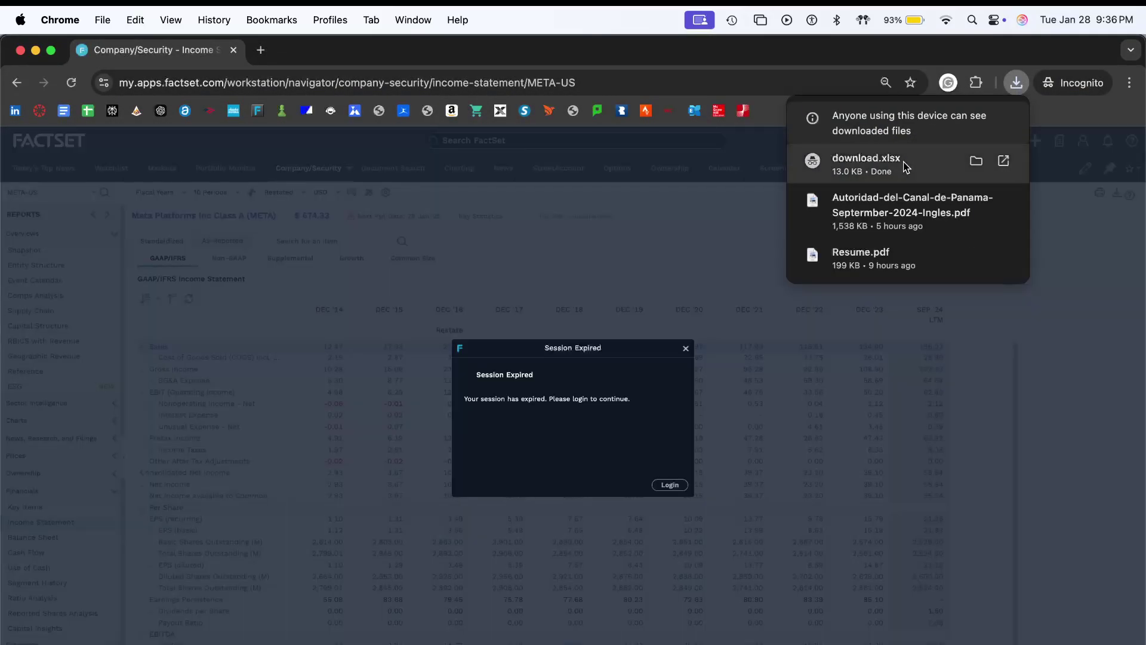
# - Open the downloaded download.xlsx workbook and look over Meta's exported income statement
pyautogui.click(902, 166)
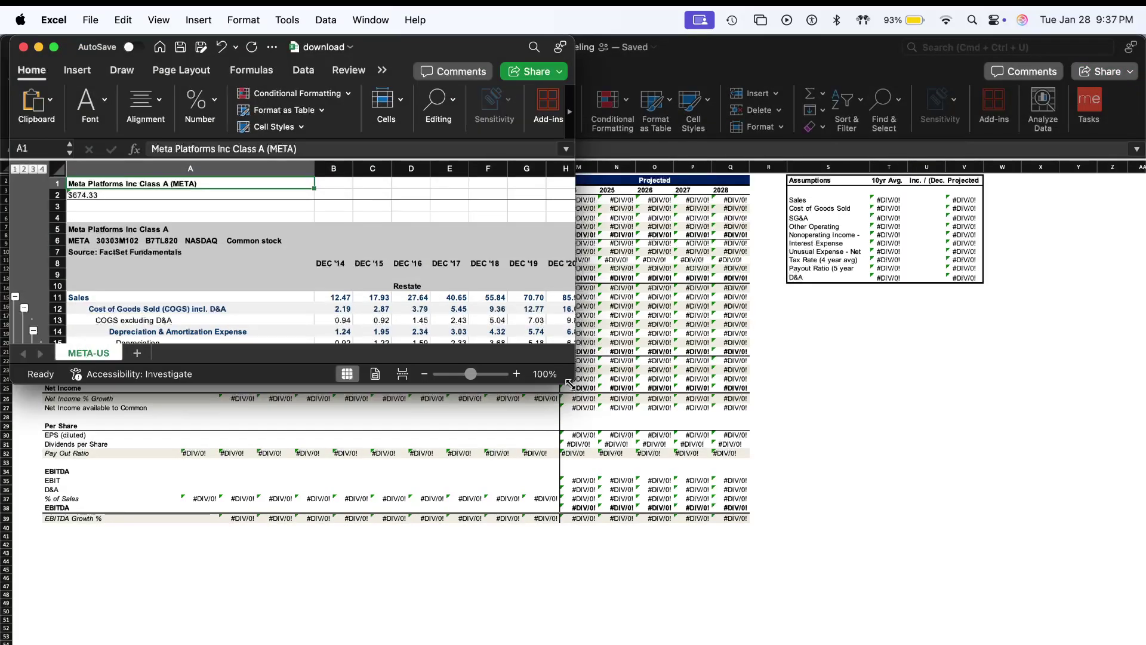
pyautogui.scroll(-10, 283, 346)
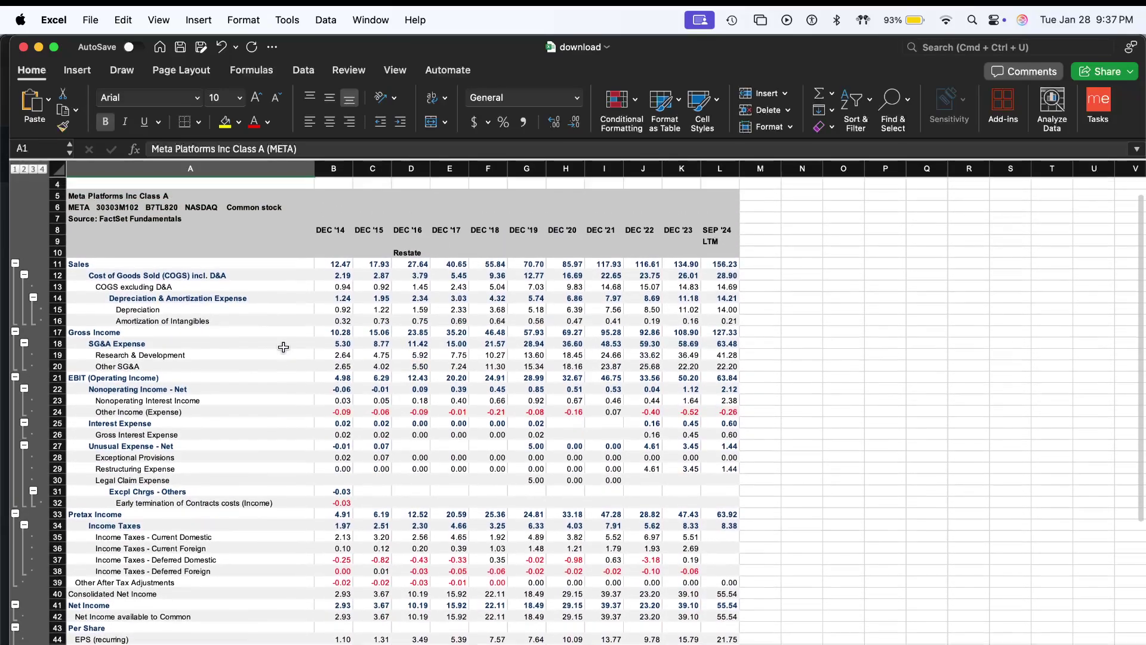
pyautogui.scroll(10, 284, 347)
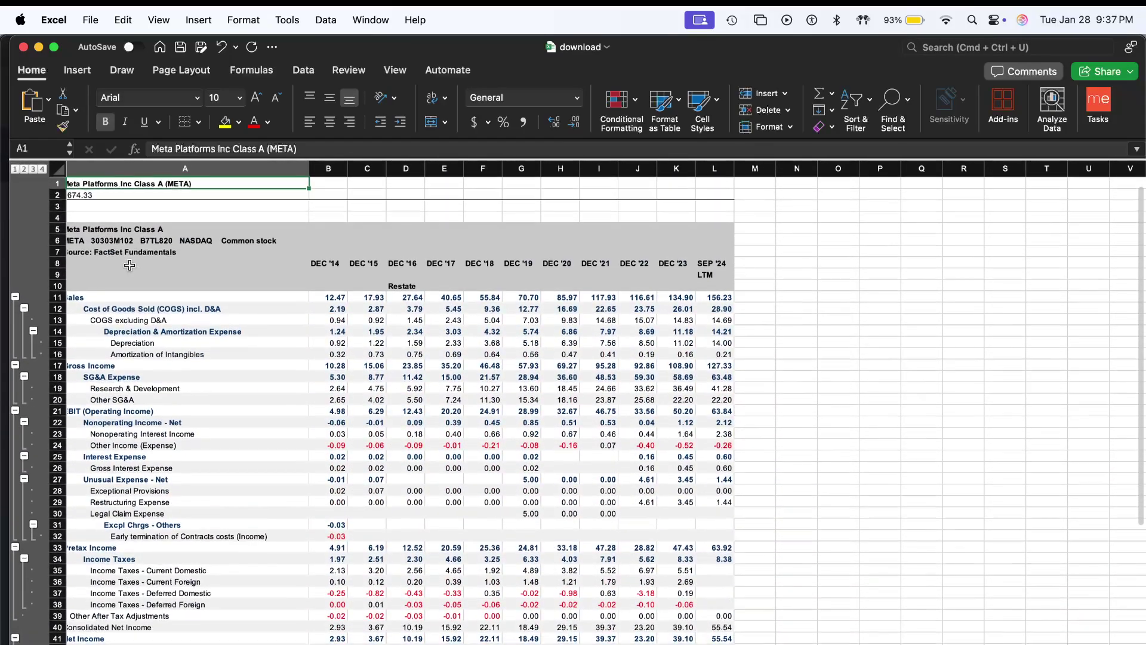
# - Copy the line-item labels and the DEC '14 to DEC '23 columns from row 8 down, leaving out the SEP '24 LTM column
pyautogui.click(284, 264)
pyautogui.hotkey('shift', 'Down')
pyautogui.hotkey('shift', 'Down')
pyautogui.hotkey('shift', 'Down')
pyautogui.hotkey('shift', 'Down')
pyautogui.hotkey('shift', 'Down')
pyautogui.hotkey('shift', 'Down')
pyautogui.hotkey('shift', 'Down')
pyautogui.hotkey('shift', 'Down')
pyautogui.hotkey('shift', 'Down')
pyautogui.hotkey('shift', 'Down')
pyautogui.hotkey('shift', 'Down')
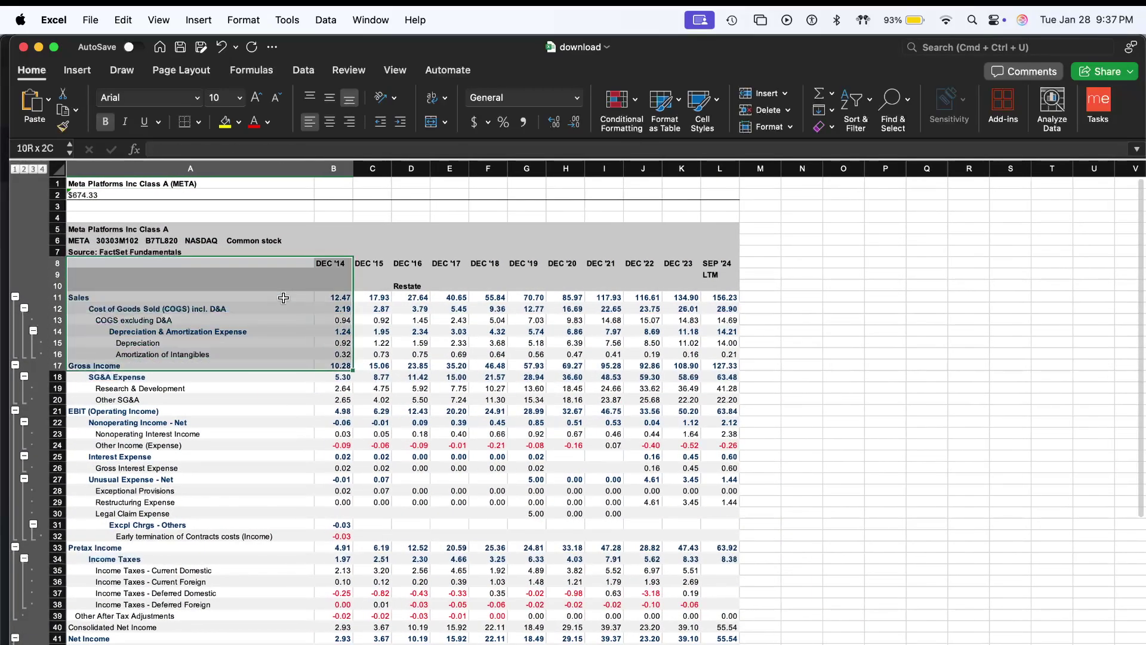
pyautogui.hotkey('shift', 'Right')
pyautogui.hotkey('shift', 'Right')
pyautogui.hotkey('shift', 'Right')
pyautogui.hotkey('shift', 'Down')
pyautogui.hotkey('shift', 'Down')
pyautogui.hotkey('shift', 'Down')
pyautogui.hotkey('shift', 'Down')
pyautogui.hotkey('shift', 'Down')
pyautogui.hotkey('shift', 'Down')
pyautogui.hotkey('shift', 'Right')
pyautogui.hotkey('shift', 'Right')
pyautogui.hotkey('shift', 'Right')
pyautogui.hotkey('shift', 'Right')
pyautogui.hotkey('shift', 'Right')
pyautogui.hotkey('shift', 'Right')
pyautogui.hotkey('shift', 'Right')
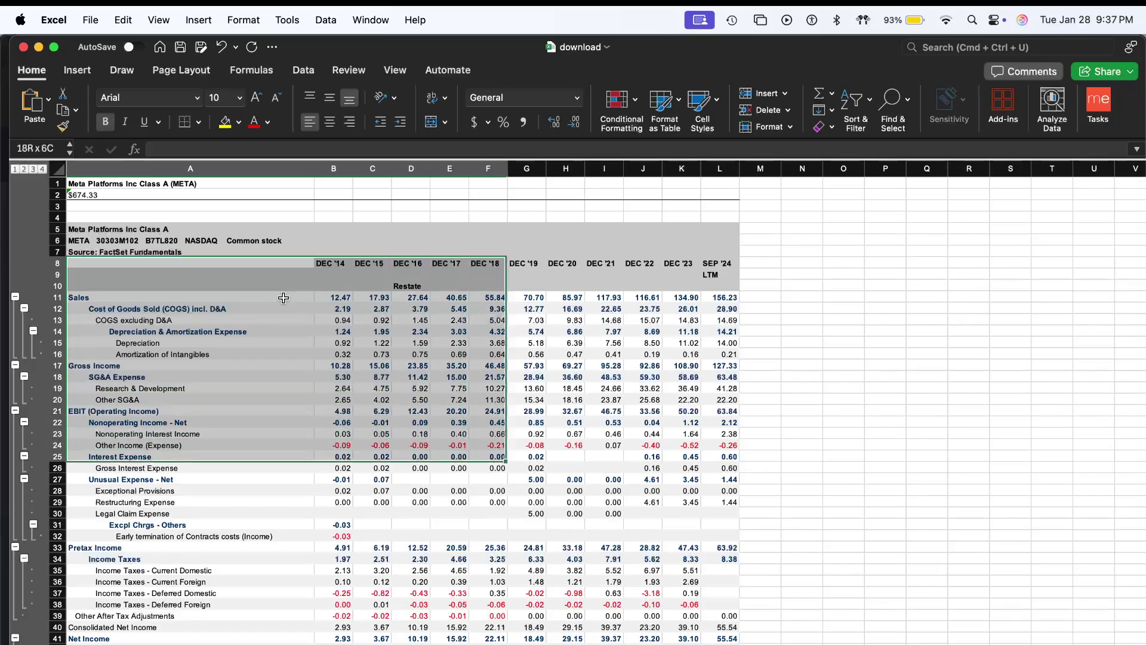
pyautogui.press('super+shift+Down')
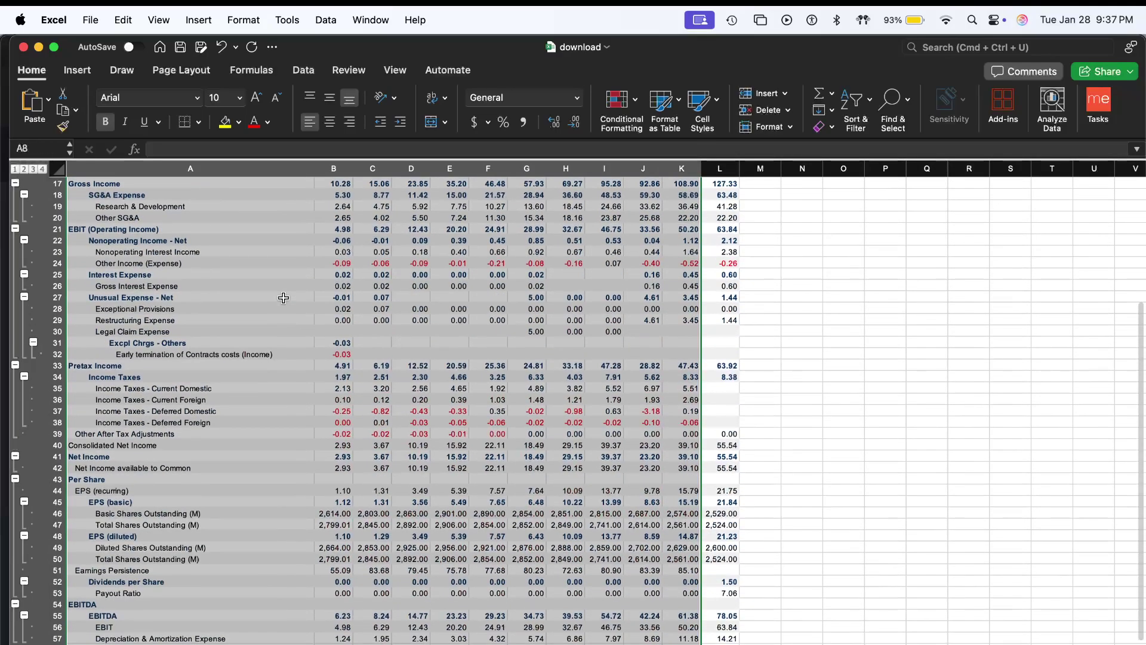
pyautogui.scroll(-5, 284, 297)
pyautogui.press('super+c')
pyautogui.scroll(10, 283, 299)
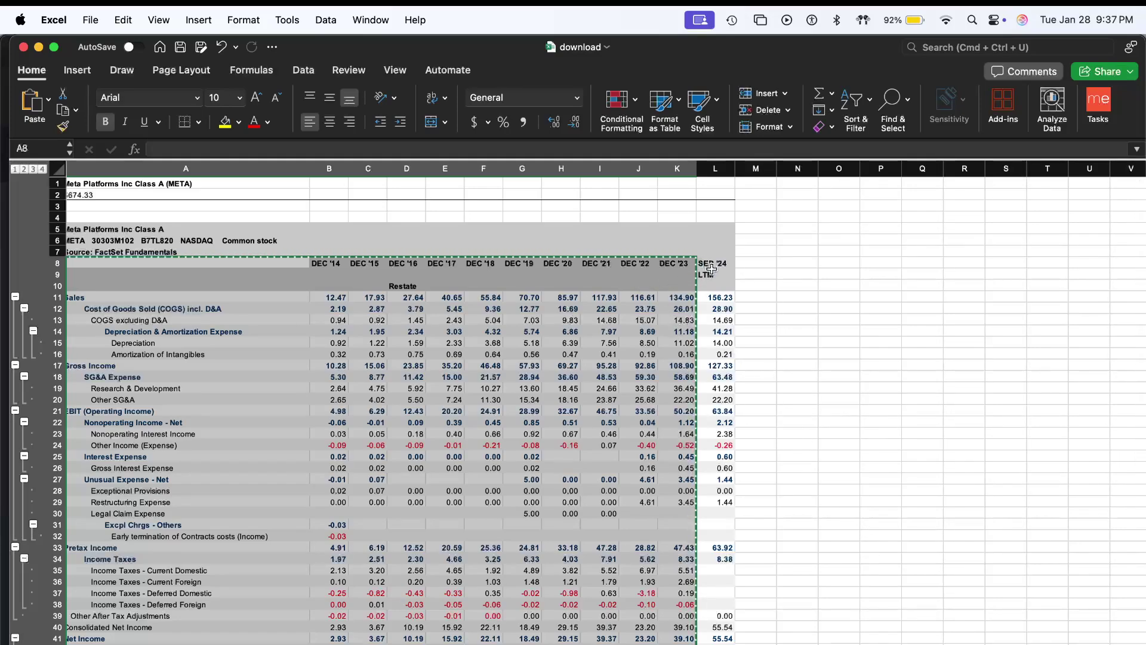
# - Switch to the Blank GUIC Modeling workbook and paste the copied income statement below the model, starting at B43
pyautogui.hotkey('ctrl', 'Up')
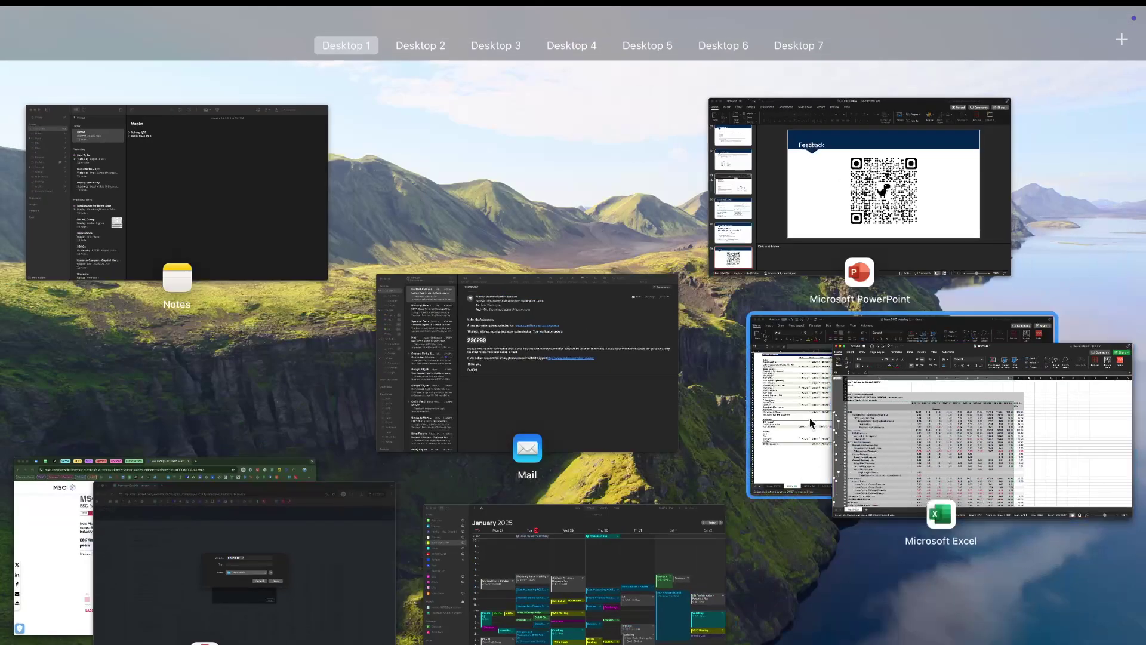
pyautogui.click(903, 468)
pyautogui.click(112, 554)
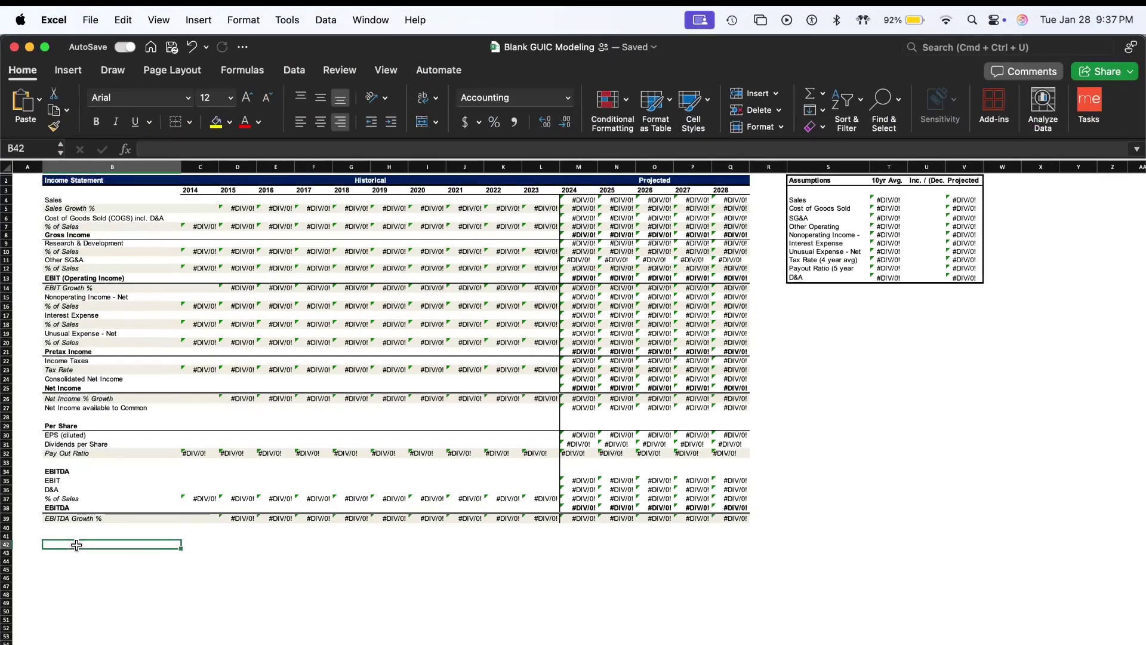
pyautogui.press('super+v')
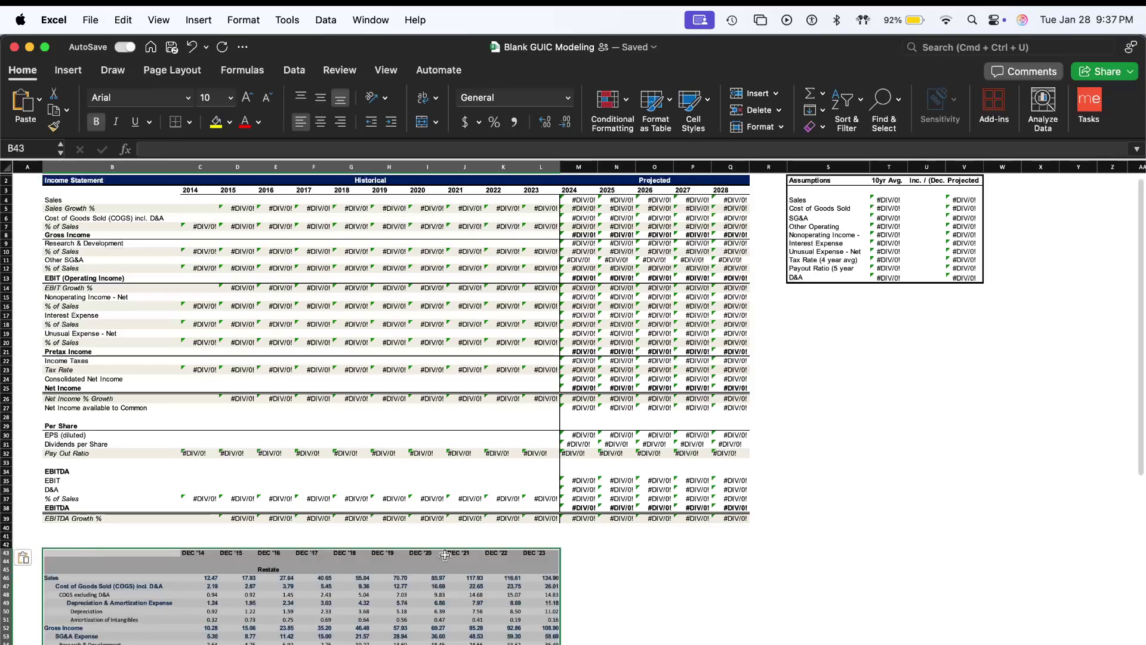
pyautogui.click(446, 539)
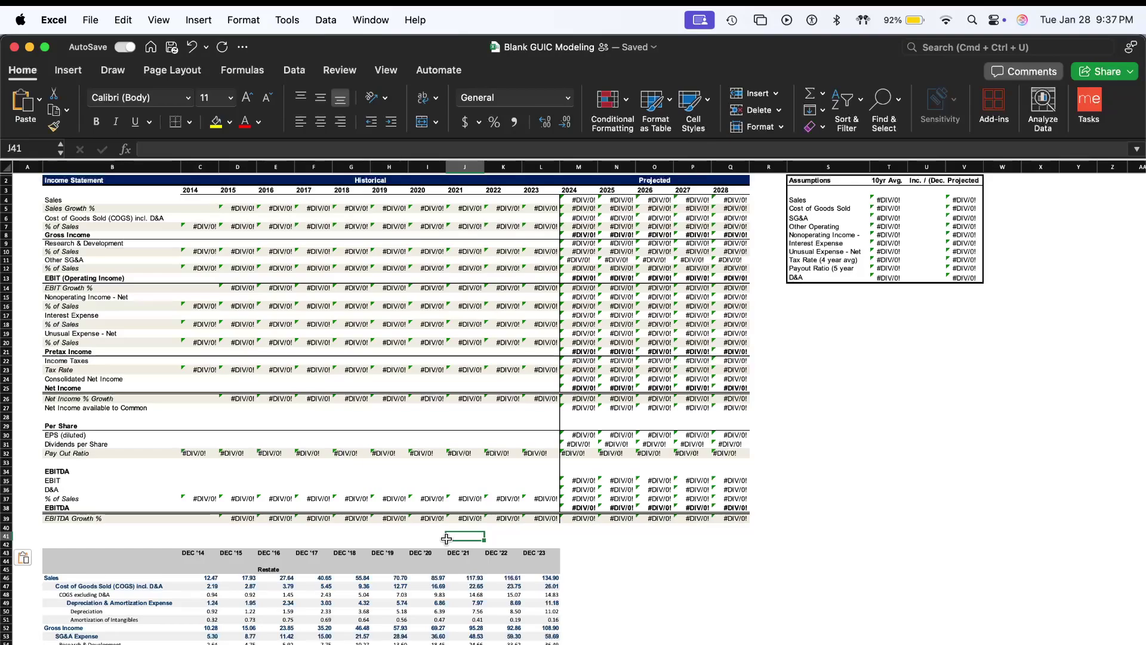
# - Switch to FactSet, cancel the pending "download (1)" save, and log back in to the expired session
pyautogui.press('super+Tab')
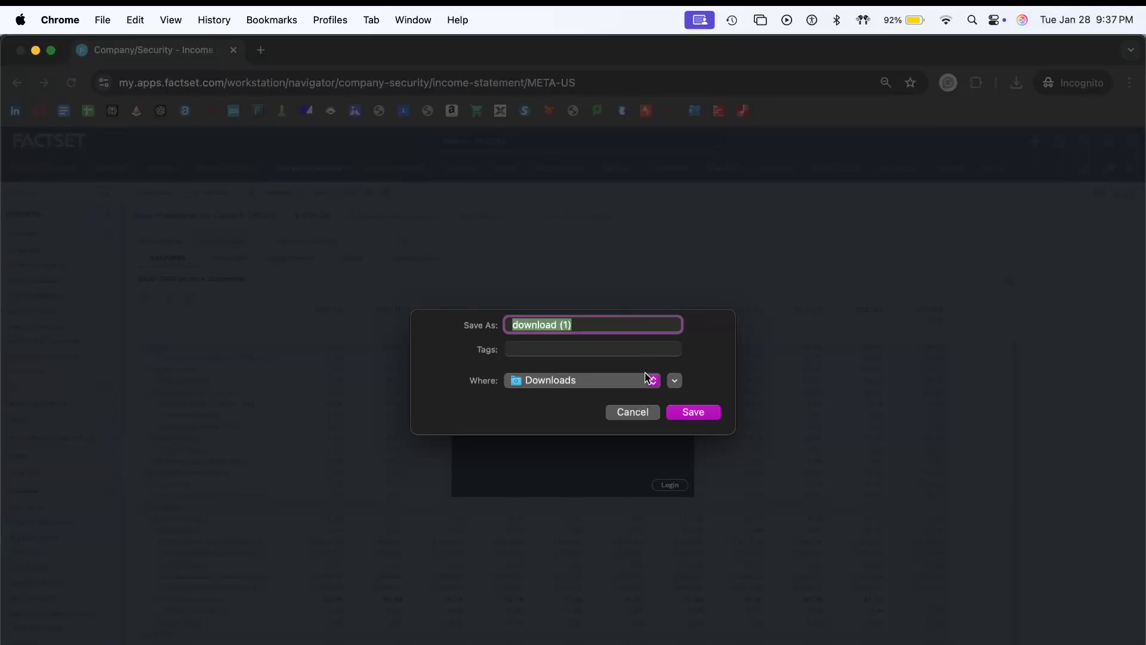
pyautogui.click(632, 411)
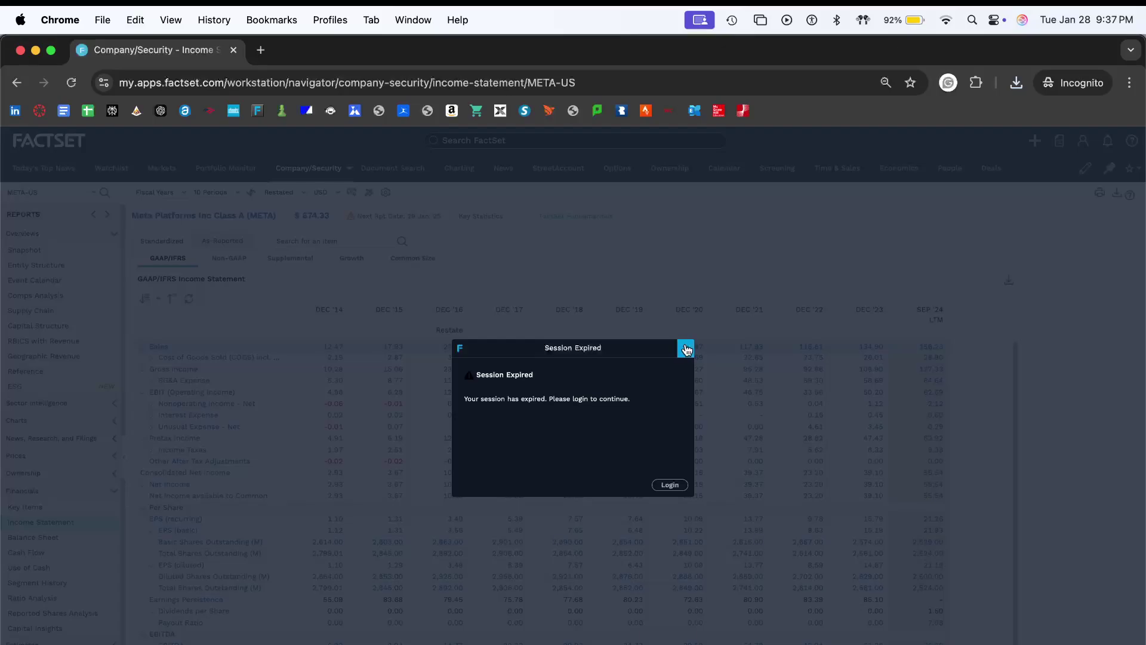
pyautogui.click(667, 485)
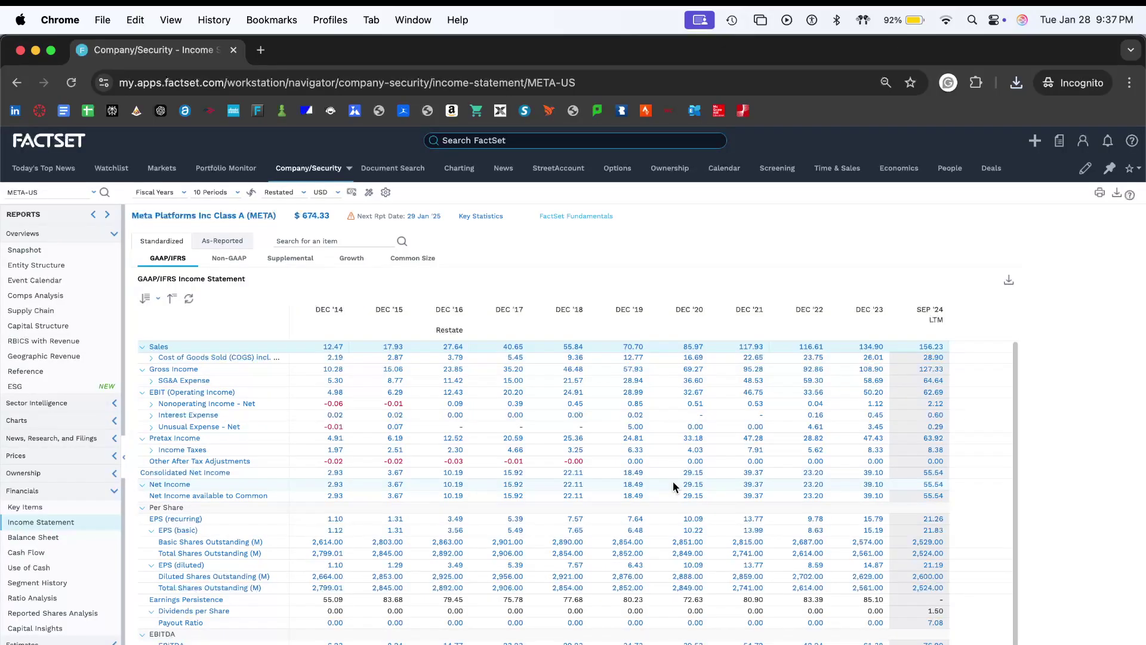
# - Return to Excel and copy the pasted 2014 to 2023 Sales figures into the model's historical Sales row, starting at C4
pyautogui.press('super+Tab')
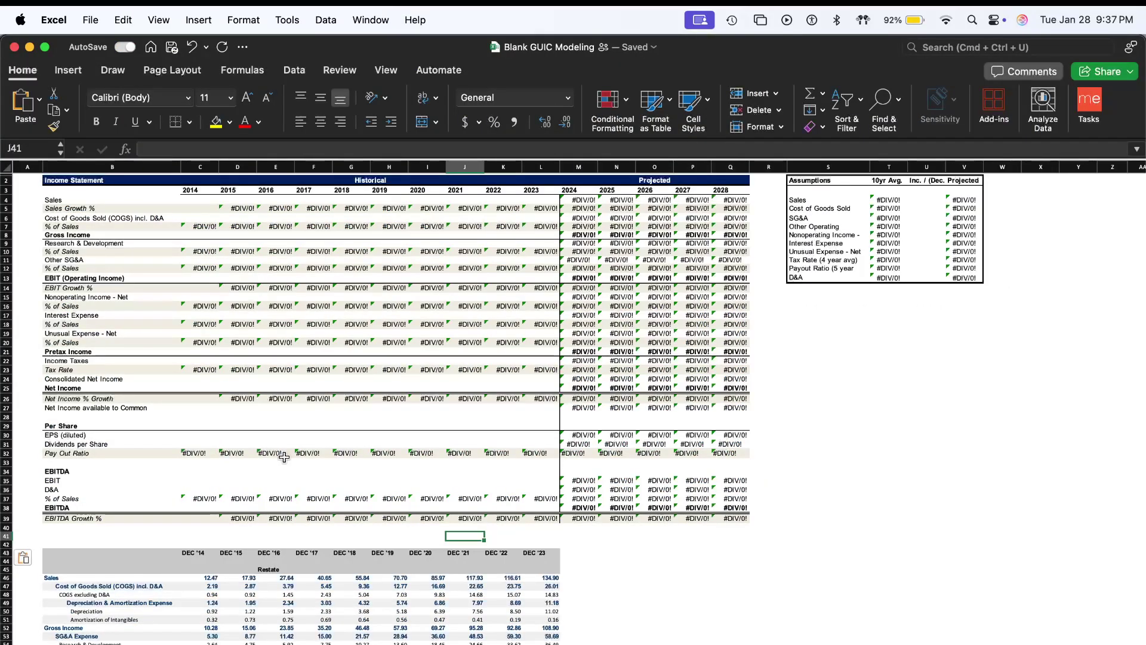
pyautogui.scroll(-5, 209, 493)
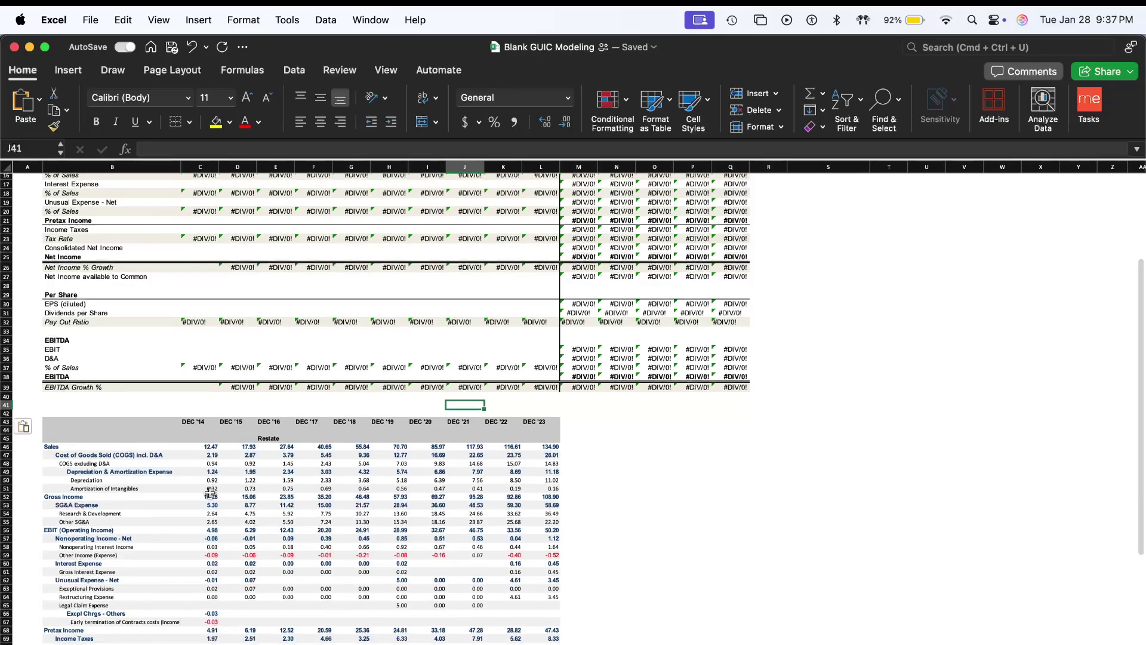
pyautogui.click(95, 446)
pyautogui.click(208, 447)
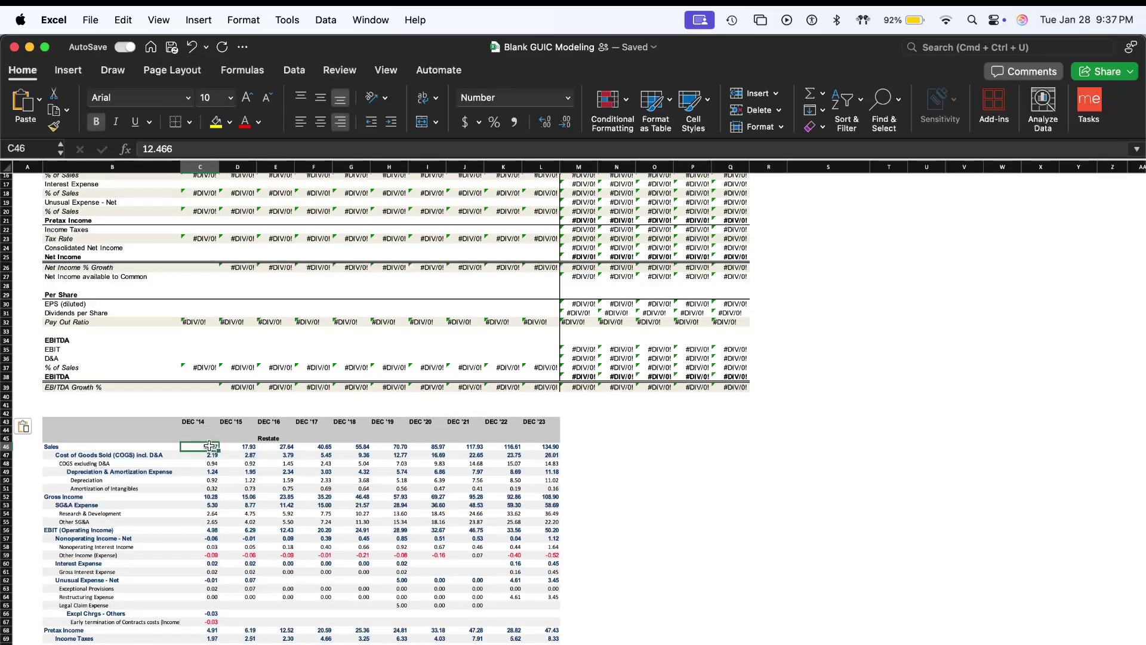
pyautogui.press('super+shift+Right')
pyautogui.press('super+c')
pyautogui.scroll(5, 209, 446)
pyautogui.click(199, 201)
pyautogui.press('super+v')
pyautogui.click(466, 221)
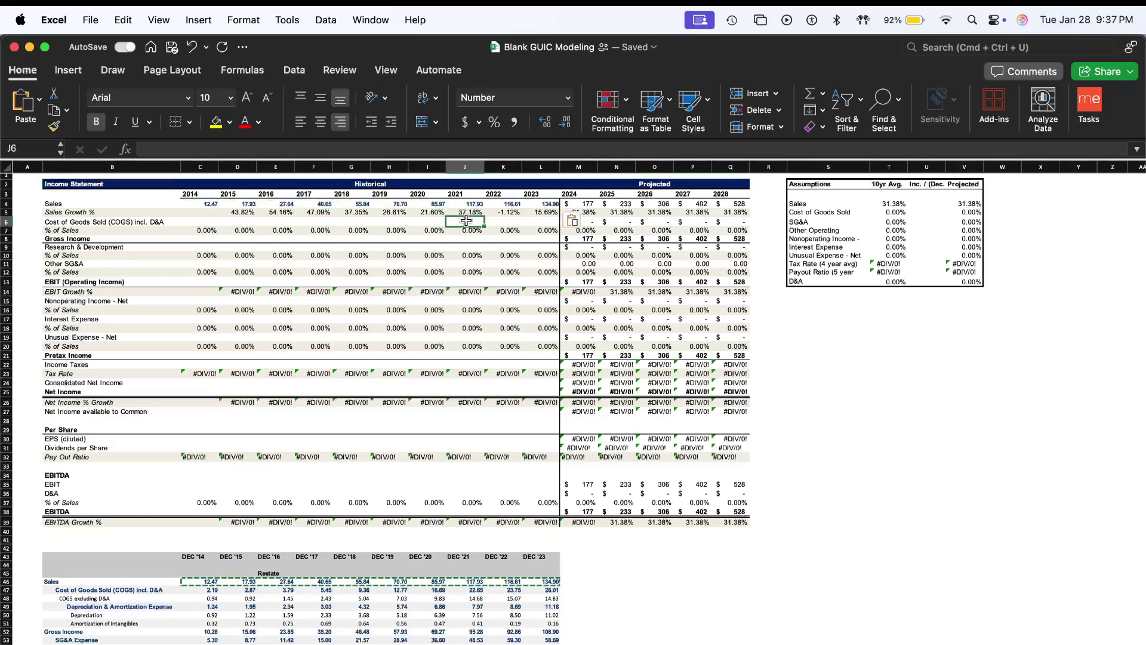
# - Examine the Sales Growth % row, the COGS % of Sales row and the projected Sales assumption
pyautogui.moveTo(250, 209); pyautogui.dragTo(478, 230)
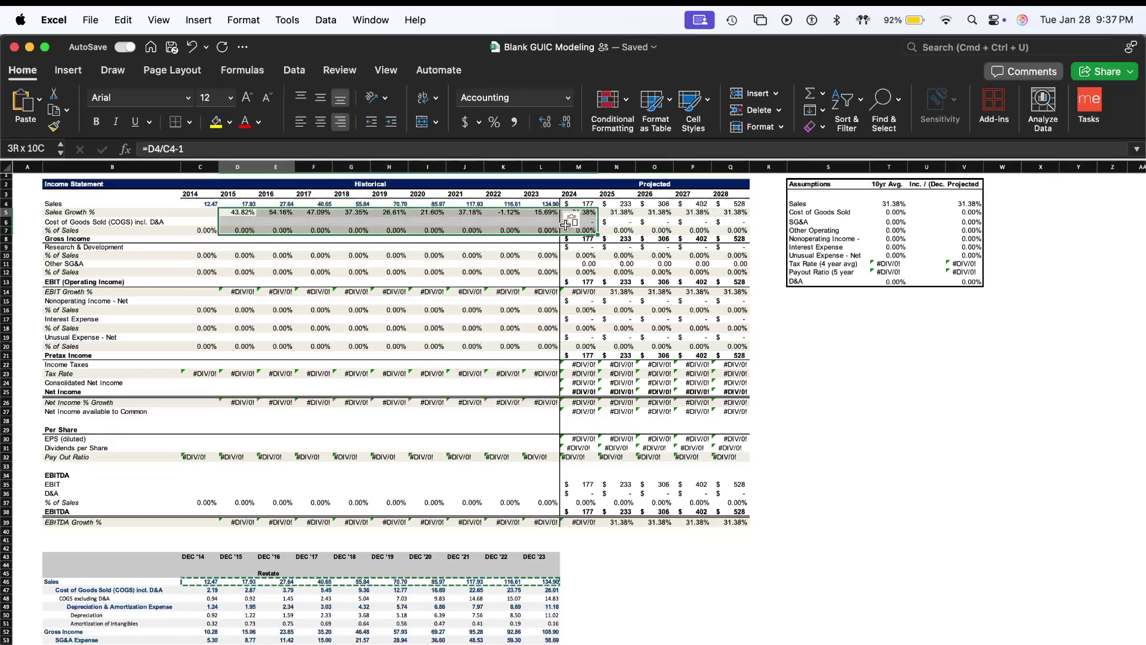
pyautogui.click(471, 230)
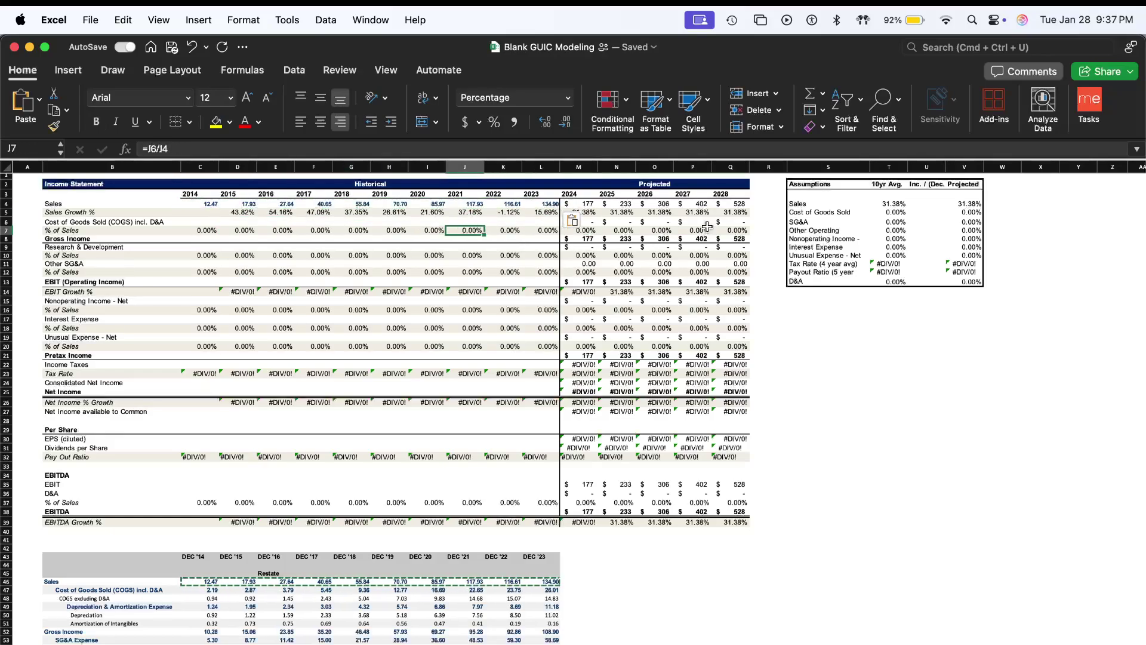
pyautogui.click(956, 203)
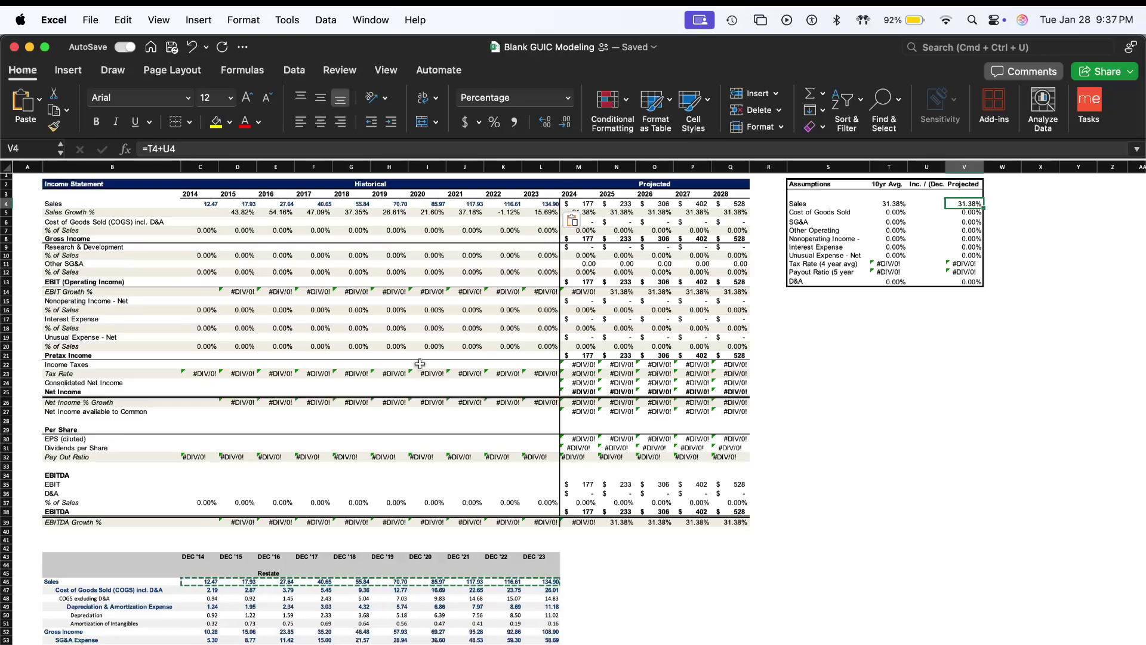
# - Undo the Sales row paste and the paste of the exported income statement below the model
pyautogui.scroll(-5, 233, 555)
pyautogui.click(179, 428)
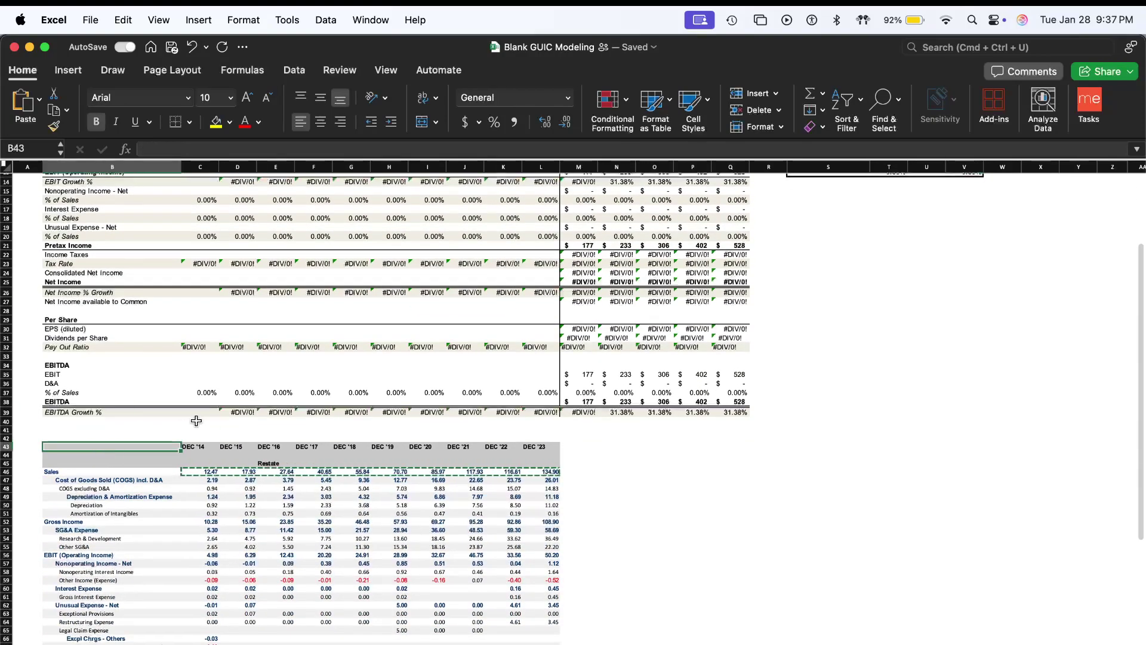
pyautogui.press('super+z')
pyautogui.press('super+z')
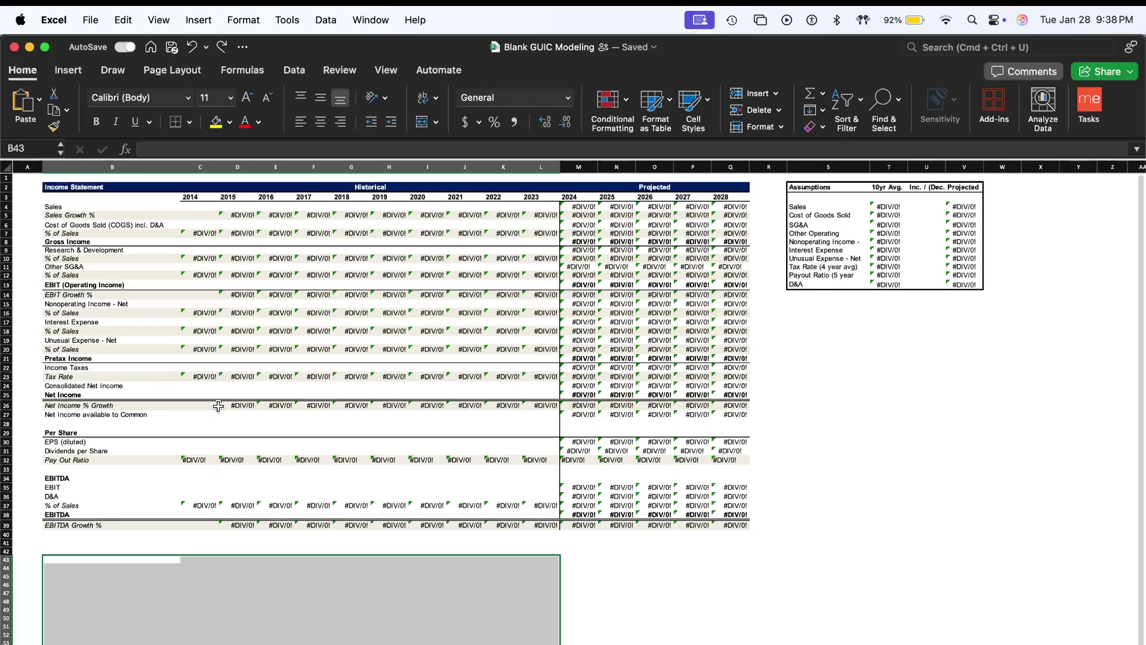
# - Check the model's line items against FactSet and copy all rows of Meta's GAAP/IFRS Income Statement there
pyautogui.press('super+Tab')
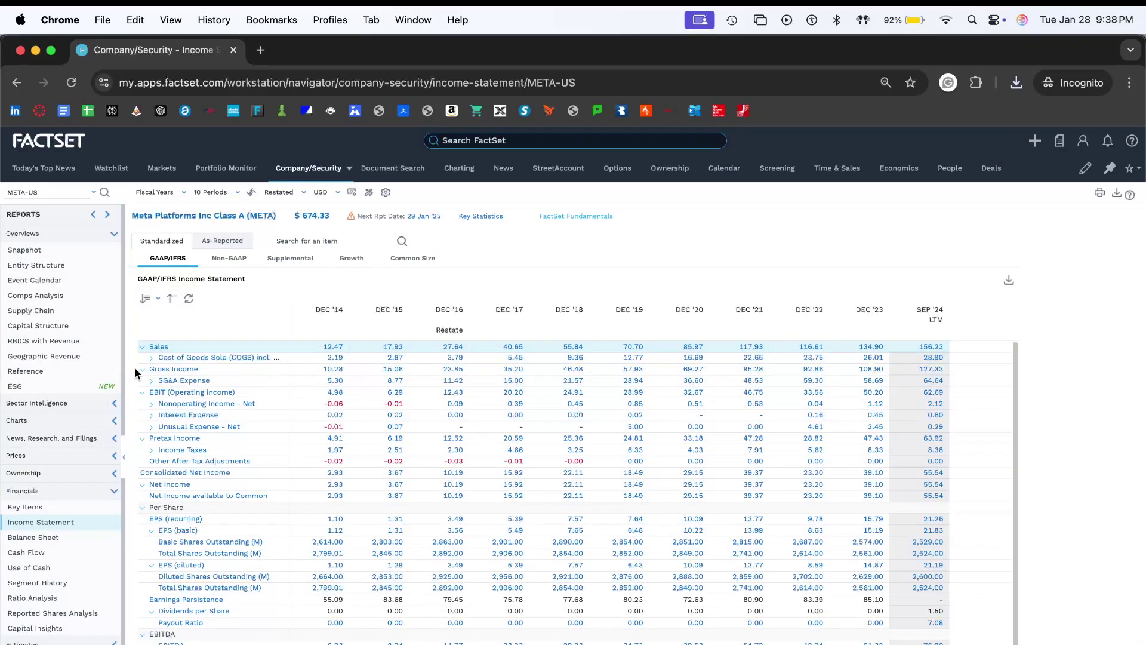
pyautogui.press('super+Tab')
pyautogui.moveTo(102, 215); pyautogui.dragTo(98, 482)
pyautogui.press('super+Tab')
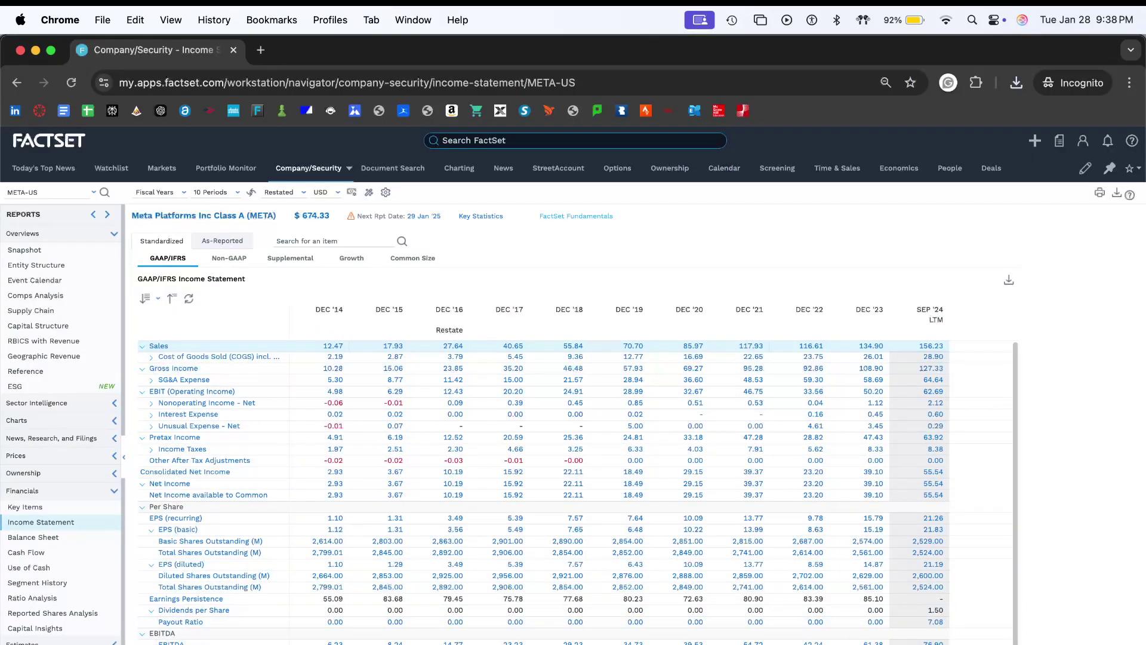
pyautogui.press('super+a')
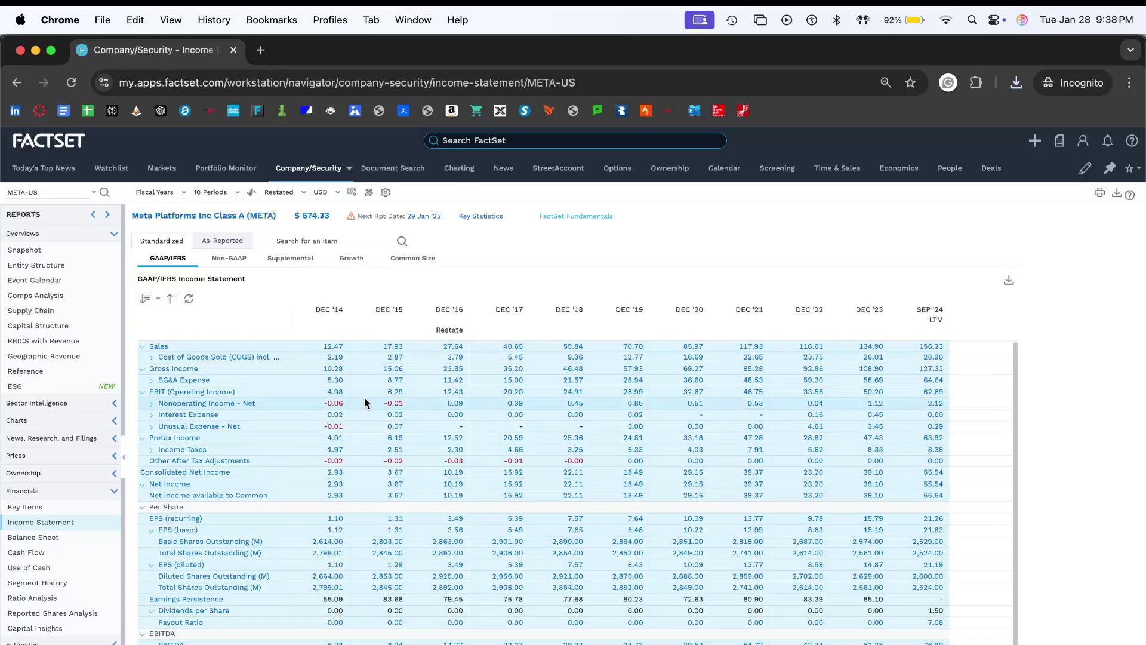
# - Switch to Excel and paste the FactSet rows below the income statement model, starting at B47
pyautogui.press('super+Tab')
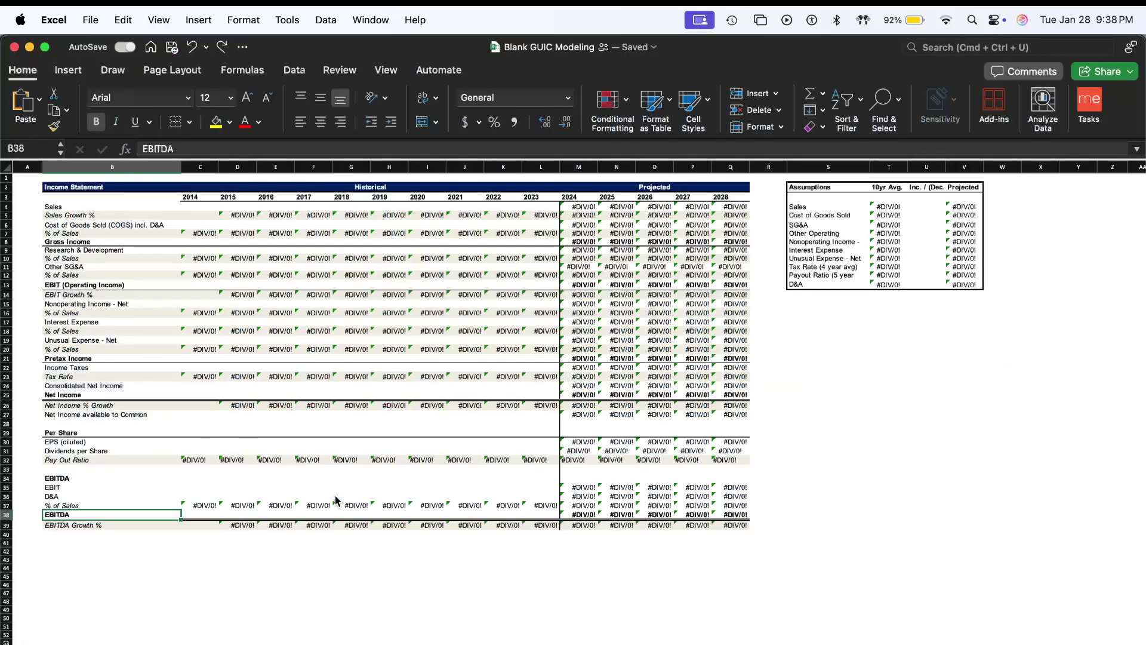
pyautogui.click(159, 591)
pyautogui.press('super+v')
pyautogui.scroll(-5, 561, 501)
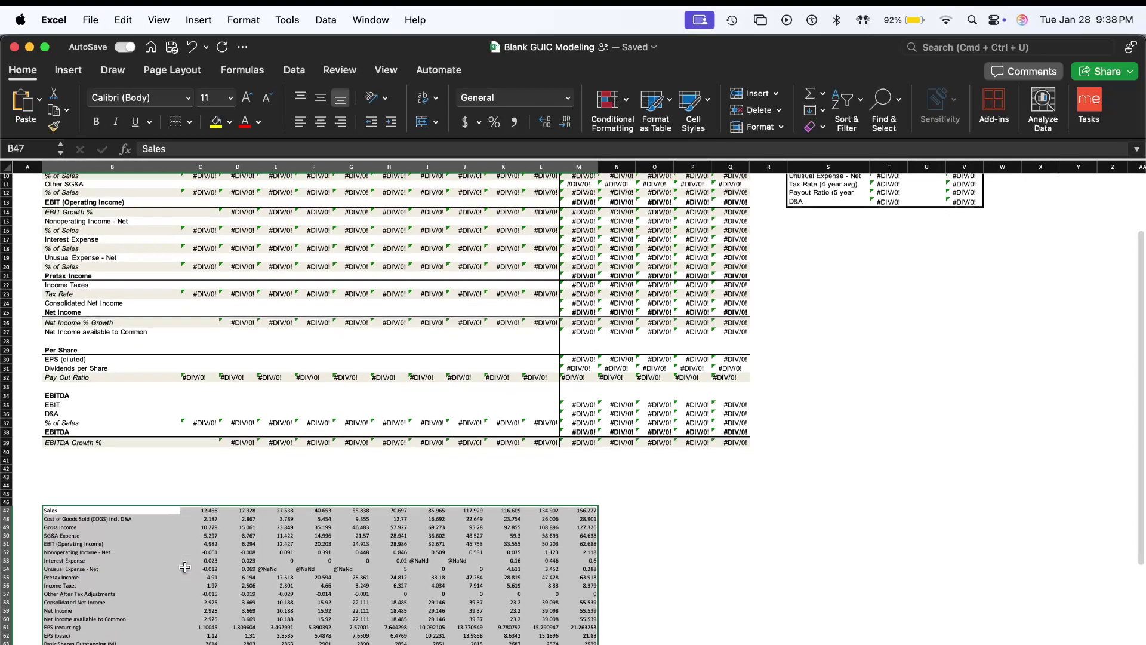
# - Delete the pasted SEP '24 LTM figures in column M from M47 down, checking the columns against FactSet
pyautogui.click(561, 501)
pyautogui.press('super+Tab')
pyautogui.press('super+Tab')
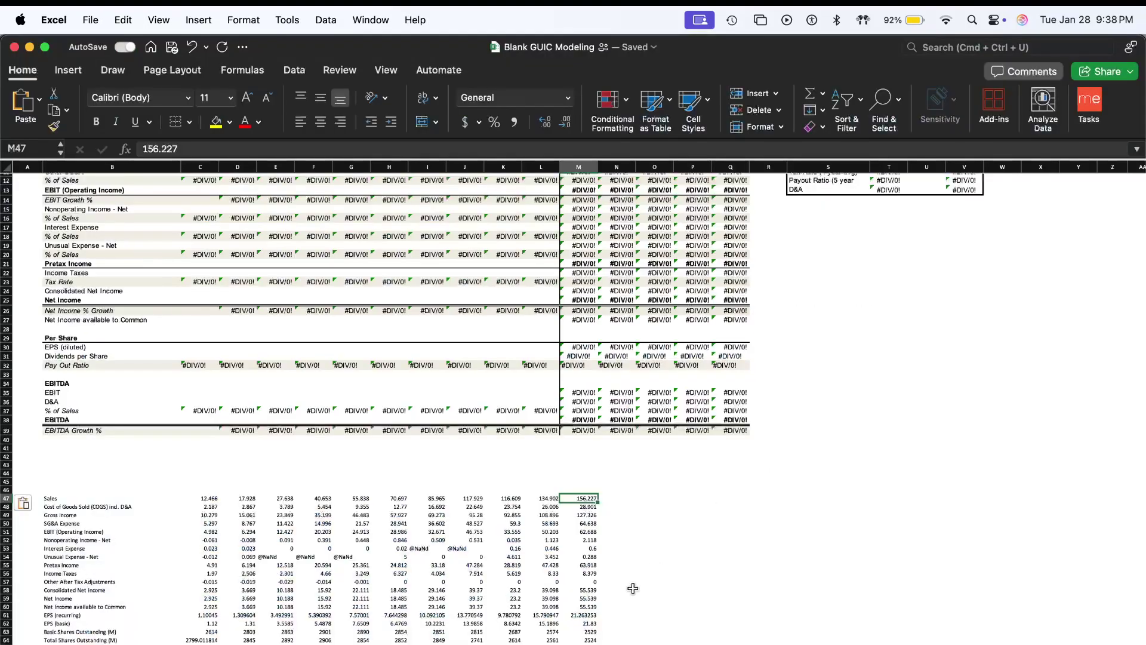
pyautogui.press('super+shift+Down')
pyautogui.press('Delete')
pyautogui.press('Left')
pyautogui.press('Left')
pyautogui.press('Left')
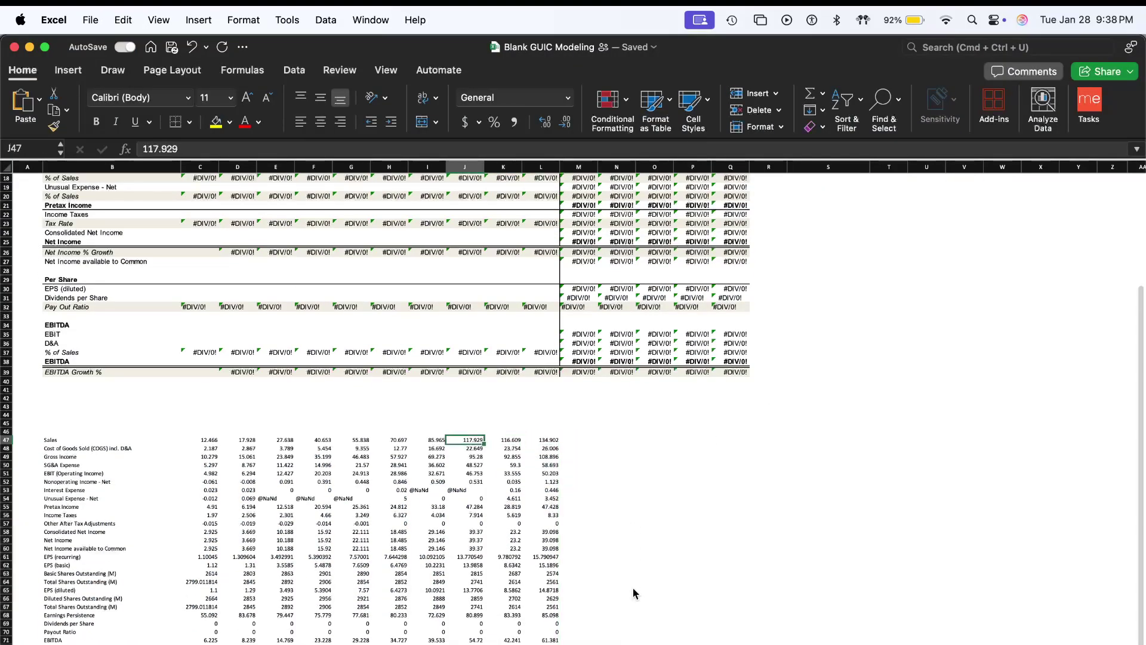
# - Copy the pasted Sales figures in C47:L47 into the model's historical Sales row, starting at C4
pyautogui.click(201, 439)
pyautogui.scroll(5, 158, 484)
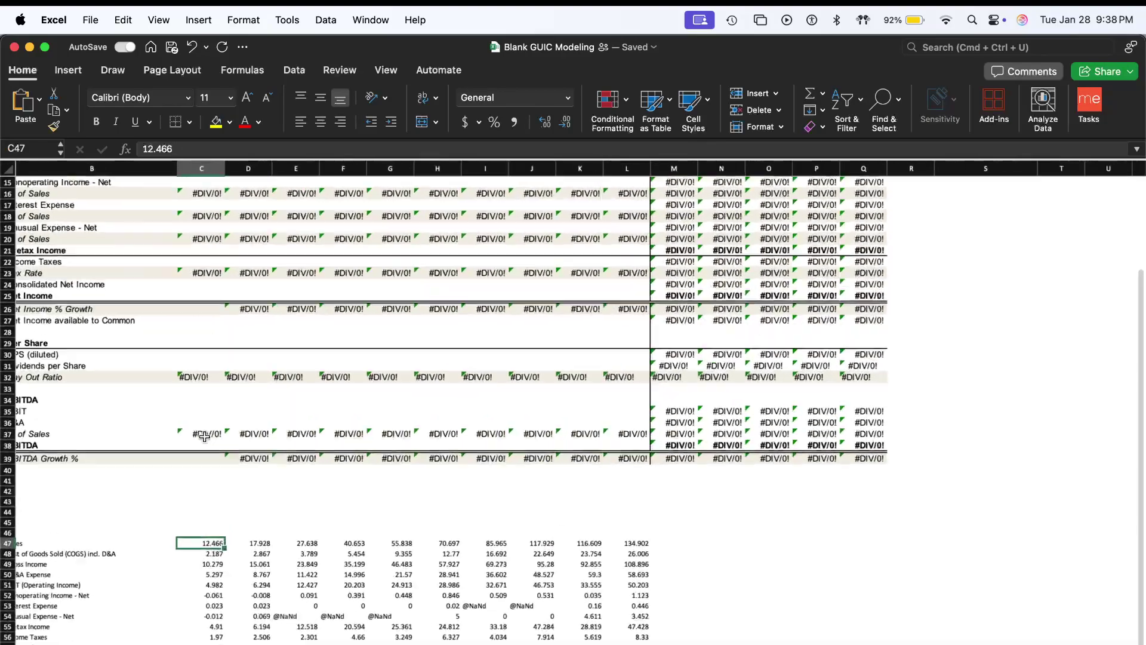
pyautogui.scroll(-5, 158, 483)
pyautogui.scroll(1, 159, 483)
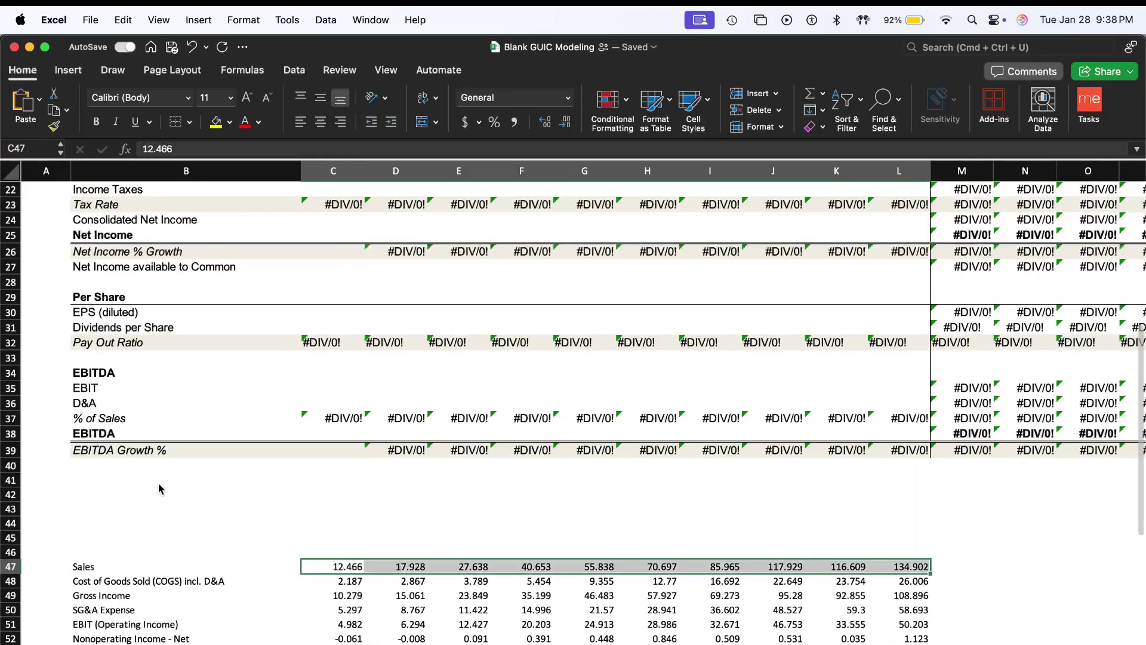
pyautogui.scroll(5, 159, 482)
pyautogui.scroll(3, 159, 482)
pyautogui.click(356, 236)
pyautogui.press('super+v')
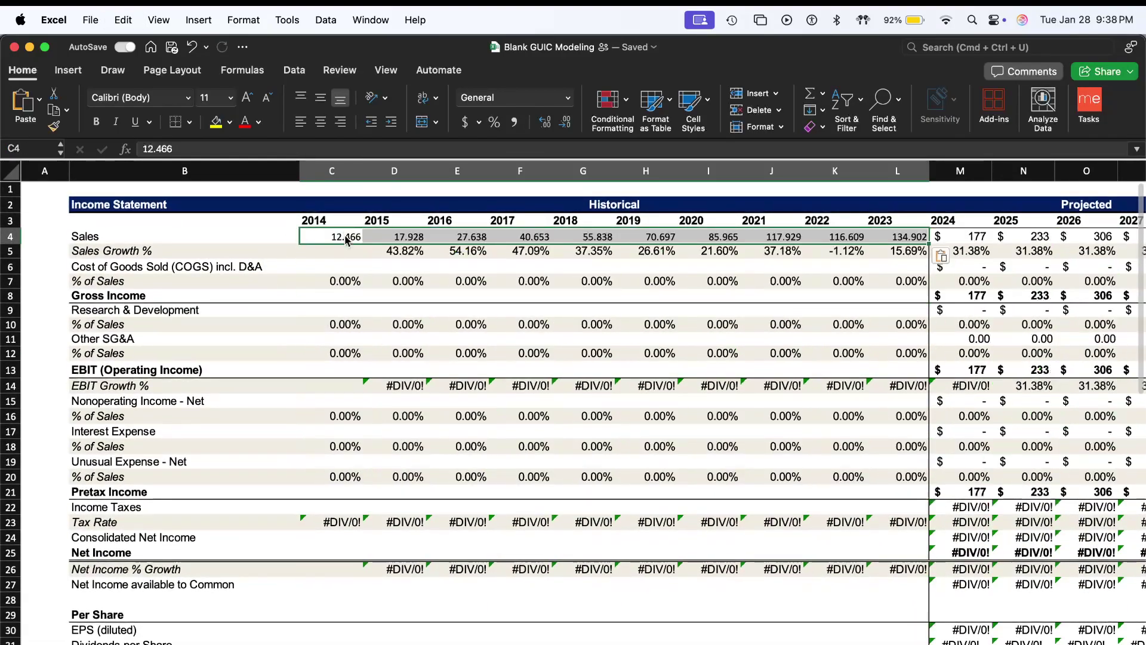
# - Copy the pasted Cost of Goods Sold figures in C48:L48 into the model's historical COGS row, starting at C6
pyautogui.scroll(-10, 345, 242)
pyautogui.click(349, 452)
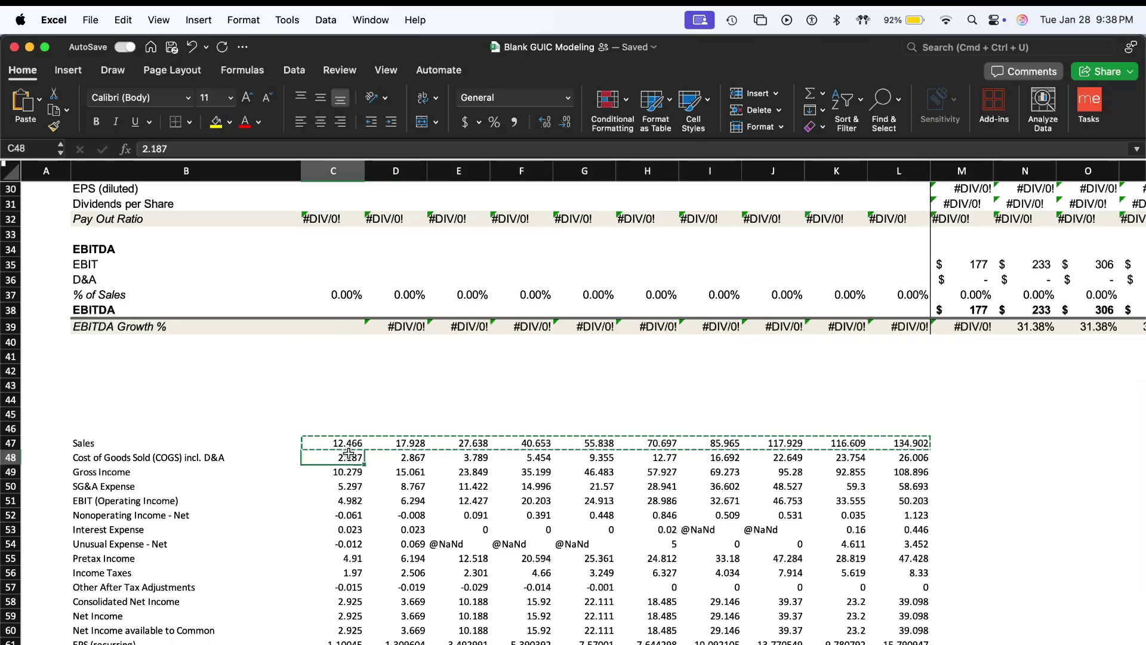
pyautogui.press('super+shift+Right')
pyautogui.press('super+c')
pyautogui.scroll(10, 349, 454)
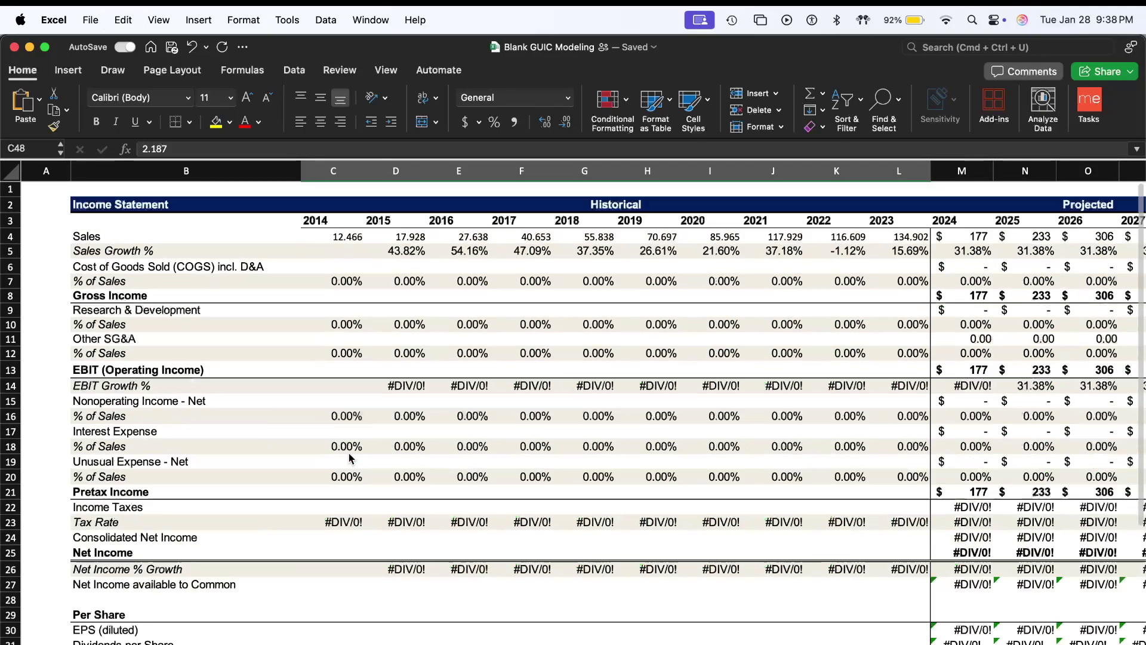
pyautogui.click(351, 265)
pyautogui.press('super+v')
# - Copy the pasted Gross Income figures in C49:L49 into the model's historical Gross Income row, starting at C8
pyautogui.scroll(-5, 351, 265)
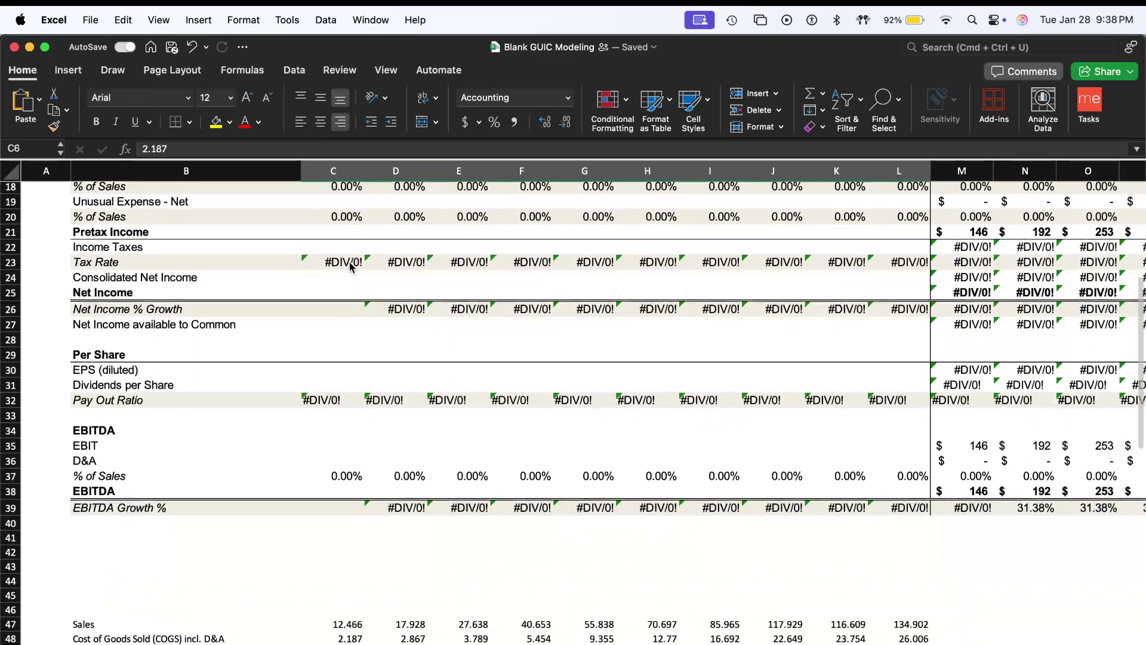
pyautogui.click(342, 554)
pyautogui.press('super+shift+Right')
pyautogui.press('super+c')
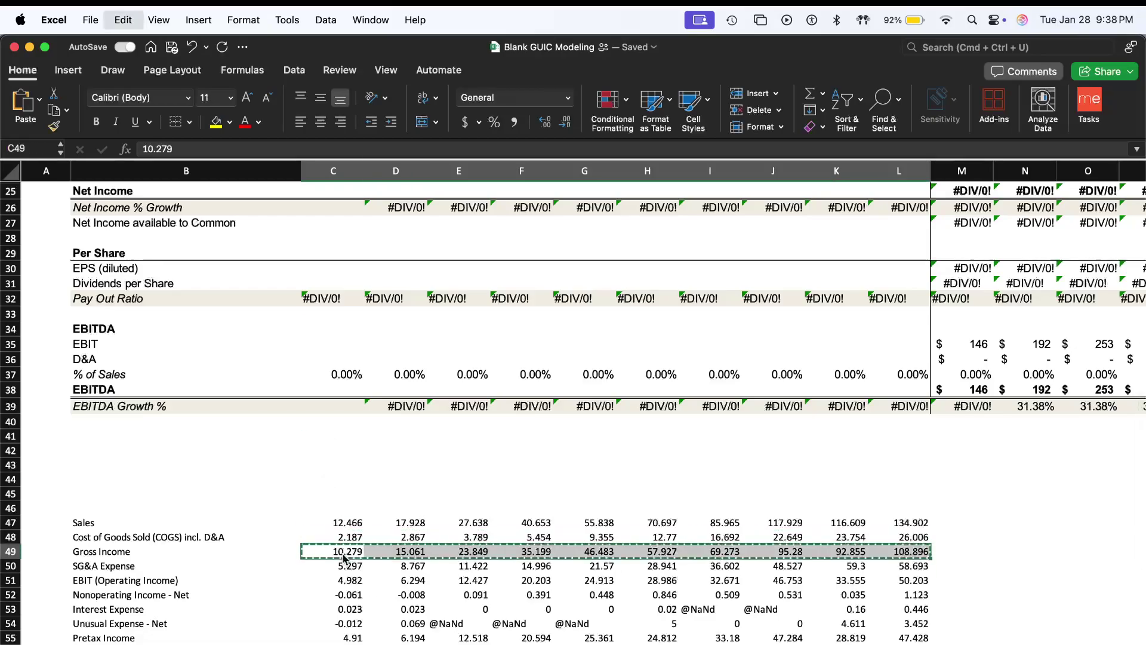
pyautogui.scroll(5, 344, 285)
pyautogui.click(343, 285)
pyautogui.press('super+v')
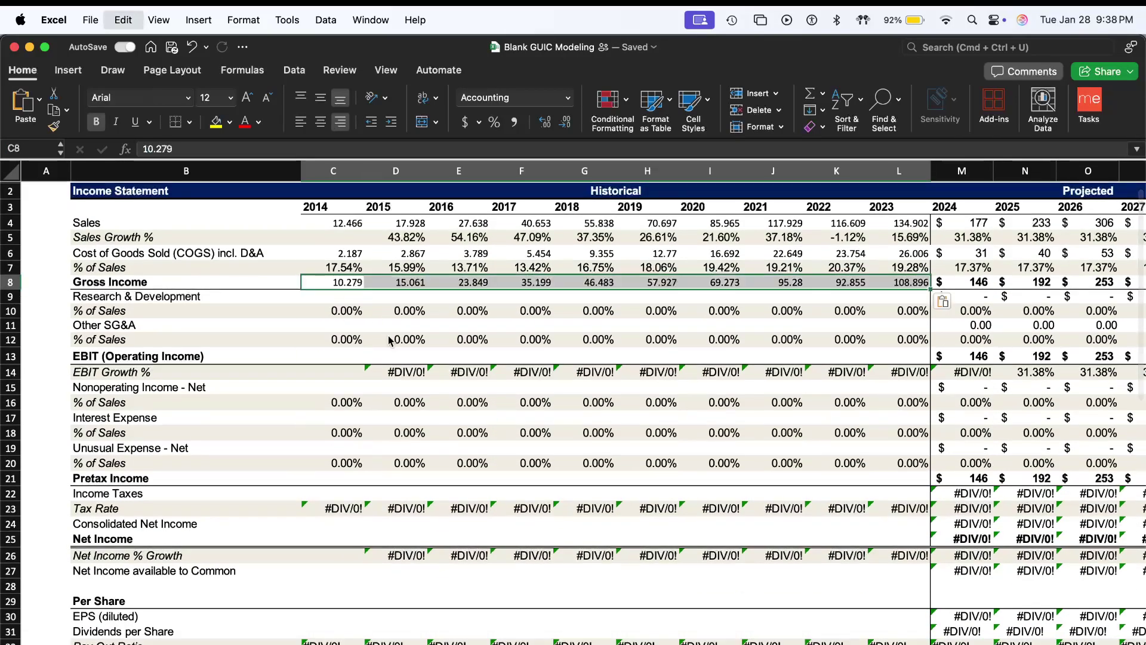
pyautogui.scroll(-4, 388, 341)
pyautogui.scroll(-3, 389, 341)
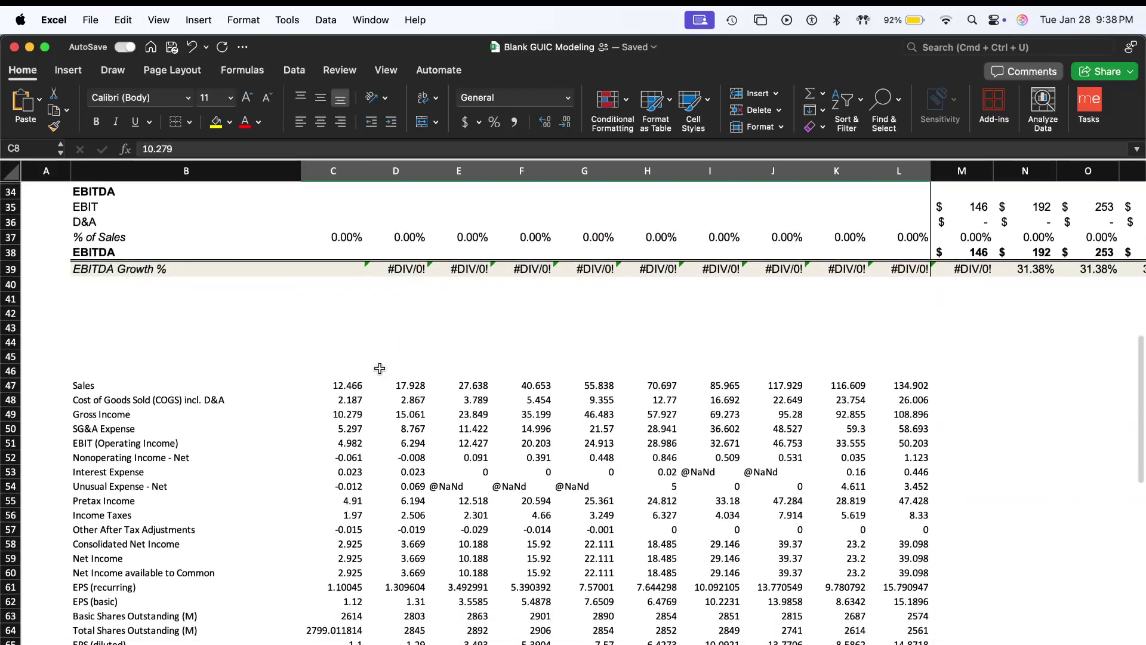
pyautogui.click(356, 426)
pyautogui.press('super+shift+Right')
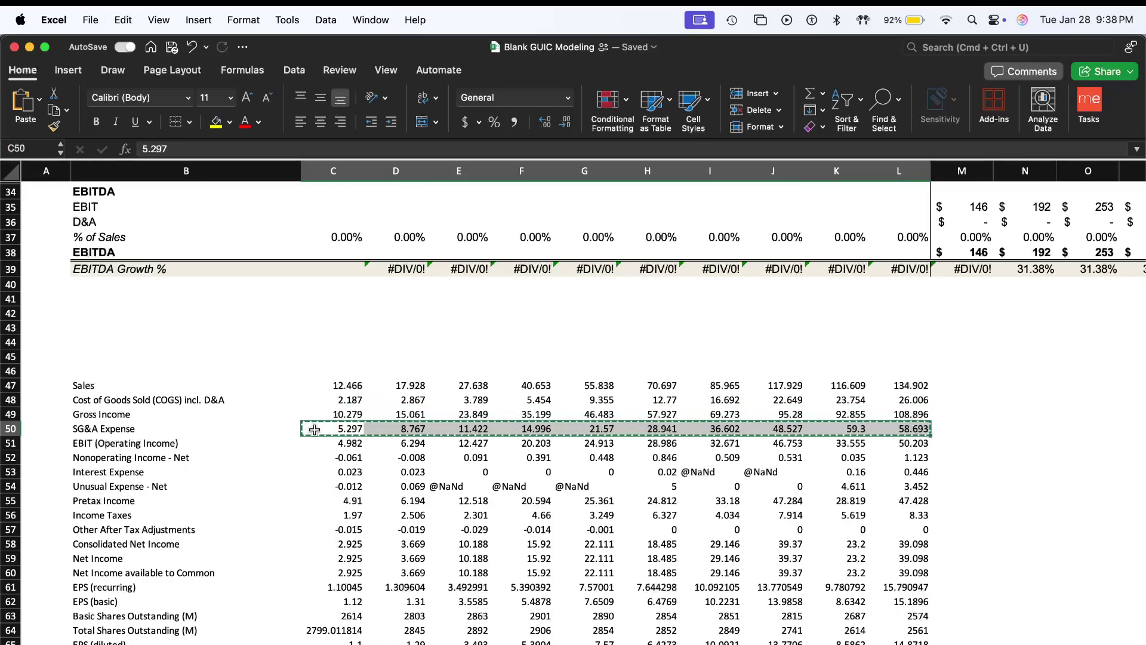
pyautogui.scroll(-1, 314, 429)
# - Switch to FactSet, expand SG&A Expense into its components, copy the Other SG&A row and return to the Excel model
pyautogui.press('super+Tab')
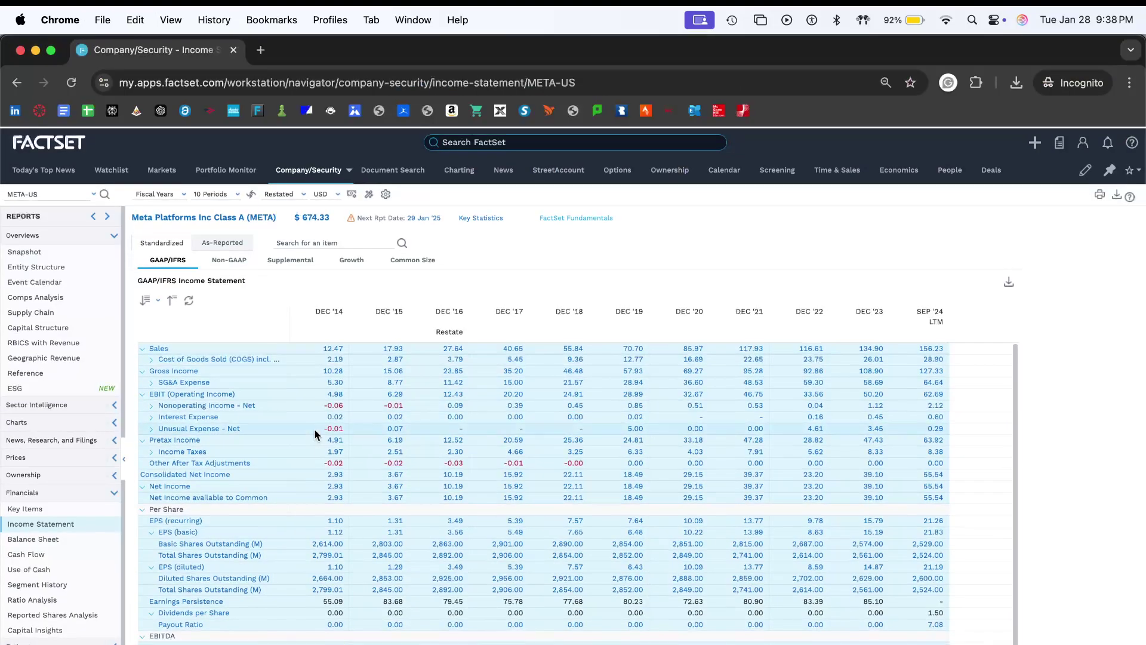
pyautogui.click(150, 382)
pyautogui.click(151, 381)
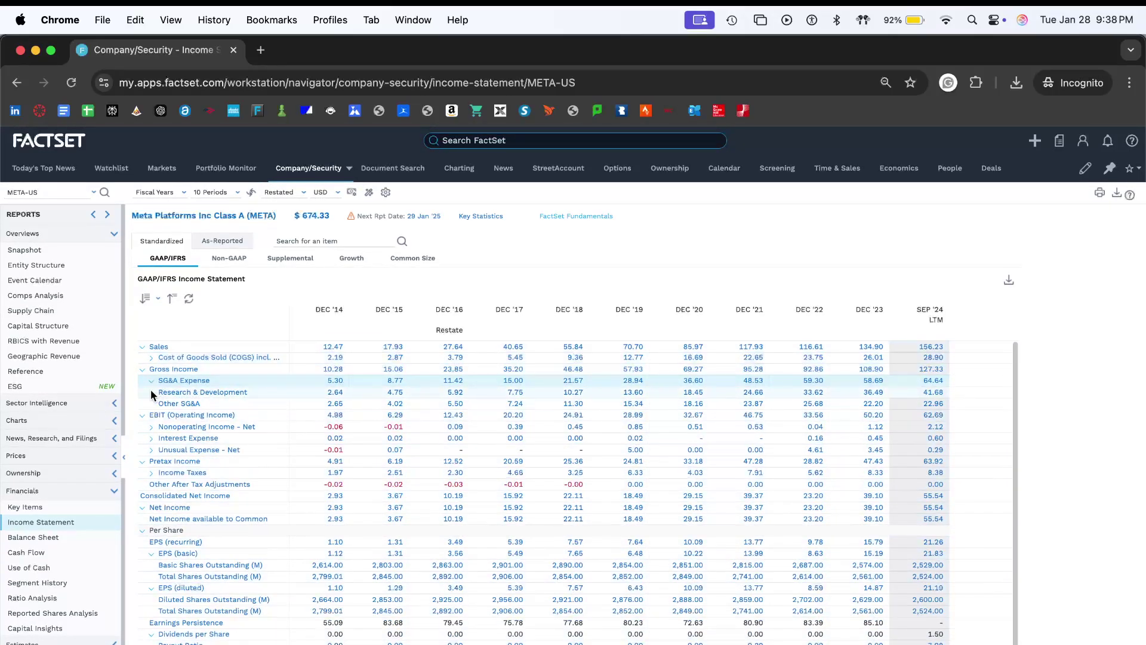
pyautogui.press('super+Tab')
pyautogui.scroll(10, 169, 388)
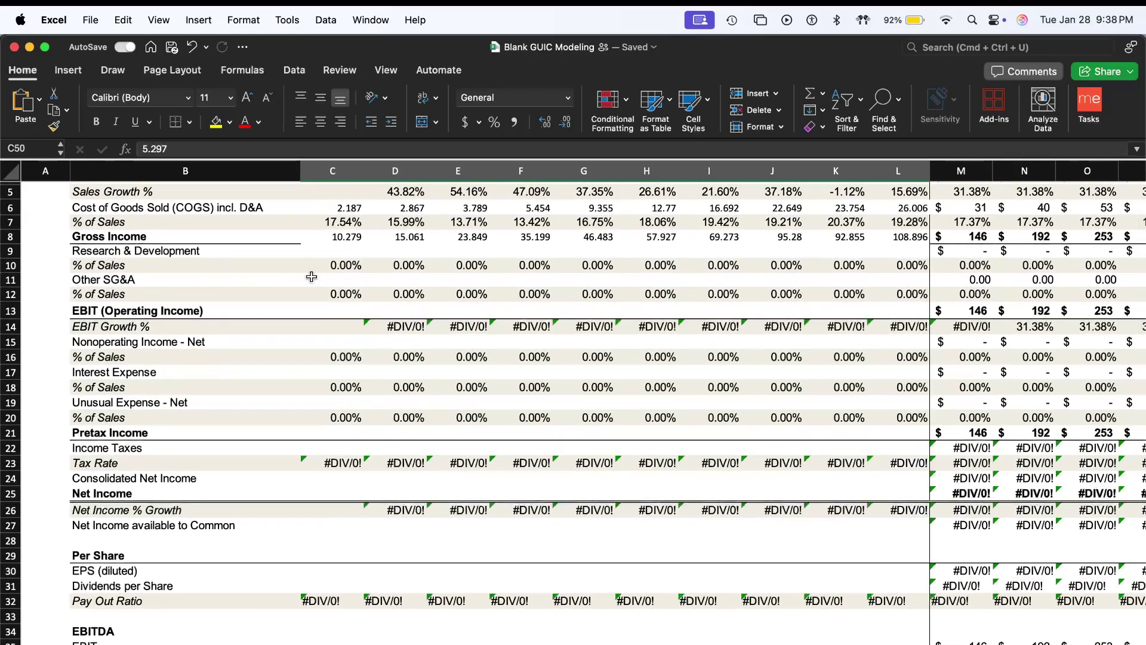
pyautogui.press('super+Tab')
pyautogui.press('super+Tab')
pyautogui.scroll(3, 352, 263)
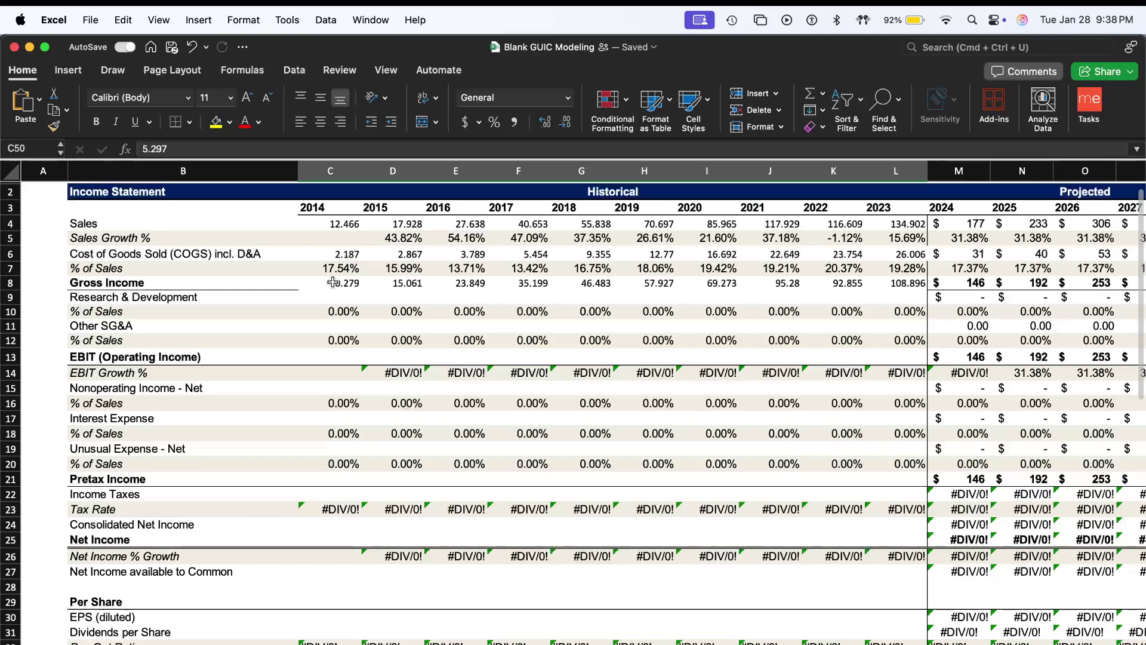
pyautogui.click(332, 326)
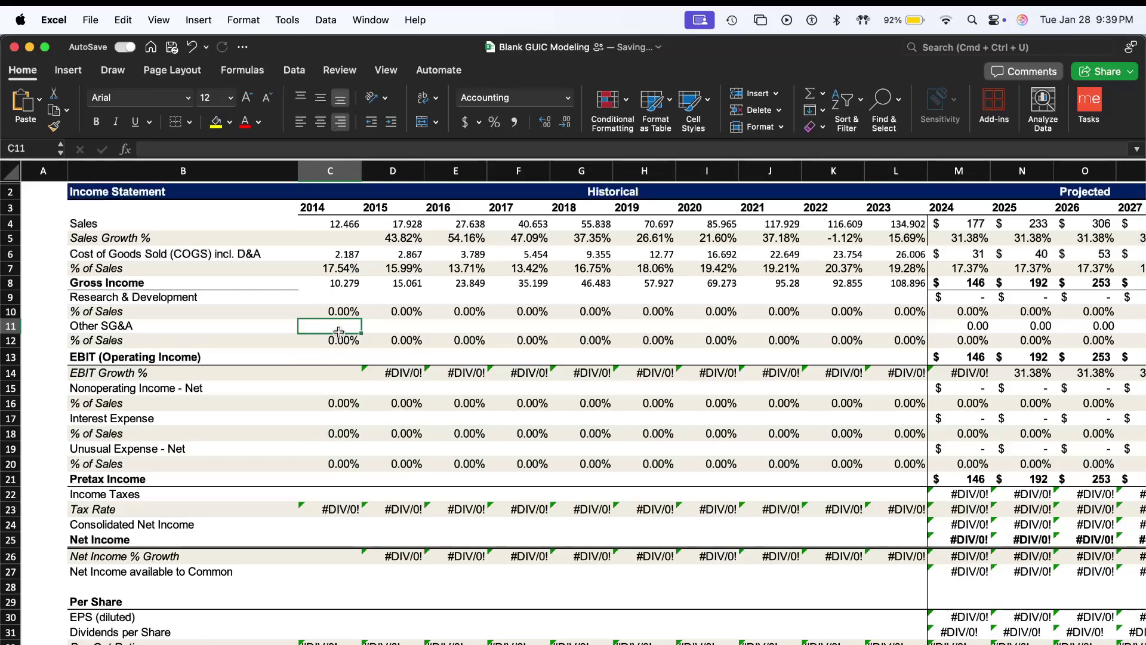
pyautogui.press('super+v')
pyautogui.press('super+z')
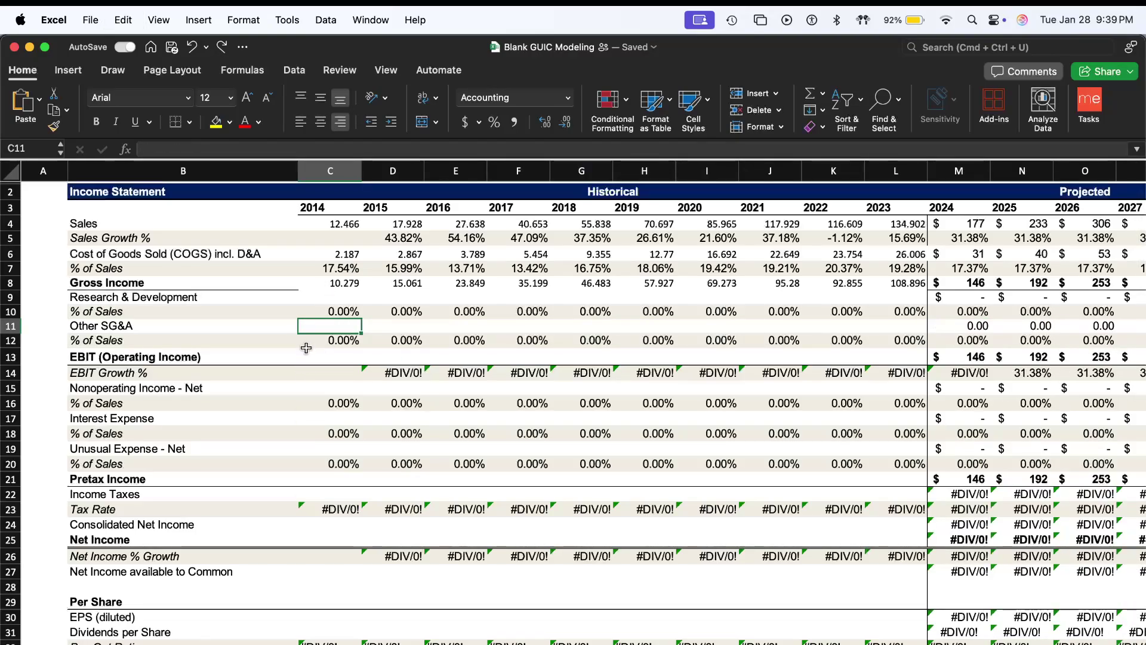
# - Paste FactSet's Other SG&A row above the pasted statement and copy its 2014–2023 figures into the model's Other SG&A row, starting at C11
pyautogui.scroll(-10, 306, 348)
pyautogui.click(169, 474)
pyautogui.press('super+v')
pyautogui.click(357, 473)
pyautogui.moveTo(356, 473); pyautogui.dragTo(898, 473)
pyautogui.scroll(10, 337, 304)
pyautogui.click(338, 303)
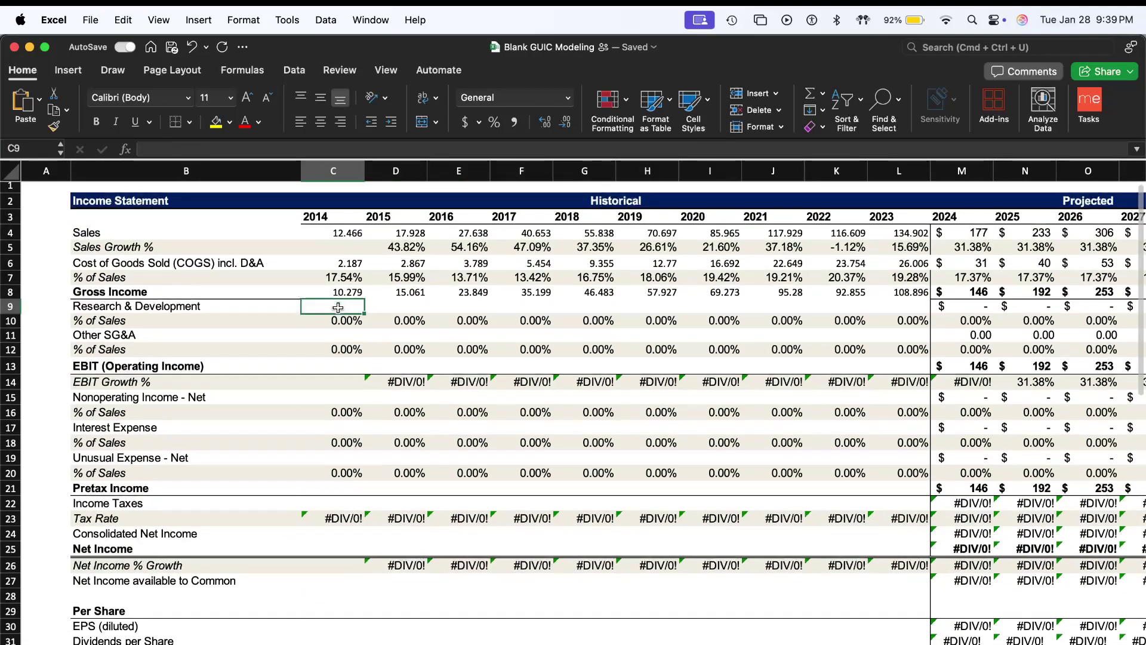
pyautogui.click(340, 336)
pyautogui.press('super+v')
# - Copy the Research & Development row from FactSet and paste it below the Excel model, starting at B45
pyautogui.scroll(-5, 340, 339)
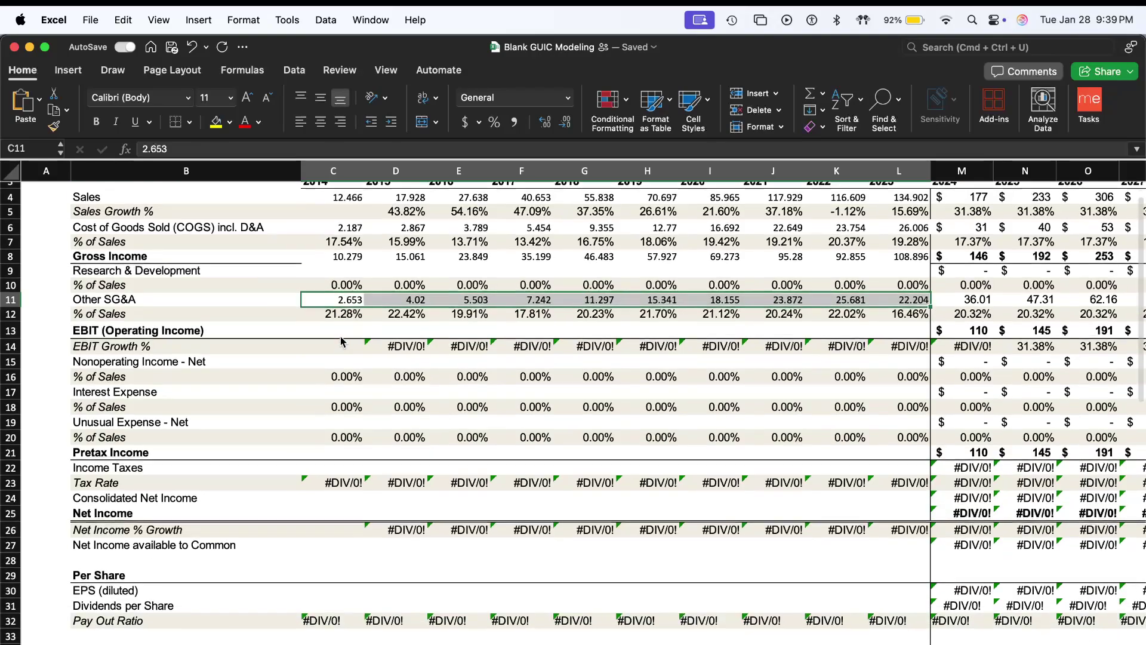
pyautogui.press('super+Tab')
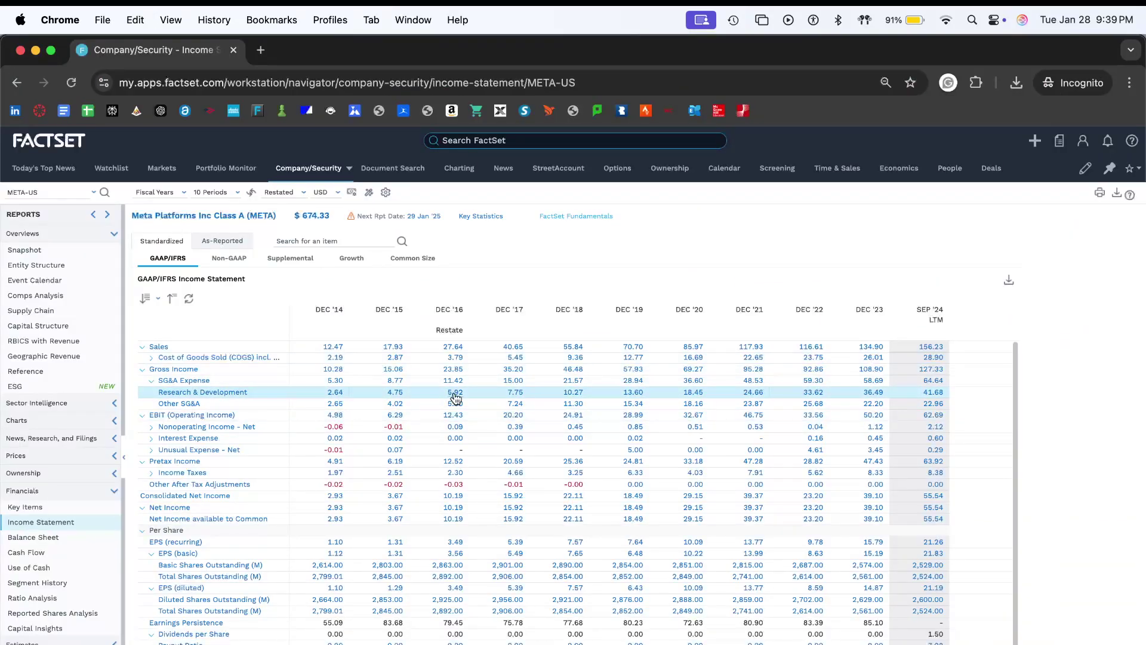
pyautogui.press('super+Tab')
pyautogui.click(241, 586)
pyautogui.press('super+v')
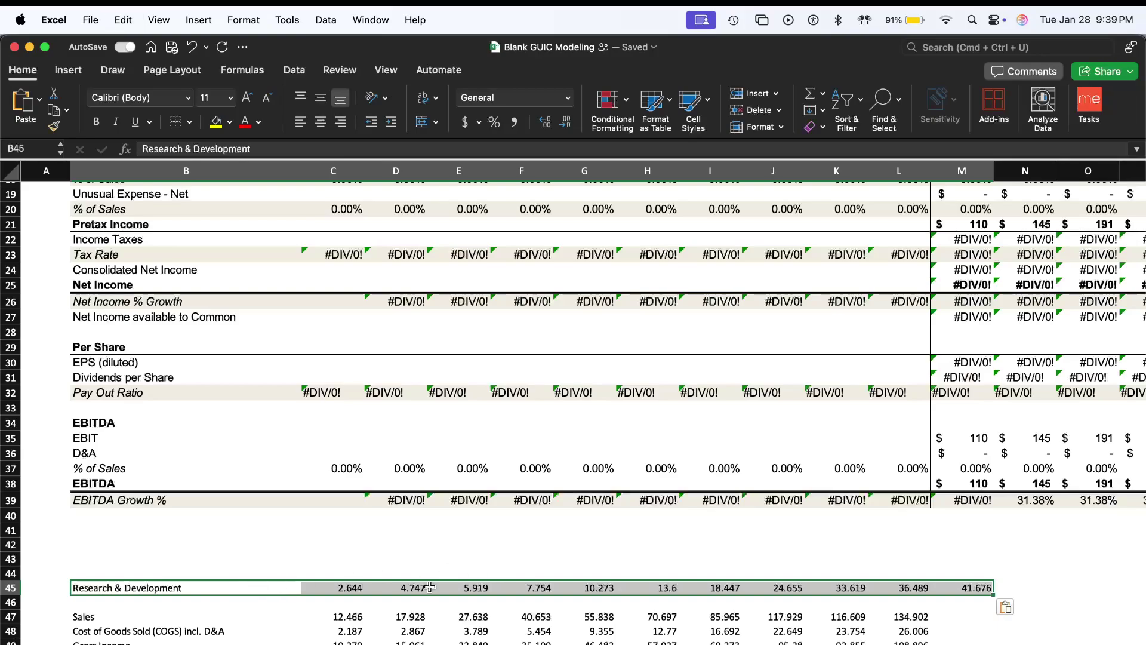
# - Copy the pasted Research & Development figures in C45:L45 into the model's historical Research & Development row, starting at C9
pyautogui.click(382, 582)
pyautogui.moveTo(369, 582); pyautogui.dragTo(356, 586)
pyautogui.press('Escape')
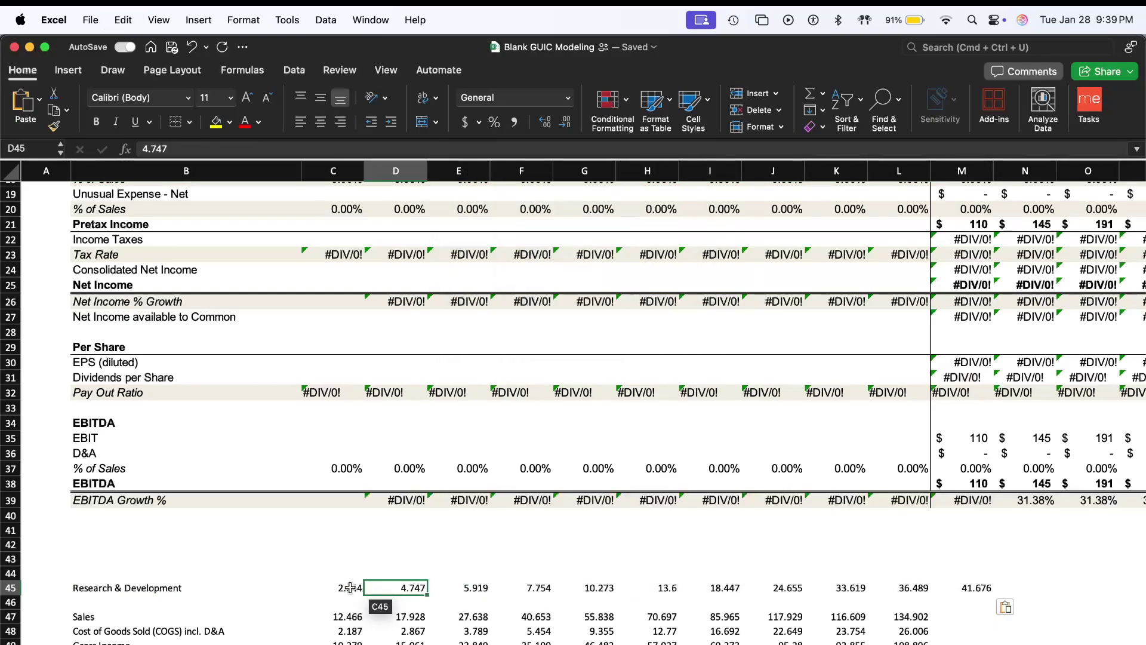
pyautogui.scroll(8, 627, 553)
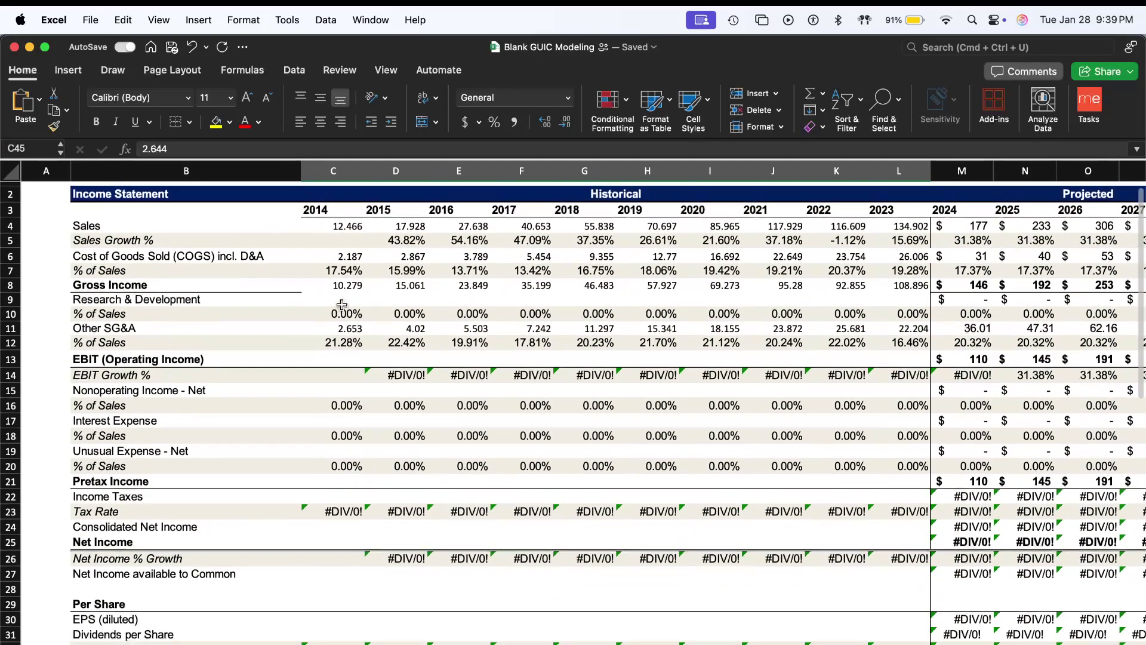
pyautogui.click(341, 305)
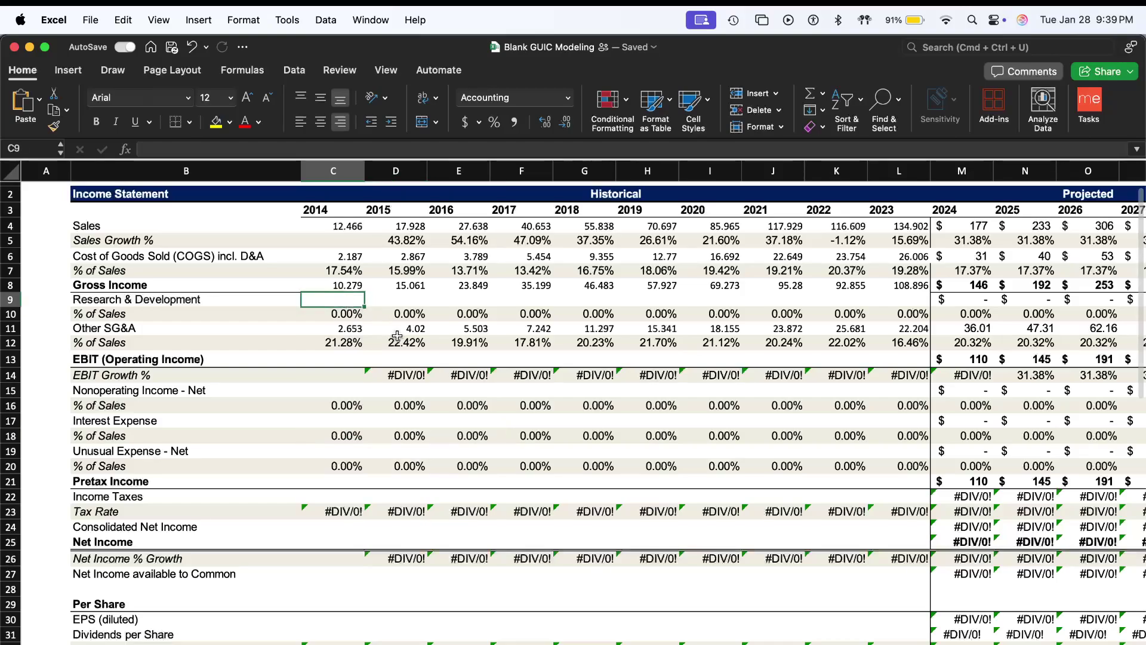
pyautogui.press('super+v')
# - Copy the pasted EBIT (Operating Income) figures in C51:L51 into the model's historical EBIT row, starting at C13
pyautogui.scroll(-8, 355, 323)
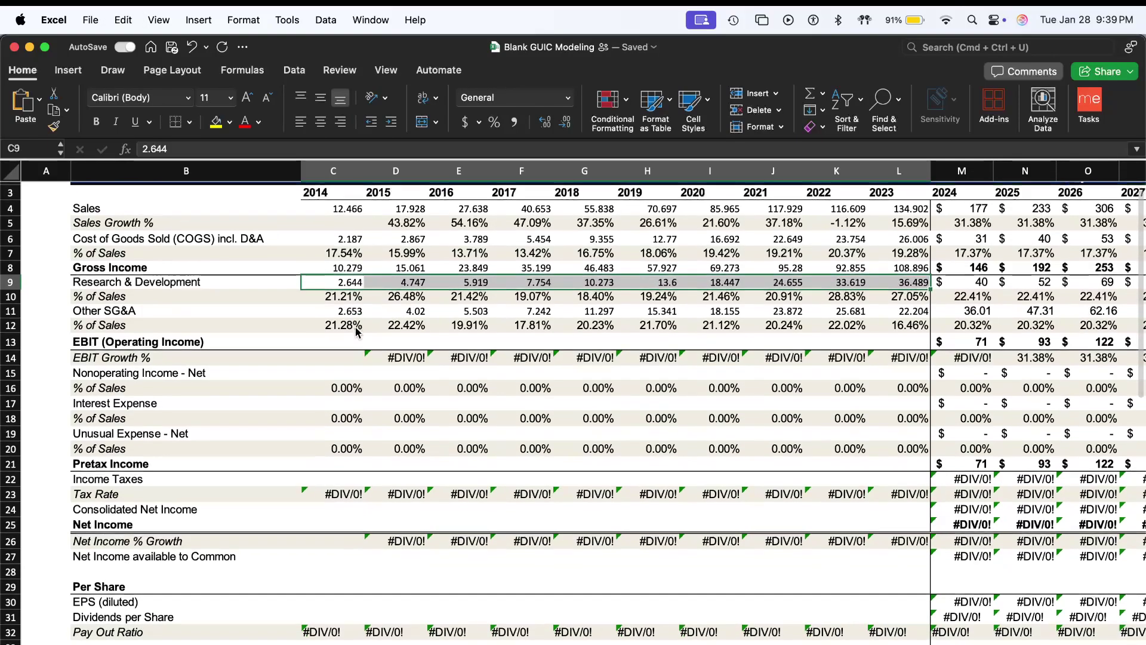
pyautogui.scroll(10, 355, 332)
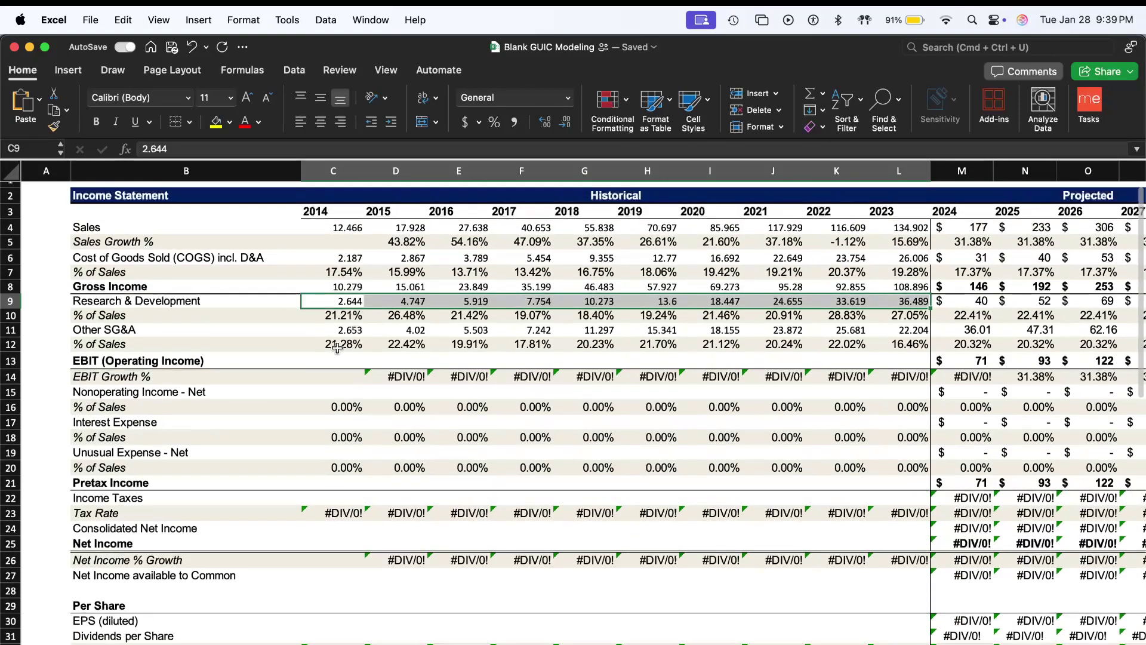
pyautogui.click(341, 358)
pyautogui.scroll(-10, 360, 429)
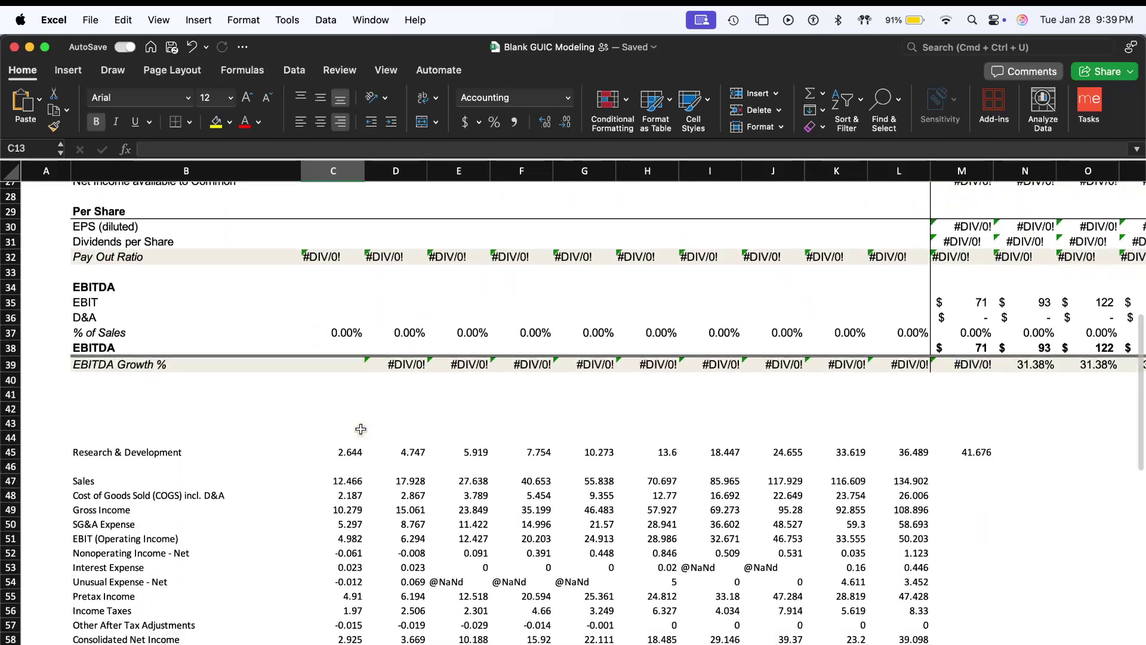
pyautogui.scroll(-1, 360, 428)
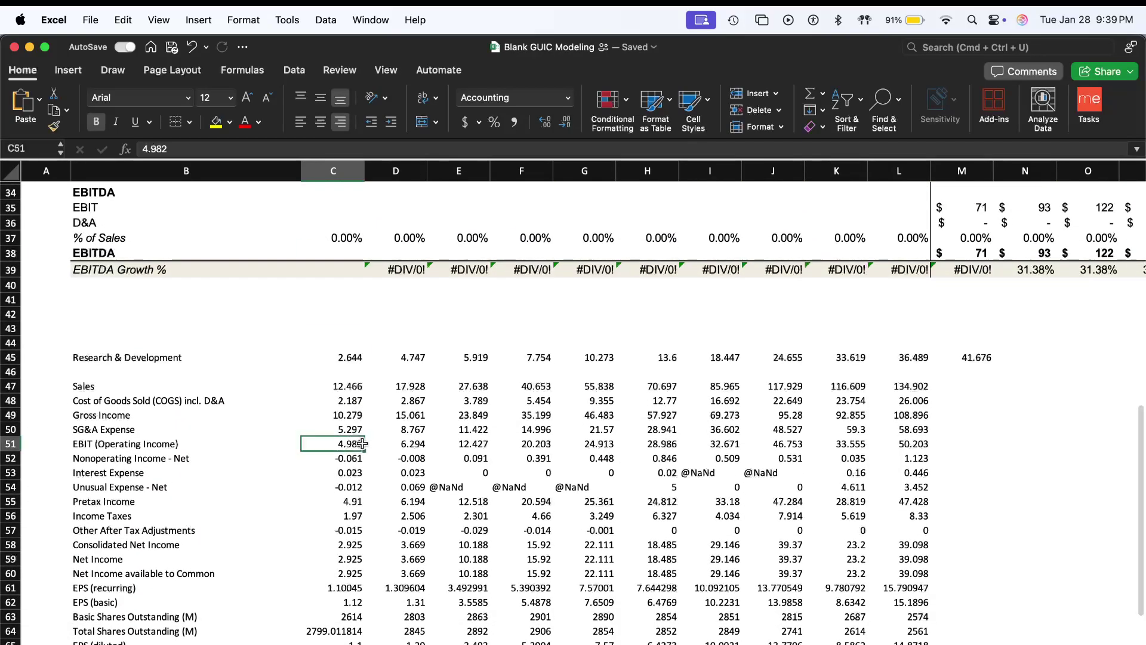
pyautogui.press('super+shift+Right')
pyautogui.press('super+c')
pyautogui.scroll(10, 363, 446)
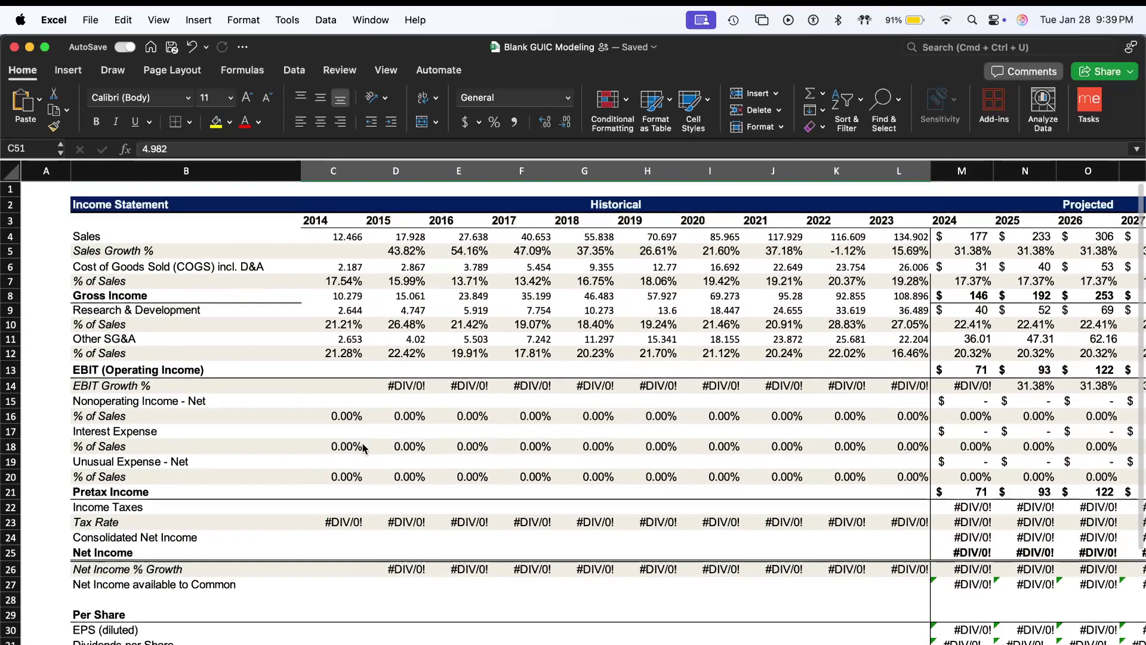
pyautogui.click(346, 356)
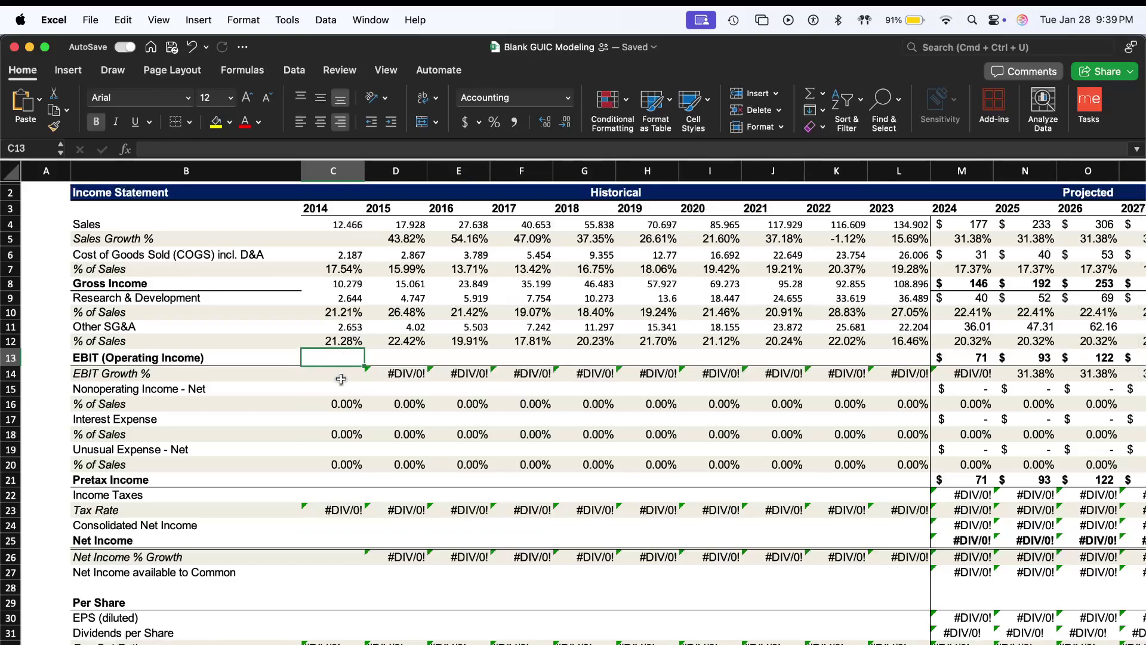
pyautogui.press('super+v')
# - Copy the pasted Nonoperating Income - Net figures in C52:L52 into the model's matching historical row, starting at C15
pyautogui.click(346, 403)
pyautogui.click(354, 387)
pyautogui.scroll(-5, 354, 386)
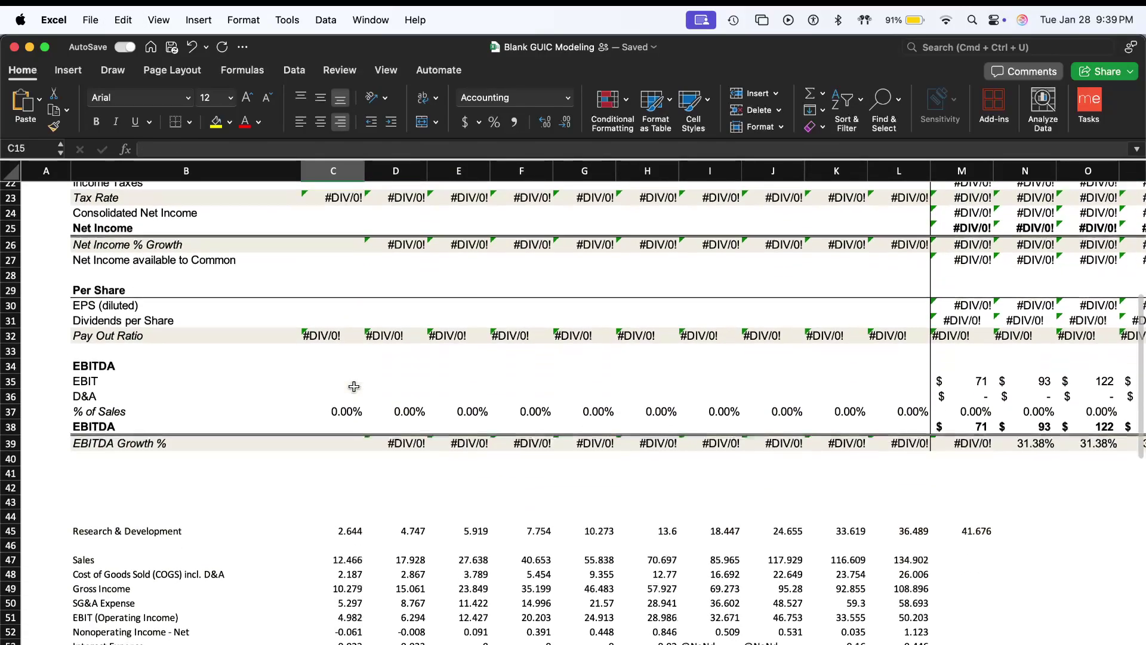
pyautogui.scroll(-8, 354, 386)
pyautogui.click(357, 372)
pyautogui.press('super+shift+Right')
pyautogui.press('super+c')
pyautogui.click(360, 387)
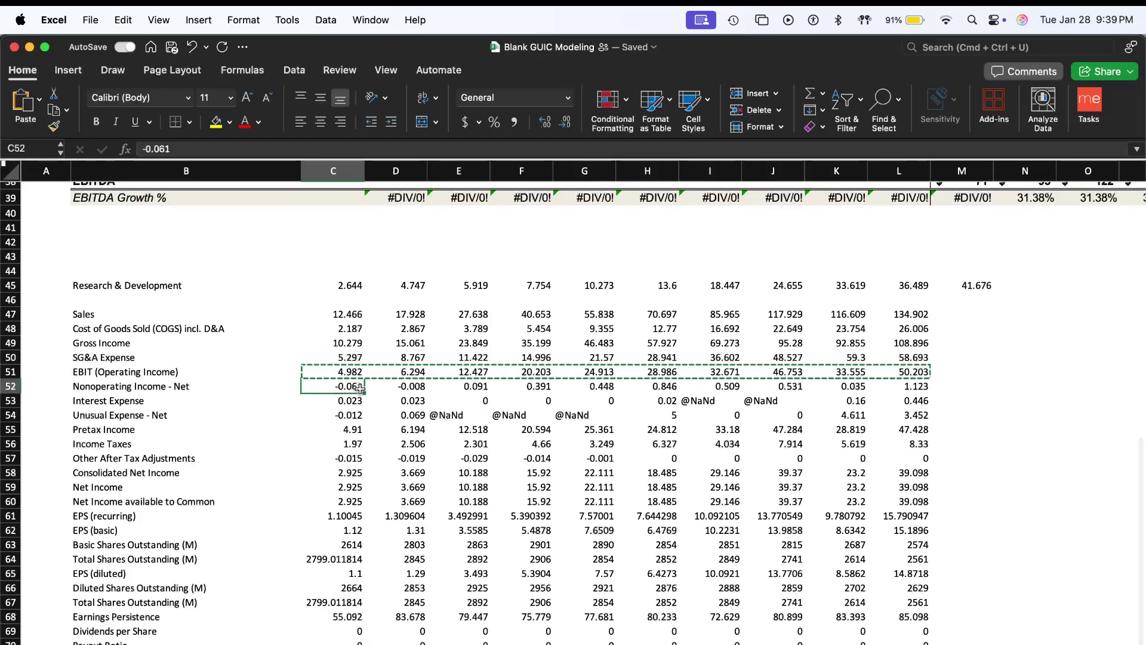
pyautogui.hotkey('shift', 'Right')
pyautogui.hotkey('shift', 'Right')
pyautogui.hotkey('shift', 'Right')
pyautogui.hotkey('shift', 'Right')
pyautogui.hotkey('shift', 'Right')
pyautogui.hotkey('shift', 'Right')
pyautogui.hotkey('shift', 'Right')
pyautogui.hotkey('shift', 'Right')
pyautogui.hotkey('shift', 'Right')
pyautogui.click(359, 387)
pyautogui.scroll(15, 346, 358)
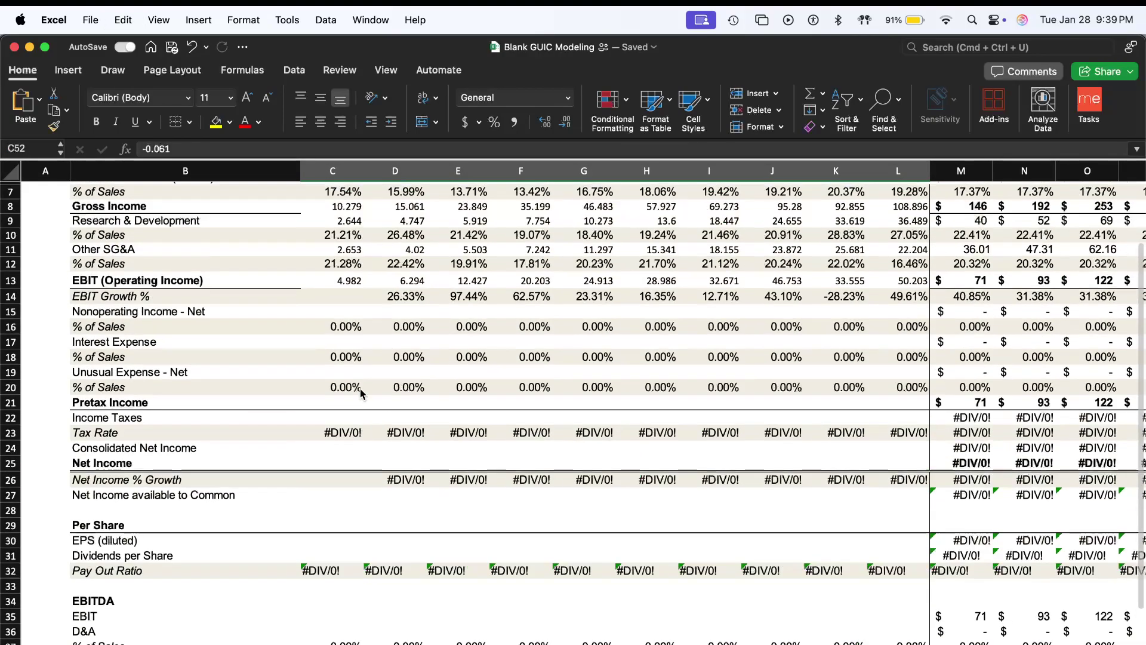
pyautogui.click(342, 307)
pyautogui.press('super+v')
pyautogui.click(336, 342)
pyautogui.scroll(-12, 338, 499)
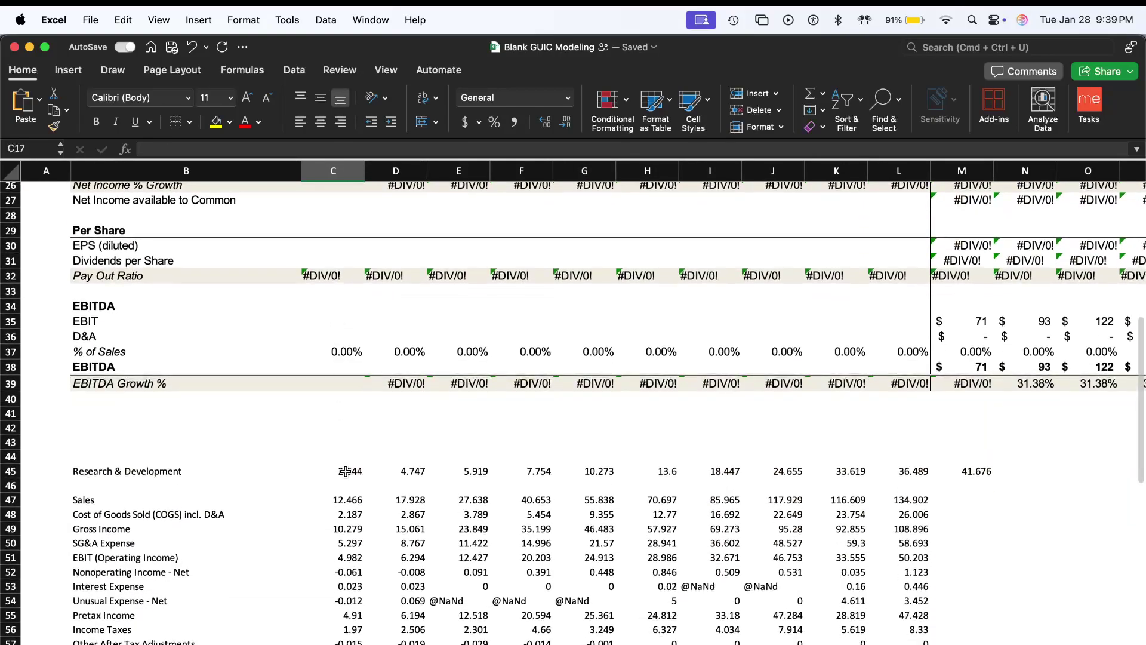
pyautogui.click(353, 507)
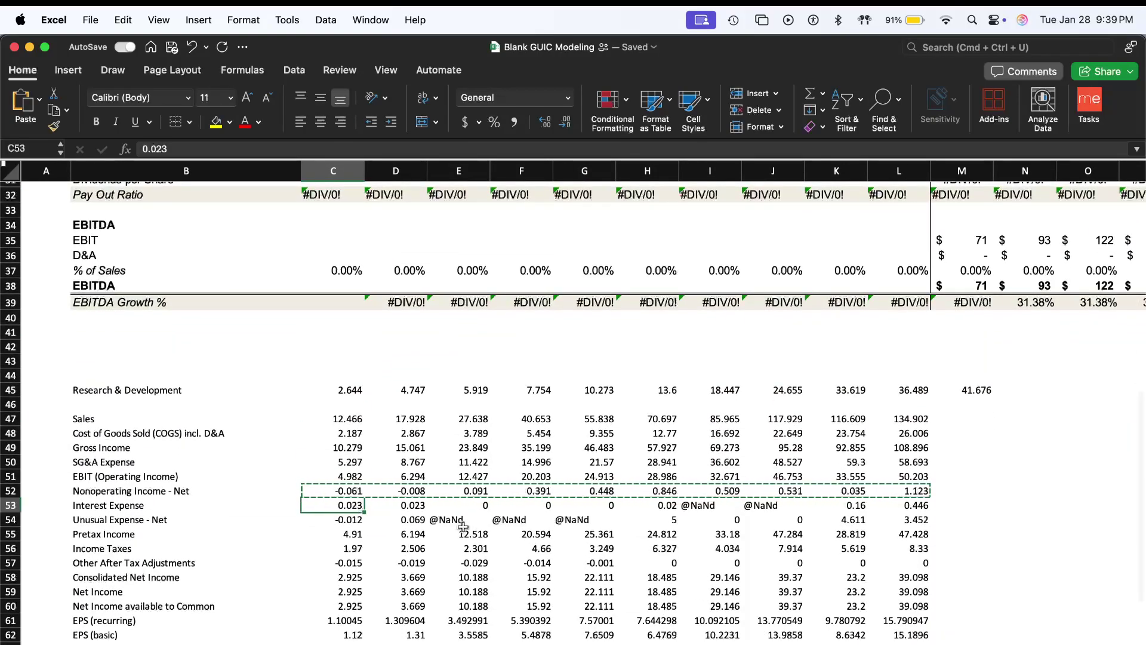
pyautogui.click(469, 518)
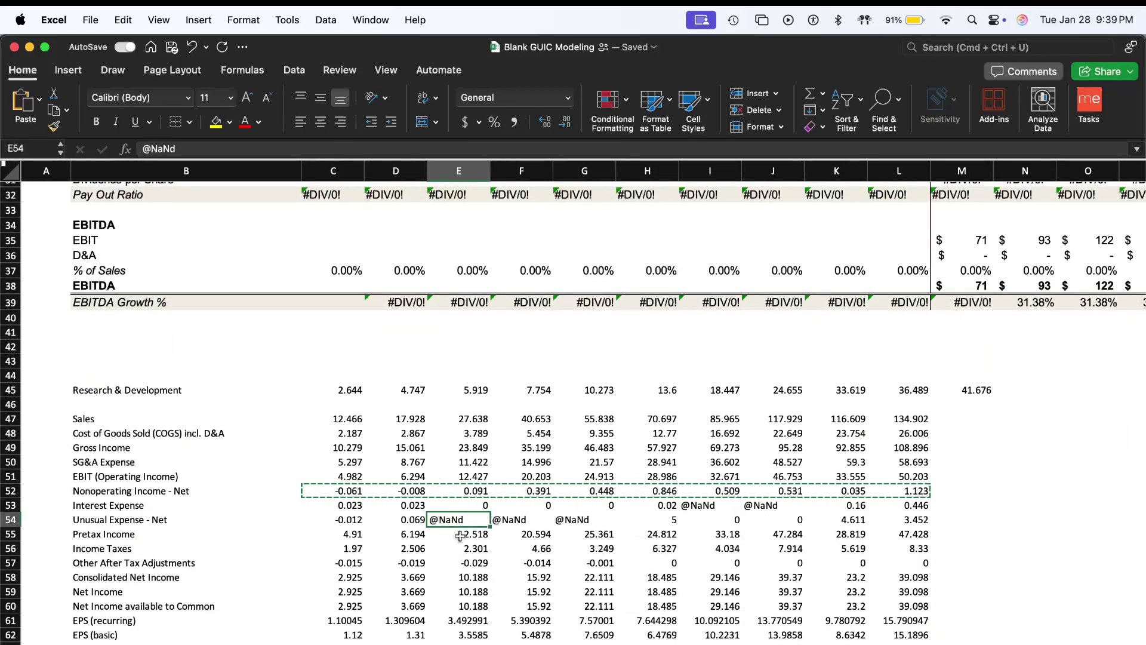
pyautogui.write('0')
pyautogui.press('Tab')
pyautogui.write('0')
pyautogui.press('Tab')
pyautogui.write('0')
pyautogui.press('Tab')
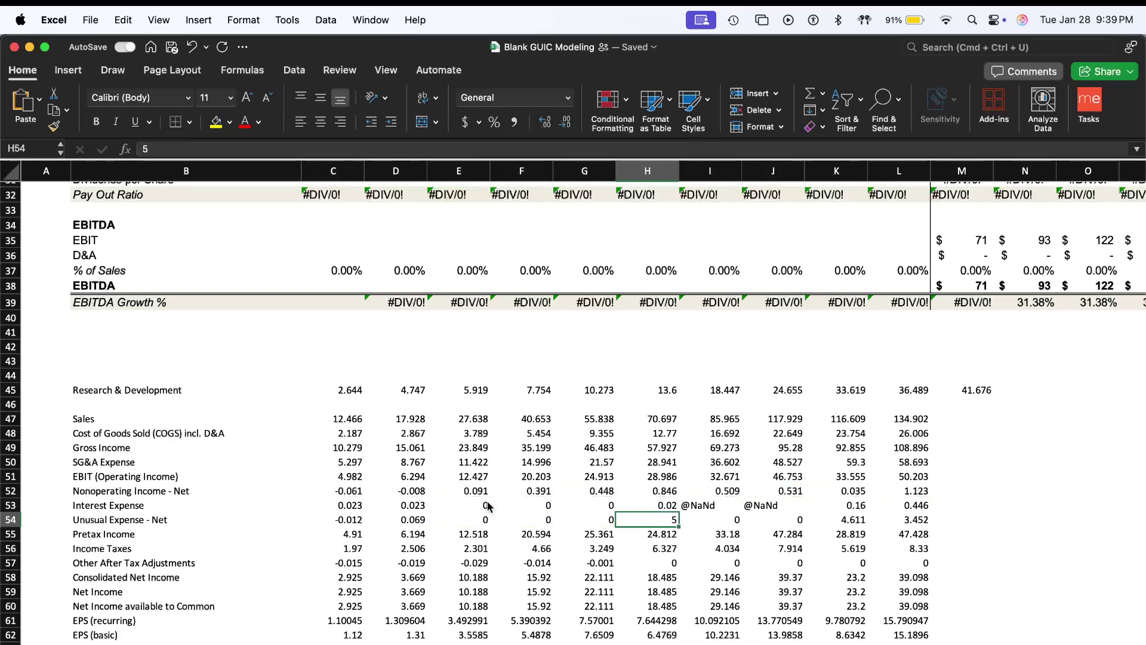
pyautogui.press('Tab')
pyautogui.press('Up')
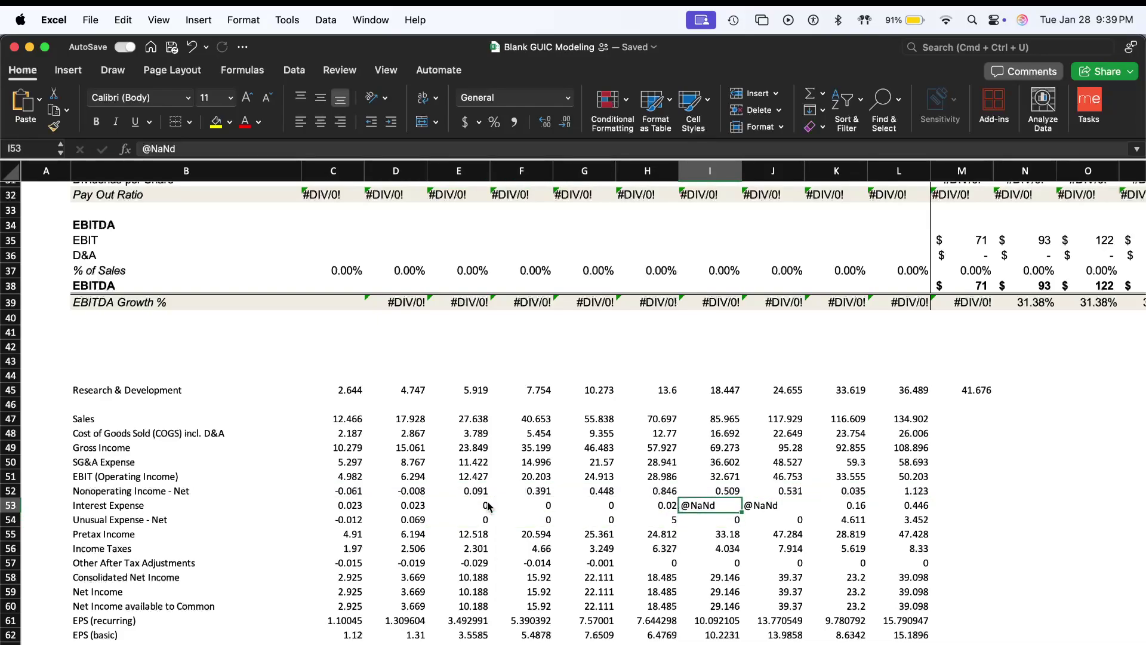
pyautogui.write('0')
pyautogui.press('Tab')
pyautogui.write('0')
pyautogui.press('Tab')
# - Copy the pasted Interest Expense figures in C53:L53 into the model's historical Interest Expense row, starting at C17
pyautogui.press('Left')
pyautogui.press('Left')
pyautogui.press('Left')
pyautogui.press('Left')
pyautogui.press('Left')
pyautogui.press('Left')
pyautogui.press('Left')
pyautogui.press('Left')
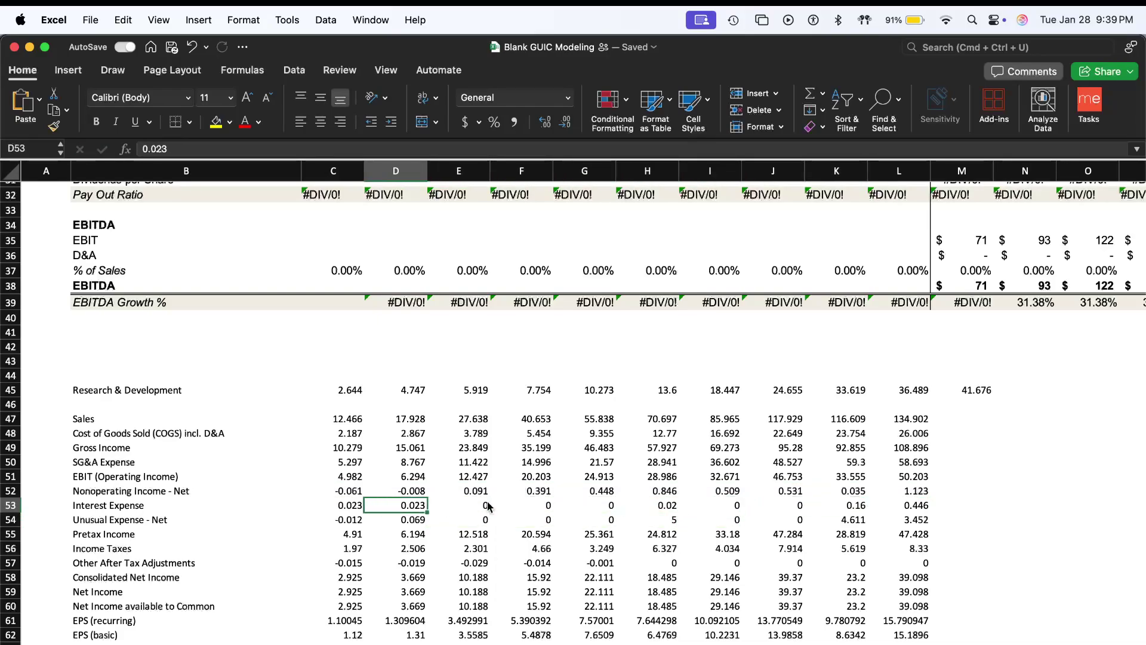
pyautogui.press('shift+super+Right')
pyautogui.press('super+c')
pyautogui.scroll(10, 487, 506)
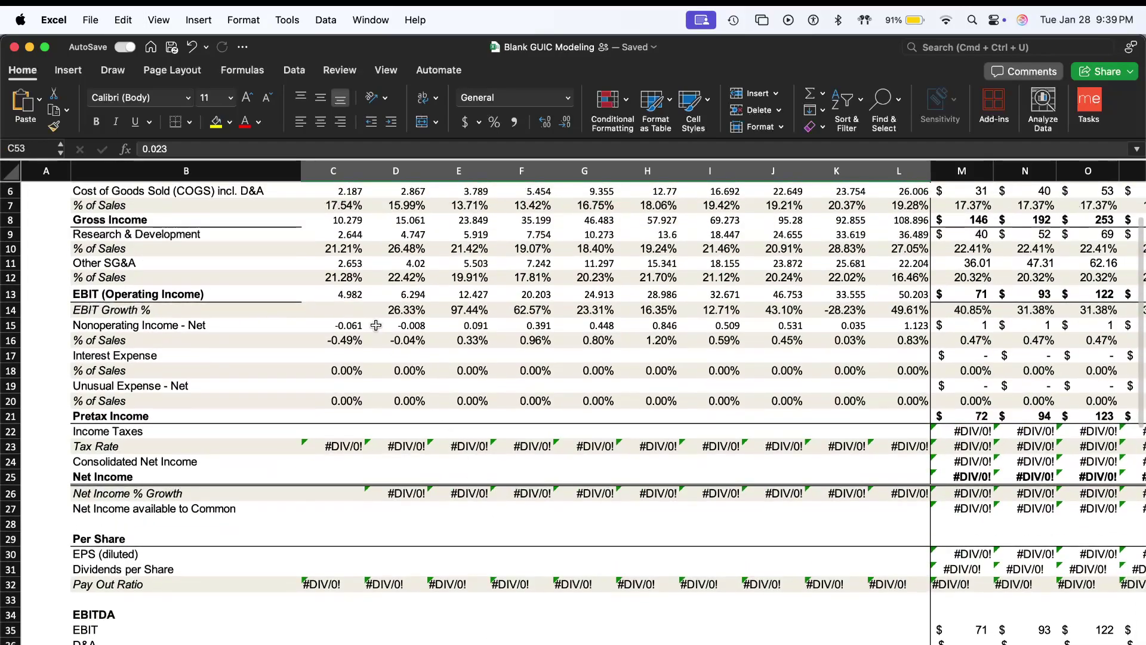
pyautogui.click(348, 354)
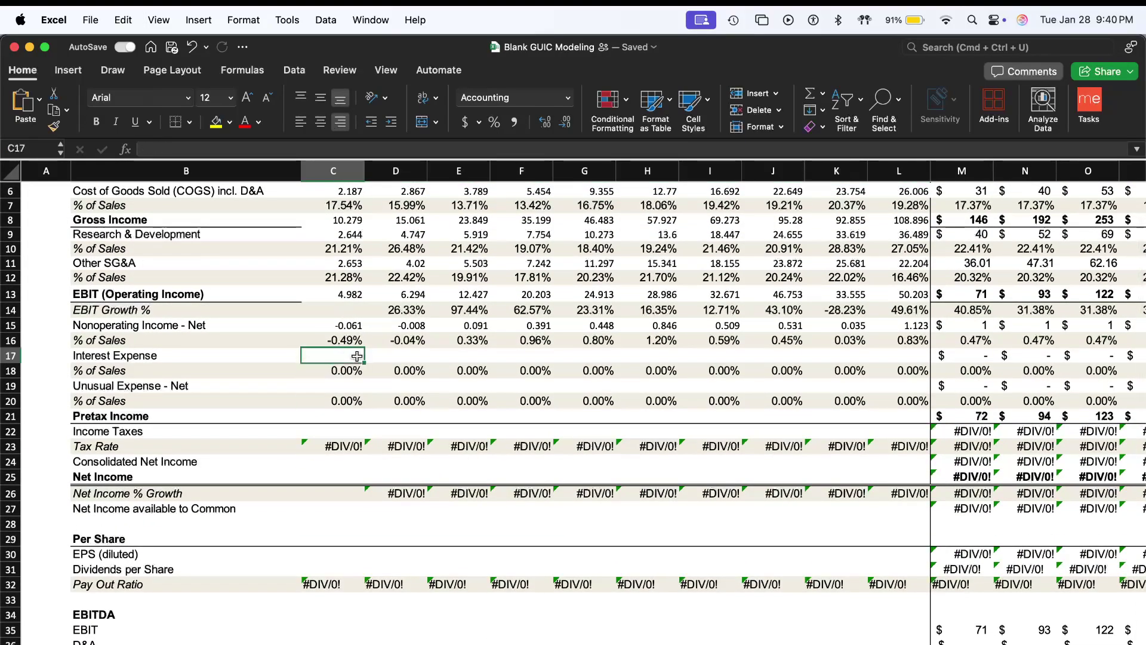
pyautogui.press('super+v')
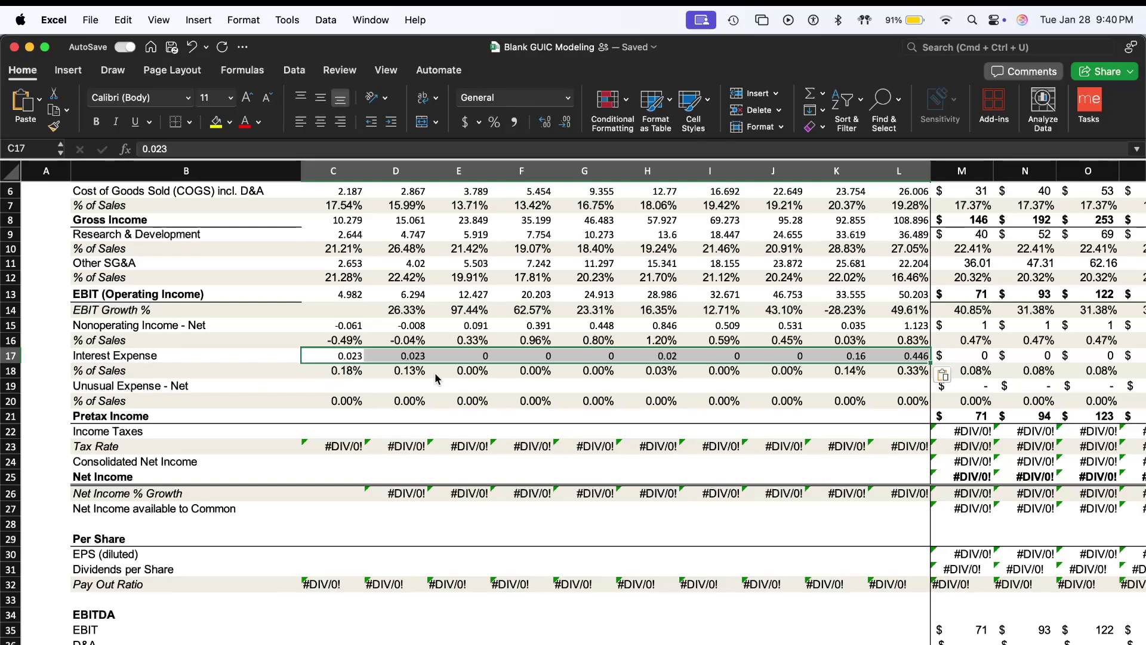
# - Review the model's historical income statement rows and check the 2014 Sales detail and its units in FactSet's Meta income statement
pyautogui.scroll(-5, 434, 372)
pyautogui.scroll(-5, 434, 372)
pyautogui.scroll(6, 435, 373)
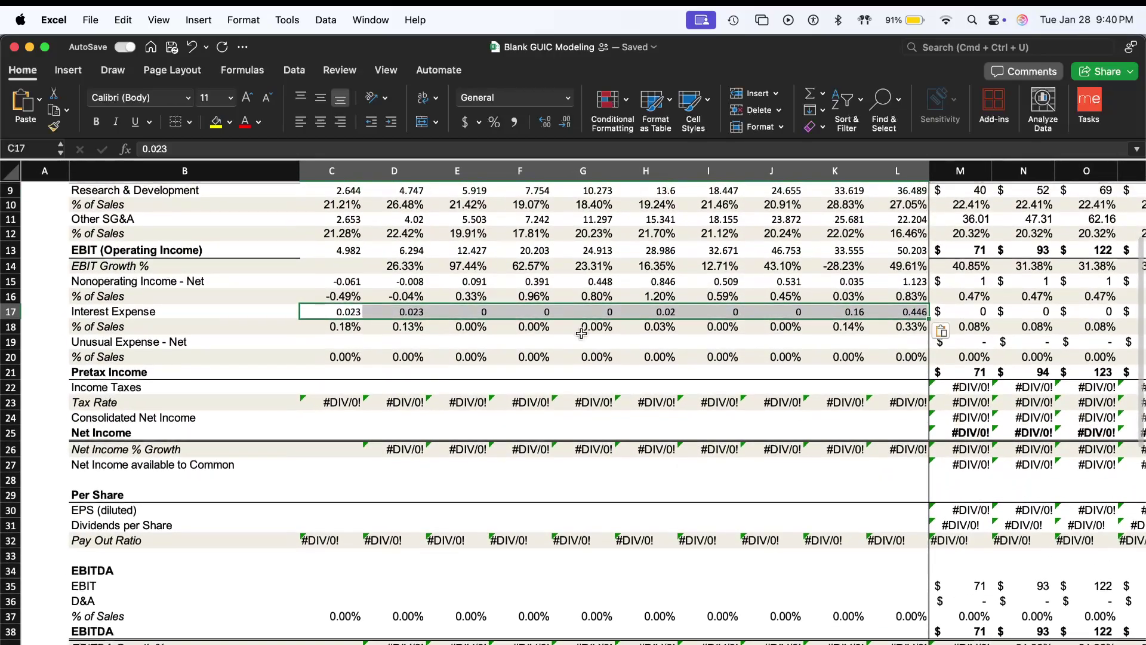
pyautogui.click(782, 330)
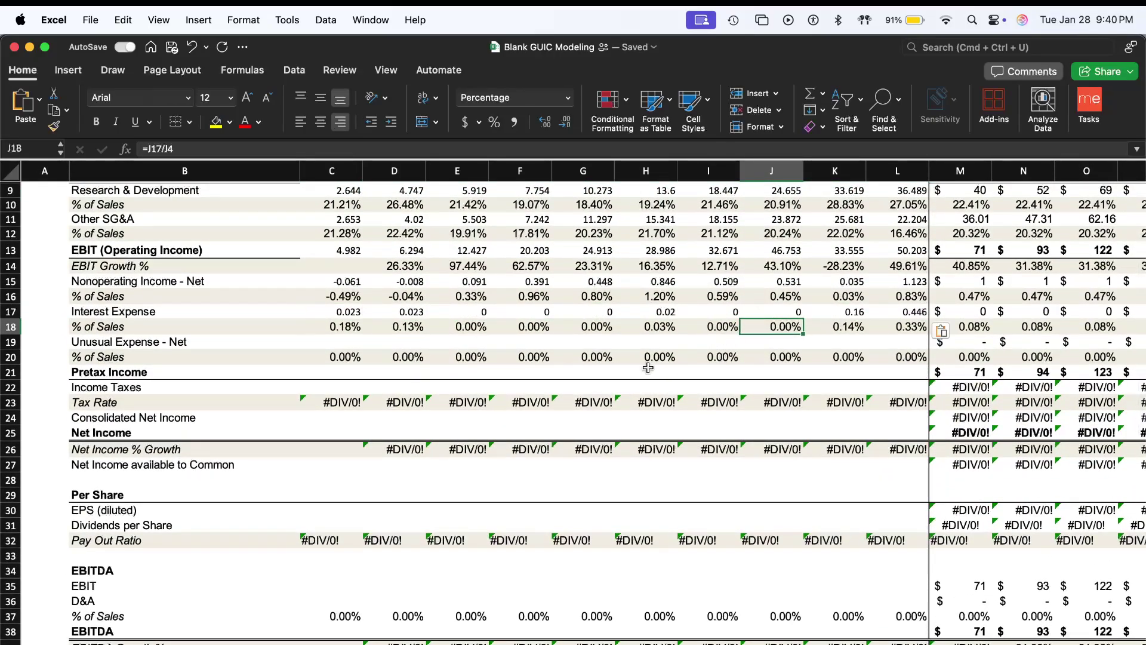
pyautogui.scroll(5, 648, 368)
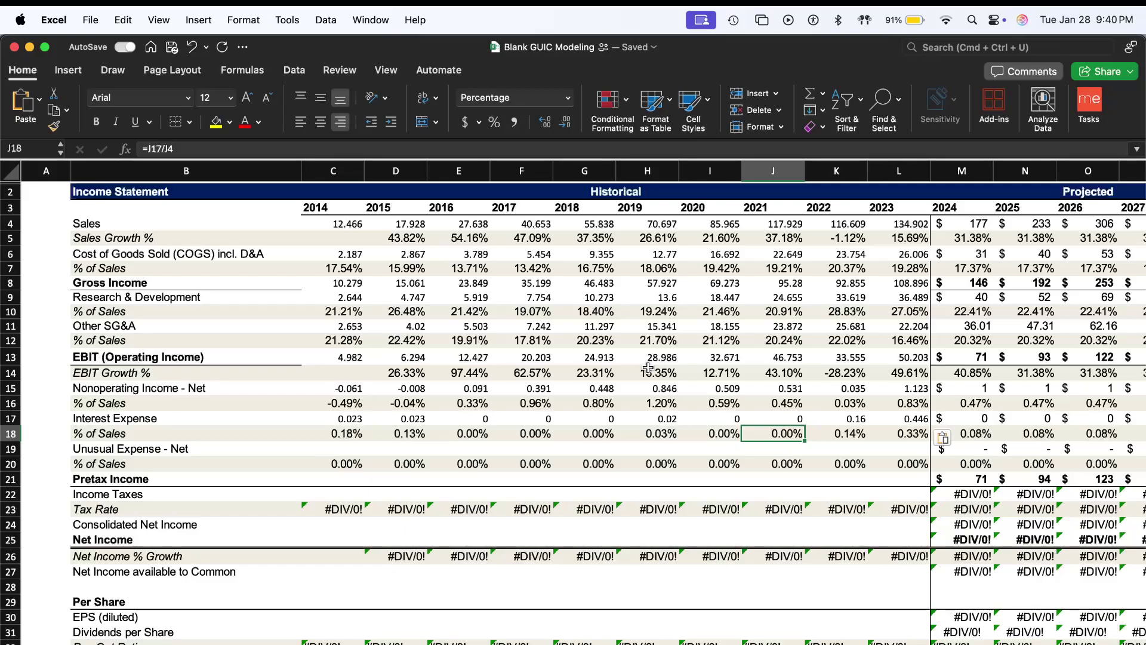
pyautogui.scroll(-5, 647, 368)
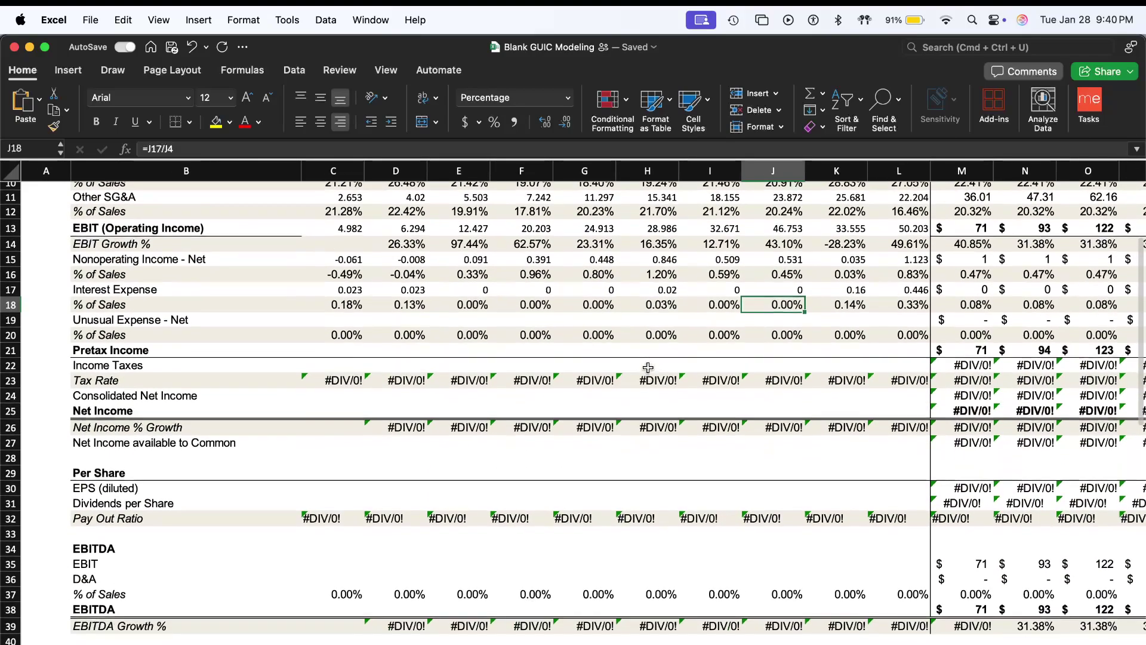
pyautogui.press('super+Tab')
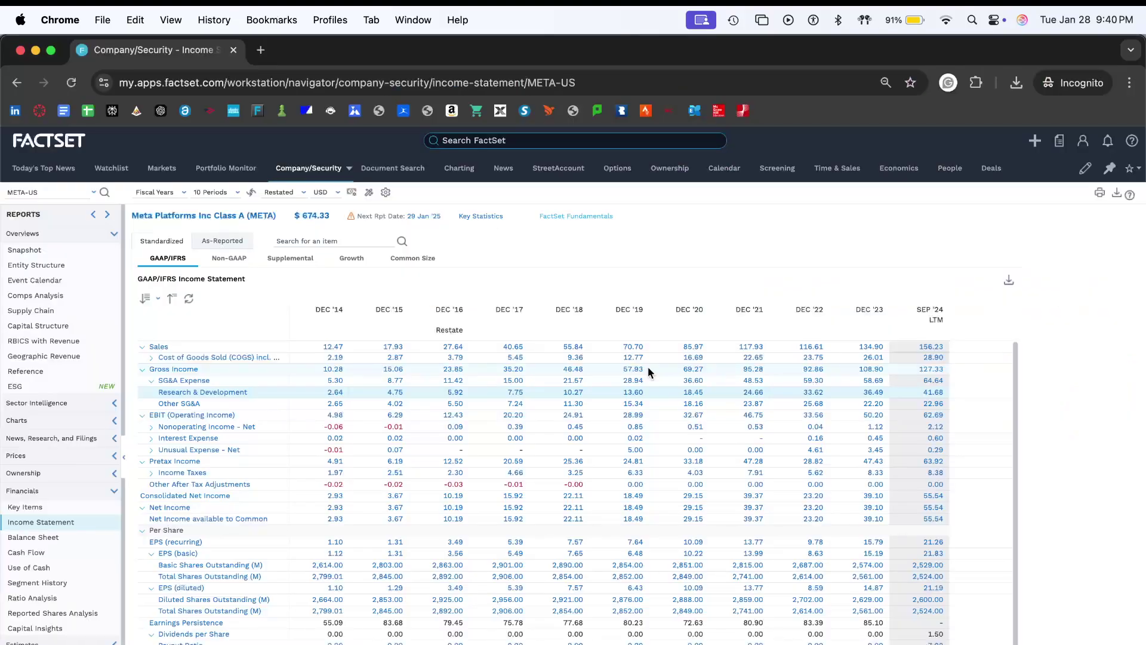
pyautogui.click(337, 348)
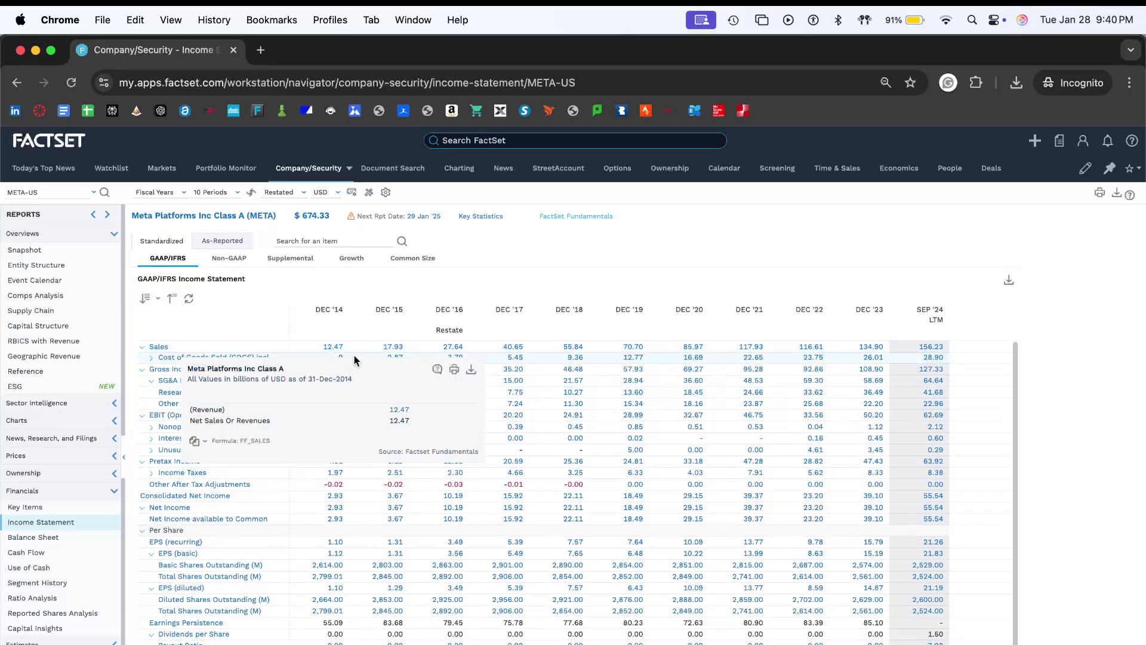
pyautogui.press('super+Tab')
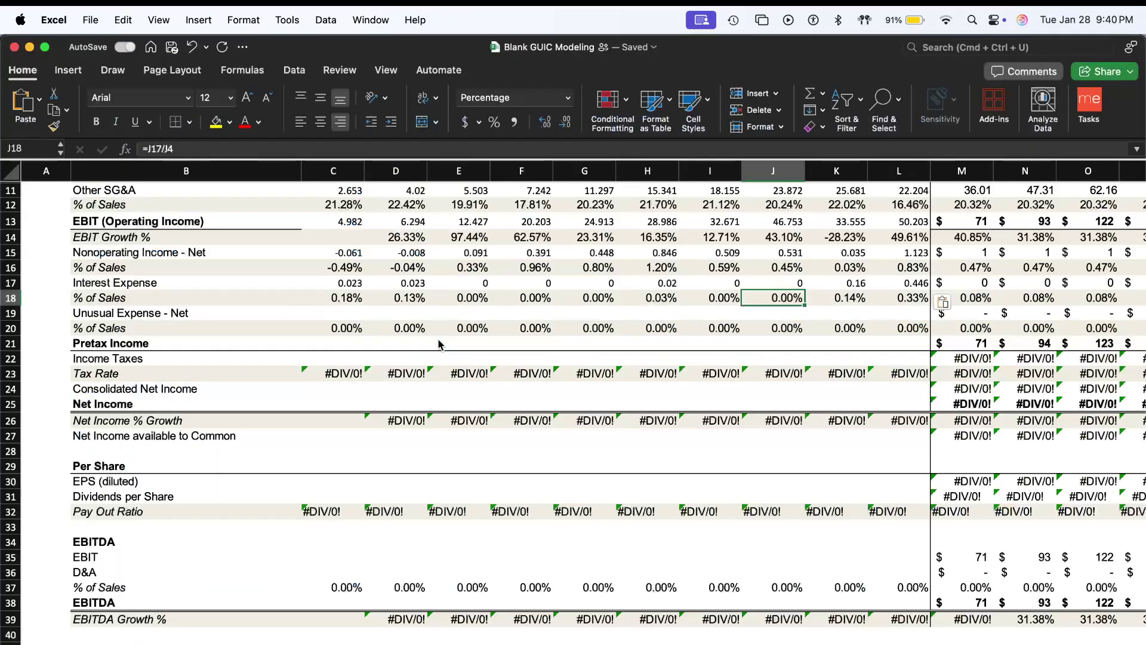
# - Copy the pasted Unusual Expense - Net figures in C54:L54 into the model's matching historical row, starting at C19
pyautogui.click(335, 320)
pyautogui.scroll(-8, 335, 313)
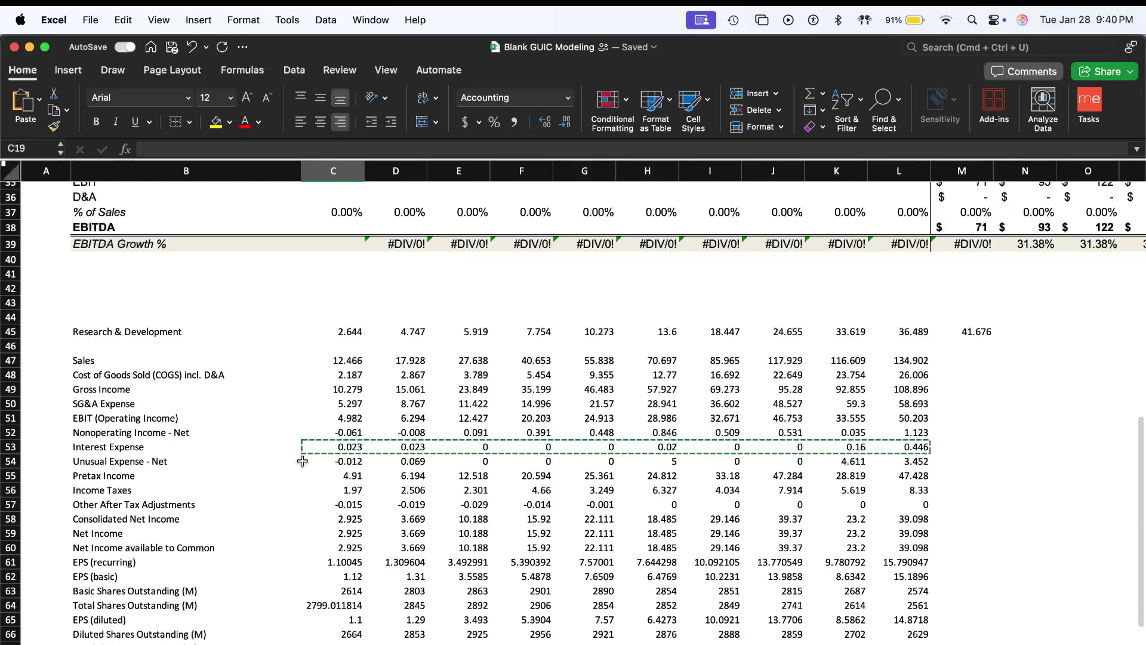
pyautogui.click(322, 465)
pyautogui.press('shift+super+Right')
pyautogui.press('super+c')
pyautogui.scroll(7, 332, 467)
pyautogui.scroll(3, 335, 348)
pyautogui.click(337, 398)
pyautogui.press('super+v')
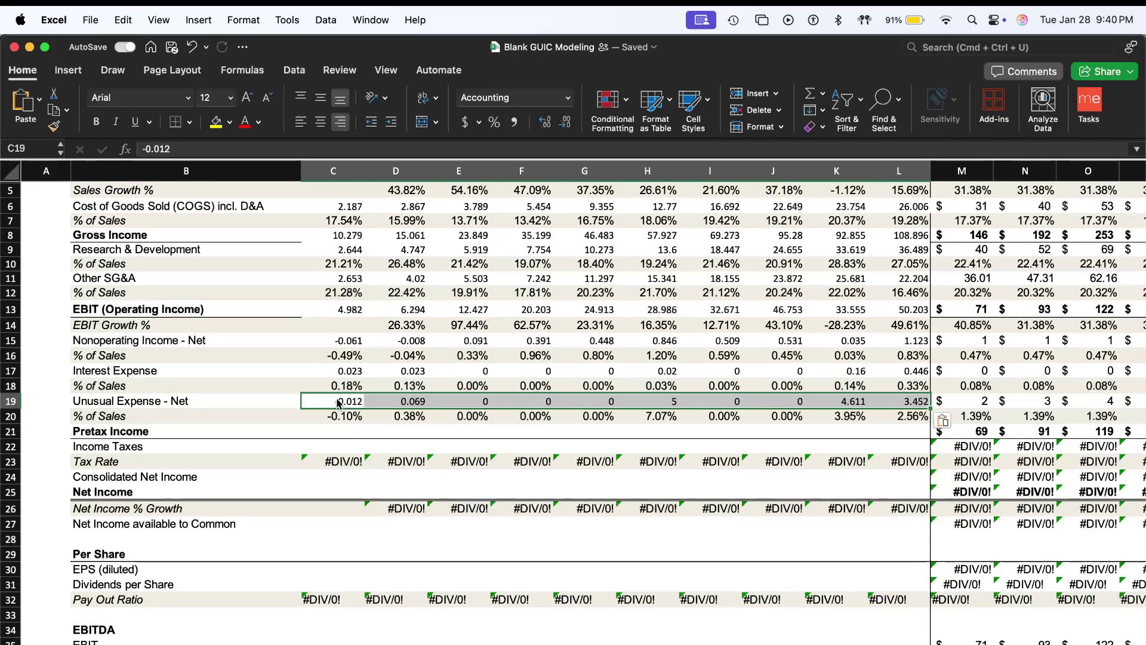
# - Copy the pasted Pretax Income figures in C55:L55 into the model's historical Pretax Income row, starting at C21
pyautogui.scroll(-2, 338, 401)
pyautogui.click(329, 404)
pyautogui.press('super+Tab')
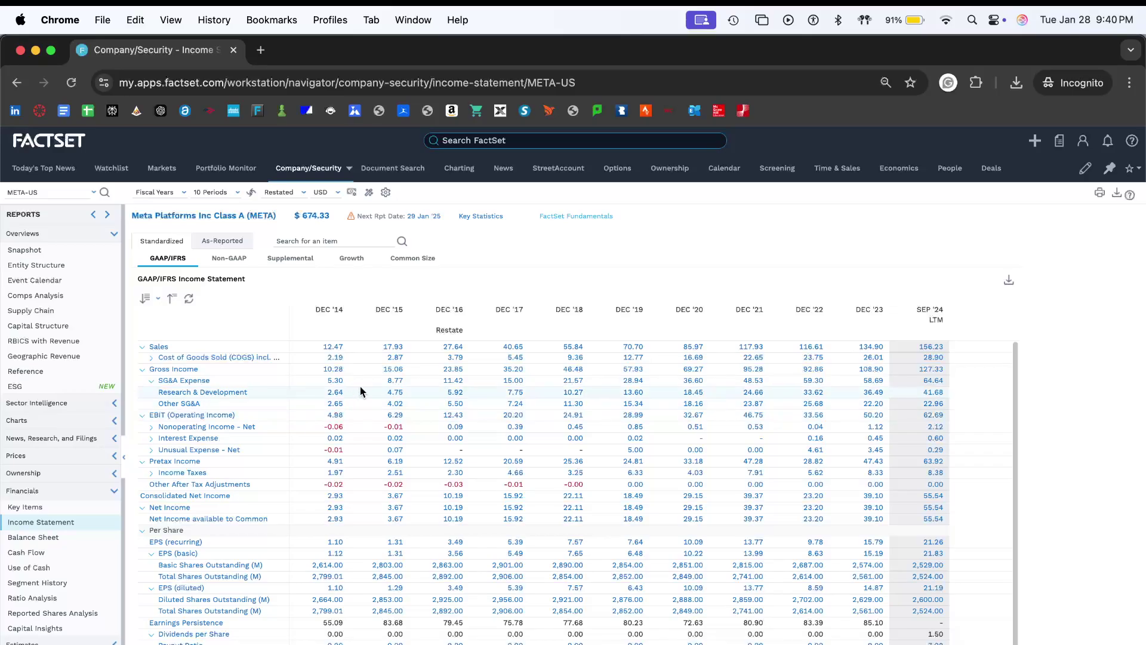
pyautogui.press('super+Tab')
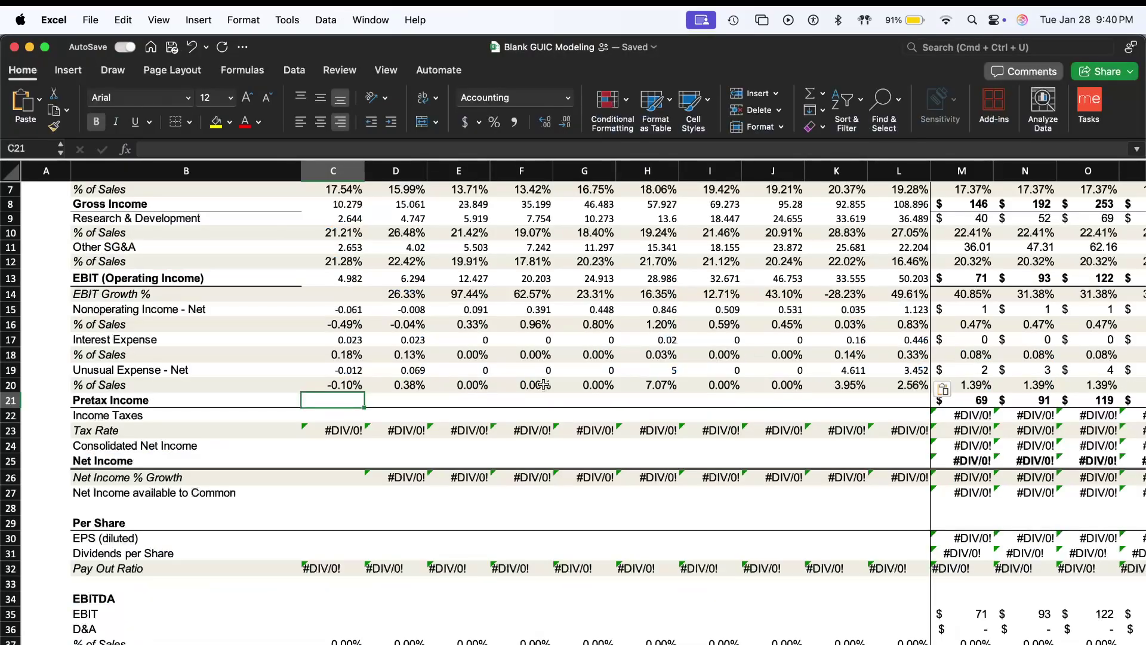
pyautogui.scroll(-10, 397, 397)
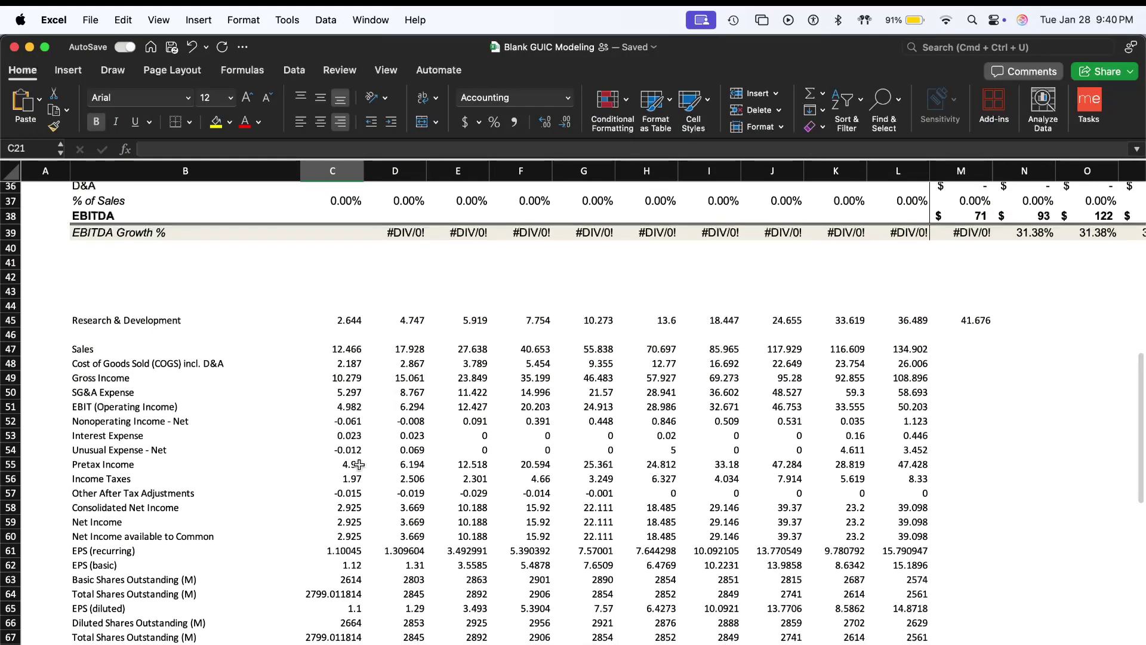
pyautogui.click(238, 478)
pyautogui.click(327, 464)
pyautogui.press('super+shift+Right')
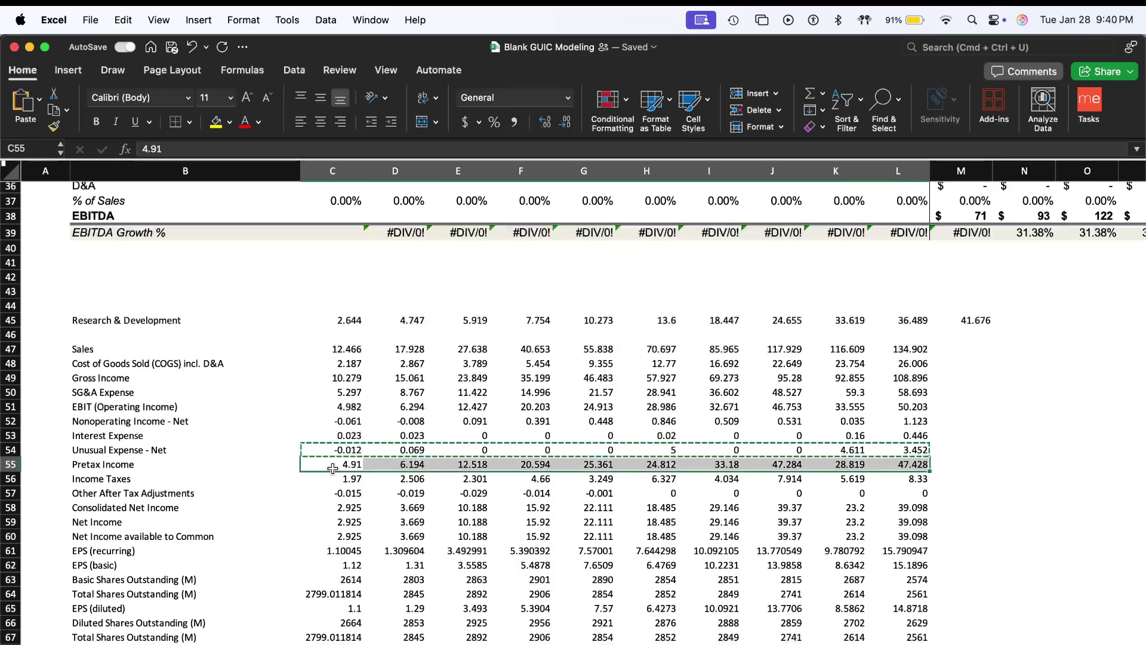
pyautogui.press('super+c')
pyautogui.scroll(15, 330, 441)
pyautogui.scroll(-1, 330, 441)
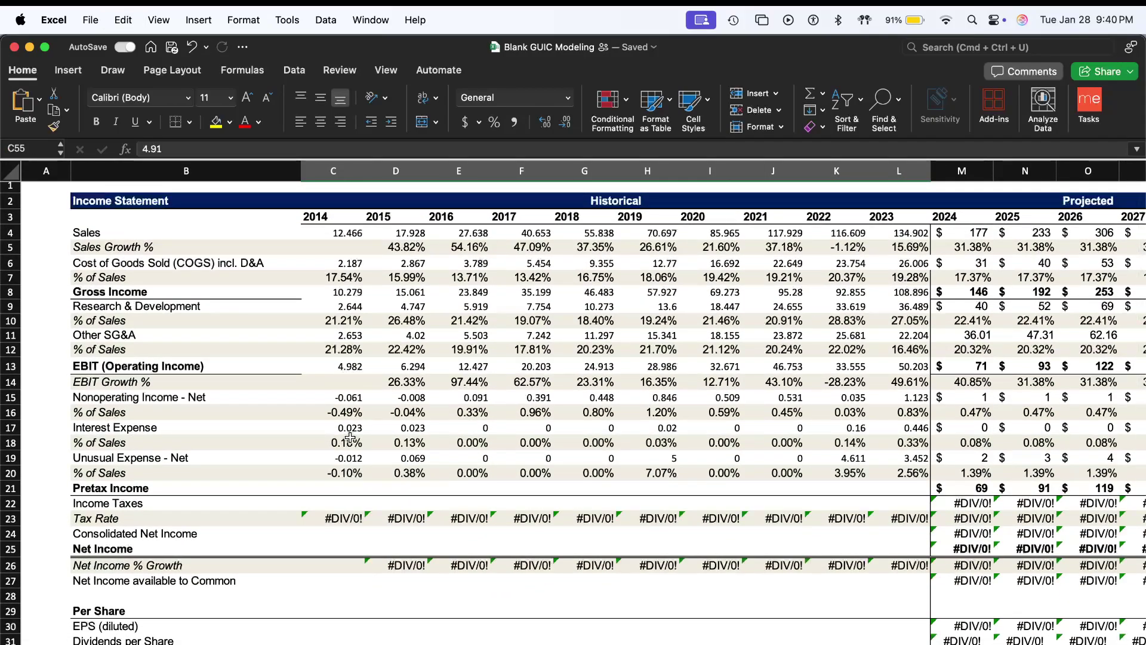
pyautogui.click(352, 488)
pyautogui.press('super+v')
# - Copy the pasted Income Taxes figures in C56:L56 into the model's historical Income Taxes row, starting at C22
pyautogui.scroll(-3, 352, 490)
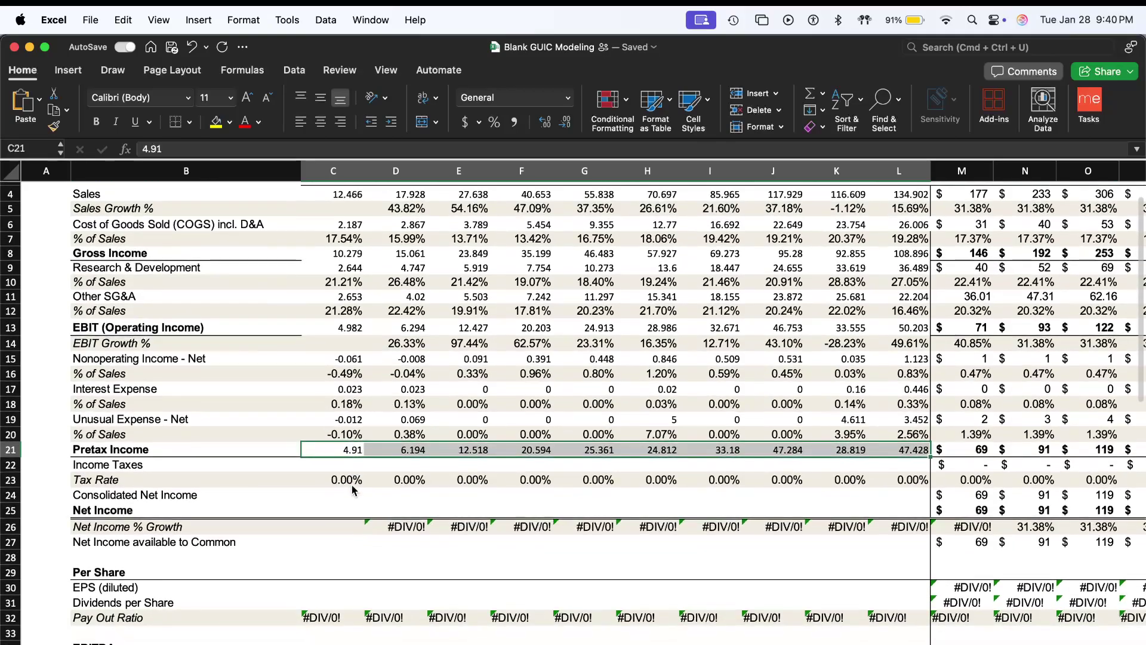
pyautogui.click(342, 457)
pyautogui.scroll(-12, 342, 457)
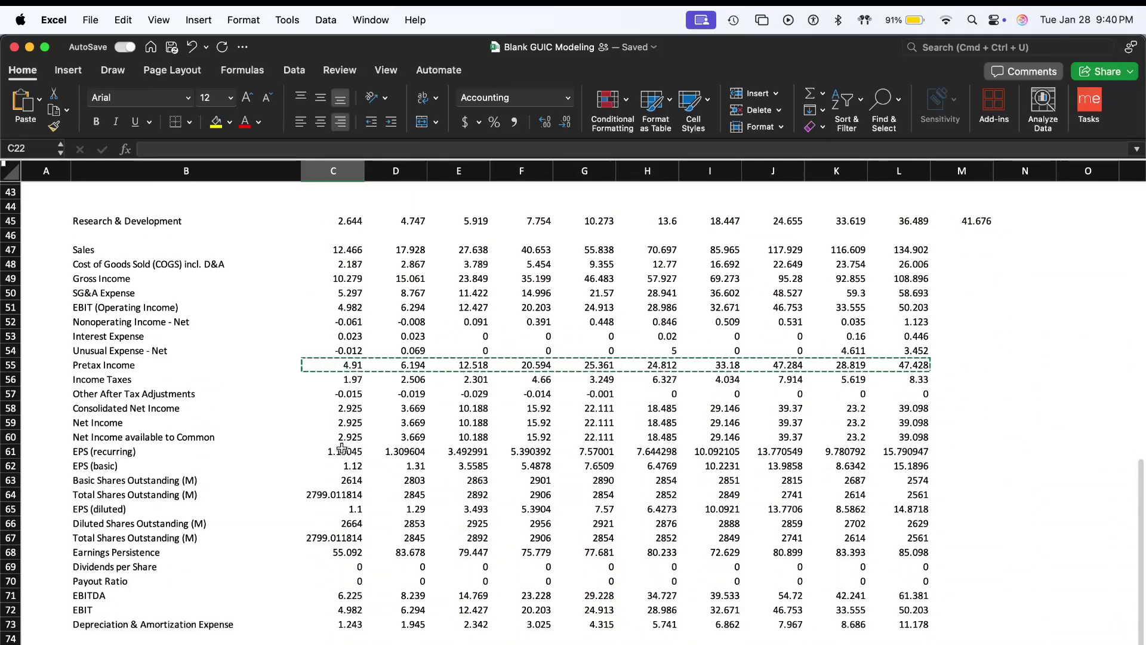
pyautogui.click(348, 382)
pyautogui.press('super+shift+Right')
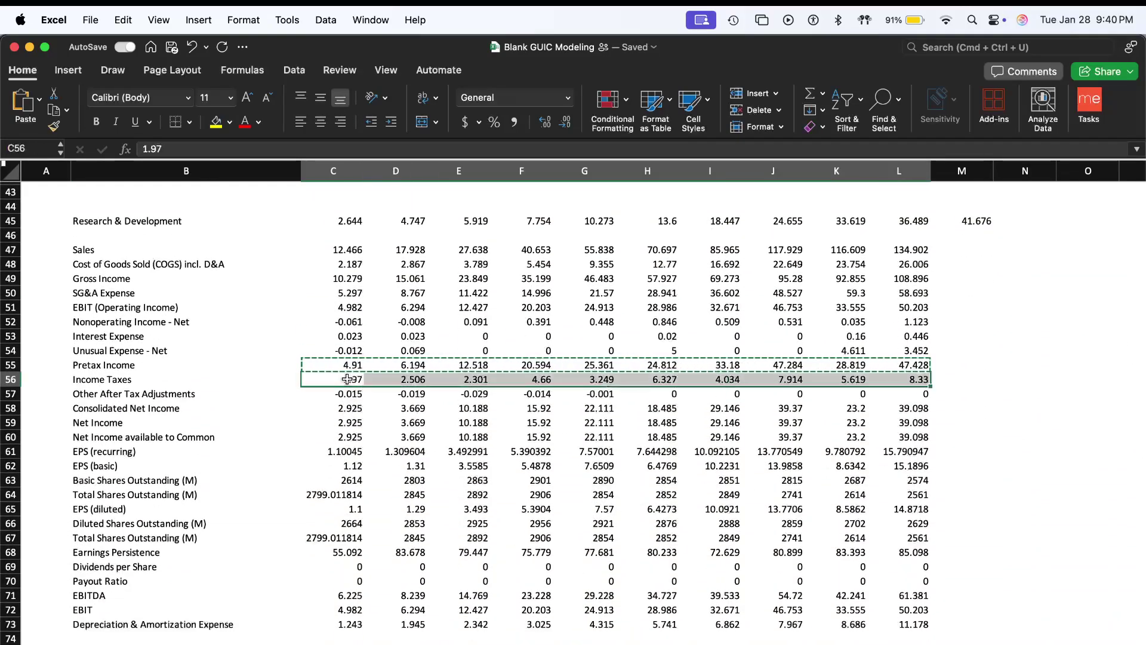
pyautogui.press('super+c')
pyautogui.scroll(7, 349, 384)
pyautogui.scroll(7, 348, 384)
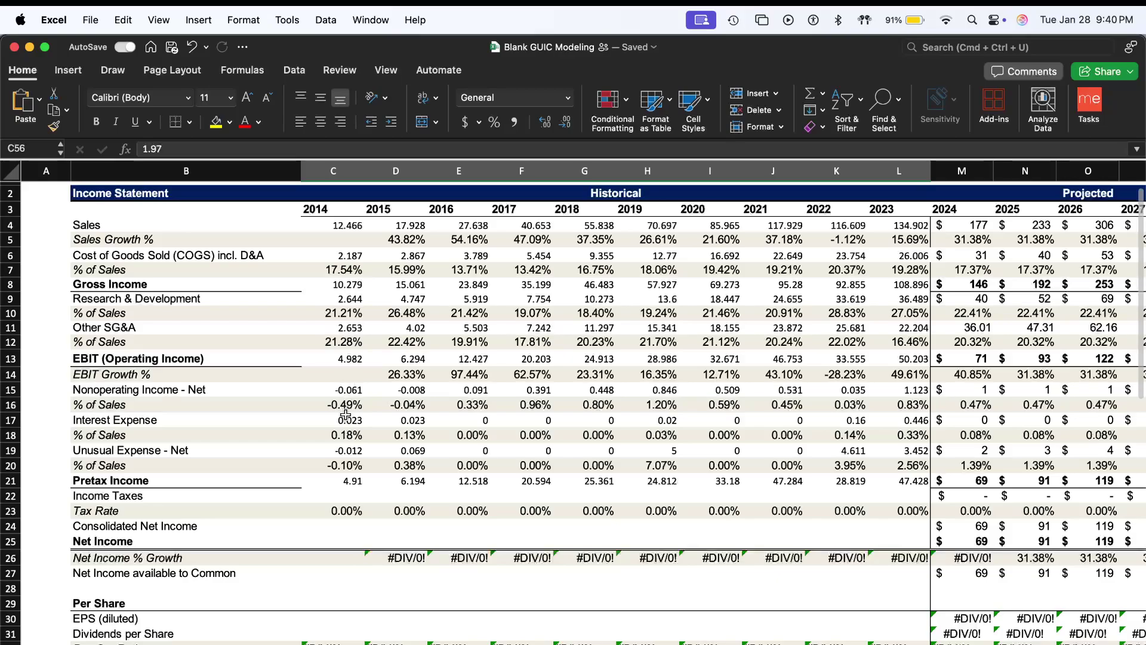
pyautogui.click(346, 500)
pyautogui.press('super+v')
# - Copy the pasted Consolidated Net Income figures in C58:L58 into the model's matching historical row, starting at C24
pyautogui.scroll(-7, 349, 501)
pyautogui.scroll(-4, 348, 500)
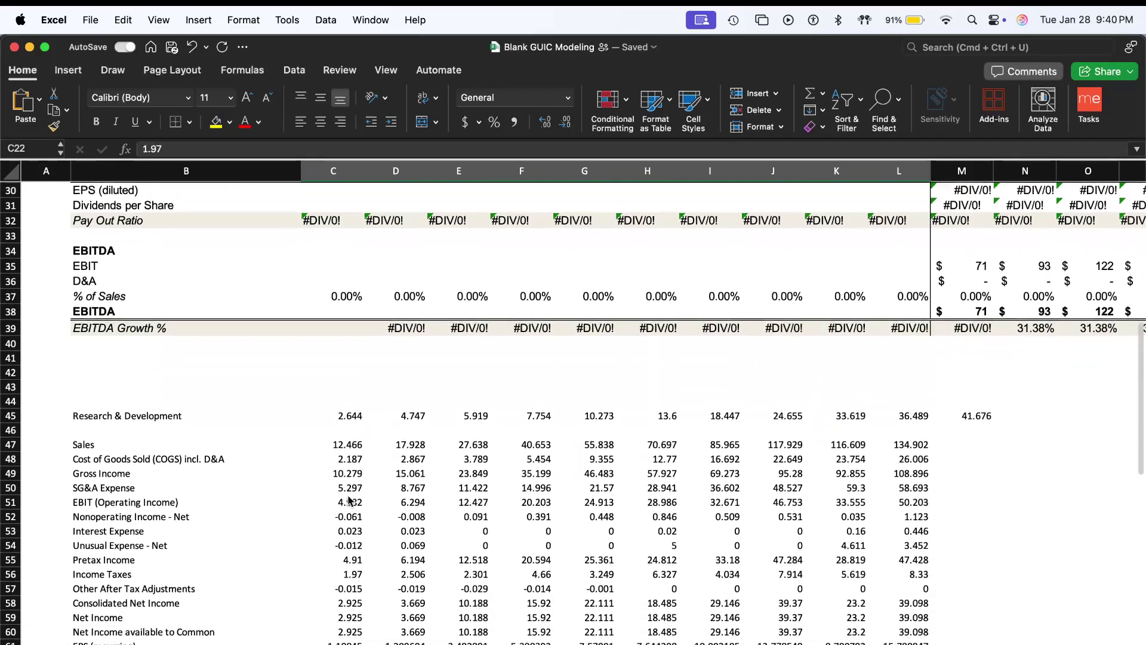
pyautogui.scroll(-2, 343, 525)
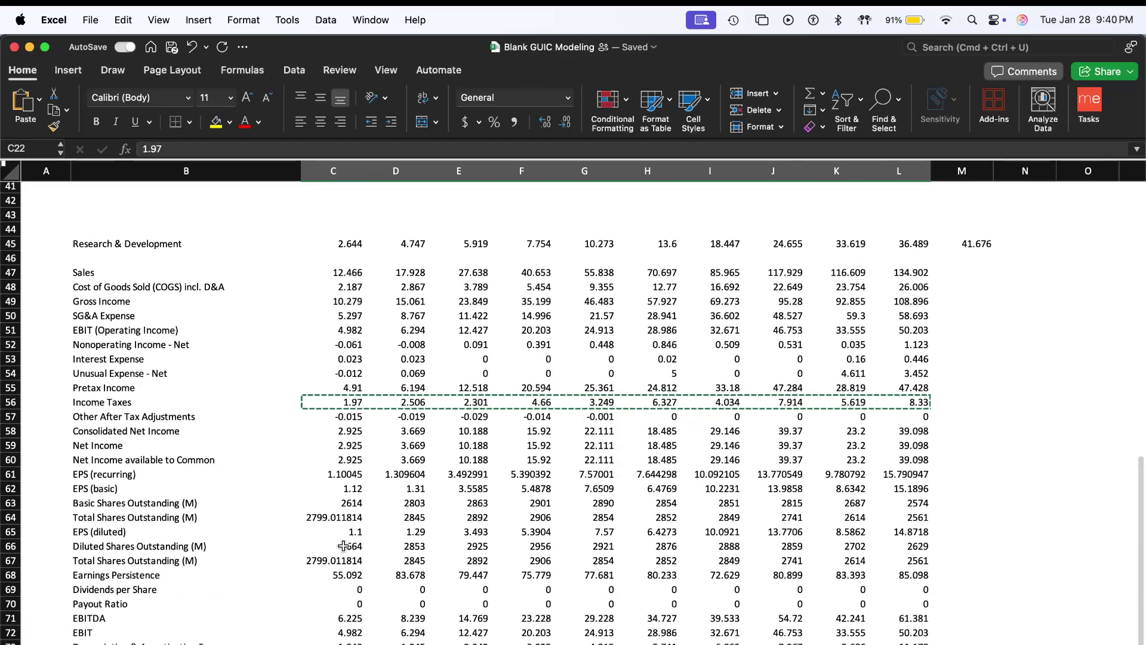
pyautogui.scroll(-1, 343, 546)
pyautogui.press('super+shift+Right')
pyautogui.press('super+c')
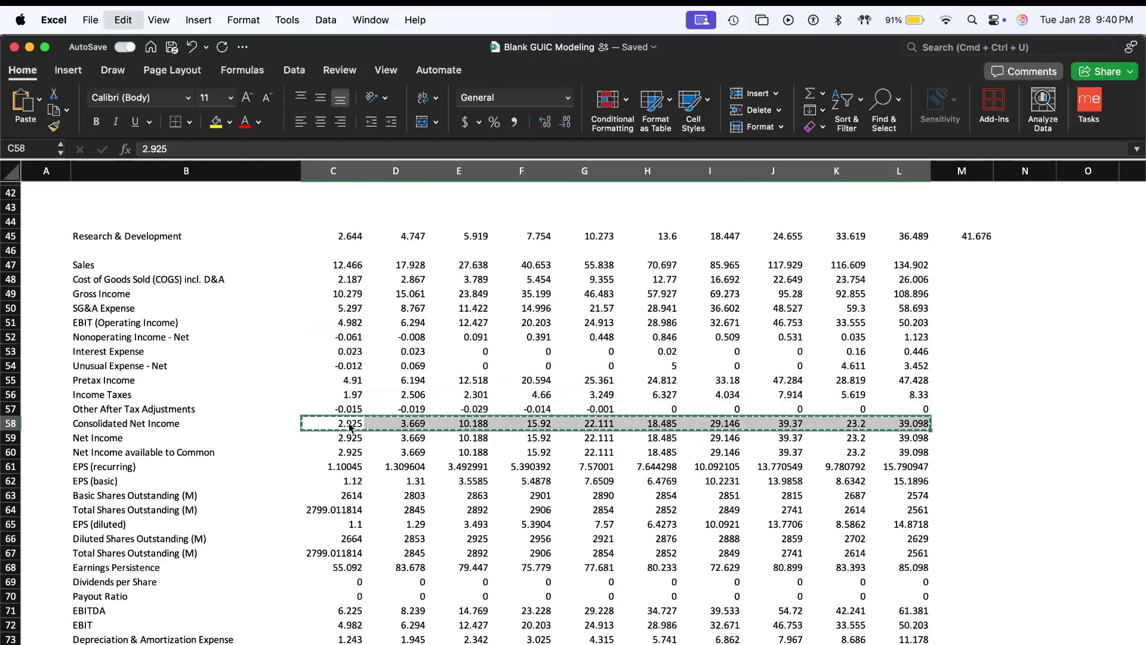
pyautogui.scroll(10, 338, 358)
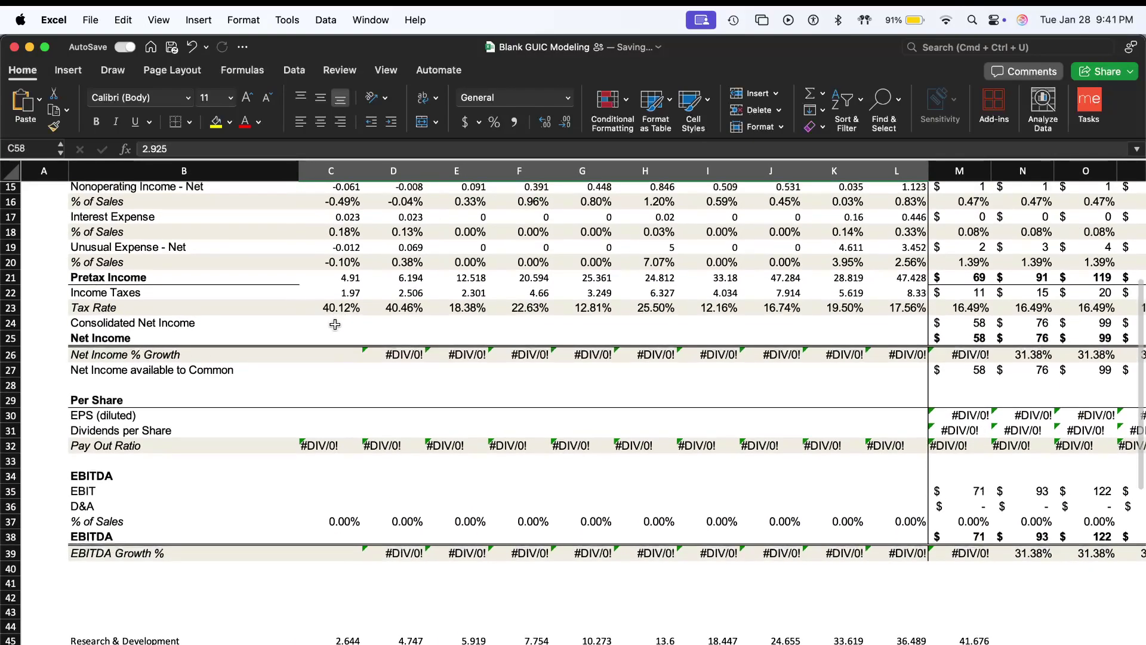
pyautogui.click(335, 324)
pyautogui.press('super+v')
# - Copy the pasted Net Income figures in C59:L59 into the model's historical Net Income row, starting at C25
pyautogui.click(336, 339)
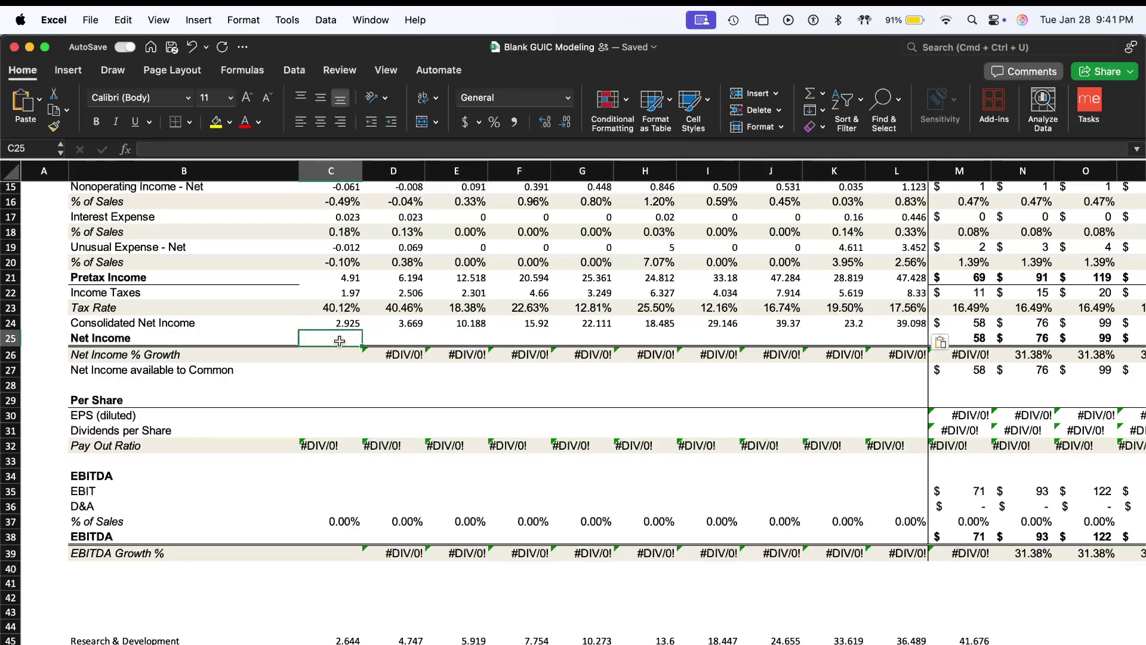
pyautogui.scroll(-10, 336, 339)
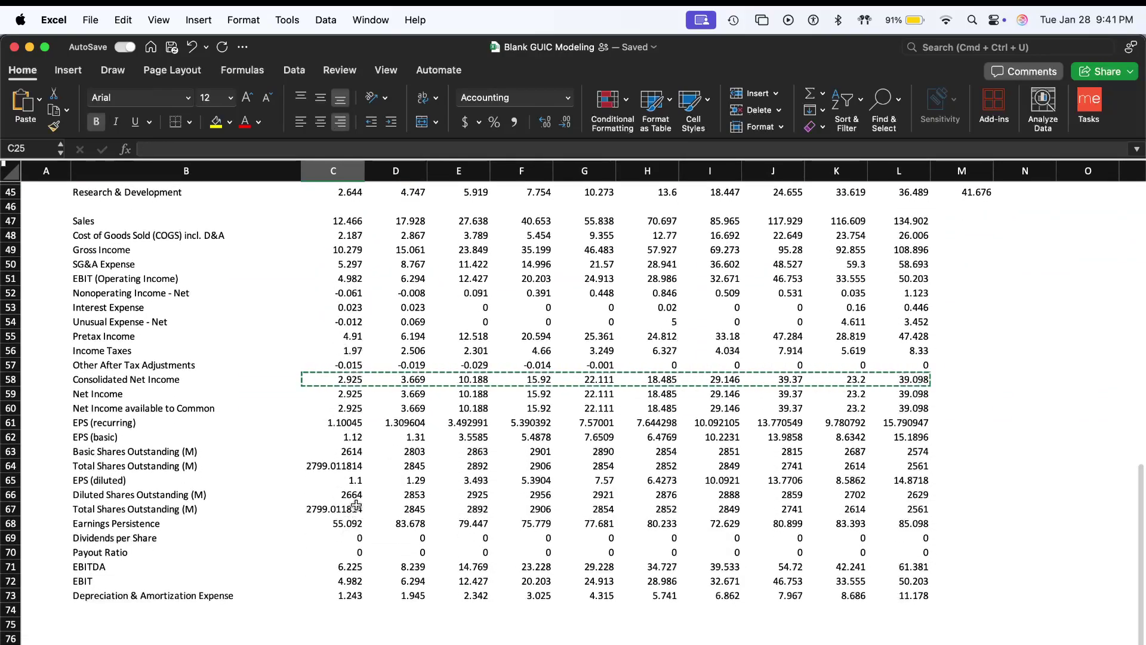
pyautogui.click(350, 395)
pyautogui.press('super+shift+Right')
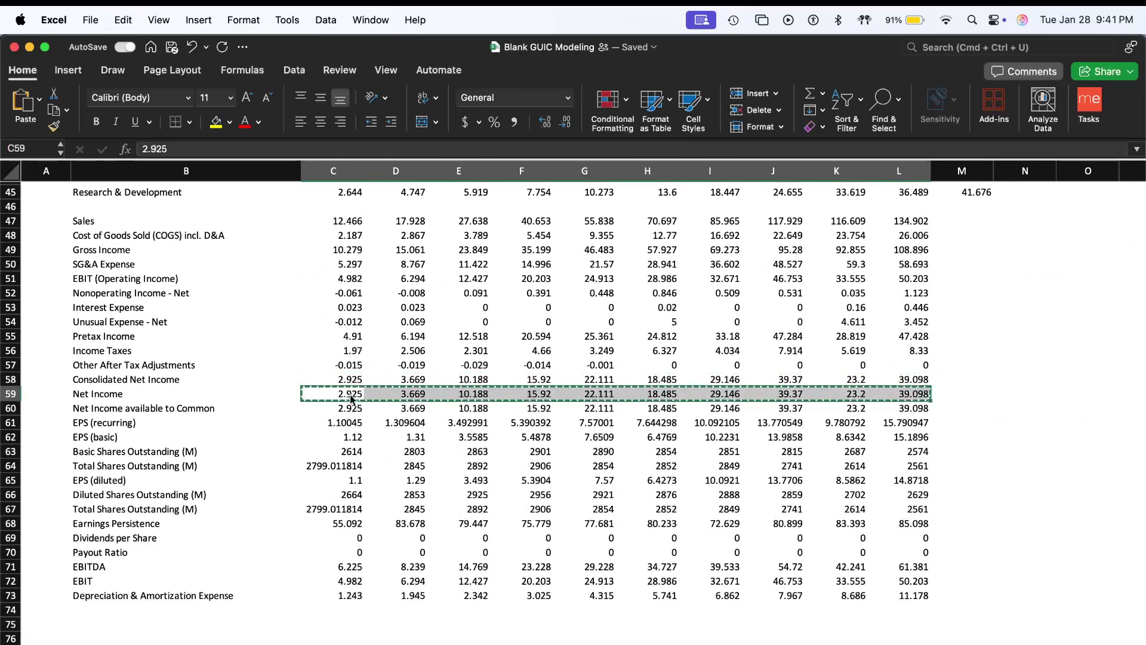
pyautogui.scroll(9, 352, 400)
pyautogui.click(338, 310)
pyautogui.press('super+v')
# - Copy the pasted Net Income available to Common figures in C60:L60 into the model's matching historical row, starting at C27
pyautogui.scroll(-1, 339, 310)
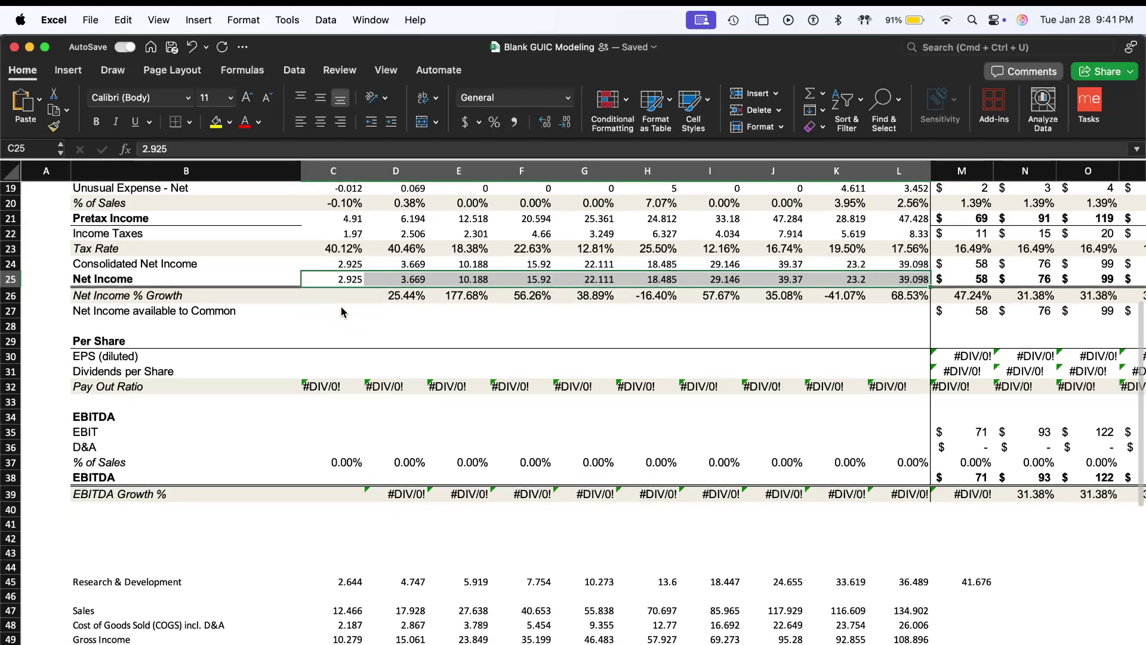
pyautogui.click(341, 306)
pyautogui.scroll(-5, 341, 307)
pyautogui.scroll(-2, 341, 307)
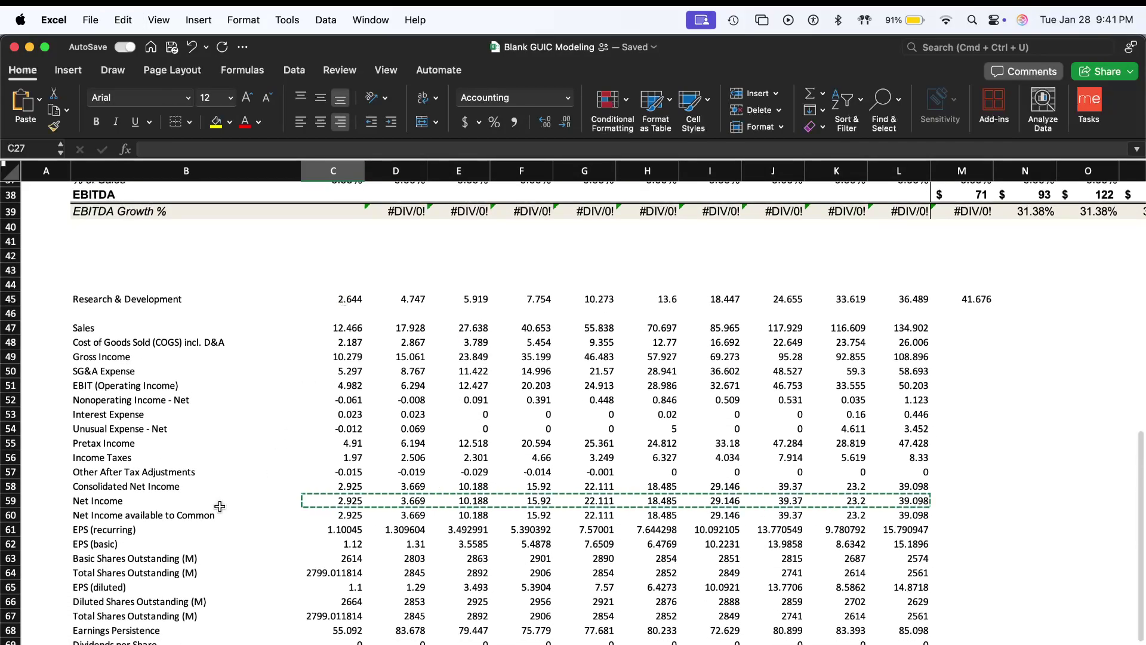
pyautogui.click(341, 516)
pyautogui.press('shift+super+Right')
pyautogui.press('super+c')
pyautogui.scroll(12, 341, 478)
pyautogui.click(345, 476)
pyautogui.press('super+v')
# - Copy the pasted EPS (diluted) figures in C65:L65 into the model's historical EPS (diluted) row, starting at C30
pyautogui.scroll(-10, 343, 448)
pyautogui.scroll(-2, 342, 423)
pyautogui.click(348, 487)
pyautogui.press('shift+super+Right')
pyautogui.press('super+c')
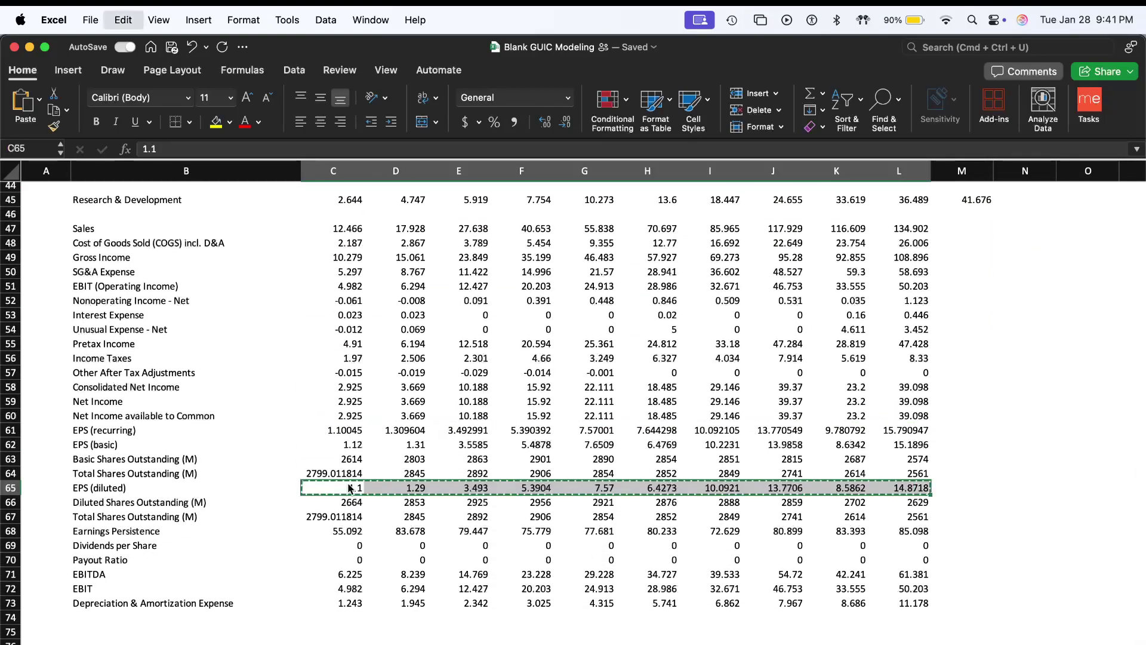
pyautogui.scroll(6, 334, 418)
pyautogui.click(333, 265)
pyautogui.press('super+v')
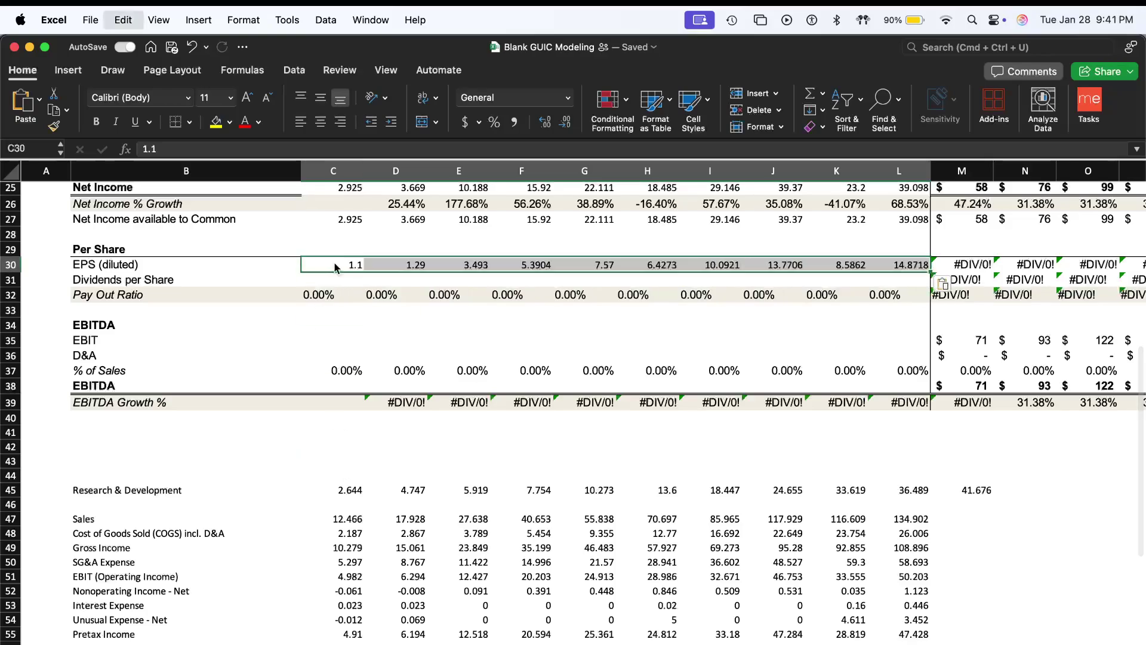
# - Copy the pasted Dividends per Share figures in C69:L69 into the model's historical Dividends per Share row, starting at C31
pyautogui.scroll(-10, 270, 413)
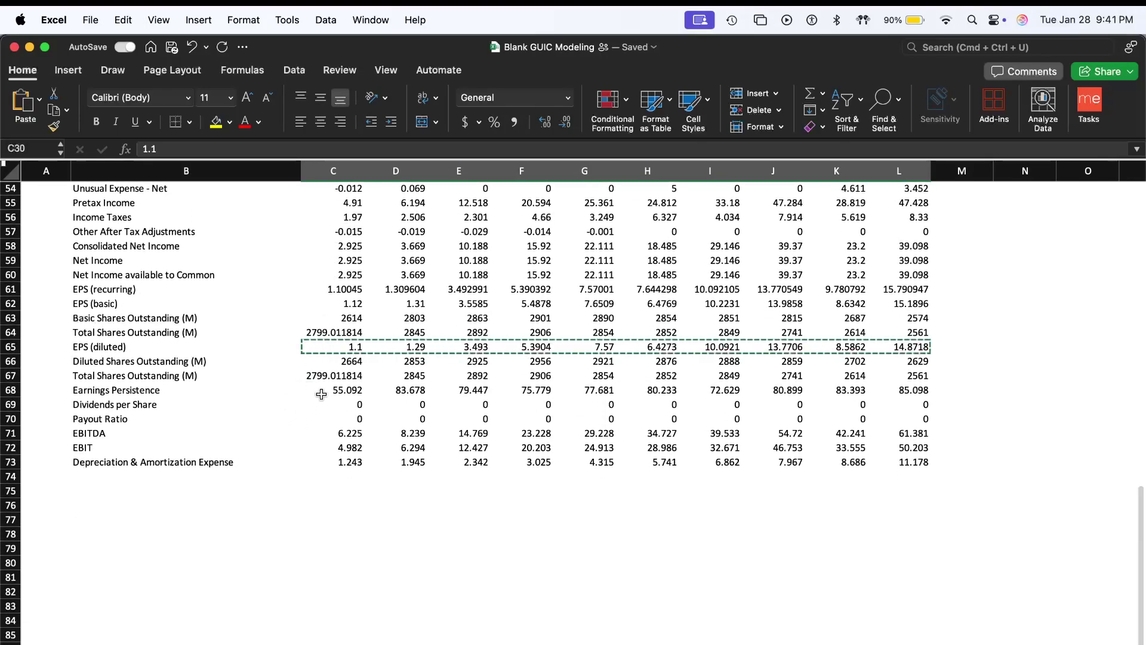
pyautogui.click(342, 374)
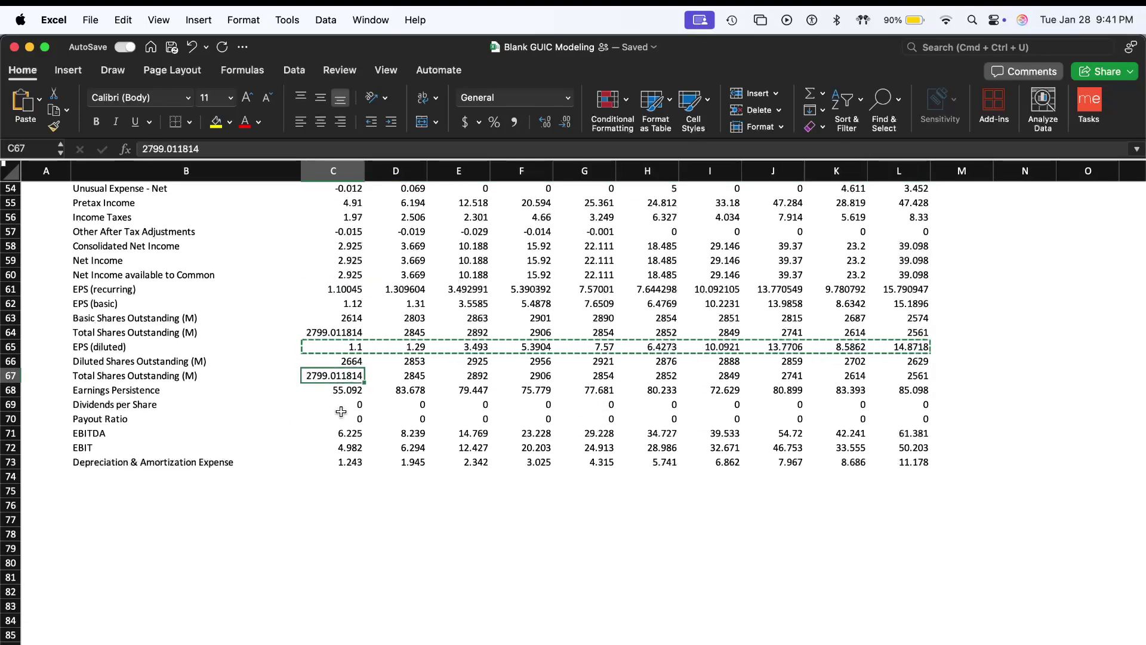
pyautogui.scroll(10, 341, 412)
pyautogui.scroll(-1, 341, 411)
pyautogui.scroll(-7, 341, 411)
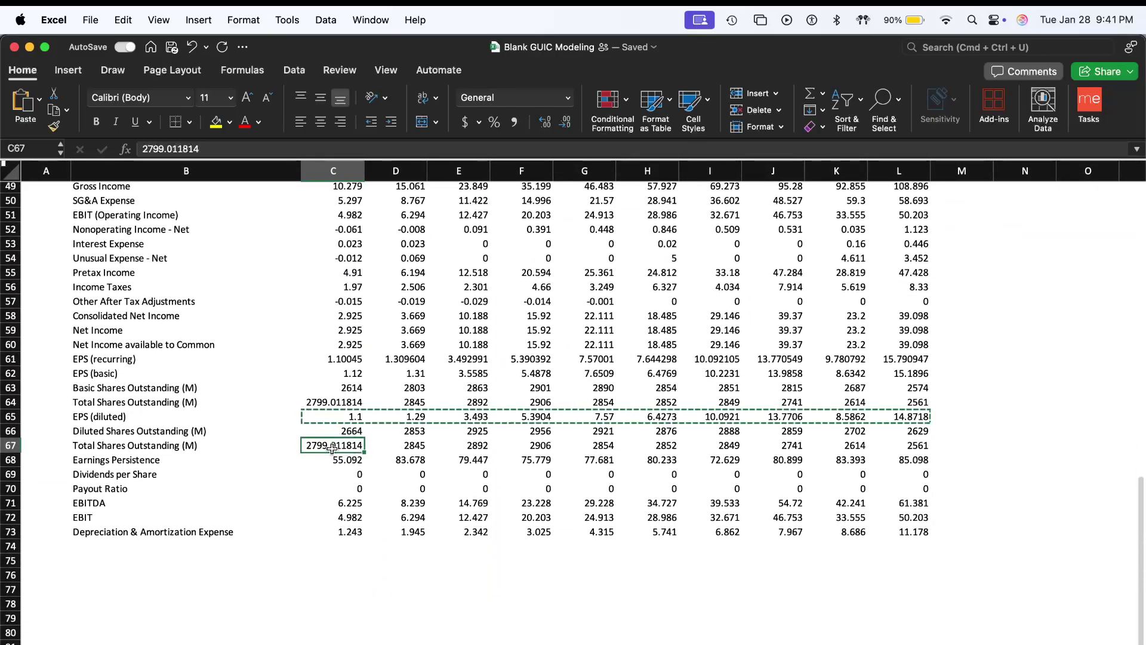
pyautogui.click(328, 472)
pyautogui.press('super+v')
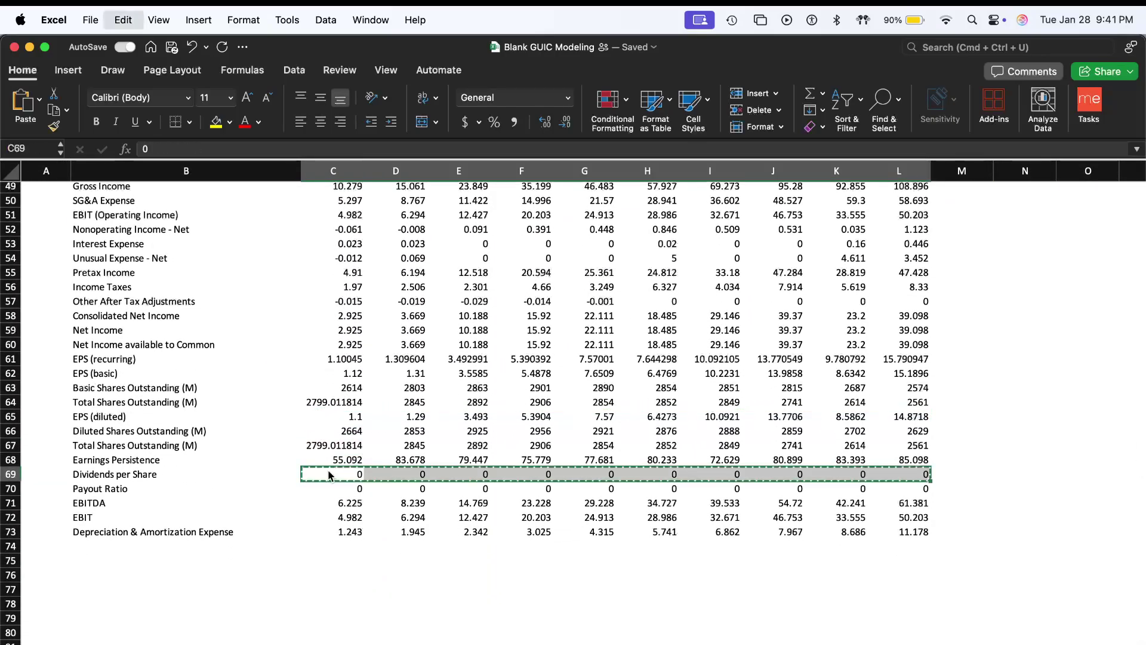
pyautogui.hotkey('ctrl', 'pagedown')
pyautogui.scroll(-2, 334, 533)
pyautogui.scroll(-1, 335, 532)
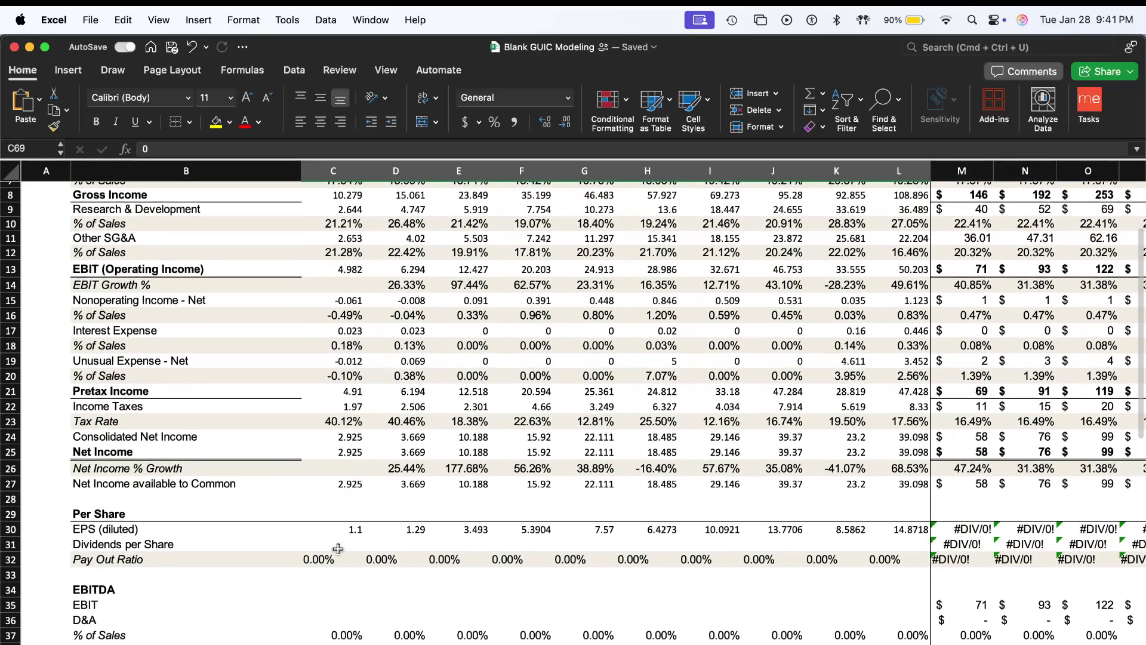
pyautogui.moveTo(333, 542); pyautogui.dragTo(919, 544)
pyautogui.press('super+v')
pyautogui.click(471, 591)
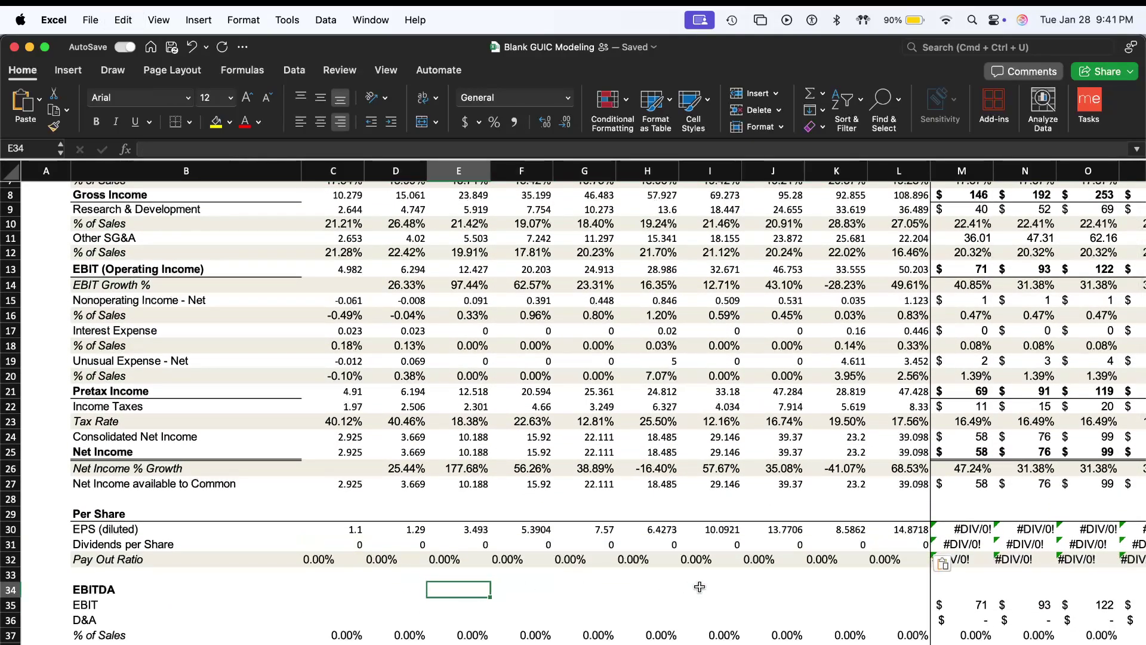
# - Try a Dividends per Share value of 5 for 2023 in L31 and for 2022 in K31
pyautogui.hscroll(5, 767, 559)
pyautogui.click(614, 559)
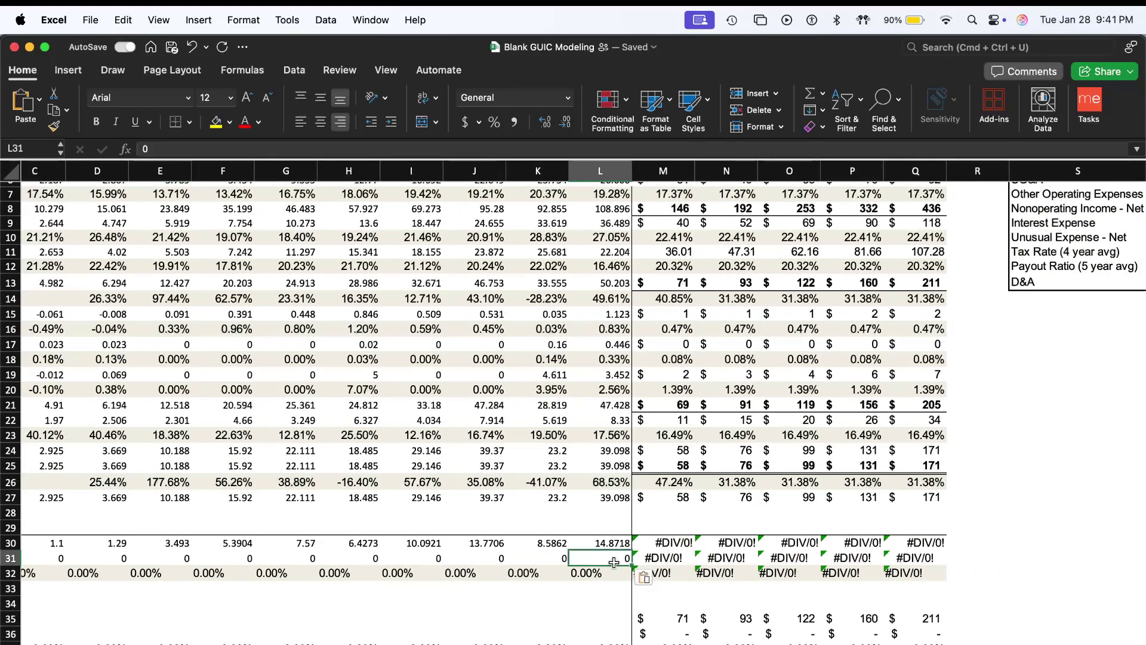
pyautogui.write('5')
pyautogui.press('Return')
pyautogui.click(554, 560)
pyautogui.write('5')
pyautogui.press('Return')
# - Reset the 2023 and 2022 Dividends per Share in L31 and K31 to 0
pyautogui.click(581, 555)
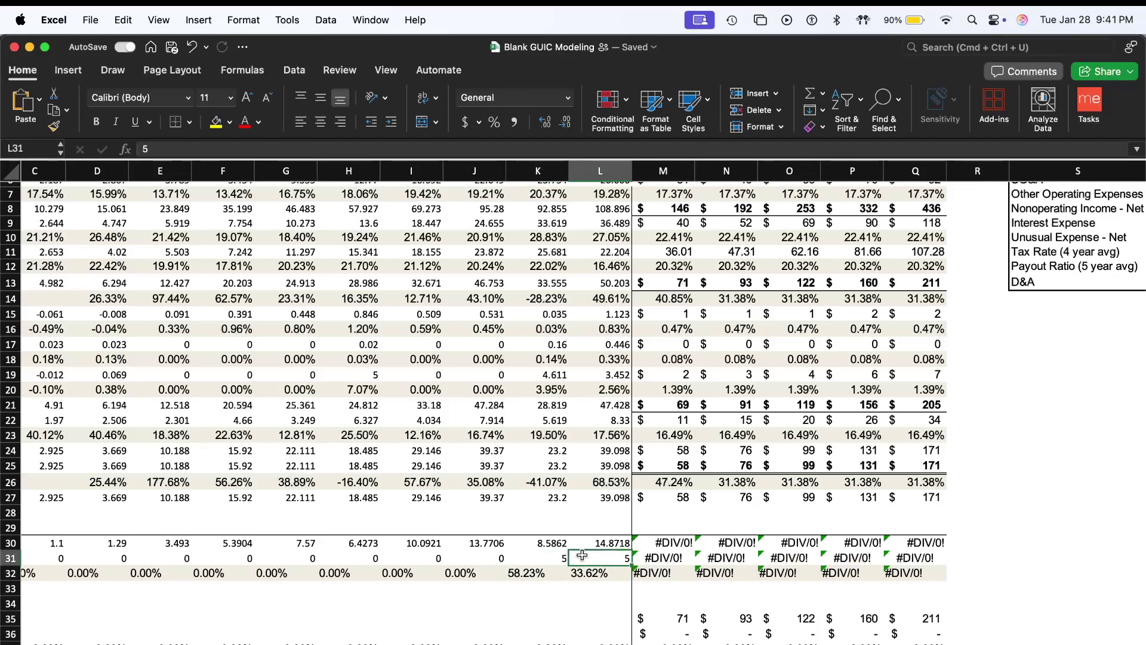
pyautogui.write('0')
pyautogui.press('Return')
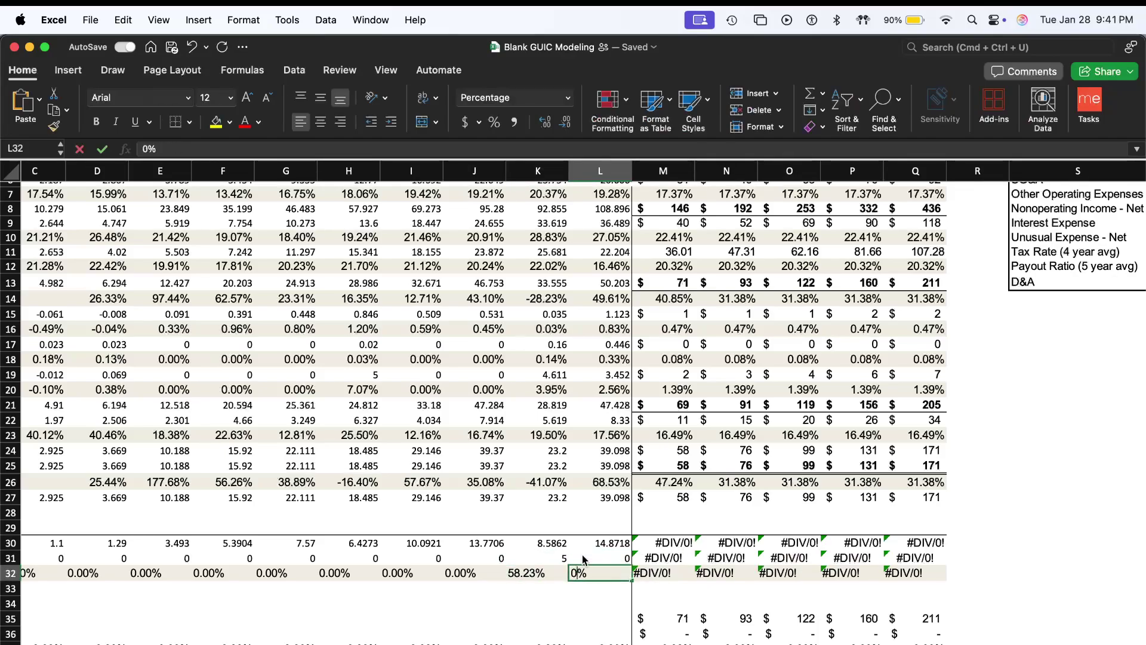
pyautogui.press('Up')
pyautogui.press('Left')
pyautogui.write('0')
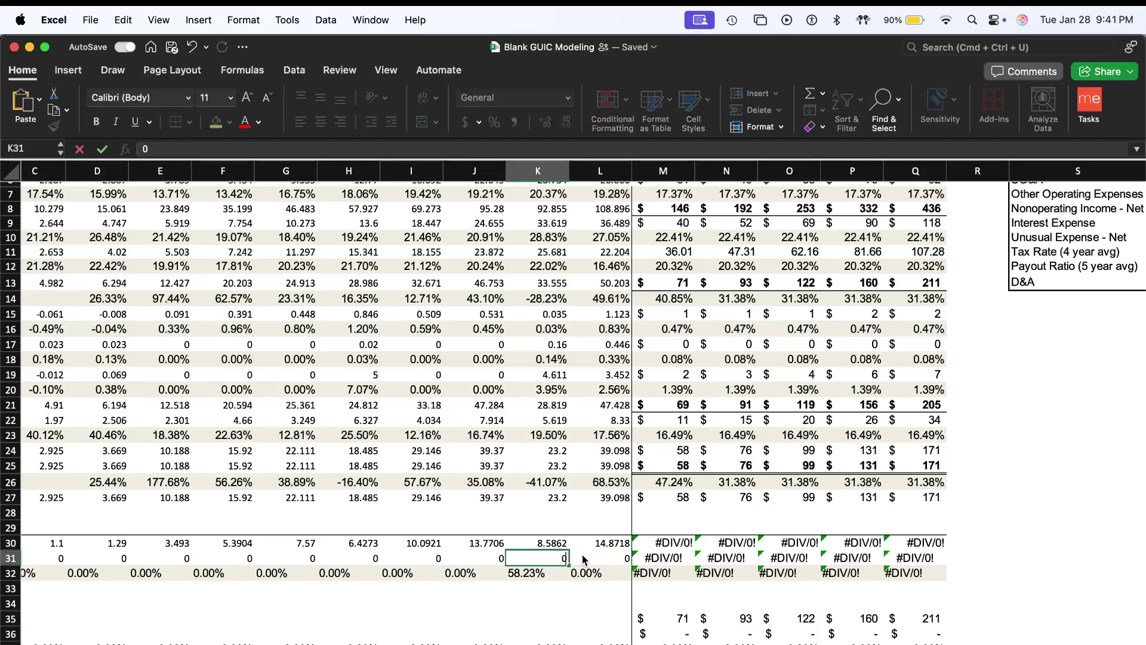
pyautogui.press('Return')
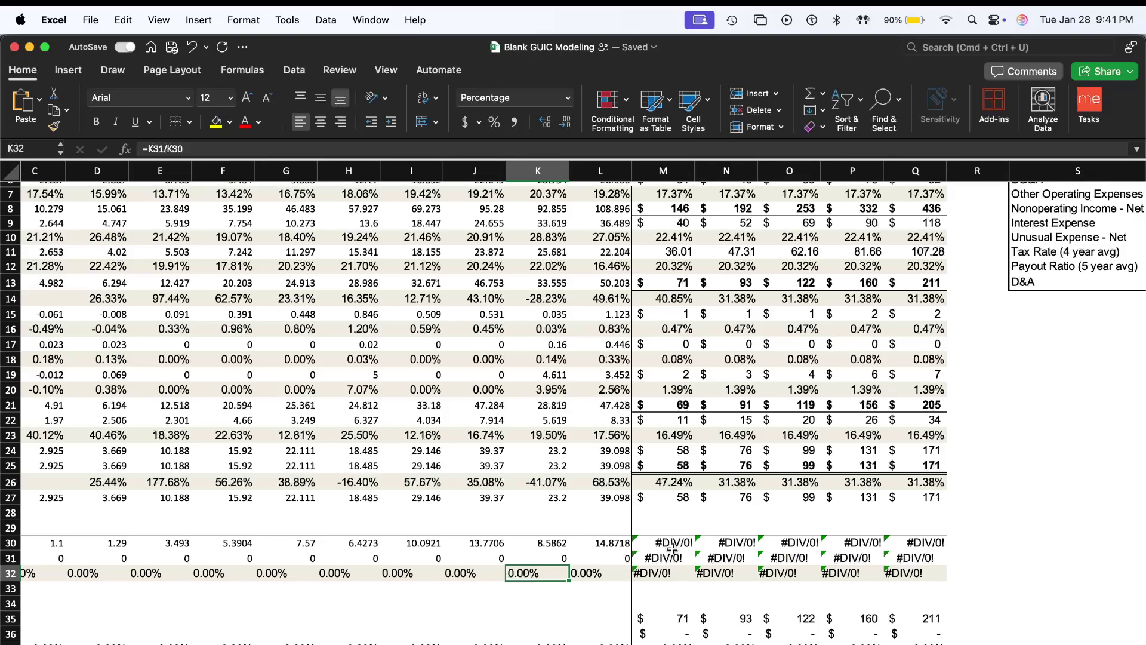
# - Switch to Chrome, search Google for "does meta have dividends" and compare the result with FactSet's income statement
pyautogui.press('cmd+Tab')
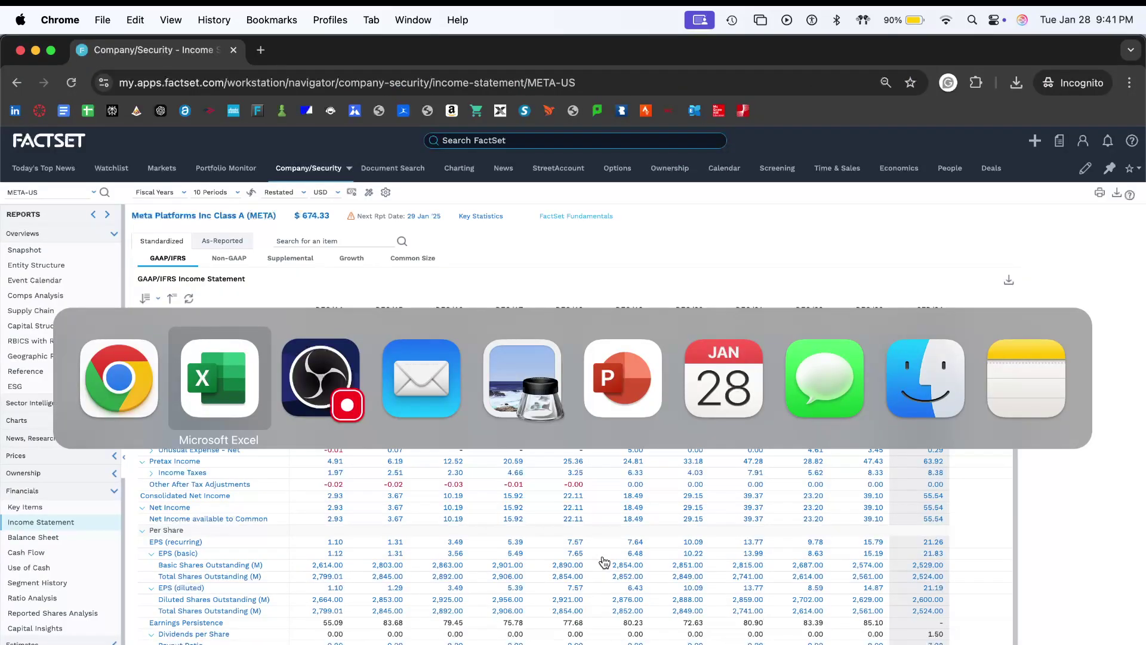
pyautogui.press('cmd+t')
pyautogui.write('does meta ')
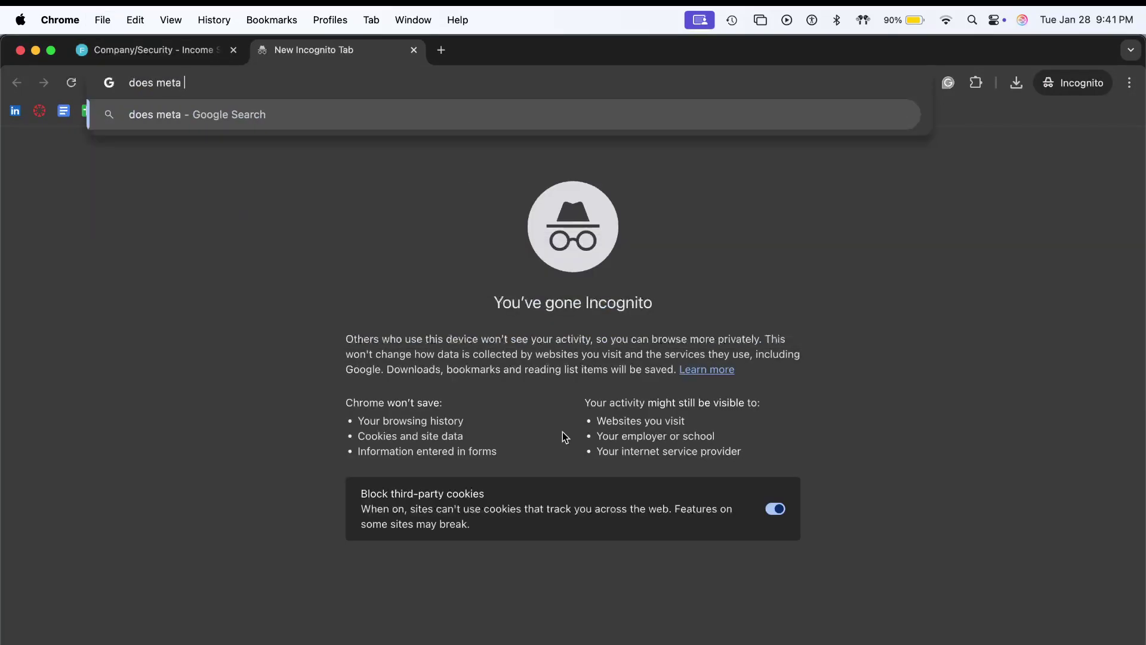
pyautogui.write('have dividends')
pyautogui.press('Return')
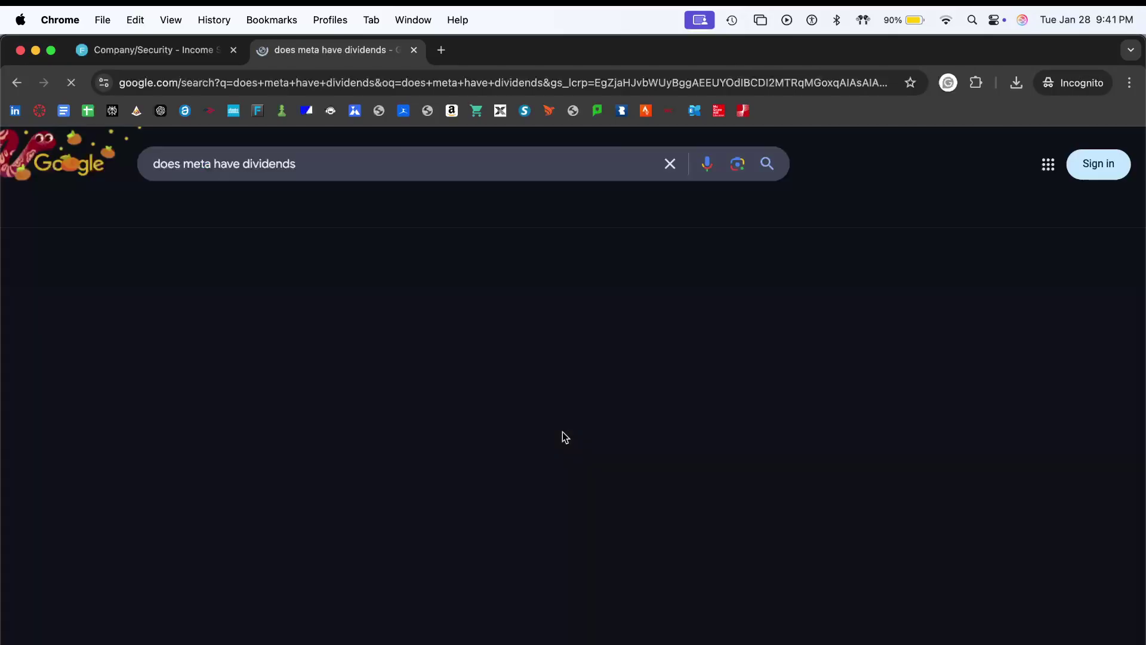
pyautogui.scroll(-1, 357, 467)
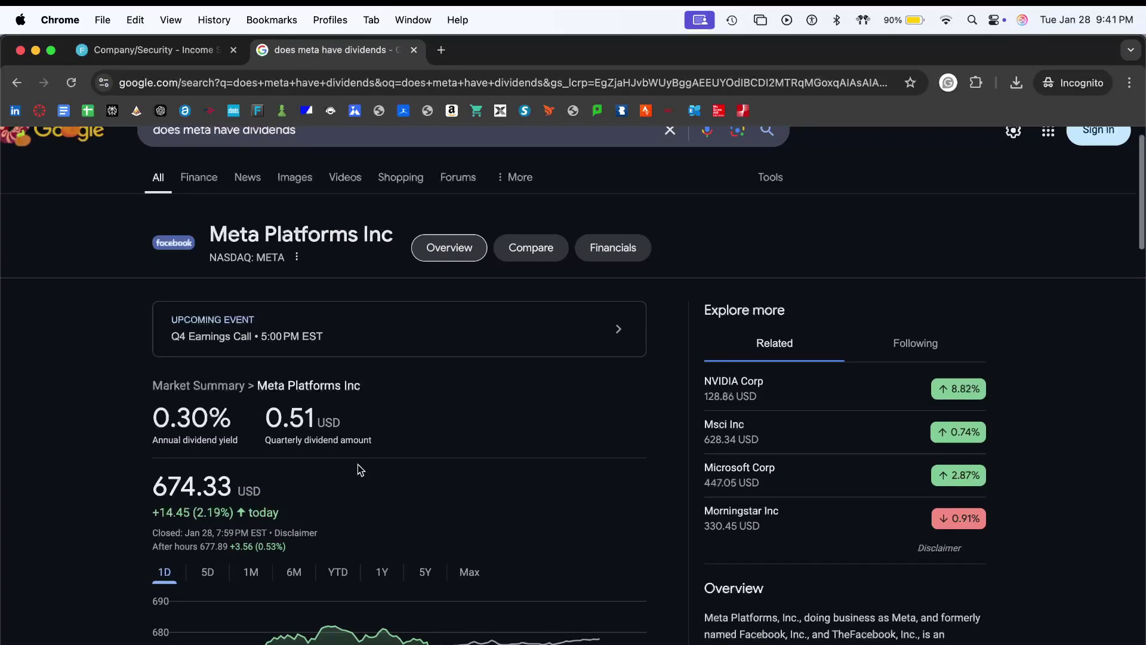
pyautogui.scroll(-1, 356, 467)
pyautogui.scroll(-4, 357, 464)
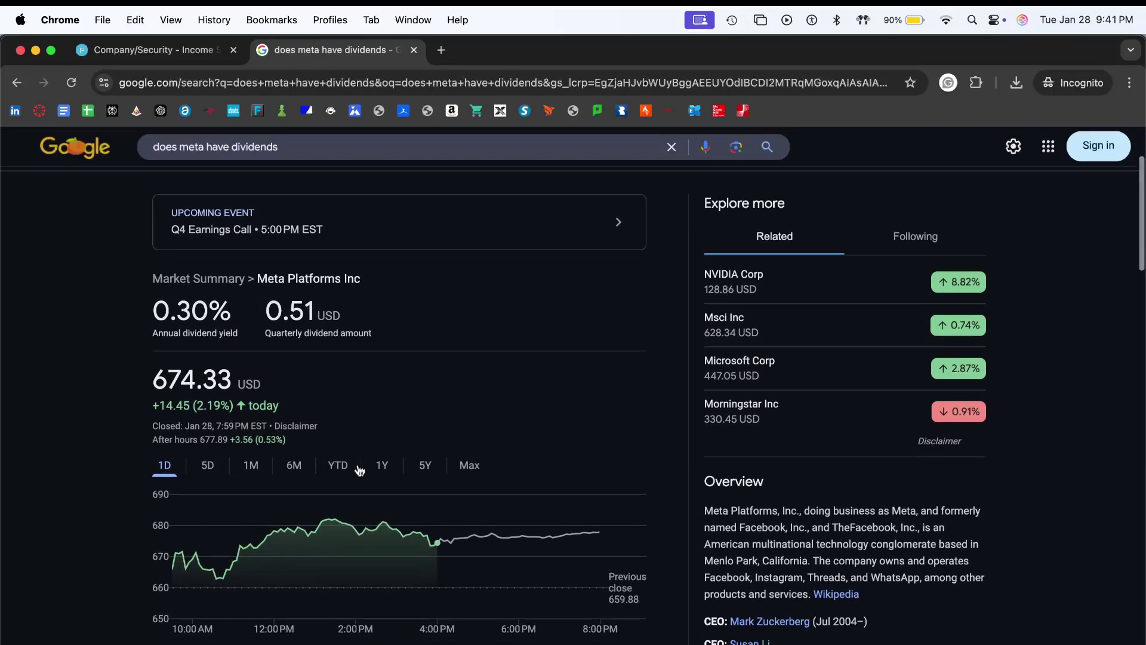
pyautogui.click(182, 49)
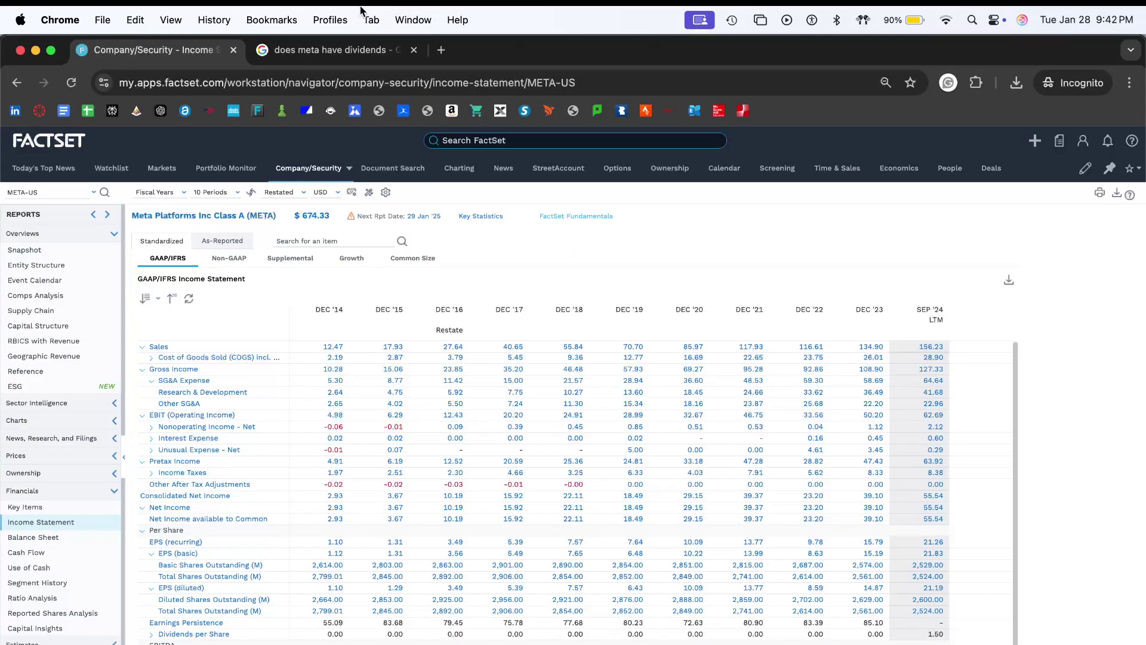
pyautogui.click(334, 51)
pyautogui.scroll(3, 265, 323)
# - Search for "yahoo finance meta" in a new tab and open Meta's historical data on Yahoo Finance
pyautogui.press('super+t')
pyautogui.write('y')
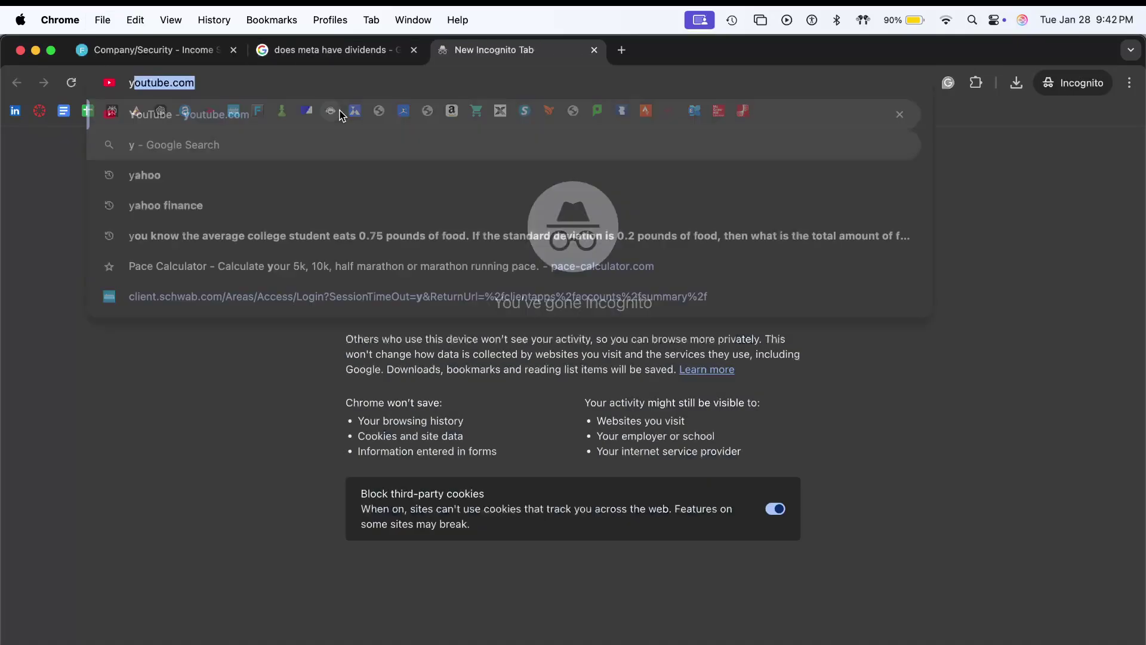
pyautogui.write('ahoo finance meta')
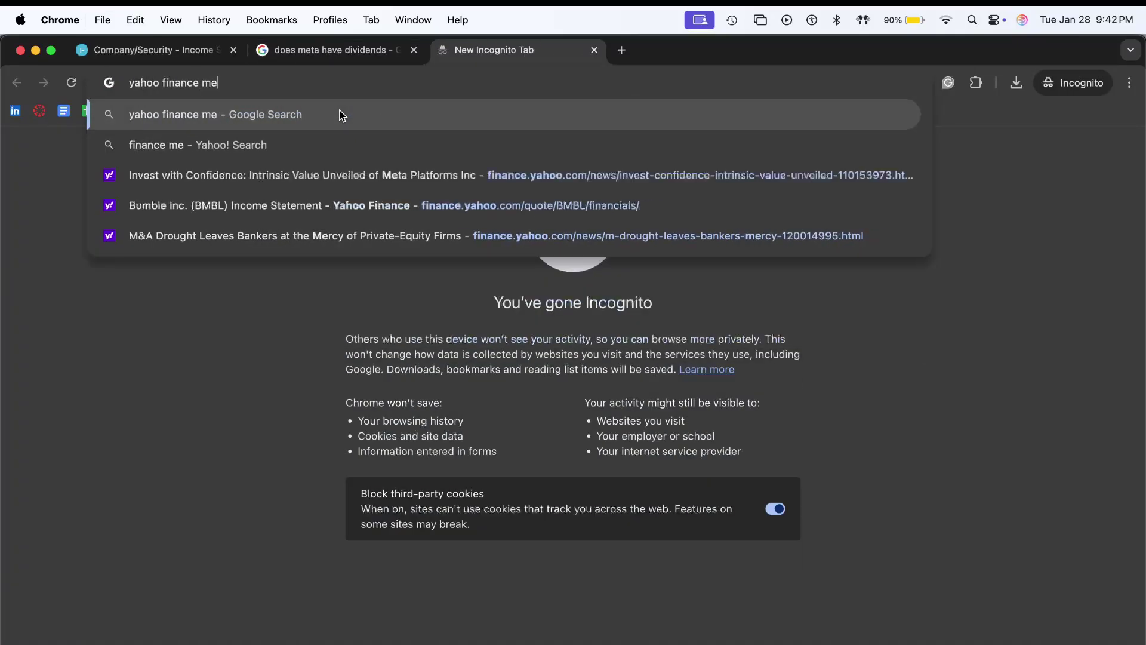
pyautogui.press('Return')
pyautogui.click(226, 275)
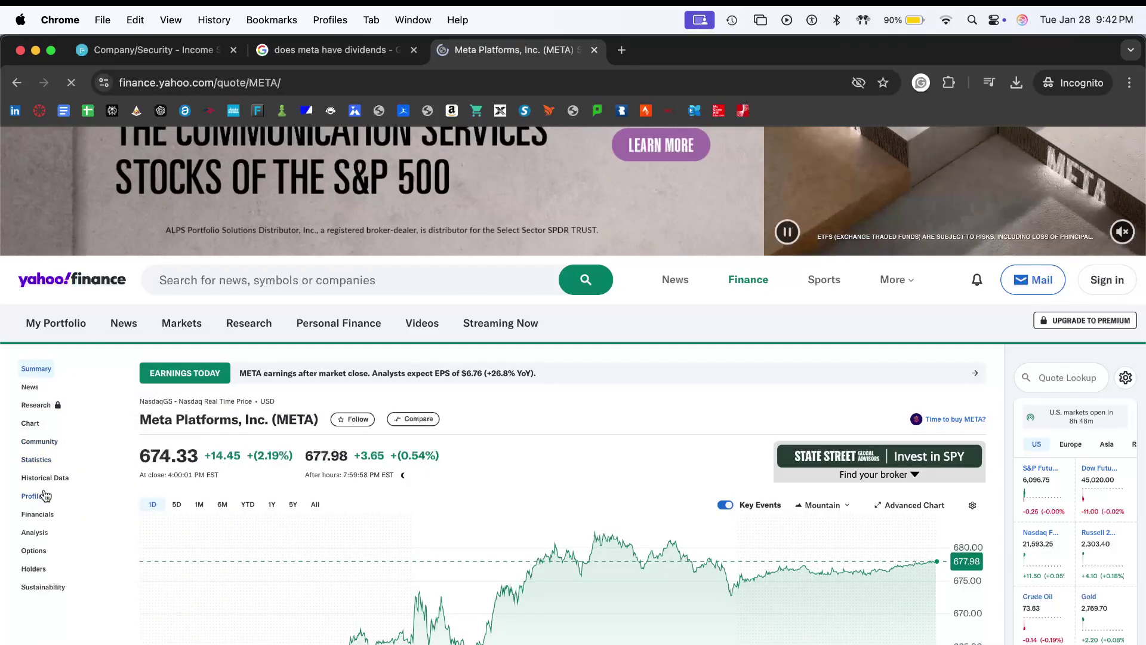
pyautogui.click(47, 477)
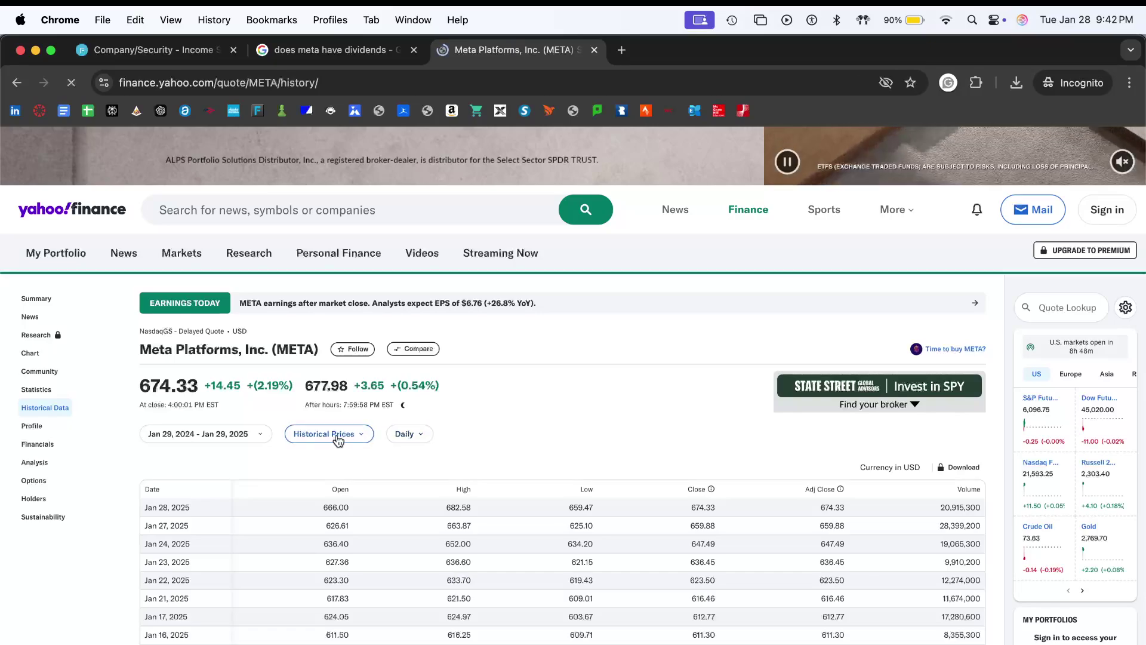
# - Check Meta's dividend history using dividends only, monthly frequency and the maximum date range, and close both research tabs
pyautogui.click(335, 434)
pyautogui.click(334, 484)
pyautogui.click(403, 434)
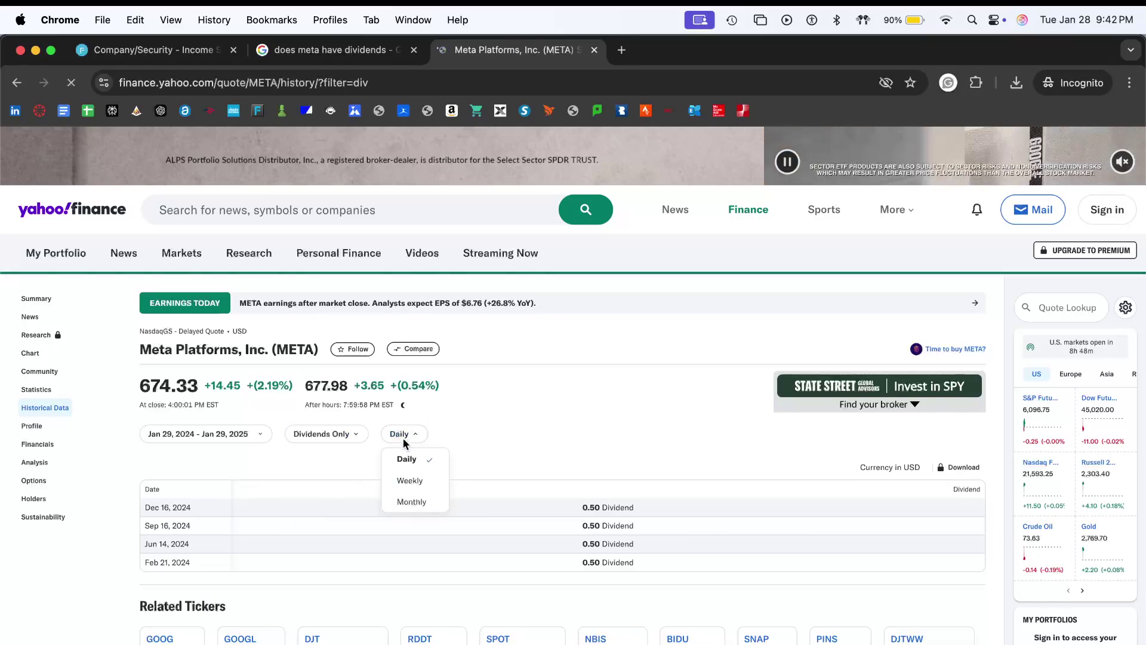
pyautogui.click(422, 505)
pyautogui.click(227, 434)
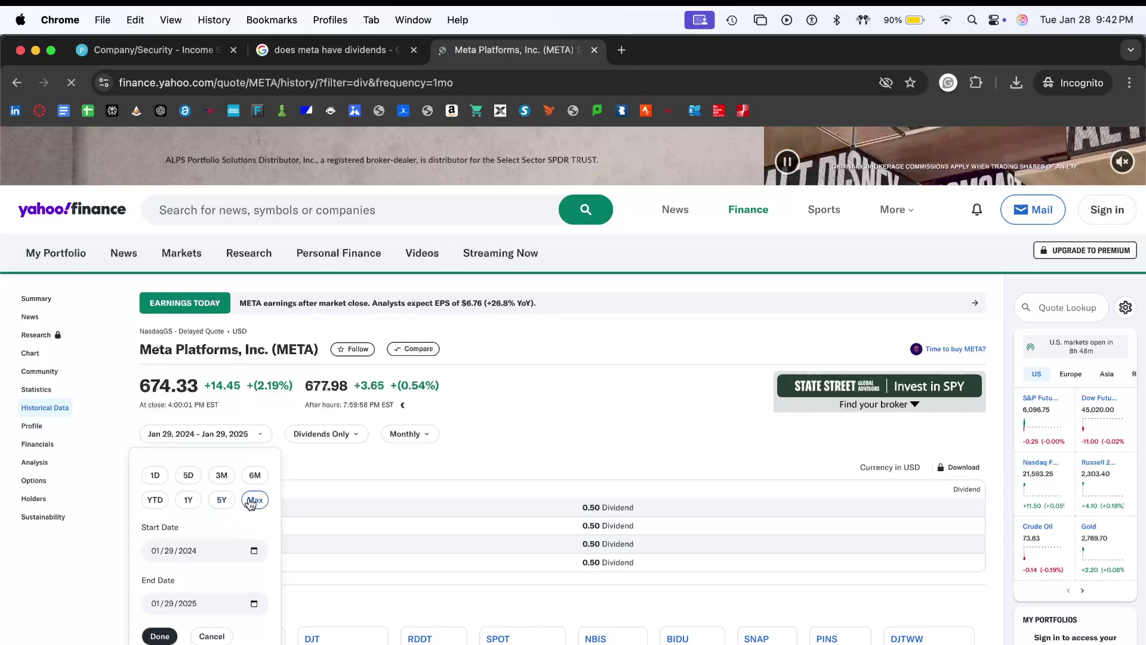
pyautogui.click(255, 500)
pyautogui.scroll(-2, 391, 487)
pyautogui.scroll(-2, 406, 456)
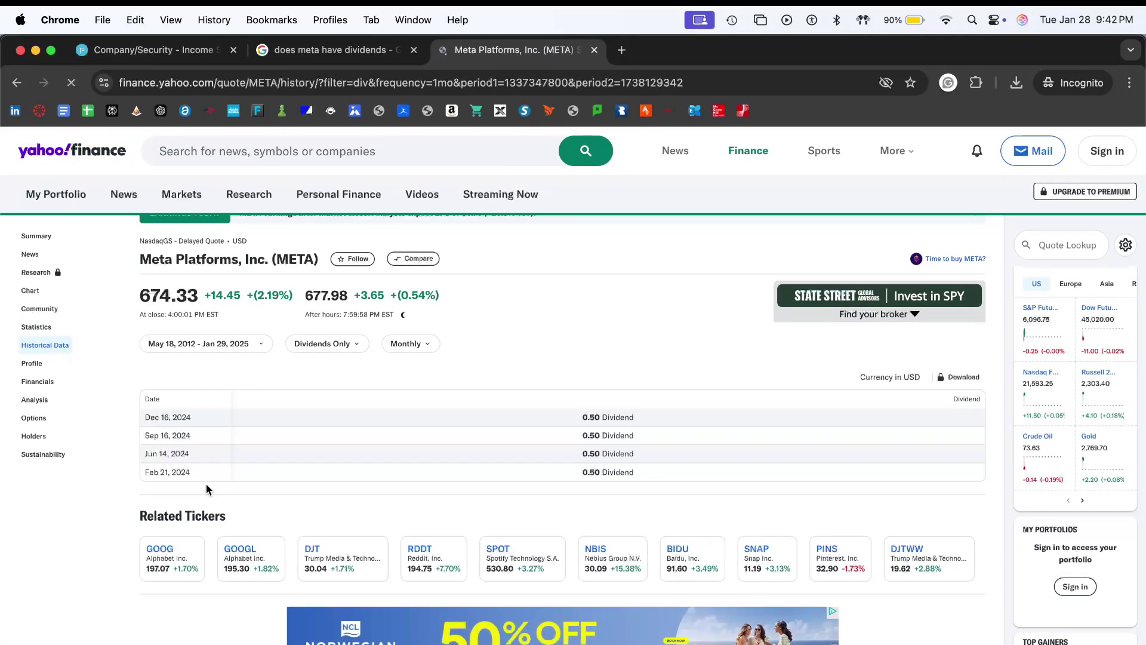
pyautogui.click(593, 49)
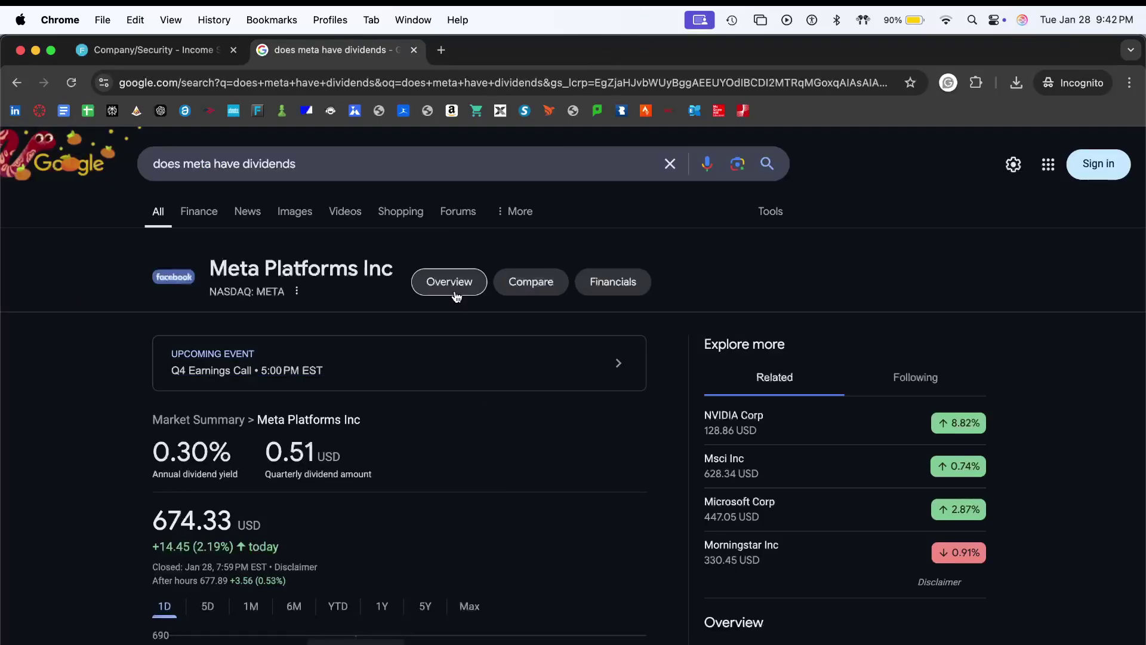
pyautogui.click(416, 49)
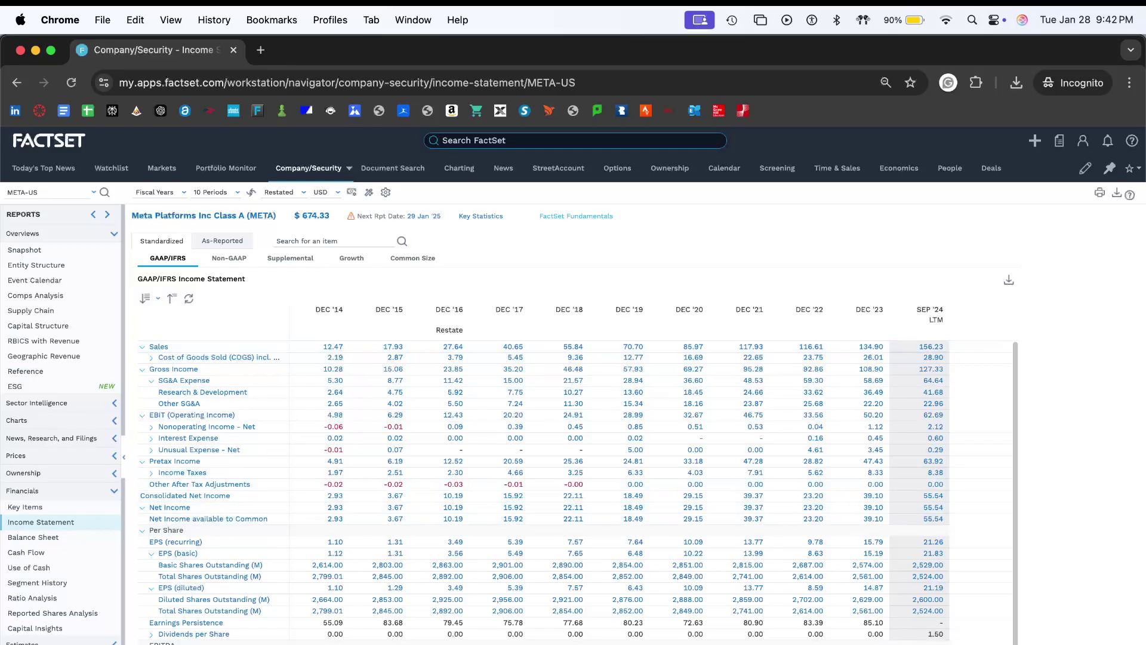
# - Switch to Excel and set the projected EPS (diluted) to 0 for 2024–2028 in M30:Q30
pyautogui.press('super+Tab')
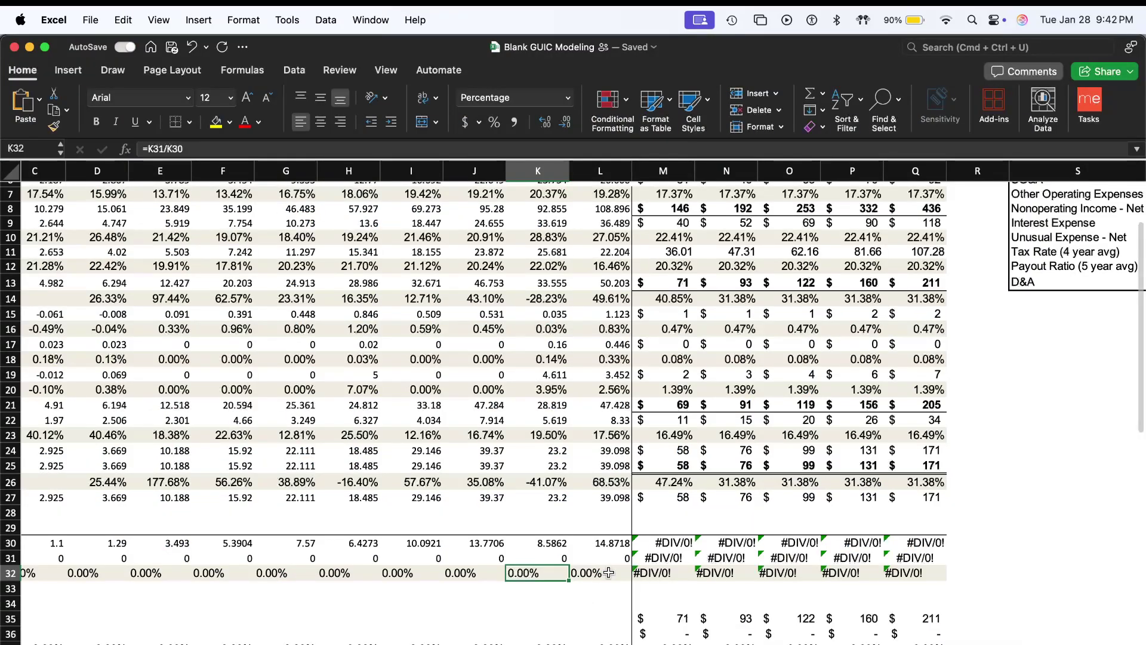
pyautogui.hscroll(-5, 612, 560)
pyautogui.scroll(3, 567, 447)
pyautogui.hscroll(8, 524, 333)
pyautogui.scroll(-1, 524, 333)
pyautogui.scroll(-3, 567, 422)
pyautogui.click(557, 517)
pyautogui.write('0')
pyautogui.press('Return')
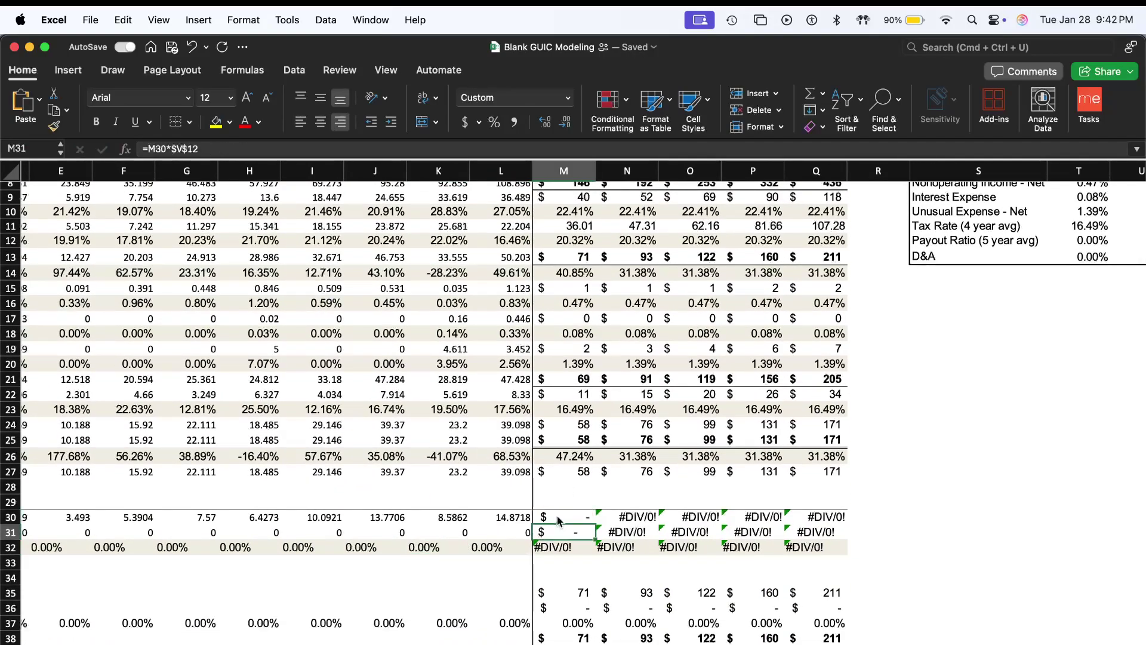
pyautogui.press('Up')
pyautogui.hotkey('shift', 'Right')
pyautogui.hotkey('shift', 'Right')
pyautogui.hotkey('shift', 'Right')
pyautogui.hotkey('shift', 'Right')
pyautogui.hotkey('ctrl', 'r')
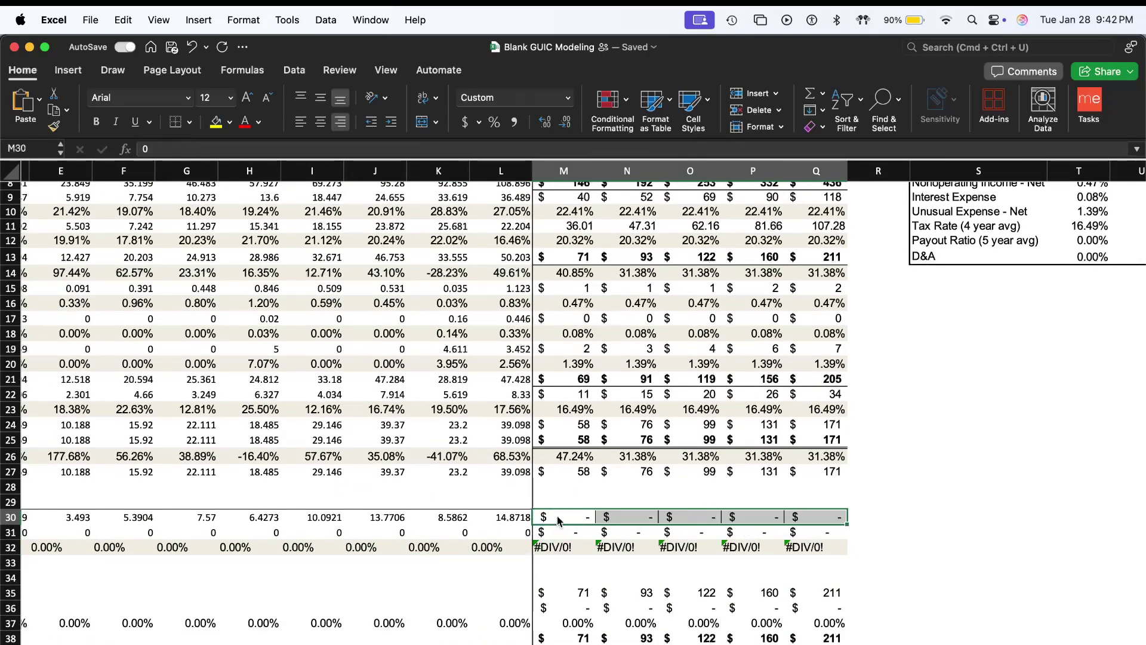
# - Try to fill the 2023 Pay Out Ratio formula in L32 across the projected years M32:Q32
pyautogui.press('Down')
pyautogui.press('Down')
pyautogui.press('Down')
pyautogui.press('Up')
pyautogui.press('Left')
pyautogui.hotkey('shift', 'Right')
pyautogui.hotkey('shift', 'Right')
pyautogui.hotkey('shift', 'Right')
pyautogui.hotkey('shift', 'Right')
pyautogui.hotkey('shift', 'Right')
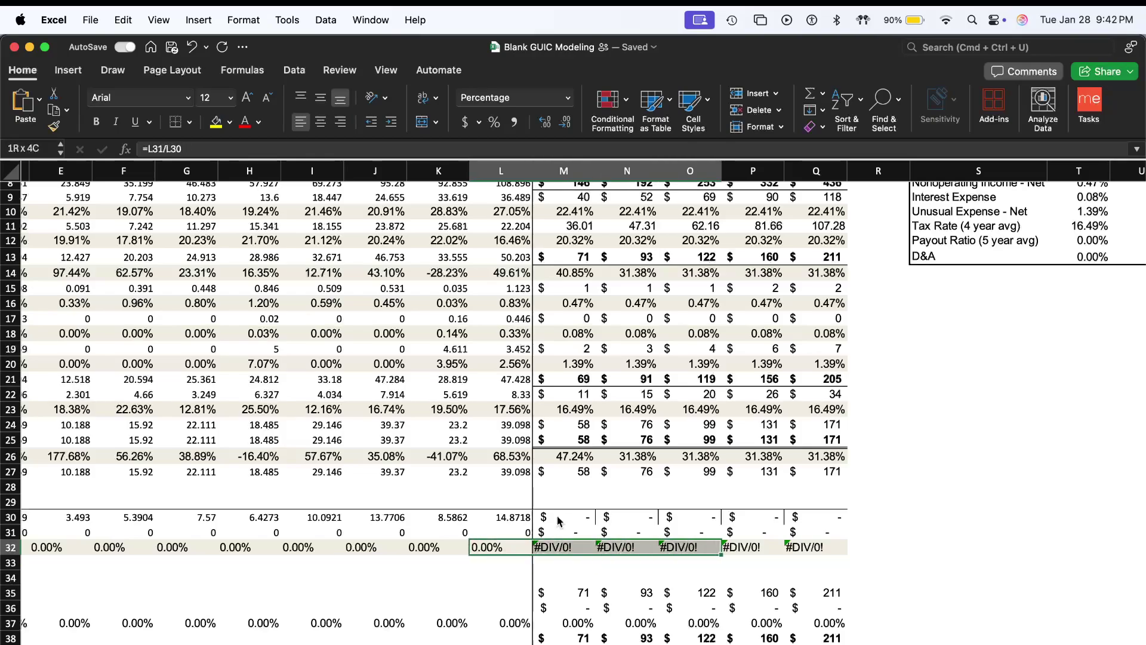
pyautogui.hotkey('ctrl', 'r')
# - Set the projected Pay Out Ratio to 0% for 2024–2028 in M32:Q32
pyautogui.press('Right')
pyautogui.write('0')
pyautogui.press('Return')
pyautogui.press('Up')
pyautogui.hotkey('shift', 'Right')
pyautogui.hotkey('shift', 'Right')
pyautogui.hotkey('shift', 'Right')
pyautogui.hotkey('shift', 'Right')
pyautogui.hotkey('ctrl', 'r')
pyautogui.press('Down')
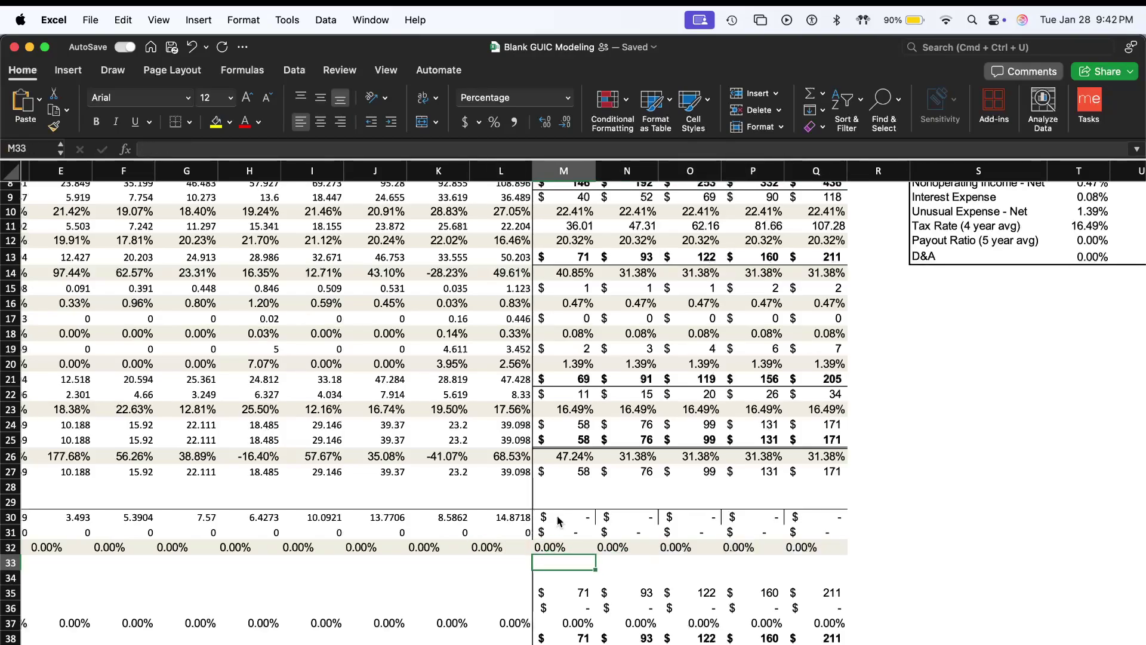
# - Review the model's historical and projected columns from Sales down to the EBITDA section
pyautogui.scroll(10, 559, 521)
pyautogui.hscroll(-2, 559, 521)
pyautogui.hscroll(1, 557, 517)
pyautogui.scroll(-3, 557, 517)
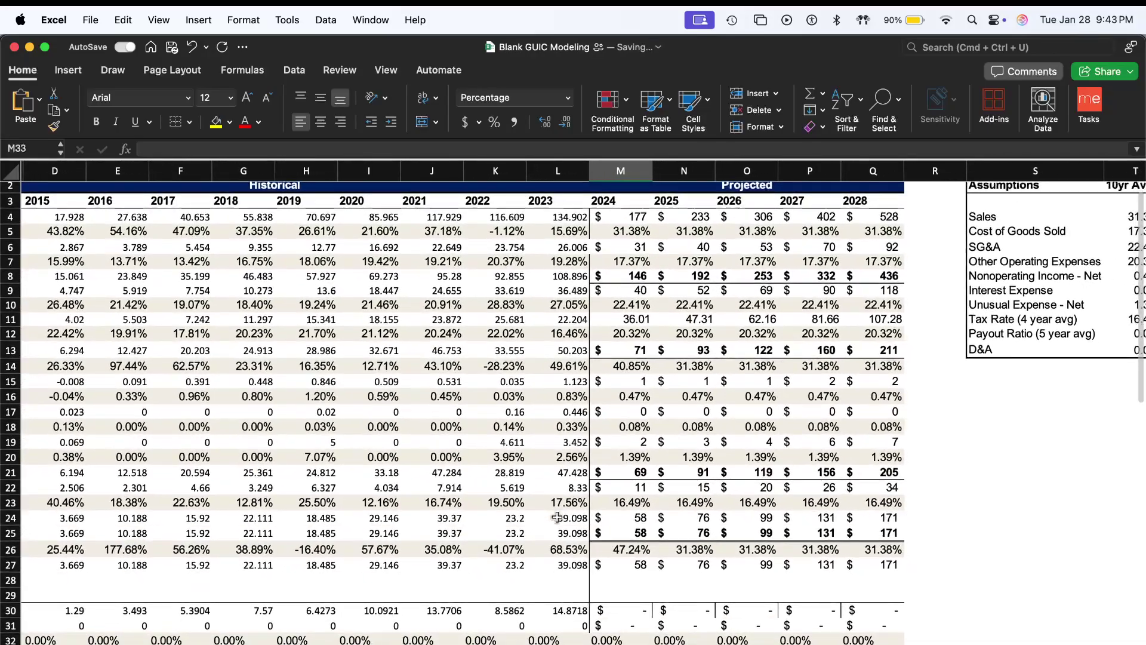
pyautogui.hscroll(-2, 557, 518)
pyautogui.scroll(3, 558, 516)
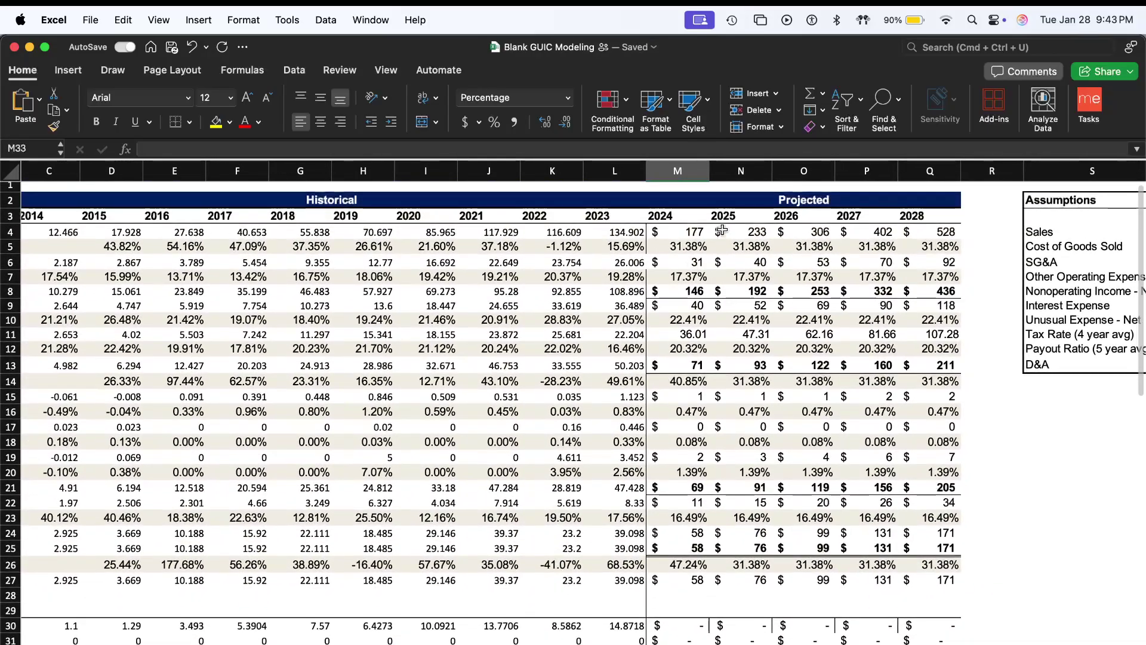
pyautogui.scroll(-8, 721, 230)
pyautogui.hscroll(-2, 722, 231)
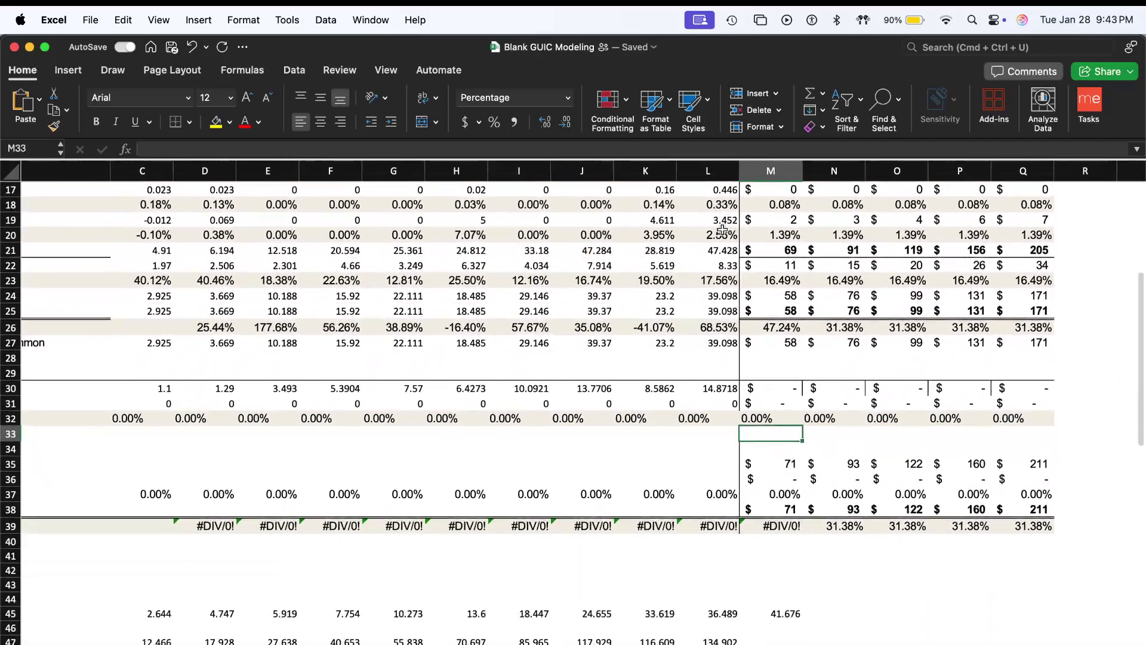
pyautogui.hscroll(-1, 722, 230)
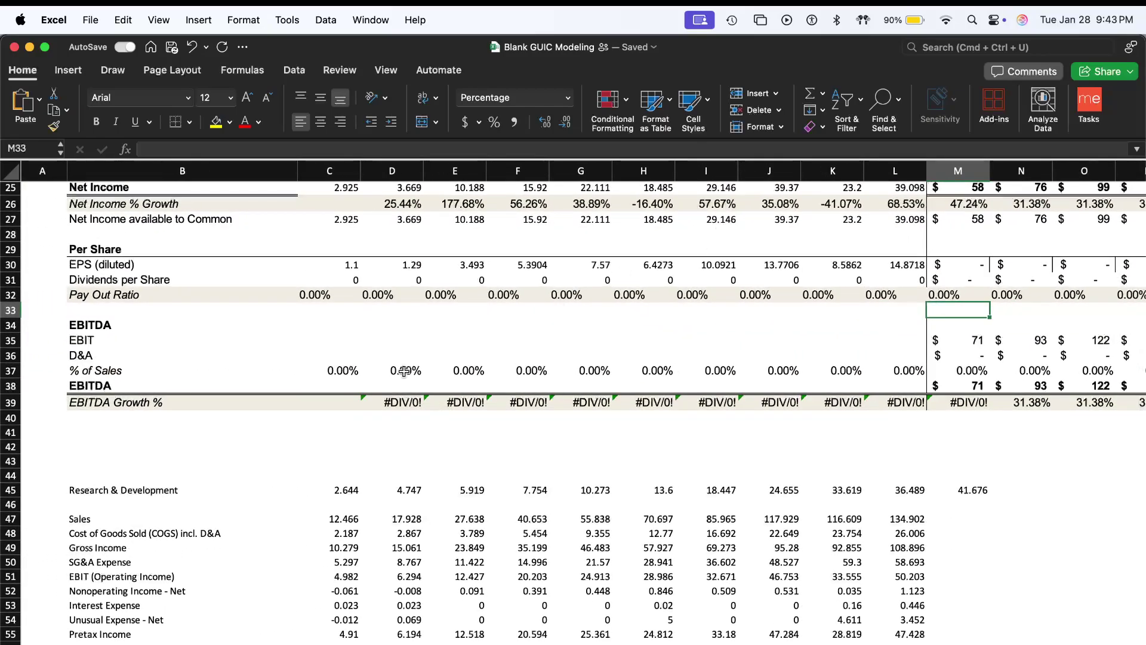
# - Copy the historical EBITDA, EBIT and Depreciation & Amortization Expense figures from C71:L73 into the model's EBITDA section at C34:L36
pyautogui.scroll(3, 404, 371)
pyautogui.click(341, 360)
pyautogui.scroll(-6, 339, 376)
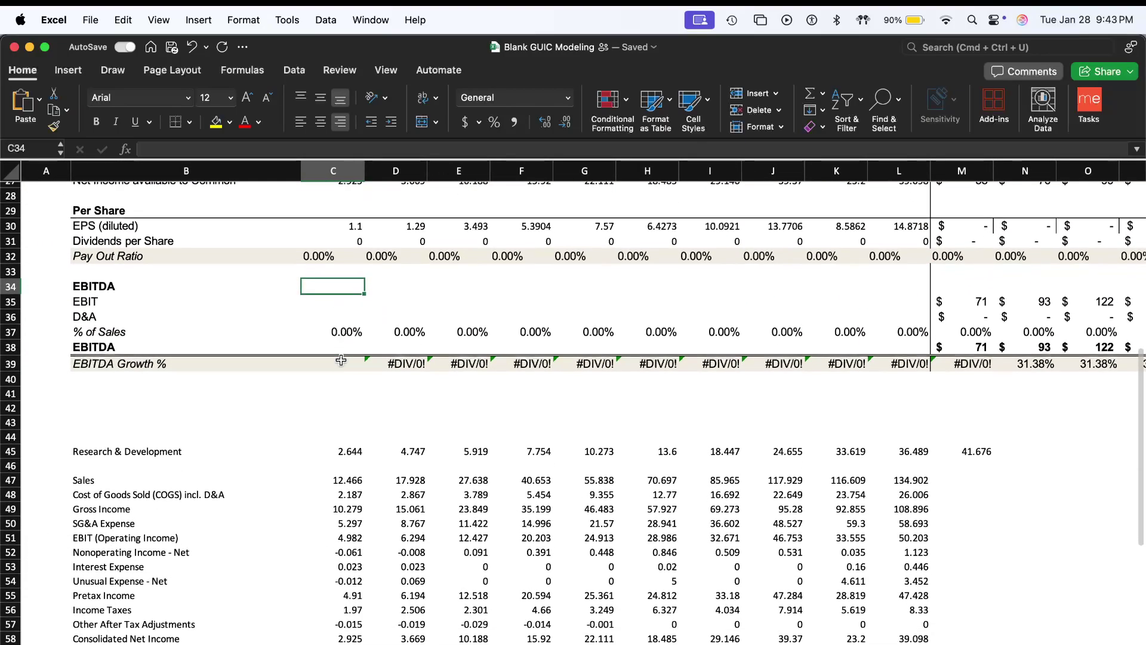
pyautogui.scroll(-3, 280, 594)
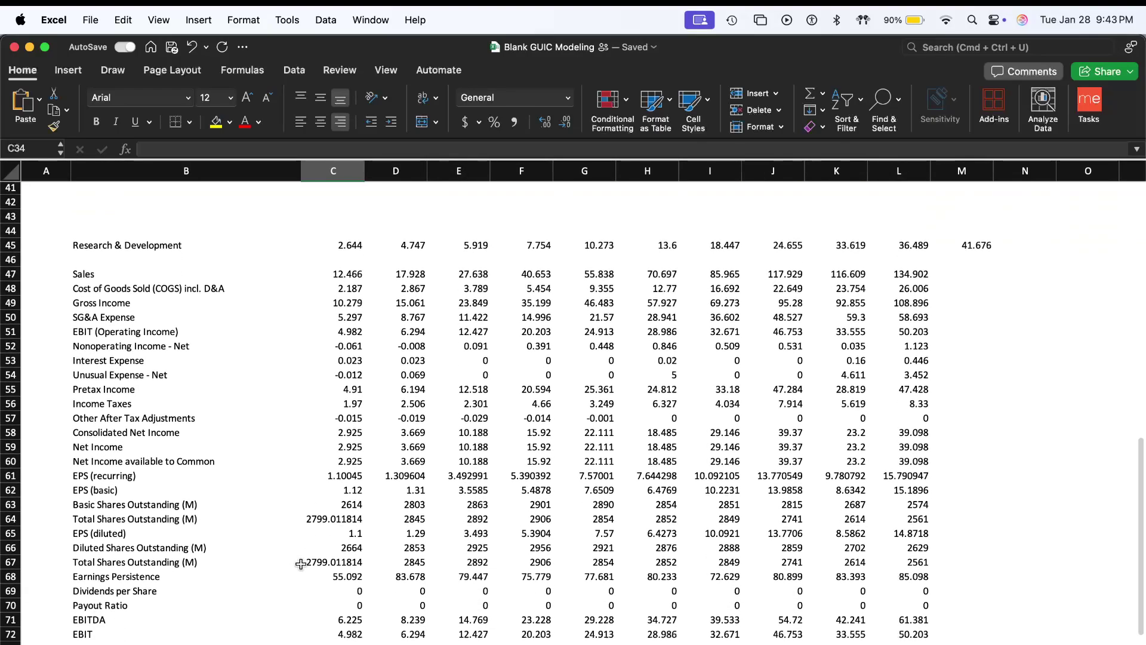
pyautogui.click(336, 618)
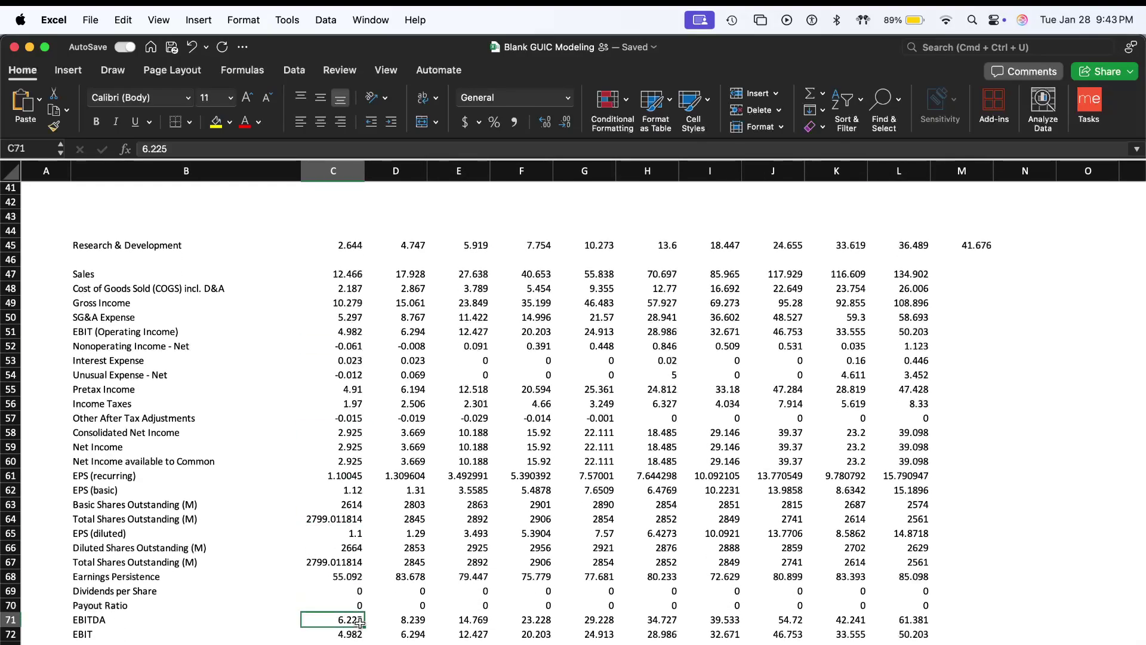
pyautogui.scroll(-1, 411, 637)
pyautogui.scroll(8, 411, 639)
pyautogui.scroll(-8, 411, 639)
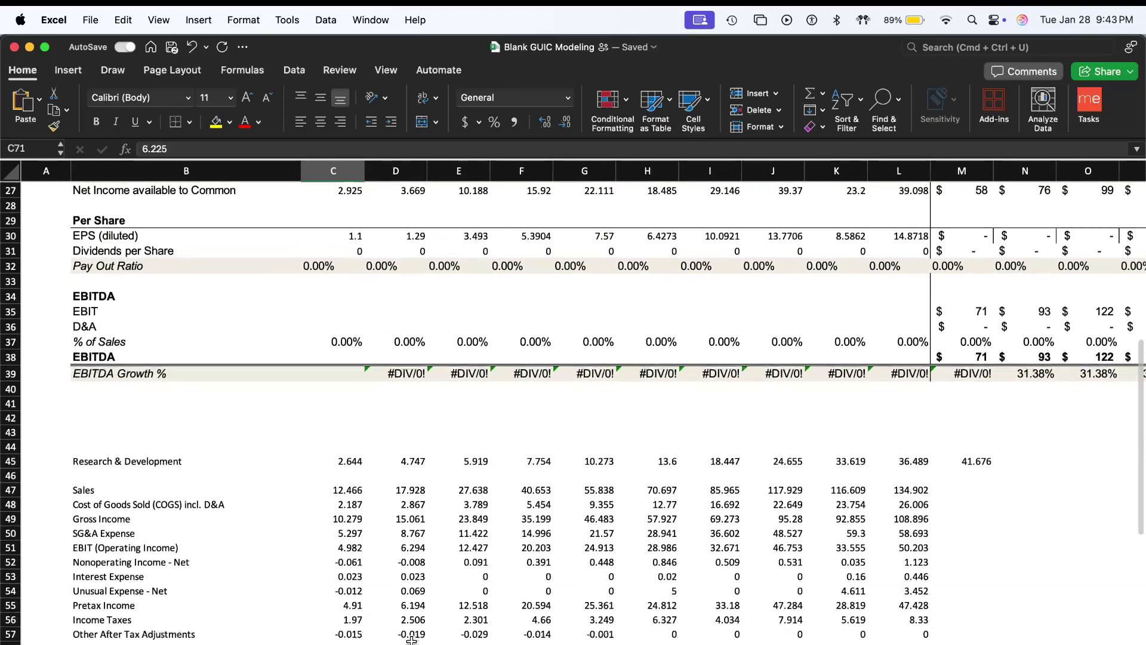
pyautogui.scroll(-1, 411, 640)
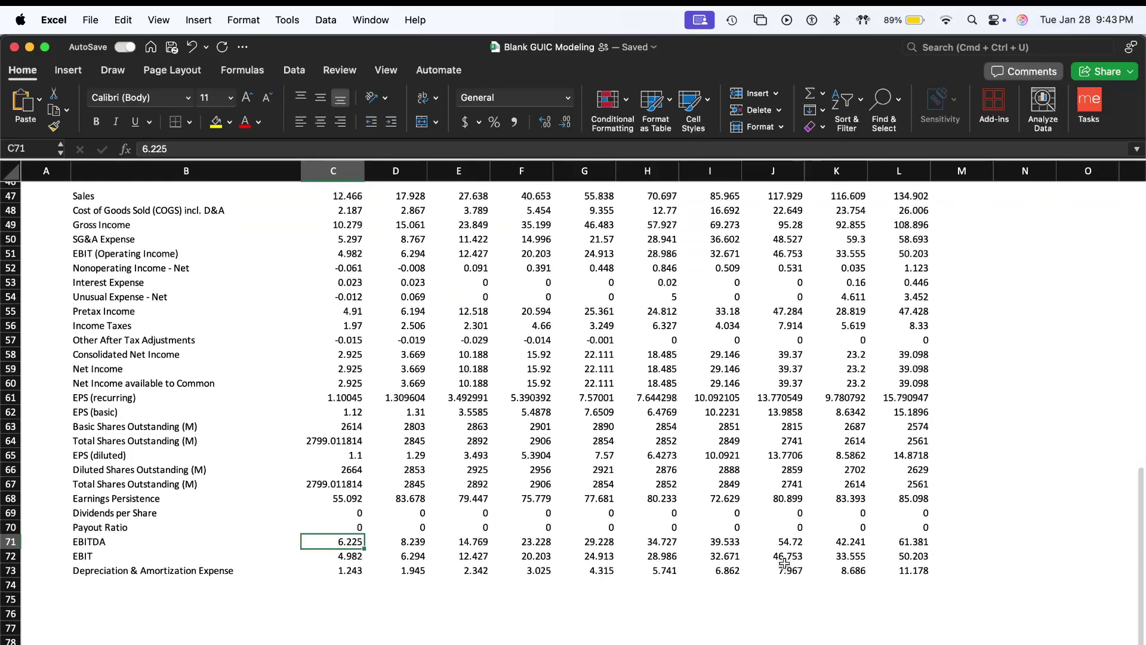
pyautogui.keyDown('shift'); pyautogui.click(904, 564); pyautogui.keyUp('shift')
pyautogui.press('super+c')
pyautogui.scroll(7, 693, 539)
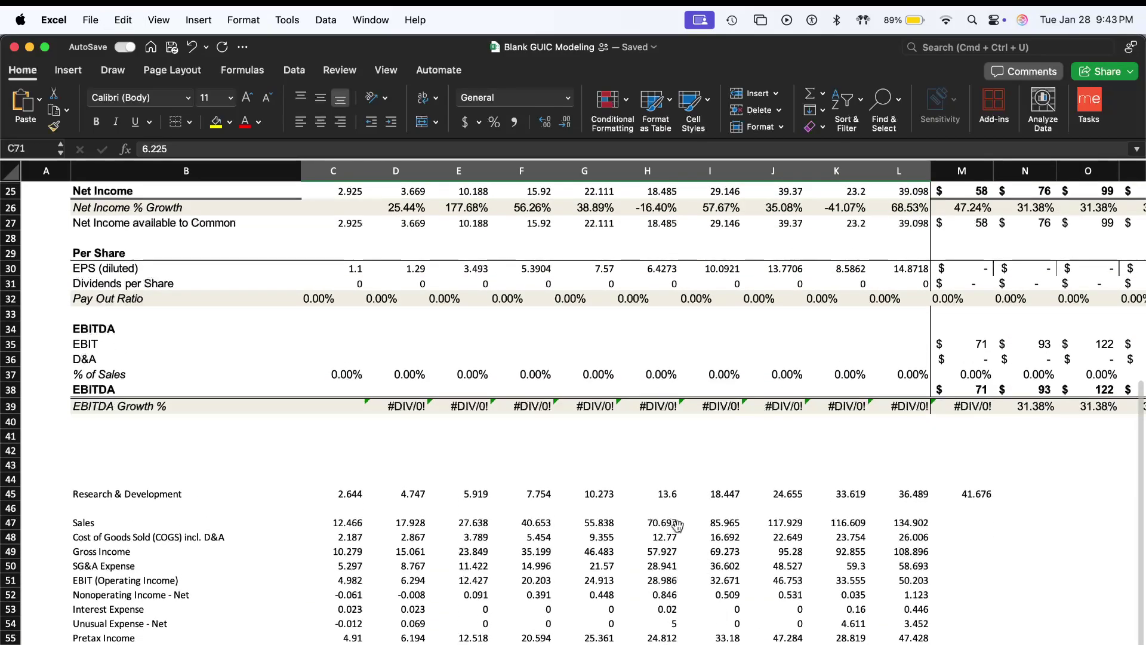
pyautogui.click(321, 328)
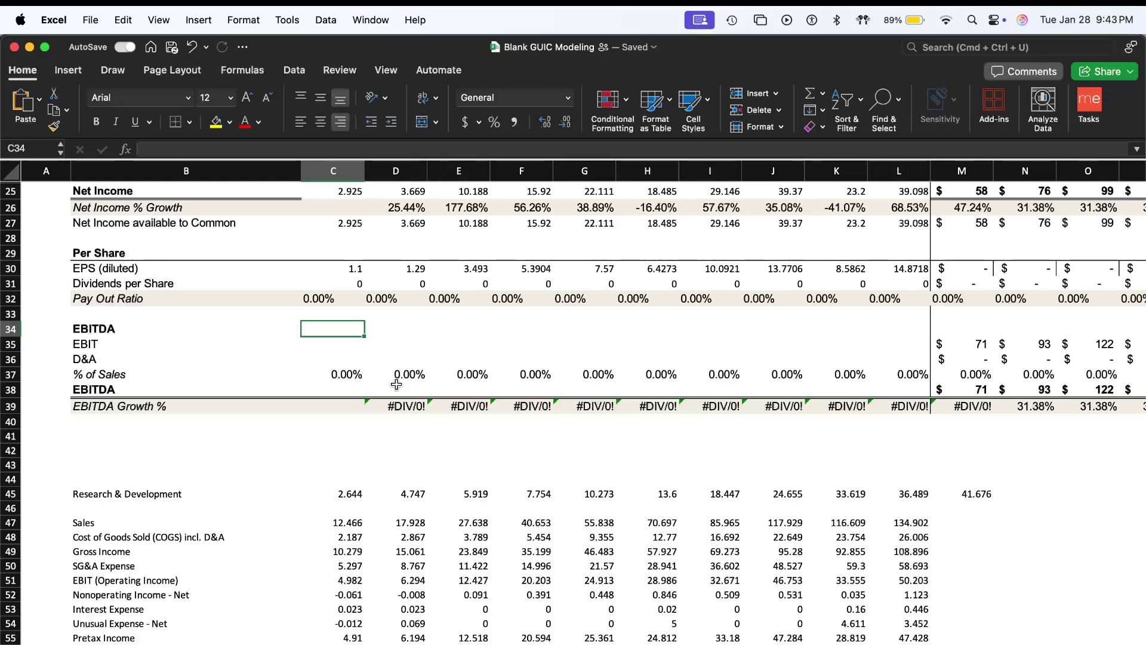
pyautogui.press('super+v')
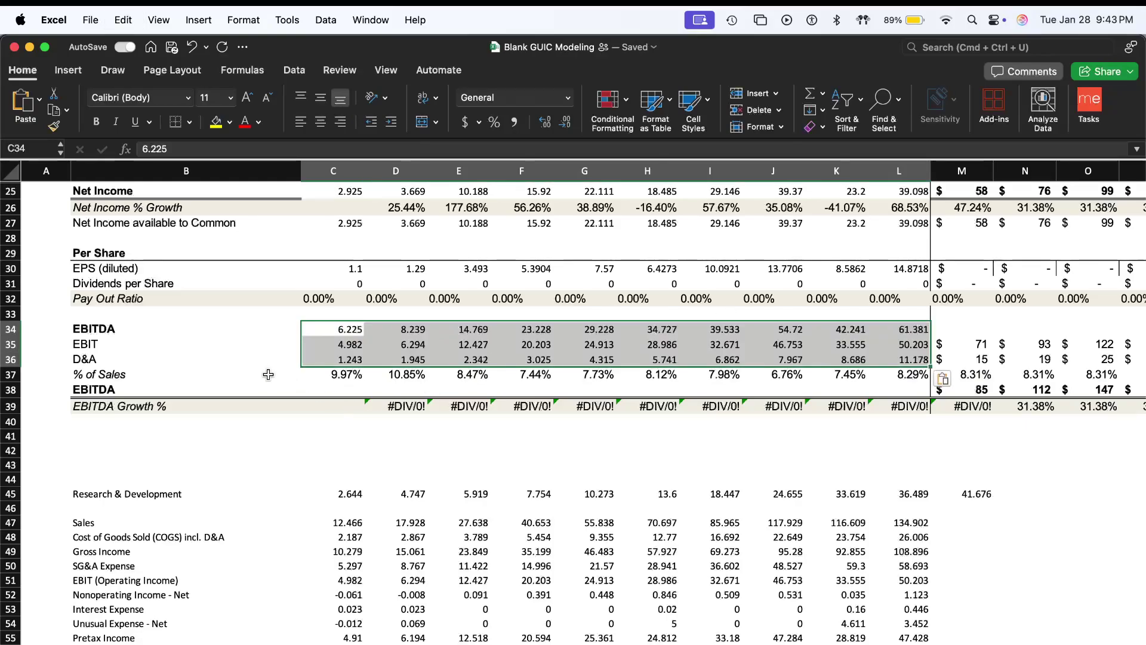
# - Copy the historical EBITDA figures from C34:L34 into the EBITDA total row at C38:L38
pyautogui.click(335, 388)
pyautogui.scroll(-4, 334, 388)
pyautogui.scroll(3, 334, 358)
pyautogui.click(330, 264)
pyautogui.press('shift+super+Right')
pyautogui.press('super+c')
pyautogui.press('Down')
pyautogui.press('Down')
pyautogui.press('Down')
pyautogui.press('Down')
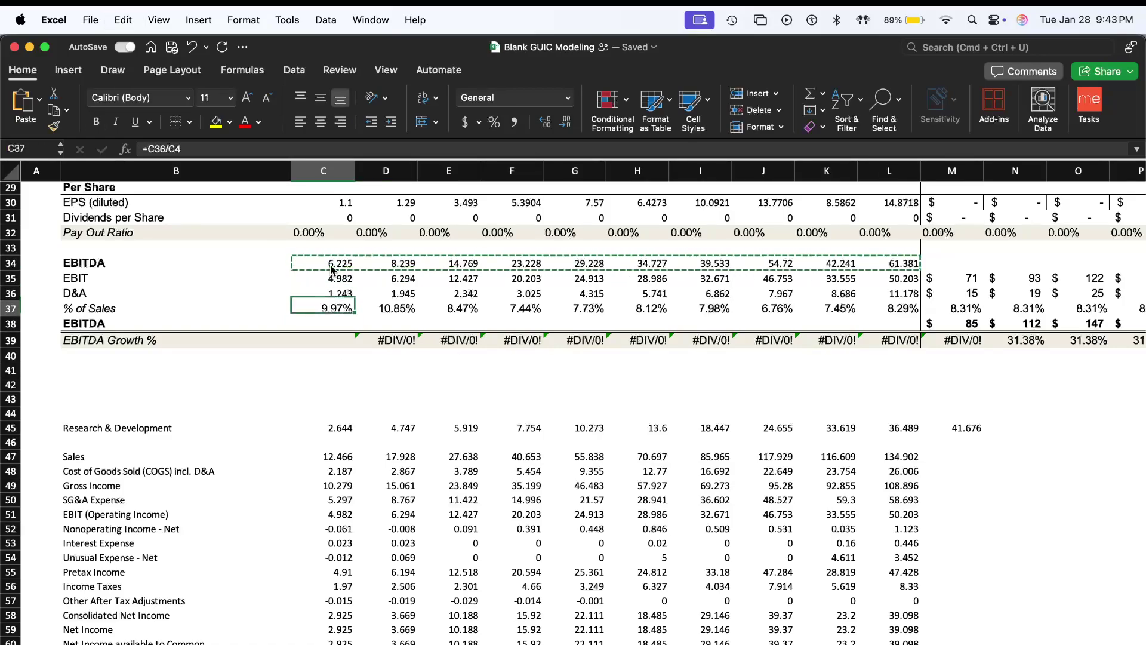
pyautogui.press('super+v')
pyautogui.press('Down')
pyautogui.press('Down')
pyautogui.press('Down')
pyautogui.press('Up')
pyautogui.press('Up')
pyautogui.press('Up')
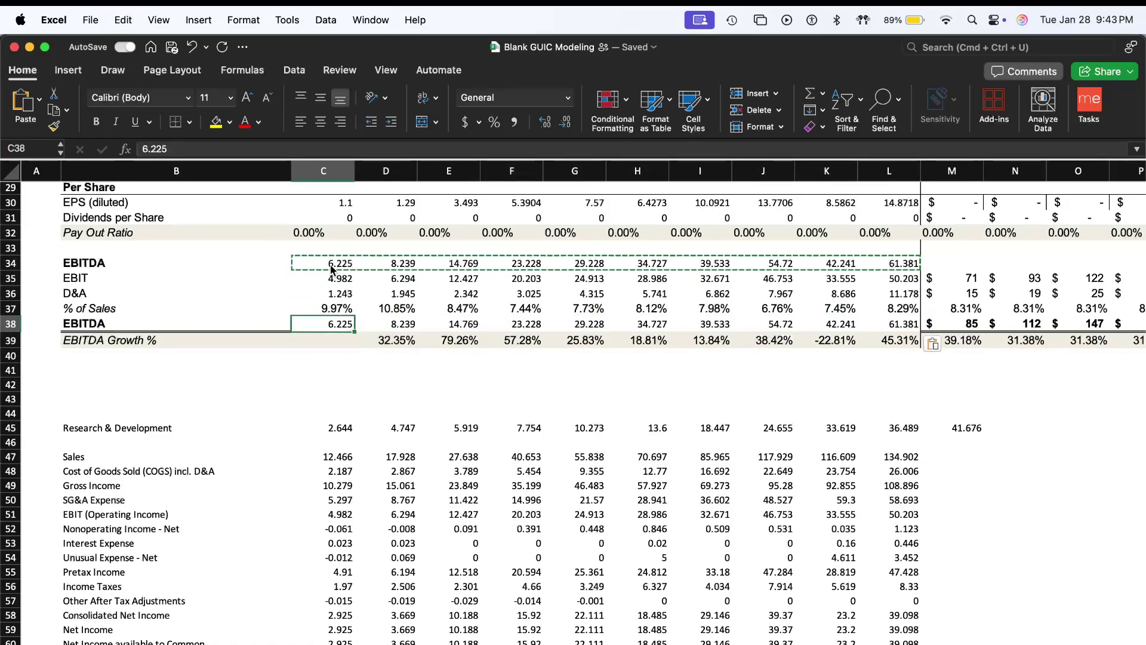
pyautogui.scroll(-5, 333, 269)
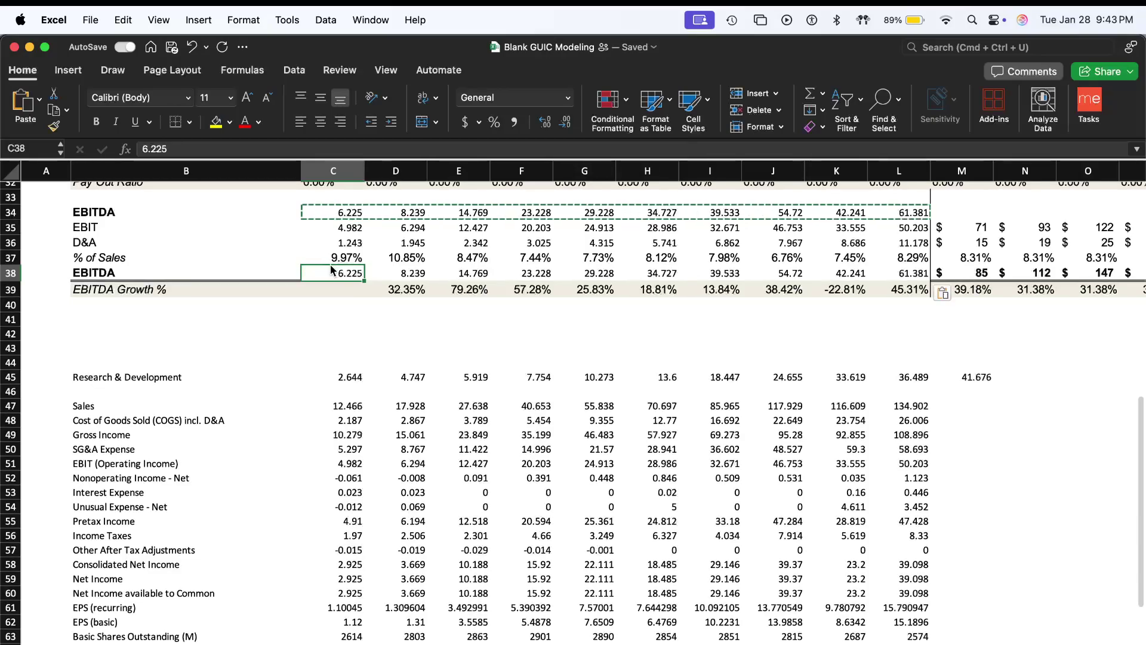
pyautogui.scroll(1, 330, 264)
pyautogui.press('Escape')
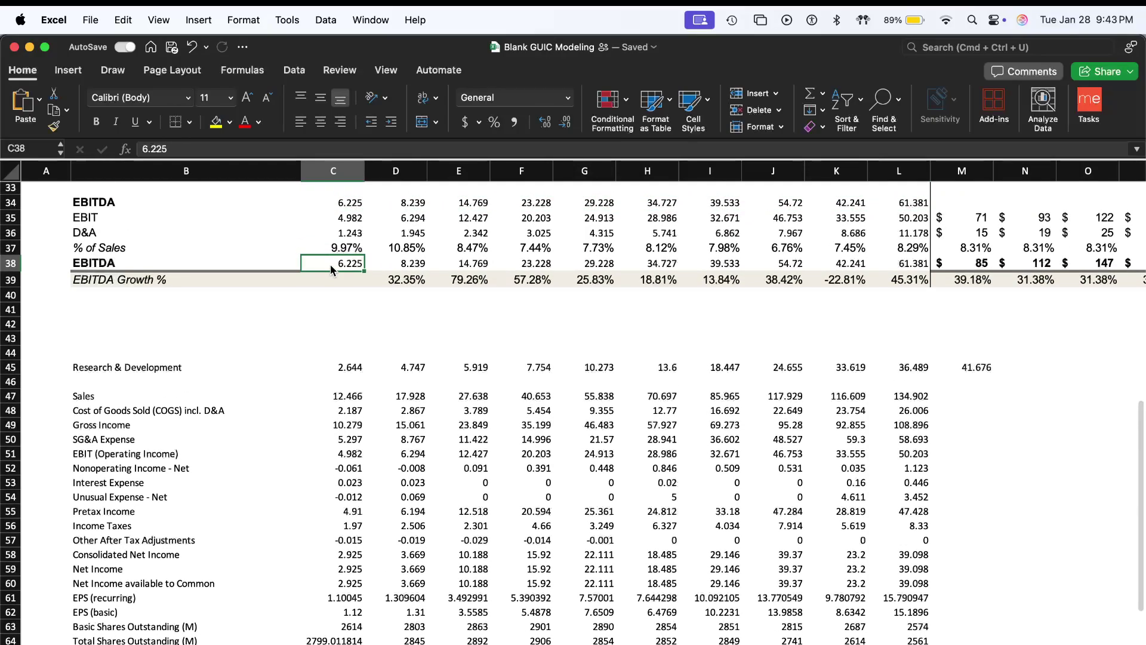
# - Delete the leftover source data block below the model, from Research & Development in row 45 through row 73
pyautogui.scroll(-5, 414, 325)
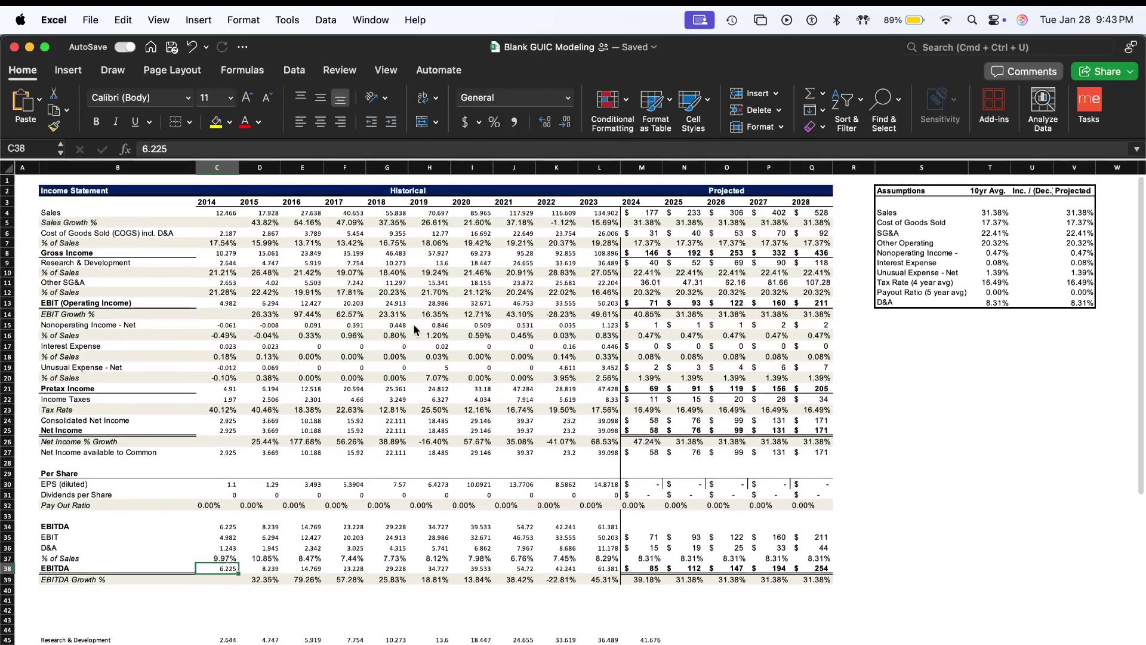
pyautogui.scroll(-3, 416, 330)
pyautogui.scroll(-1, 416, 331)
pyautogui.click(106, 490)
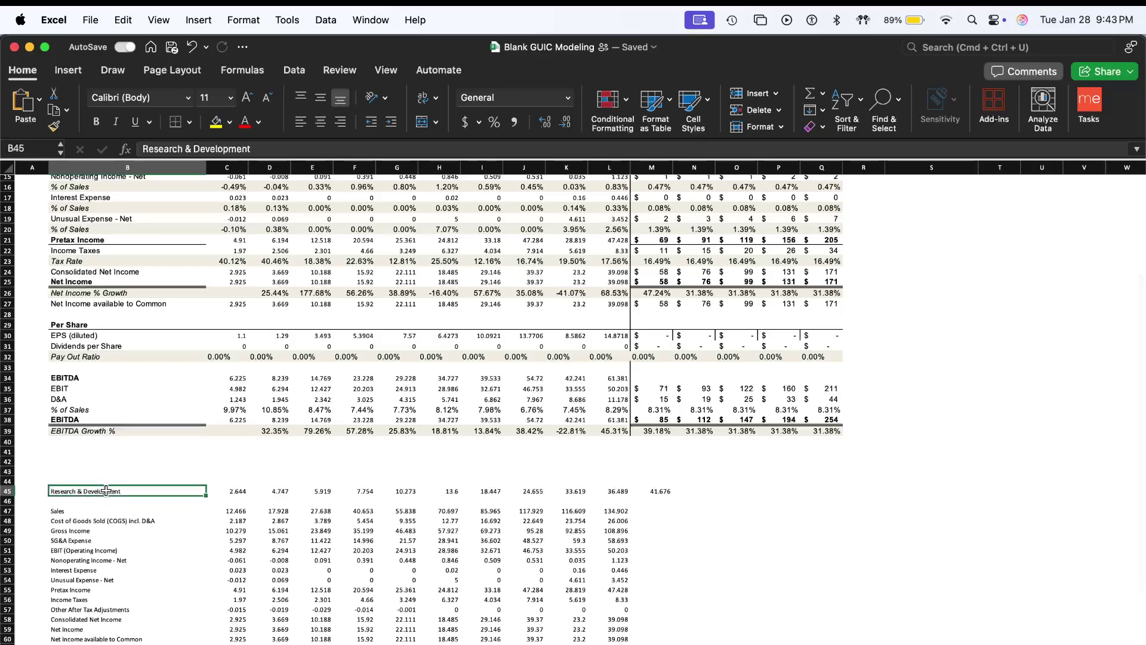
pyautogui.hotkey('ctrl', 'shift', 'Right')
pyautogui.hotkey('shift', 'Down')
pyautogui.hotkey('shift', 'Down')
pyautogui.hotkey('shift', 'Down')
pyautogui.hotkey('ctrl', 'shift', 'Down')
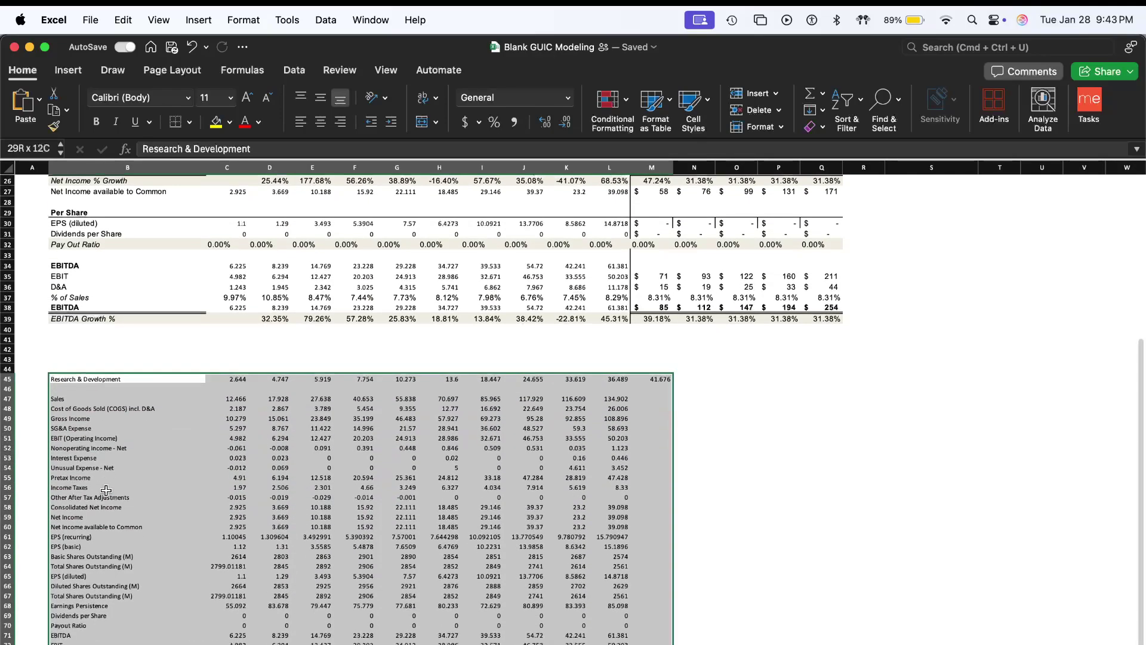
pyautogui.press('Delete')
pyautogui.scroll(10, 106, 489)
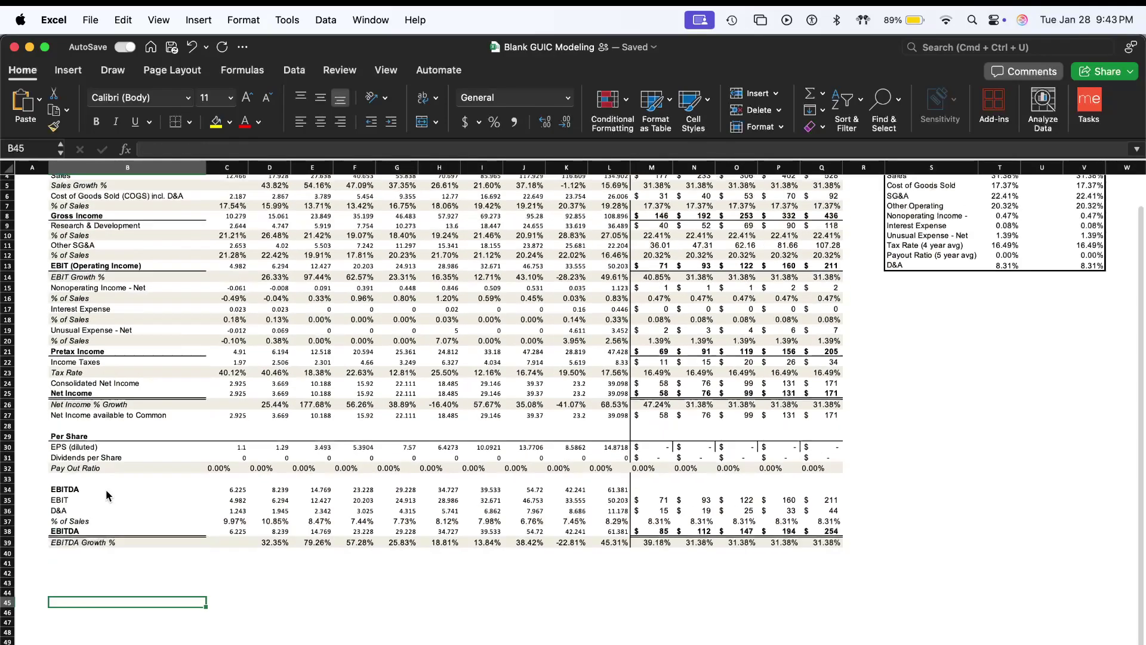
# - Widen column U in the Assumptions table so the full Inc. / (Dec.) heading fits
pyautogui.moveTo(1044, 213); pyautogui.dragTo(1042, 303)
pyautogui.click(989, 294)
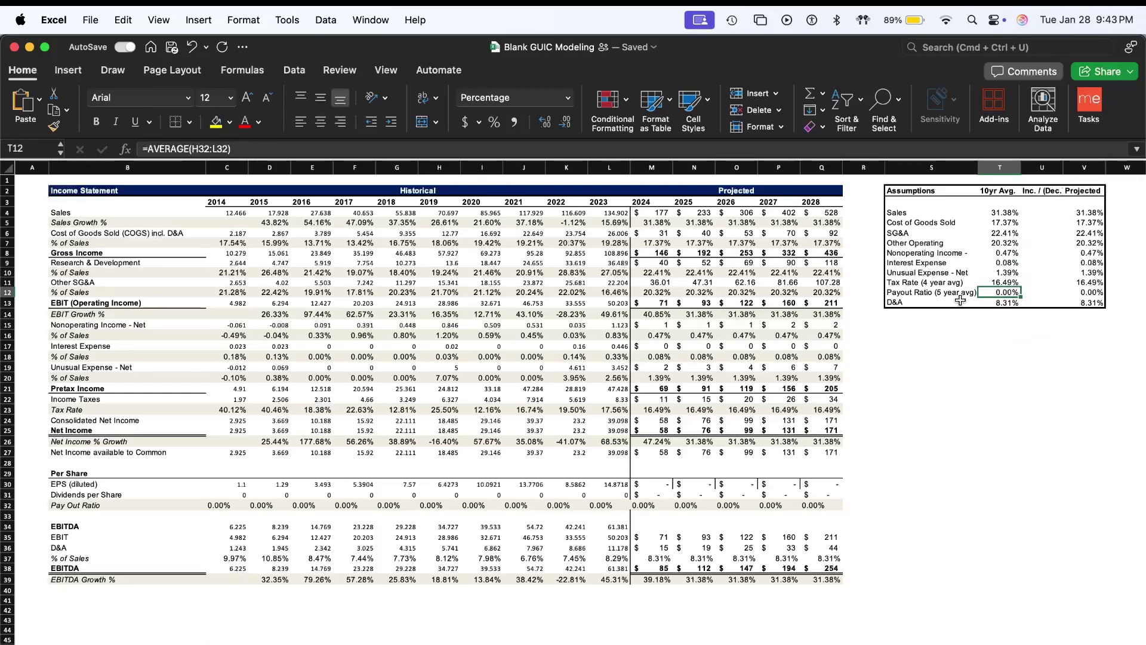
pyautogui.click(1034, 293)
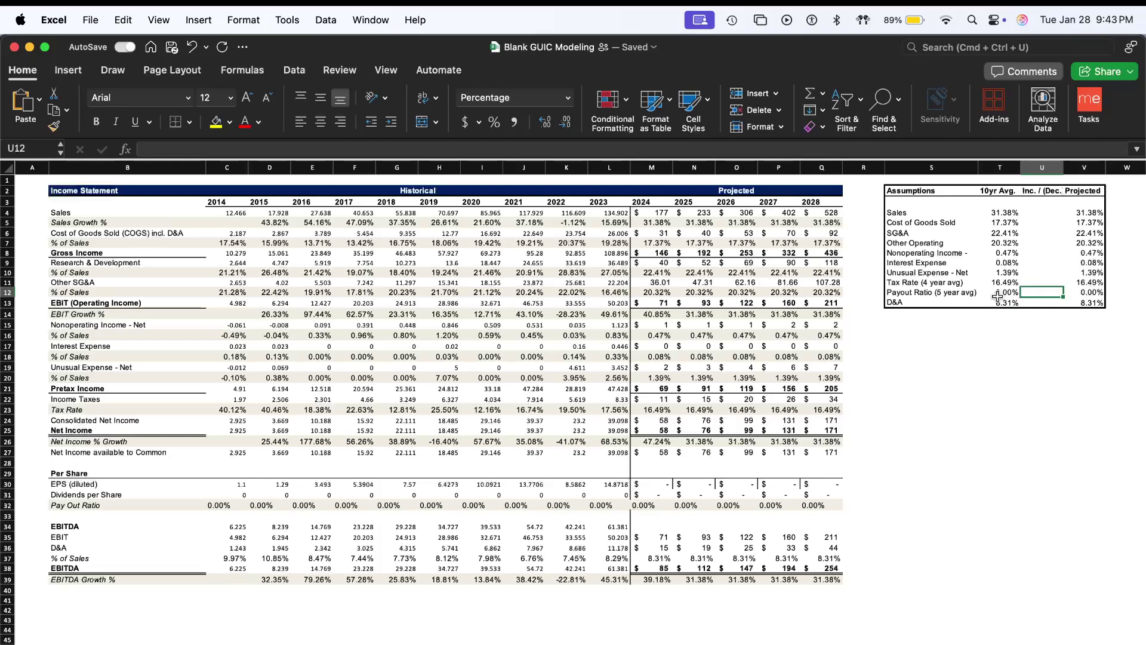
pyautogui.moveTo(1064, 173); pyautogui.dragTo(1068, 173)
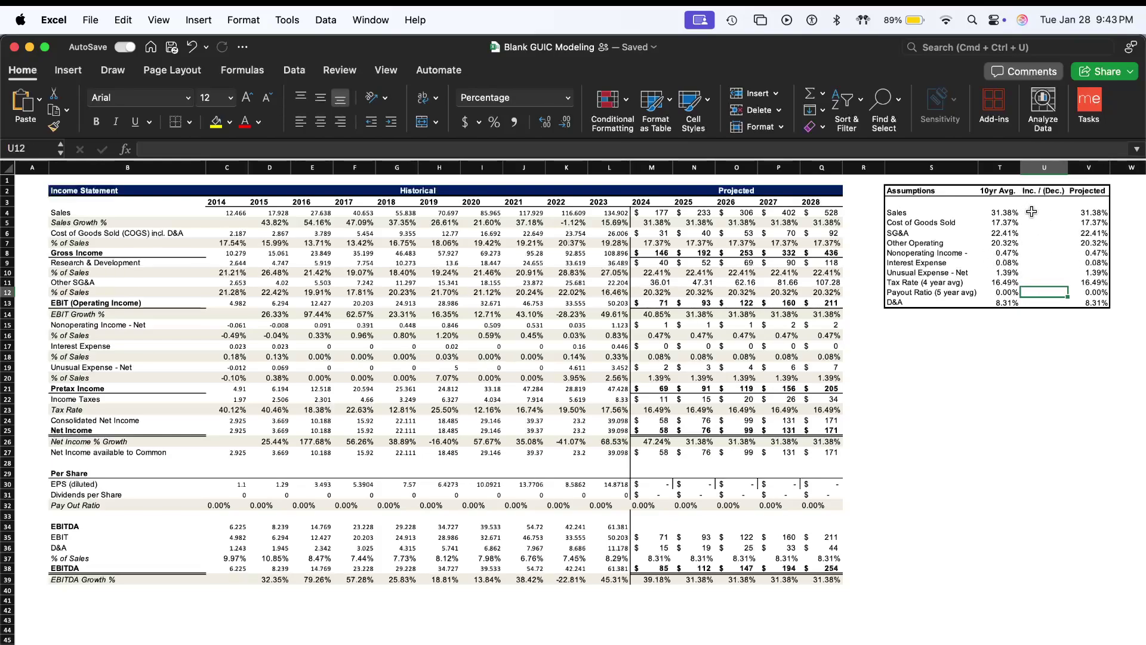
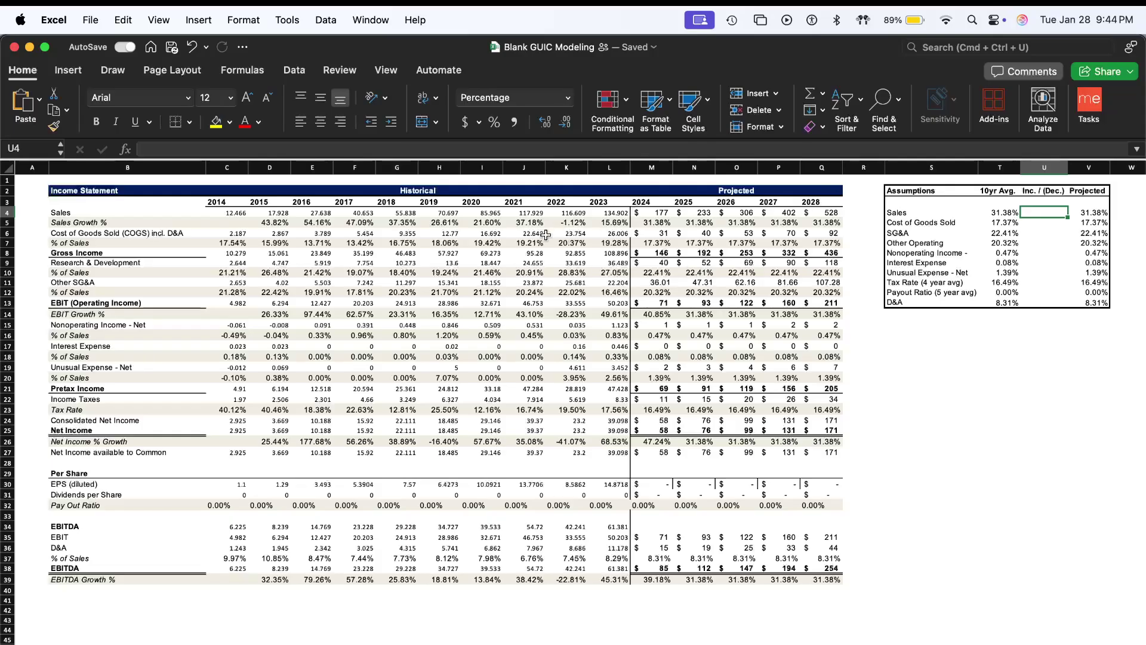
# - Review the historical and projected income statement columns alongside the Assumptions table
pyautogui.scroll(5, 546, 234)
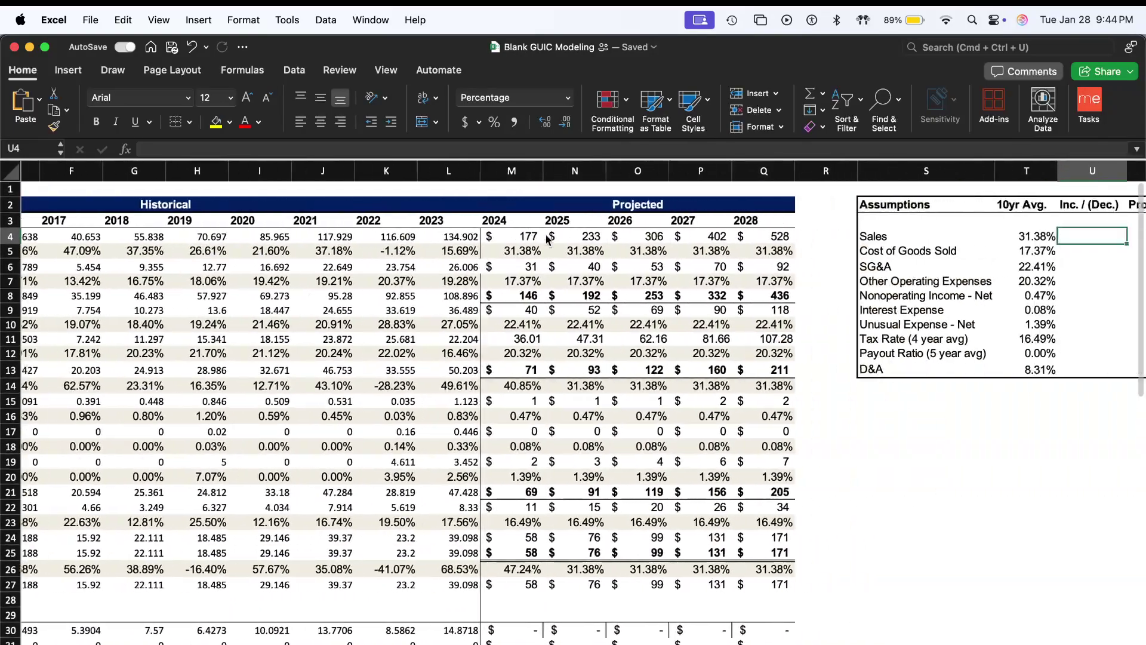
pyautogui.scroll(-5, 547, 239)
pyautogui.scroll(3, 891, 182)
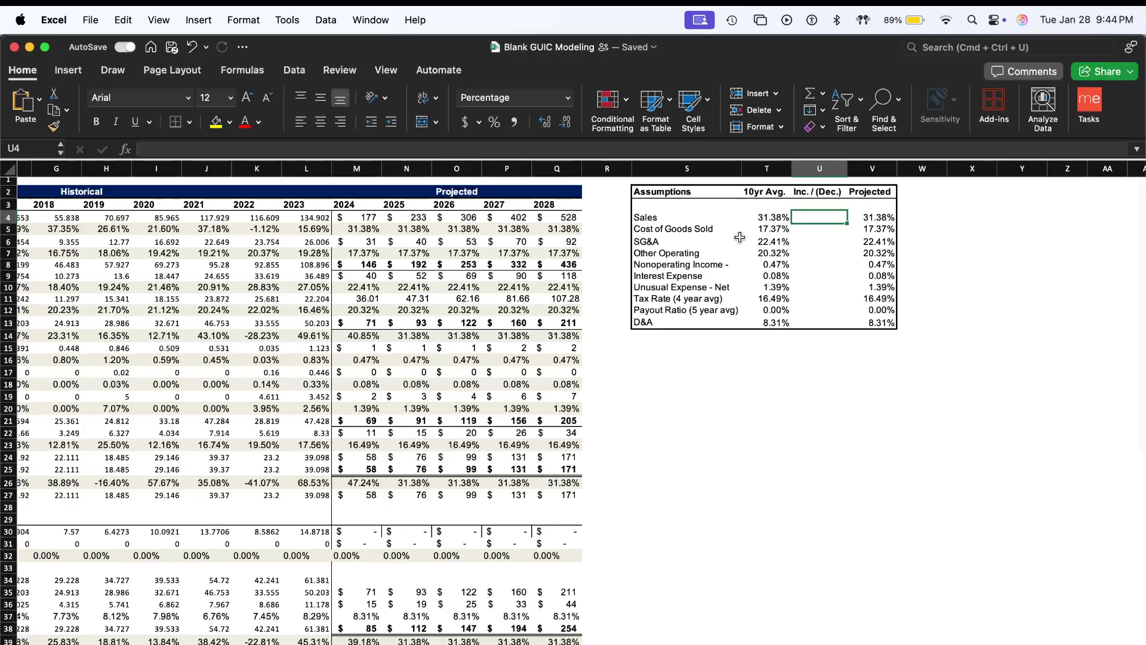
pyautogui.hscroll(-10, 740, 236)
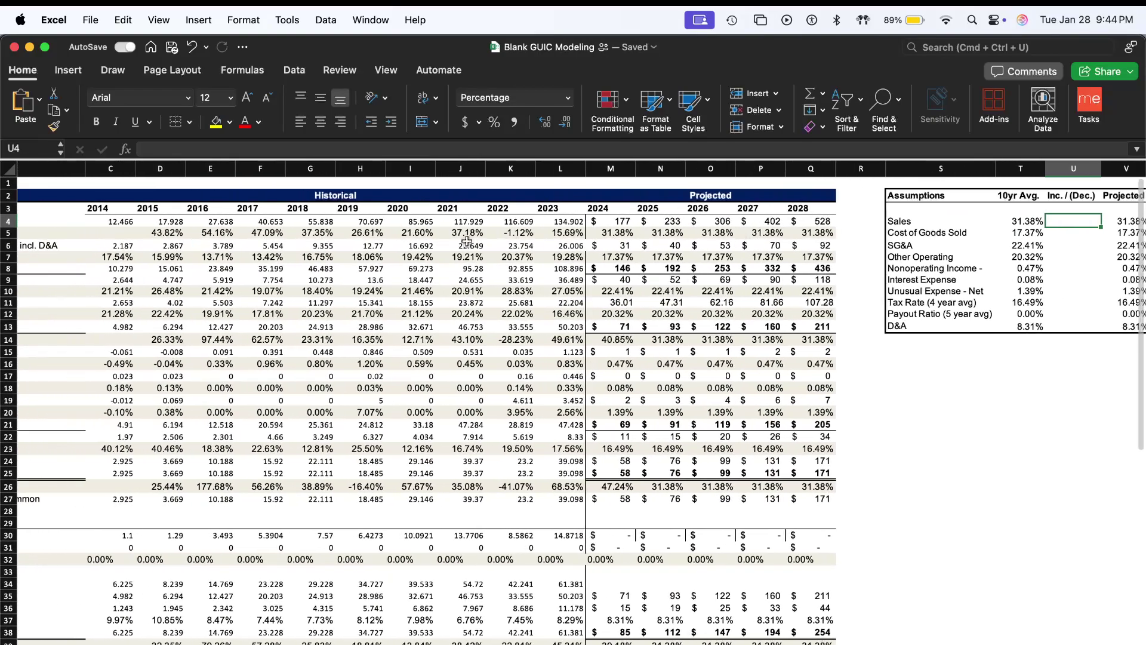
pyautogui.hscroll(-1, 466, 241)
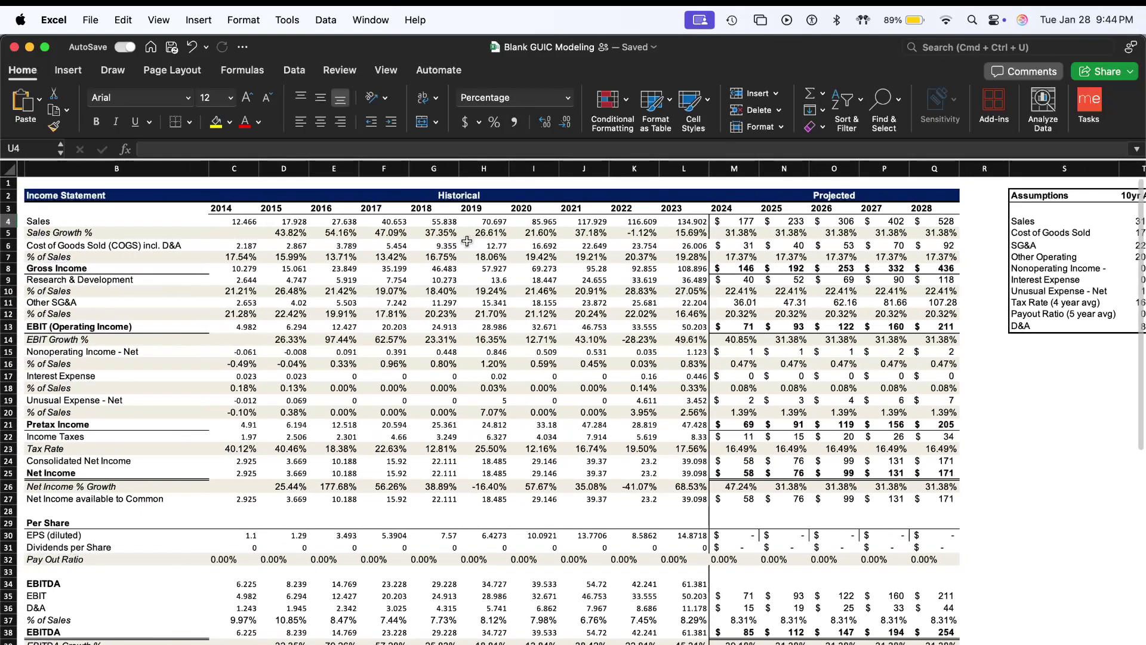
pyautogui.hscroll(8, 467, 241)
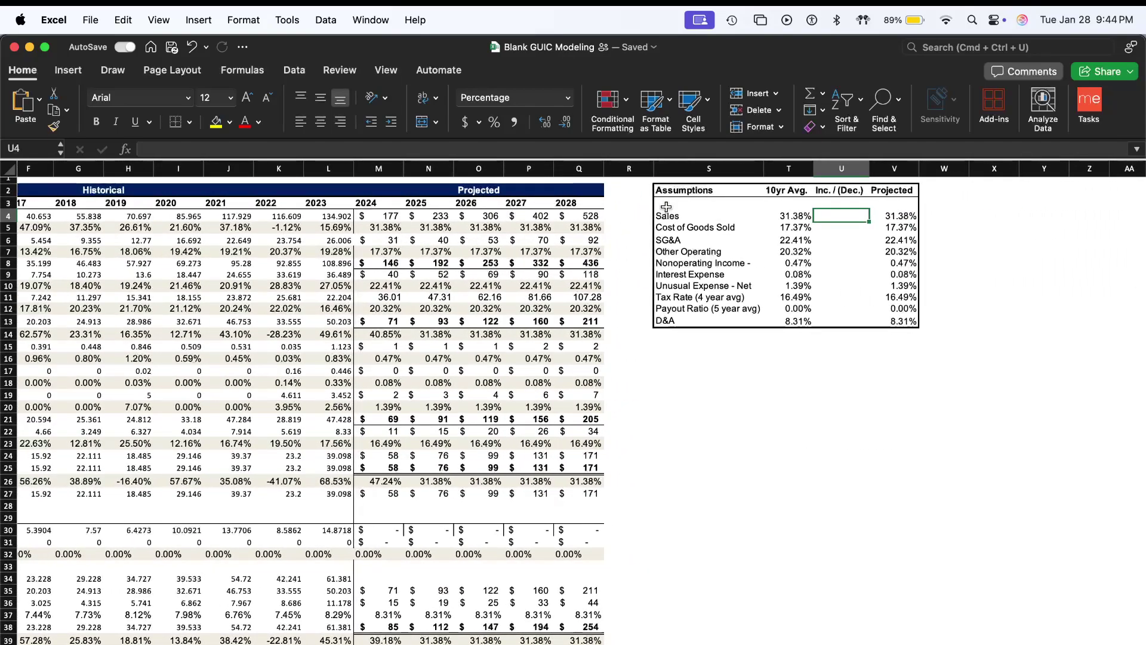
pyautogui.click(840, 229)
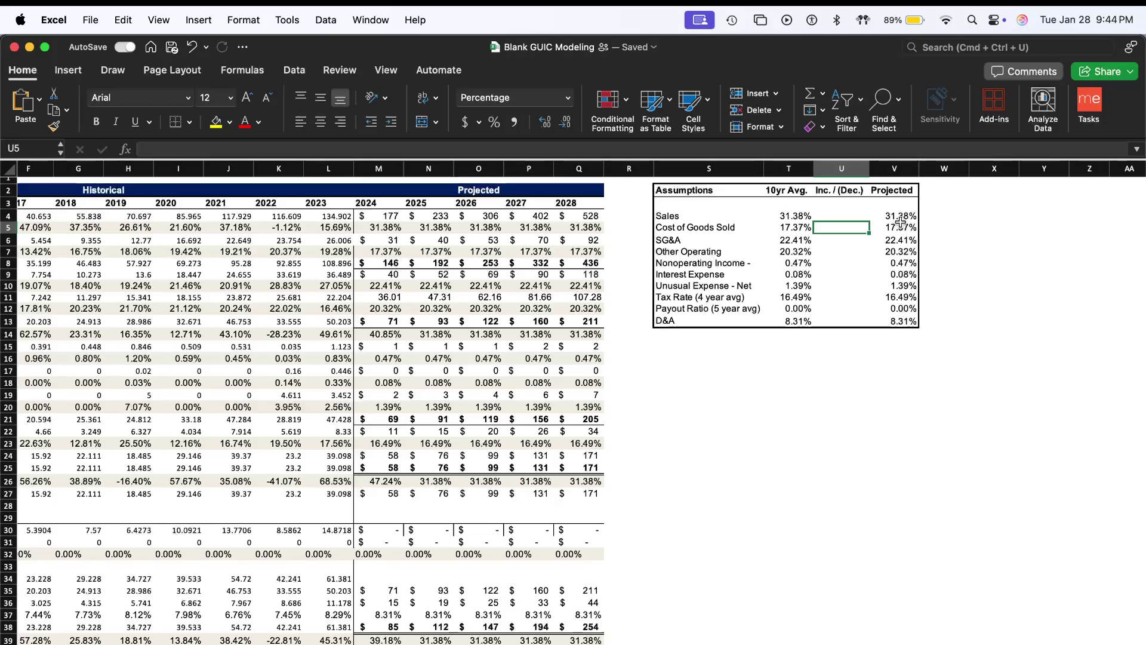
pyautogui.press('F2')
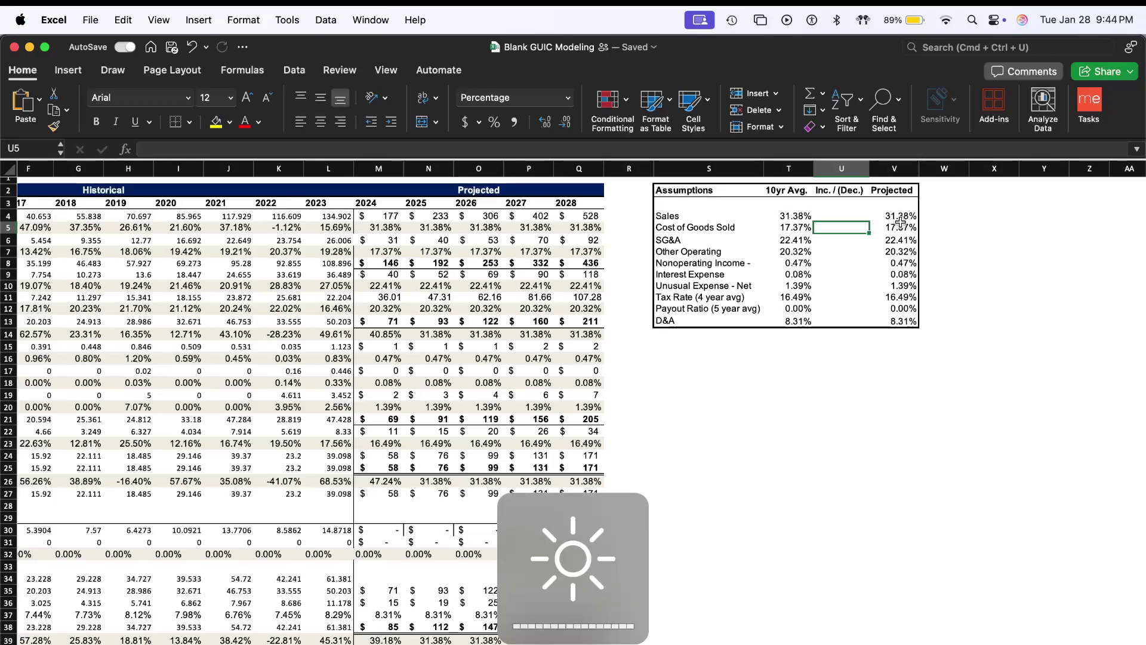
pyautogui.press('F11')
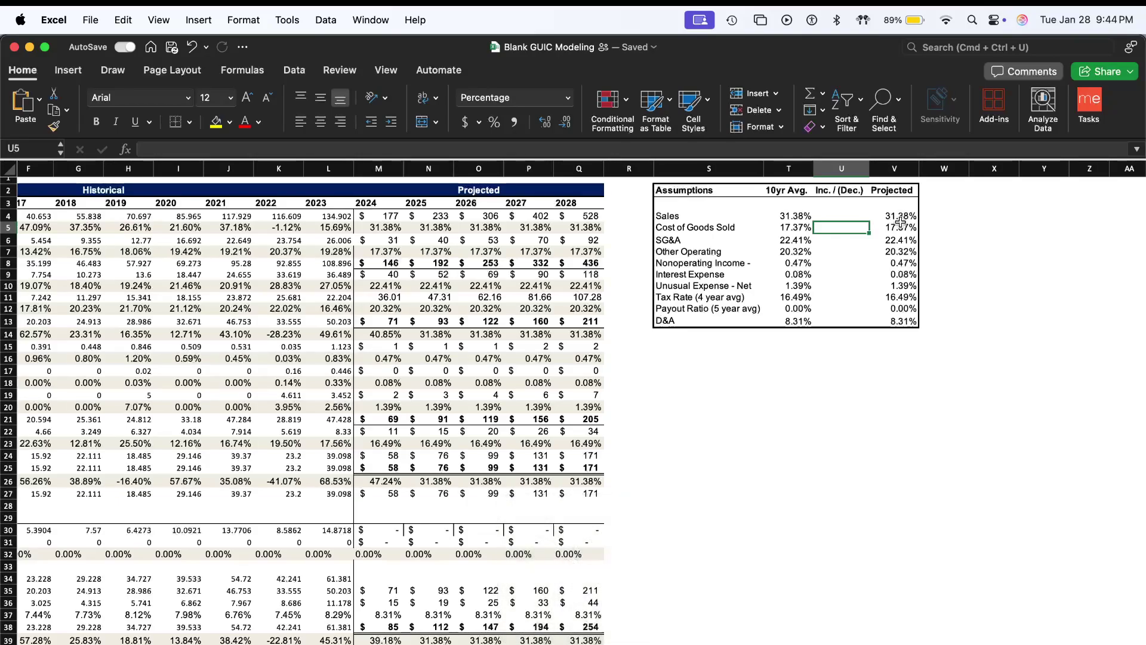
# - Set the Cost of Goods Sold Inc. / (Dec.) assumption in U5 to 2%
pyautogui.click(771, 228)
pyautogui.click(857, 227)
pyautogui.write('2')
pyautogui.press('Return')
pyautogui.click(856, 227)
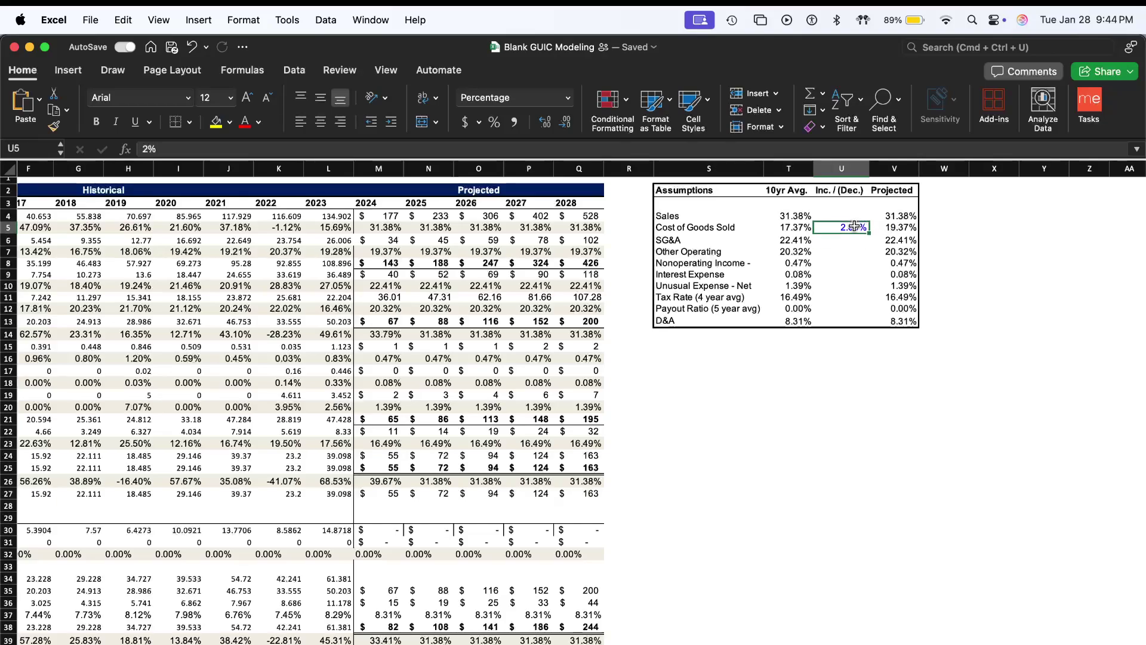
# - Enter the formula =T5+U5 for the projected Cost of Goods Sold in V5 and check the 2024 percentage of sales in M7
pyautogui.click(902, 227)
pyautogui.write('=')
pyautogui.click(785, 227)
pyautogui.write('+U5')
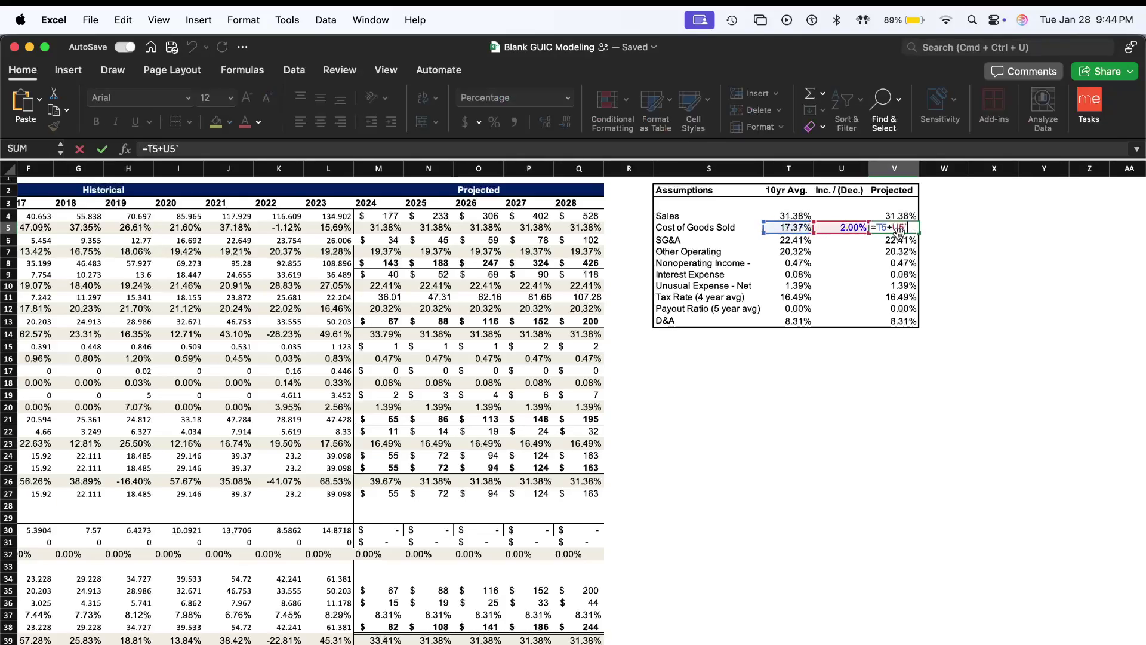
pyautogui.press('Return')
pyautogui.click(388, 254)
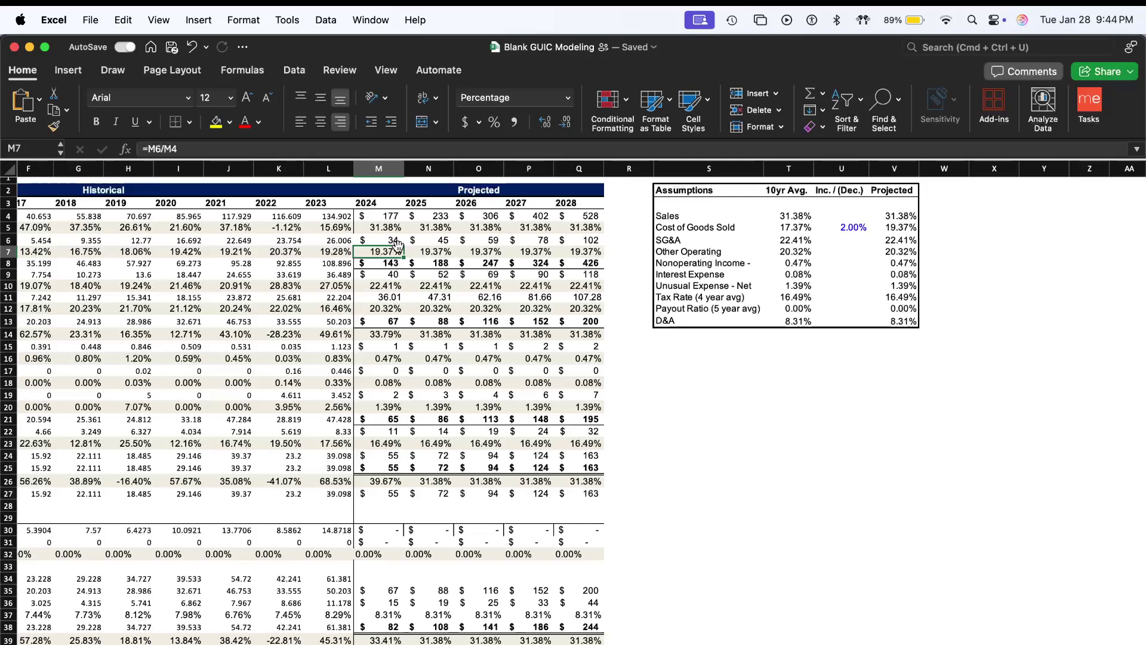
# - Clear the Cost of Goods Sold adjustment in U5 and set the Sales Inc. / (Dec.) assumption in U4 to 10%
pyautogui.click(840, 228)
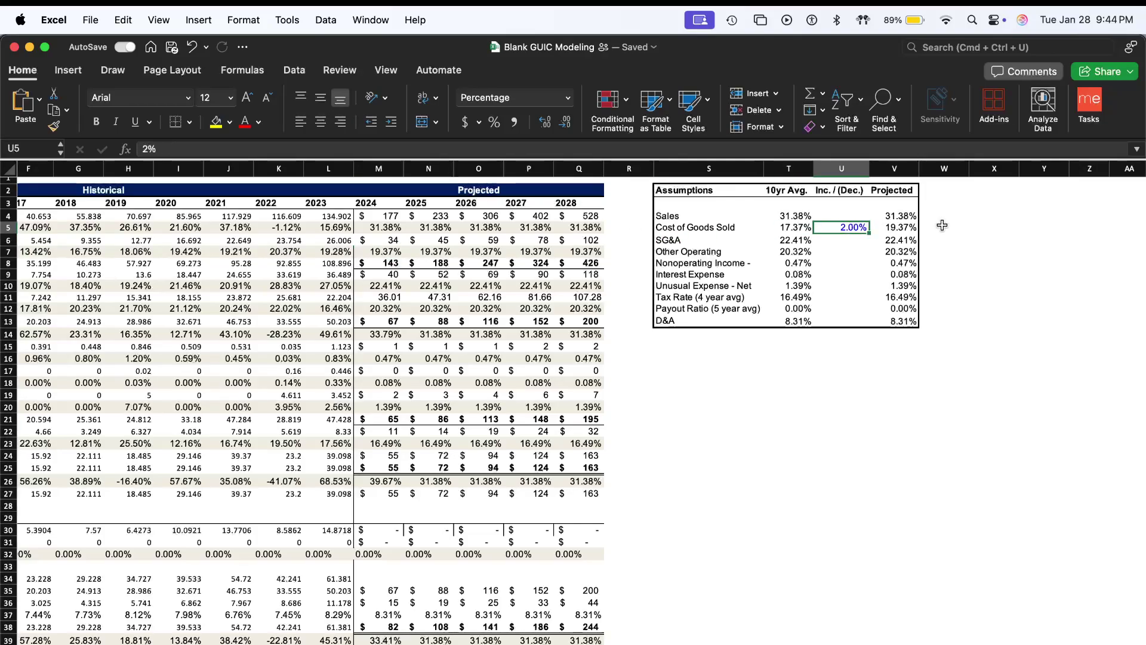
pyautogui.press('BackSpace')
pyautogui.press('Up')
pyautogui.press('Left')
pyautogui.press('Right')
pyautogui.press('Right')
pyautogui.press('Left')
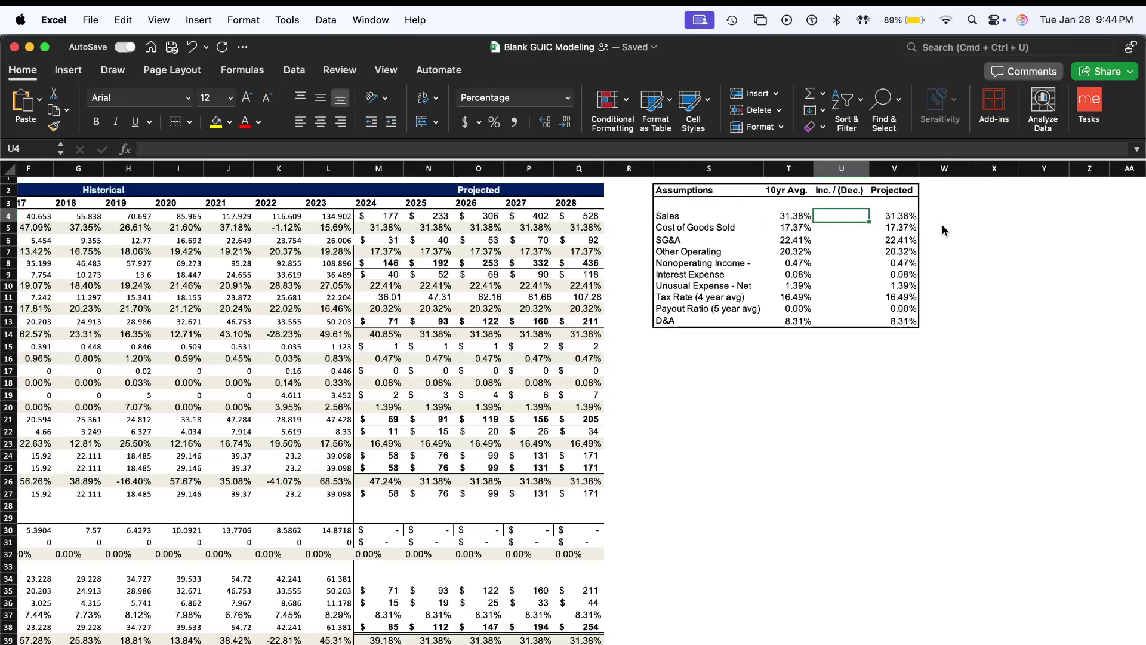
pyautogui.write('10')
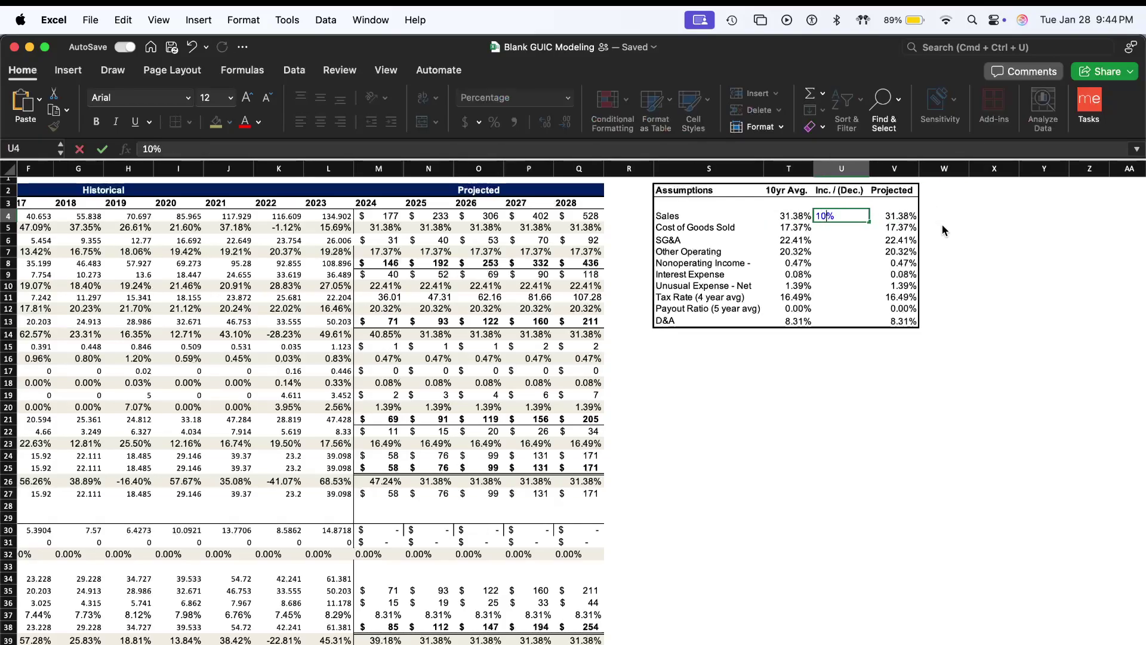
pyautogui.press('Return')
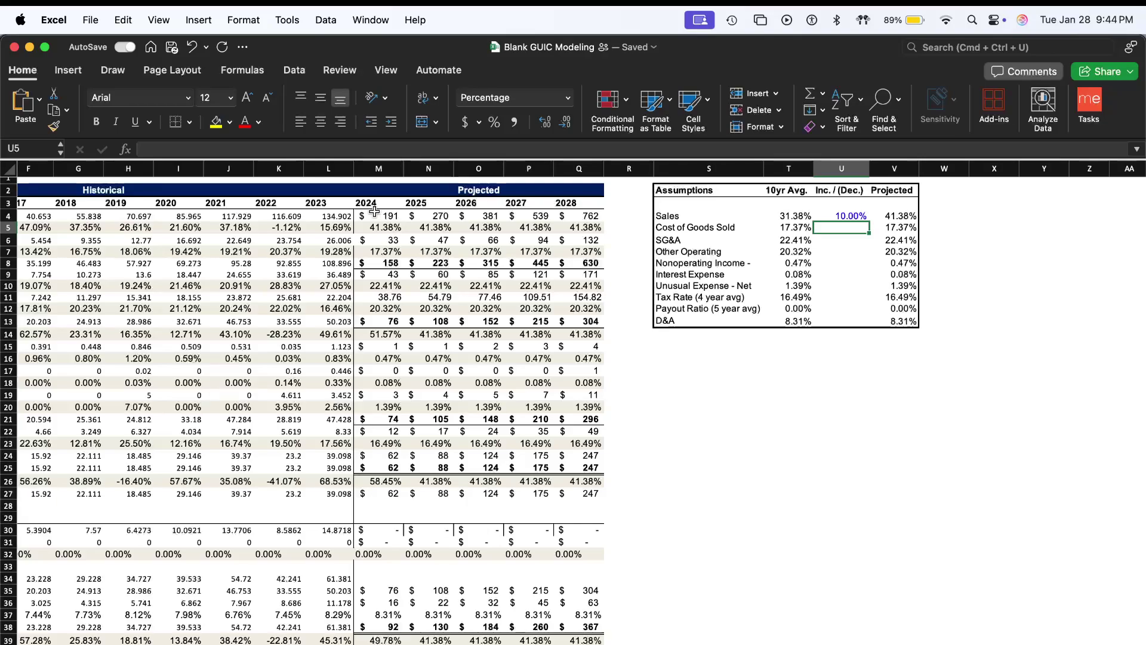
# - Inspect the 2028 and 2023 Sales figures, and clear the Sales Inc. / (Dec.) assumption in U4
pyautogui.click(593, 215)
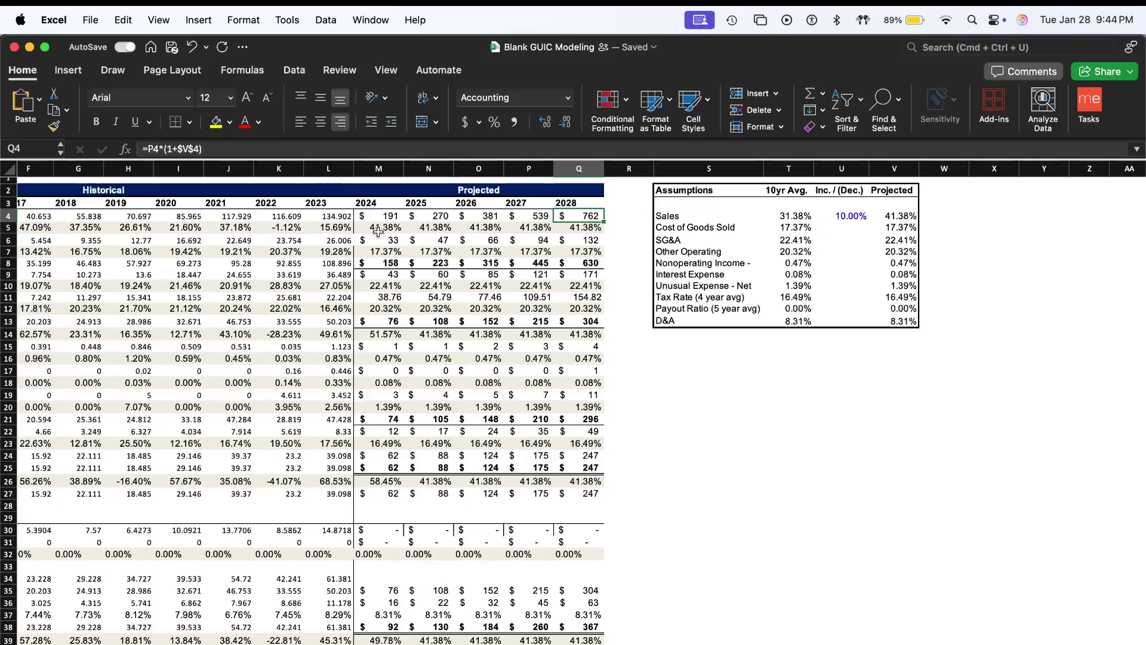
pyautogui.click(333, 216)
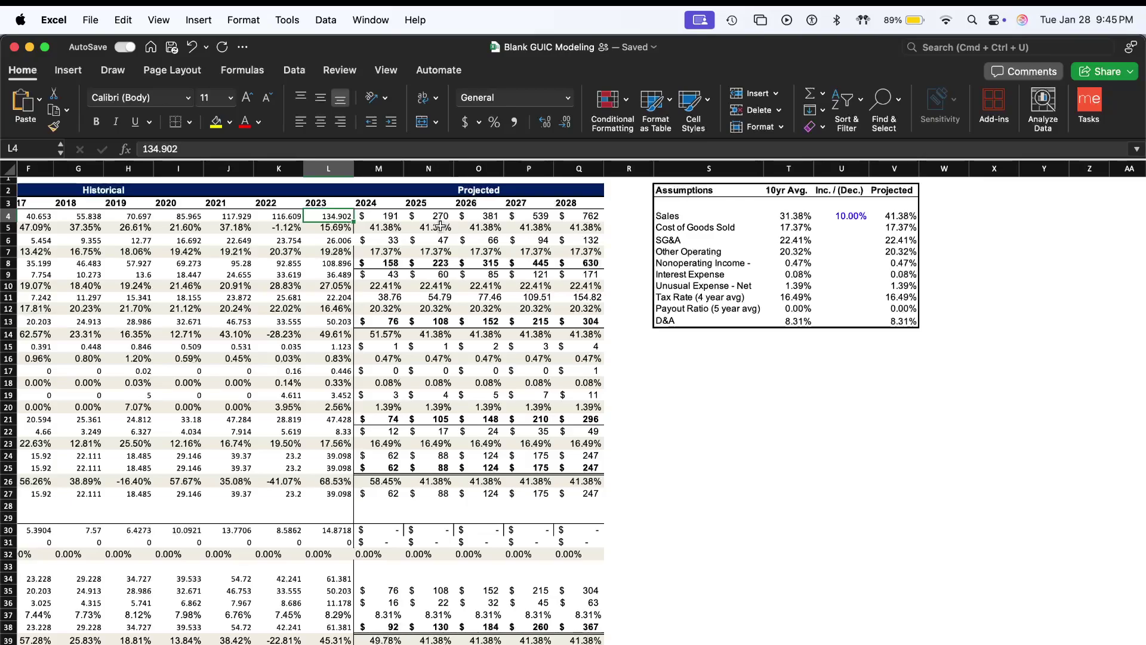
pyautogui.click(833, 212)
pyautogui.press('Delete')
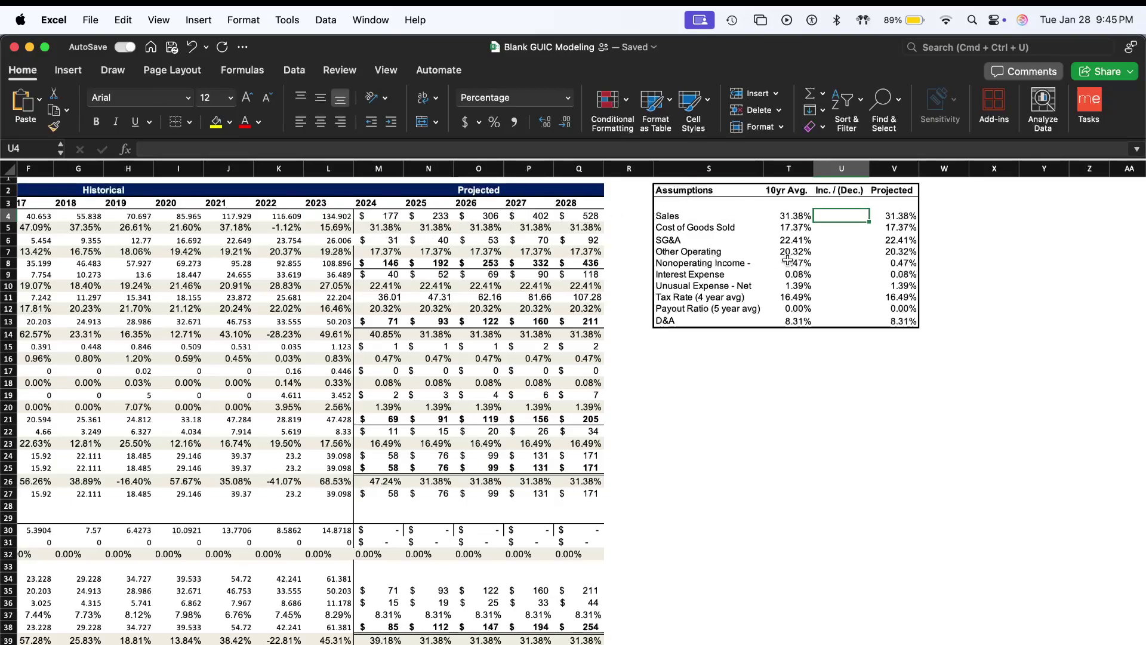
# - Review the Income Statement, cash flow and discount rate sheets, and end on the Balance Sheet template
pyautogui.scroll(-5, 476, 400)
pyautogui.scroll(5, 179, 537)
pyautogui.hscroll(-5, 179, 537)
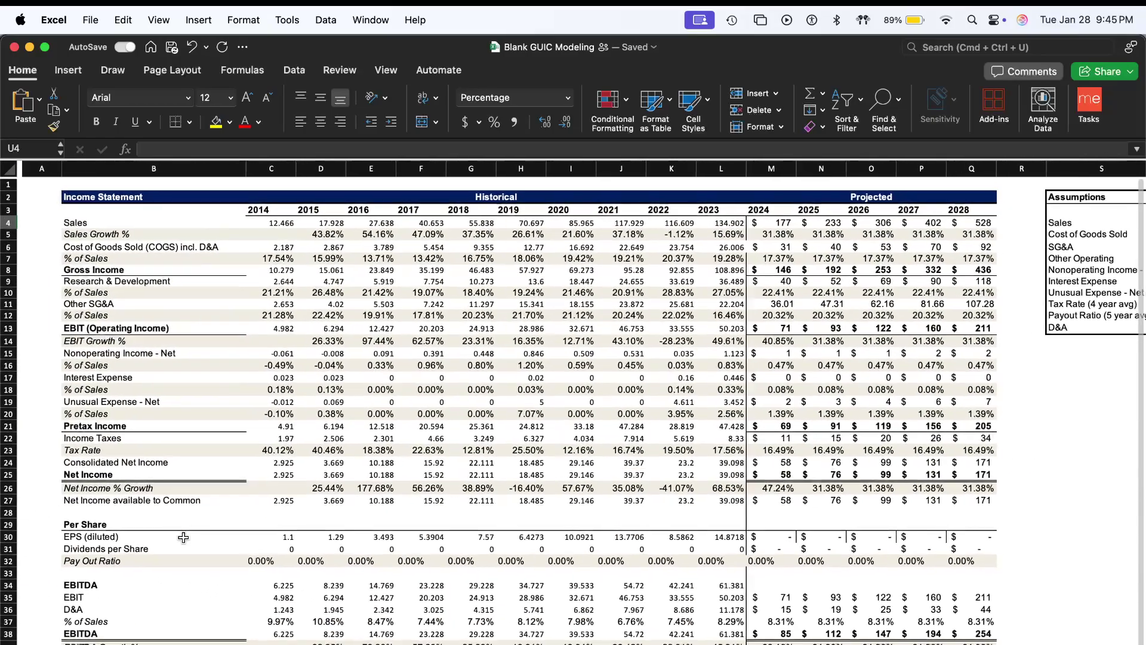
pyautogui.hotkey('ctrl', 'pagedown')
pyautogui.hotkey('ctrl', 'pagedown')
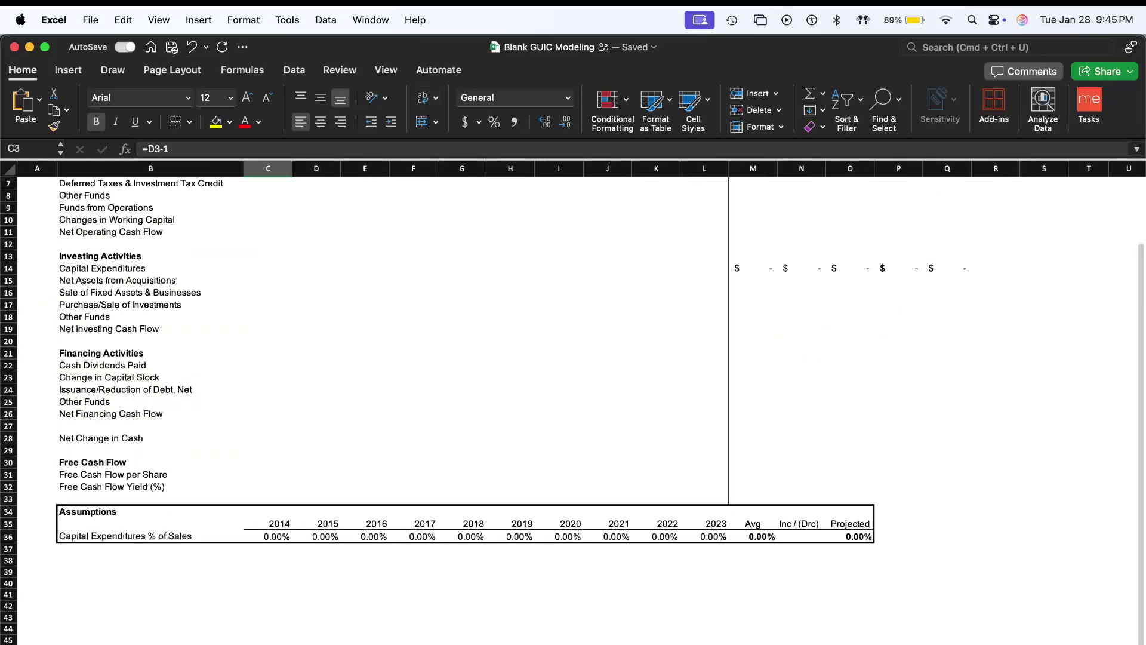
pyautogui.hotkey('ctrl', 'pagedown')
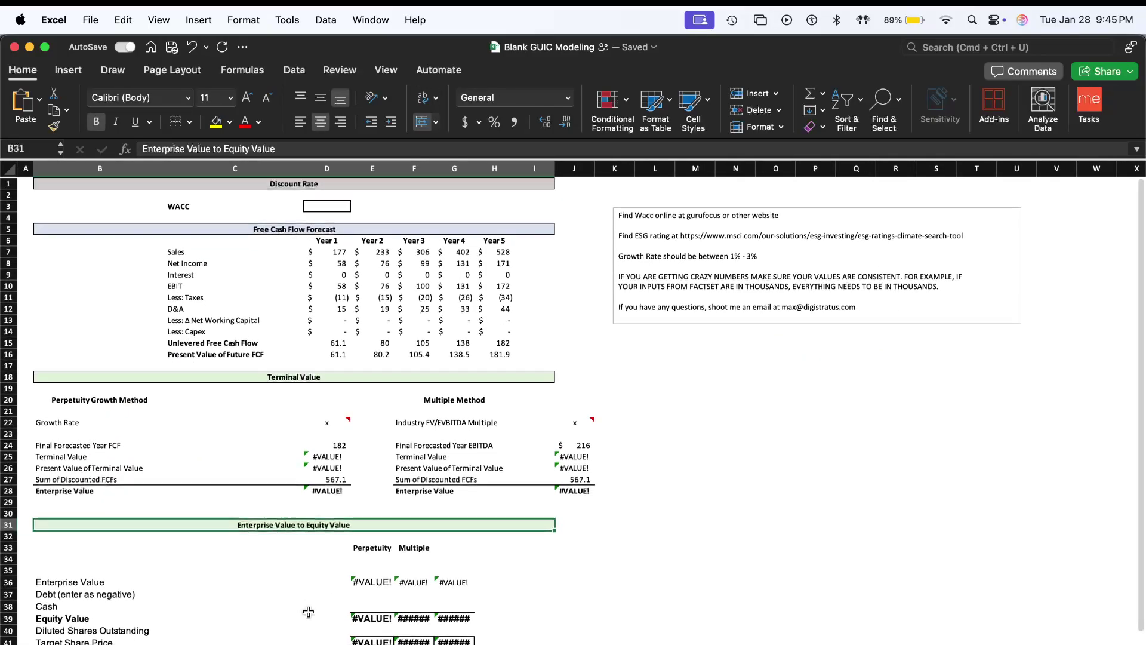
pyautogui.hotkey('ctrl', 'pageup')
pyautogui.hotkey('ctrl', 'pageup')
pyautogui.hotkey('ctrl', 'pageup')
pyautogui.hotkey('ctrl', 'pagedown')
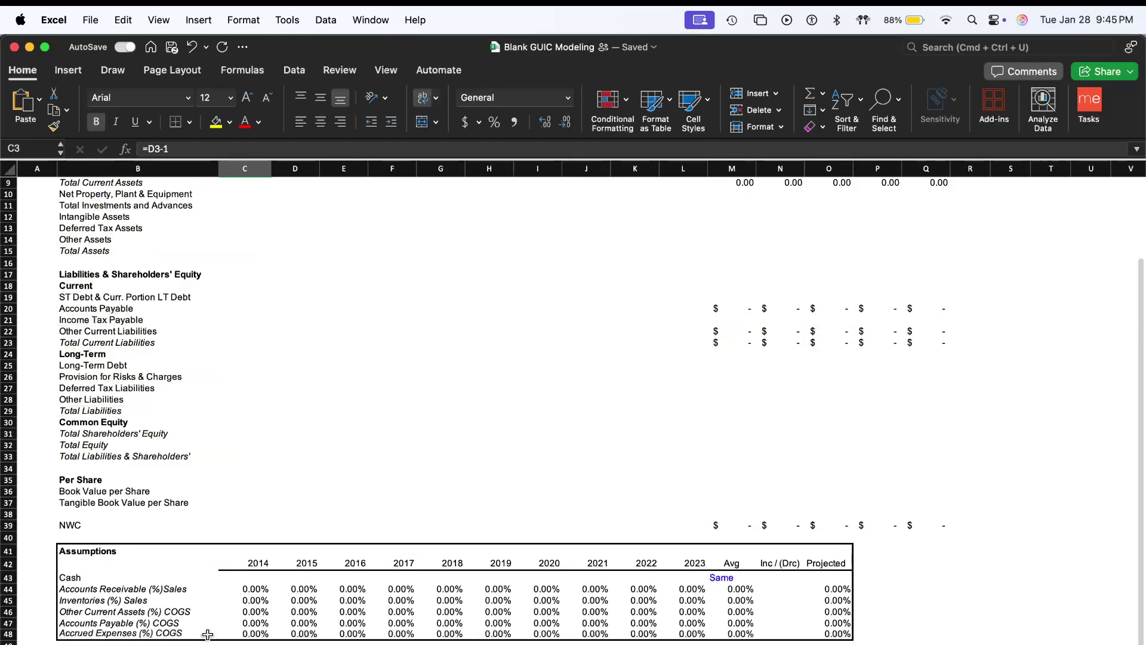
pyautogui.scroll(3, 182, 556)
# - Switch to FactSet in Chrome, open Meta's Balance Sheet report and select all of its rows for copying
pyautogui.press('super+Tab')
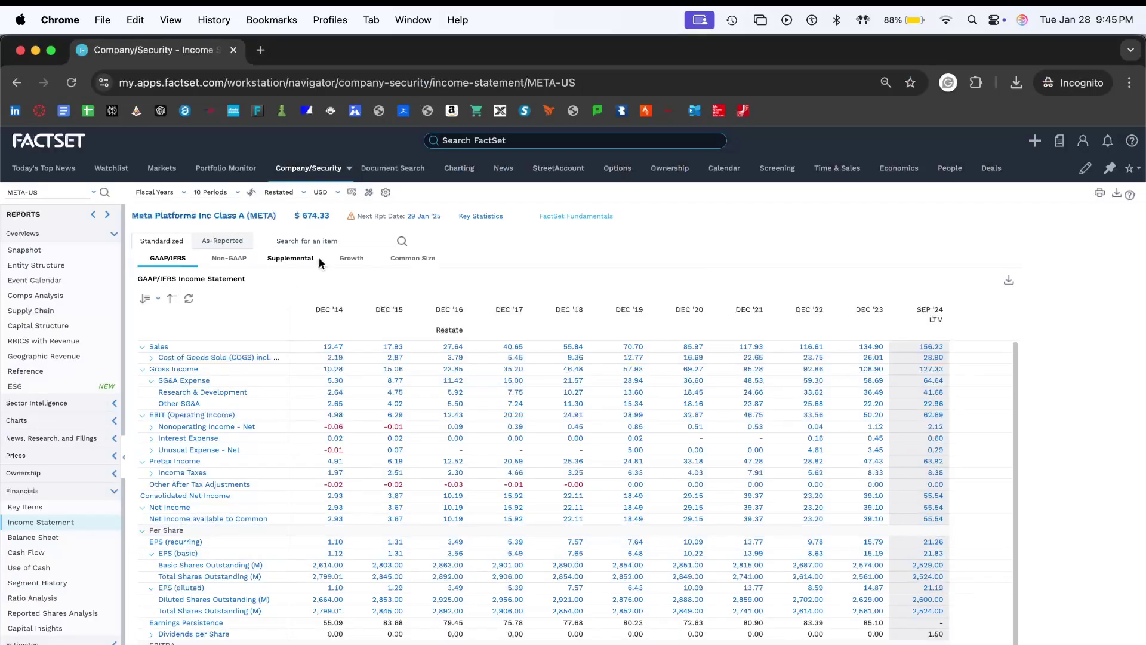
pyautogui.click(57, 536)
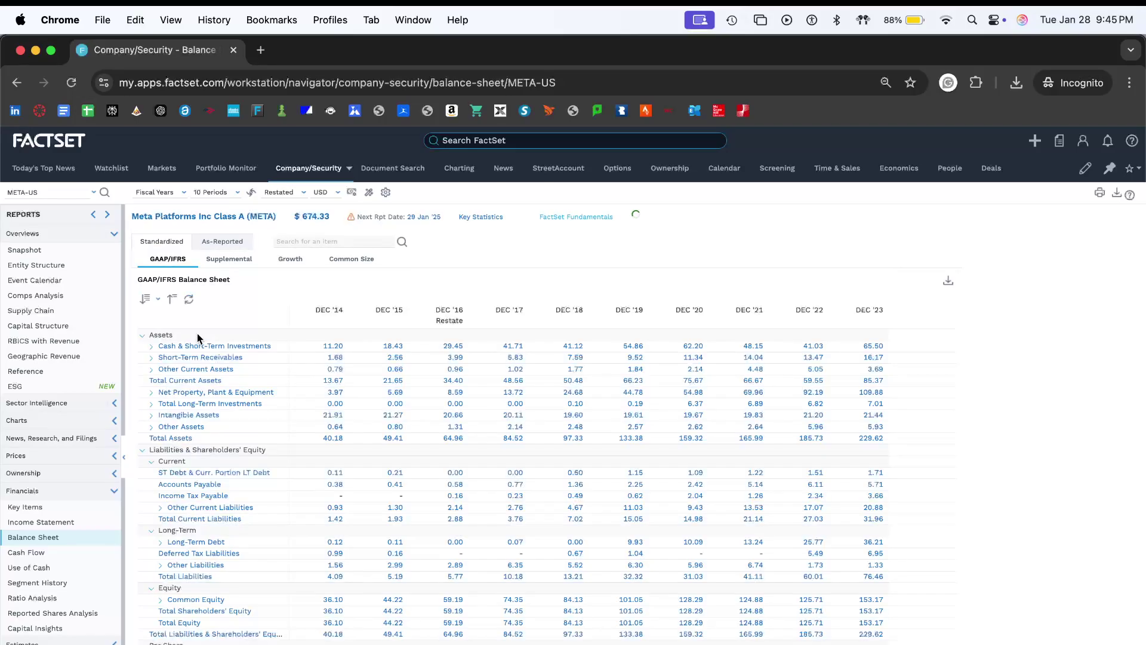
pyautogui.click(198, 345)
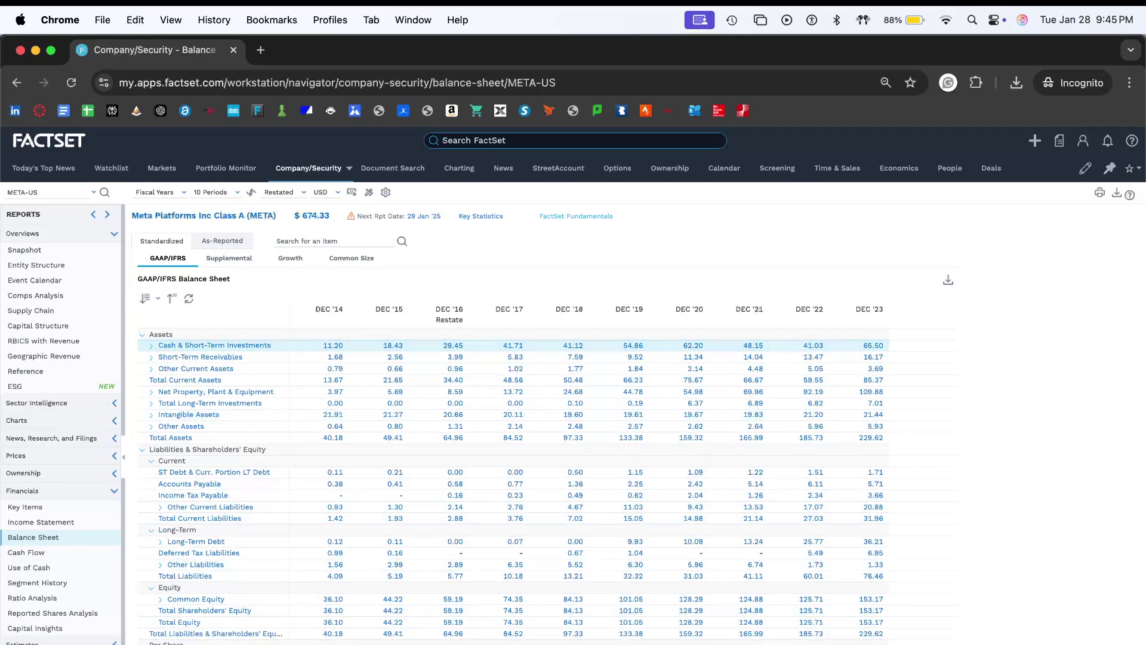
pyautogui.press('super+a')
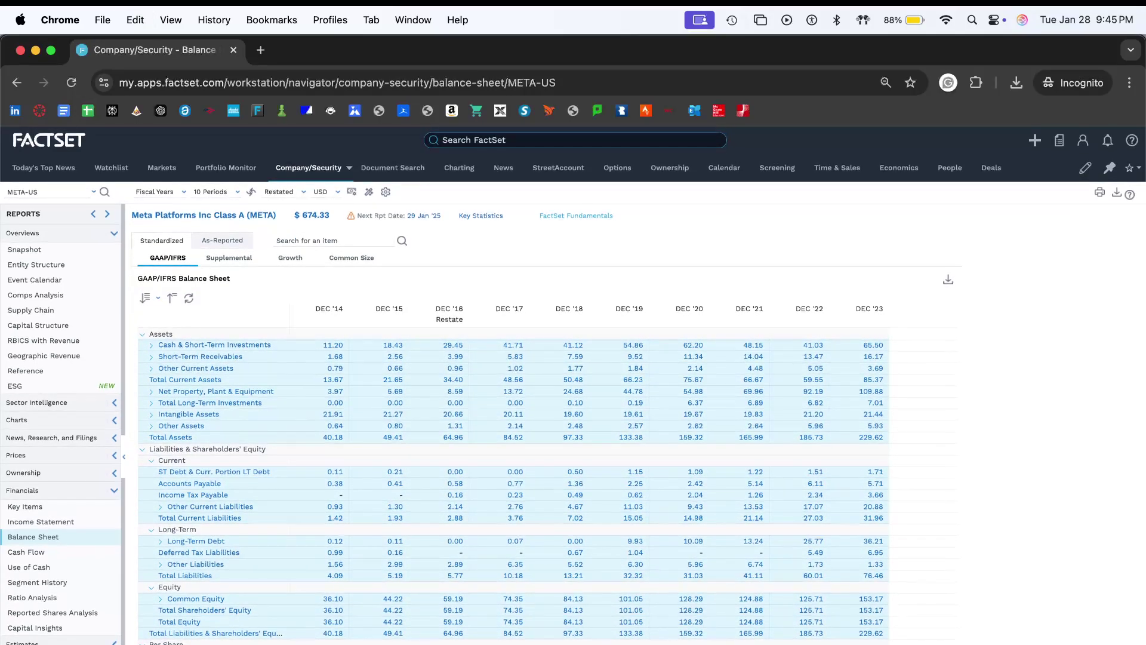
# - Switch to Excel and paste the FactSet balance sheet data below the Assumptions table, starting in B51
pyautogui.press('super+Tab')
pyautogui.scroll(-7, 164, 524)
pyautogui.click(164, 524)
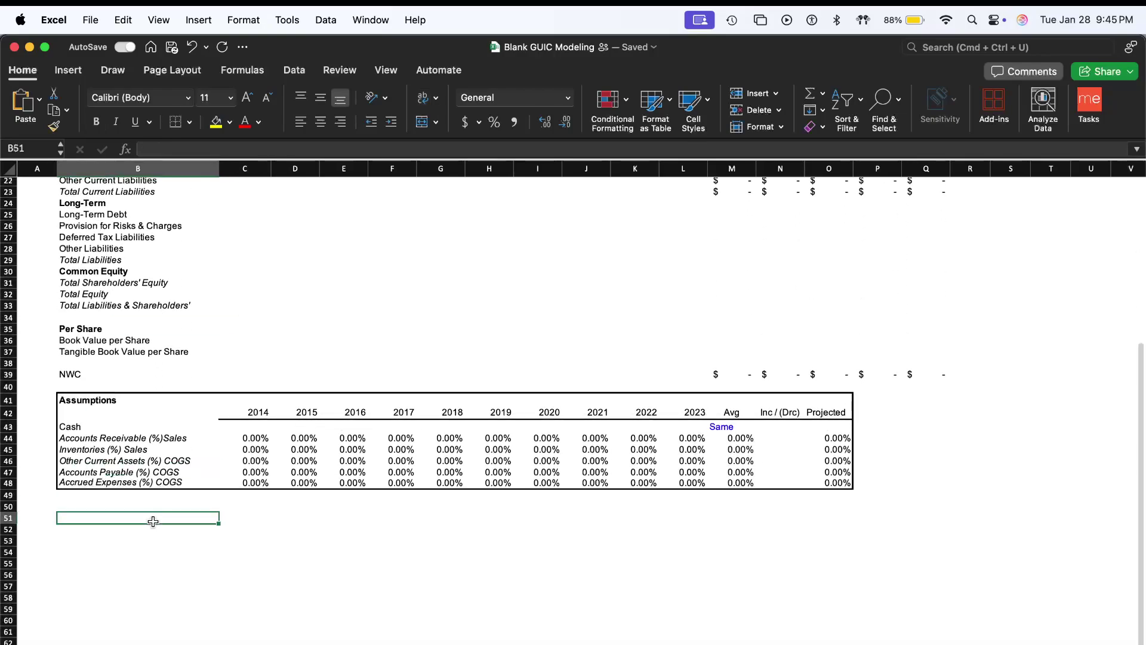
pyautogui.press('super+v')
pyautogui.click(271, 521)
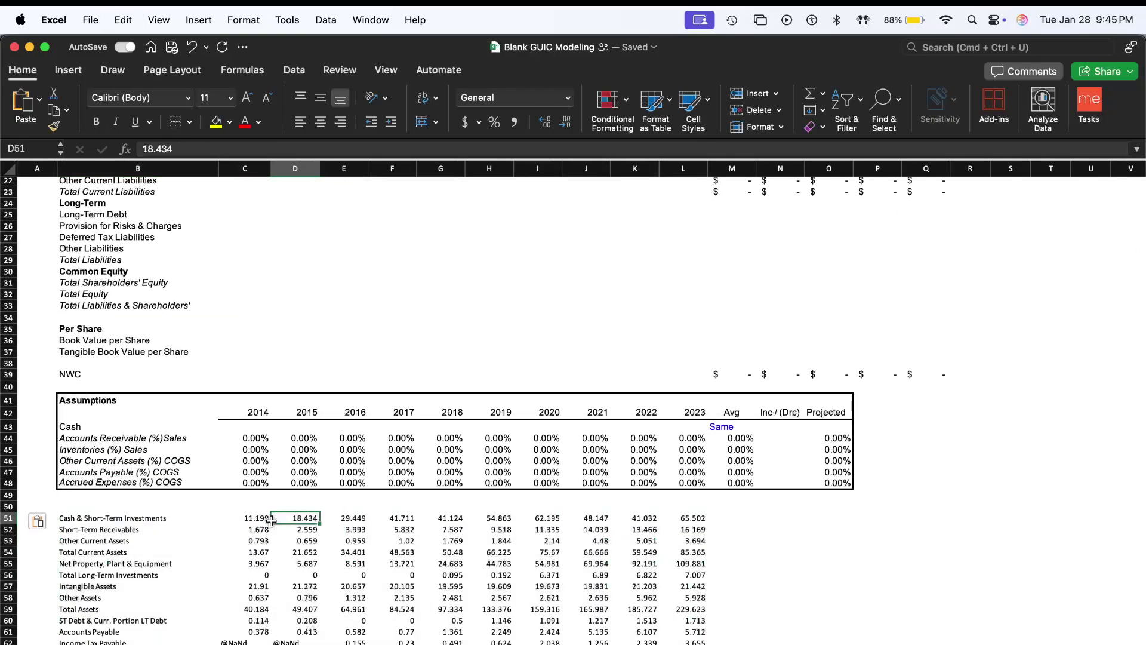
# - Open Meta's Cash Flow report in FactSet and switch back to the Excel workbook
pyautogui.press('super+Tab')
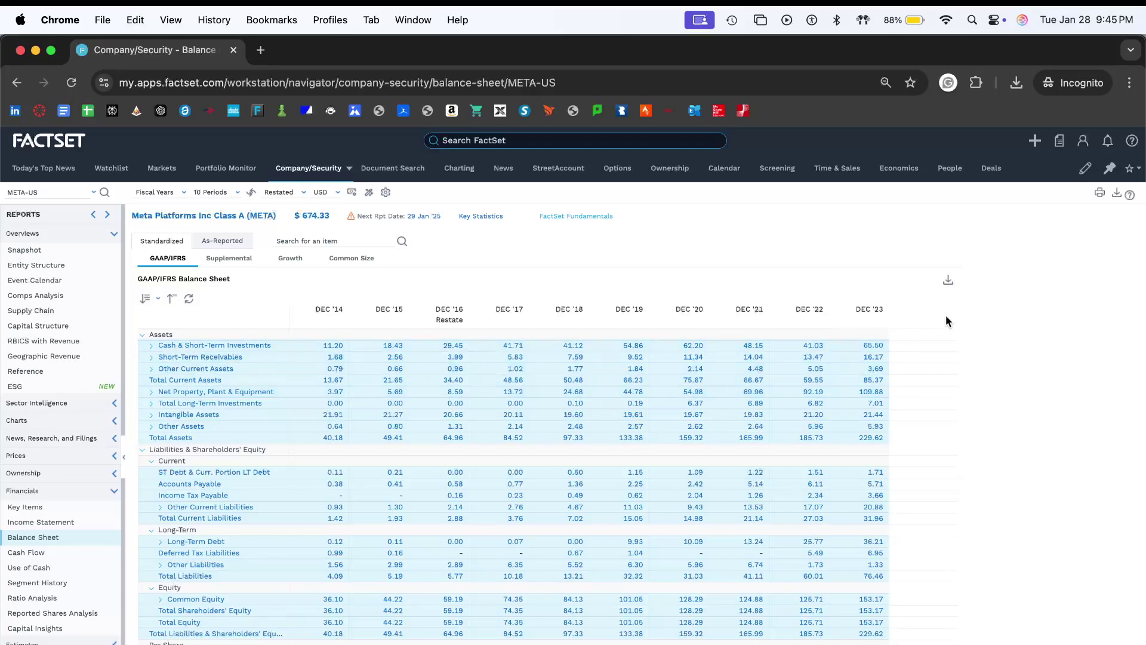
pyautogui.click(98, 549)
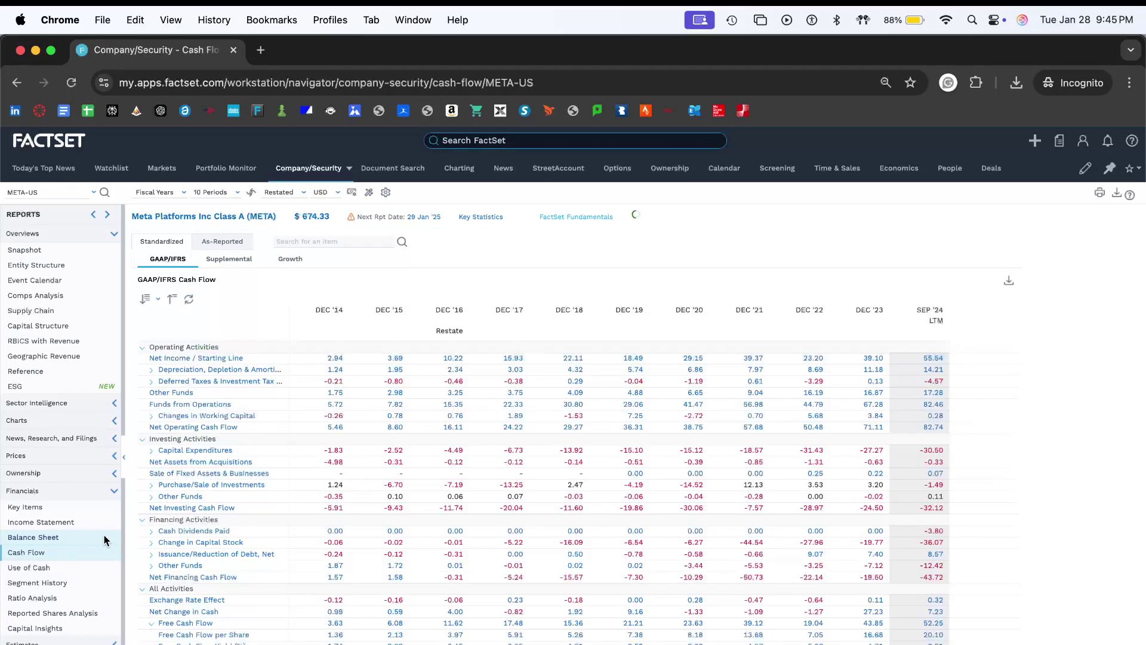
pyautogui.press('super+Tab')
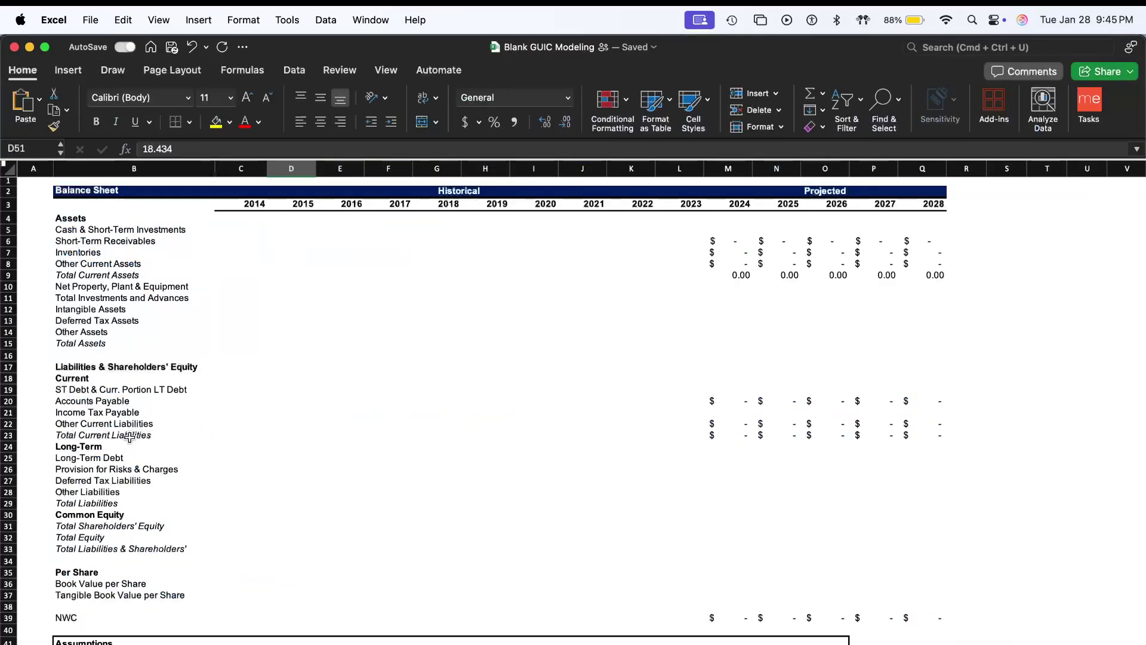
# - Compare the pasted balance sheet rows starting at row 51 with the line items of the Balance Sheet template
pyautogui.scroll(-9, 127, 437)
pyautogui.click(255, 443)
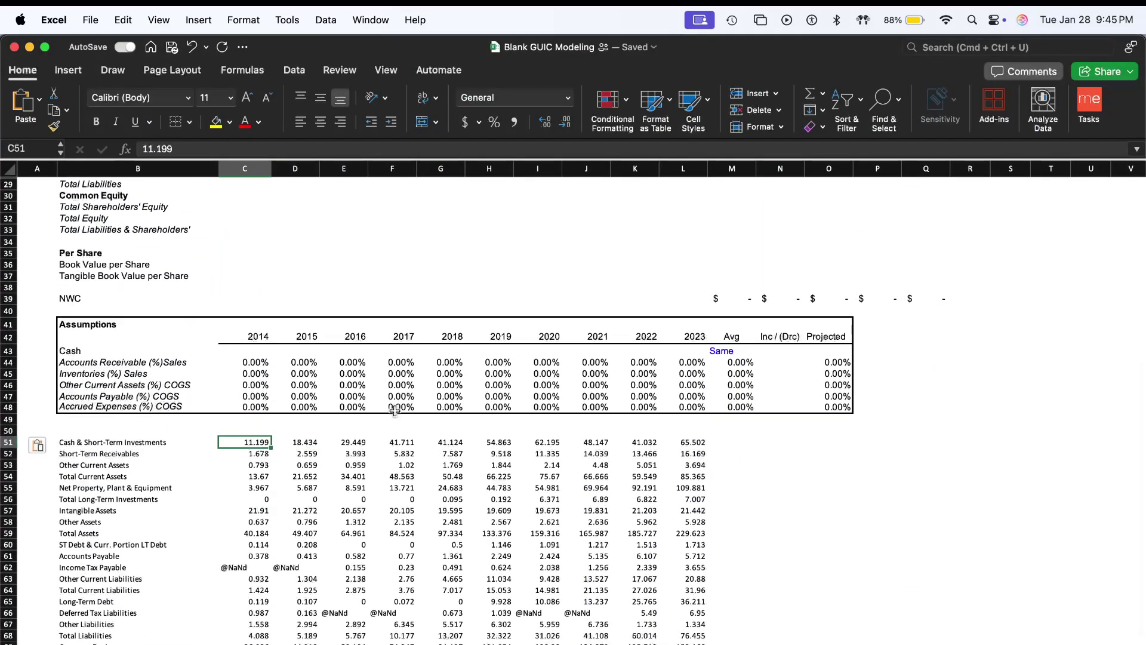
pyautogui.press('super+shift+Right')
pyautogui.scroll(2, 394, 410)
pyautogui.scroll(8, 394, 410)
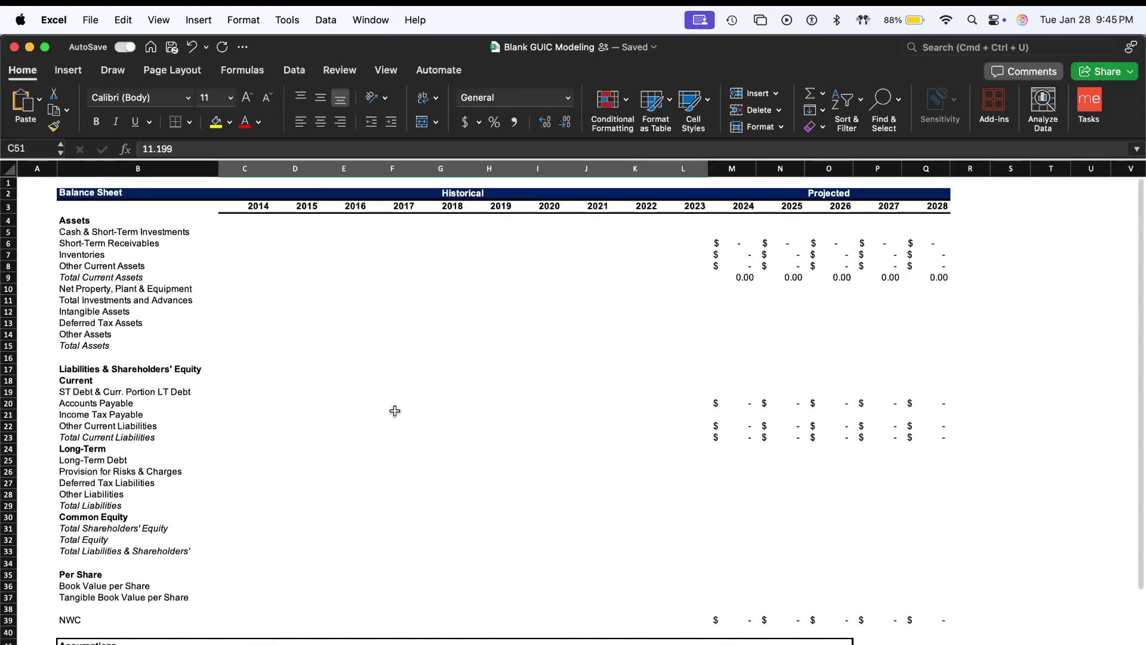
pyautogui.scroll(-5, 134, 230)
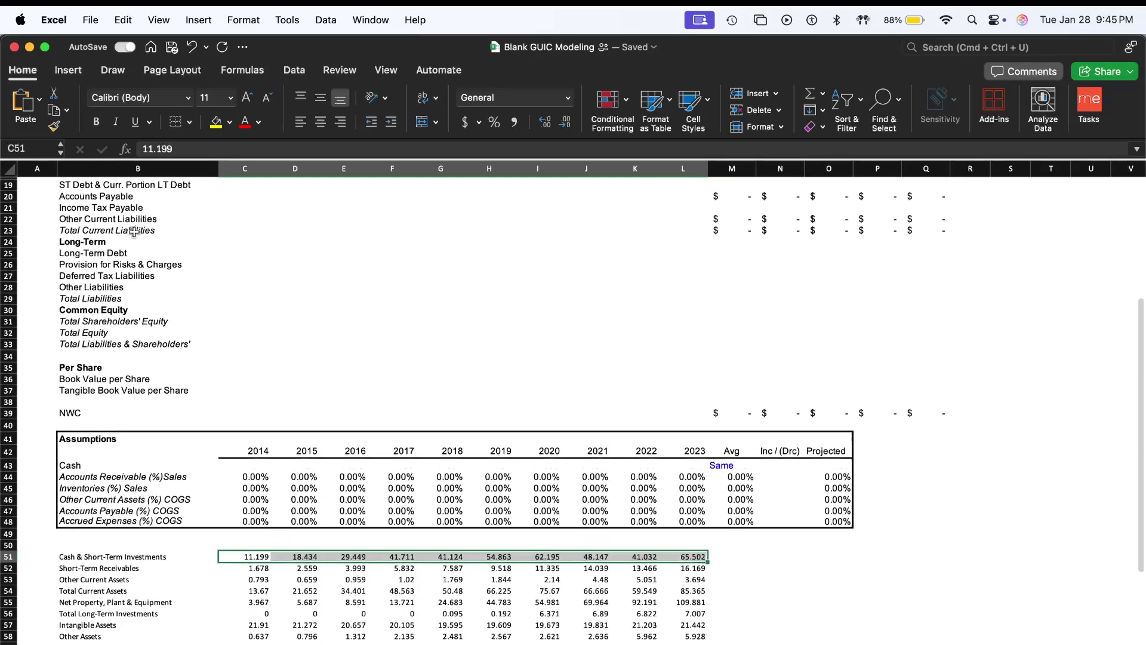
pyautogui.scroll(5, 135, 231)
pyautogui.hscroll(1, 134, 231)
pyautogui.hscroll(-1, 134, 231)
pyautogui.scroll(-5, 134, 230)
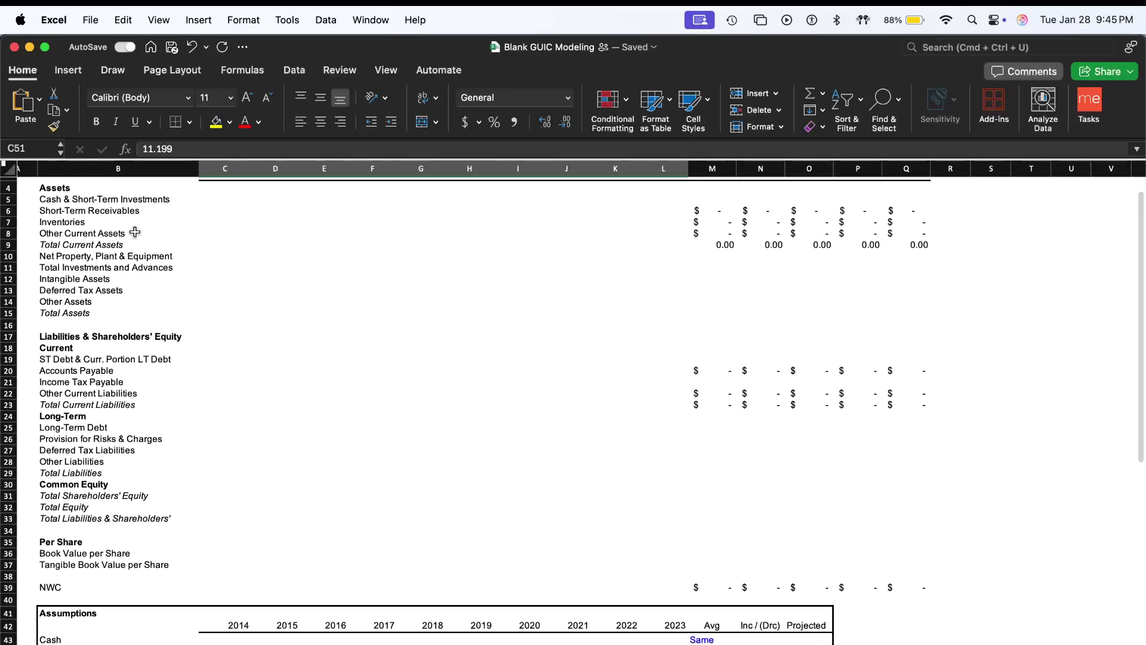
pyautogui.scroll(-1, 135, 231)
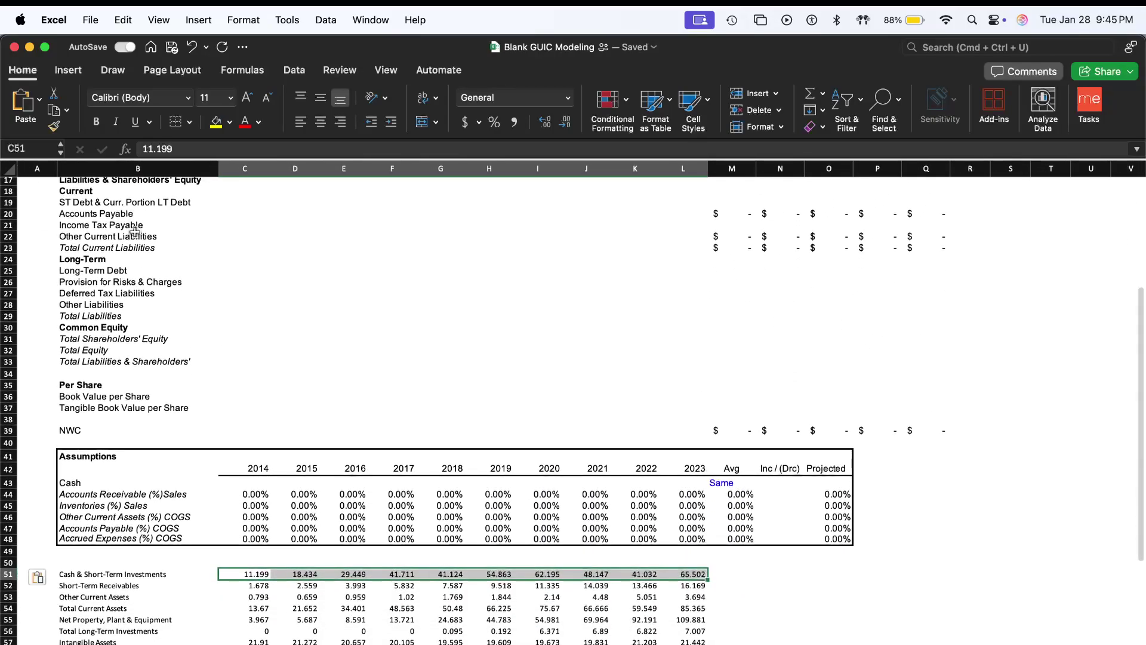
pyautogui.scroll(-6, 134, 232)
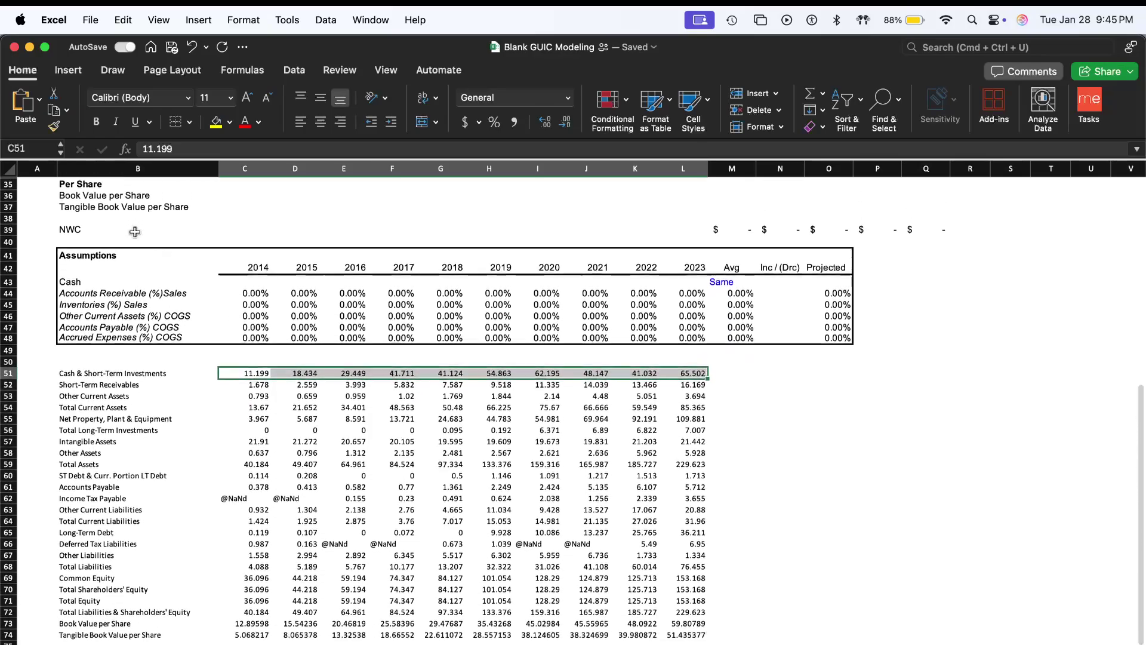
# - Reopen Meta's Balance Sheet report in FactSet and check the breakdown of the current asset items
pyautogui.press('super+Tab')
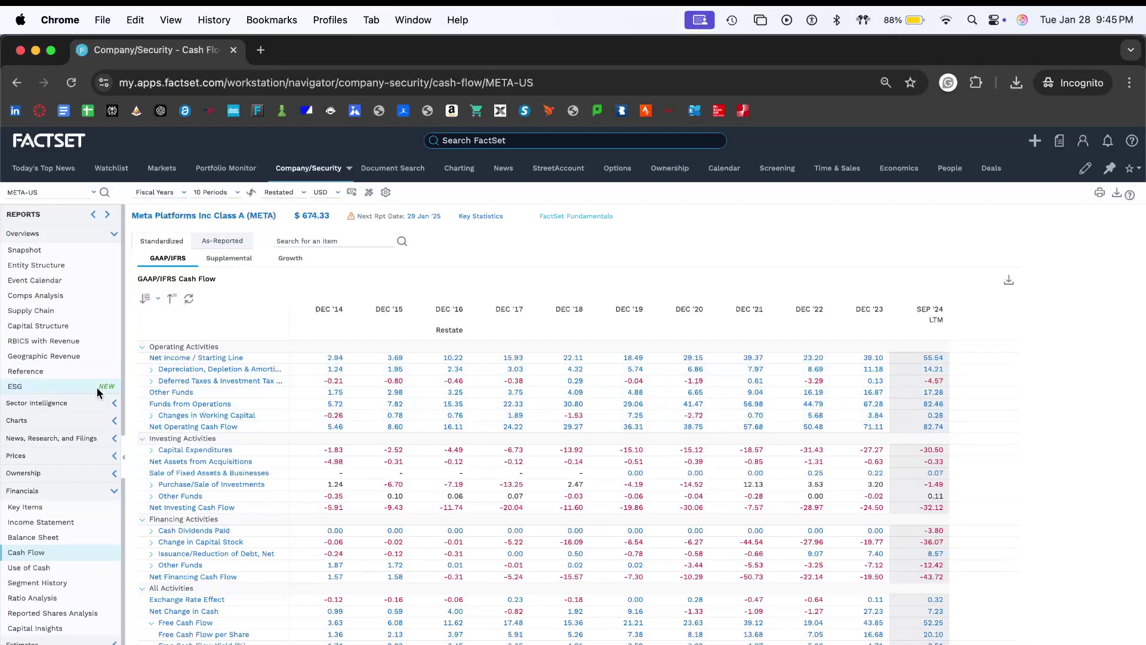
pyautogui.click(60, 539)
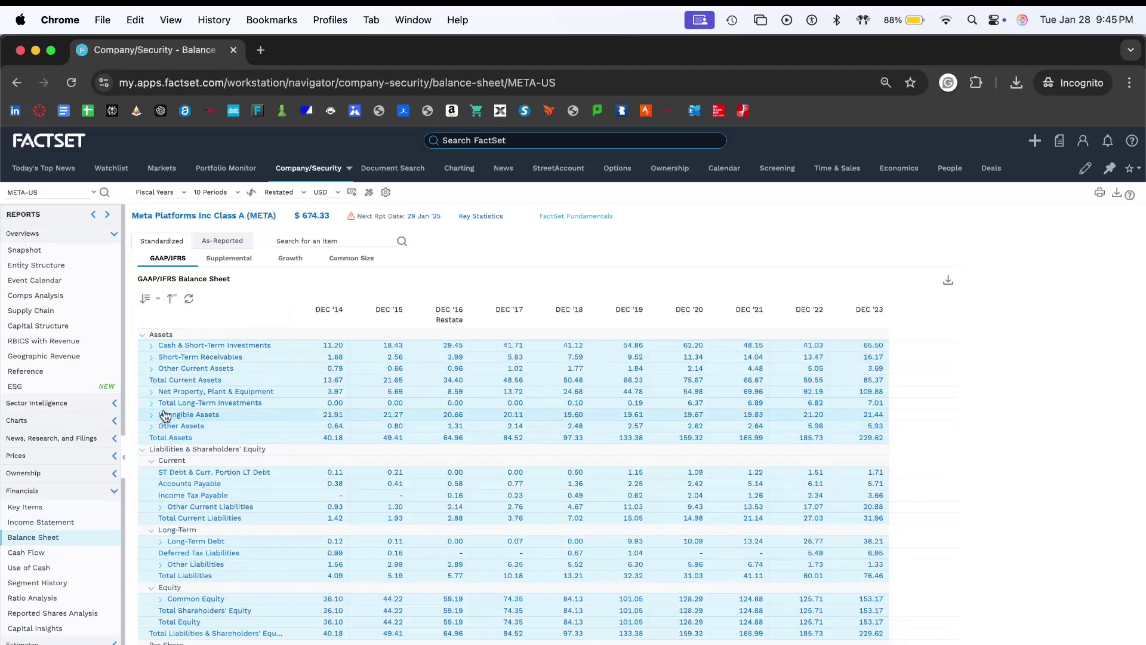
pyautogui.click(151, 358)
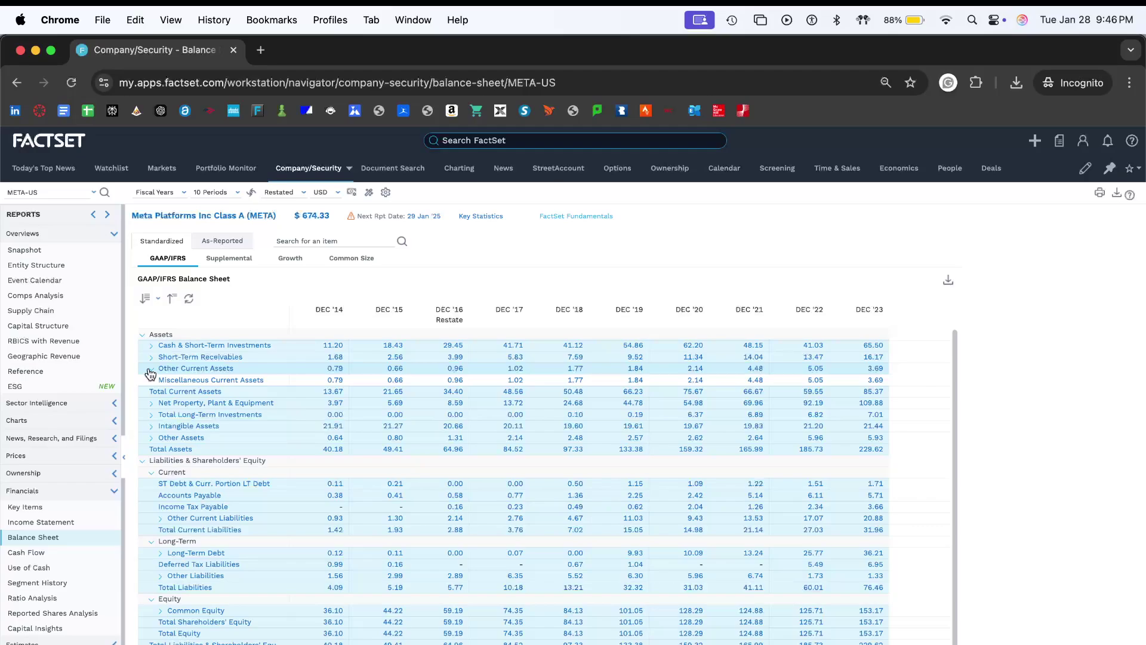
pyautogui.click(151, 359)
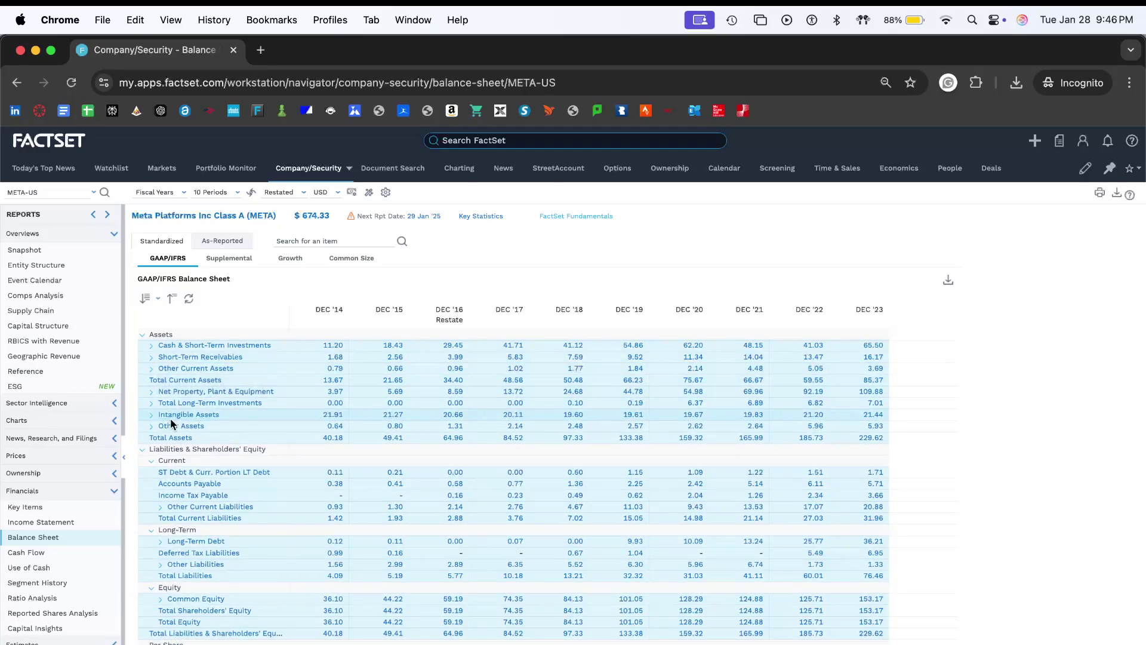
# - In Excel, copy the 2014–2023 Cash & Short-Term Investments and Short-Term Receivables figures from C51:L52 into the template at C5
pyautogui.press('super+Tab')
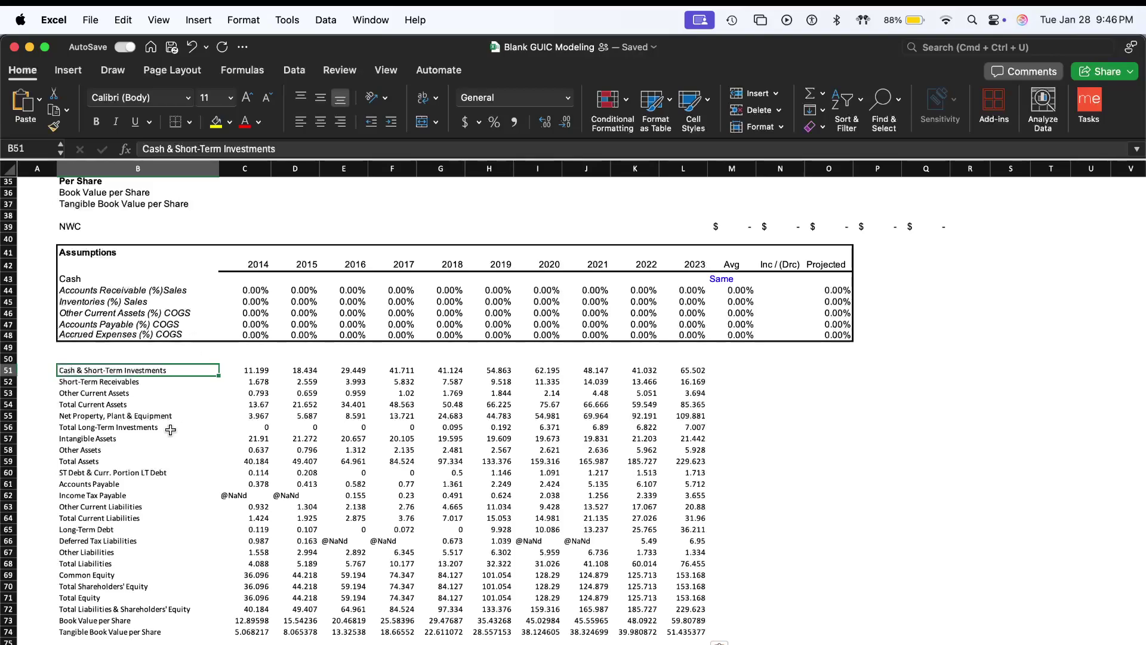
pyautogui.press('Right')
pyautogui.hotkey('ctrl', 'shift', 'Right')
pyautogui.hotkey('ctrl', 'shift', 'Down')
pyautogui.hotkey('shift', 'Up')
pyautogui.hotkey('shift', 'Up')
pyautogui.hotkey('shift', 'Up')
pyautogui.hotkey('shift', 'Up')
pyautogui.hotkey('shift', 'Up')
pyautogui.hotkey('shift', 'Up')
pyautogui.hotkey('shift', 'Up')
pyautogui.hotkey('shift', 'Up')
pyautogui.hotkey('shift', 'Up')
pyautogui.hotkey('shift', 'Up')
pyautogui.hotkey('shift', 'Up')
pyautogui.hotkey('shift', 'Up')
pyautogui.hotkey('shift', 'Up')
pyautogui.hotkey('shift', 'Up')
pyautogui.hotkey('shift', 'Up')
pyautogui.hotkey('shift', 'Up')
pyautogui.hotkey('shift', 'Up')
pyautogui.hotkey('shift', 'Up')
pyautogui.hotkey('shift', 'Up')
pyautogui.hotkey('shift', 'Up')
pyautogui.hotkey('shift', 'Up')
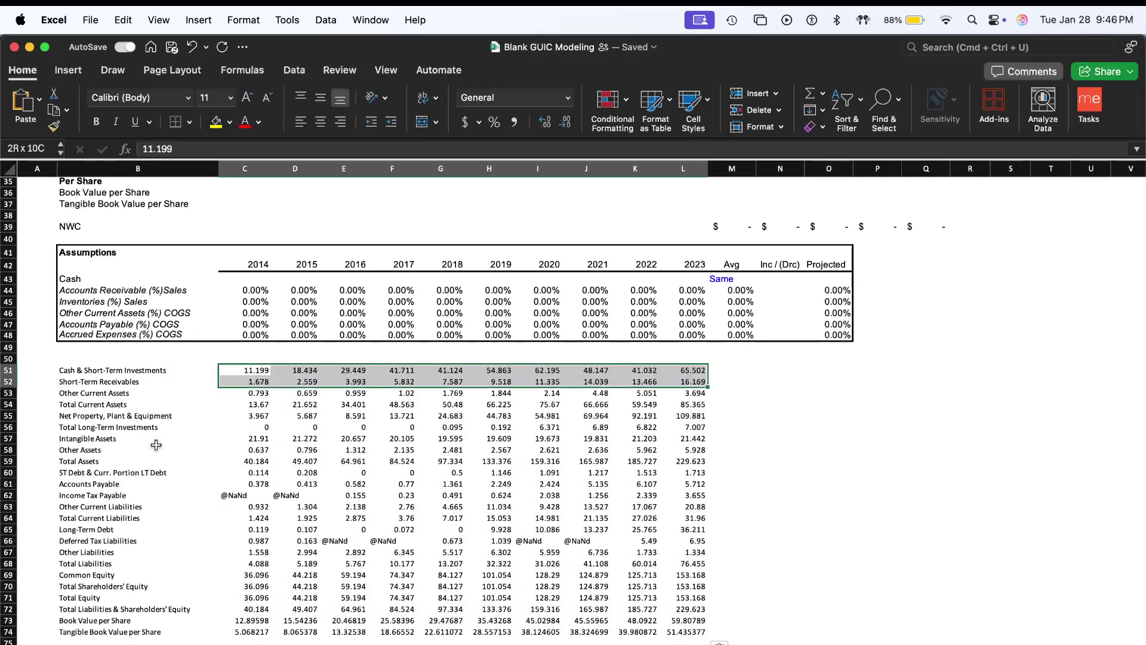
pyautogui.press('super+c')
pyautogui.scroll(10, 156, 444)
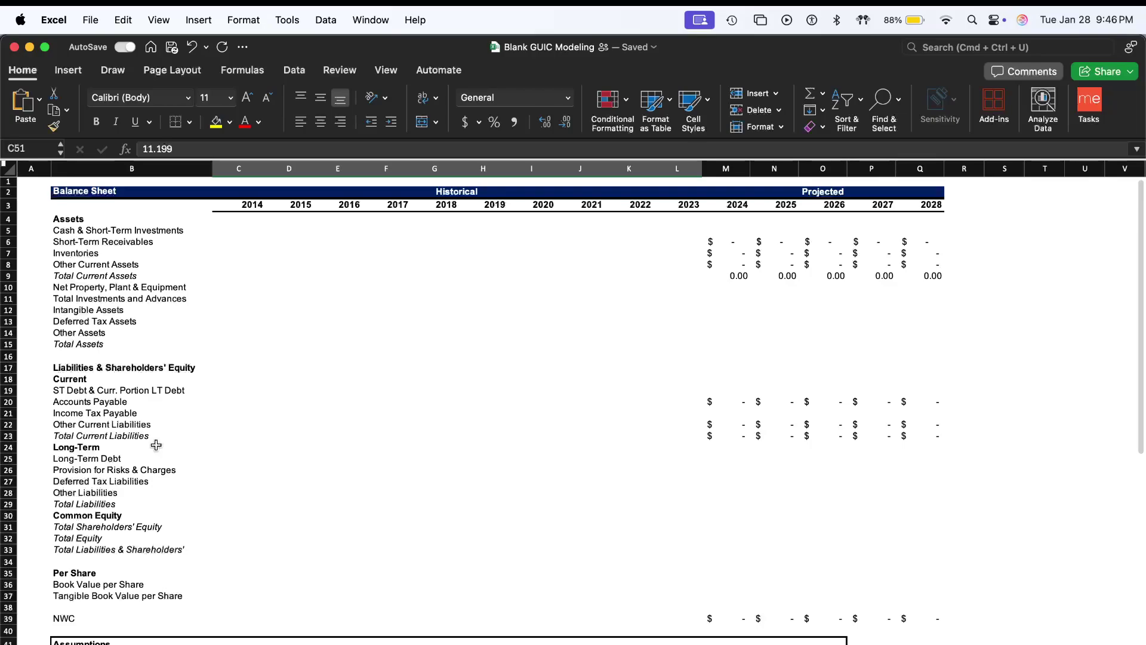
pyautogui.scroll(-9, 155, 442)
pyautogui.scroll(10, 236, 320)
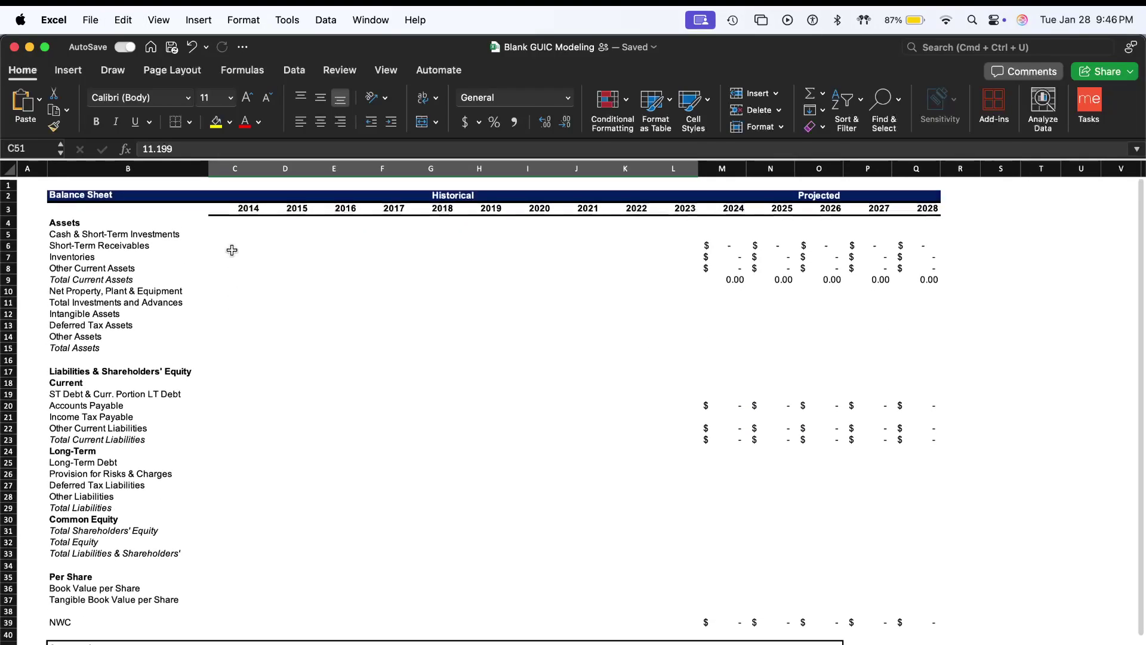
pyautogui.click(233, 233)
pyautogui.press('super+v')
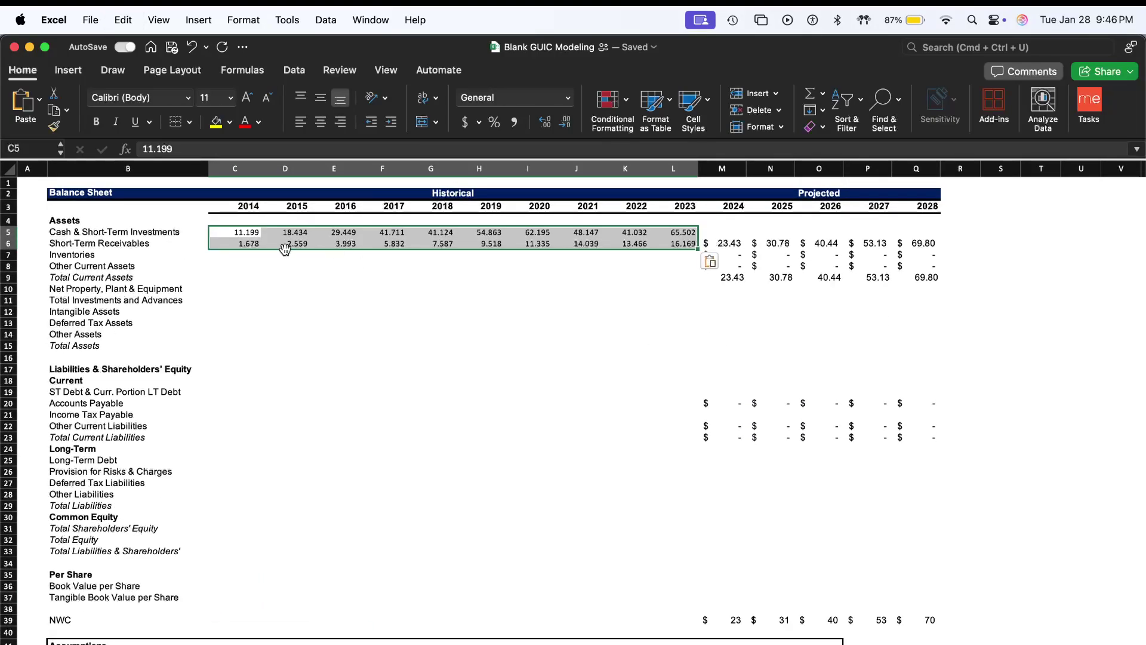
# - Enter zero for the 2014 Inventories in C7 and fill it across to 2023
pyautogui.click(219, 244)
pyautogui.click(240, 254)
pyautogui.doubleClick(241, 256)
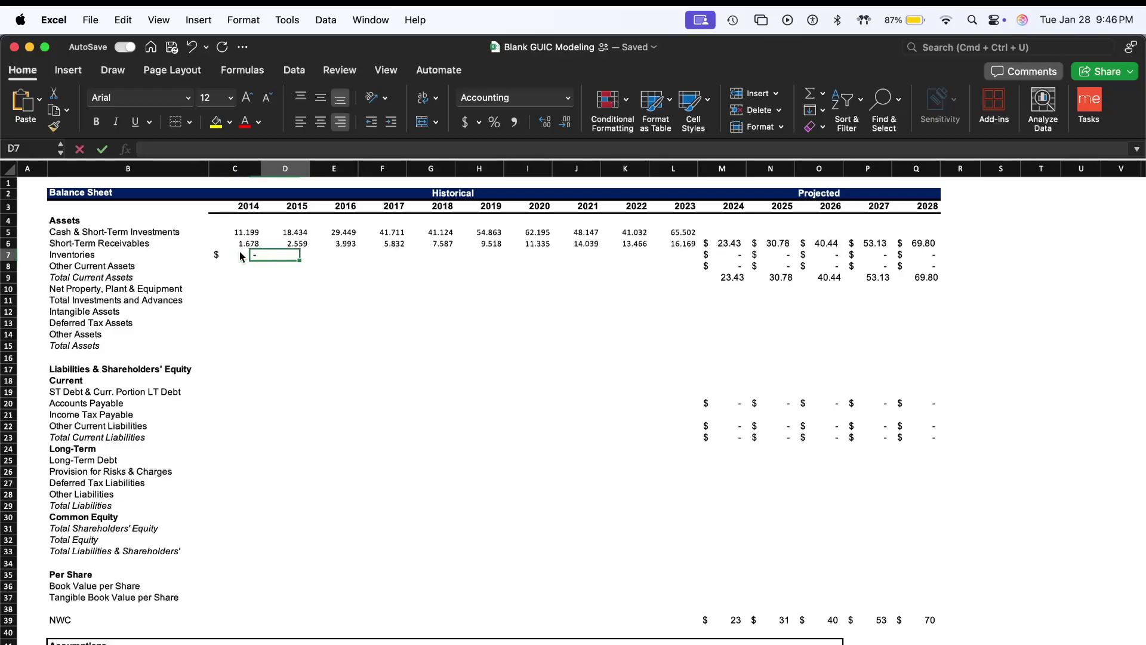
pyautogui.moveTo(239, 255); pyautogui.dragTo(673, 254)
pyautogui.press('Down')
# - Compare the template's asset rows below Inventories with the pasted source rows starting at row 51
pyautogui.scroll(-10, 239, 255)
pyautogui.scroll(-3, 240, 255)
pyautogui.click(254, 346)
pyautogui.scroll(13, 254, 348)
pyautogui.scroll(-1, 253, 349)
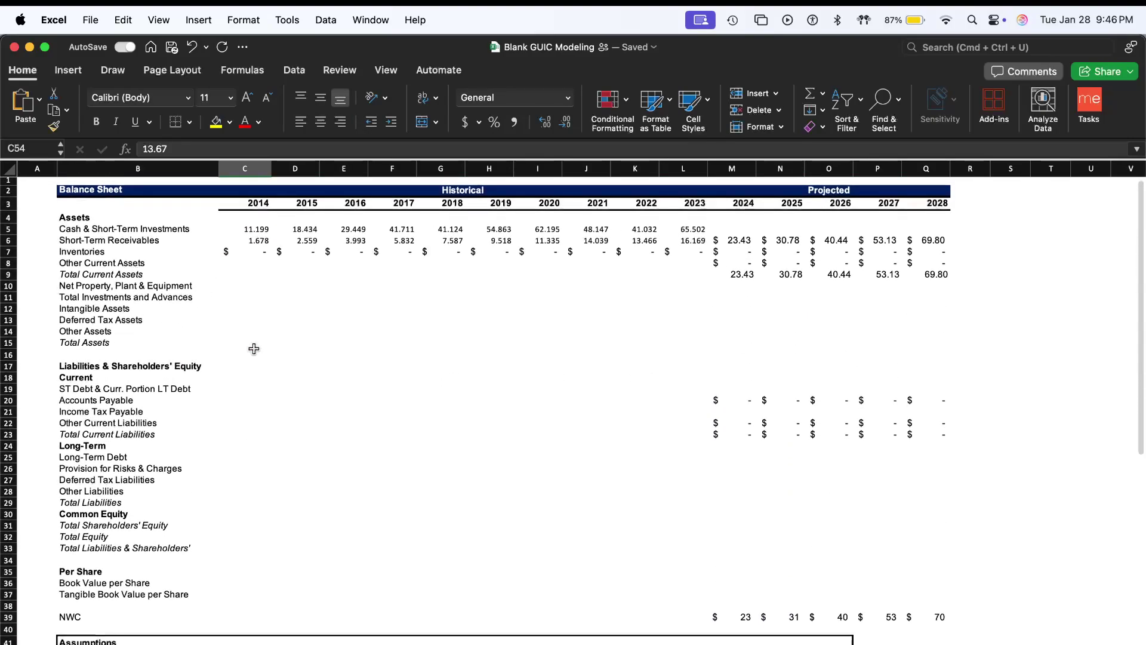
pyautogui.scroll(-5, 254, 349)
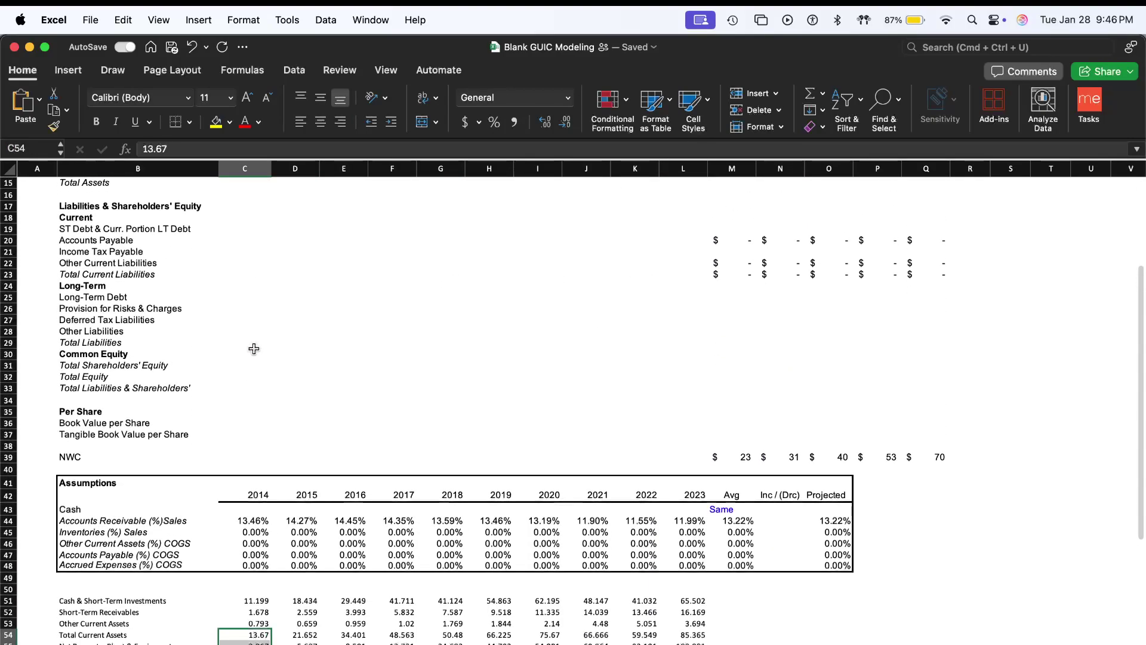
pyautogui.scroll(-3, 253, 349)
pyautogui.scroll(5, 254, 349)
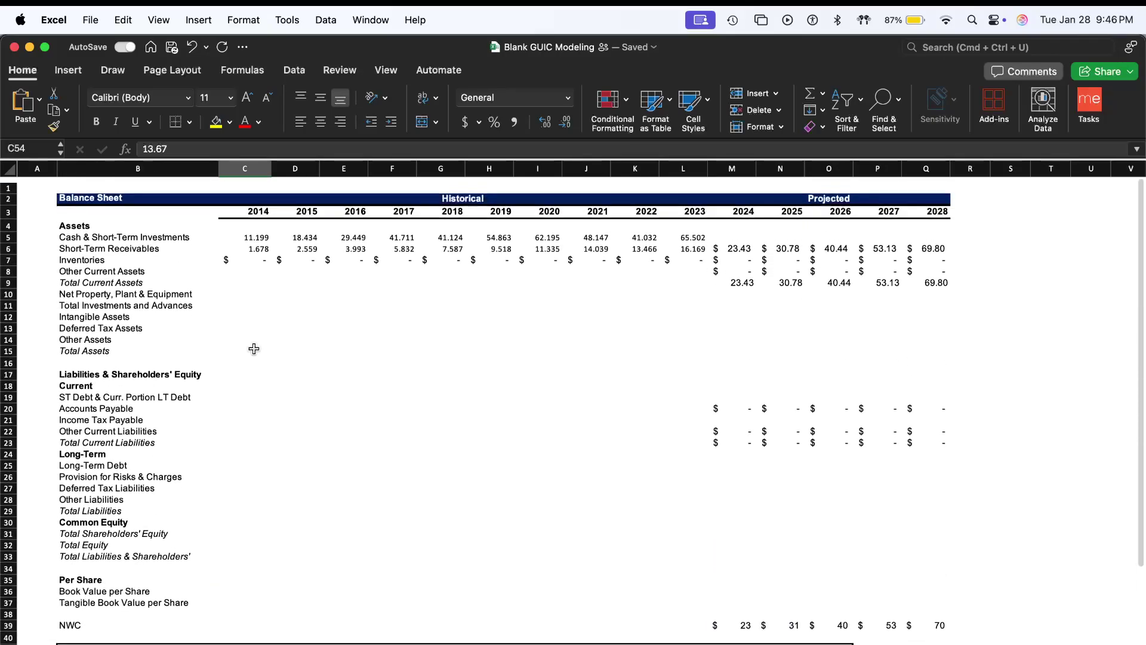
pyautogui.scroll(-3, 253, 349)
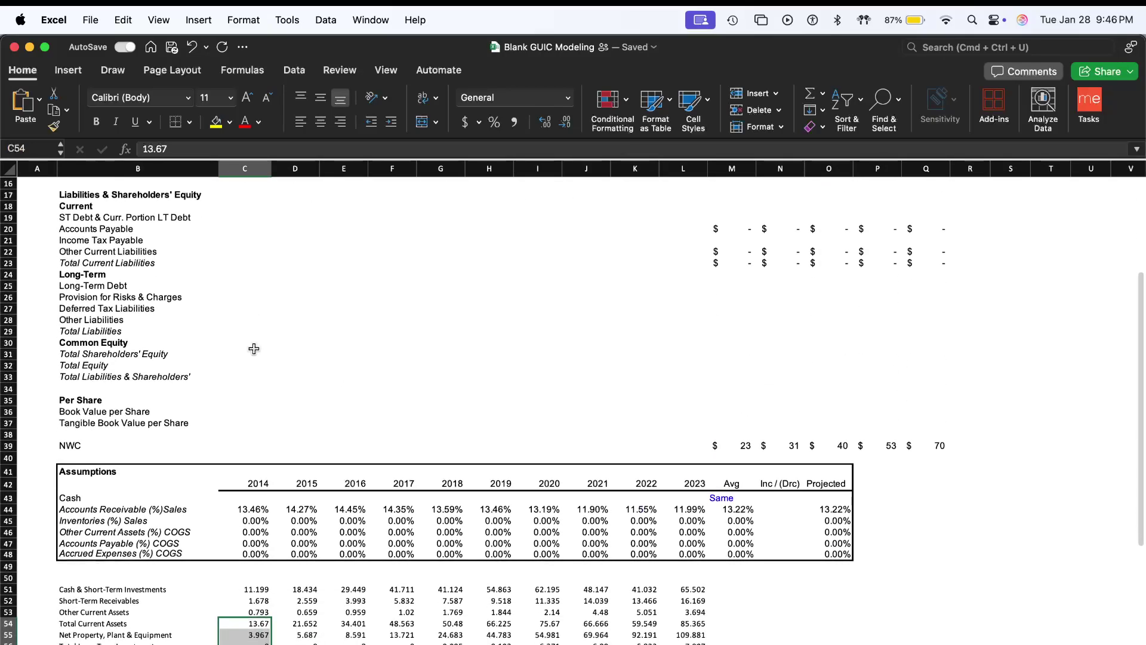
pyautogui.scroll(10, 254, 348)
pyautogui.scroll(-8, 253, 349)
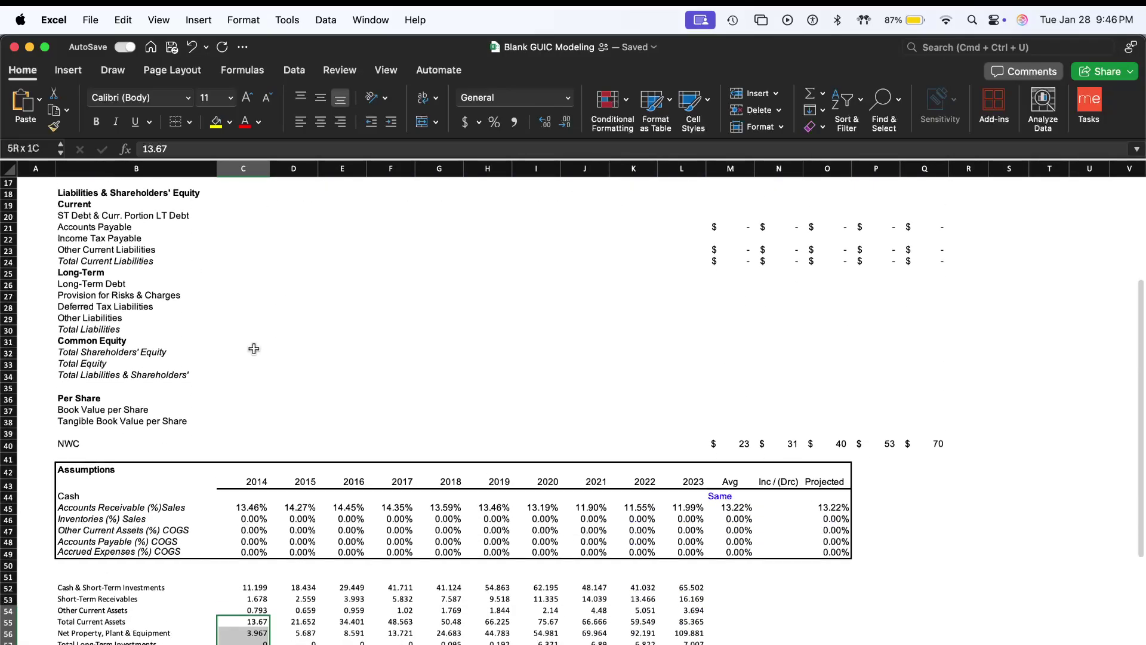
pyautogui.scroll(-1, 254, 349)
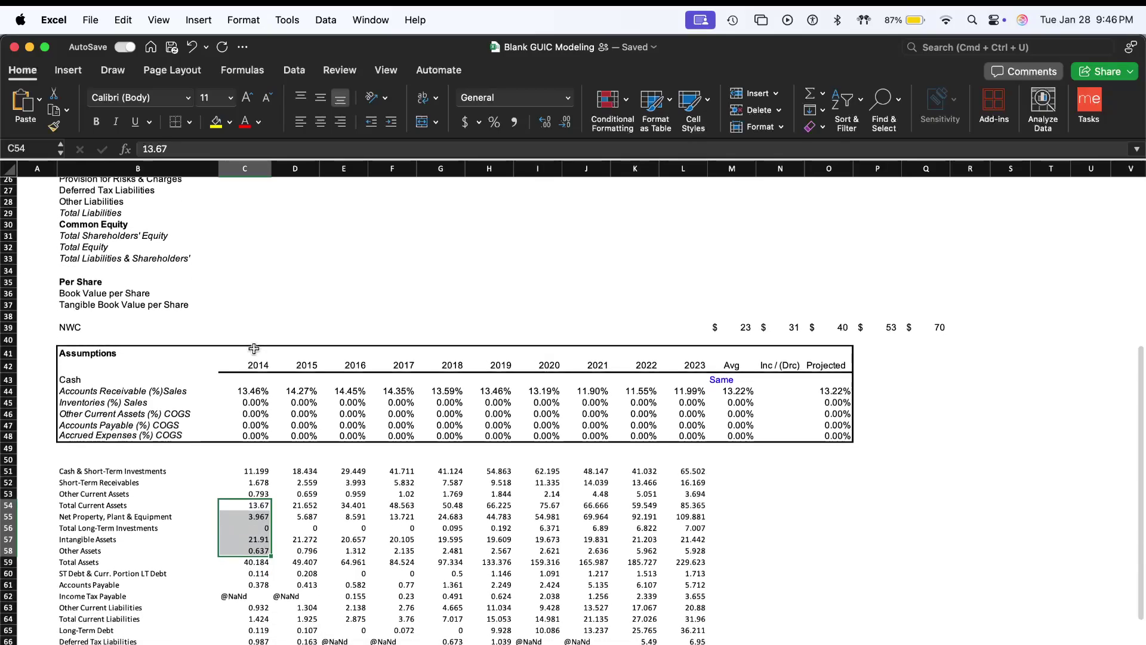
# - Try to copy the 2014–2023 figures from C54:L57 into the template at C8, undoing the accidental fill across the source rows
pyautogui.hotkey('shift', 'Up')
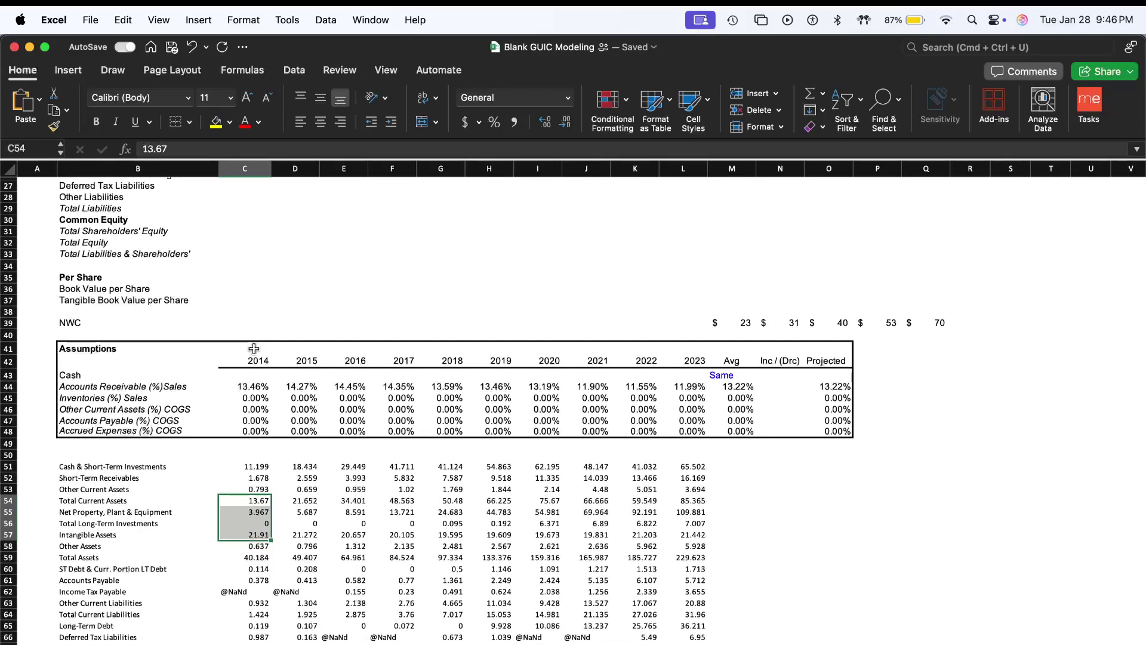
pyautogui.press('super+shift+Right')
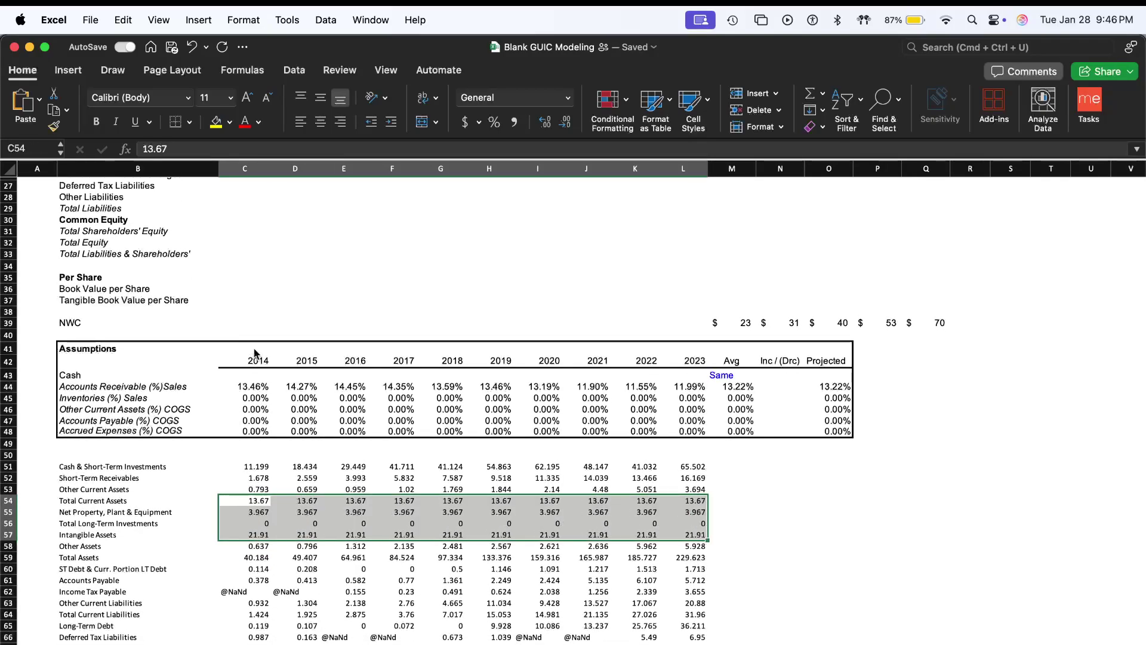
pyautogui.press('super+r')
pyautogui.scroll(3, 254, 349)
pyautogui.press('super+c')
pyautogui.press('super+z')
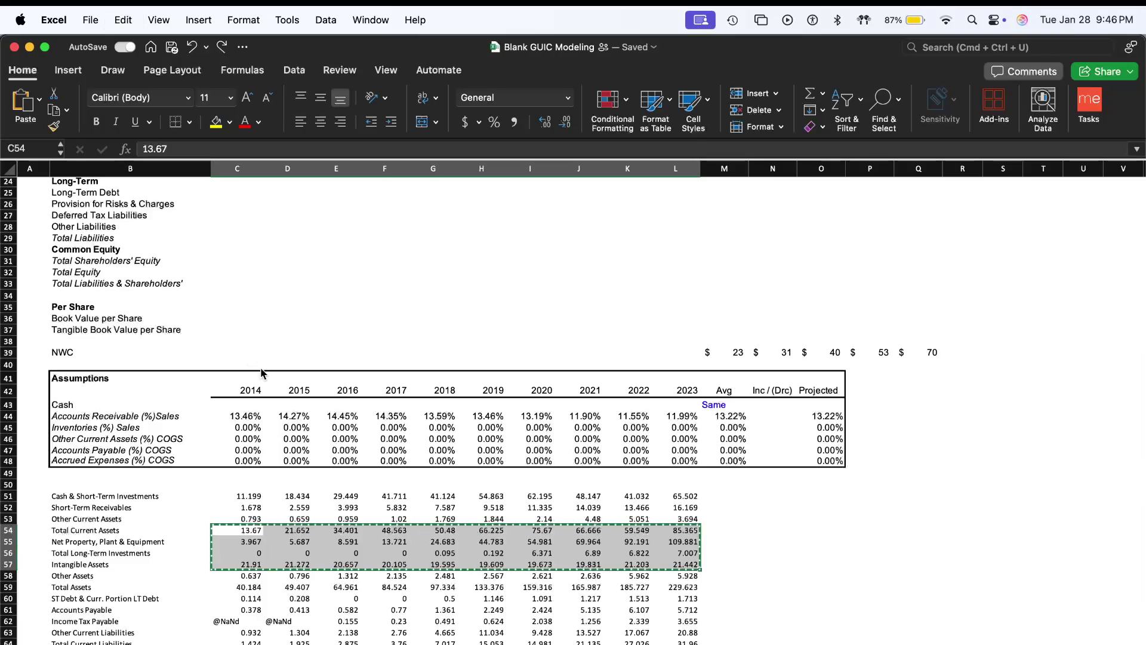
pyautogui.scroll(10, 256, 358)
pyautogui.click(249, 235)
pyautogui.click(249, 216)
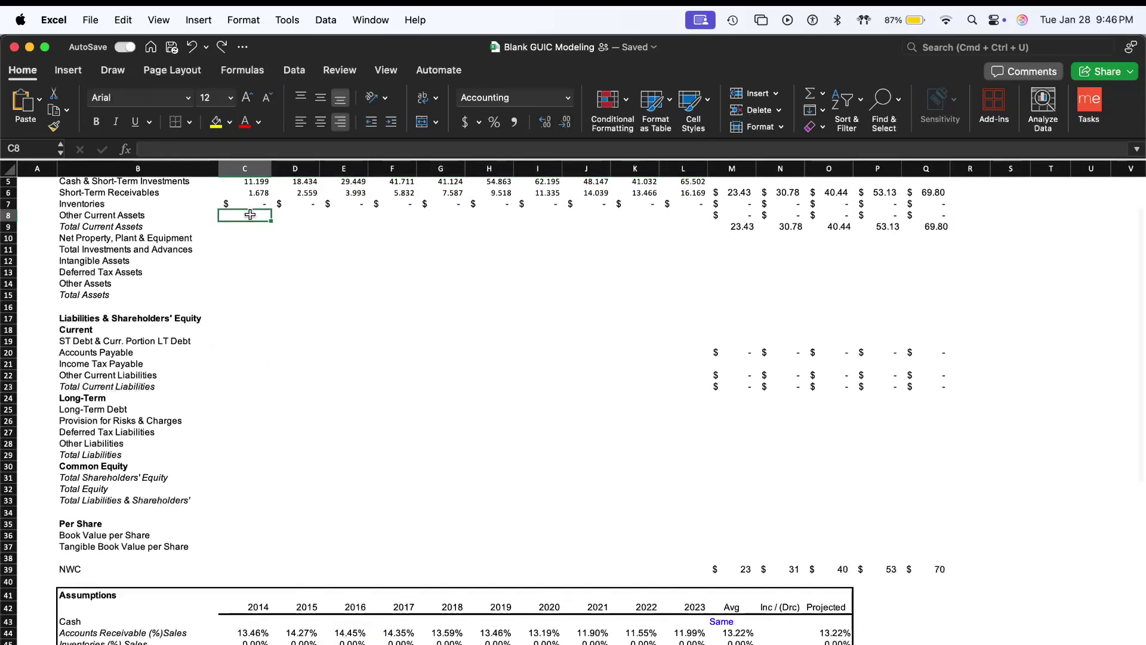
pyautogui.press('super+v')
# - Compare the figures pasted at C8 with the source row labels and undo the paste
pyautogui.click(244, 260)
pyautogui.scroll(-10, 245, 260)
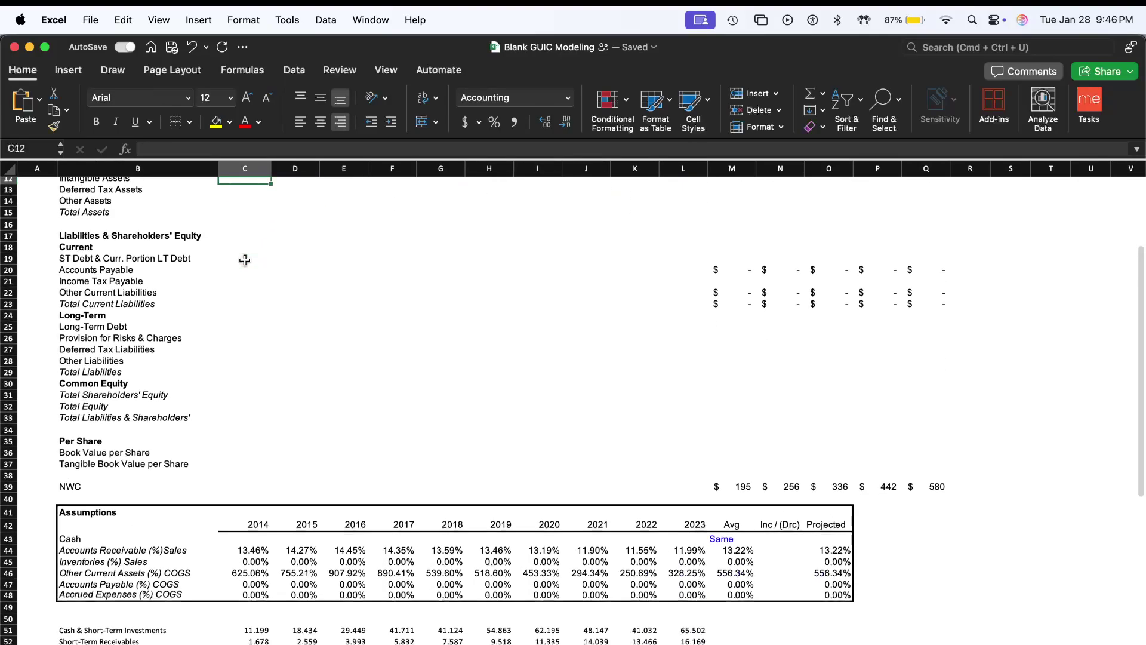
pyautogui.scroll(12, 244, 261)
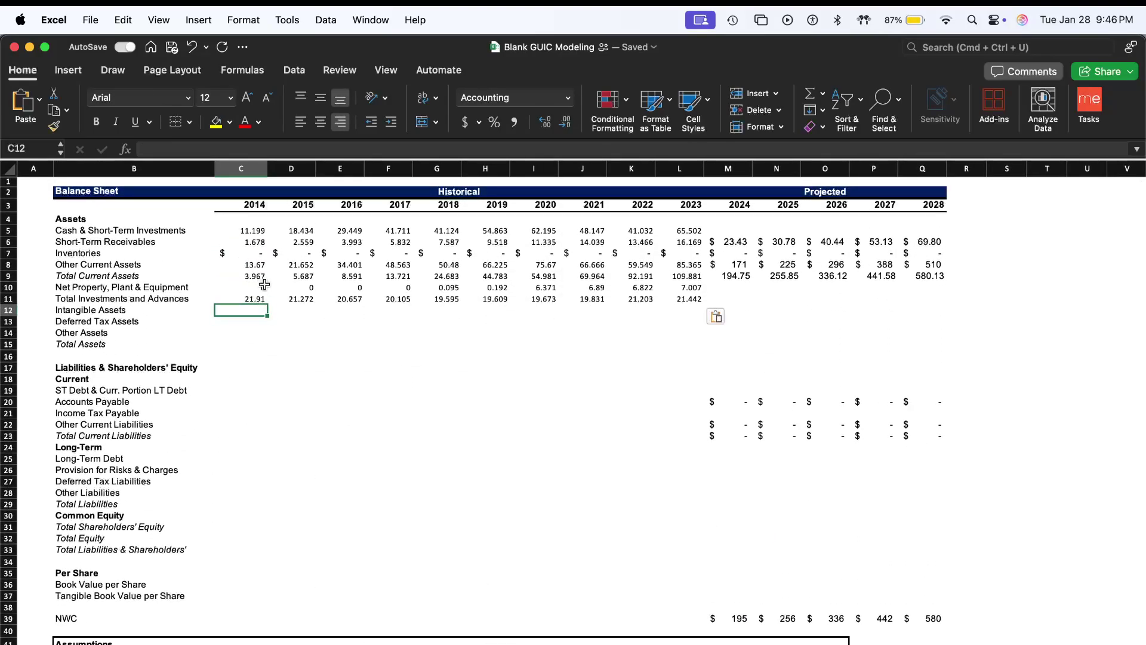
pyautogui.scroll(-10, 263, 282)
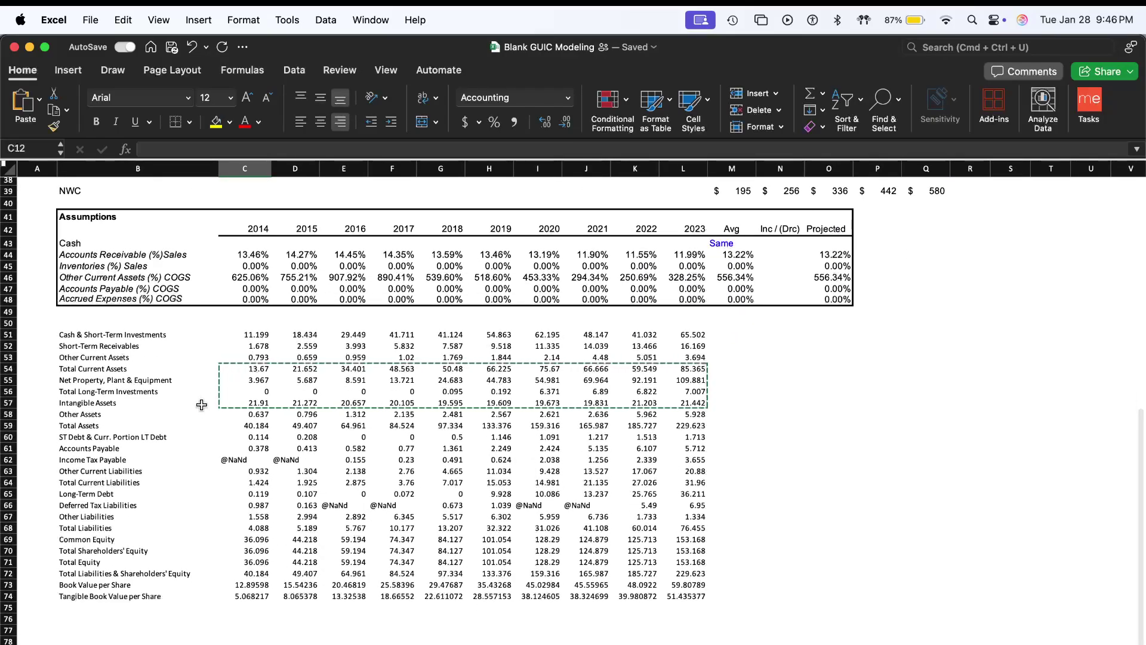
pyautogui.scroll(10, 244, 410)
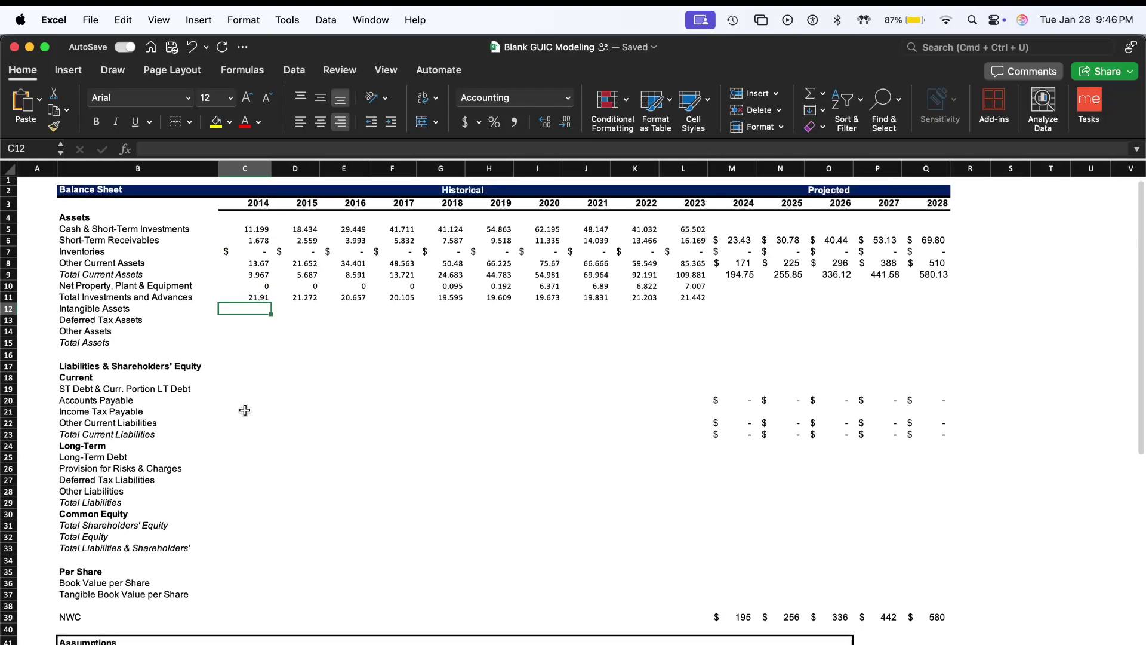
pyautogui.scroll(-10, 233, 378)
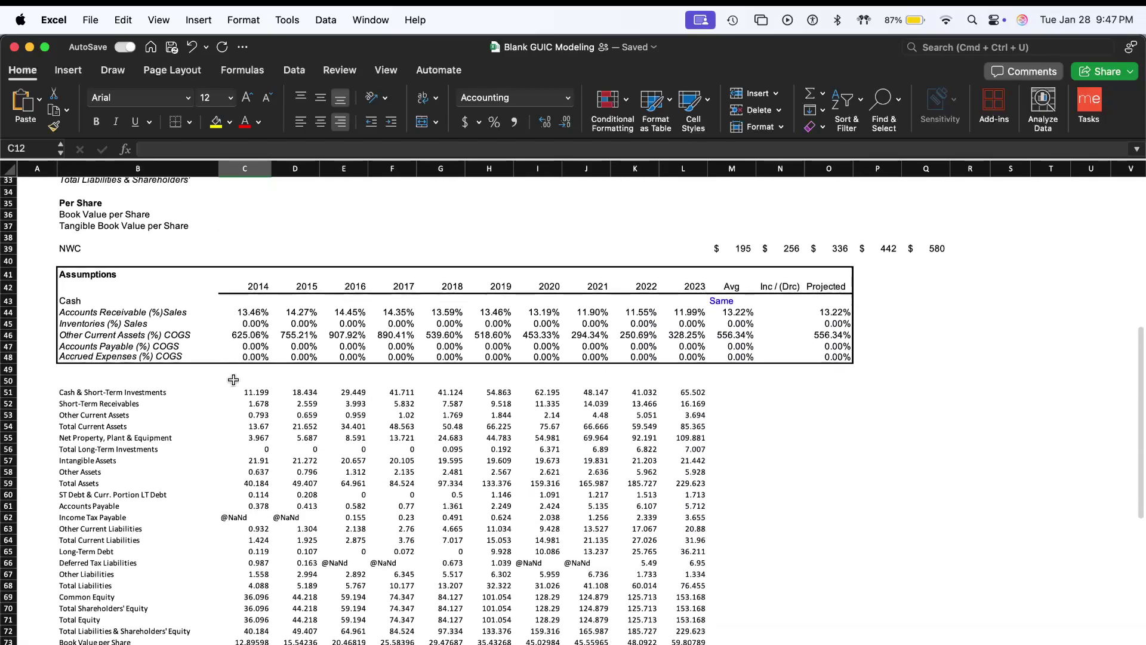
pyautogui.scroll(10, 239, 384)
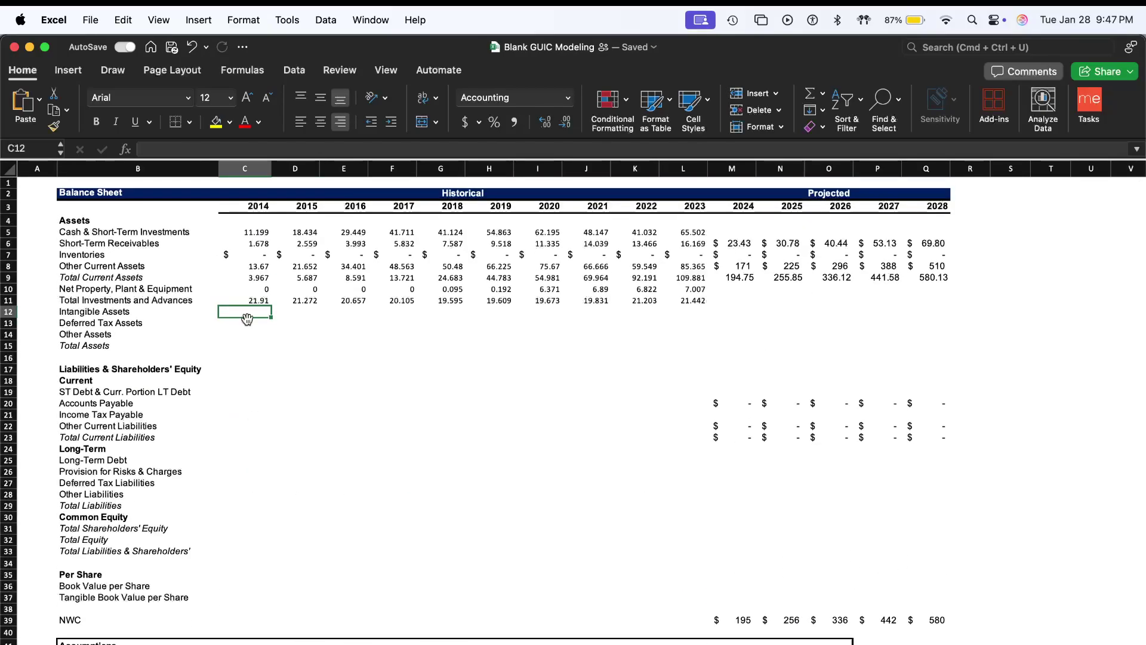
pyautogui.scroll(-10, 247, 318)
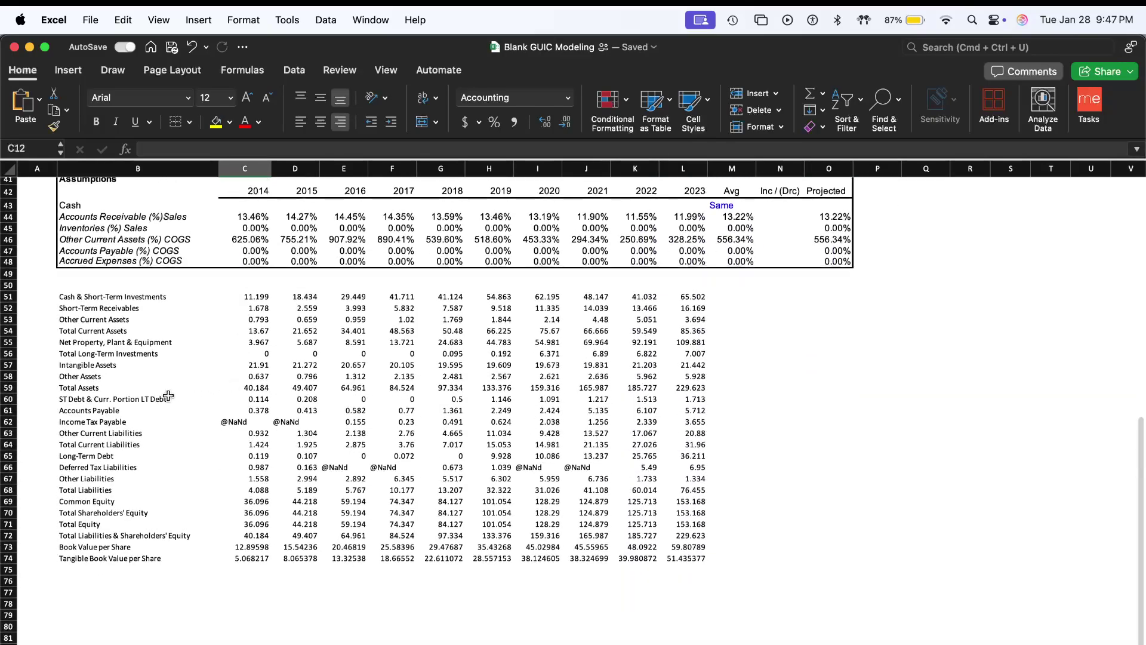
pyautogui.press('super+z')
pyautogui.press('super+z')
pyautogui.press('super+z')
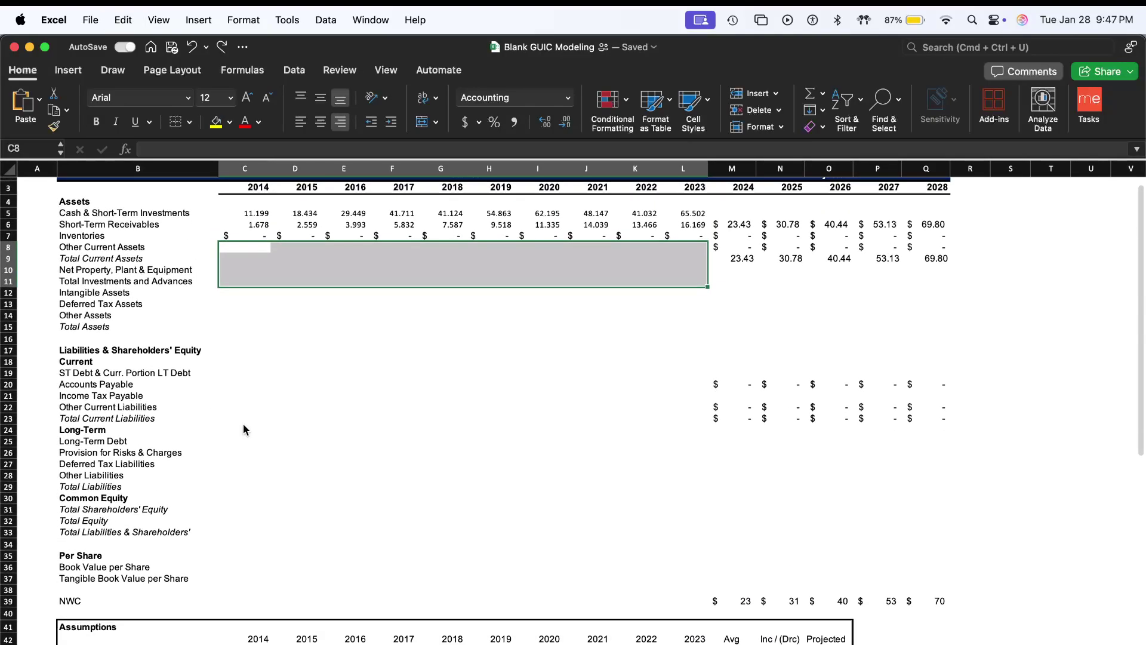
# - Copy the 2014–2023 Other Current Assets through Intangible Assets figures from C53:L57 into the template at C8
pyautogui.scroll(-5, 245, 454)
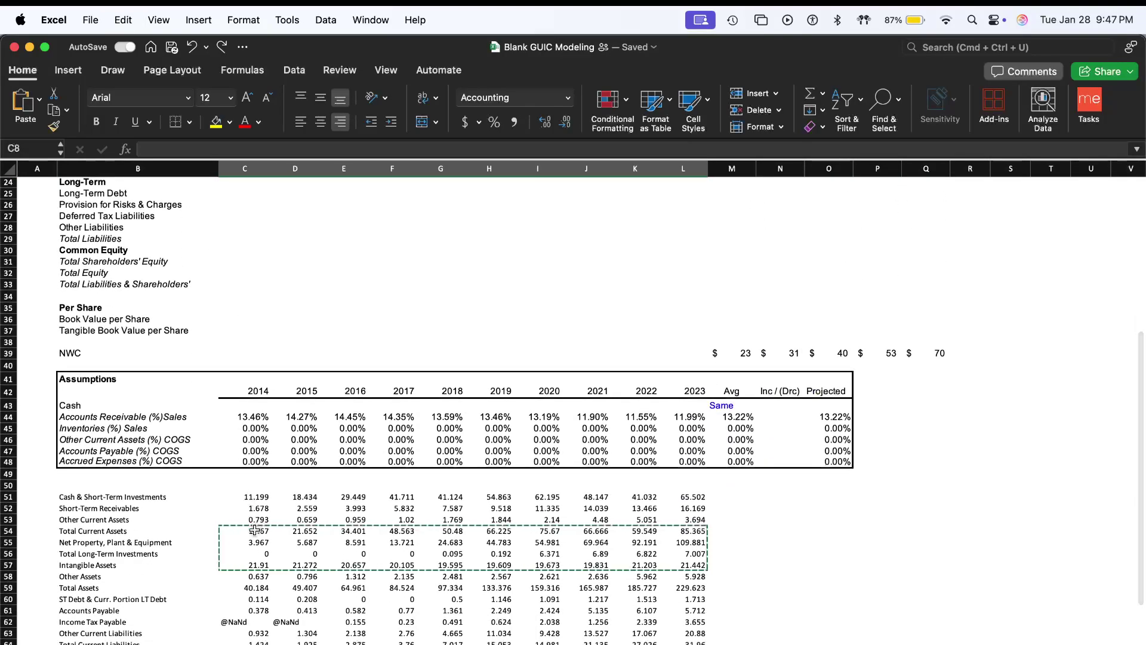
pyautogui.scroll(2, 255, 529)
pyautogui.scroll(5, 254, 529)
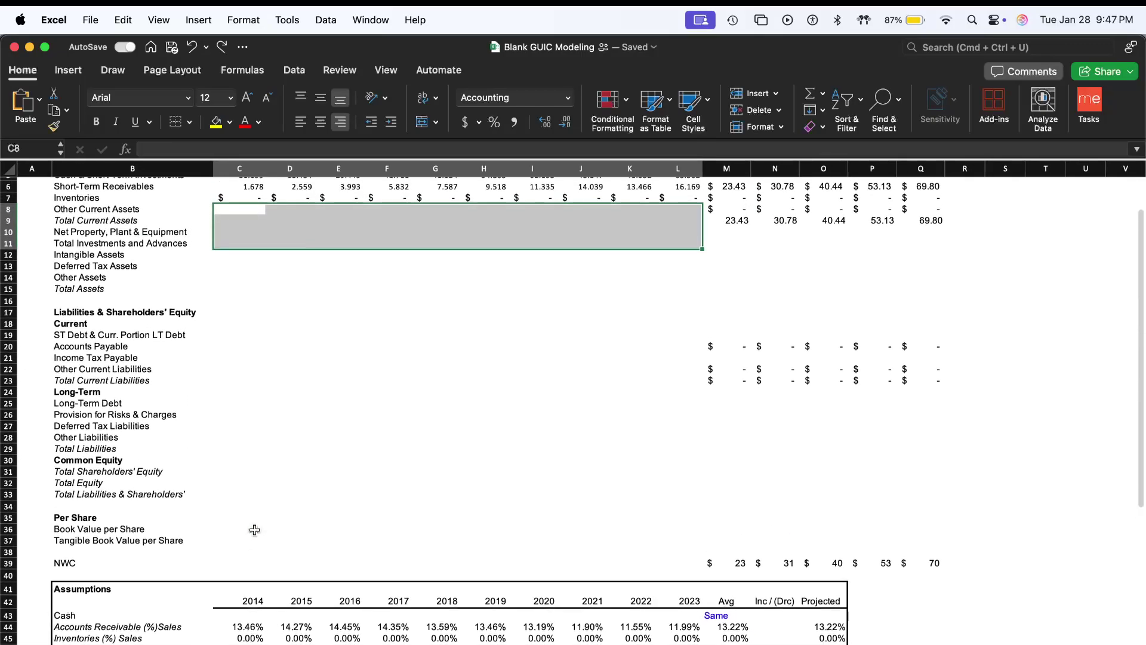
pyautogui.scroll(-5, 254, 529)
pyautogui.scroll(3, 254, 529)
pyautogui.scroll(-2, 254, 530)
pyautogui.scroll(-1, 254, 530)
pyautogui.click(255, 536)
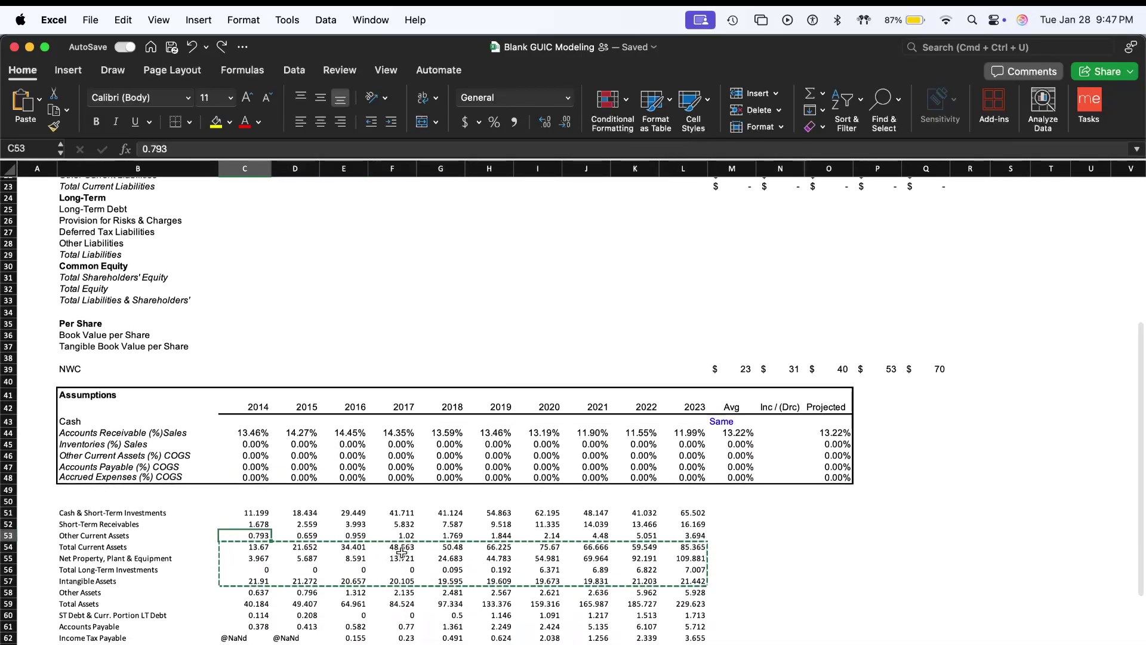
pyautogui.moveTo(251, 535); pyautogui.dragTo(695, 582)
pyautogui.press('super+c')
pyautogui.scroll(8, 364, 511)
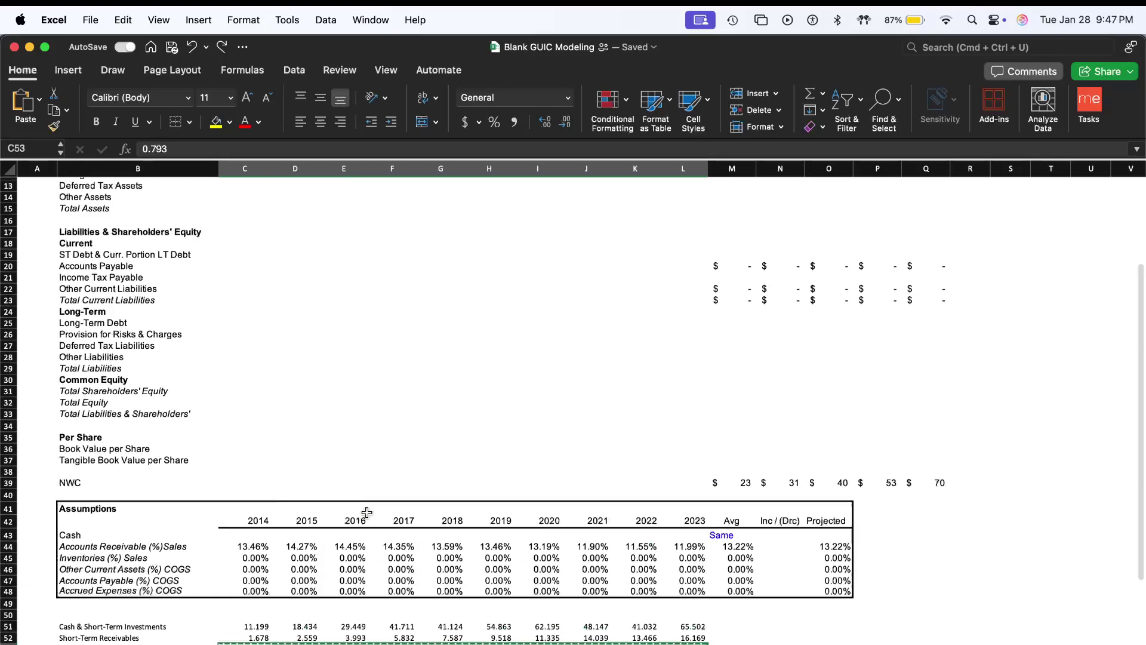
pyautogui.click(234, 258)
pyautogui.press('super+v')
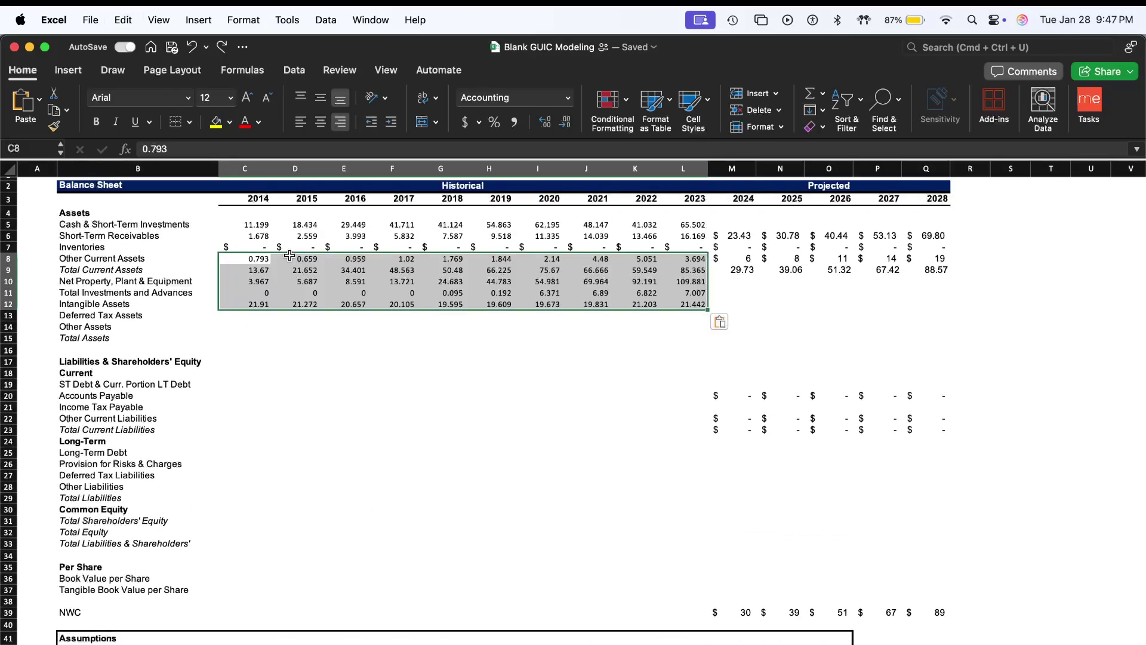
pyautogui.click(493, 397)
pyautogui.click(246, 313)
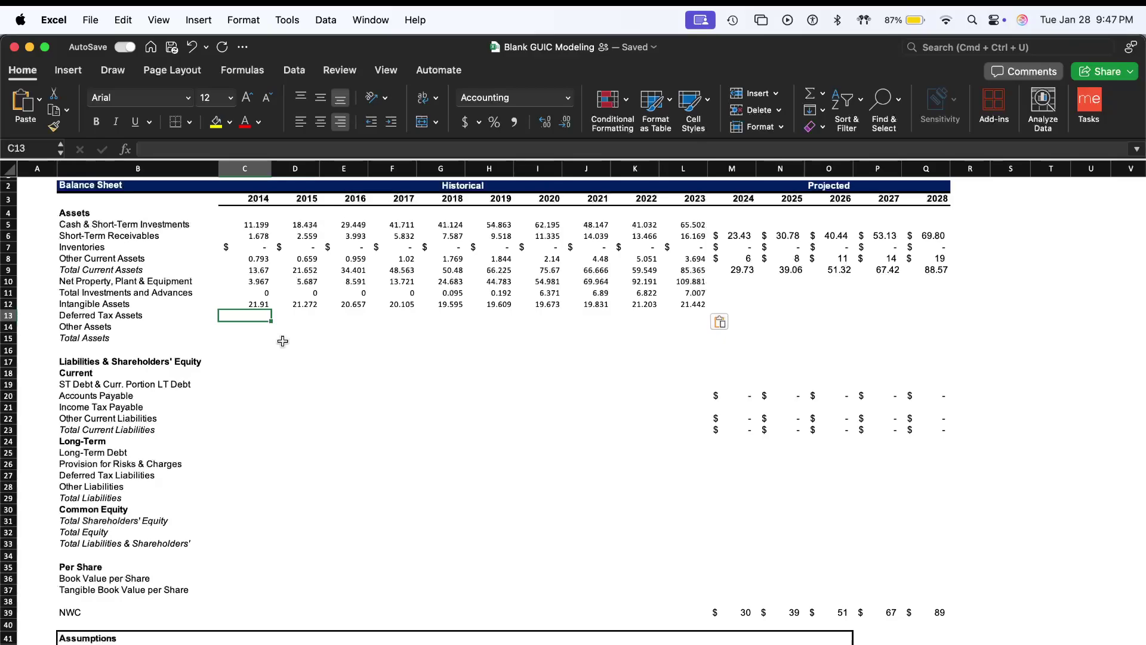
# - Switch to Meta's Balance Sheet report in FactSet and check the breakdowns of Net Property, Plant & Equipment and Other Assets
pyautogui.scroll(-10, 283, 341)
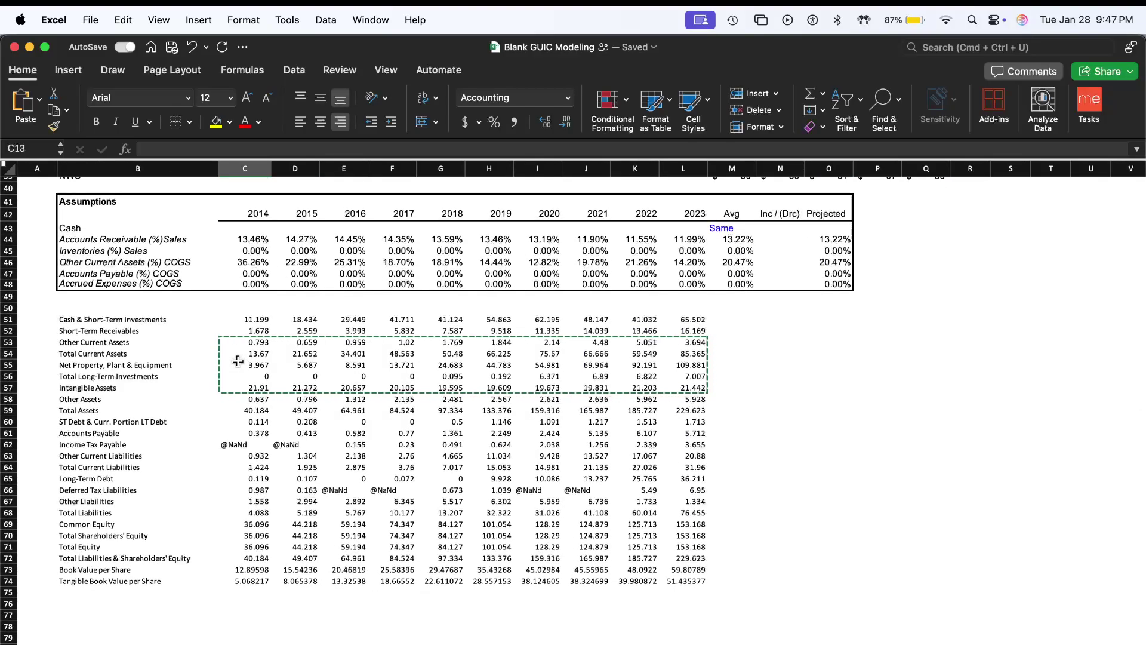
pyautogui.press('super+Tab')
pyautogui.press('super+Tab')
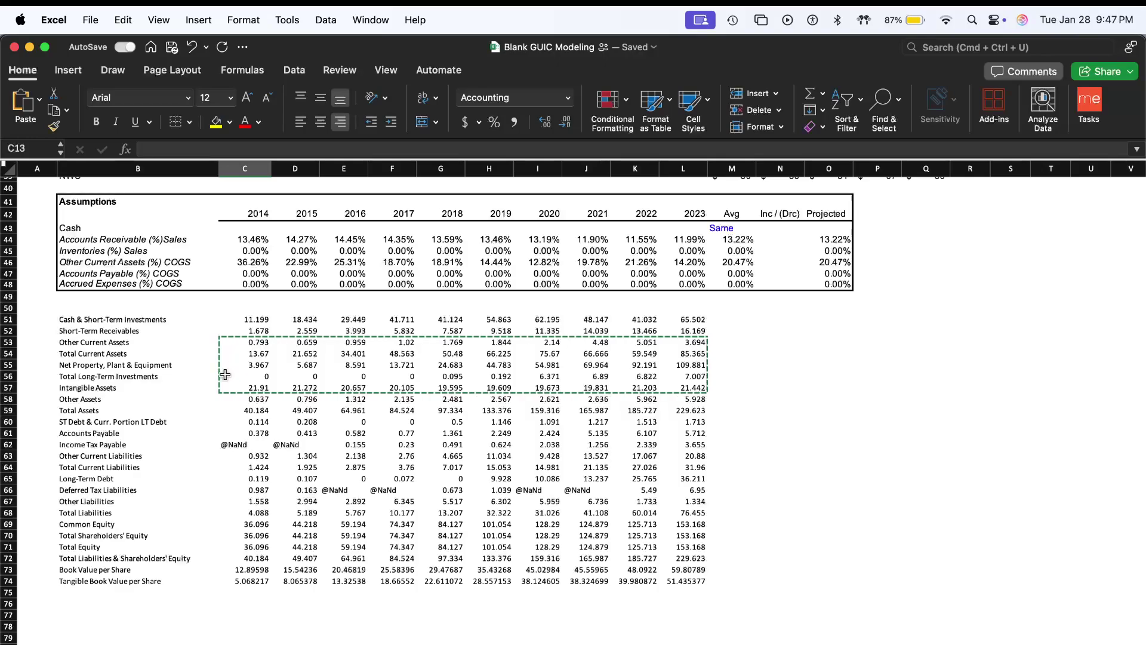
pyautogui.press('super+Tab')
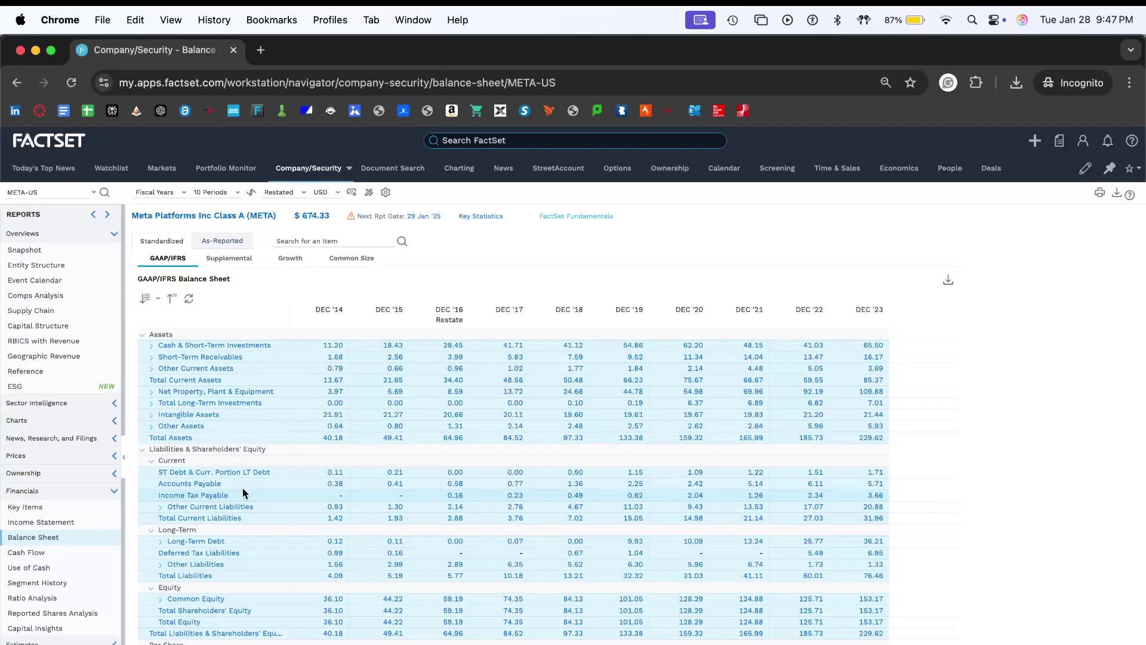
pyautogui.click(151, 392)
pyautogui.click(151, 394)
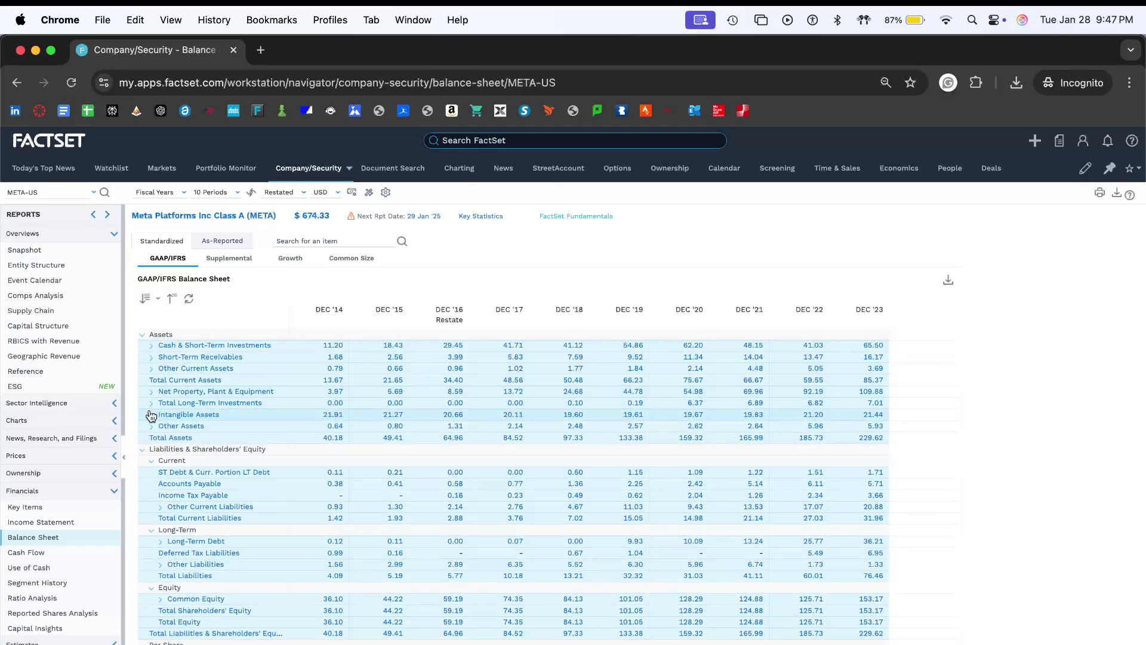
pyautogui.click(151, 425)
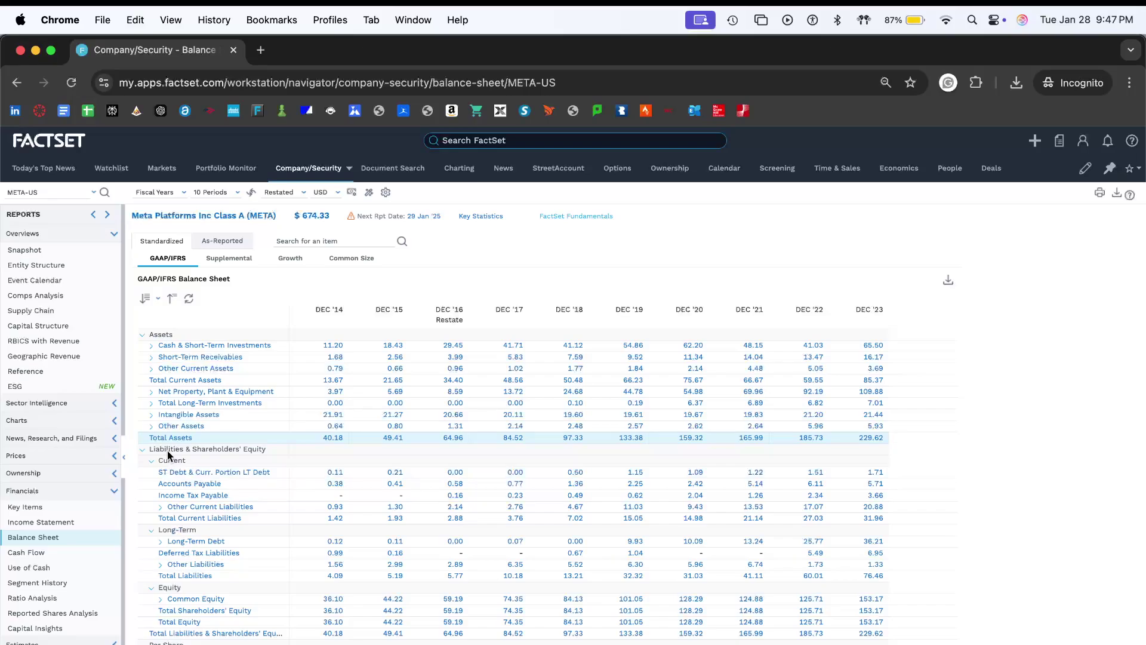
pyautogui.press('super+Tab')
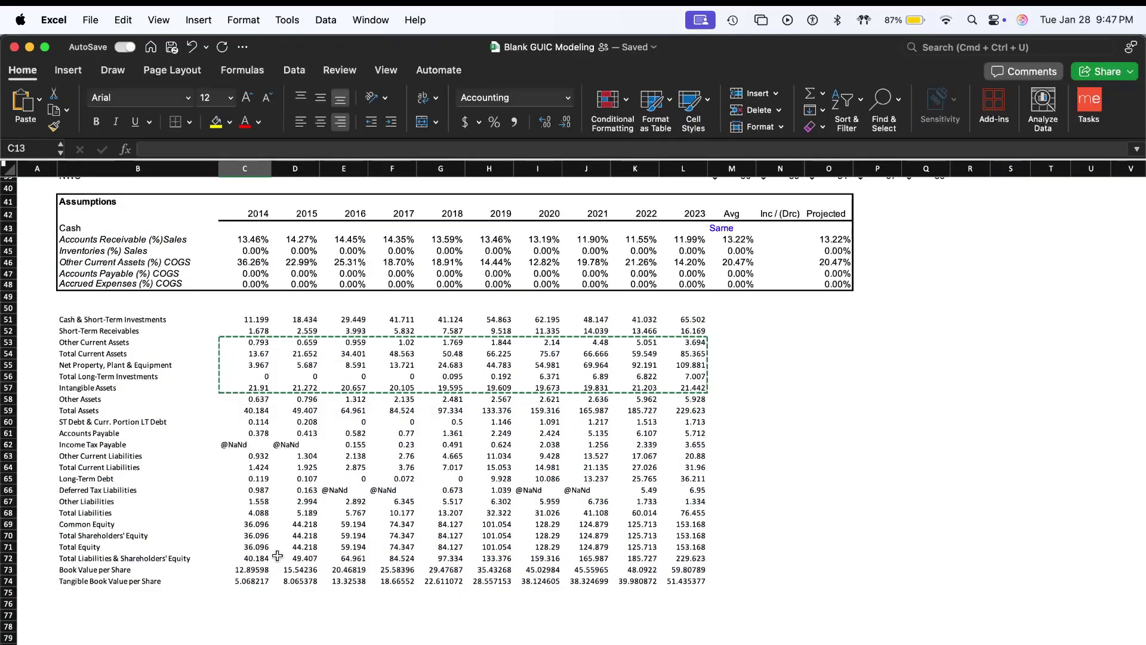
# - In Excel, enter zero for the 2014 Deferred Tax Assets in C13 and fill it across to 2023
pyautogui.scroll(10, 276, 553)
pyautogui.hotkey('shift', 'Right')
pyautogui.hotkey('shift', 'Right')
pyautogui.hotkey('shift', 'Right')
pyautogui.hotkey('shift', 'Right')
pyautogui.hotkey('shift', 'Right')
pyautogui.hotkey('shift', 'Right')
pyautogui.hotkey('shift', 'Right')
pyautogui.hotkey('shift', 'Right')
pyautogui.hotkey('shift', 'Right')
pyautogui.hotkey('ctrl', 'r')
pyautogui.press('Down')
pyautogui.press('Down')
pyautogui.press('Left')
pyautogui.press('Left')
pyautogui.press('Left')
pyautogui.press('Left')
pyautogui.press('Left')
pyautogui.press('Left')
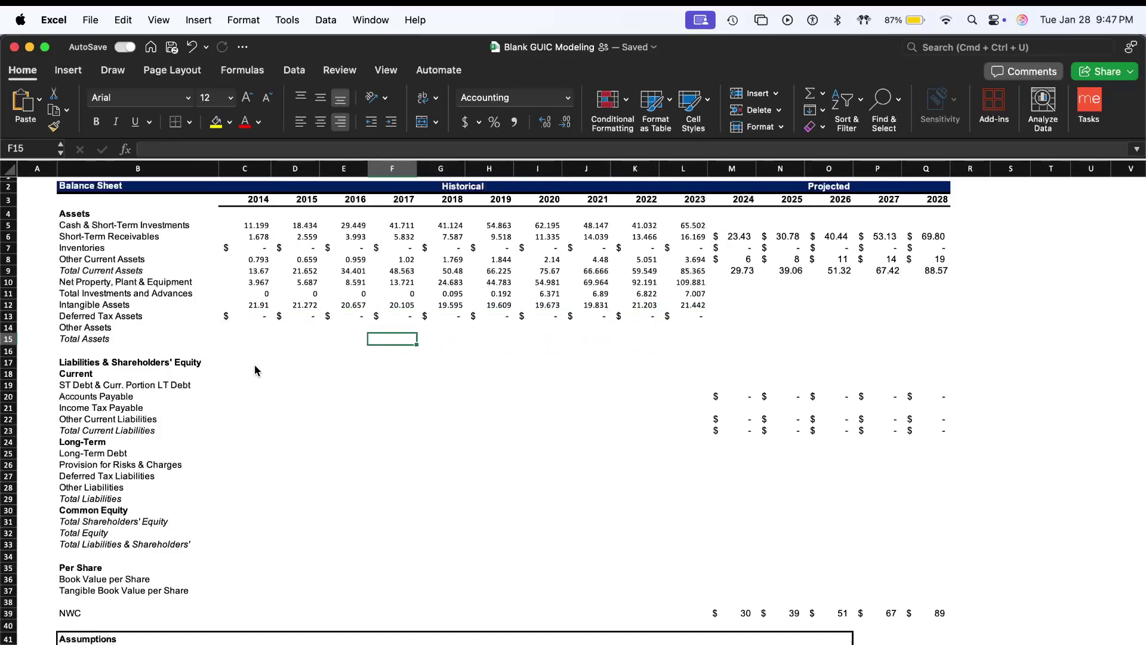
# - Copy the 2014–2023 Other Assets and Total Assets figures from C58:L59 into the template at C14
pyautogui.scroll(-10, 254, 364)
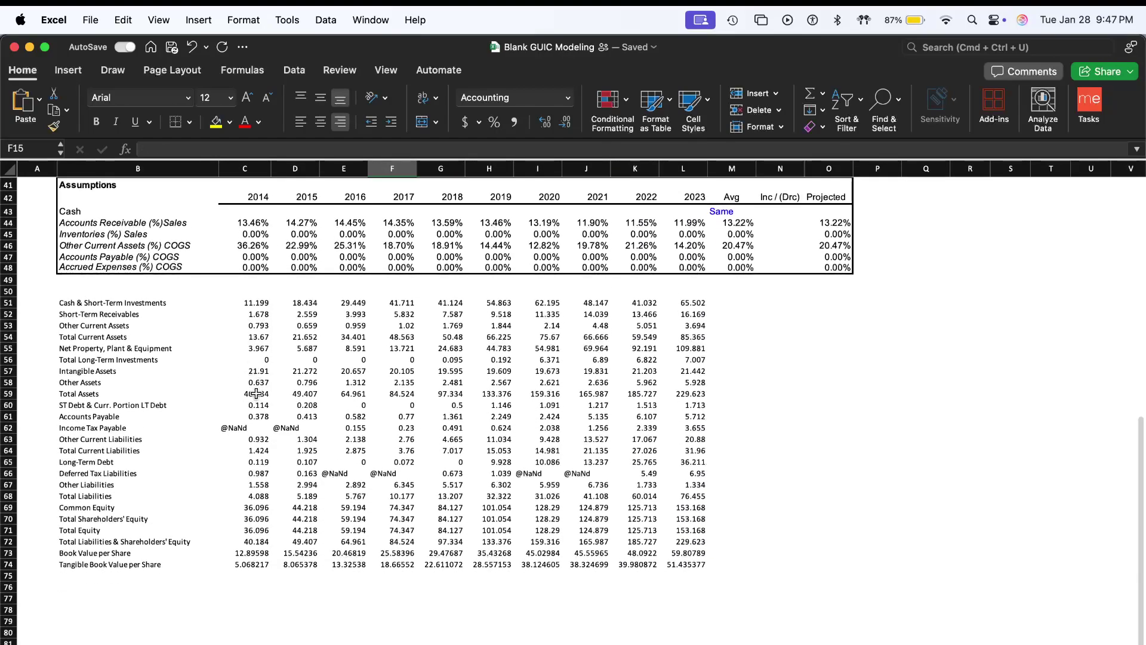
pyautogui.click(261, 382)
pyautogui.moveTo(311, 394); pyautogui.dragTo(687, 393)
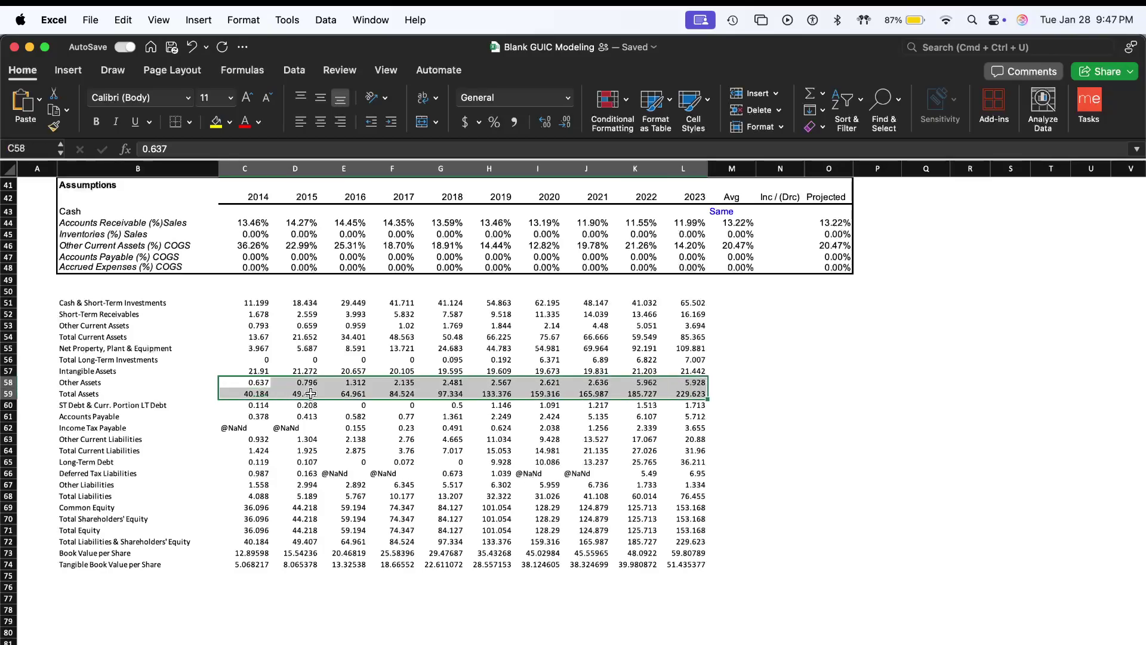
pyautogui.click(239, 333)
pyautogui.scroll(12, 239, 332)
pyautogui.scroll(-10, 239, 333)
pyautogui.keyDown('shift'); pyautogui.click(690, 419); pyautogui.keyUp('shift')
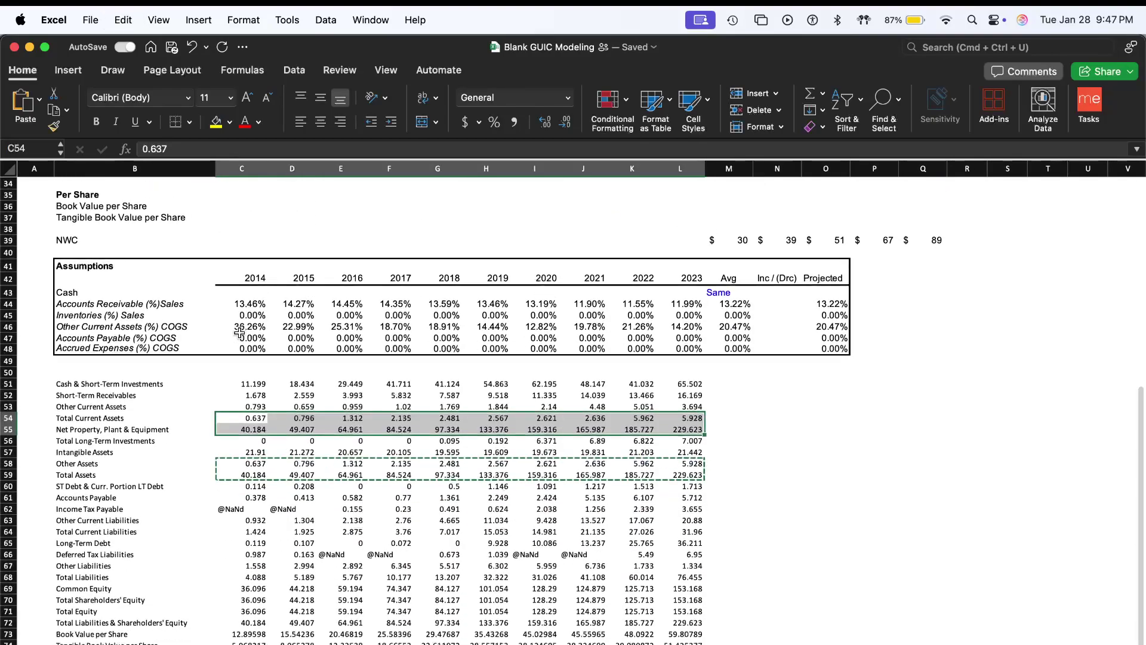
pyautogui.scroll(3, 260, 314)
pyautogui.scroll(9, 260, 314)
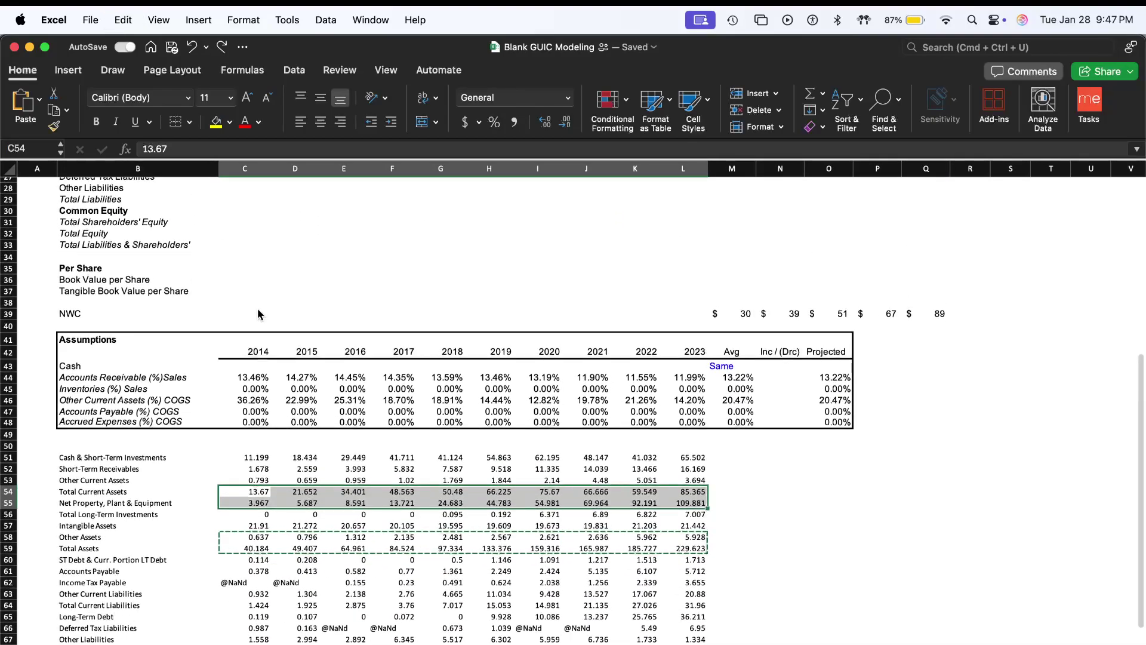
pyautogui.click(244, 347)
pyautogui.click(249, 336)
pyautogui.press('super+v')
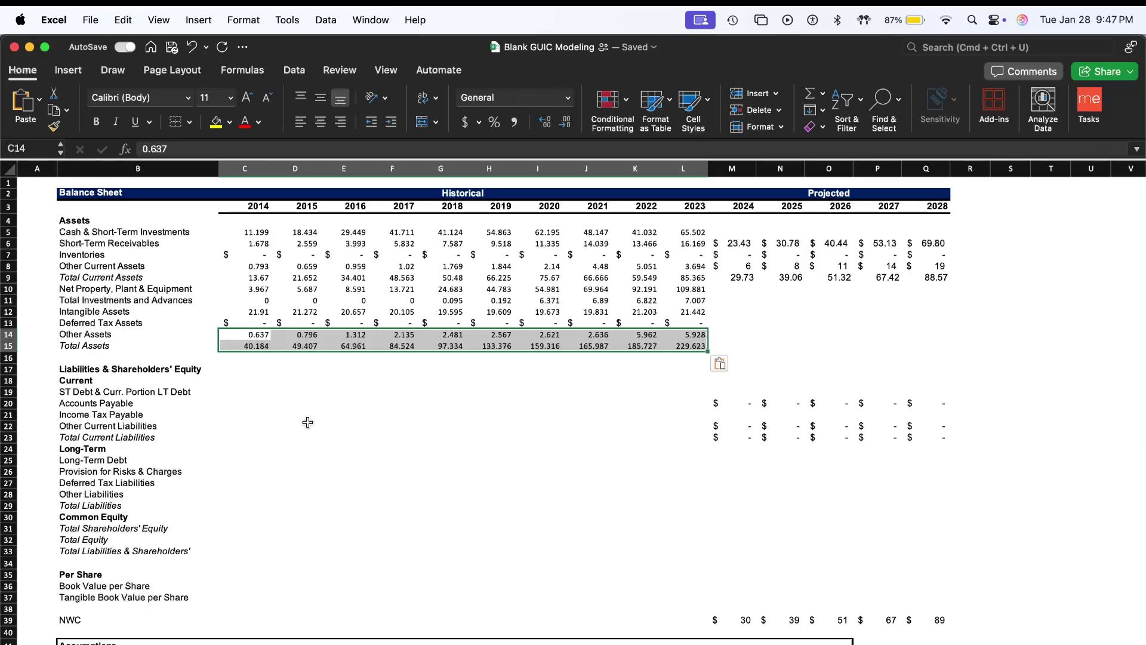
# - Compare the template's current liability rows from C19 with the source rows starting at ST Debt in C60
pyautogui.scroll(-1, 307, 415)
pyautogui.click(307, 420)
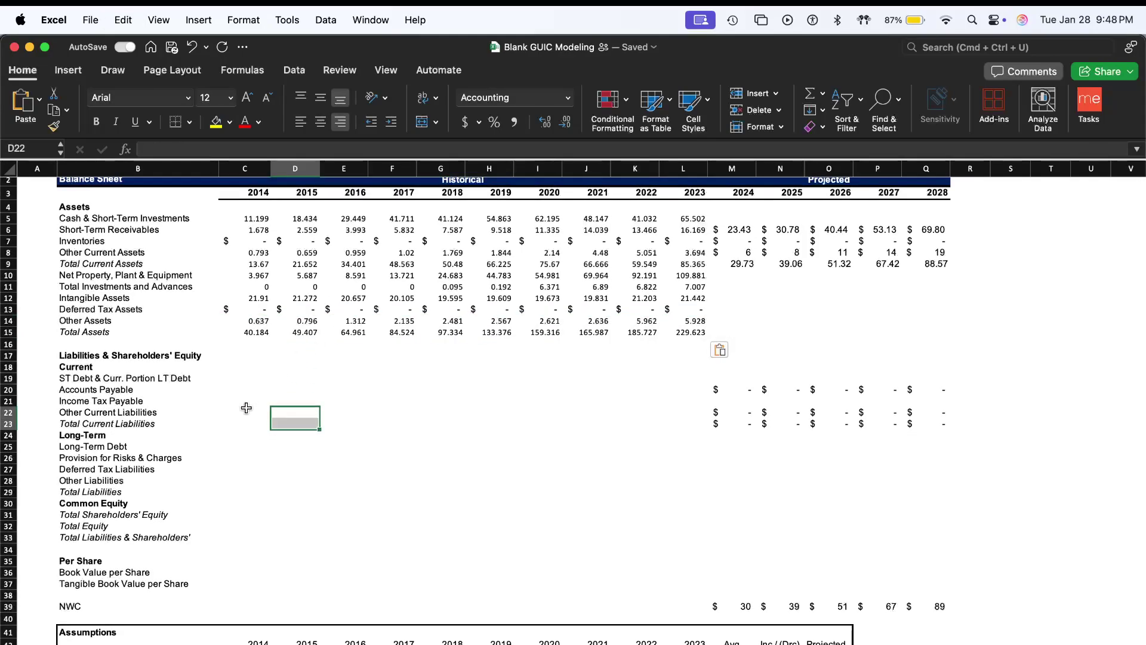
pyautogui.click(250, 375)
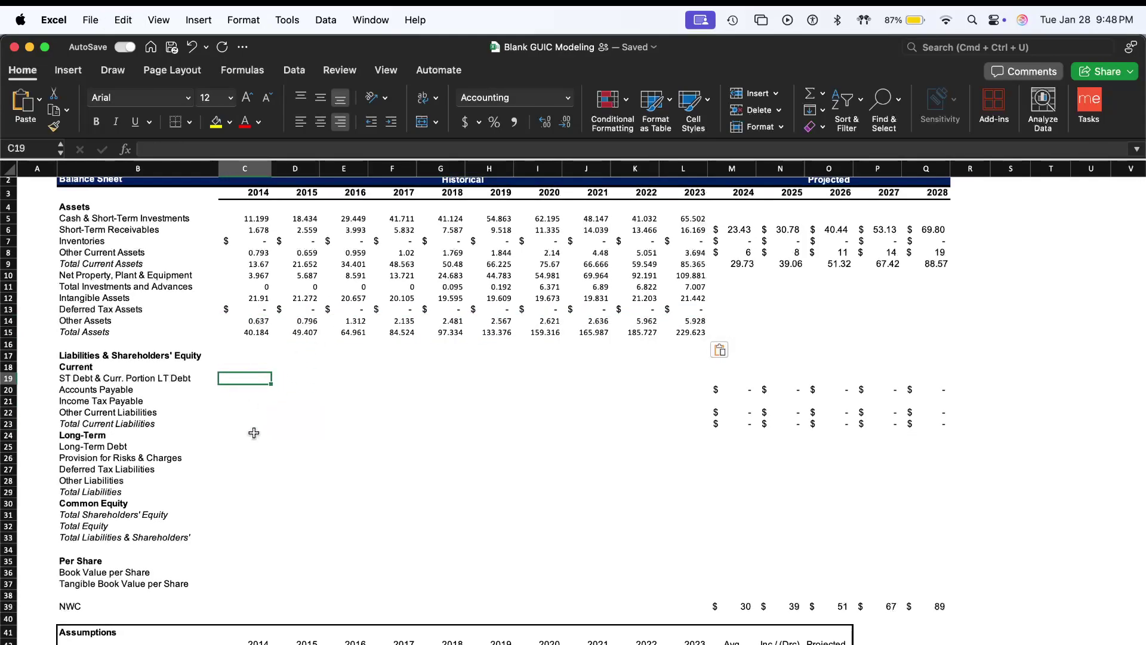
pyautogui.scroll(-2, 254, 432)
pyautogui.scroll(-15, 253, 433)
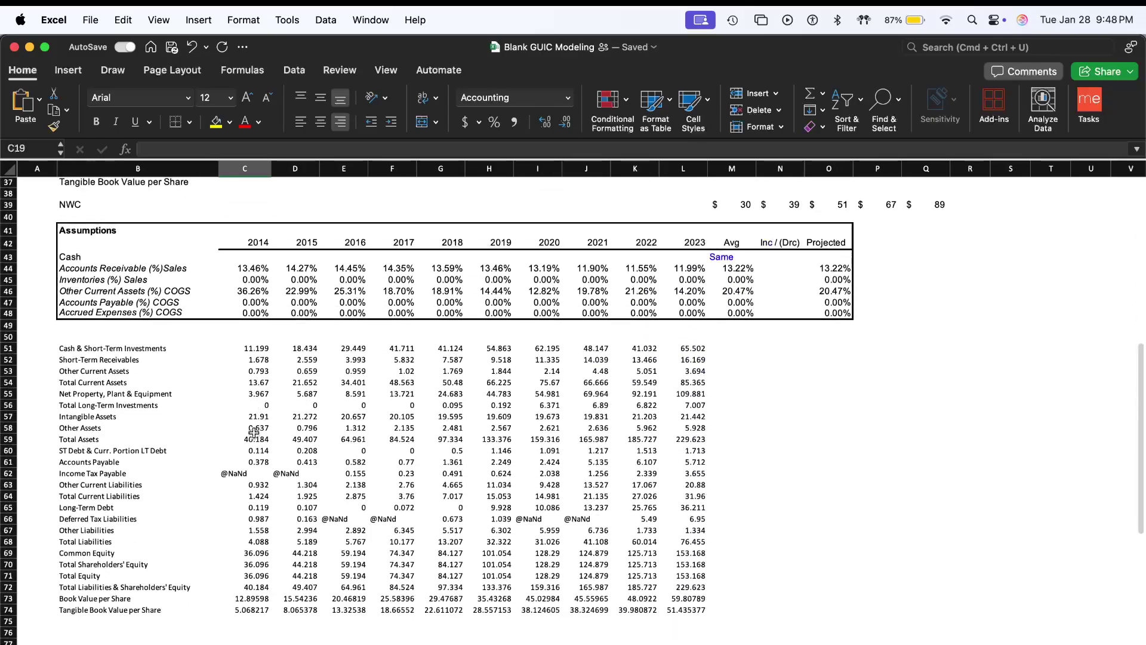
pyautogui.scroll(8, 254, 432)
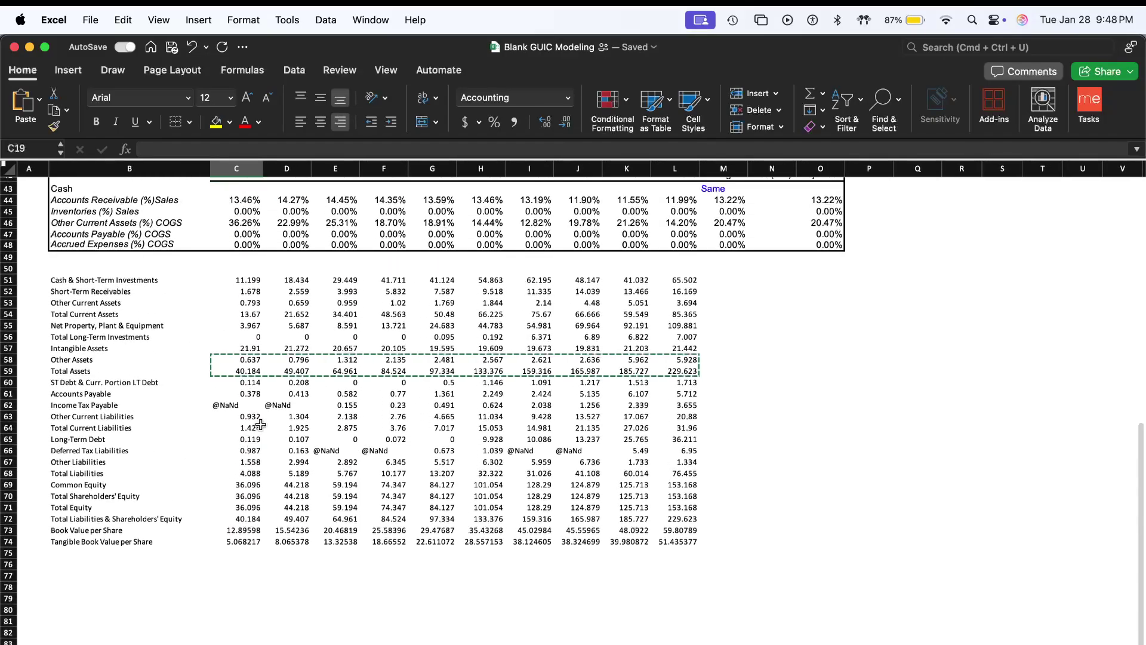
pyautogui.scroll(9, 243, 388)
pyautogui.scroll(-10, 257, 453)
pyautogui.click(257, 474)
pyautogui.scroll(6, 339, 491)
pyautogui.scroll(-3, 339, 491)
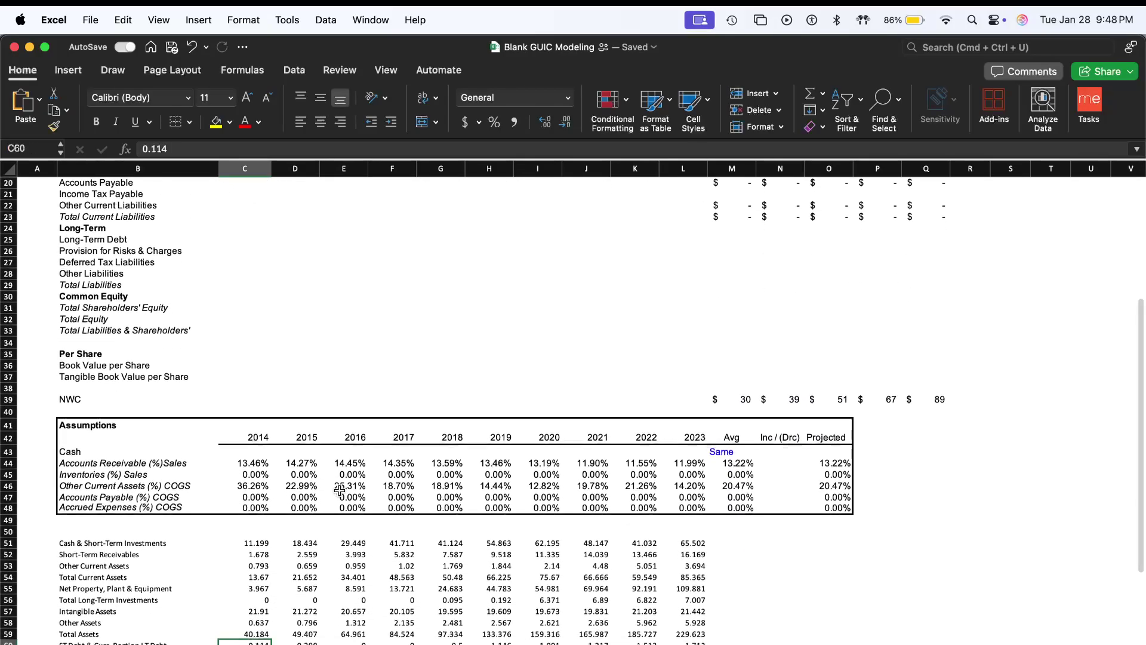
# - Replace the missing 2014 and 2015 Income Tax Payable entries in C62 and D62 with 0
pyautogui.press('Down')
pyautogui.press('Down')
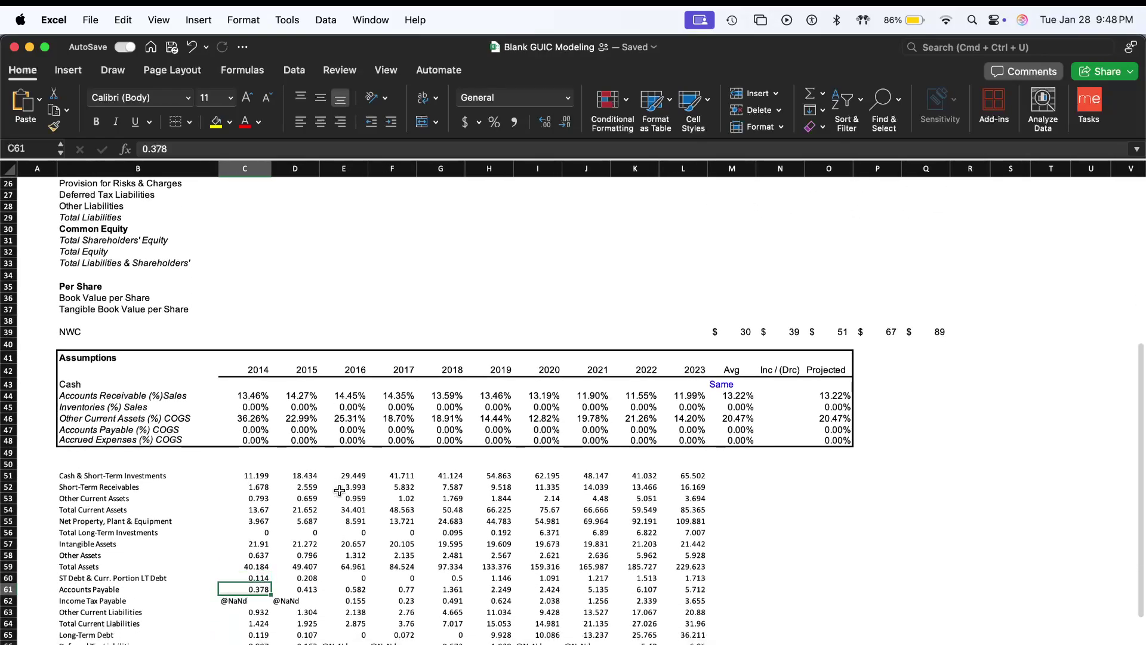
pyautogui.write('0')
pyautogui.press('Tab')
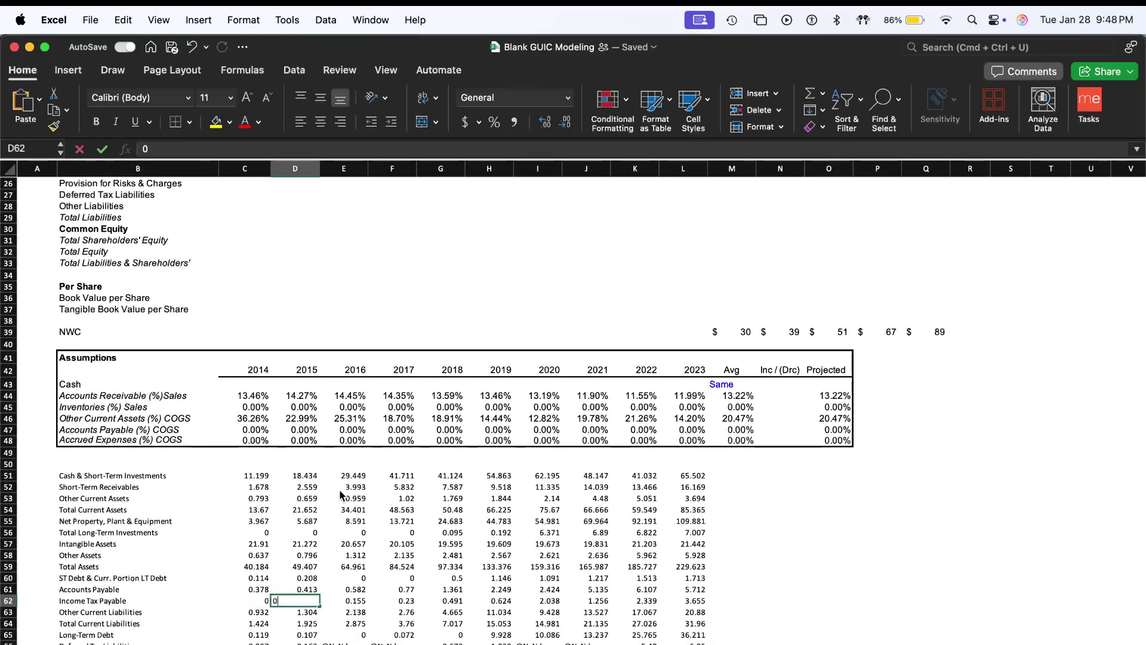
pyautogui.write('0')
pyautogui.press('Tab')
# - Replace the missing Deferred Tax Liabilities entries for 2016, 2017, 2020 and 2021 in row 66 with 0
pyautogui.press('Up')
pyautogui.press('Down')
pyautogui.press('Down')
pyautogui.press('Down')
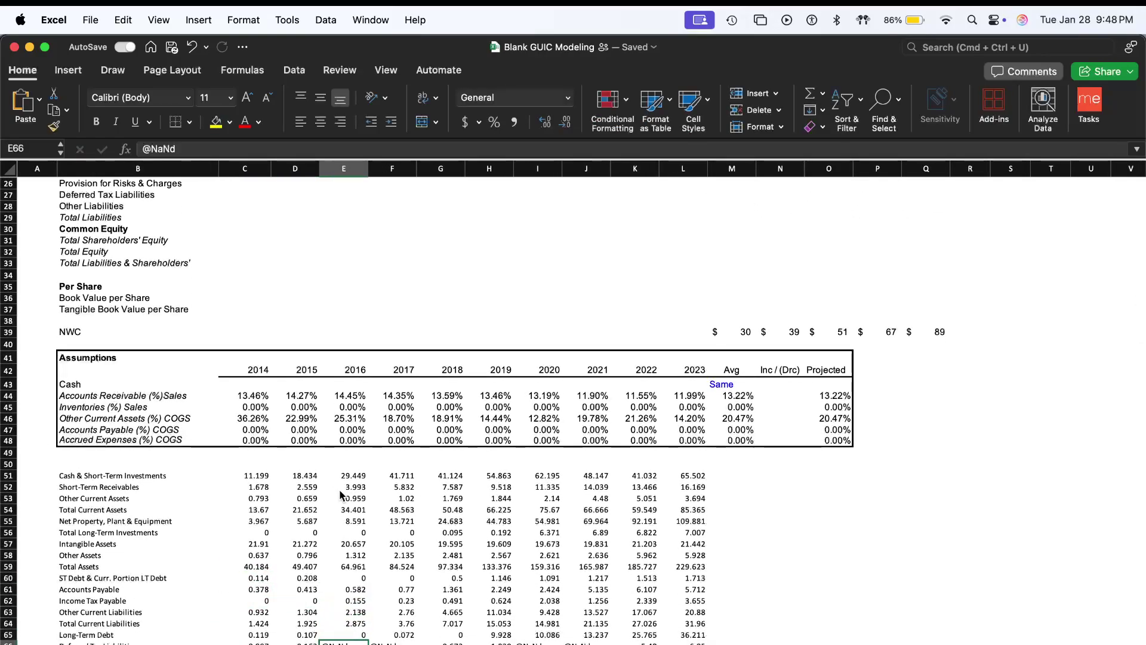
pyautogui.press('Tab')
pyautogui.write('0')
pyautogui.press('Tab')
pyautogui.press('Tab')
pyautogui.press('Tab')
pyautogui.write('0')
pyautogui.press('Tab')
pyautogui.write('0')
pyautogui.press('Tab')
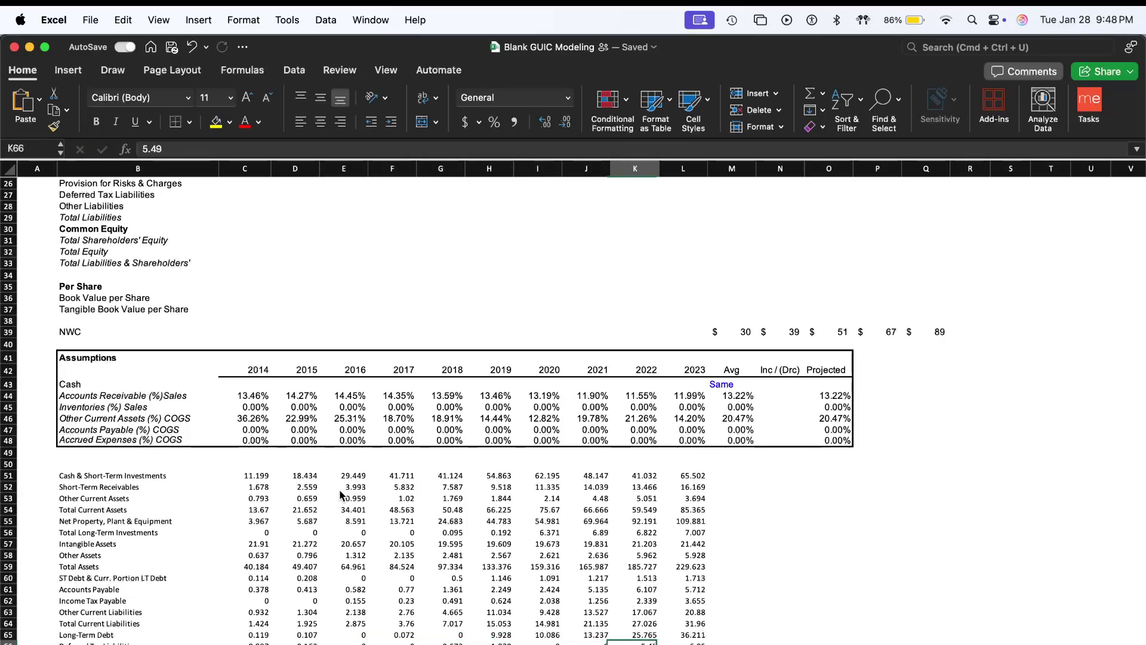
# - Copy the 2014–2023 ST Debt through Total Current Liabilities figures from C60:L64 into the template at C19
pyautogui.scroll(-1, 339, 494)
pyautogui.scroll(-1, 337, 493)
pyautogui.click(253, 528)
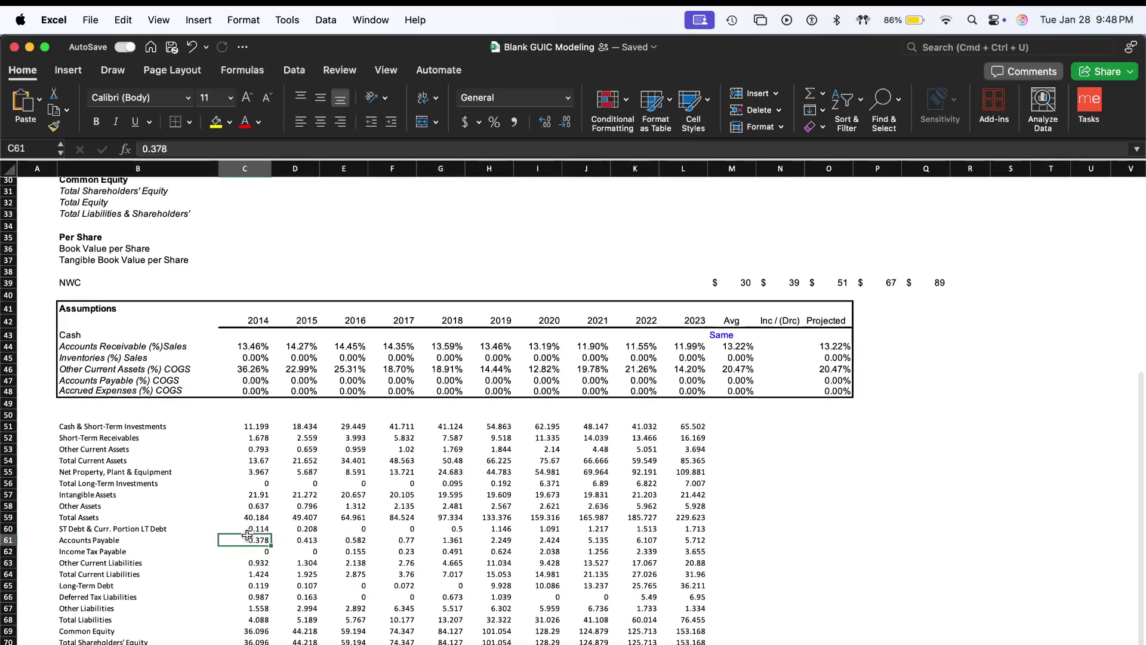
pyautogui.scroll(5, 252, 542)
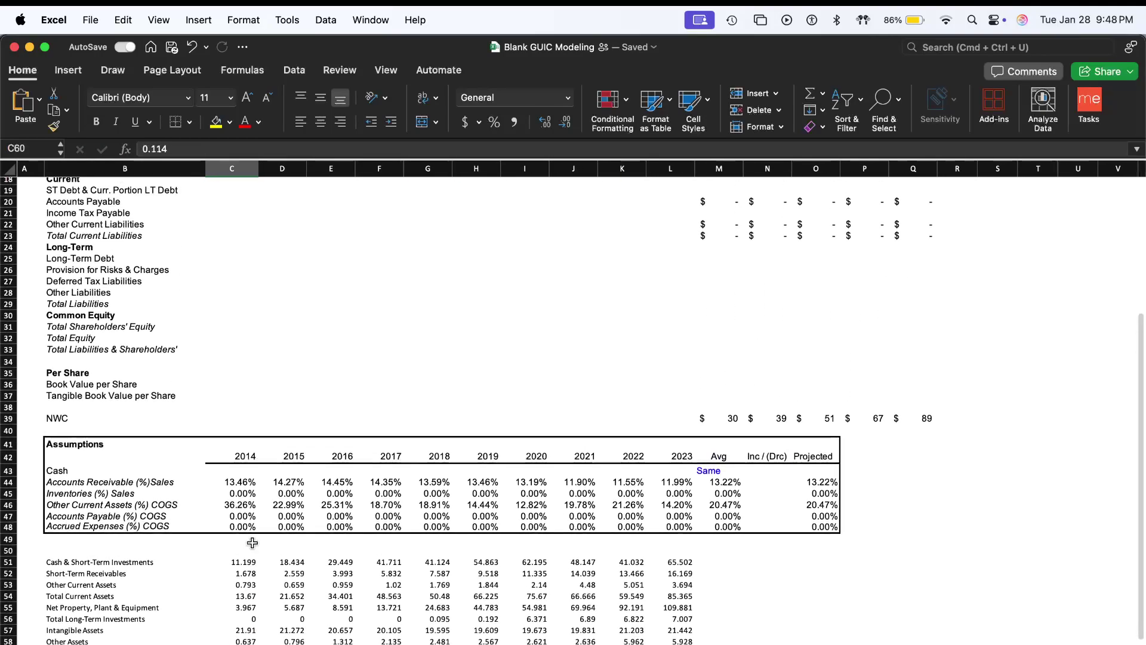
pyautogui.scroll(-2, 250, 538)
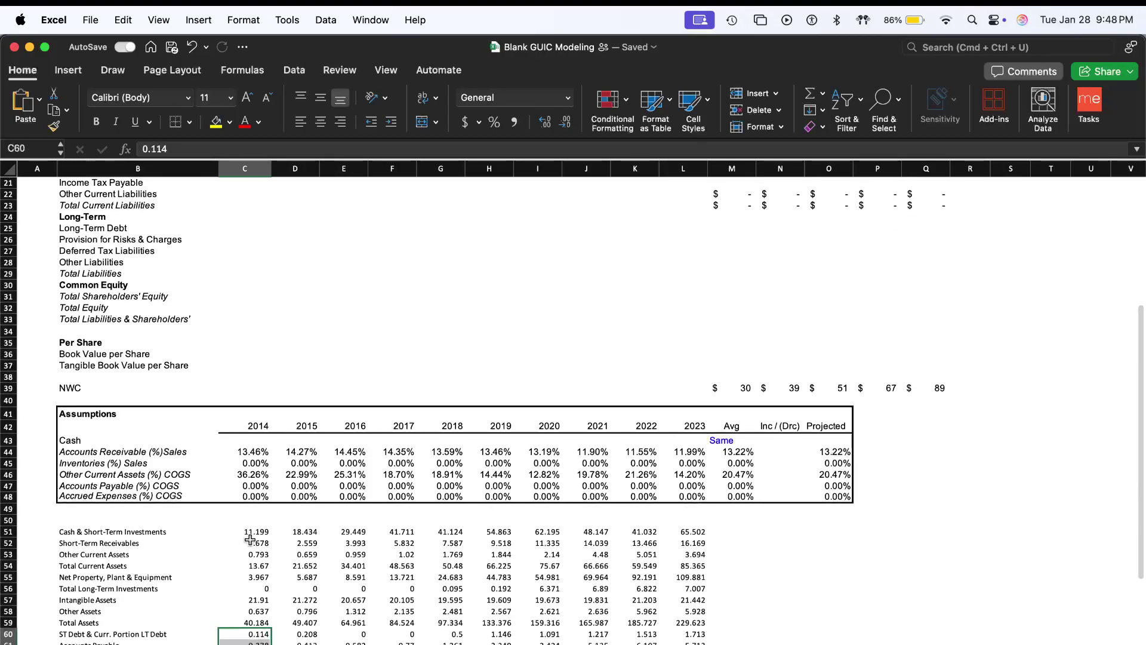
pyautogui.hotkey('shift', 'Down')
pyautogui.hotkey('shift', 'Down')
pyautogui.scroll(-2, 250, 539)
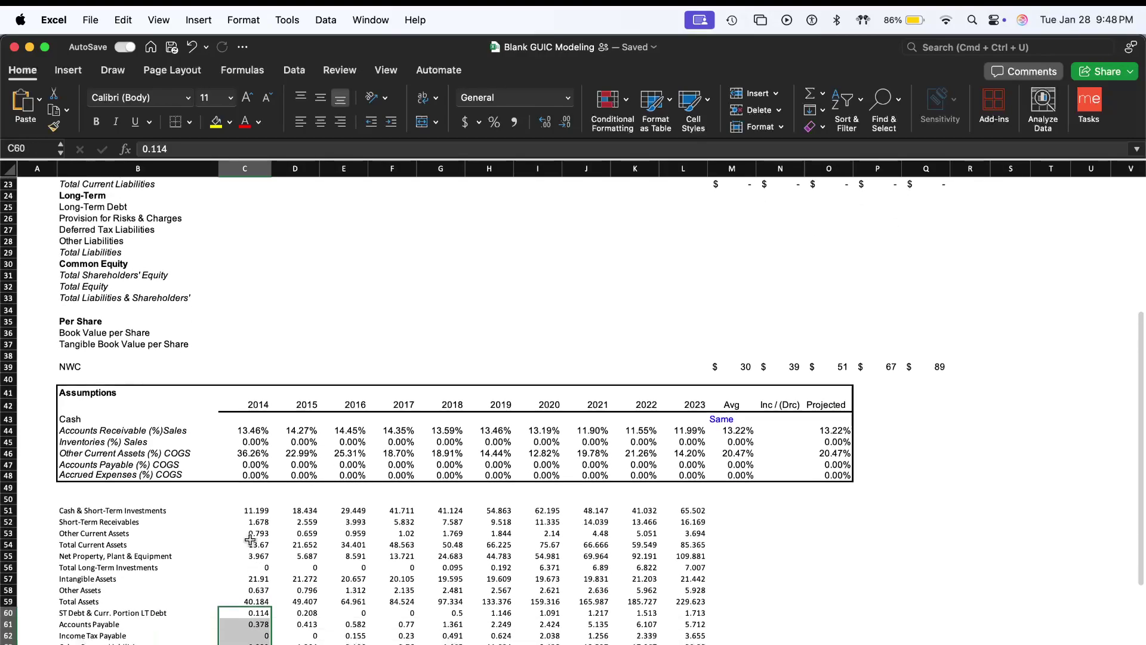
pyautogui.hotkey('shift', 'Up')
pyautogui.hotkey('shift', 'Up')
pyautogui.hotkey('shift', 'Up')
pyautogui.hotkey('shift', 'Up')
pyautogui.scroll(3, 250, 539)
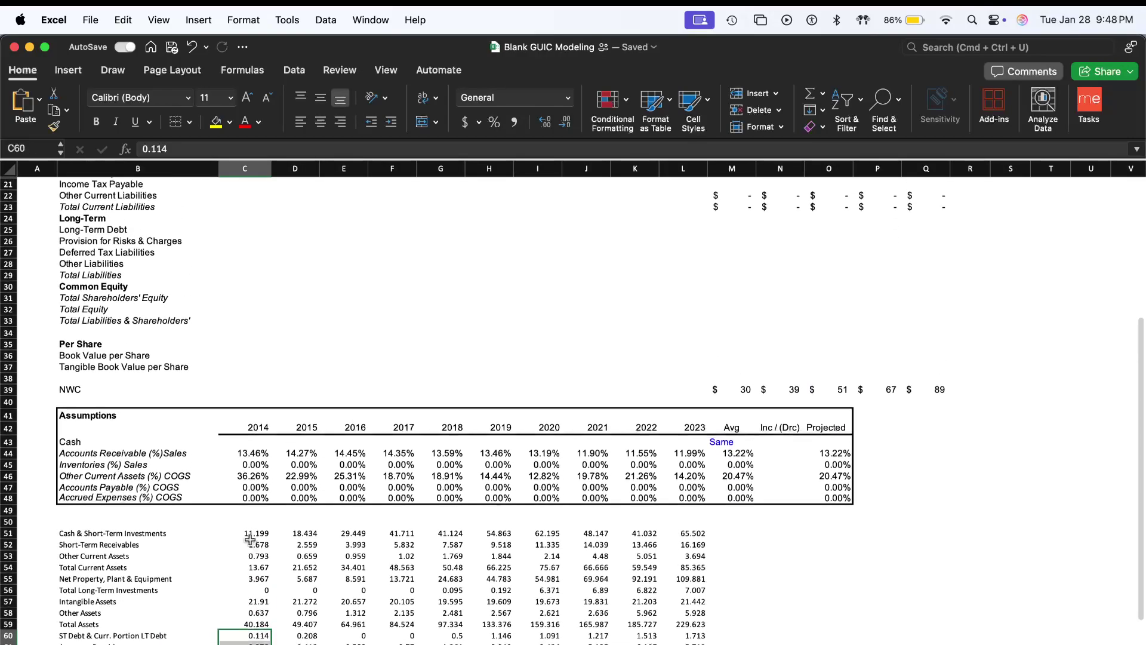
pyautogui.hotkey('shift', 'Down')
pyautogui.hotkey('shift', 'Down')
pyautogui.hotkey('shift', 'Down')
pyautogui.hotkey('ctrl', 'shift', 'Right')
pyautogui.press('super+c')
pyautogui.scroll(10, 250, 539)
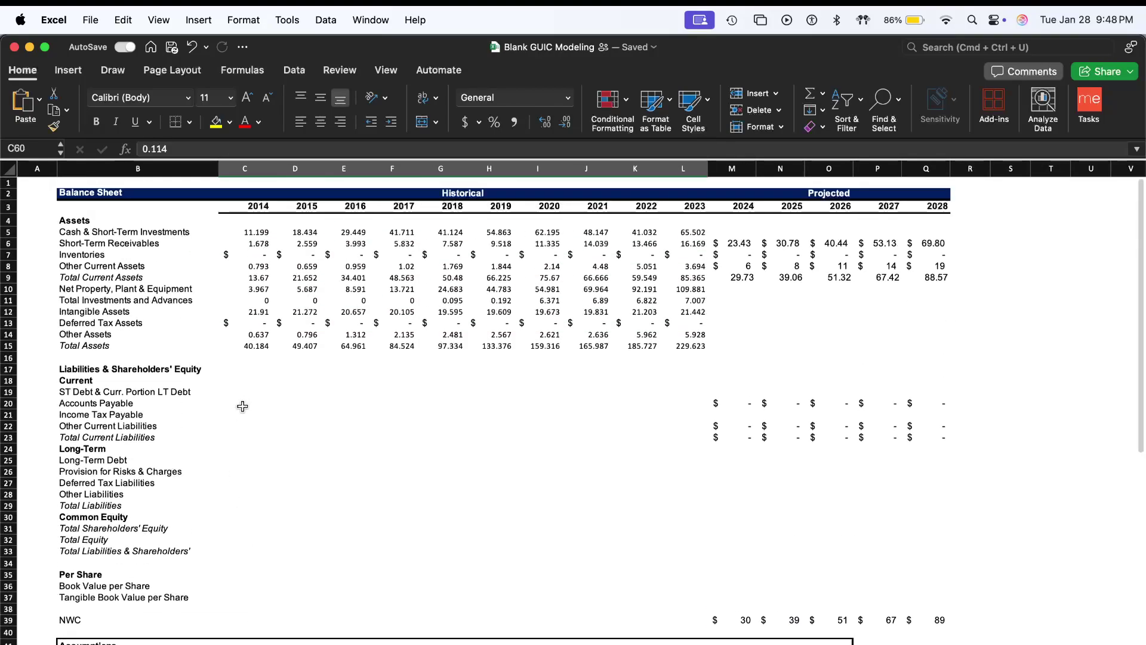
pyautogui.click(241, 391)
pyautogui.press('super+v')
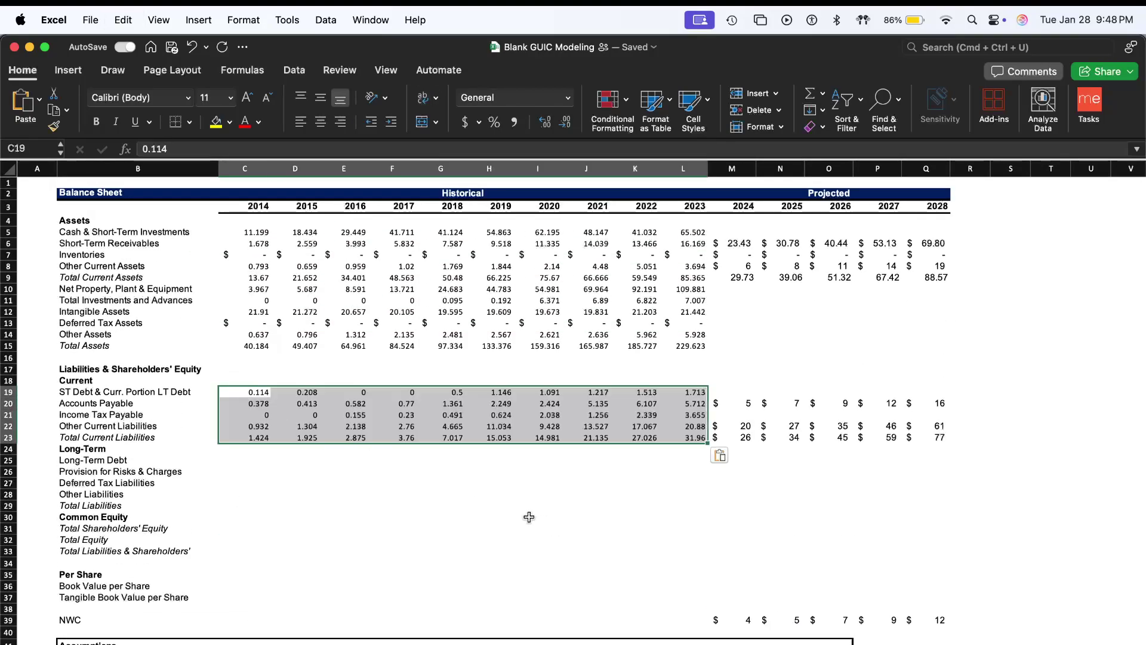
# - Compare the template's long-term liability rows from C25 with the source rows starting at Long-Term Debt in C65
pyautogui.click(250, 466)
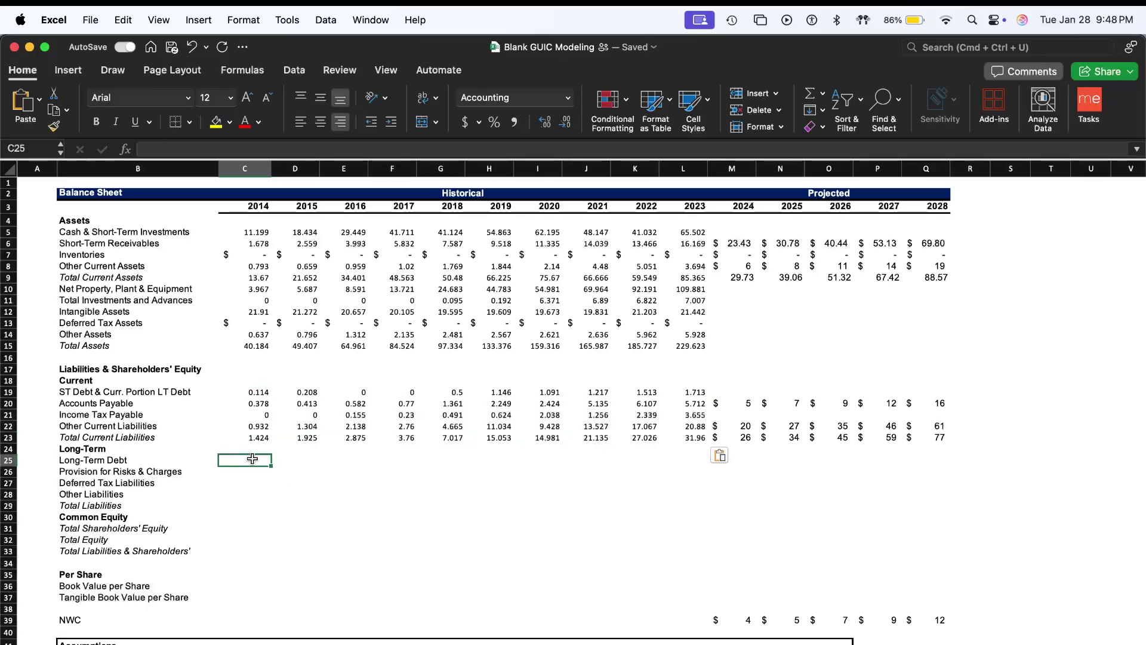
pyautogui.scroll(-13, 253, 459)
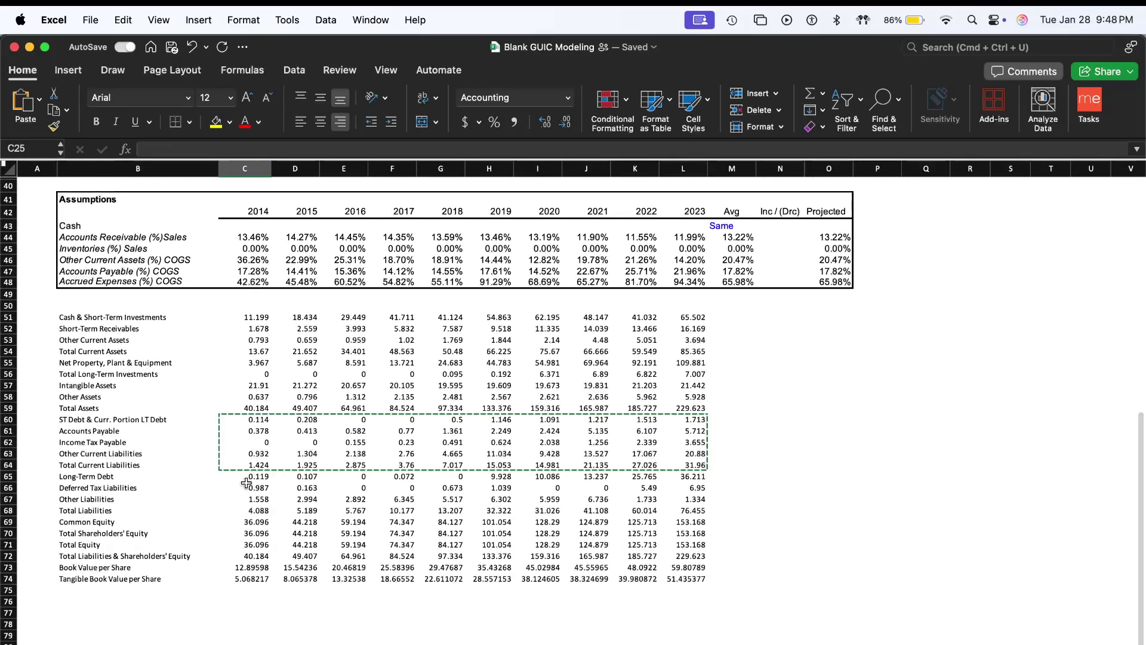
pyautogui.click(266, 475)
pyautogui.scroll(8, 269, 483)
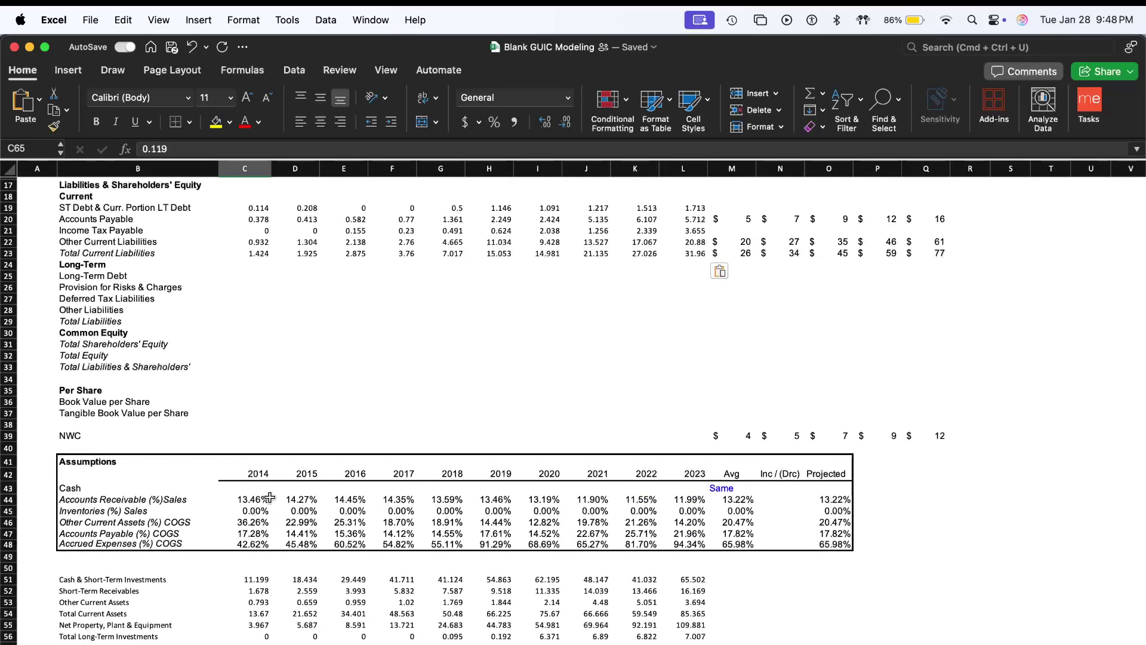
pyautogui.scroll(-7, 270, 497)
pyautogui.press('Escape')
pyautogui.scroll(-1, 270, 497)
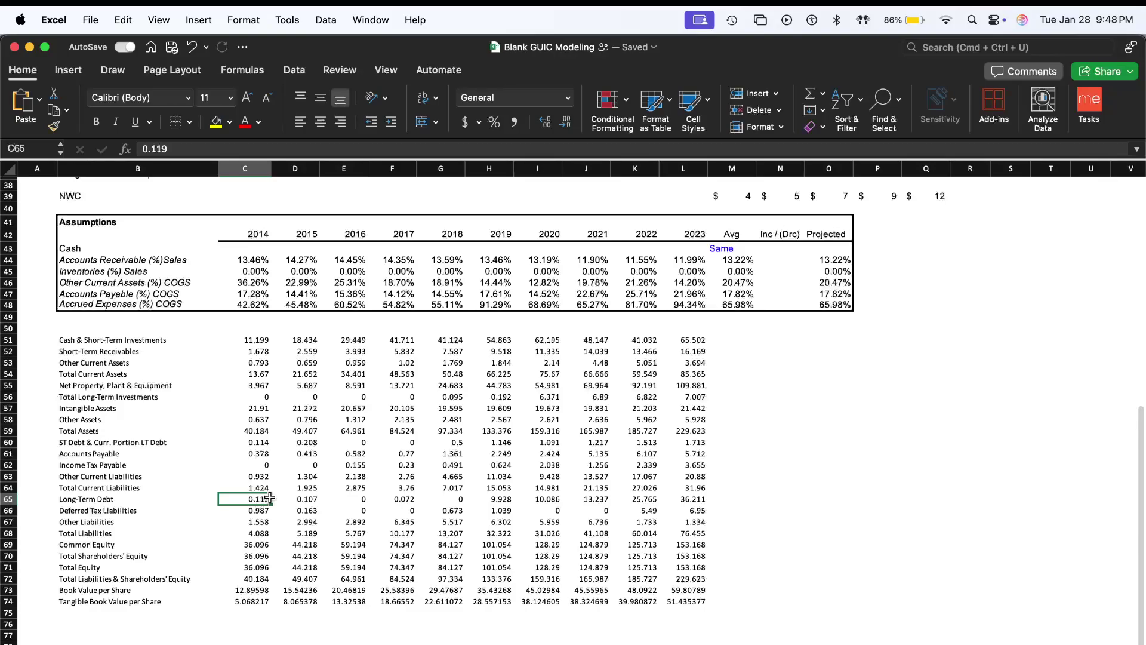
# - Switch to Meta's Balance Sheet in FactSet and check the breakdowns of Other Current Liabilities, Long-Term Debt and Other Liabilities
pyautogui.press('super+Tab')
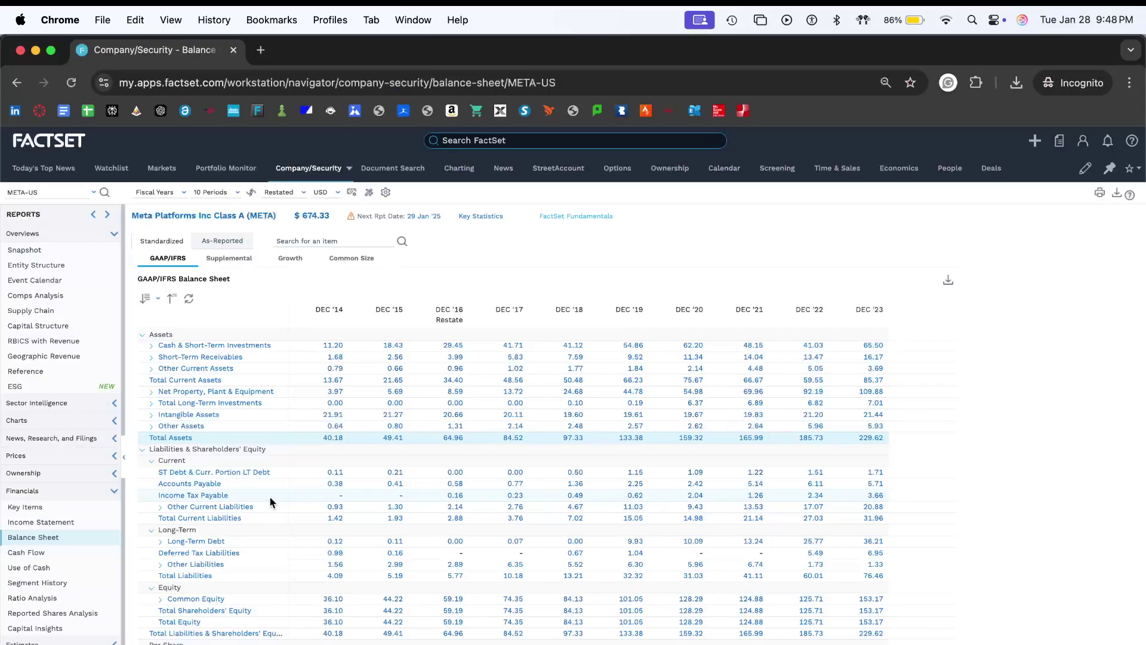
pyautogui.click(162, 508)
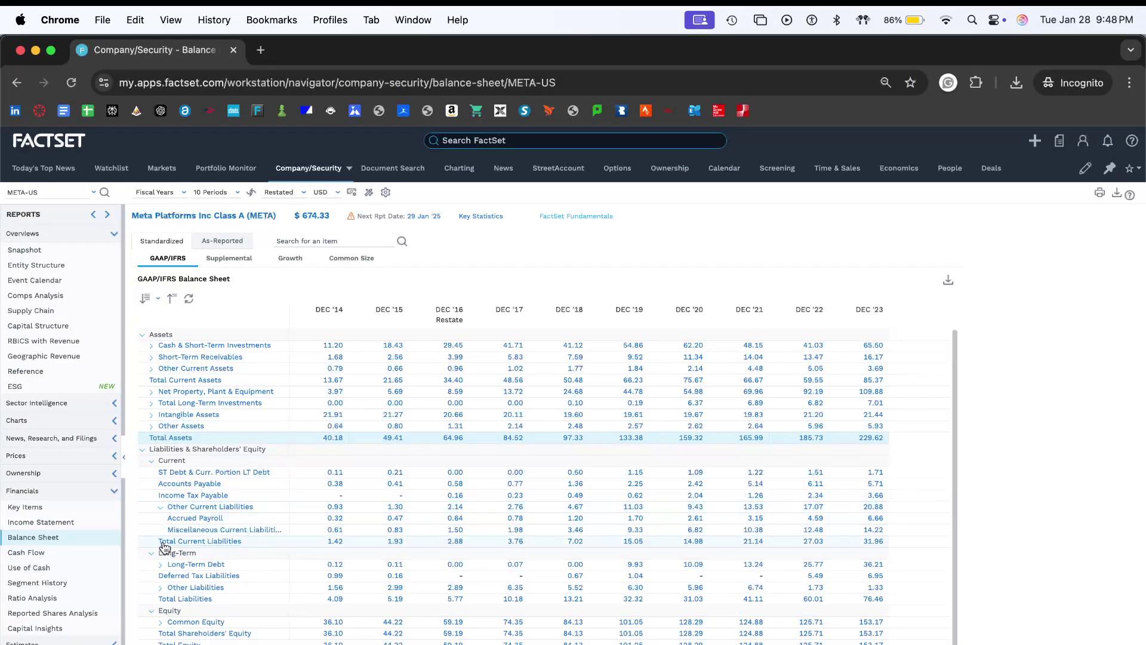
pyautogui.click(160, 566)
pyautogui.click(160, 611)
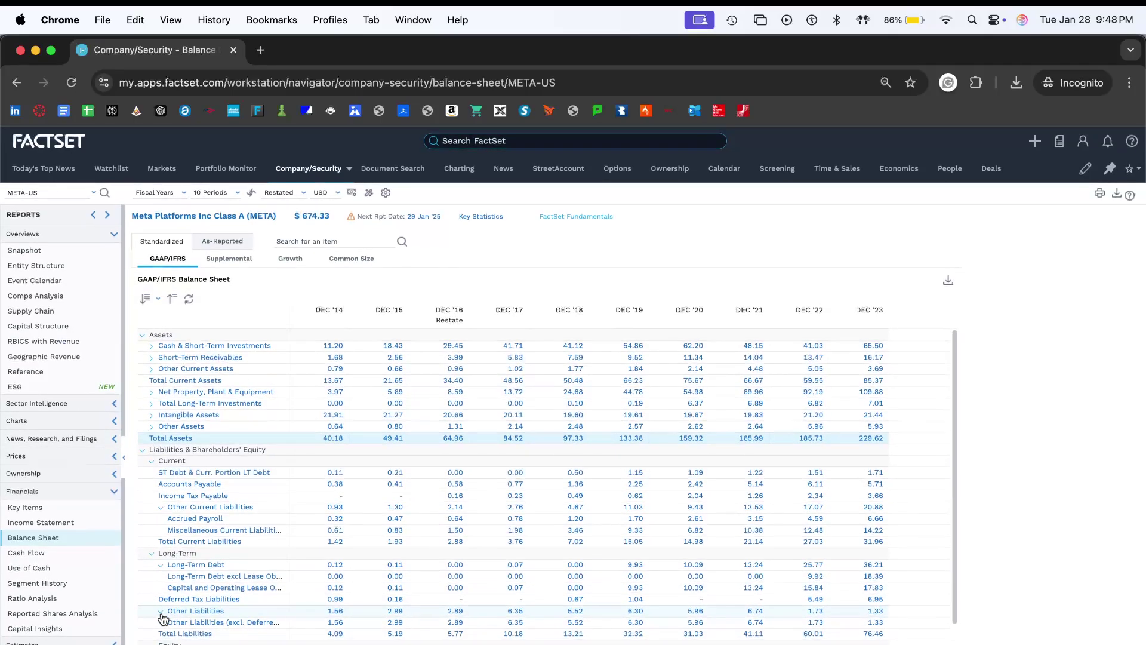
# - Back in Excel, copy the 2014–2023 Long-Term Debt figures from C65:L65 into the template at C25
pyautogui.press('super+Tab')
pyautogui.scroll(6, 203, 521)
pyautogui.scroll(-6, 181, 527)
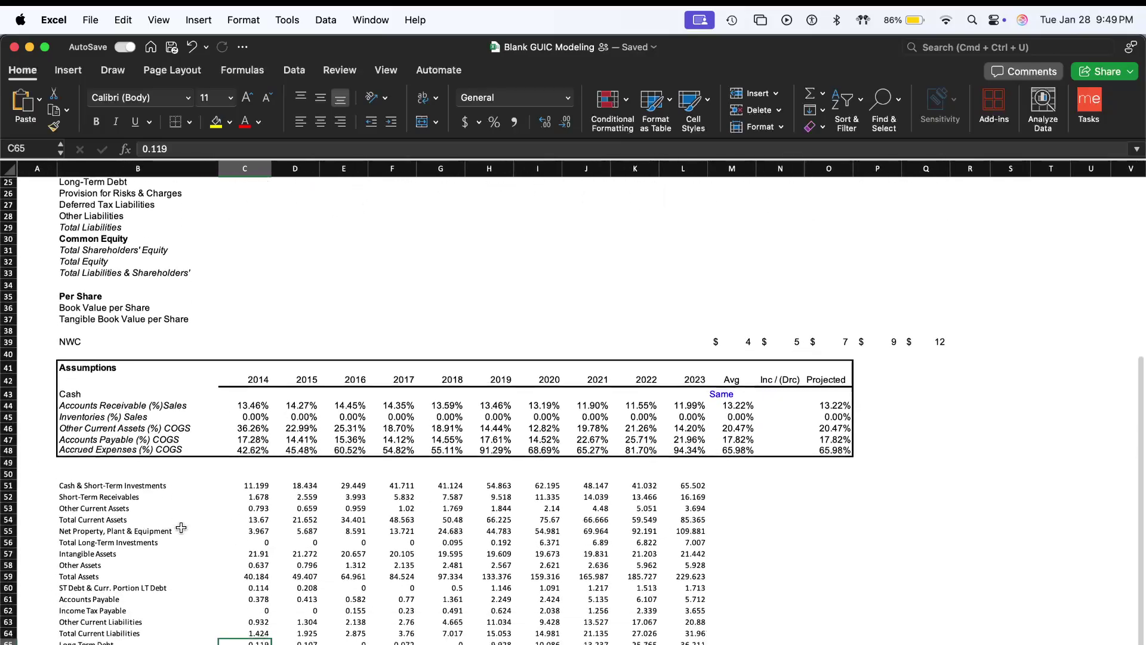
pyautogui.scroll(4, 180, 527)
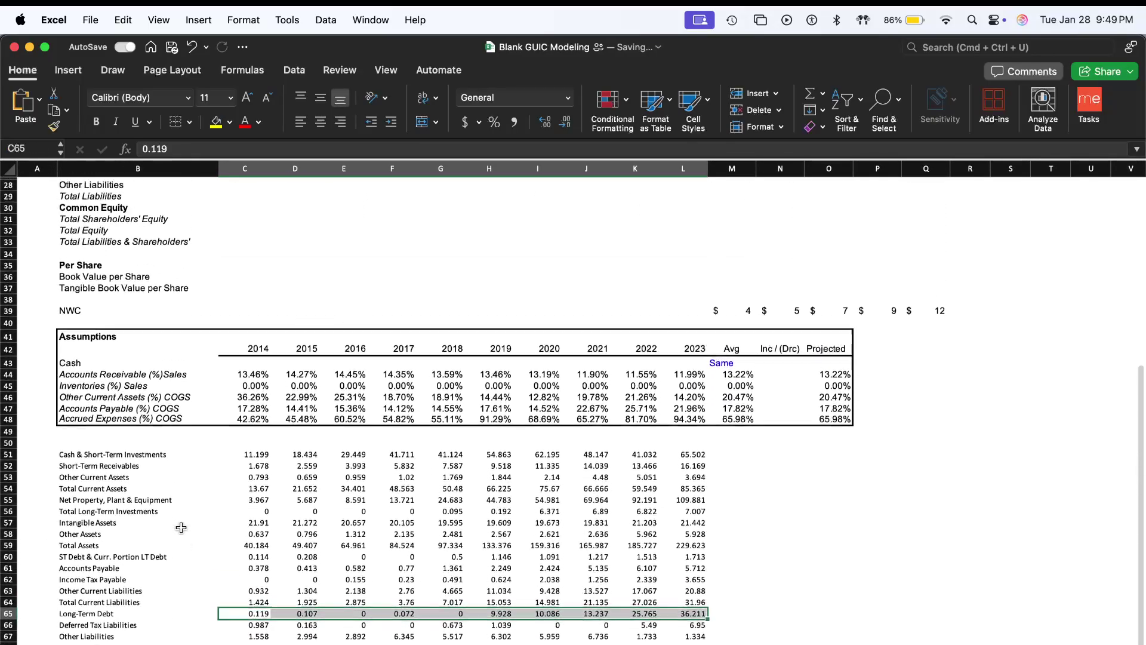
pyautogui.scroll(-5, 181, 528)
pyautogui.scroll(13, 181, 528)
pyautogui.click(253, 458)
pyautogui.press('super+v')
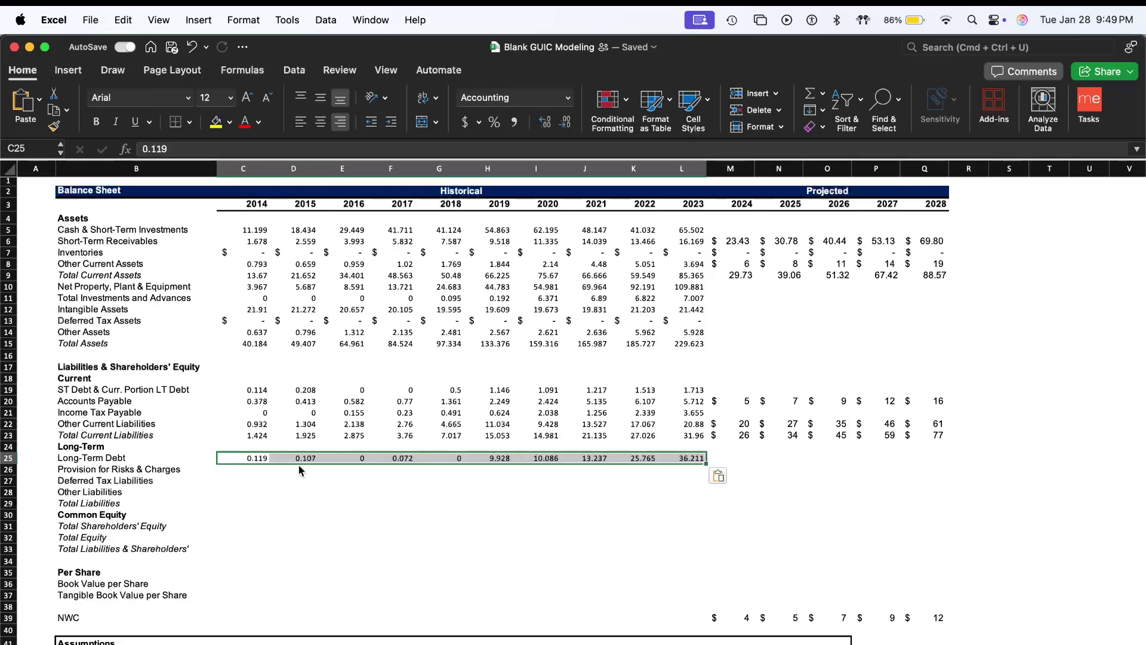
# - Enter 0 for the 2014 Provision for Risks & Charges in C26 and fill it across to 2023
pyautogui.moveTo(256, 477); pyautogui.dragTo(255, 473)
pyautogui.scroll(-2, 254, 474)
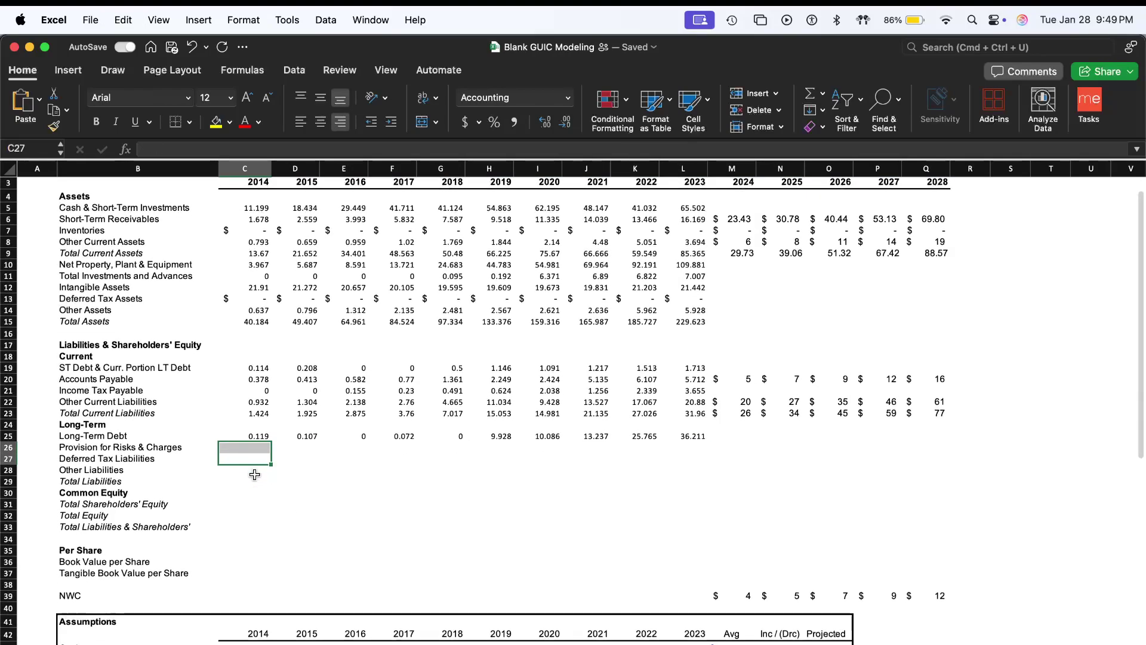
pyautogui.write('0')
pyautogui.press('Tab')
pyautogui.press('Up')
pyautogui.press('Left')
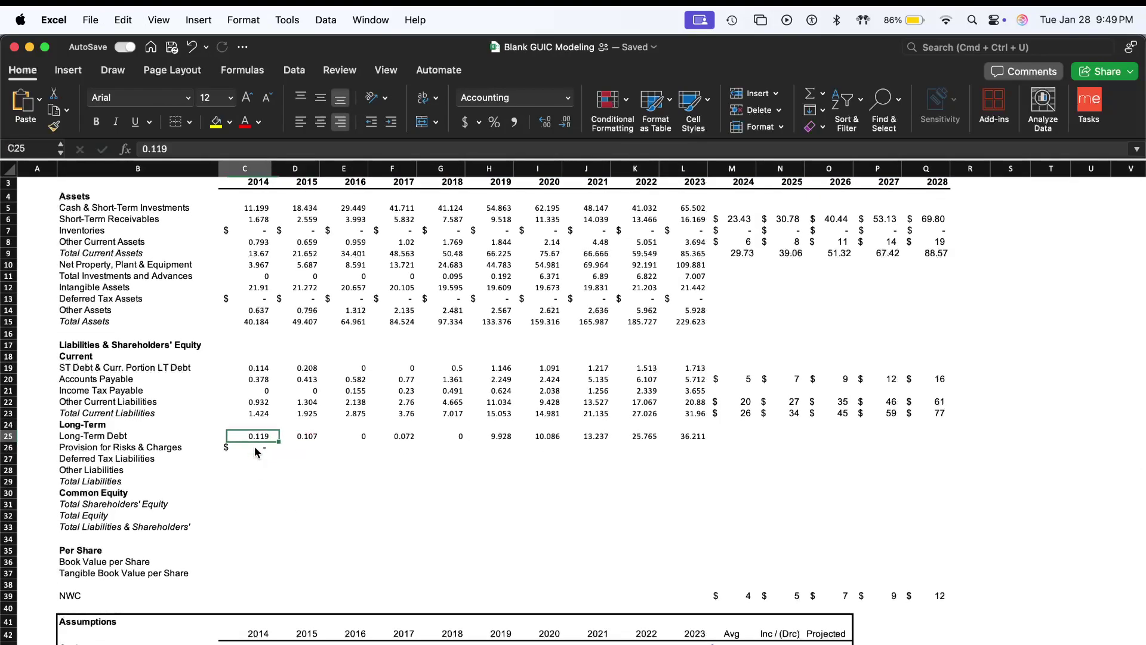
pyautogui.press('super+Right')
pyautogui.press('Down')
pyautogui.press('super+shift+Left')
pyautogui.press('super+r')
pyautogui.press('Down')
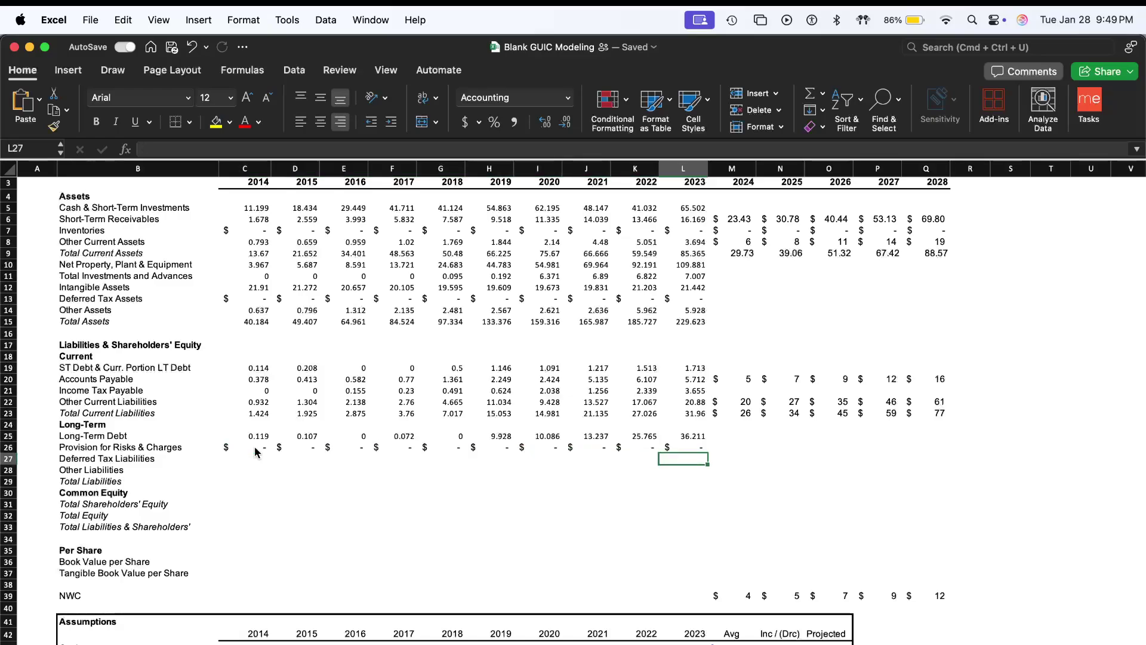
# - Copy the 2014–2023 Deferred Tax Liabilities, Other Liabilities and Total Liabilities figures from C66:L68 into the template at C27
pyautogui.press('super+Left')
pyautogui.press('Right')
pyautogui.scroll(-15, 256, 452)
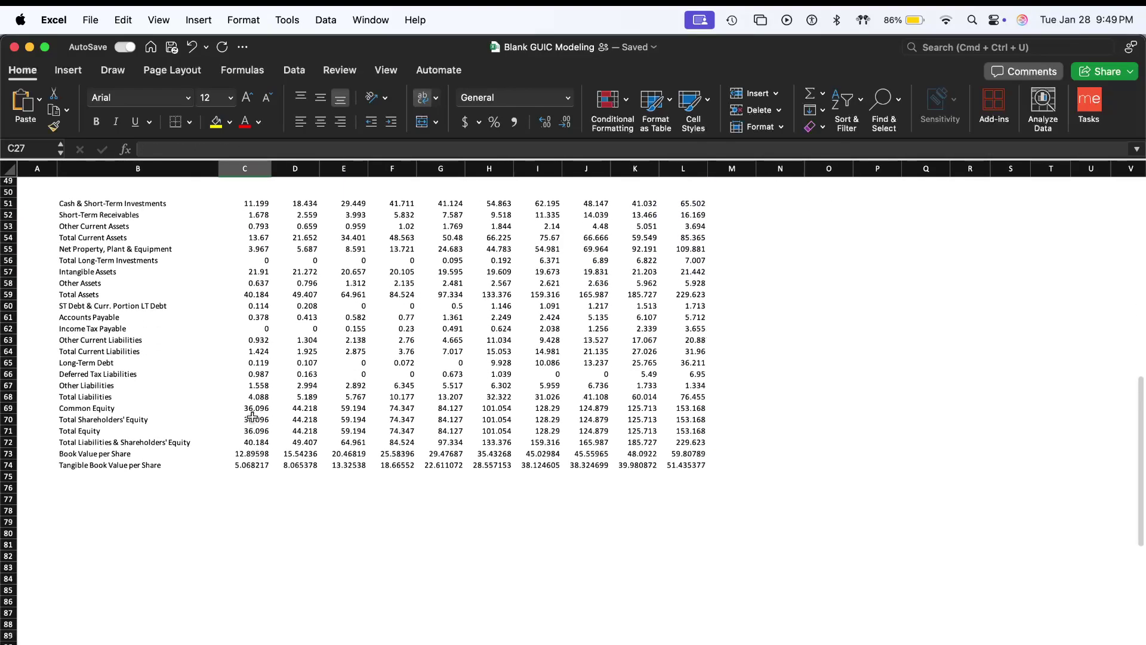
pyautogui.click(261, 374)
pyautogui.scroll(3, 261, 375)
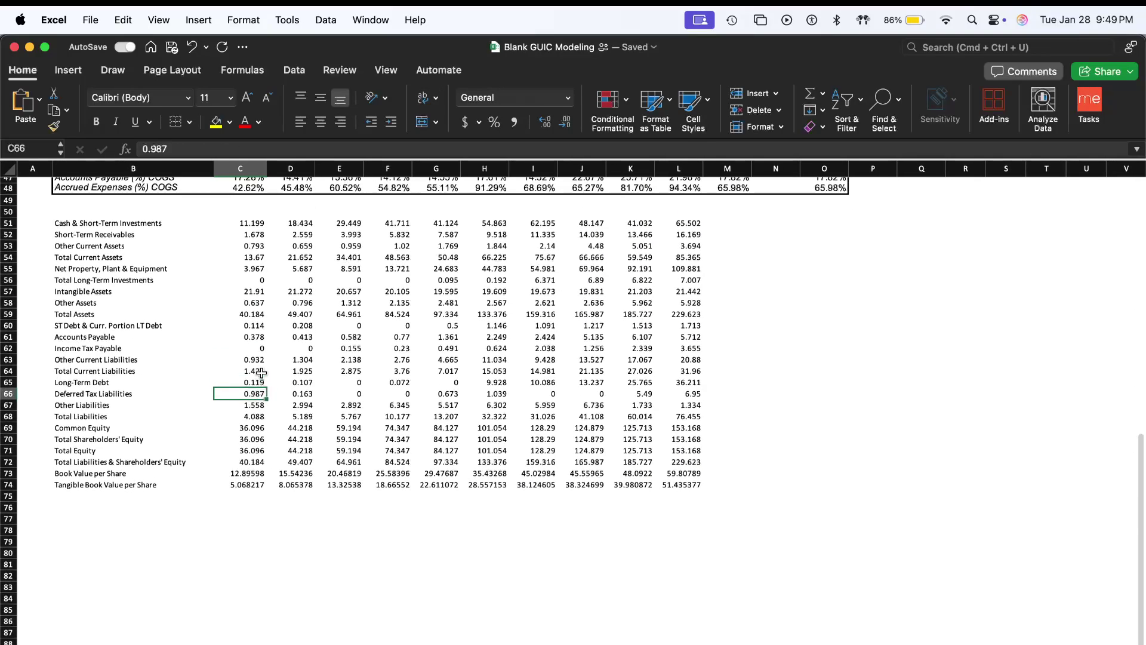
pyautogui.scroll(8, 261, 373)
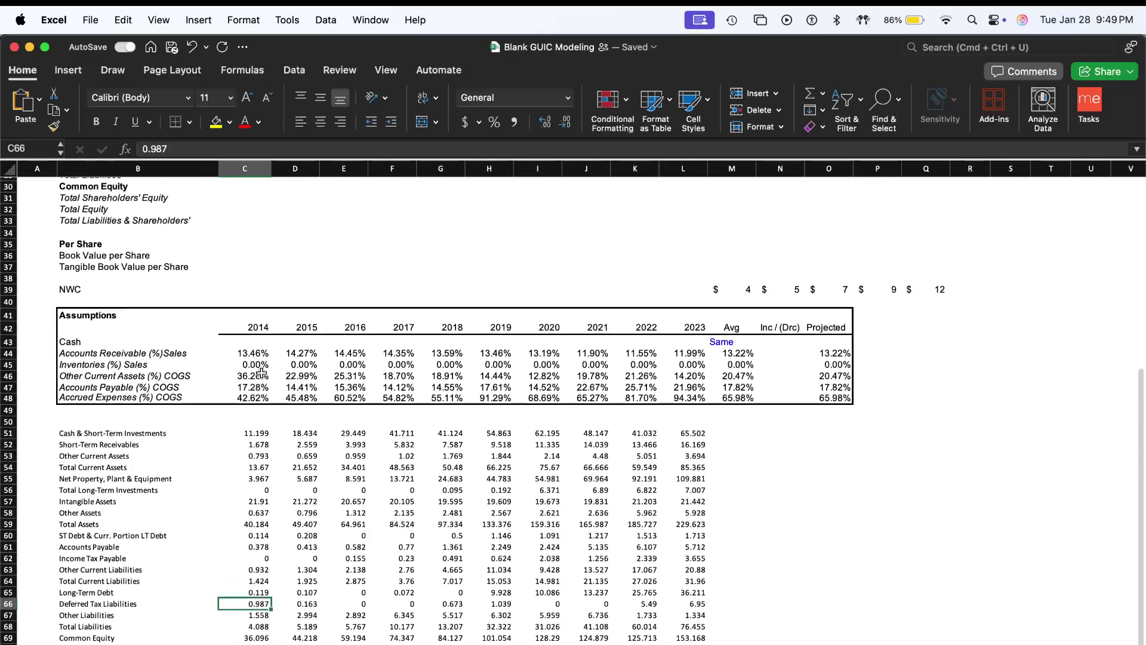
pyautogui.scroll(-4, 262, 373)
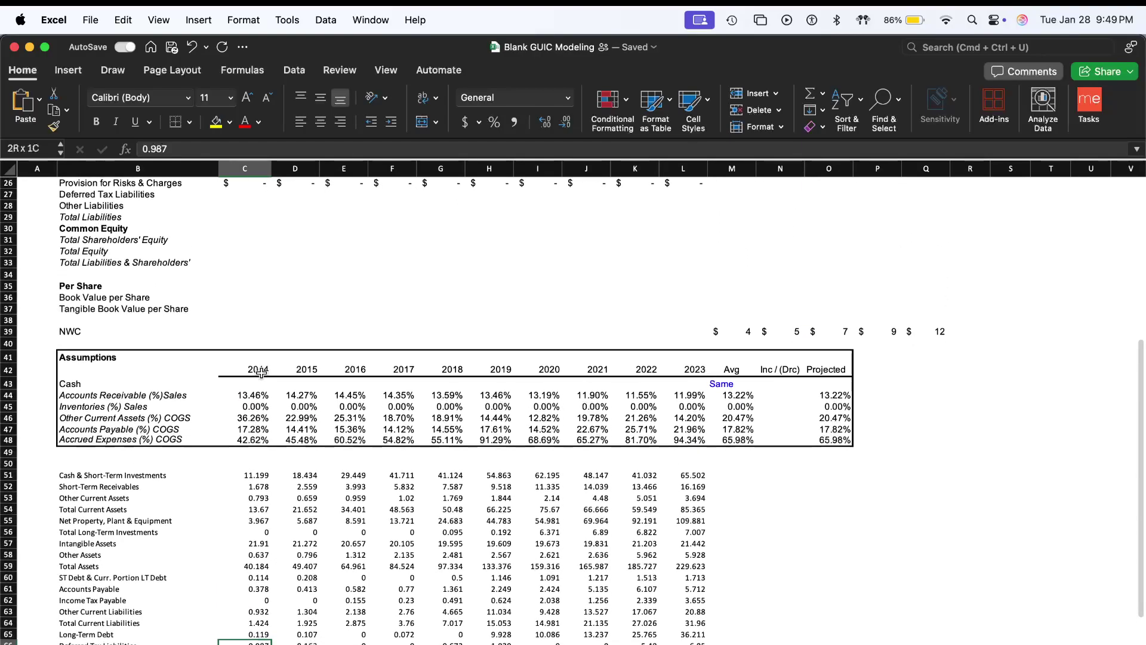
pyautogui.scroll(3, 261, 373)
pyautogui.scroll(3, 262, 373)
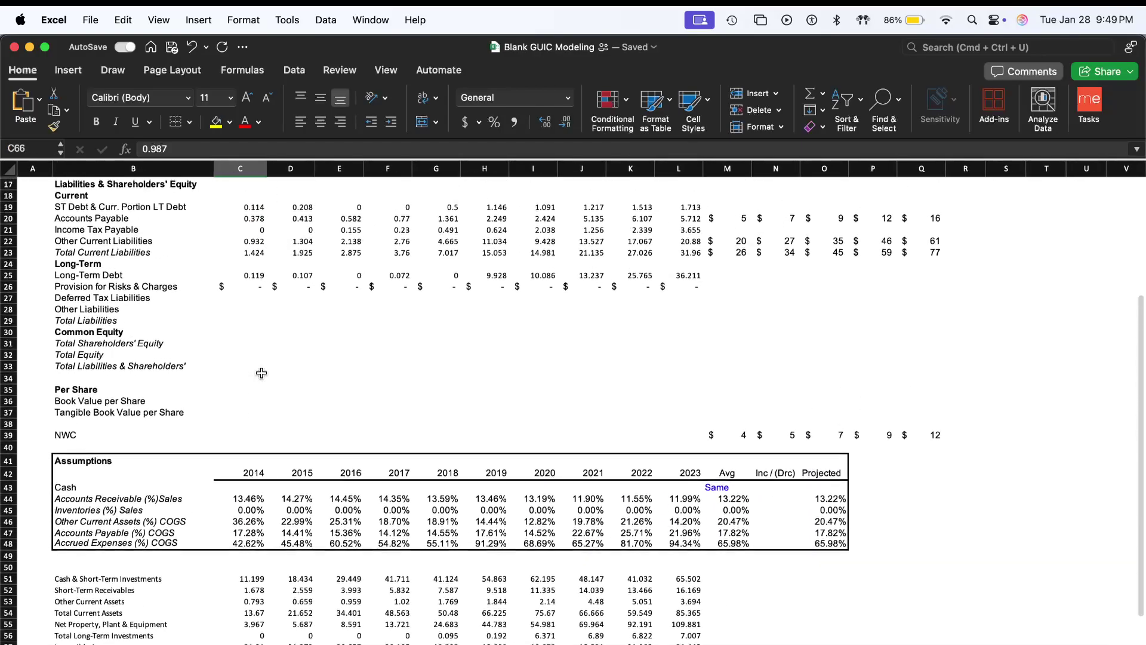
pyautogui.press('super+shift+Right')
pyautogui.press('super+c')
pyautogui.scroll(1, 262, 373)
pyautogui.scroll(5, 261, 376)
pyautogui.click(250, 362)
pyautogui.press('super+v')
# - Select the source equity figures in column C to copy into the template's equity rows starting at C31
pyautogui.click(233, 407)
pyautogui.scroll(-8, 233, 407)
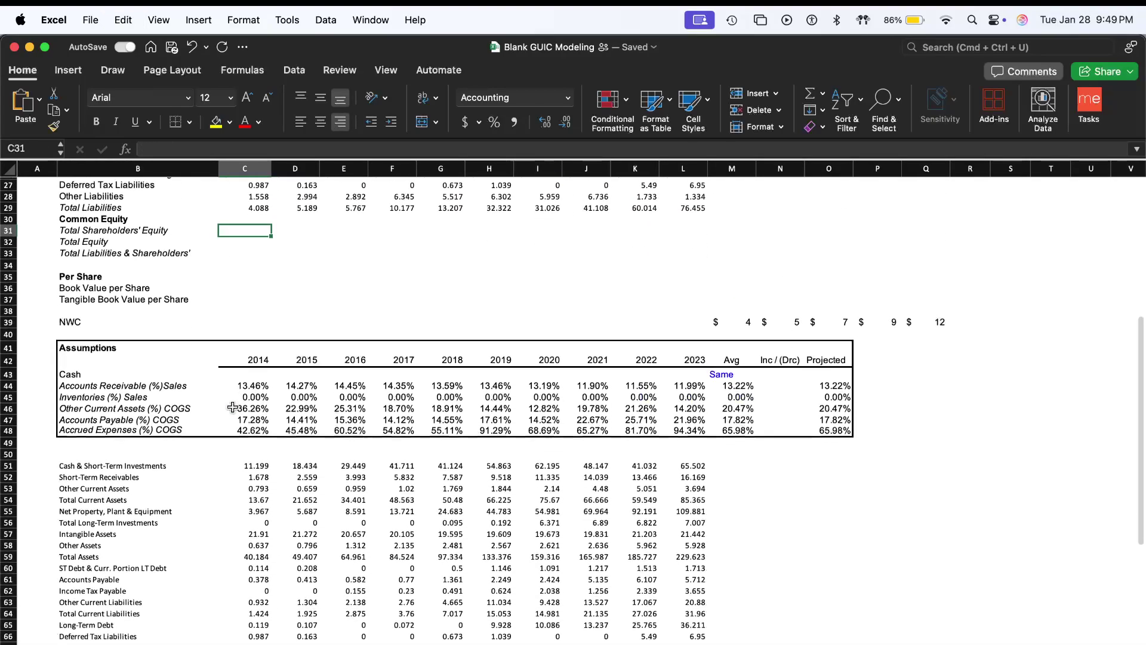
pyautogui.click(246, 587)
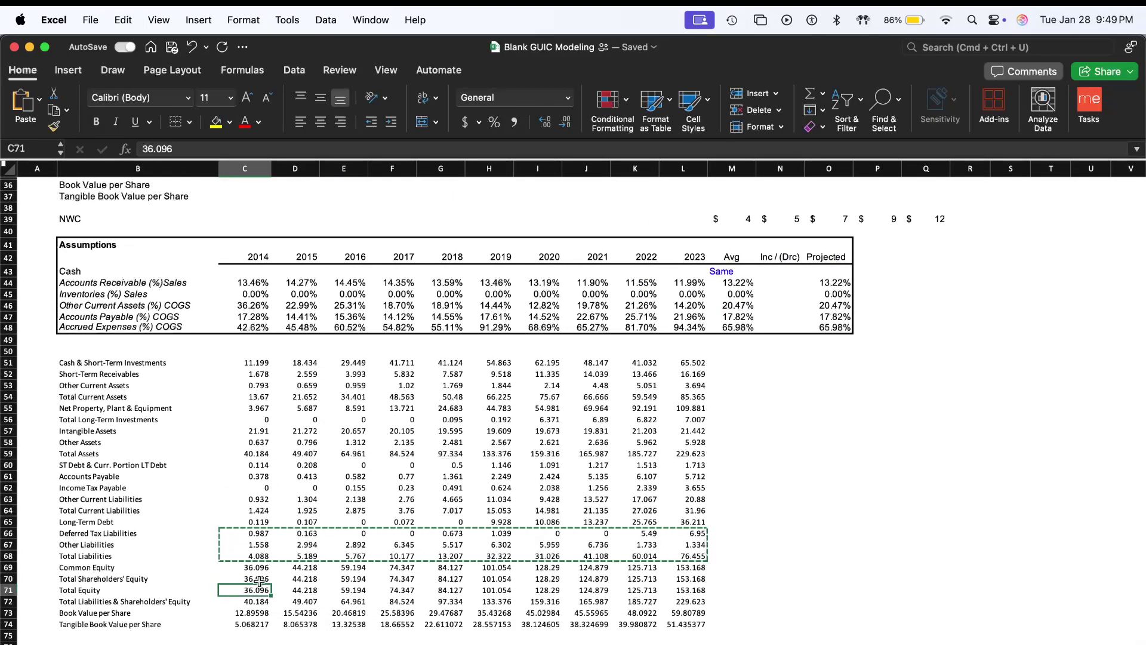
# - Copy the 2014–2023 Total Shareholders' Equity, Total Equity and Total Liabilities & Shareholders' Equity figures into the balance sheet starting at C31
pyautogui.press('Escape')
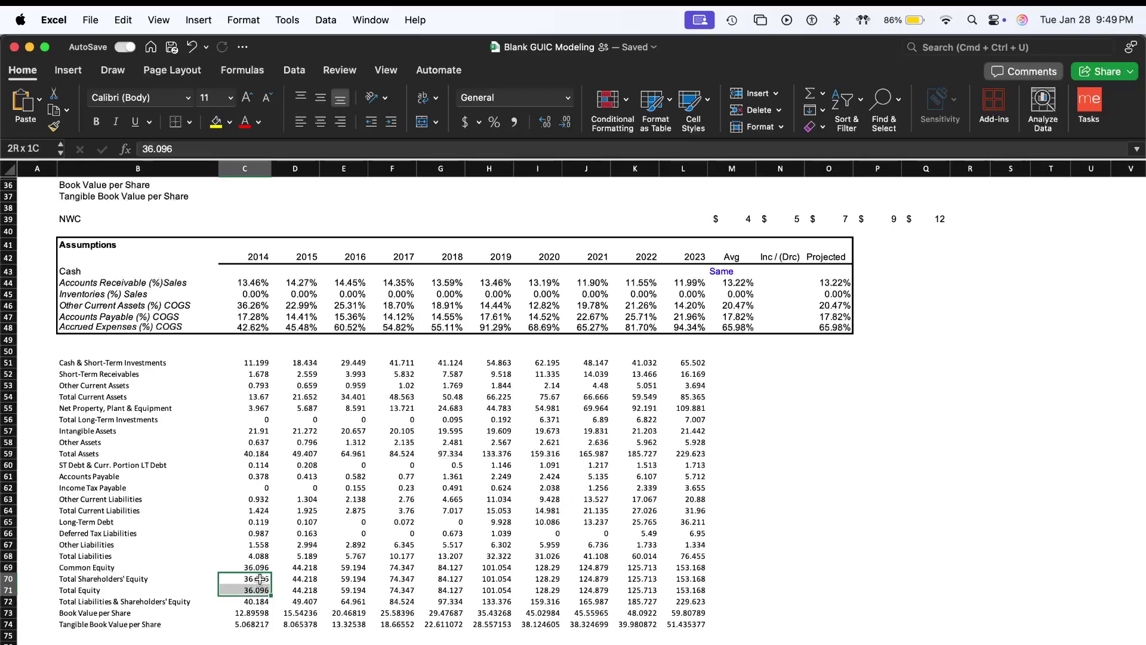
pyautogui.scroll(5, 260, 578)
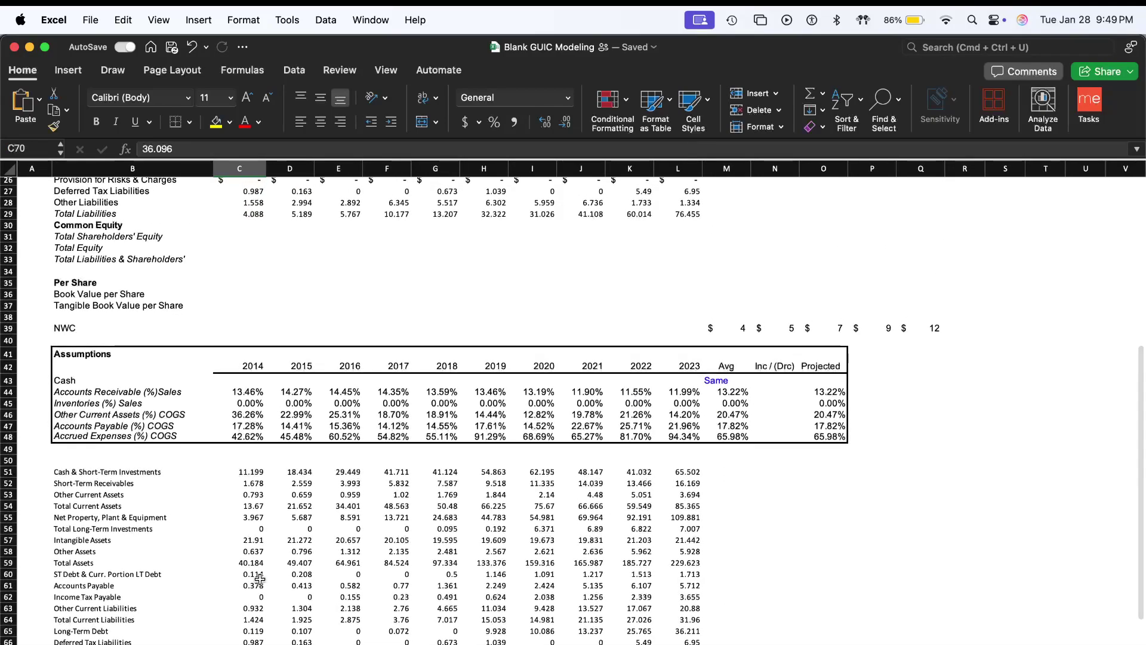
pyautogui.scroll(-3, 261, 578)
pyautogui.press('super+shift+Right')
pyautogui.press('super+c')
pyautogui.scroll(6, 260, 578)
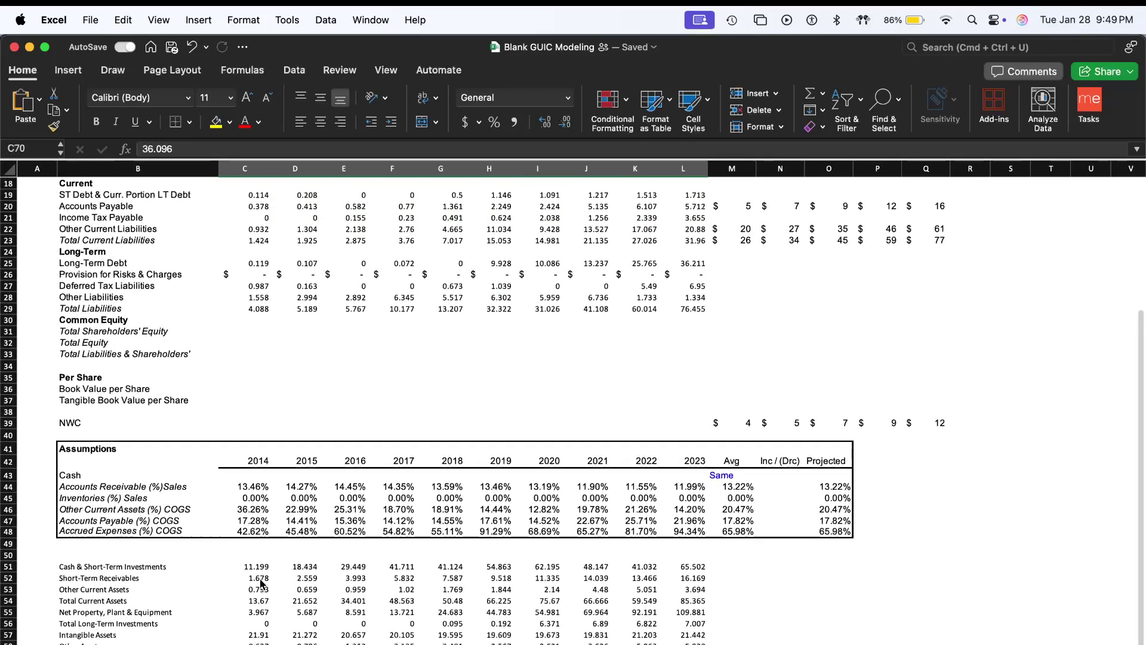
pyautogui.click(249, 325)
pyautogui.press('super+v')
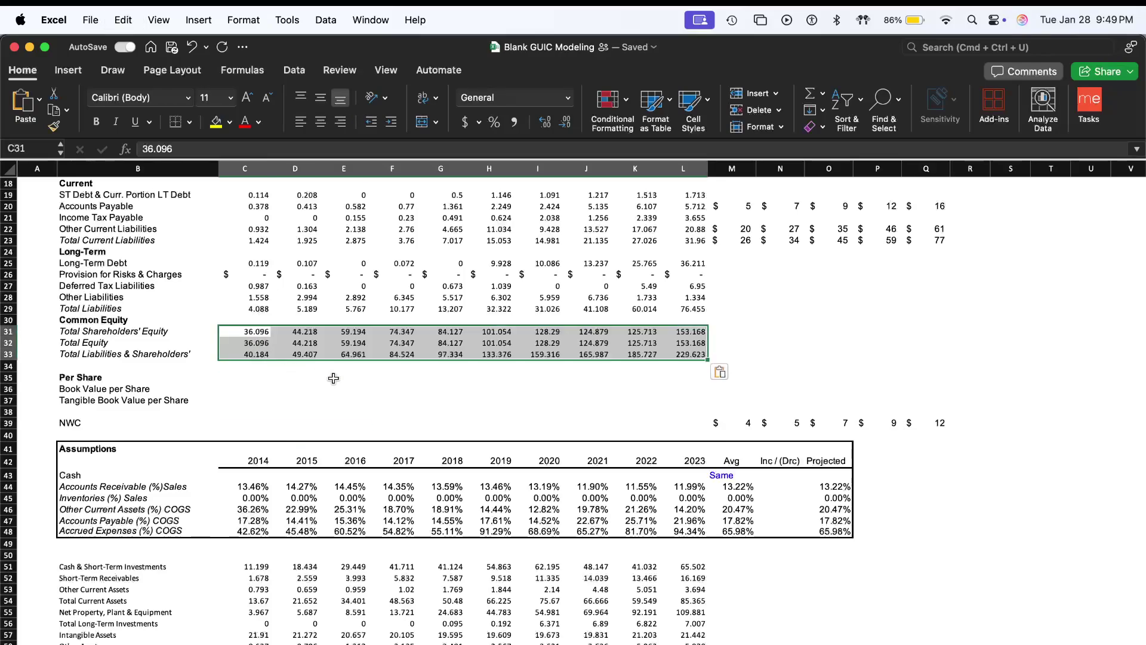
pyautogui.click(400, 378)
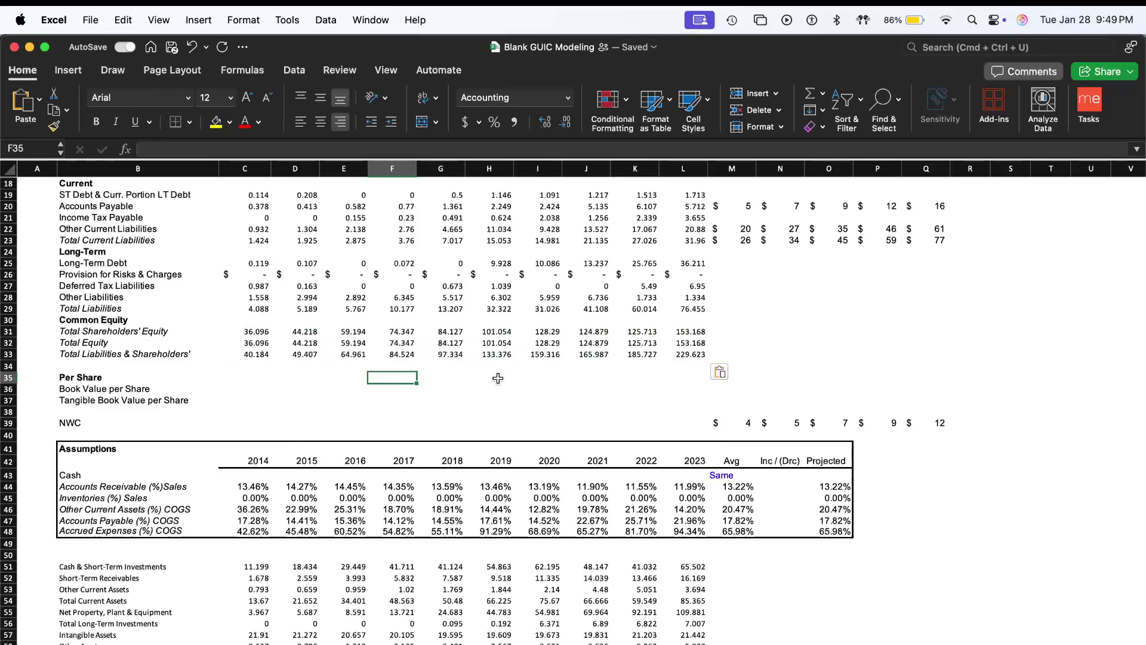
pyautogui.moveTo(692, 344); pyautogui.dragTo(228, 330)
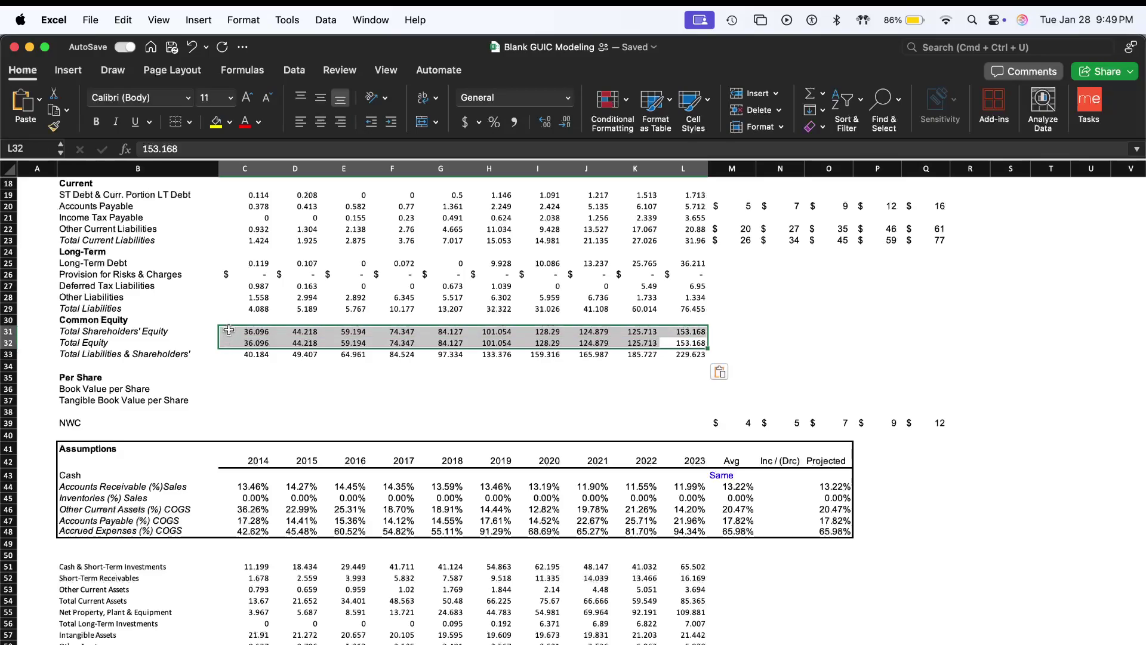
pyautogui.click(229, 379)
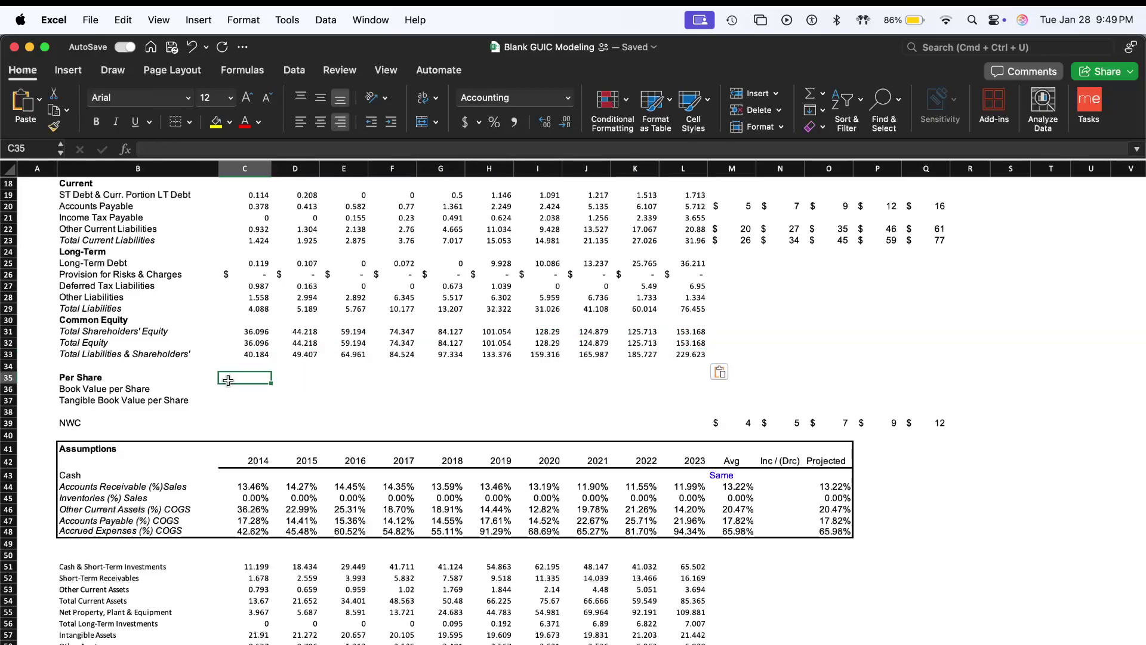
# - Copy the 2014–2023 Book Value per Share and Tangible Book Value per Share figures into the Per Share section starting at C36
pyautogui.scroll(-10, 229, 379)
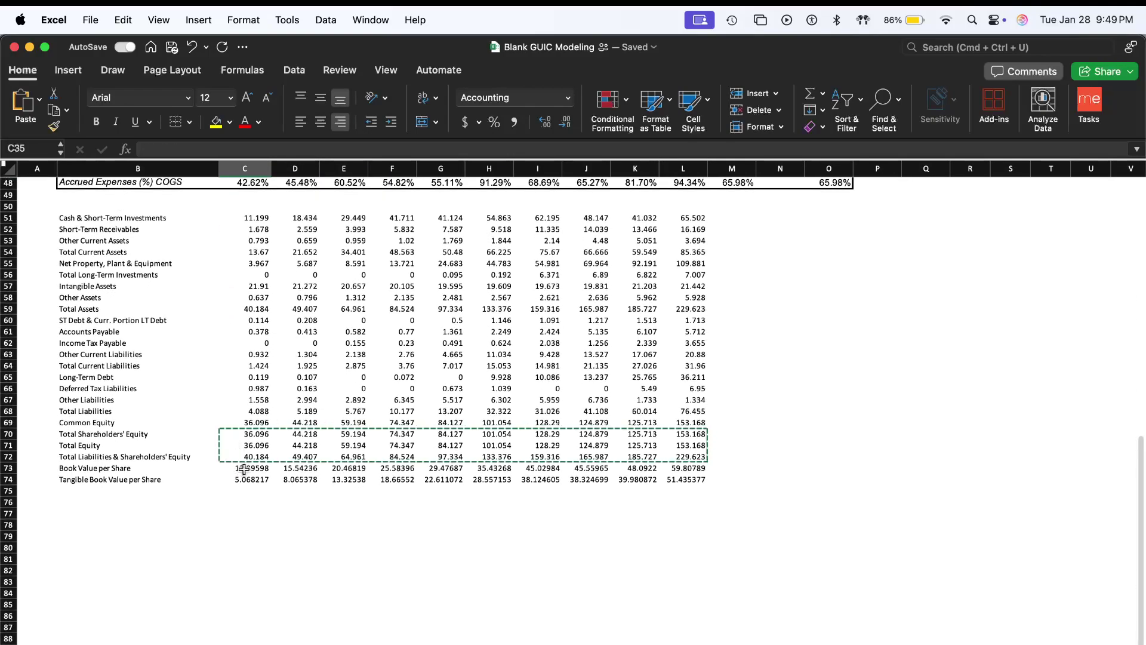
pyautogui.click(244, 469)
pyautogui.scroll(8, 245, 473)
pyautogui.scroll(2, 245, 473)
pyautogui.click(245, 356)
pyautogui.press('super+v')
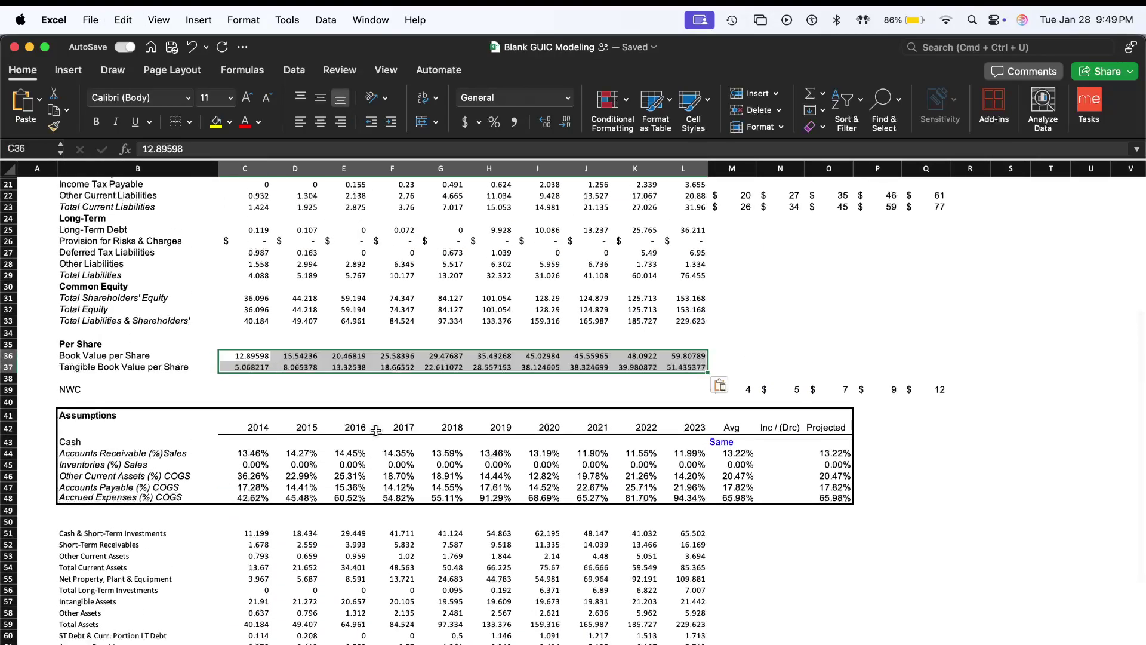
# - Show the projected NWC values in M39:Q39 with two decimal places
pyautogui.click(237, 389)
pyautogui.click(747, 395)
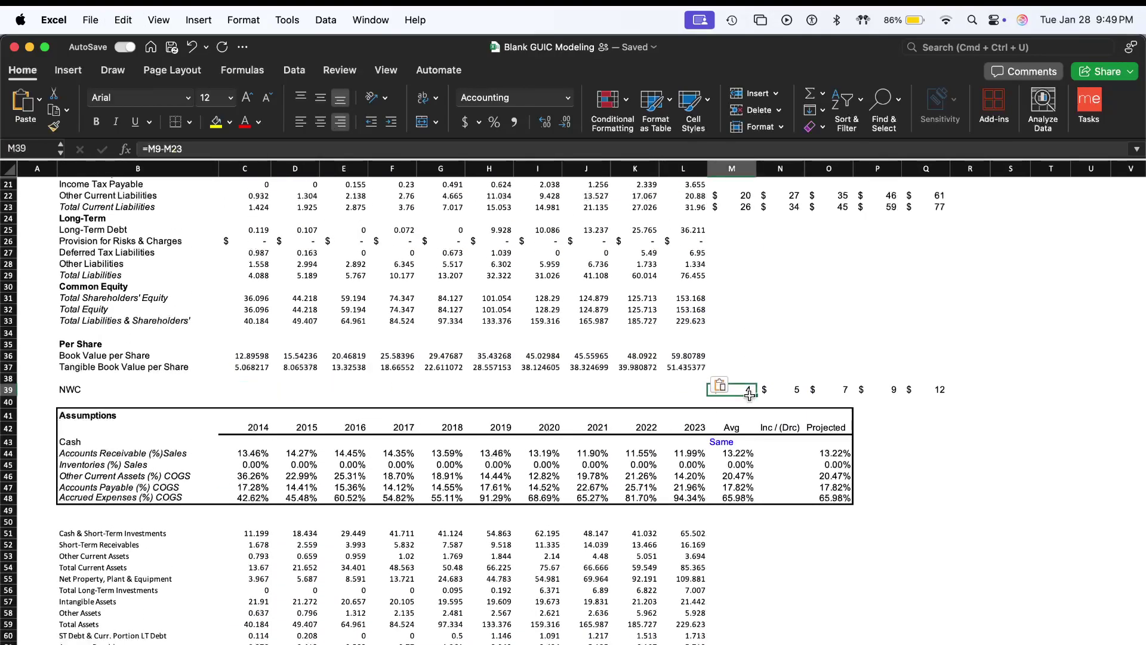
pyautogui.keyDown('shift'); pyautogui.click(946, 385); pyautogui.keyUp('shift')
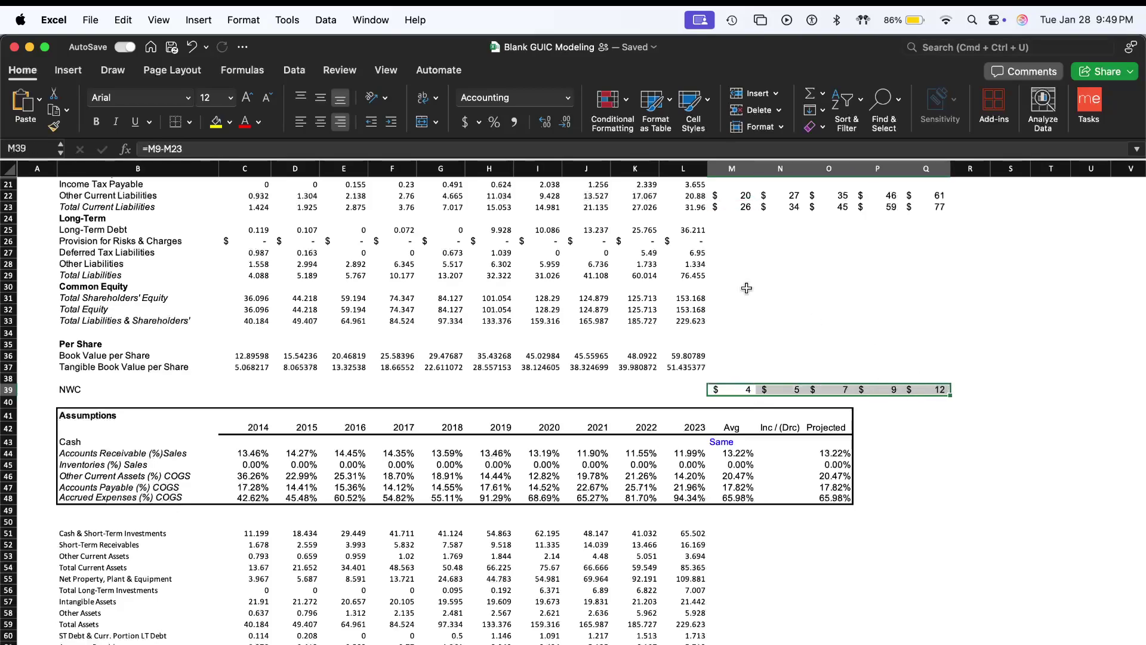
pyautogui.click(550, 124)
pyautogui.click(729, 312)
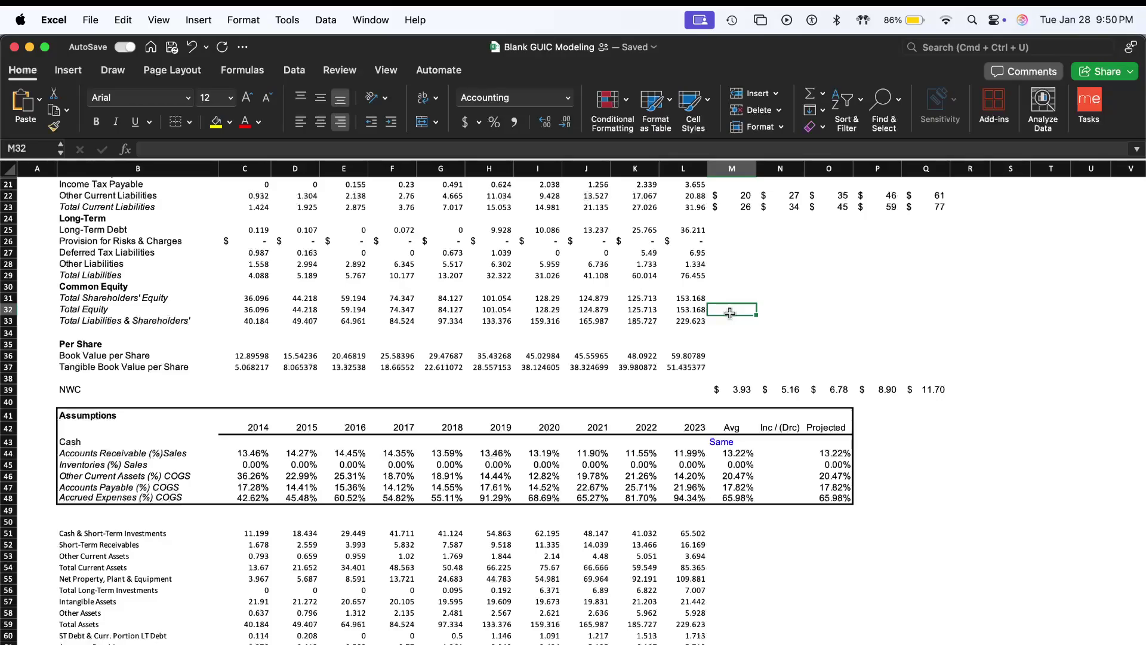
# - Inspect the 2024 NWC formula and the projected 2024 Total Current Liabilities formula on the balance sheet
pyautogui.scroll(3, 730, 313)
pyautogui.scroll(5, 730, 313)
pyautogui.scroll(-4, 734, 378)
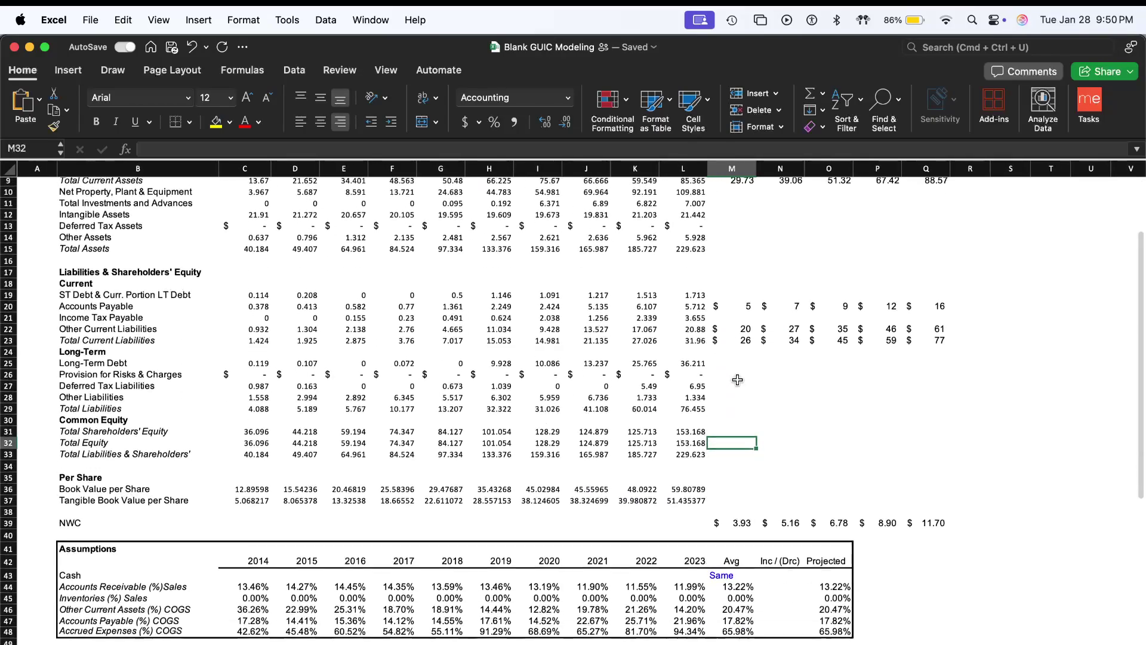
pyautogui.scroll(5, 584, 571)
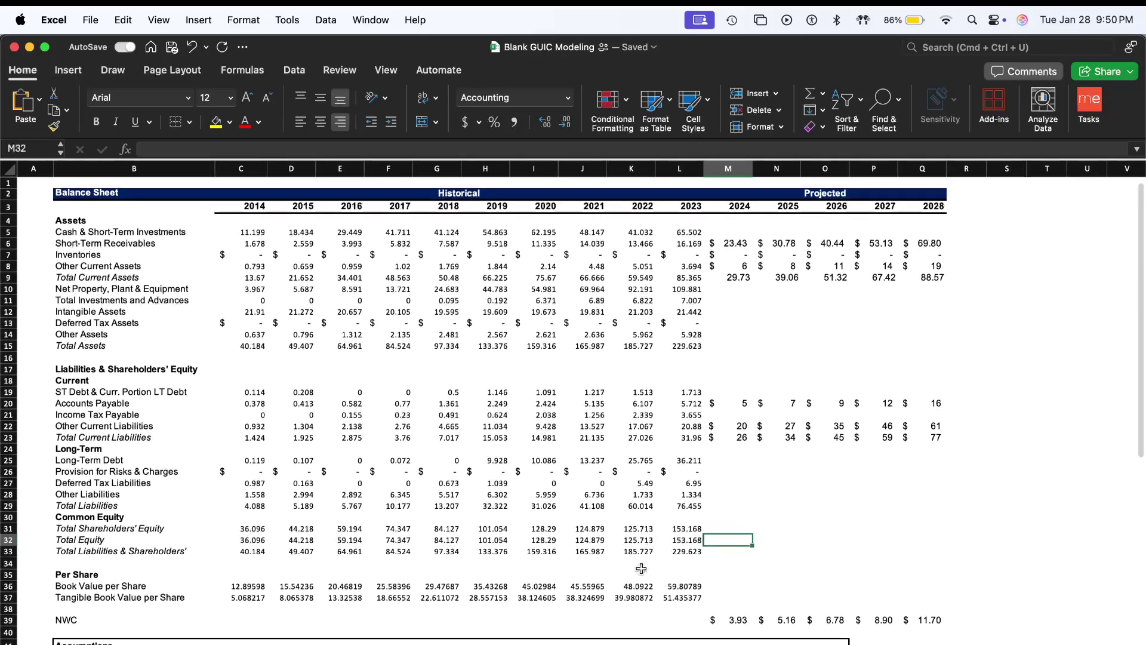
pyautogui.doubleClick(722, 620)
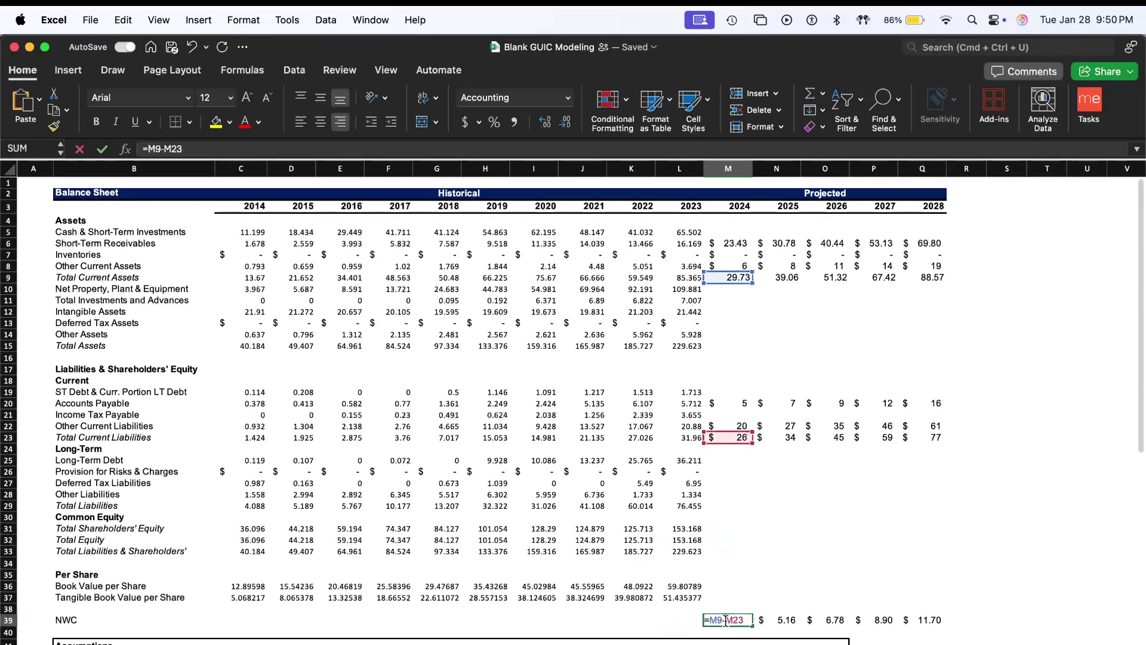
pyautogui.click(744, 440)
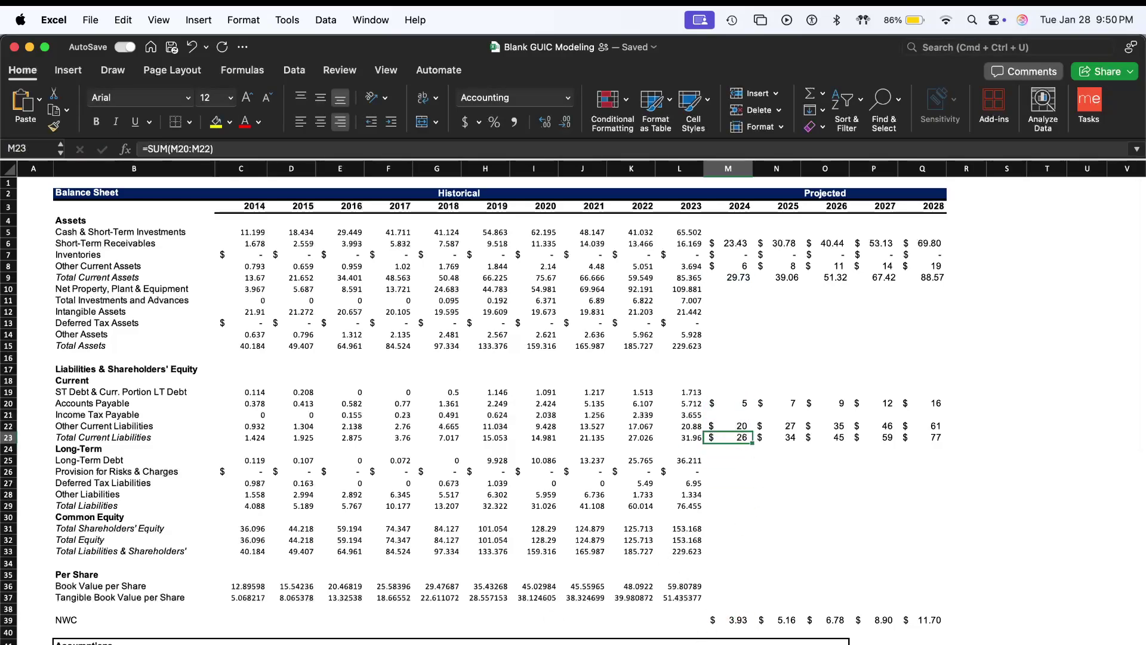
# - Delete the raw balance sheet data block B51:L74 beneath the Assumptions table
pyautogui.scroll(-5, 331, 552)
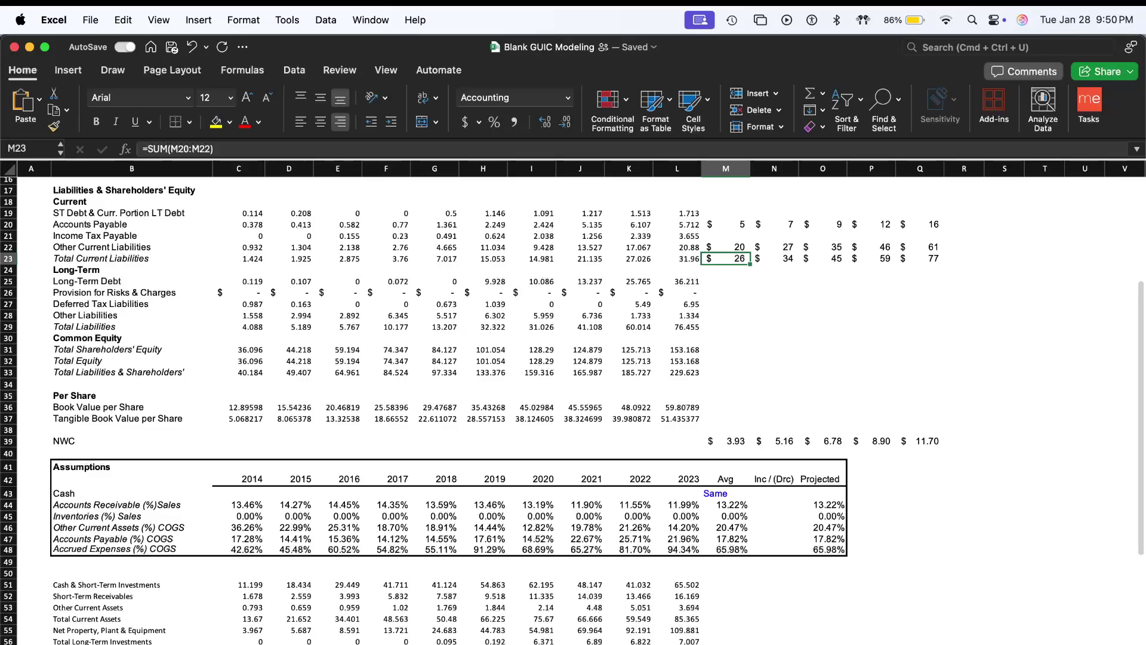
pyautogui.scroll(-3, 229, 614)
pyautogui.click(156, 477)
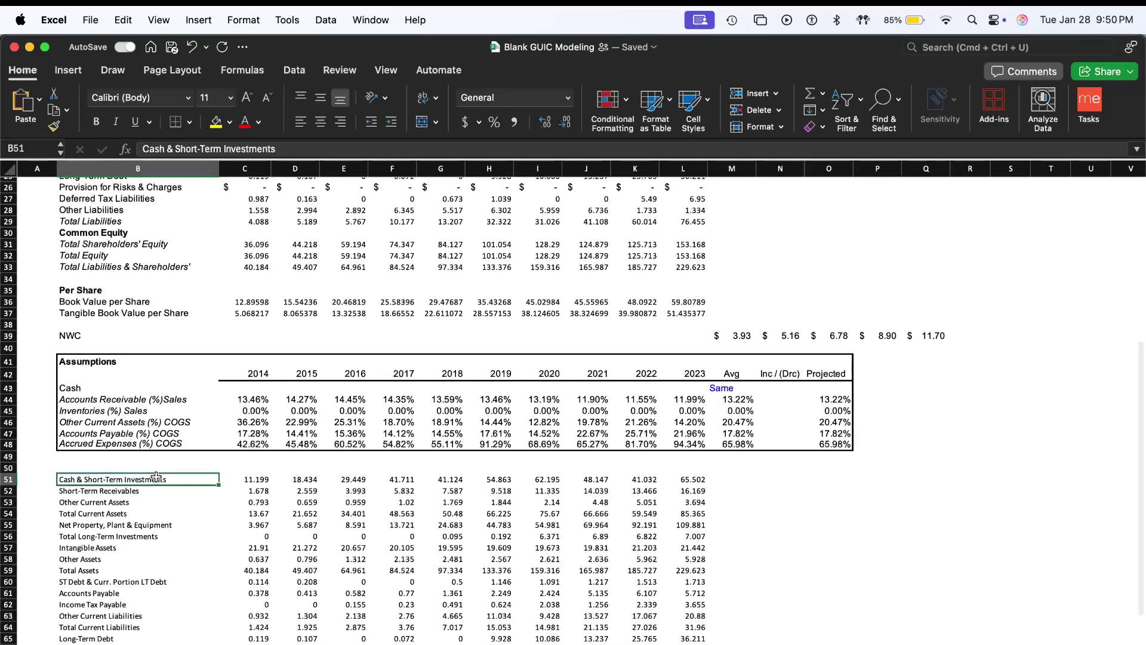
pyautogui.press('super+shift+Right')
pyautogui.press('super+shift+Down')
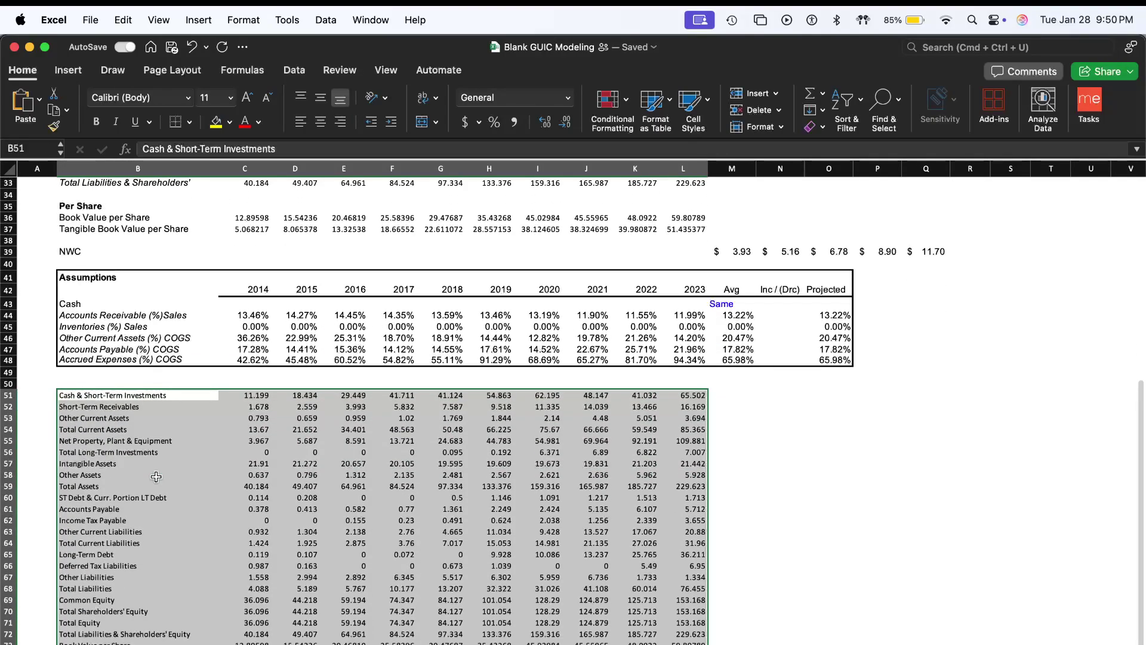
pyautogui.scroll(-2, 157, 476)
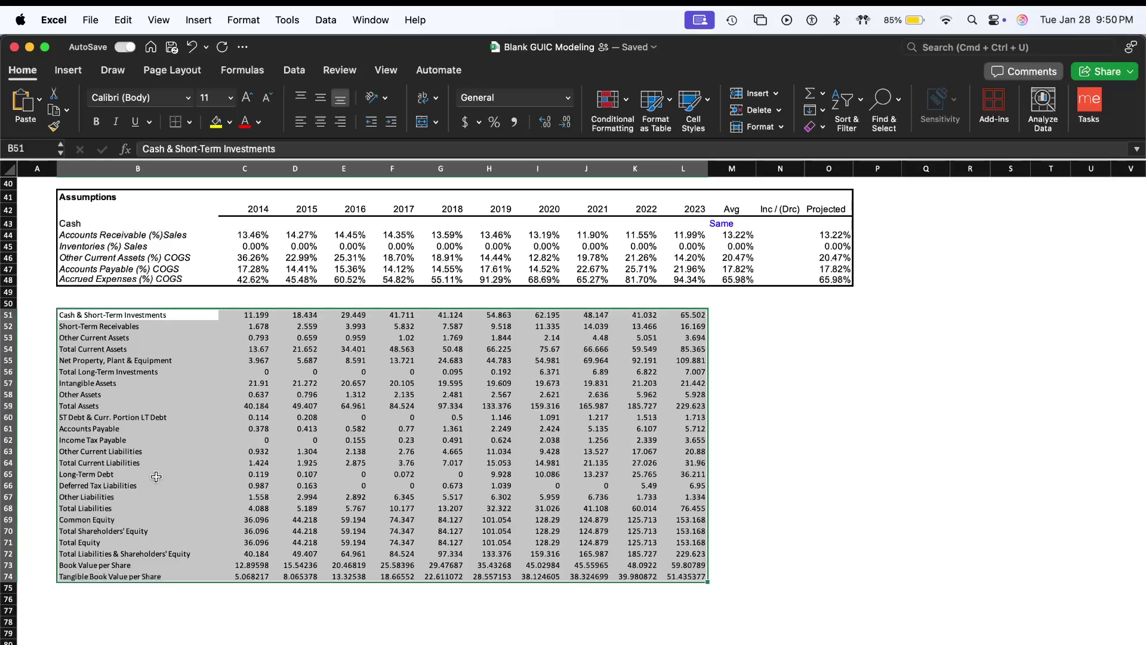
pyautogui.press('Delete')
# - Go to the Cash Flow sheet, then switch to FactSet in Chrome and open the Cash Flow report for Meta Platforms
pyautogui.hotkey('ctrl', 'pagedown')
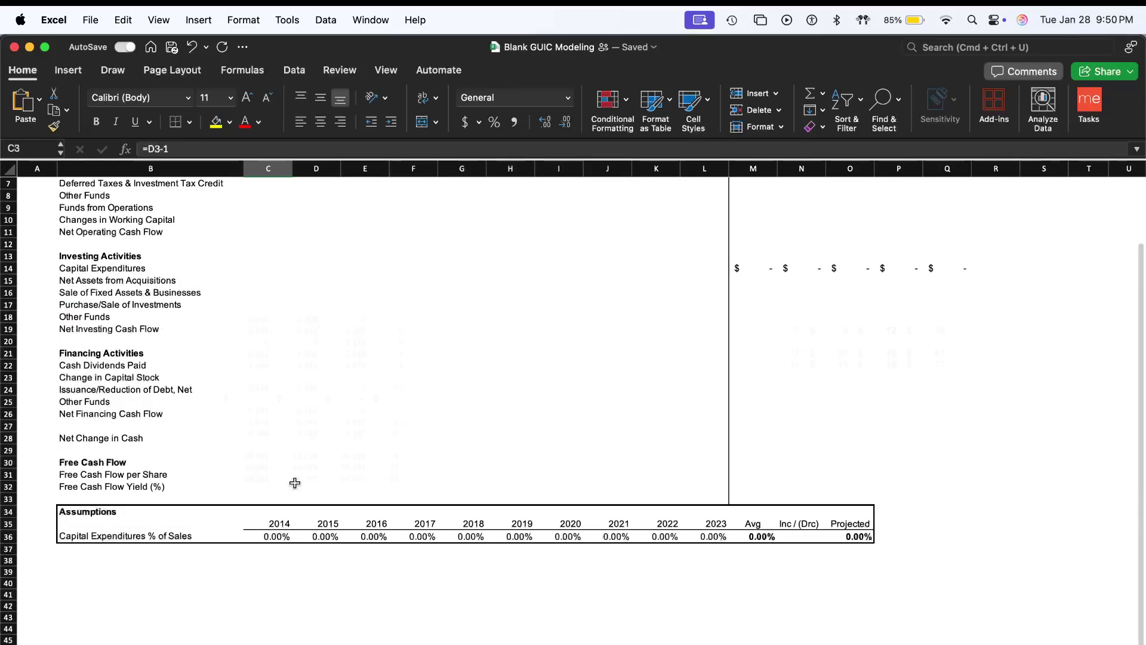
pyautogui.press('super+Tab')
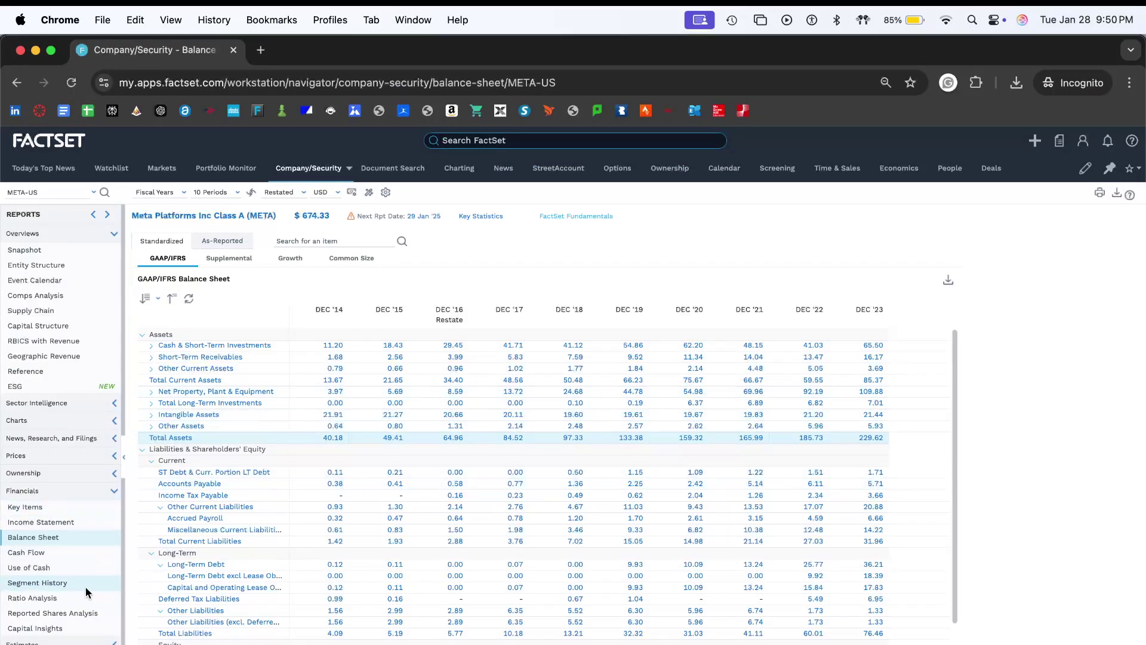
pyautogui.click(77, 553)
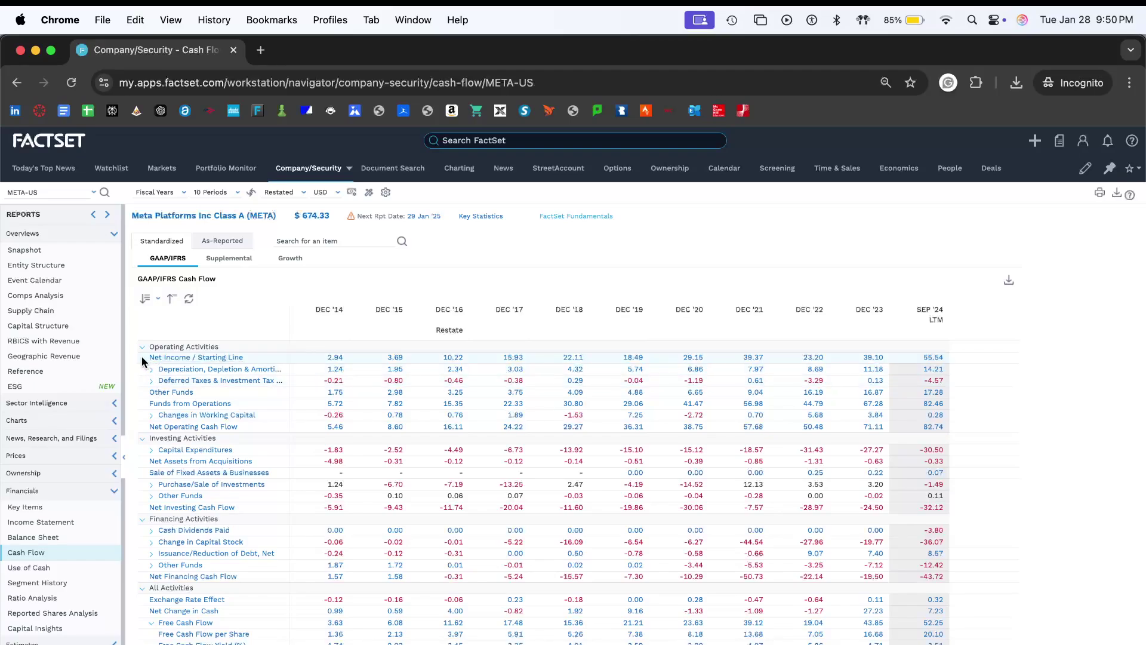
# - Return to Excel and paste the copied FactSet cash flow data beneath the Assumptions table, starting at B39
pyautogui.press('super+Tab')
pyautogui.scroll(-5, 147, 551)
pyautogui.press('super+v')
pyautogui.scroll(-1, 146, 550)
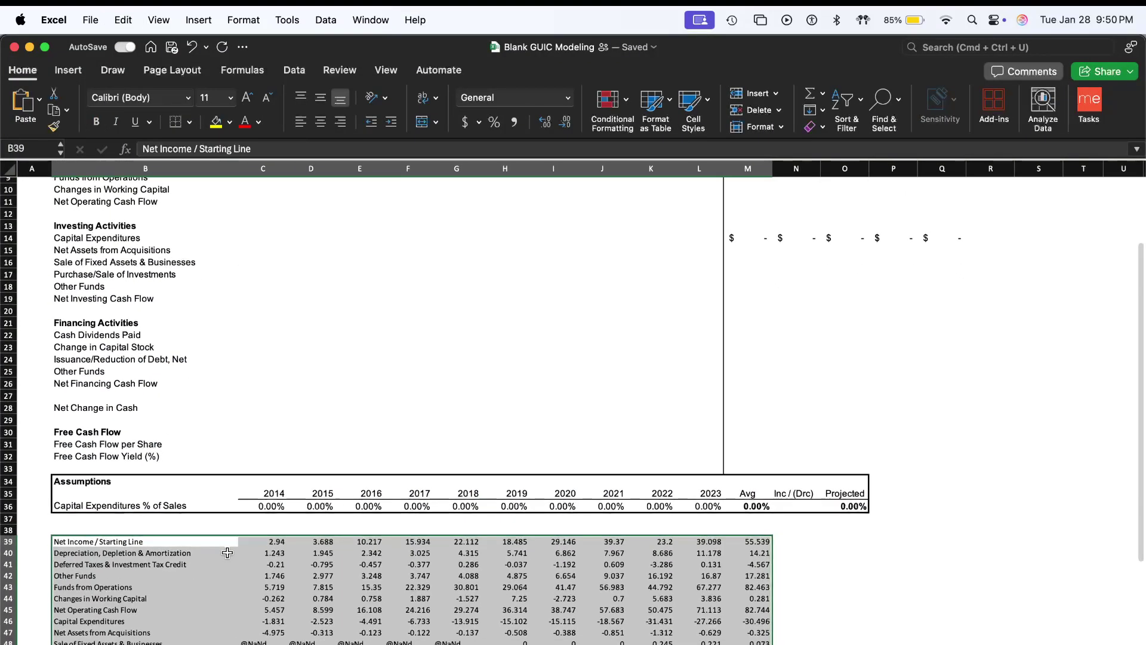
# - Try to copy the raw operating cash flow rows, including the extra column M, into the top of the Cash Flow table
pyautogui.scroll(5, 225, 464)
pyautogui.click(277, 634)
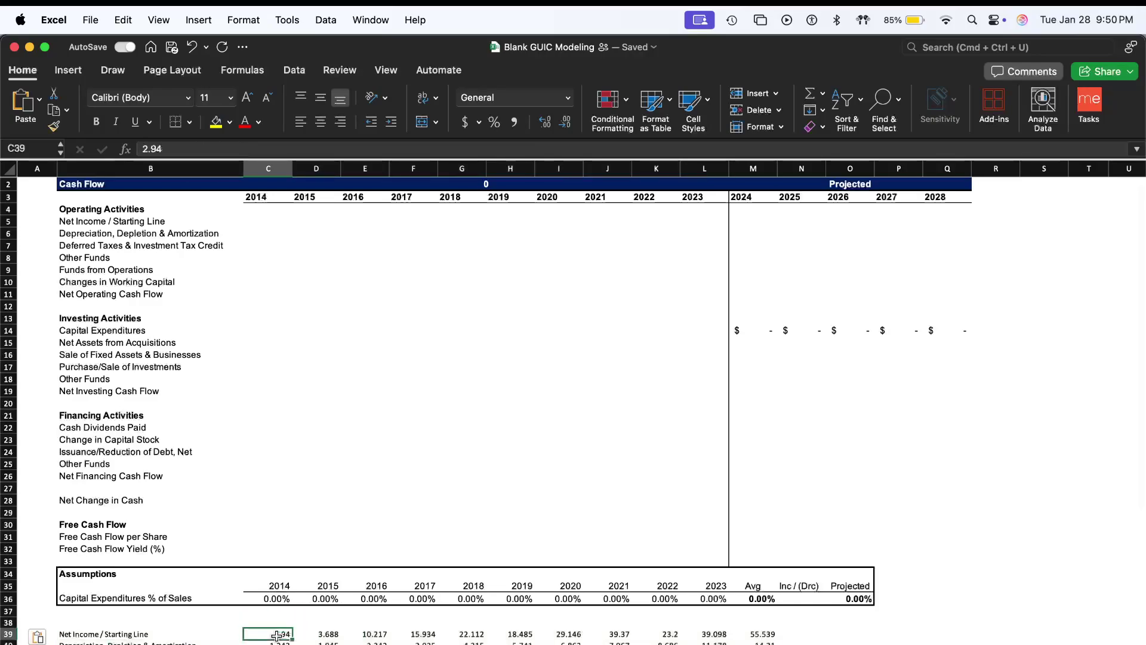
pyautogui.moveTo(276, 634); pyautogui.dragTo(277, 636)
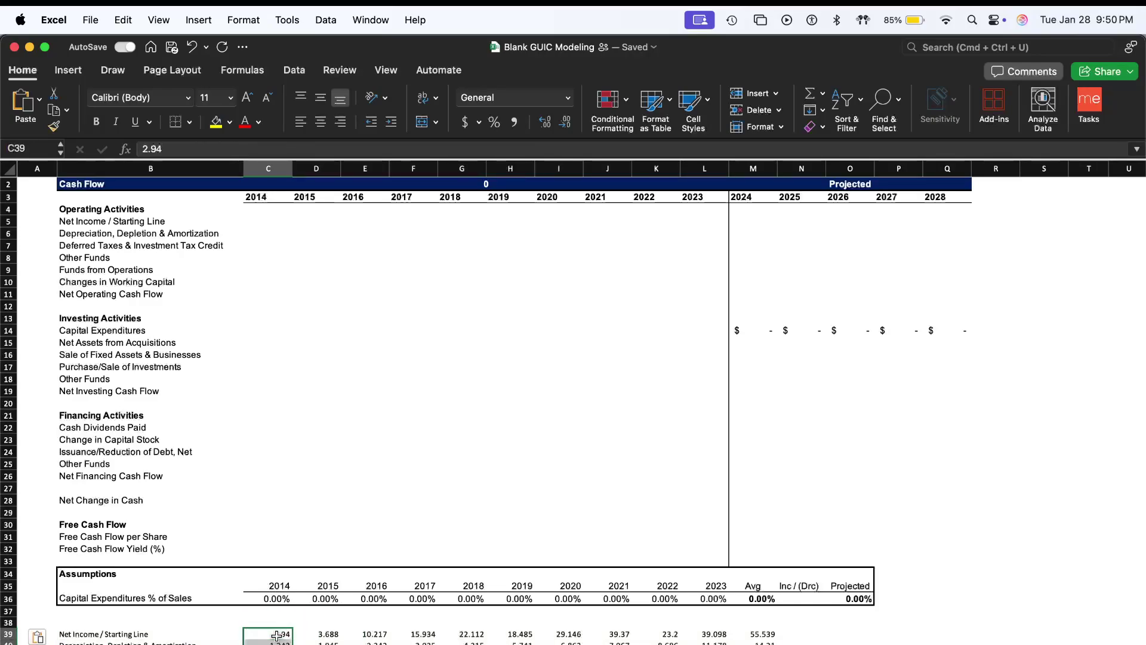
pyautogui.moveTo(276, 634); pyautogui.dragTo(276, 635)
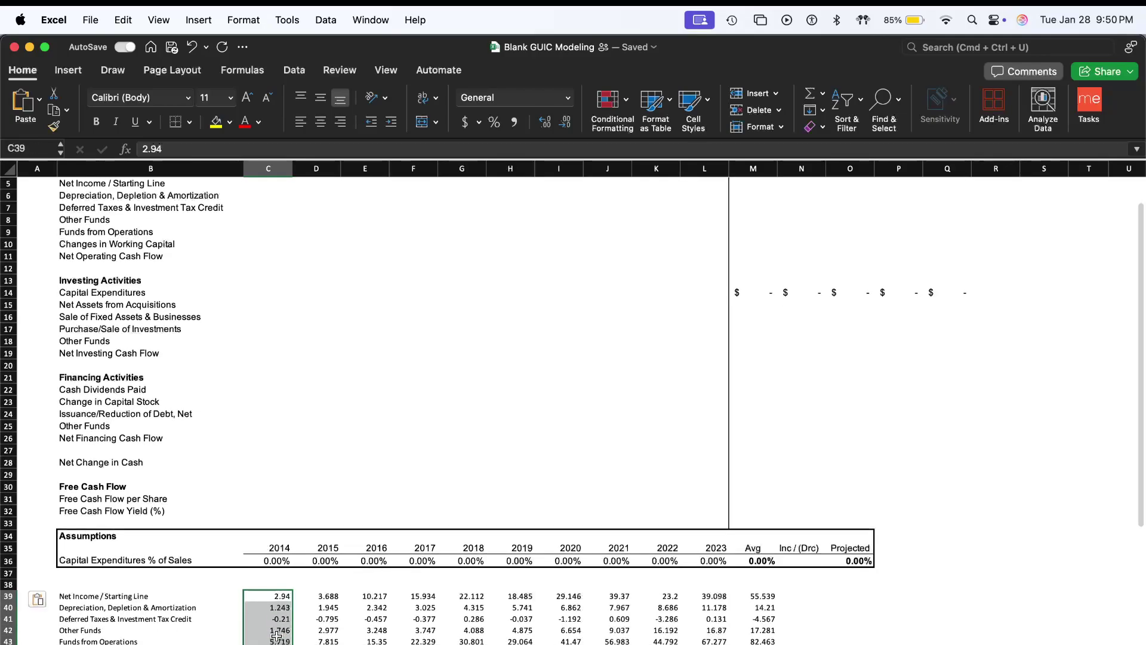
pyautogui.hotkey('shift', 'Down')
pyautogui.press('shift+super+Right')
pyautogui.press('super+c')
pyautogui.scroll(4, 215, 335)
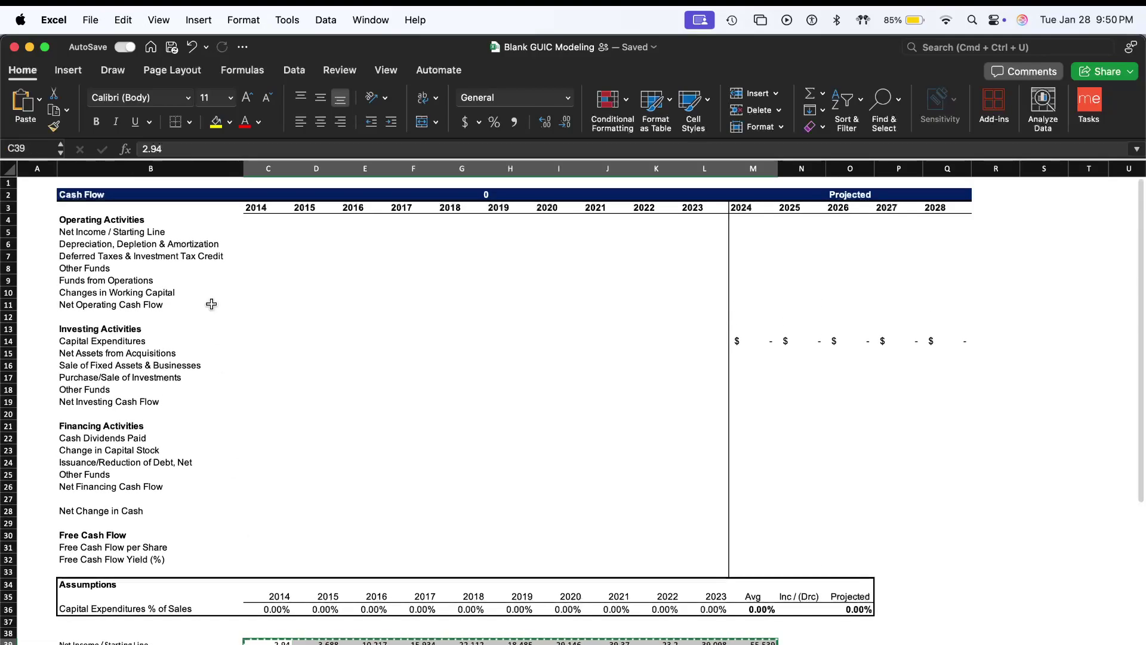
pyautogui.click(255, 223)
pyautogui.press('super+v')
pyautogui.press('super+z')
# - Clear the extra LTM figures from column M of the raw cash flow data, starting at M39
pyautogui.scroll(-6, 417, 298)
pyautogui.click(761, 338)
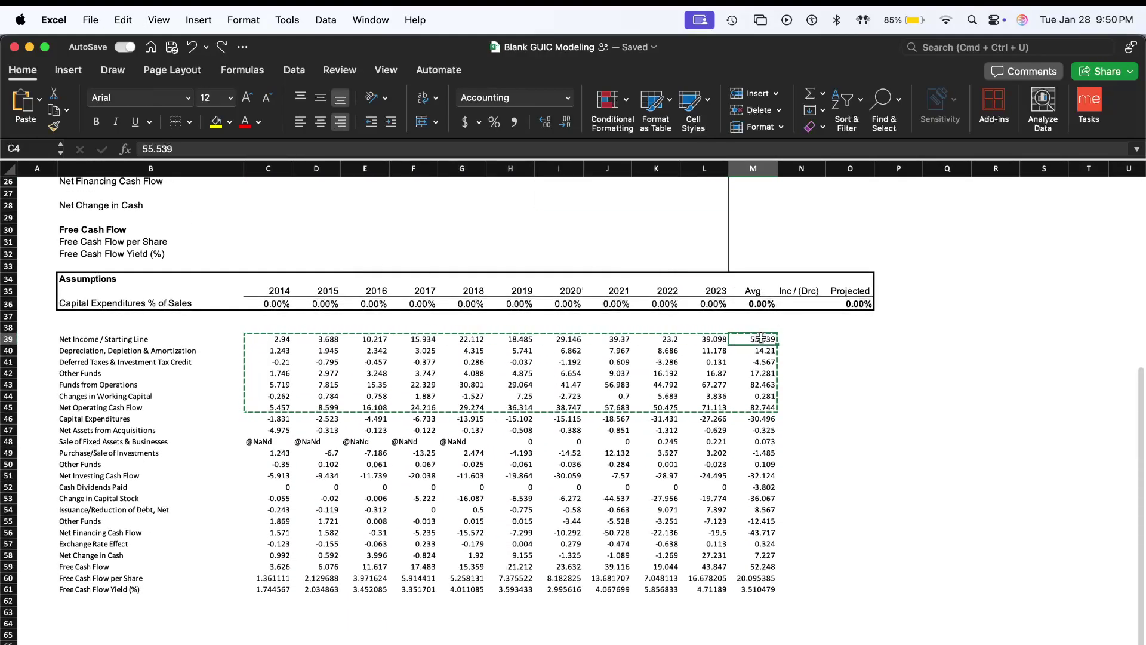
pyautogui.press('shift+super+Down')
pyautogui.press('Escape')
pyautogui.press('Delete')
# - Copy the 2014–2023 figures from Net Income through Net Operating Cash Flow, C39:L45, into the Cash Flow table starting at C4
pyautogui.press('Left')
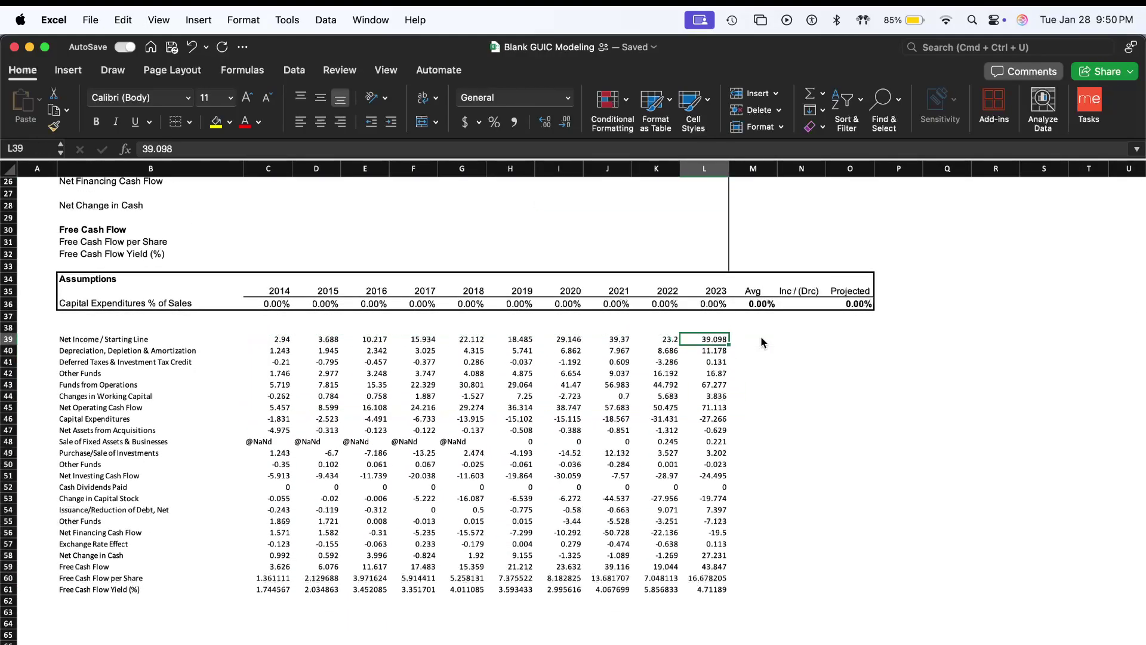
pyautogui.hotkey('shift', 'Down')
pyautogui.hotkey('shift', 'Down')
pyautogui.hotkey('shift', 'Down')
pyautogui.hotkey('shift', 'Down')
pyautogui.hotkey('shift', 'Down')
pyautogui.hotkey('shift', 'Down')
pyautogui.press('shift+super+Left')
pyautogui.hotkey('shift', 'Right')
pyautogui.press('super+c')
pyautogui.scroll(10, 760, 342)
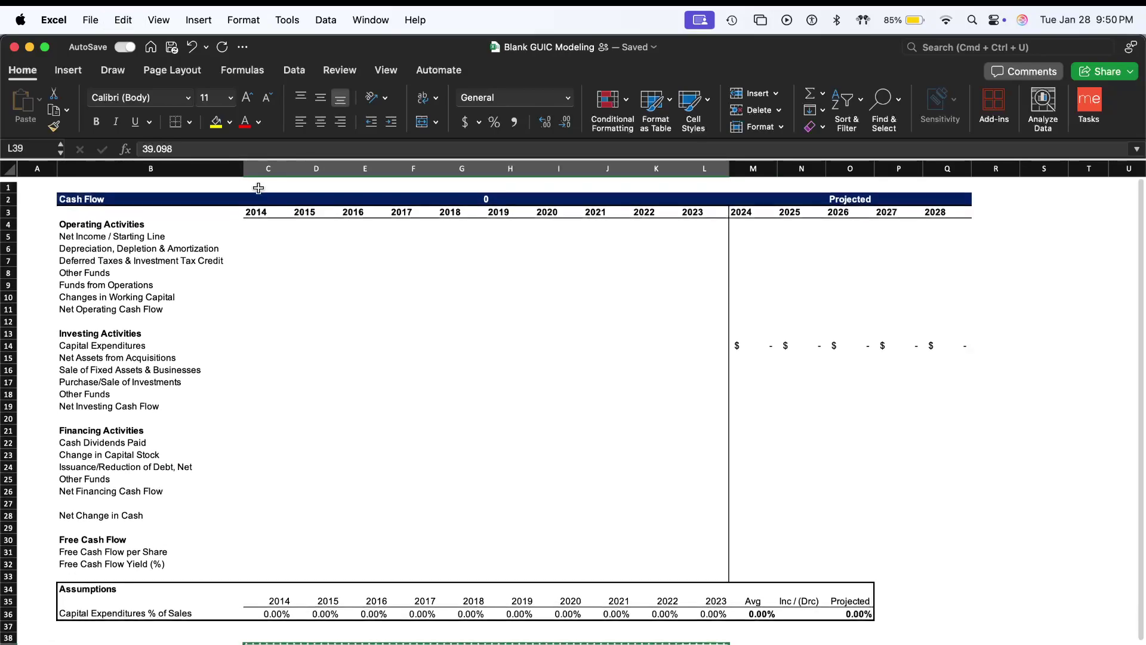
pyautogui.scroll(-1, 264, 197)
pyautogui.click(266, 217)
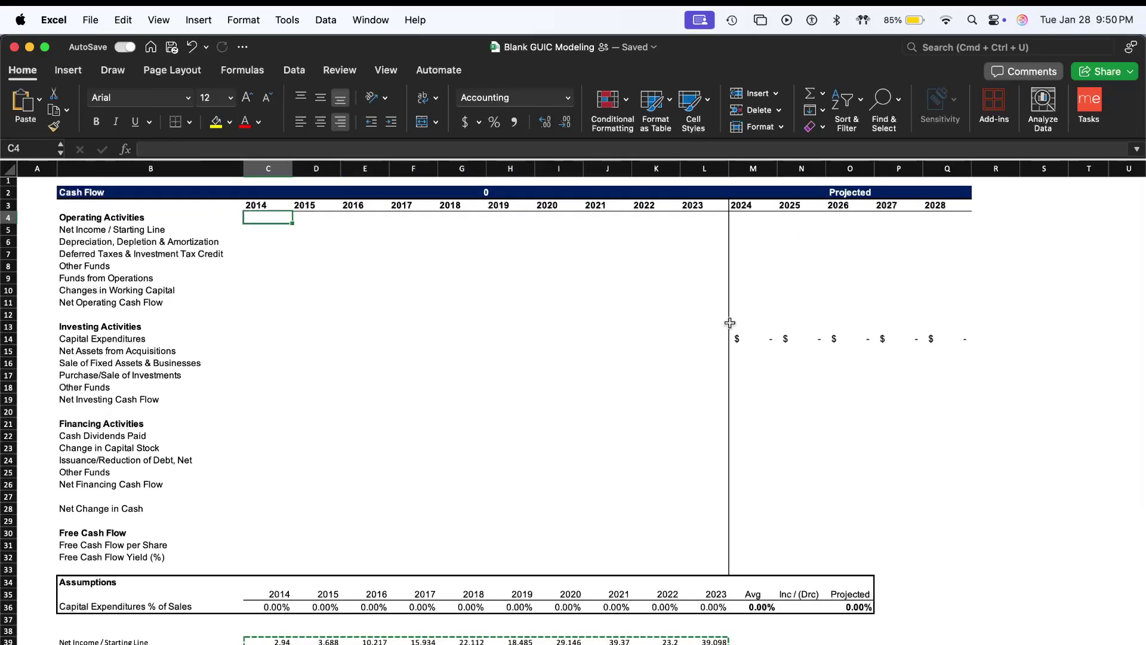
pyautogui.press('super+v')
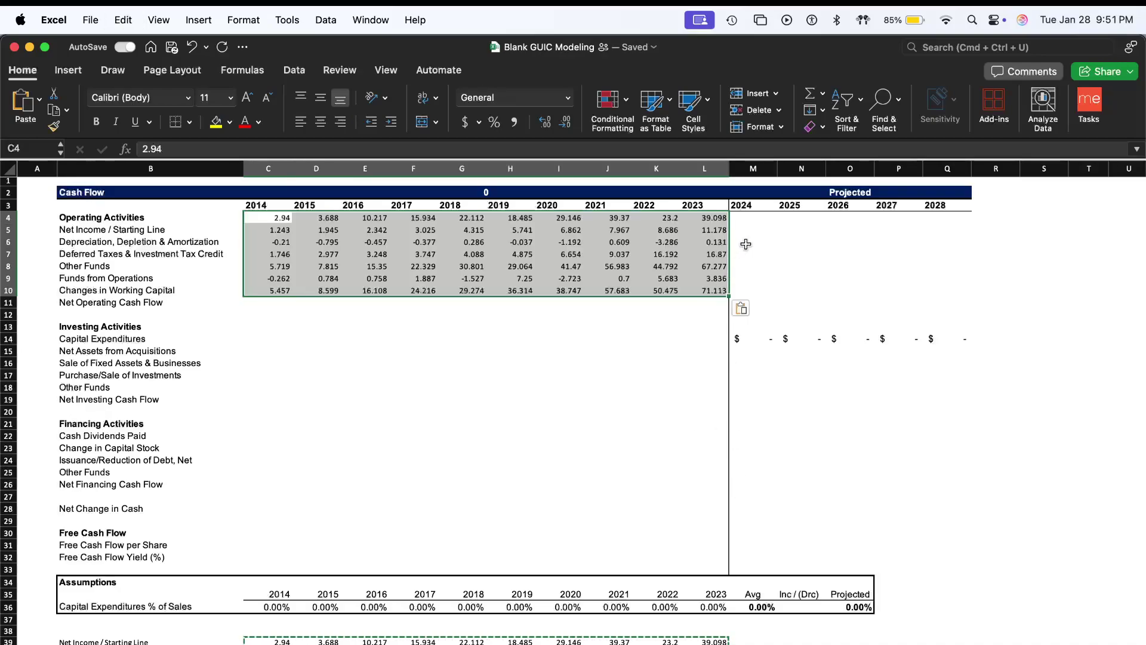
pyautogui.click(749, 241)
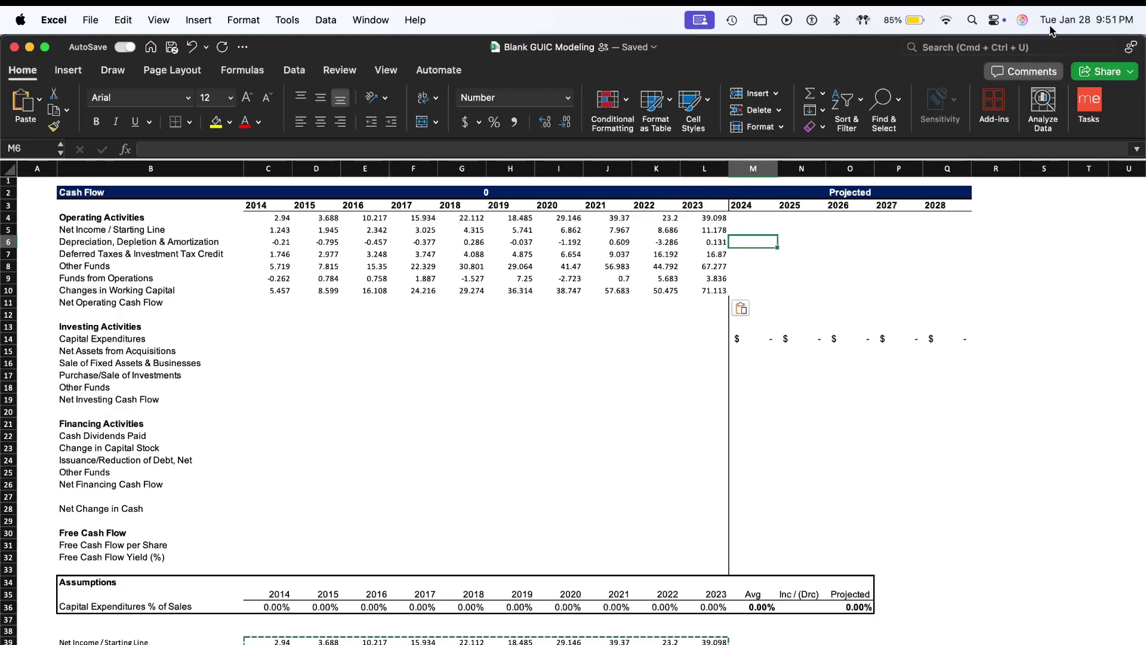
pyautogui.scroll(-5, 532, 485)
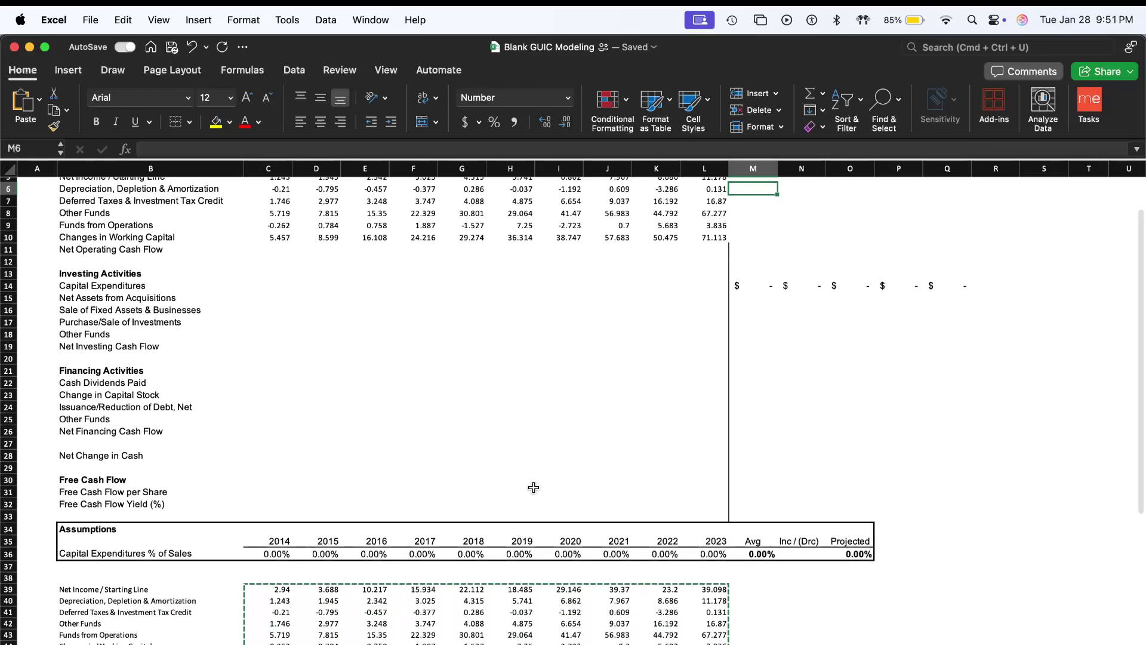
pyautogui.scroll(5, 532, 486)
pyautogui.scroll(-8, 277, 589)
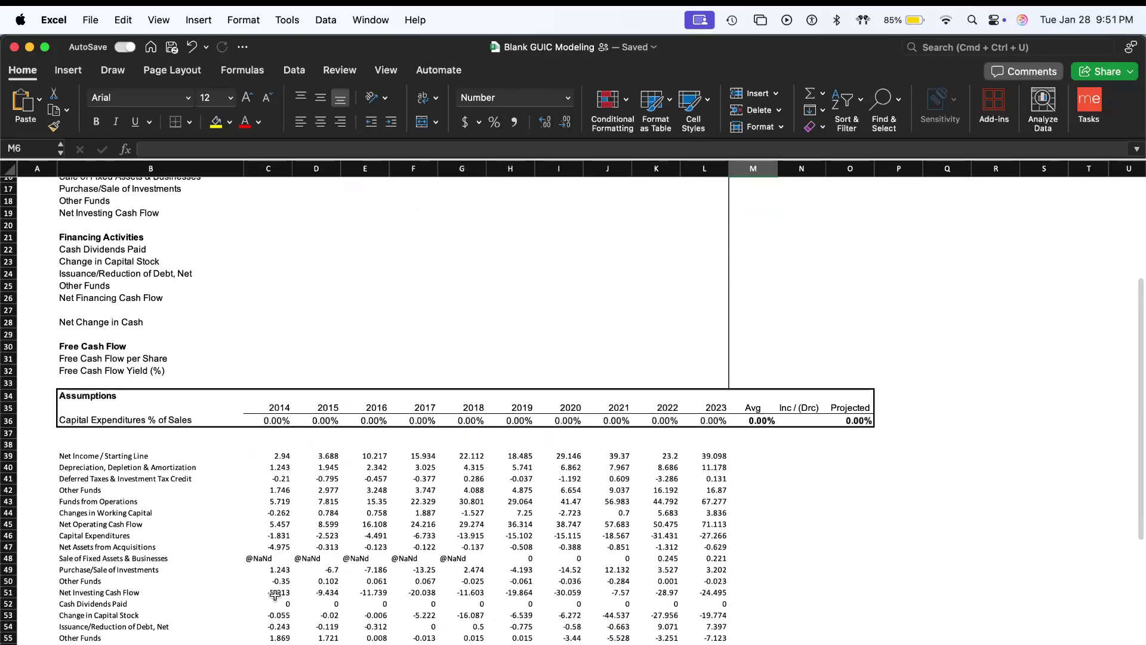
pyautogui.click(277, 490)
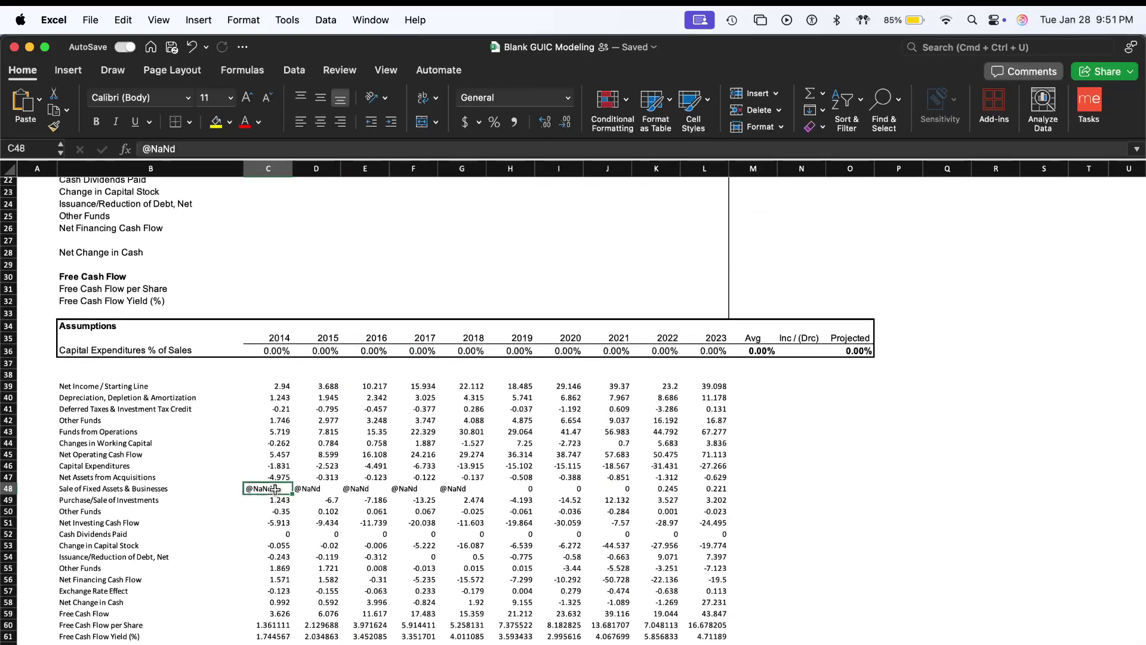
pyautogui.write('0')
pyautogui.press('Tab')
pyautogui.write('0')
pyautogui.press('Tab')
pyautogui.write('0')
pyautogui.press('Tab')
pyautogui.write('0')
pyautogui.press('Tab')
pyautogui.write('0')
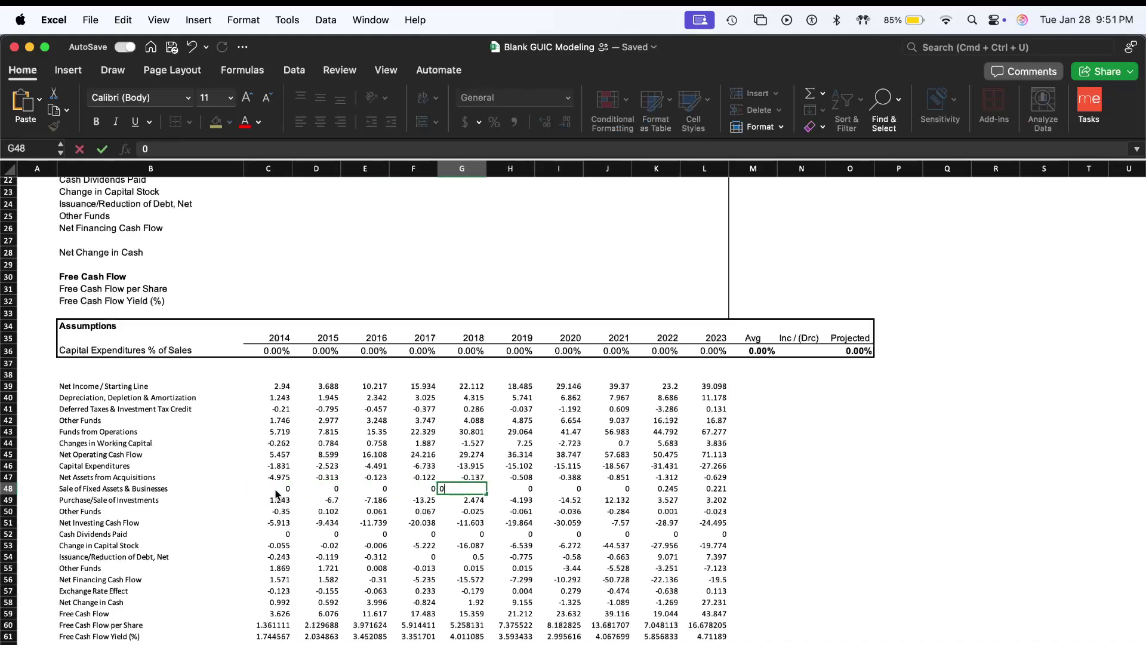
pyautogui.press('Down')
pyautogui.press('Down')
pyautogui.press('Left')
pyautogui.press('Left')
pyautogui.press('Left')
pyautogui.press('Up')
pyautogui.press('Left')
pyautogui.press('Up')
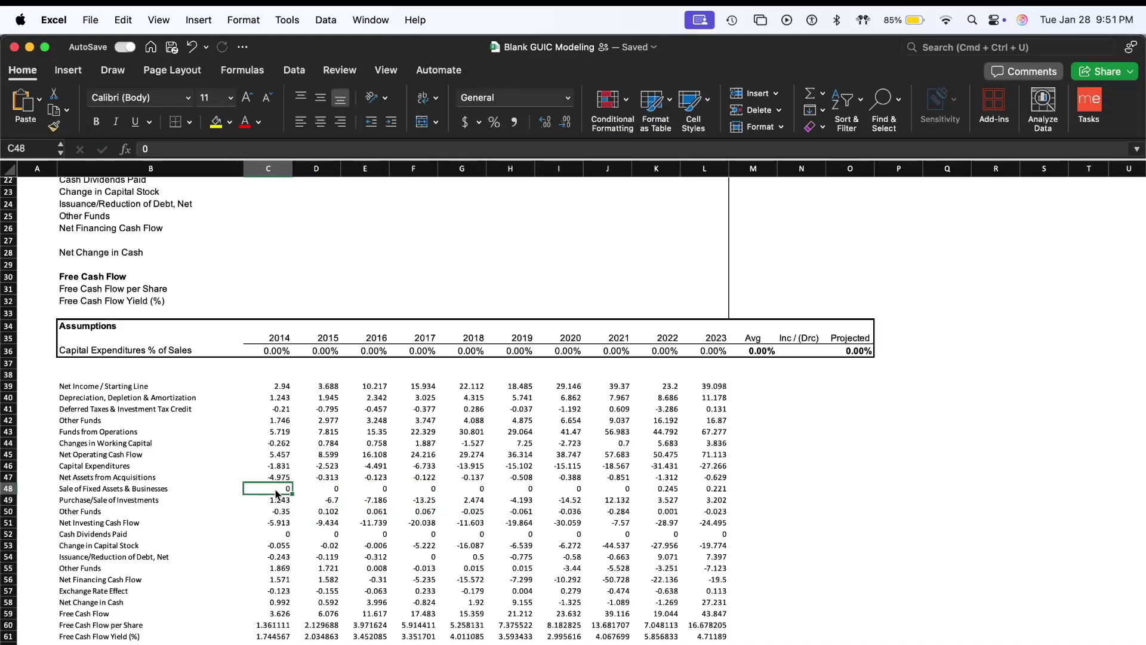
# - Copy the raw 2014–2023 investing figures from Capital Expenditures through Net Investing Cash Flow, C46:L51
pyautogui.press('Up')
pyautogui.press('Up')
pyautogui.press('Up')
pyautogui.press('Down')
pyautogui.scroll(5, 262, 382)
pyautogui.click(268, 289)
pyautogui.scroll(-5, 269, 399)
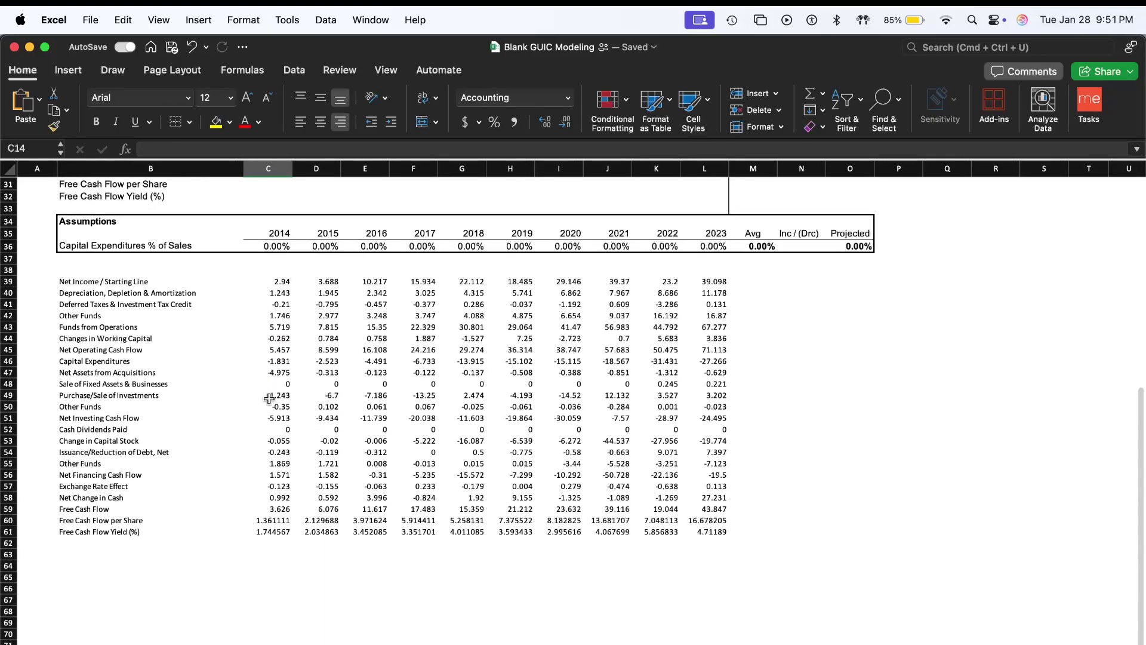
pyautogui.scroll(4, 269, 399)
pyautogui.scroll(-3, 273, 391)
pyautogui.scroll(-1, 274, 388)
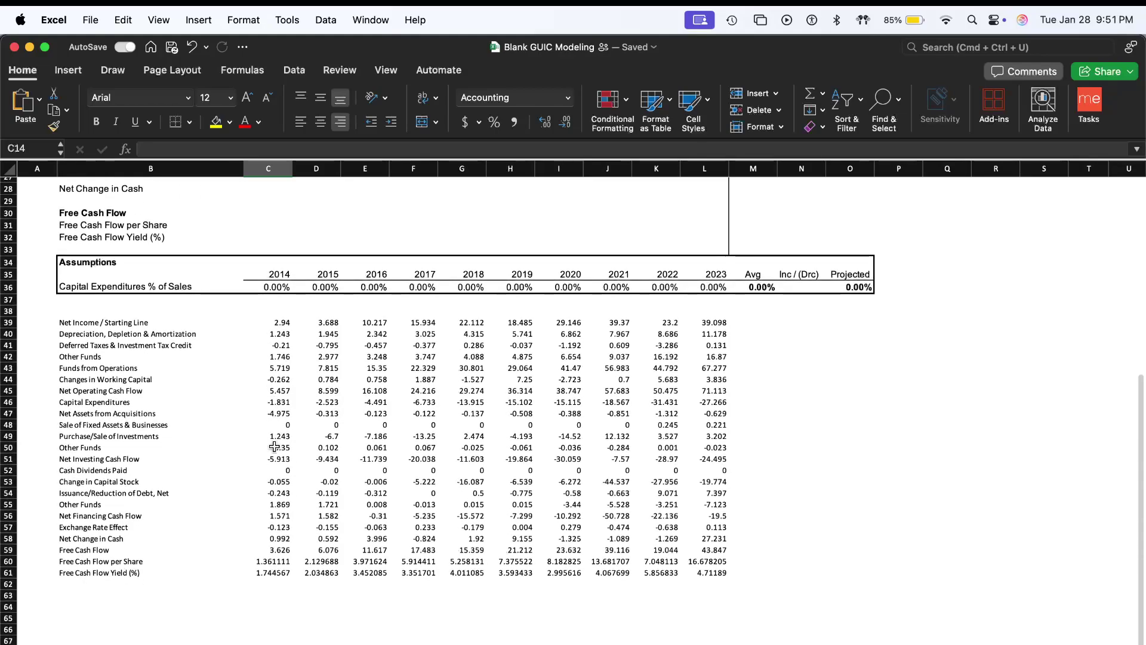
pyautogui.click(277, 403)
pyautogui.click(280, 388)
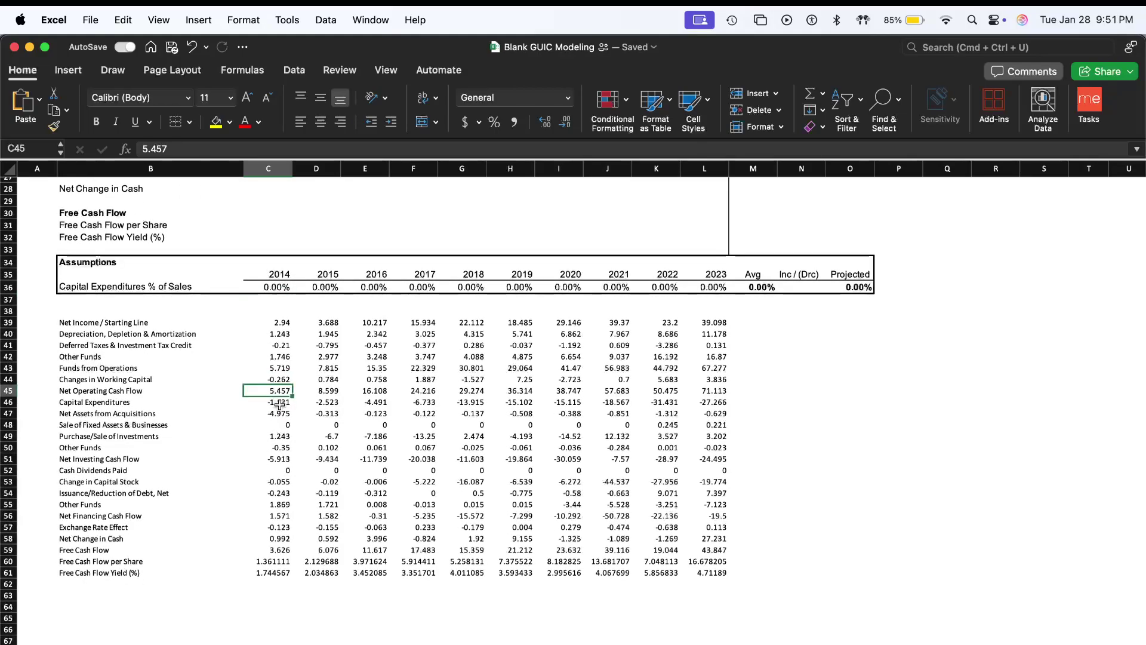
pyautogui.click(278, 401)
pyautogui.scroll(6, 280, 391)
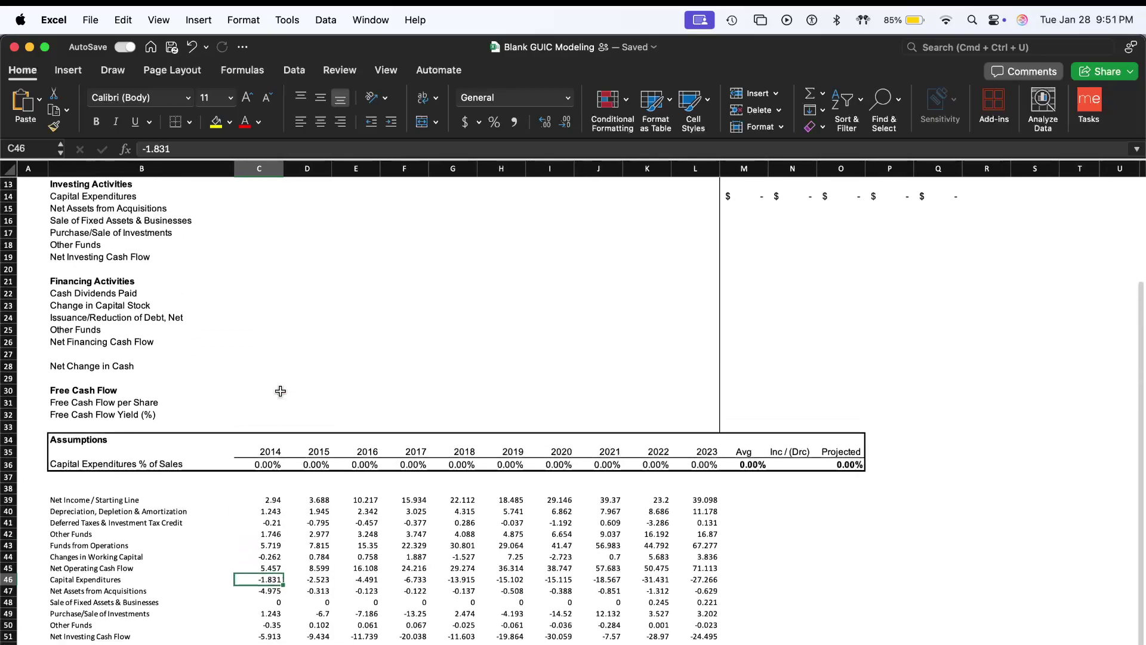
pyautogui.scroll(-4, 280, 390)
pyautogui.scroll(-4, 280, 391)
pyautogui.hotkey('shift', 'Down')
pyautogui.hotkey('shift', 'Down')
pyautogui.hotkey('shift', 'Down')
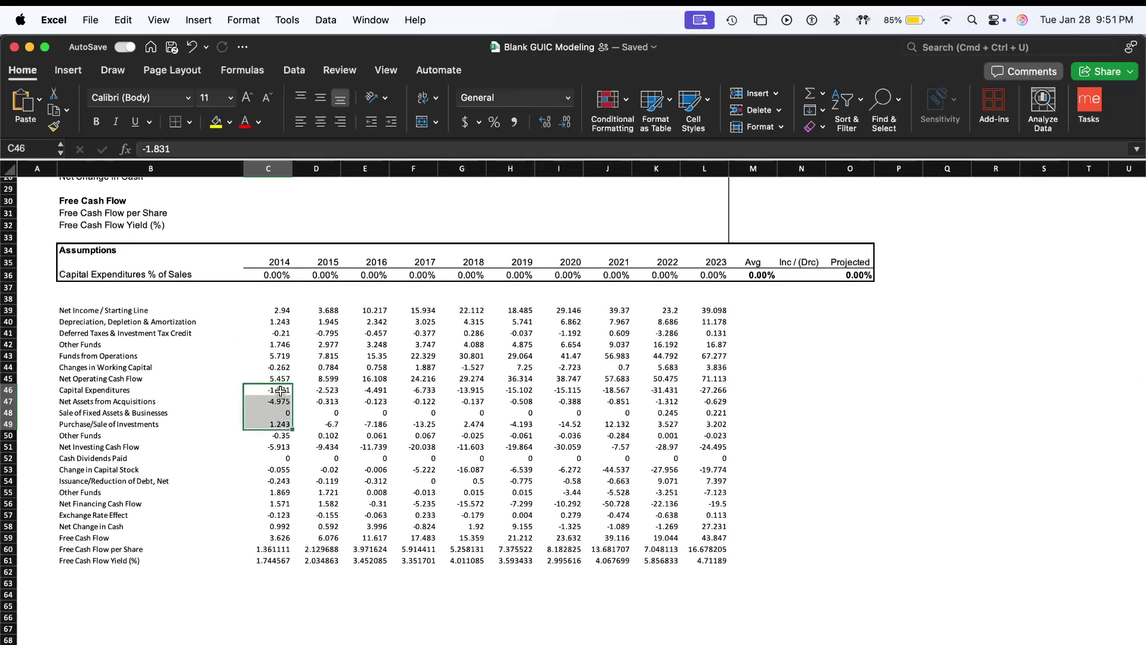
pyautogui.scroll(5, 281, 391)
pyautogui.scroll(2, 280, 391)
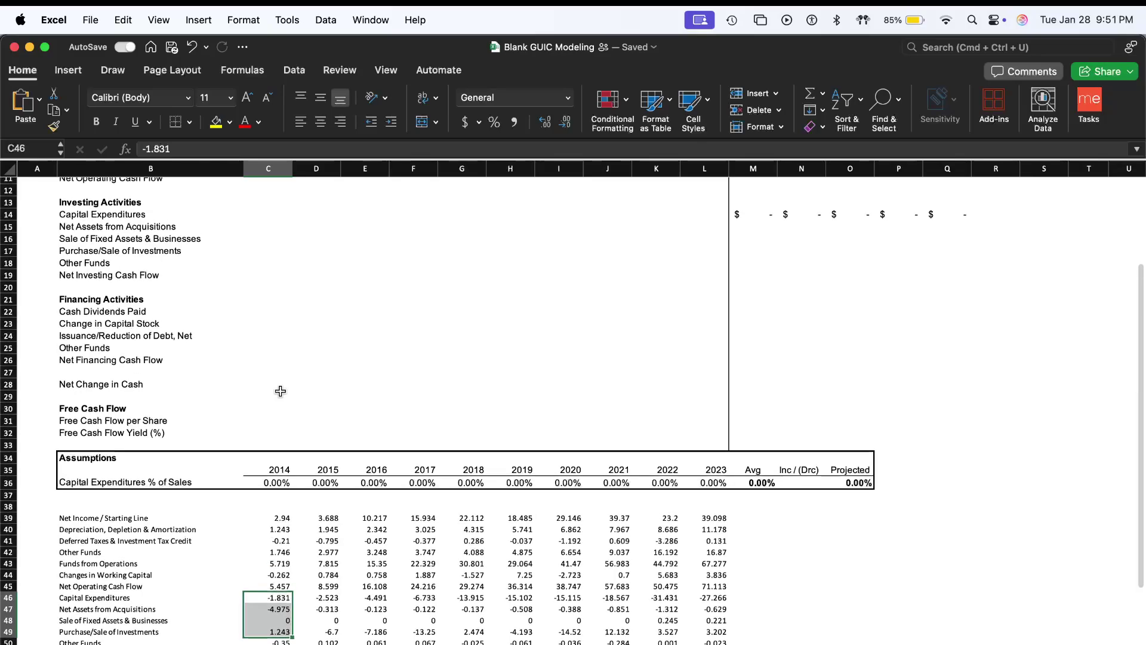
pyautogui.scroll(-1, 280, 391)
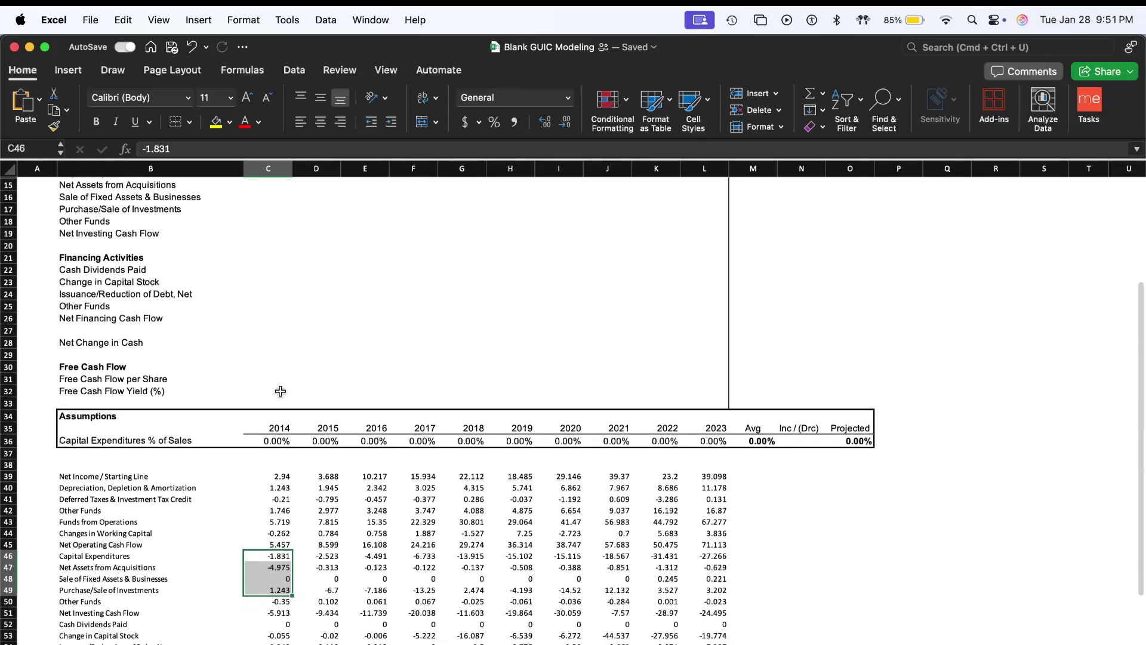
pyautogui.hotkey('shift', 'Down')
pyautogui.hotkey('shift', 'Down')
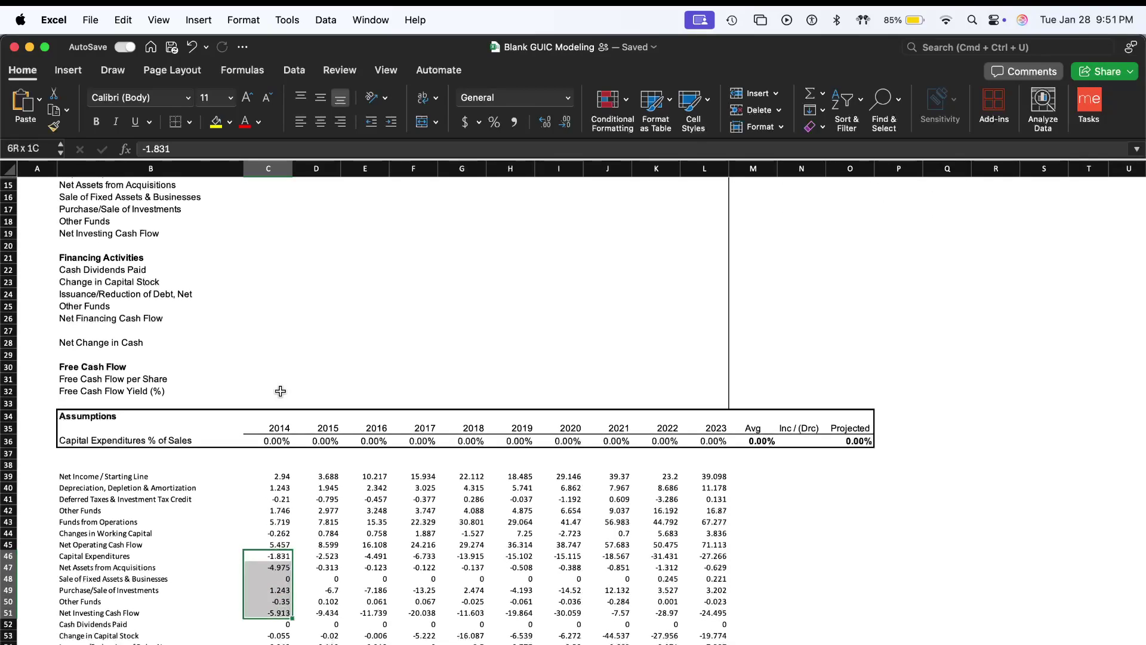
pyautogui.press('cmd+shift+Right')
pyautogui.press('cmd+c')
# - Try pasting the copied investing figures starting at C13 in the Investing Activities heading row, and undo the paste
pyautogui.scroll(5, 283, 395)
pyautogui.click(274, 326)
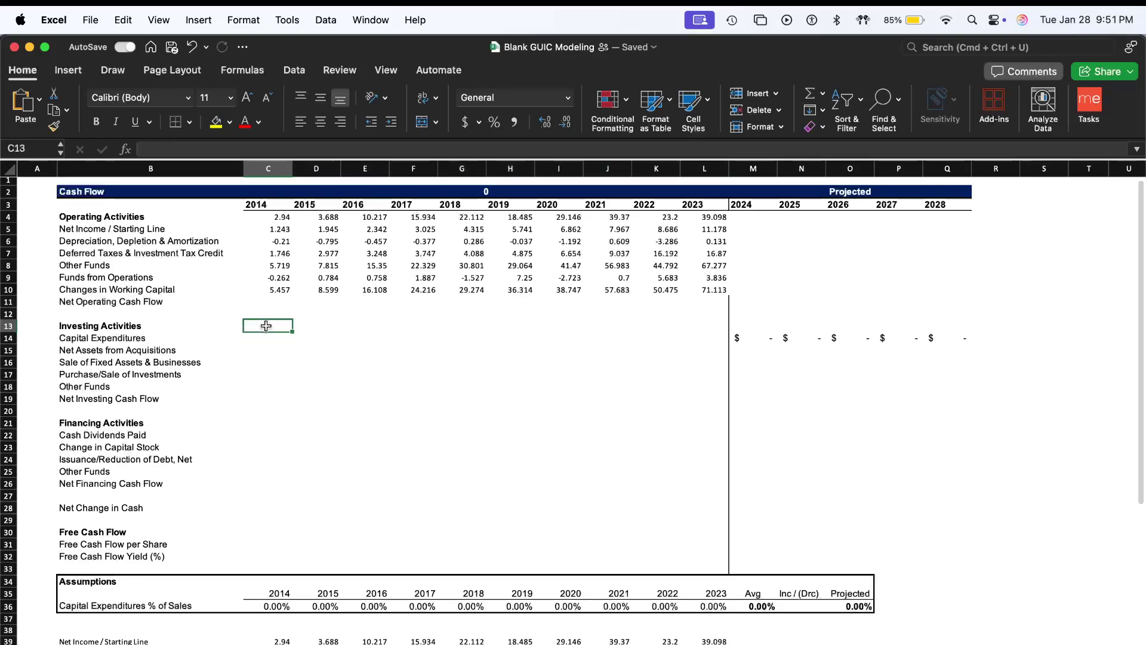
pyautogui.press('cmd+v')
pyautogui.click(249, 431)
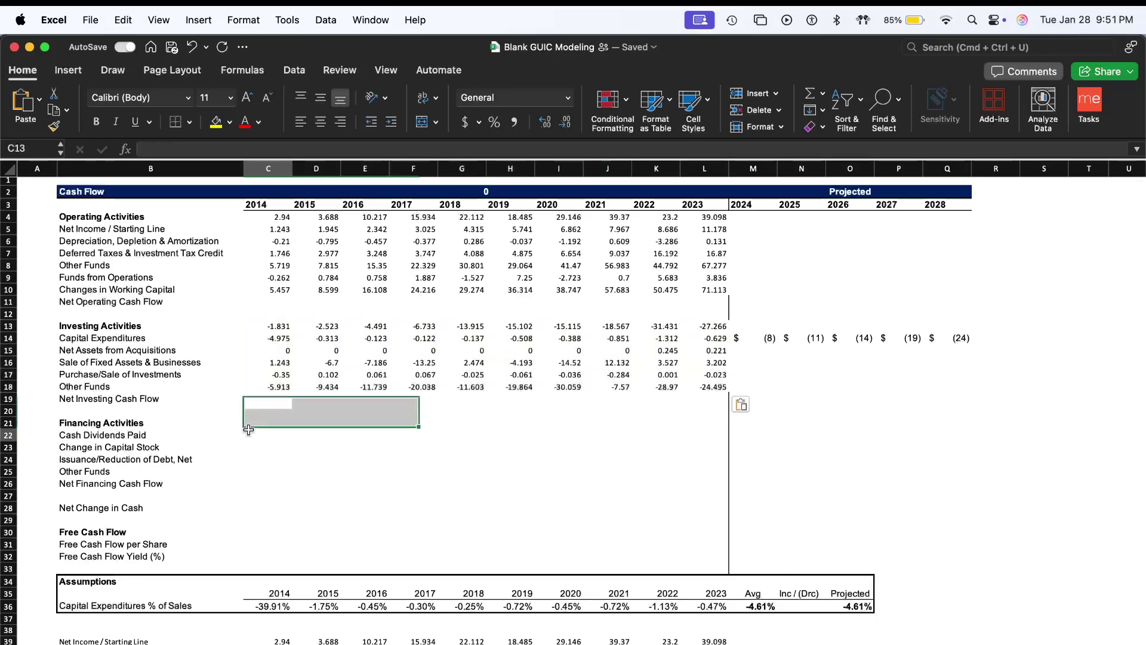
pyautogui.click(260, 398)
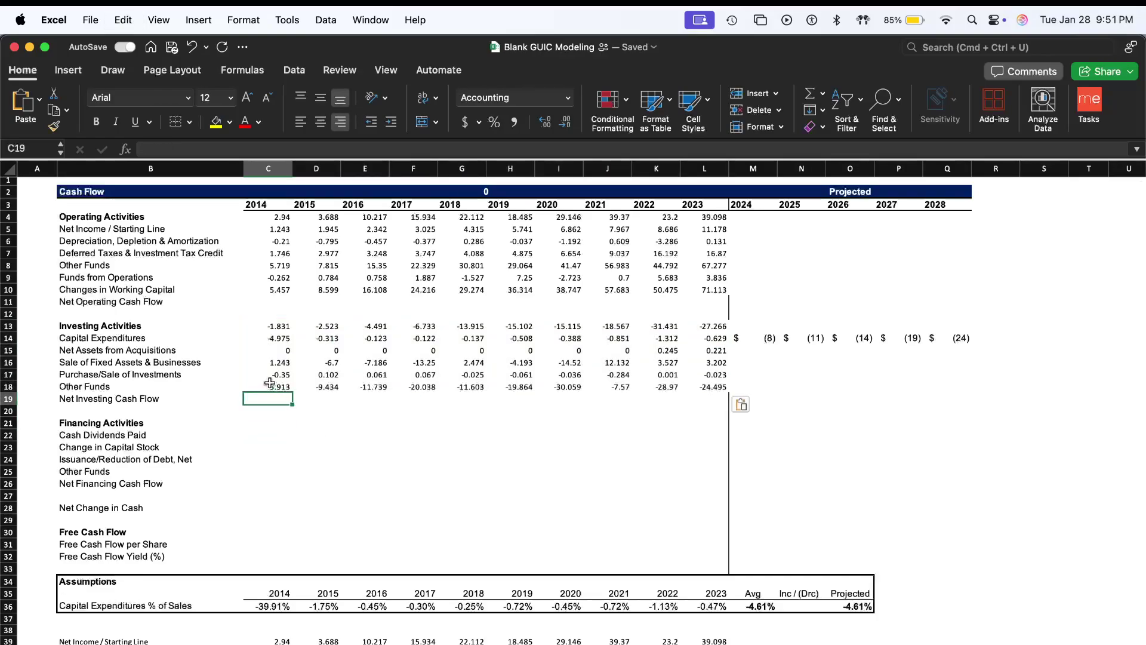
pyautogui.click(273, 326)
pyautogui.press('cmd+shift+Right')
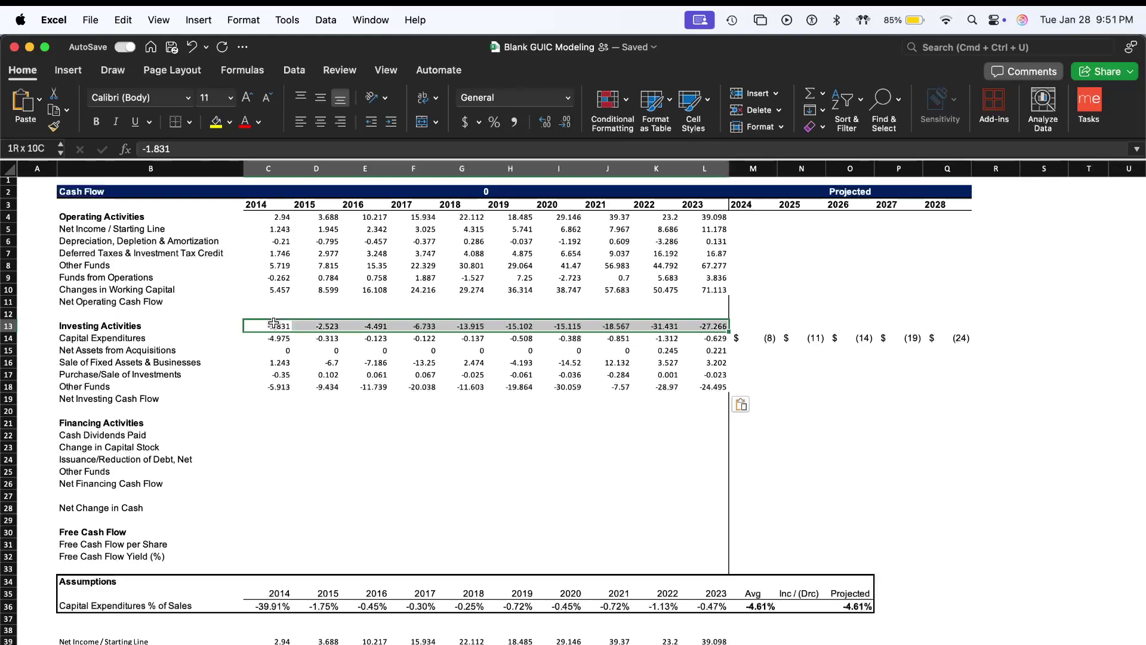
pyautogui.press('super+z')
# - Paste the copied investing figures into the Cash Flow table starting at C14, in the Capital Expenditures row
pyautogui.press('Down')
pyautogui.press('super+v')
pyautogui.press('Down')
pyautogui.press('Up')
# - Try moving the 2014–2023 Capital Expenditures figures from C14:L14 up into the Investing Activities heading row at C13
pyautogui.press('cmd+shift+Right')
pyautogui.press('Left')
pyautogui.press('Right')
pyautogui.keyDown('shift'); pyautogui.click(709, 337); pyautogui.keyUp('shift')
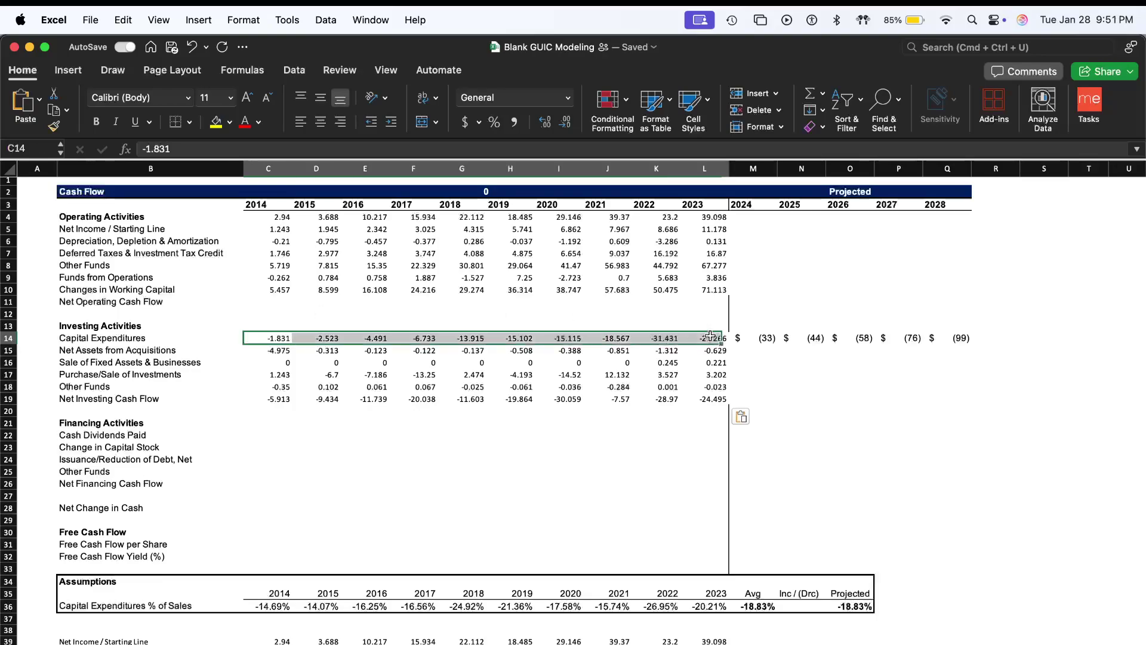
pyautogui.press('super+c')
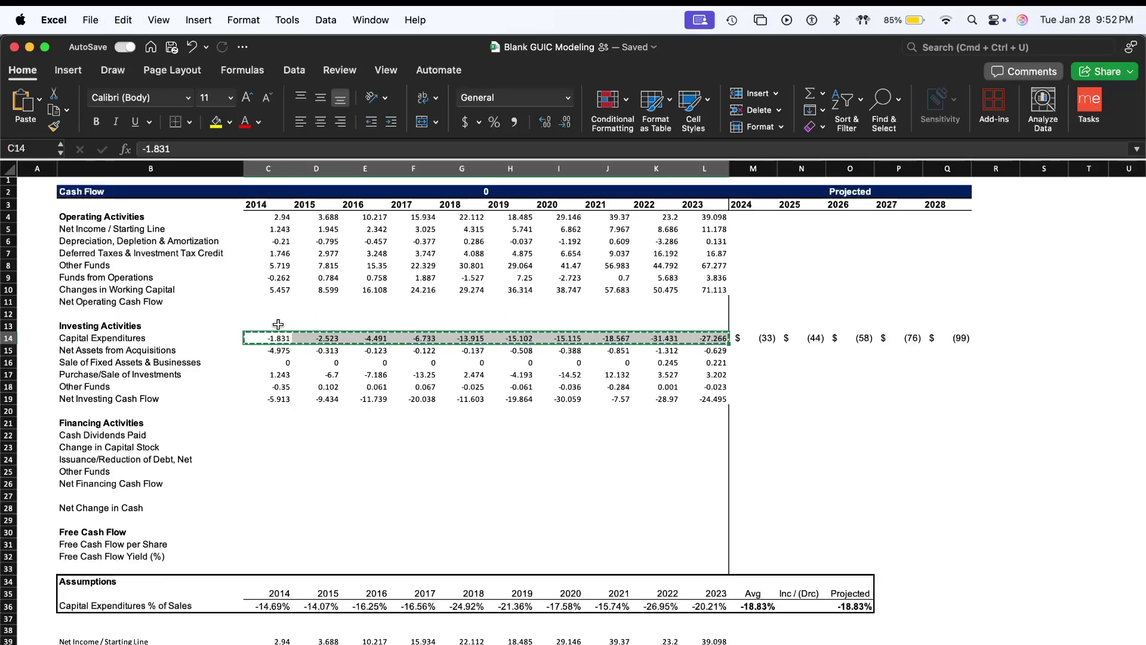
pyautogui.press('Up')
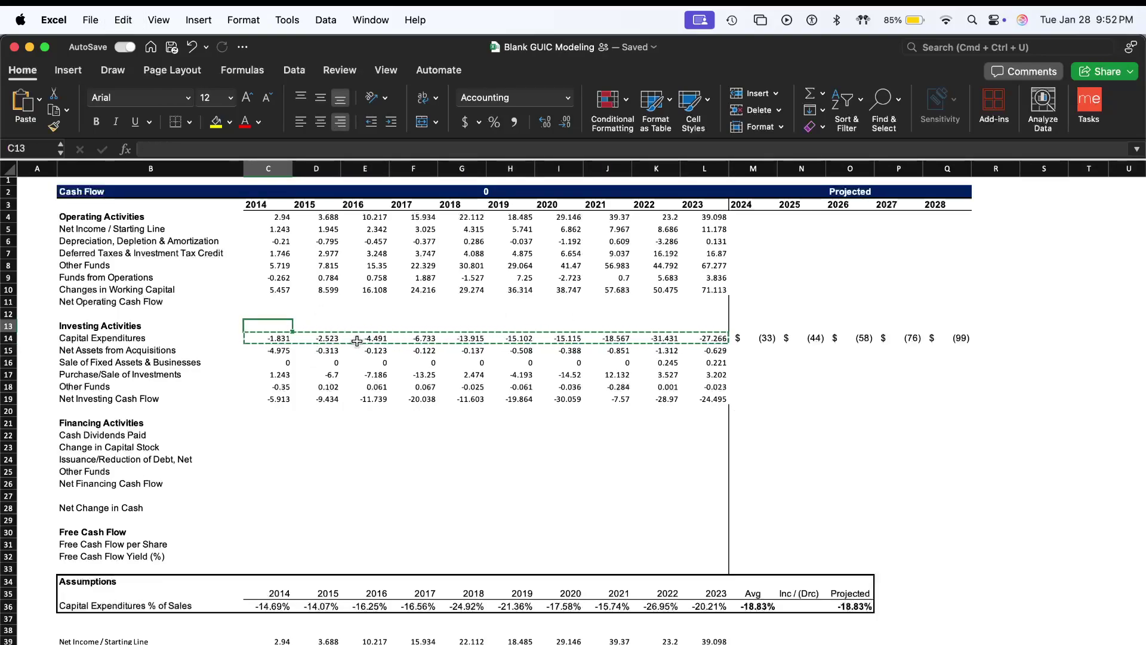
pyautogui.press('super+v')
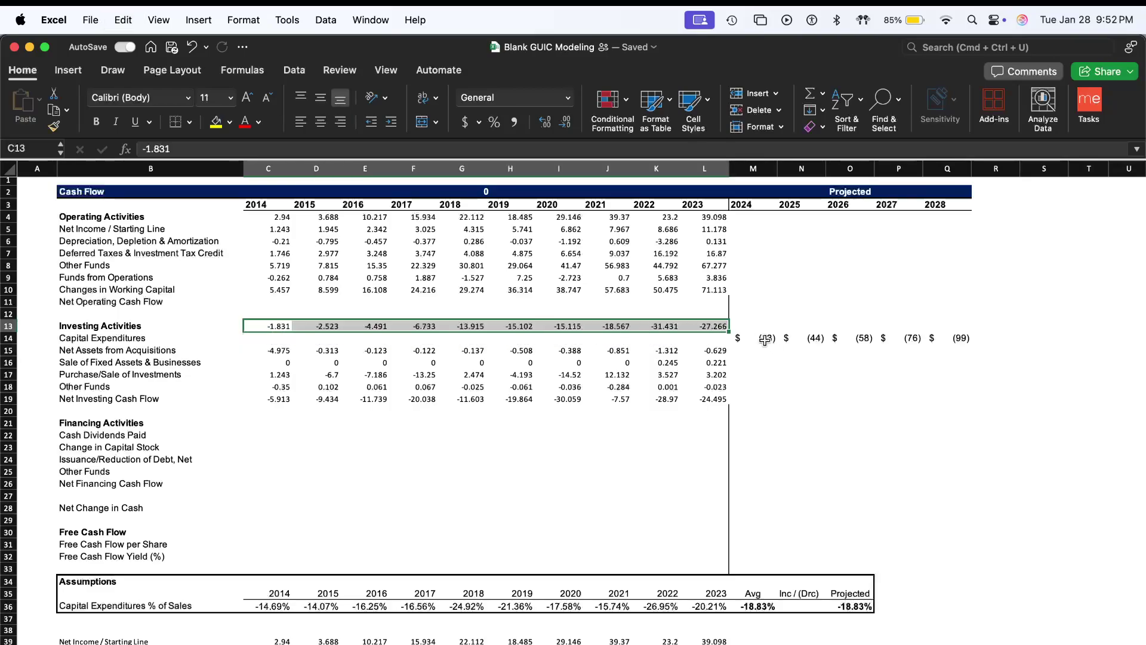
# - Examine the 2024 Capital Expenditures projection in M14 and the contents of the moved figures in row 13
pyautogui.doubleClick(753, 337)
pyautogui.doubleClick(709, 328)
pyautogui.doubleClick(745, 337)
pyautogui.doubleClick(710, 325)
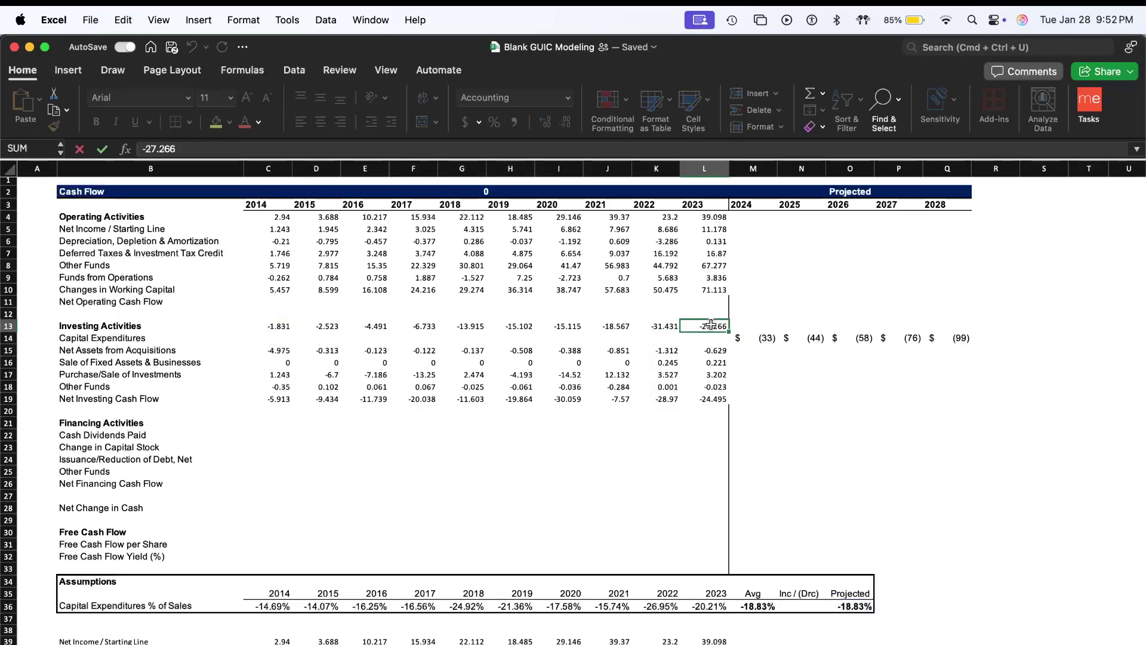
pyautogui.click(654, 328)
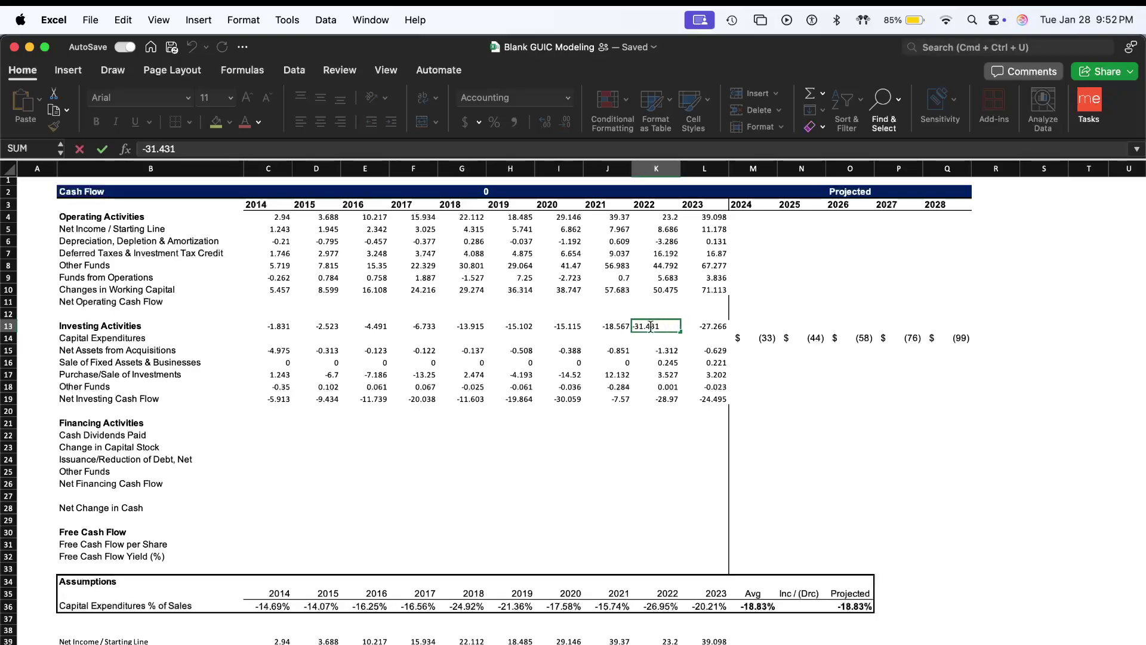
pyautogui.click(330, 327)
pyautogui.click(281, 327)
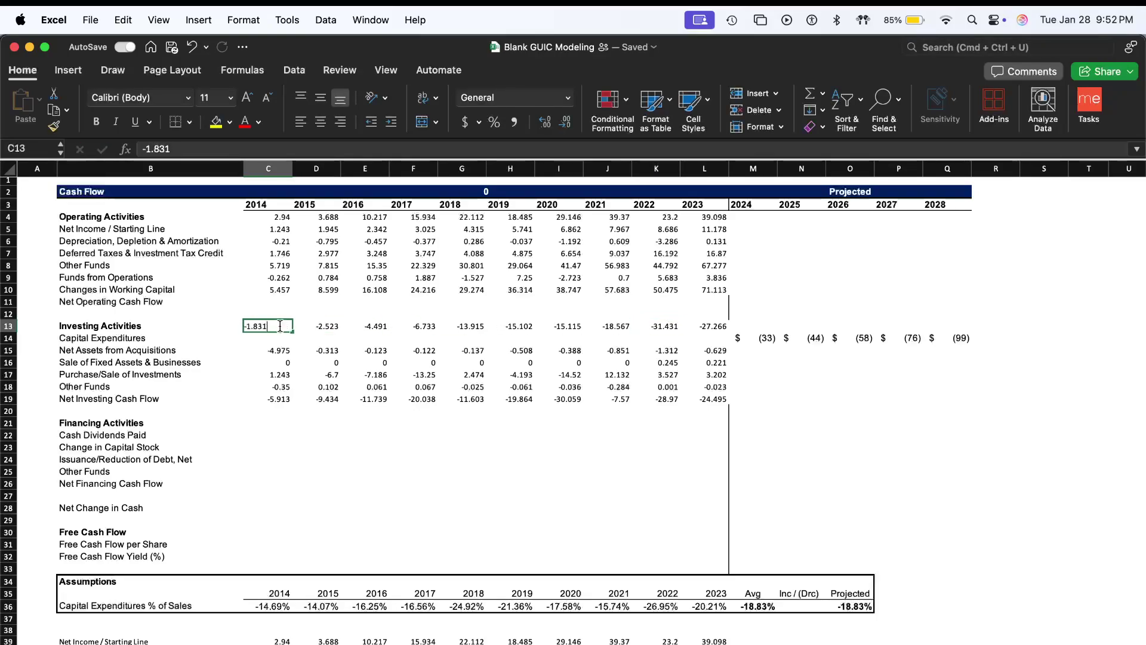
pyautogui.click(322, 327)
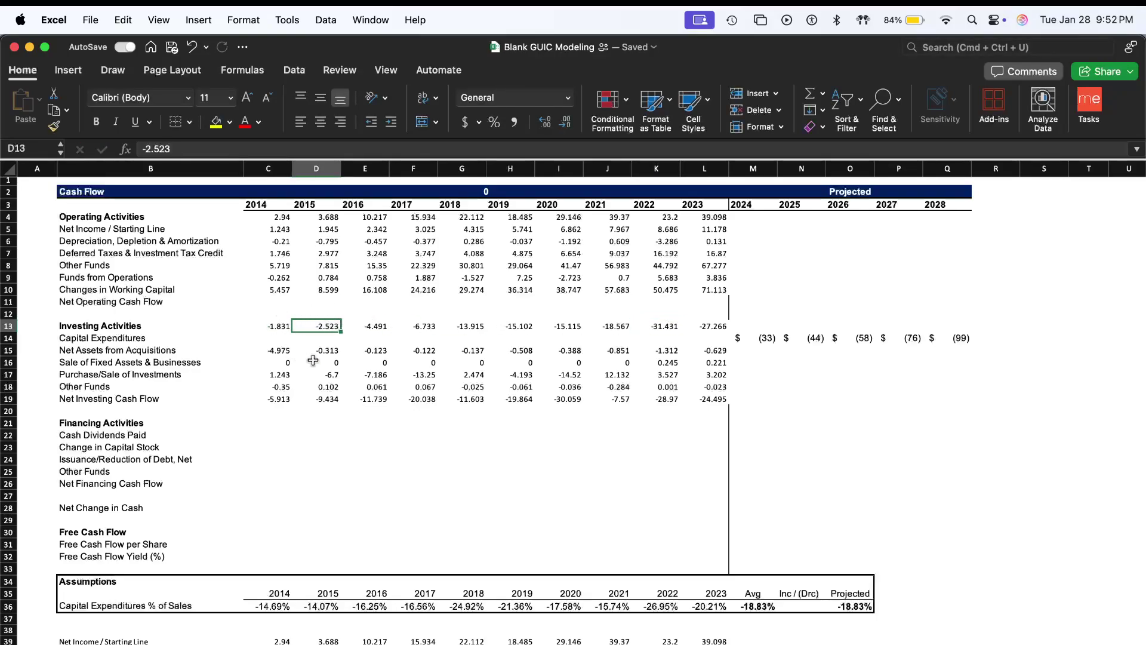
# - Undo the move of the Capital Expenditures figures into row 13
pyautogui.press('super+z')
pyautogui.press('super+z')
pyautogui.press('super+z')
pyautogui.press('super+z')
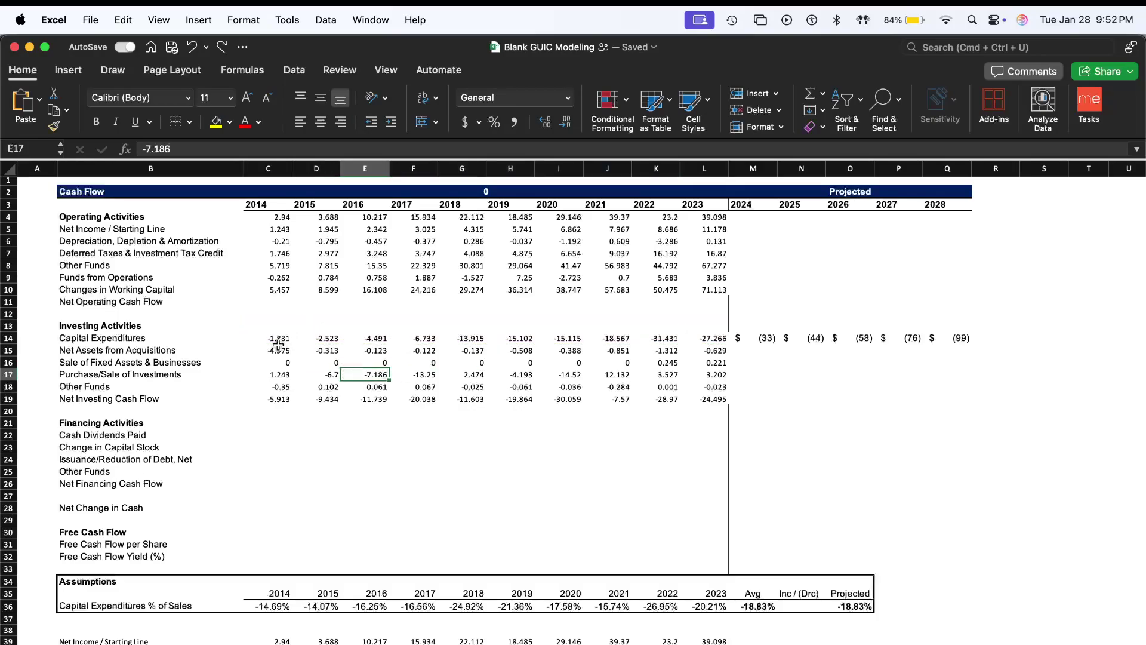
# - Copy the raw 2014–2023 financing figures from Cash Dividends Paid through Net Financing Cash Flow, C52:L56, into the Financing Activities section starting at C22
pyautogui.scroll(-10, 272, 391)
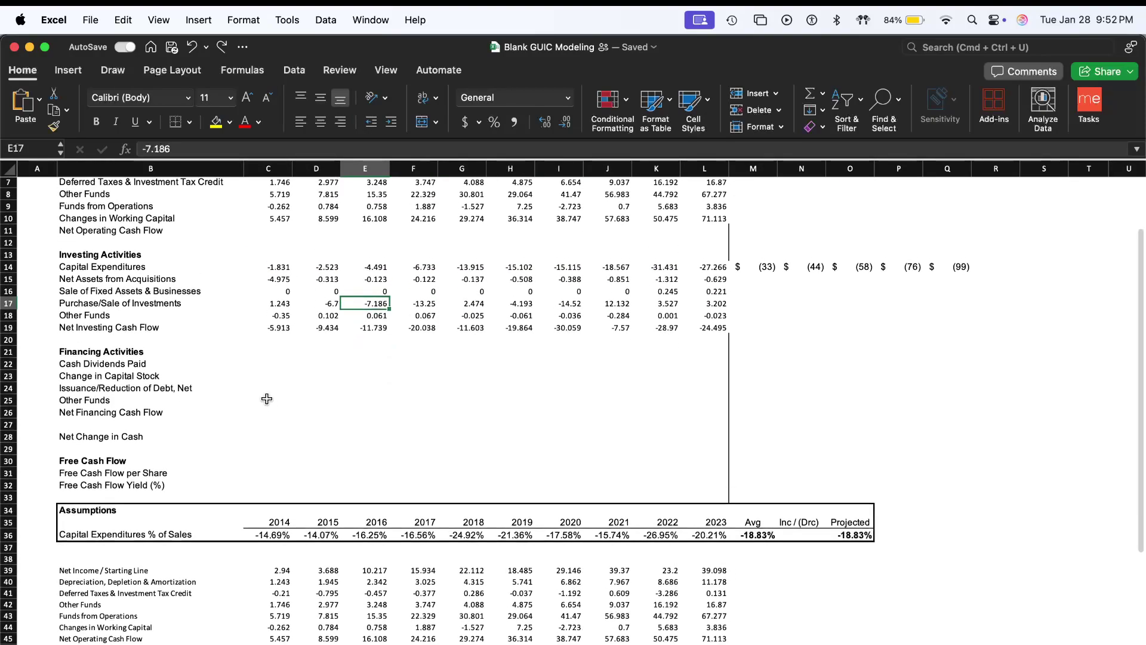
pyautogui.scroll(-7, 255, 493)
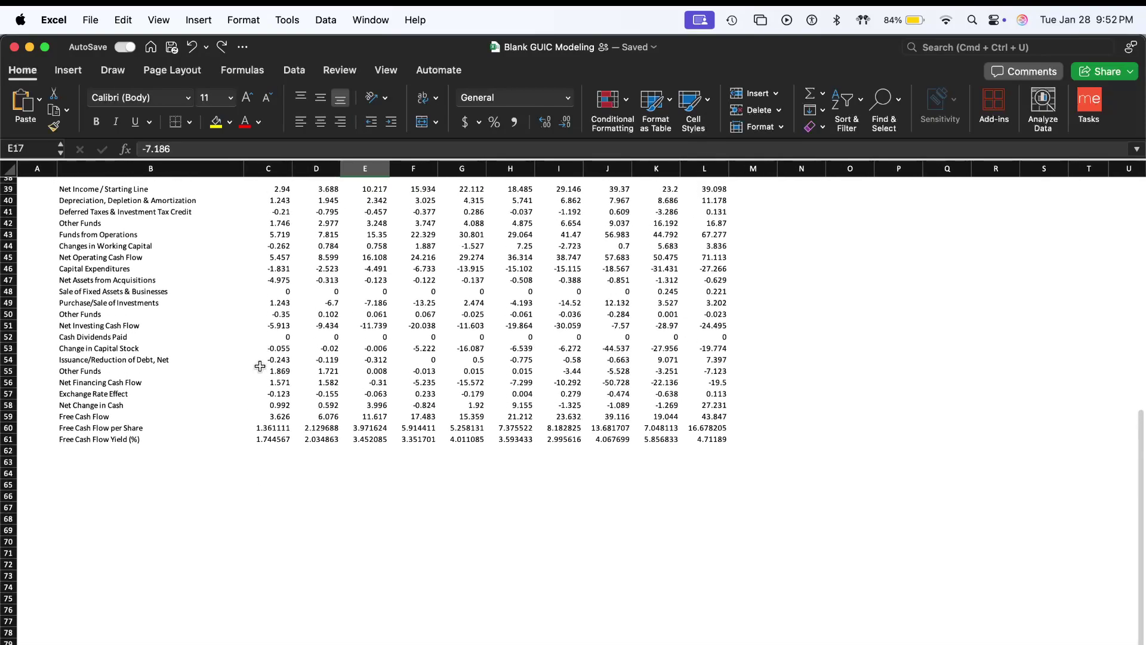
pyautogui.click(255, 340)
pyautogui.scroll(12, 257, 334)
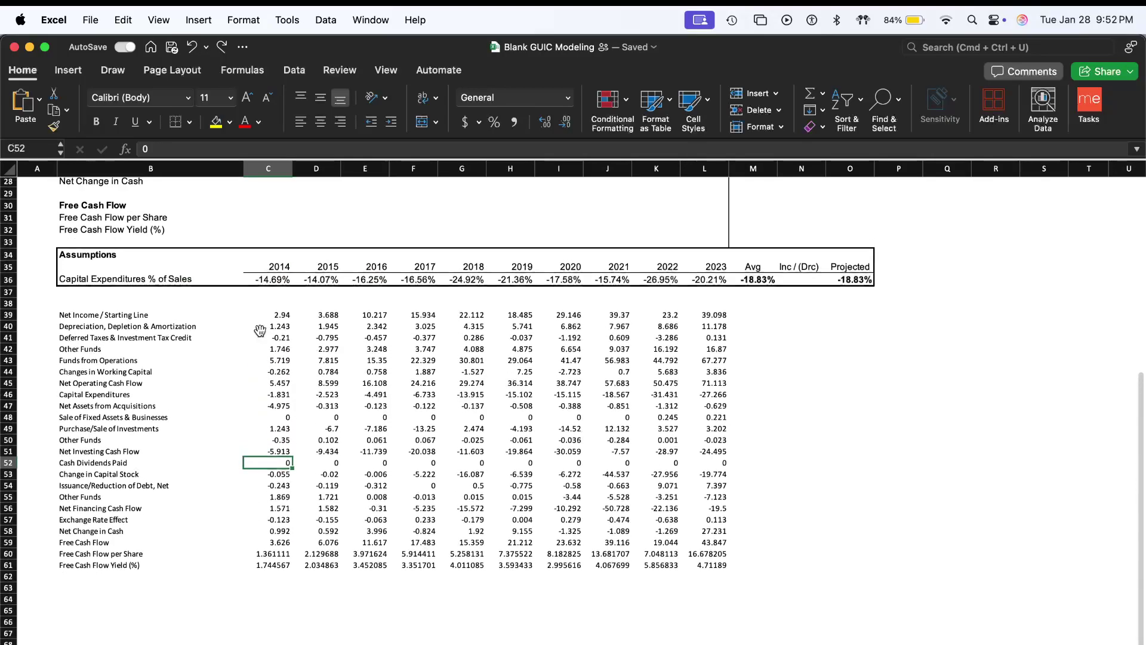
pyautogui.scroll(-1, 260, 331)
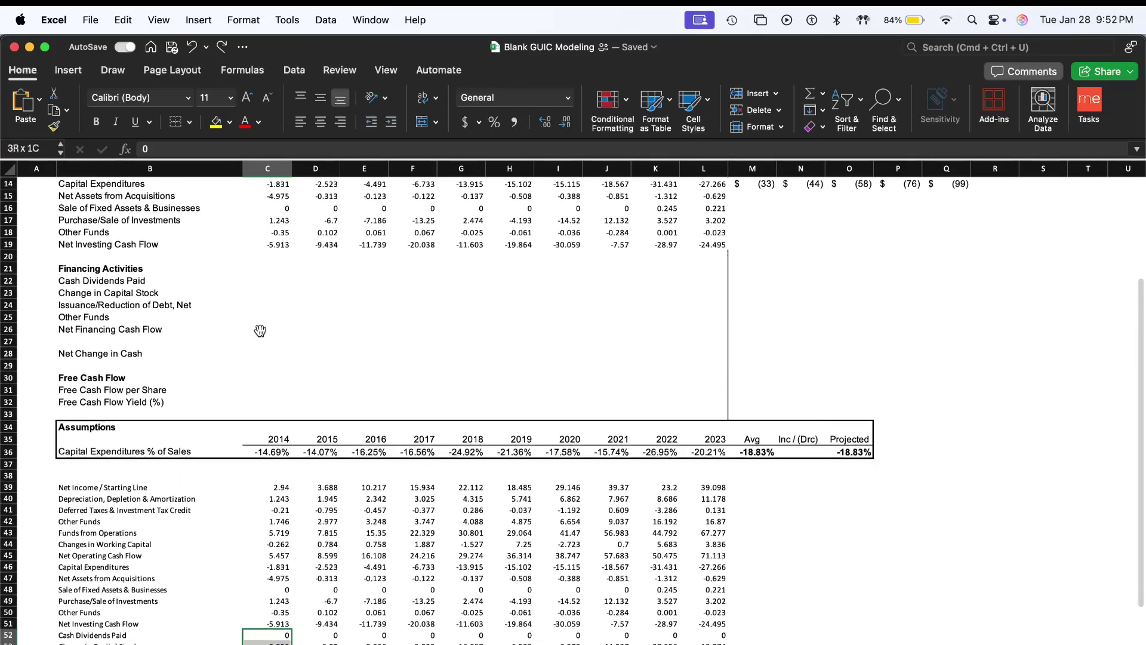
pyautogui.hotkey('shift', 'Down')
pyautogui.hotkey('shift', 'Down')
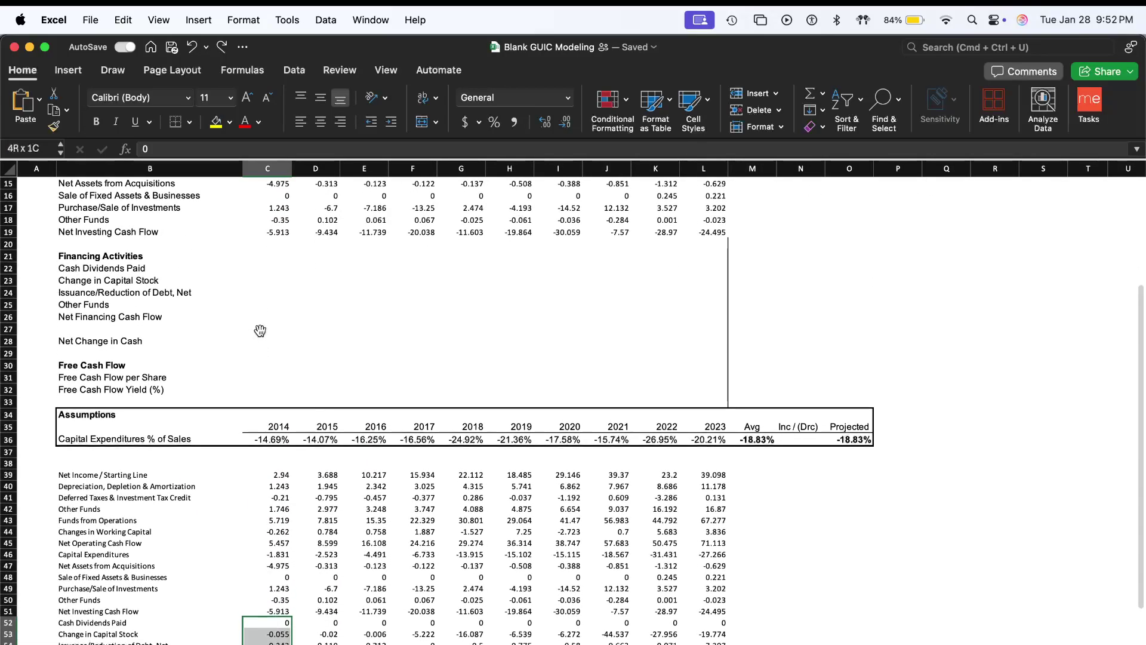
pyautogui.press('shift+super+Right')
pyautogui.press('super+c')
pyautogui.click(271, 253)
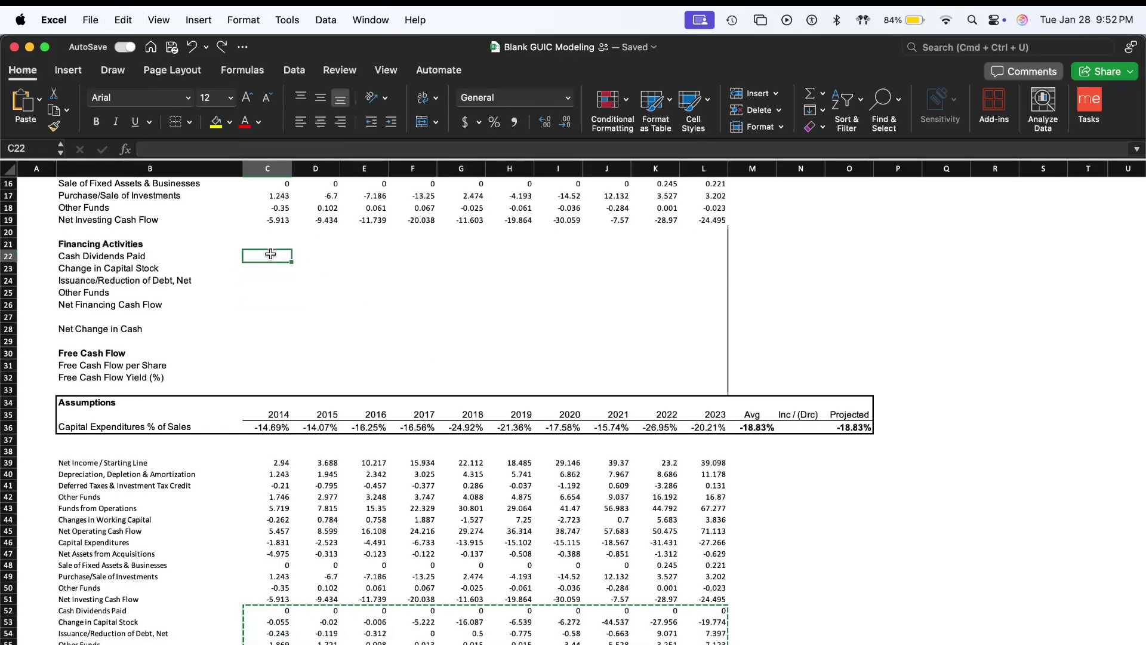
pyautogui.press('super+v')
# - Copy the raw 2014–2023 Net Change in Cash figures, C58:L58, into the Net Change in Cash row starting at C28
pyautogui.click(248, 329)
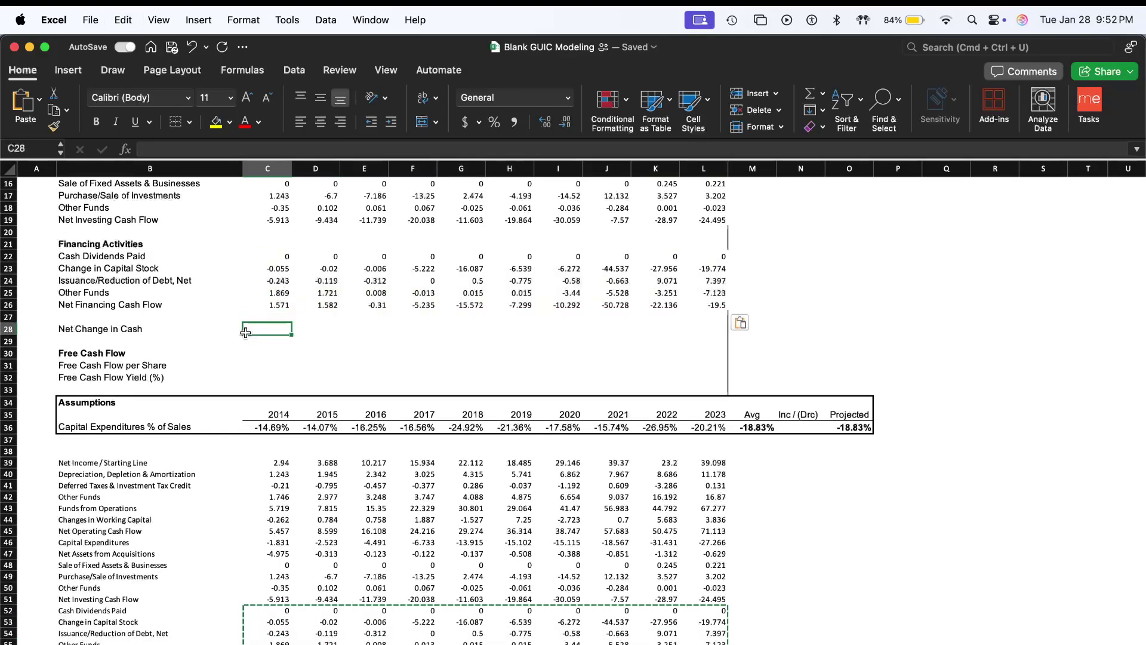
pyautogui.scroll(-6, 272, 421)
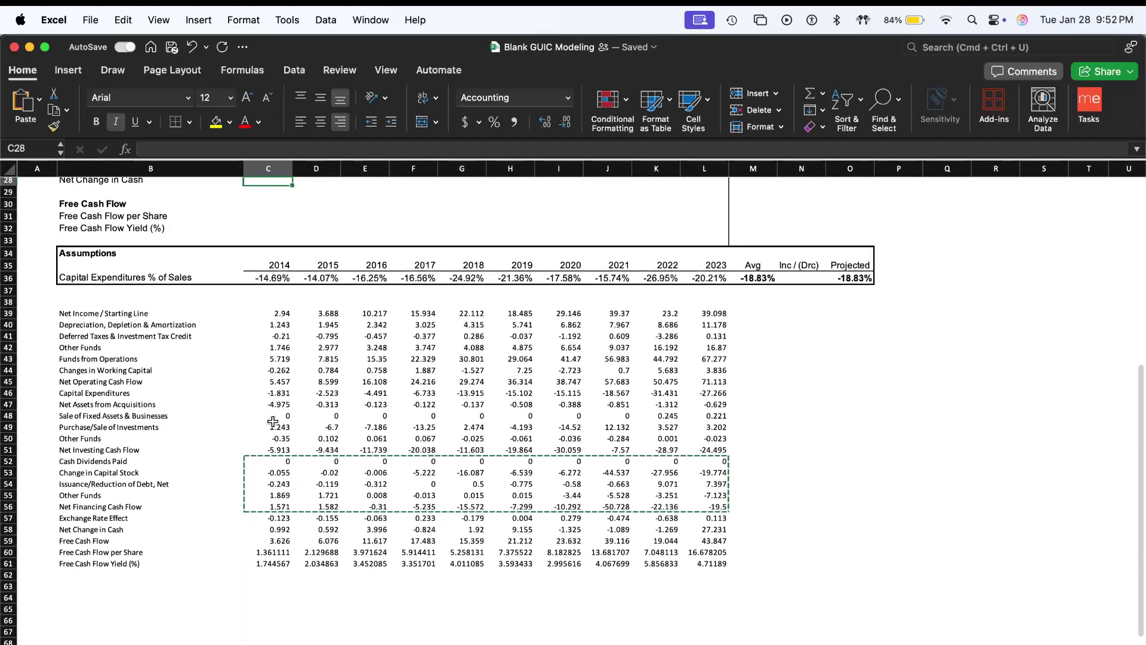
pyautogui.click(278, 530)
pyautogui.press('super+shift+Right')
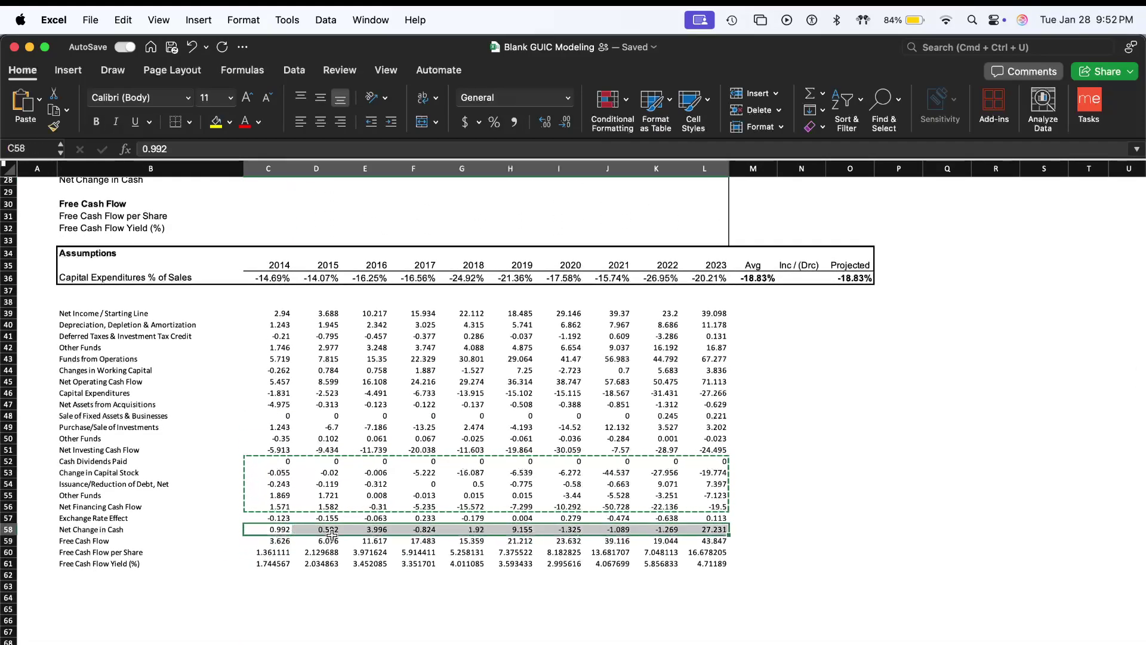
pyautogui.press('super+c')
pyautogui.scroll(8, 331, 536)
pyautogui.click(276, 411)
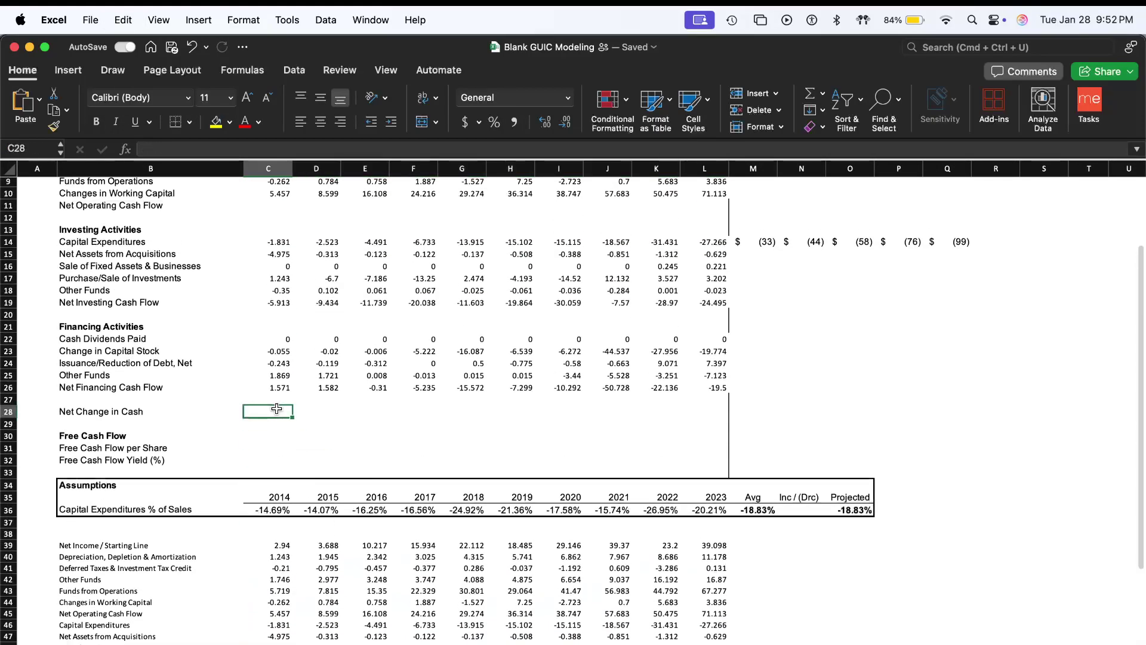
pyautogui.press('super+v')
pyautogui.scroll(-6, 289, 444)
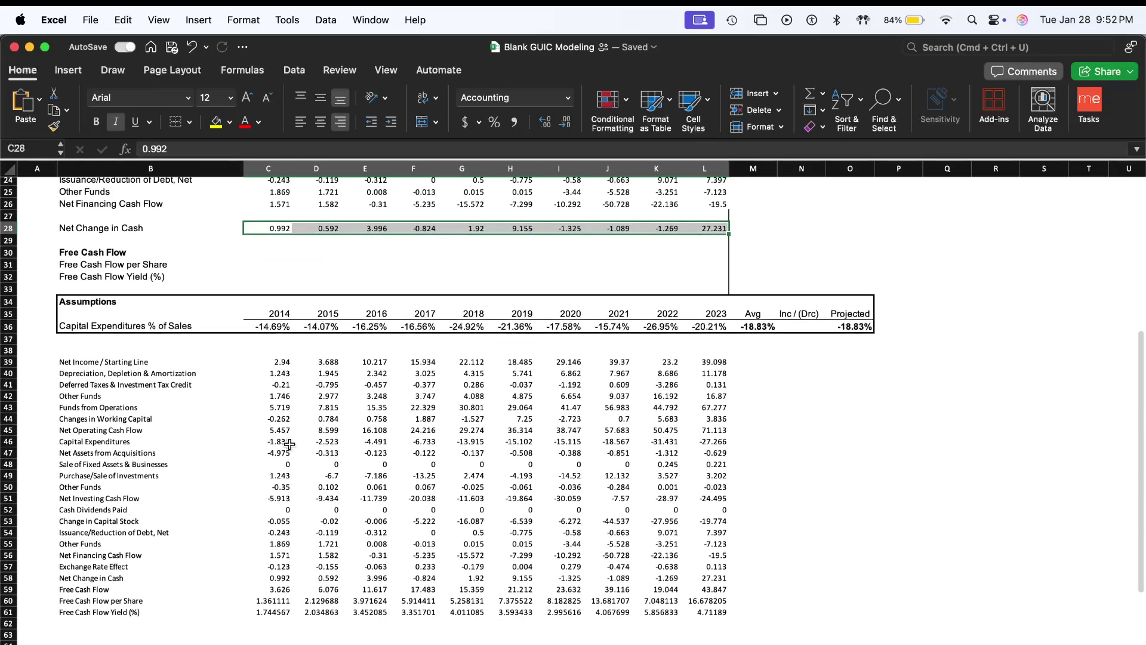
pyautogui.press('Escape')
pyautogui.click(278, 601)
pyautogui.hotkey('shift', 'Down')
pyautogui.press('super+shift+Right')
pyautogui.press('super+c')
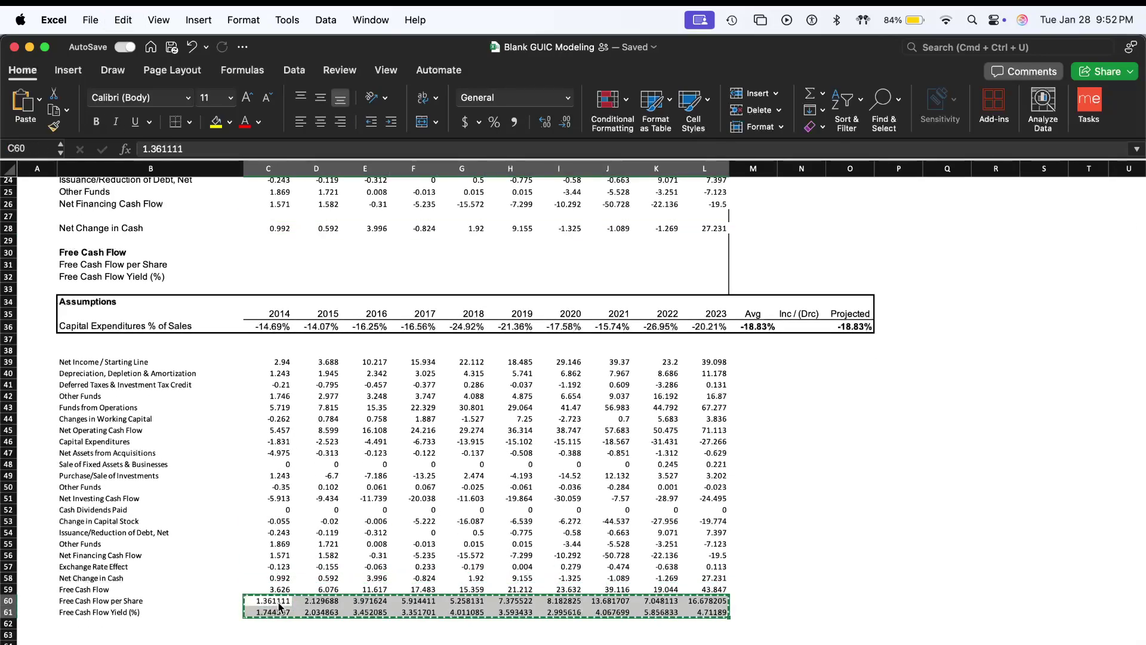
# - Copy the raw 2014–2023 Free Cash Flow, Free Cash Flow per Share and Free Cash Flow Yield figures, C59:L61, into the rows starting at C30
pyautogui.scroll(1, 278, 602)
pyautogui.press('Up')
pyautogui.hotkey('shift', 'Down')
pyautogui.hotkey('shift', 'Down')
pyautogui.press('super+shift+Right')
pyautogui.press('super+c')
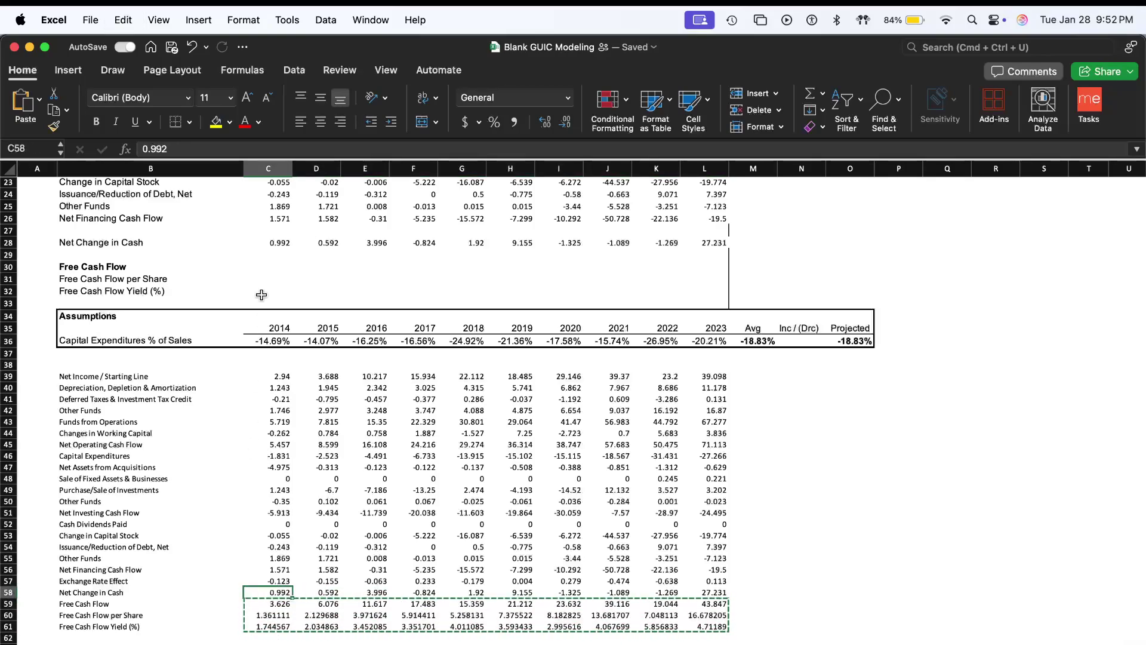
pyautogui.click(277, 266)
pyautogui.press('super+v')
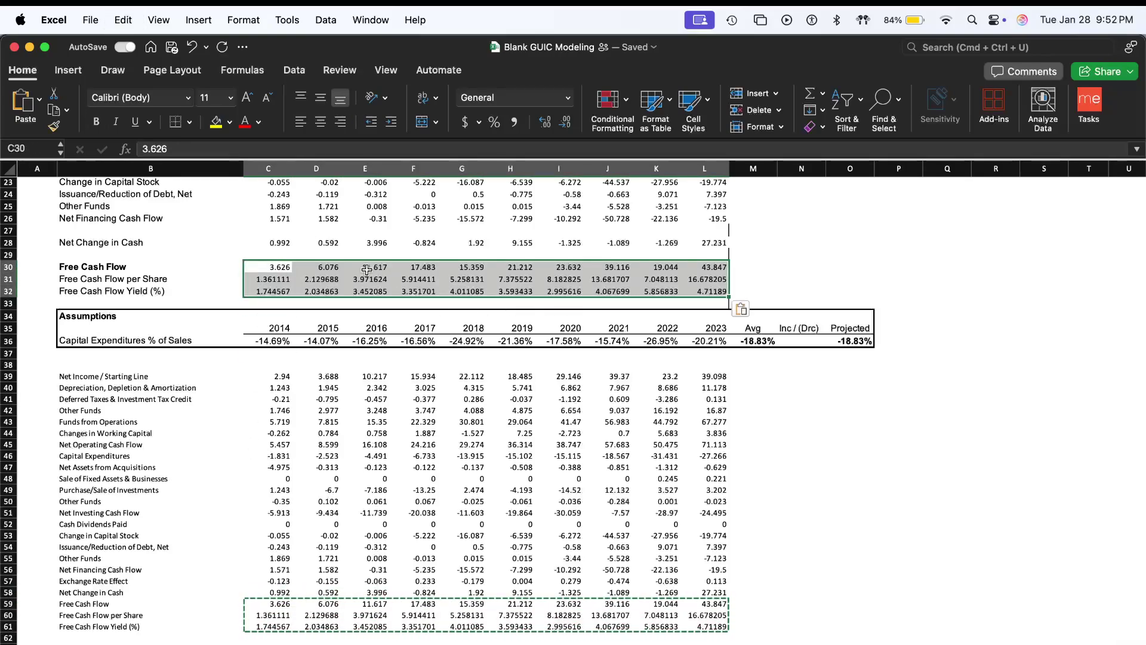
pyautogui.click(365, 269)
pyautogui.press('Escape')
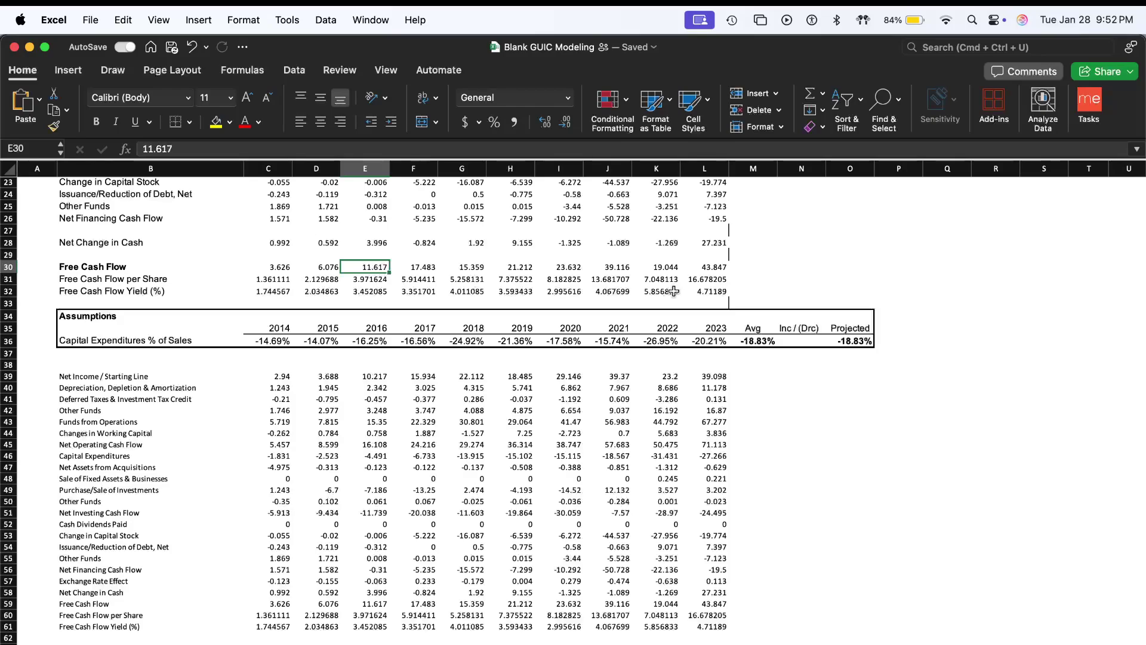
# - On the discount rate and valuation sheet, add the heading Average in G33, beside Multiple in the Enterprise Value to Equity Value section
pyautogui.scroll(10, 674, 291)
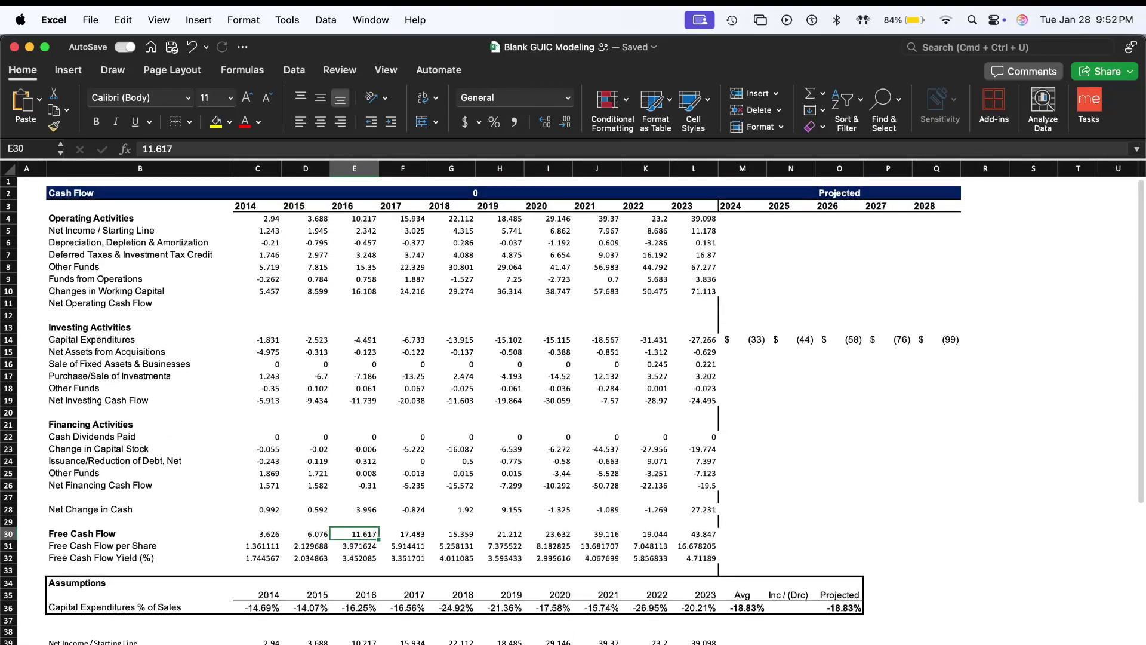
pyautogui.hotkey('ctrl', 'pagedown')
pyautogui.click(333, 210)
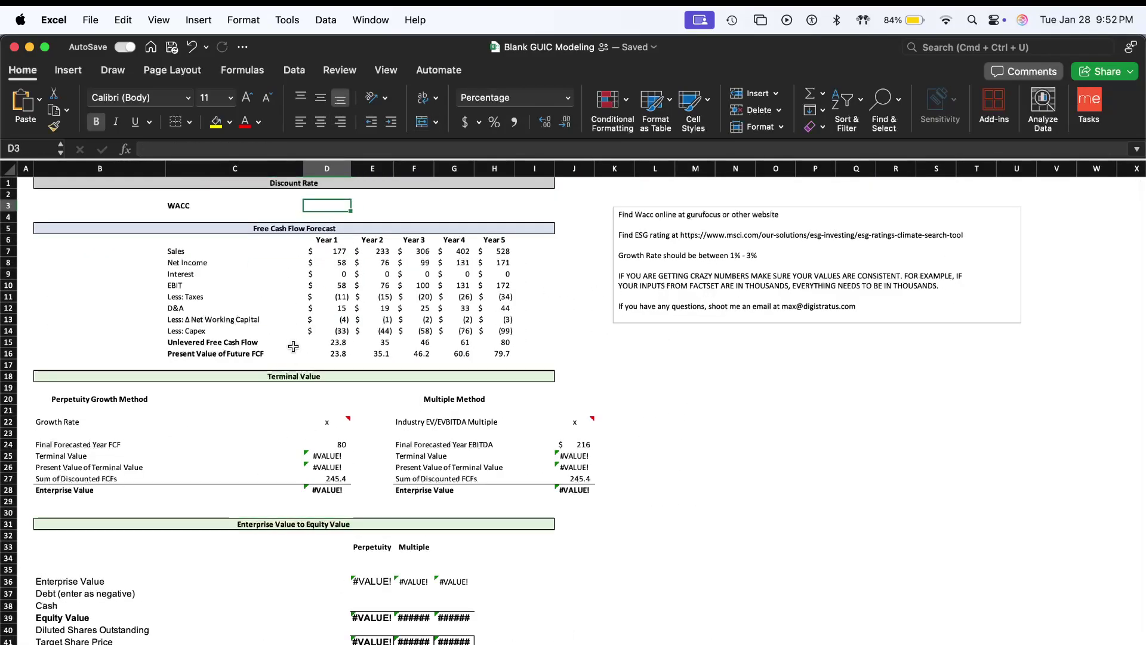
pyautogui.scroll(-4, 294, 440)
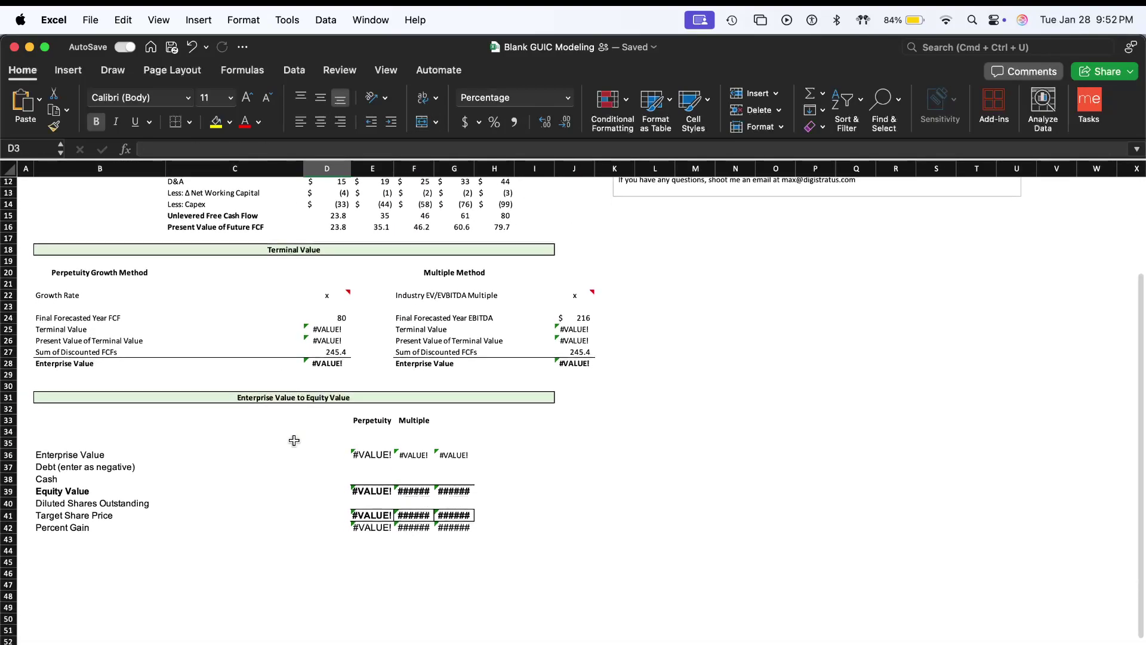
pyautogui.click(447, 412)
pyautogui.write('Average')
pyautogui.click(515, 421)
# - Review the empty WACC cell D3, the notes on finding WACC and choosing a growth rate, and the Growth Rate input D22
pyautogui.scroll(2, 514, 421)
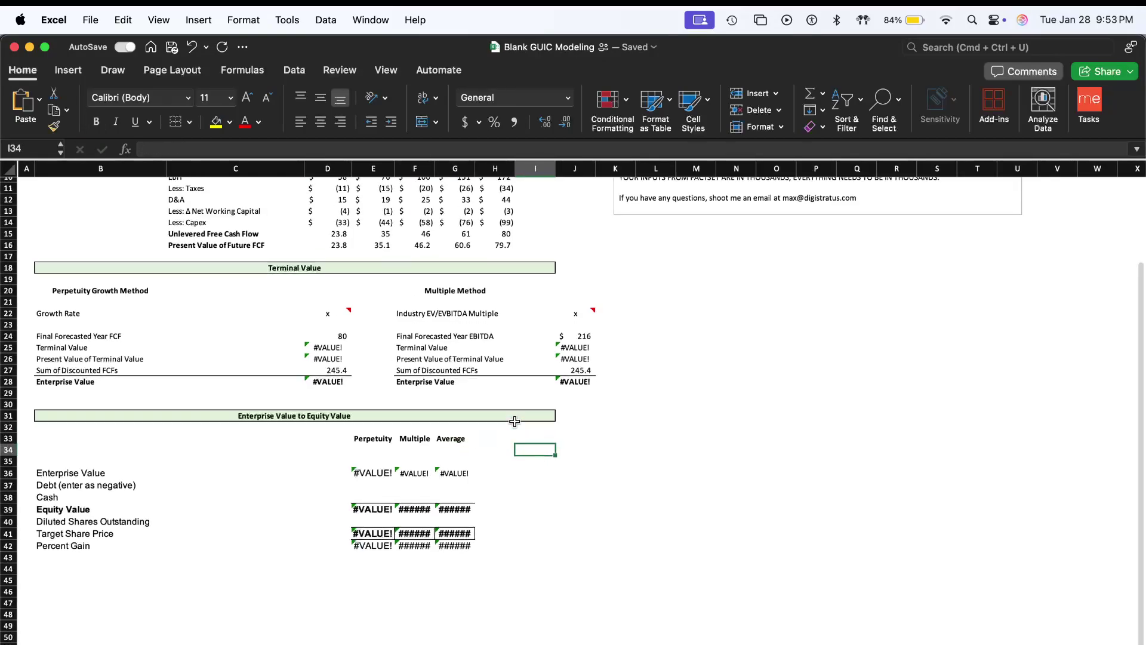
pyautogui.scroll(5, 515, 421)
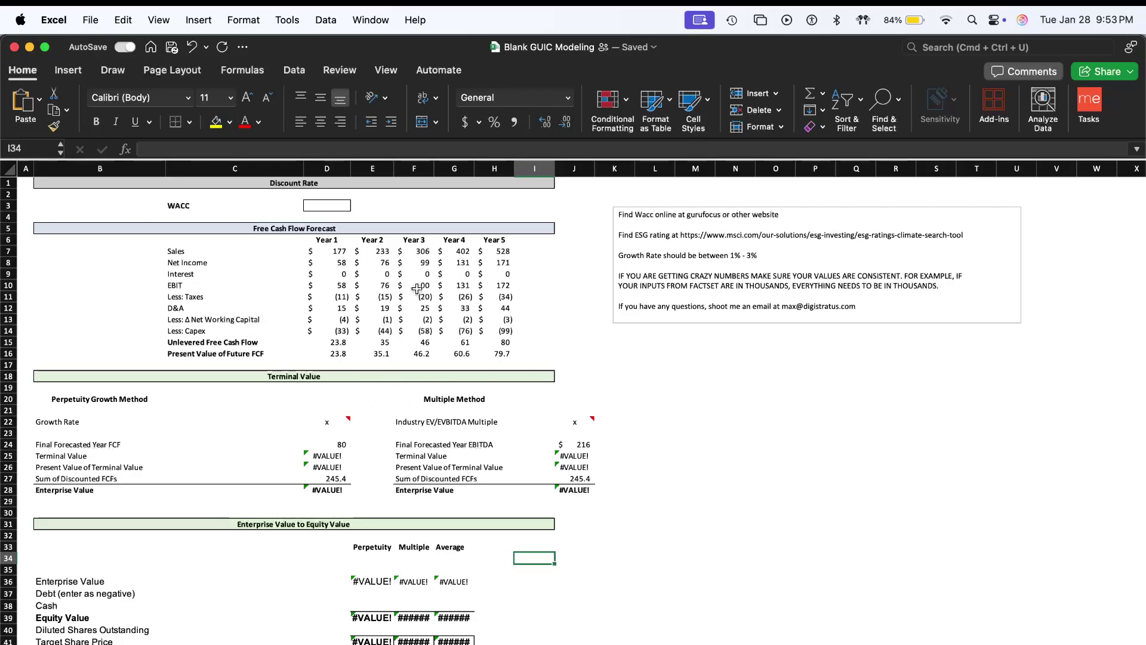
pyautogui.click(333, 204)
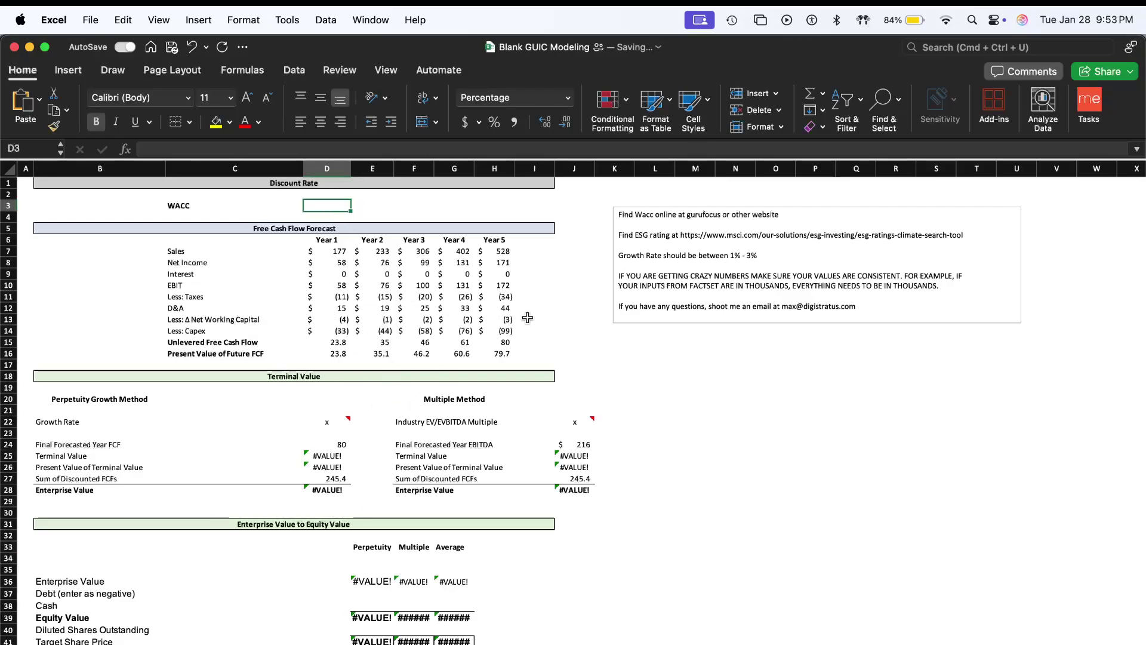
pyautogui.click(705, 235)
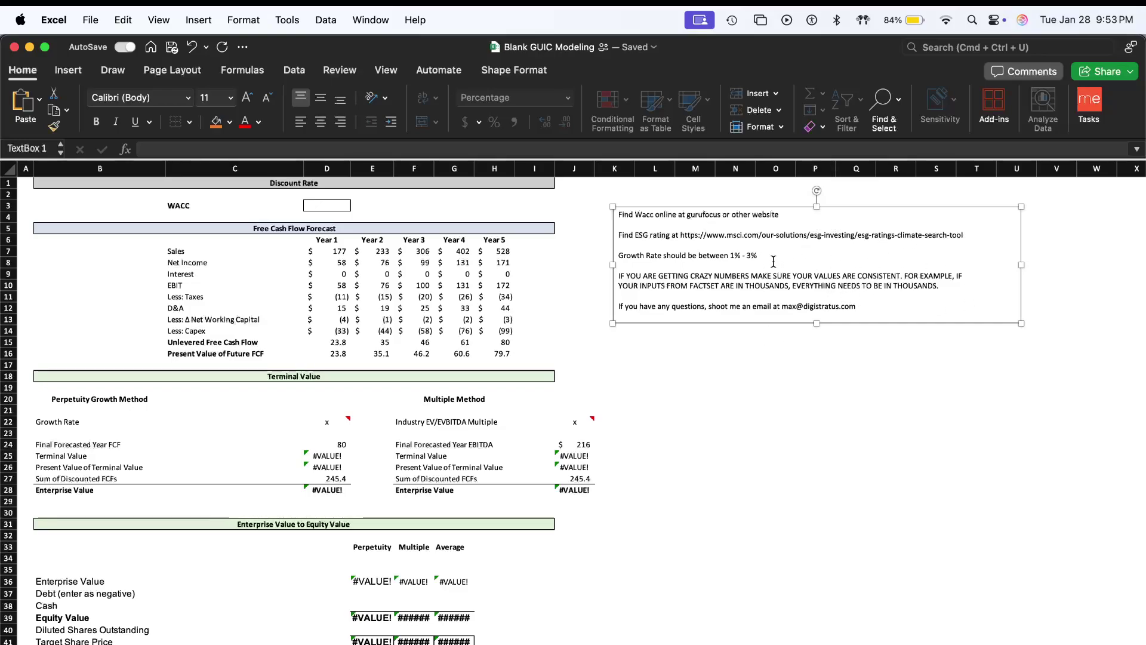
pyautogui.click(337, 425)
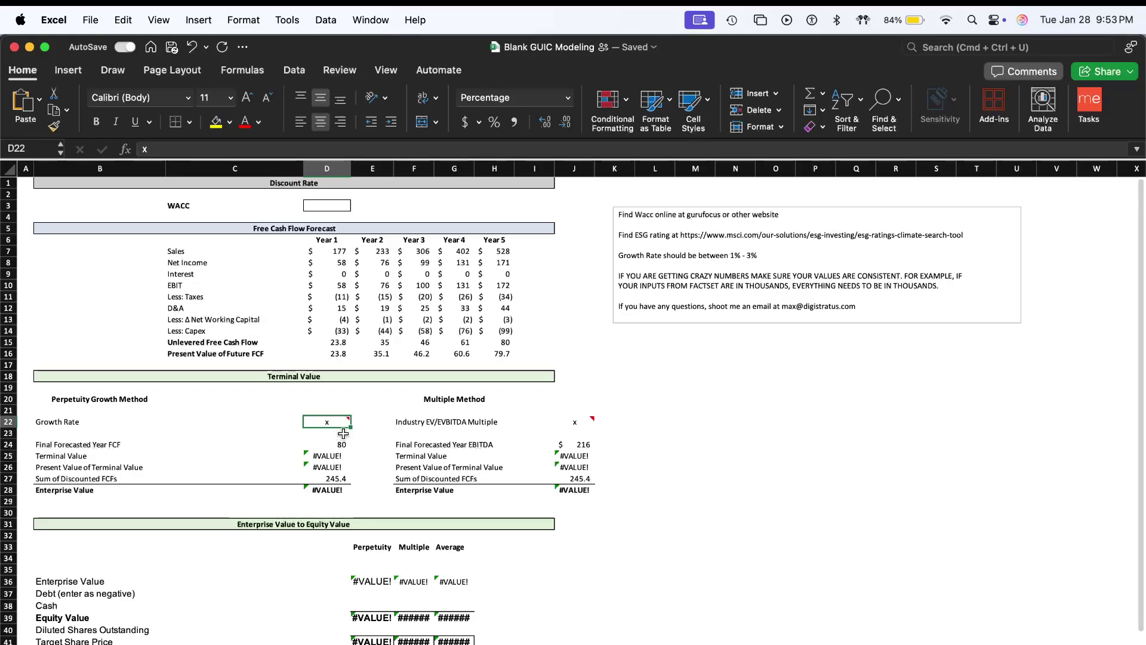
pyautogui.click(316, 205)
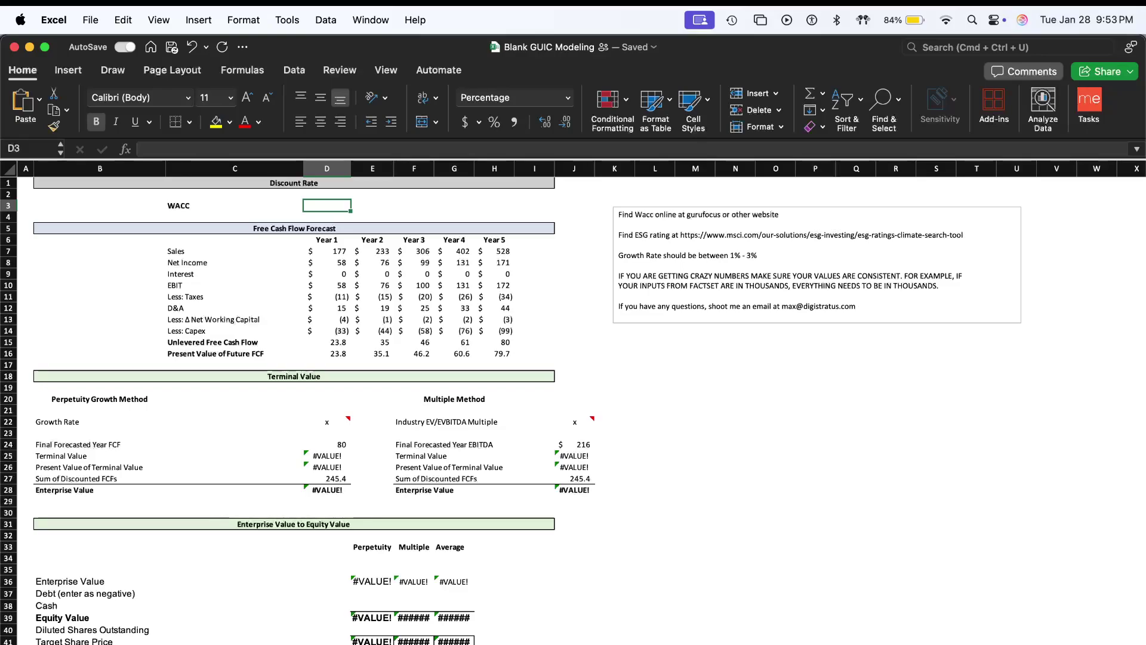
# - Switch to FactSet in Chrome and open the WACC breakdown from Meta's Snapshot report
pyautogui.press('super+Tab')
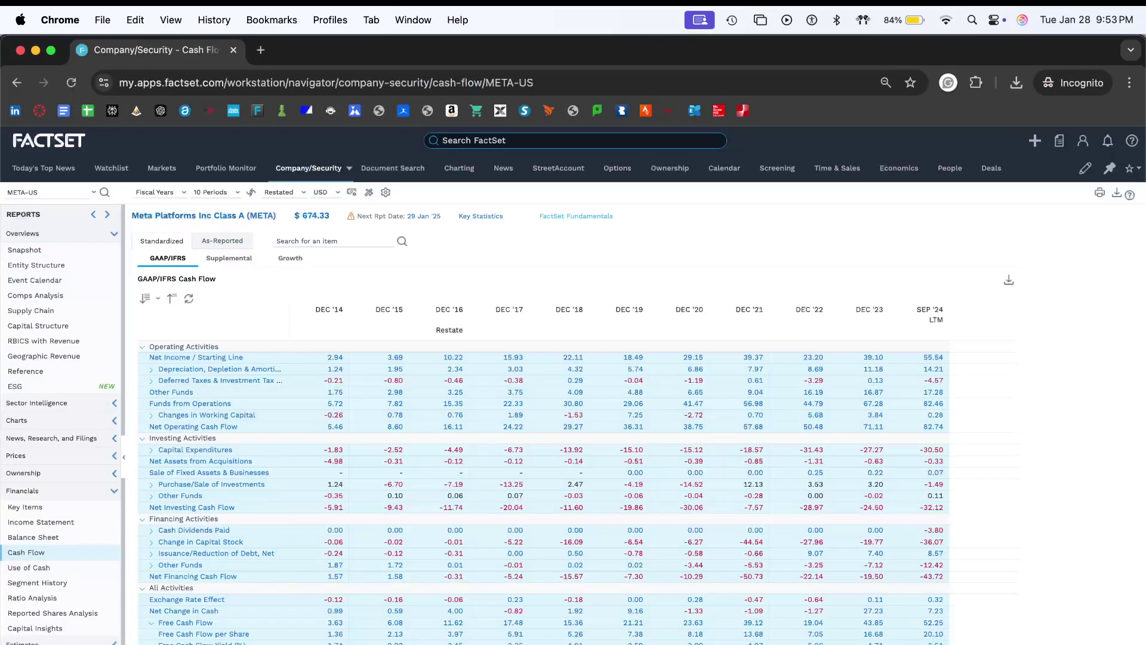
pyautogui.click(462, 138)
pyautogui.click(66, 250)
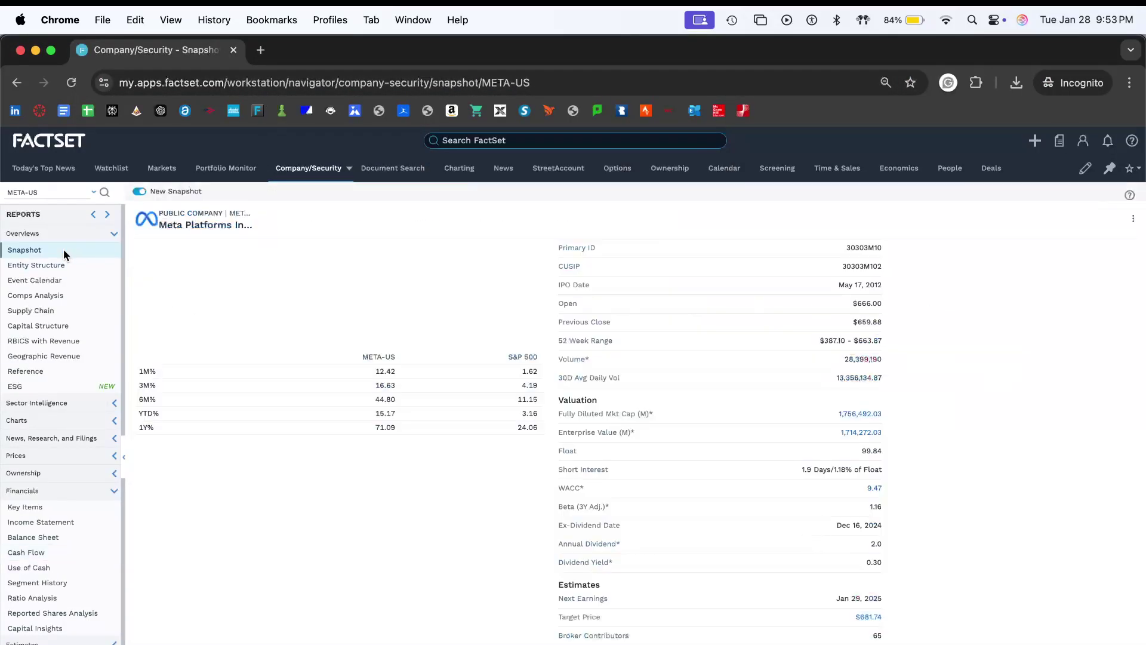
pyautogui.scroll(2, 659, 363)
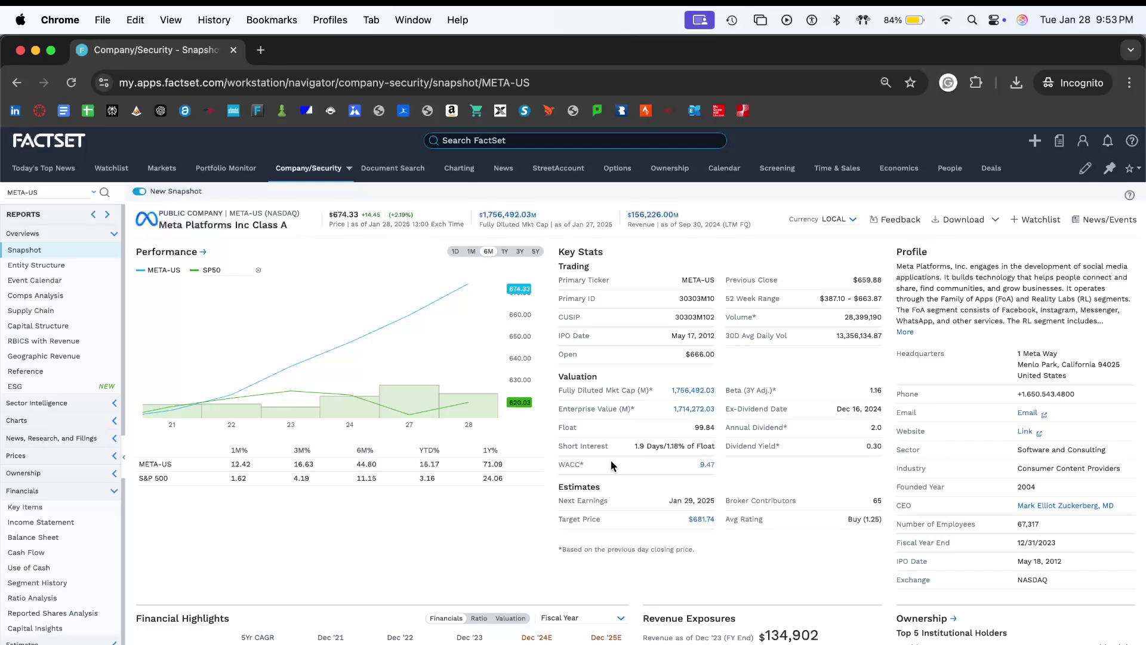
pyautogui.click(704, 464)
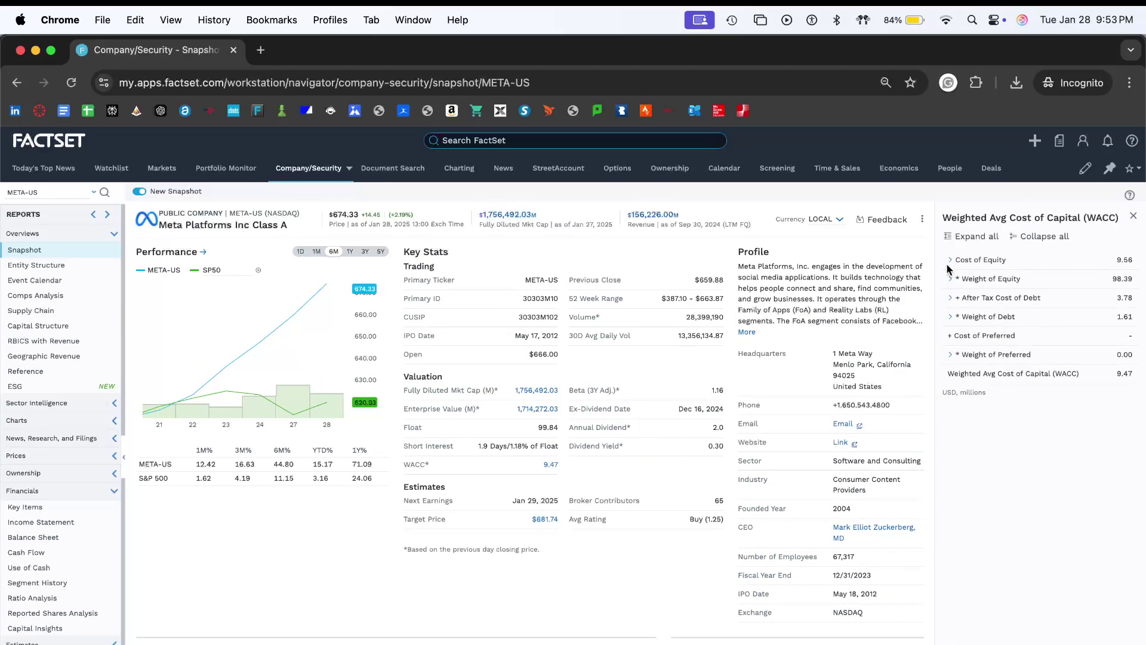
# - Examine the components behind Cost of Equity, Weight of Equity, After Tax Cost of Debt and Weight of Debt in the WACC breakdown
pyautogui.click(950, 260)
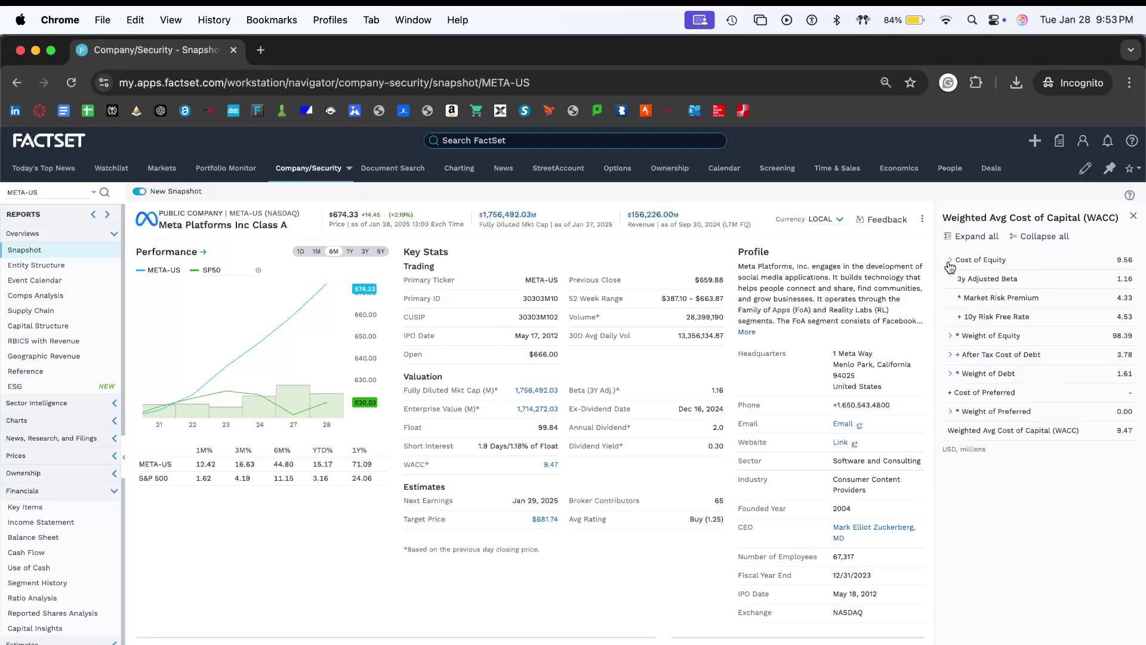
pyautogui.click(951, 336)
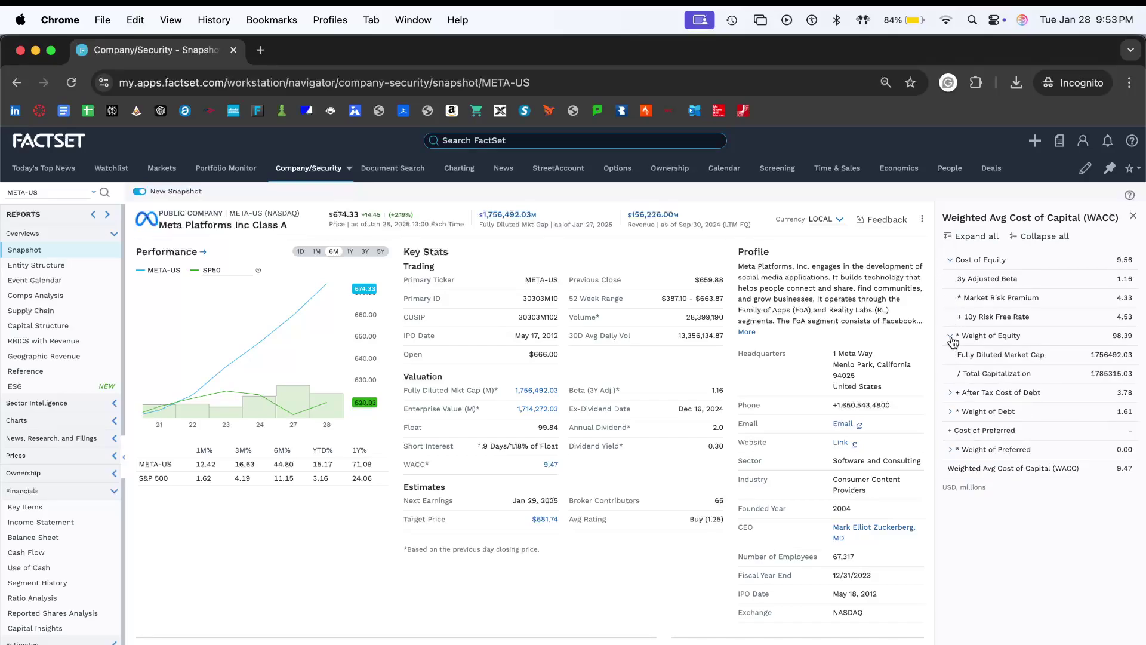
pyautogui.click(950, 337)
pyautogui.click(951, 356)
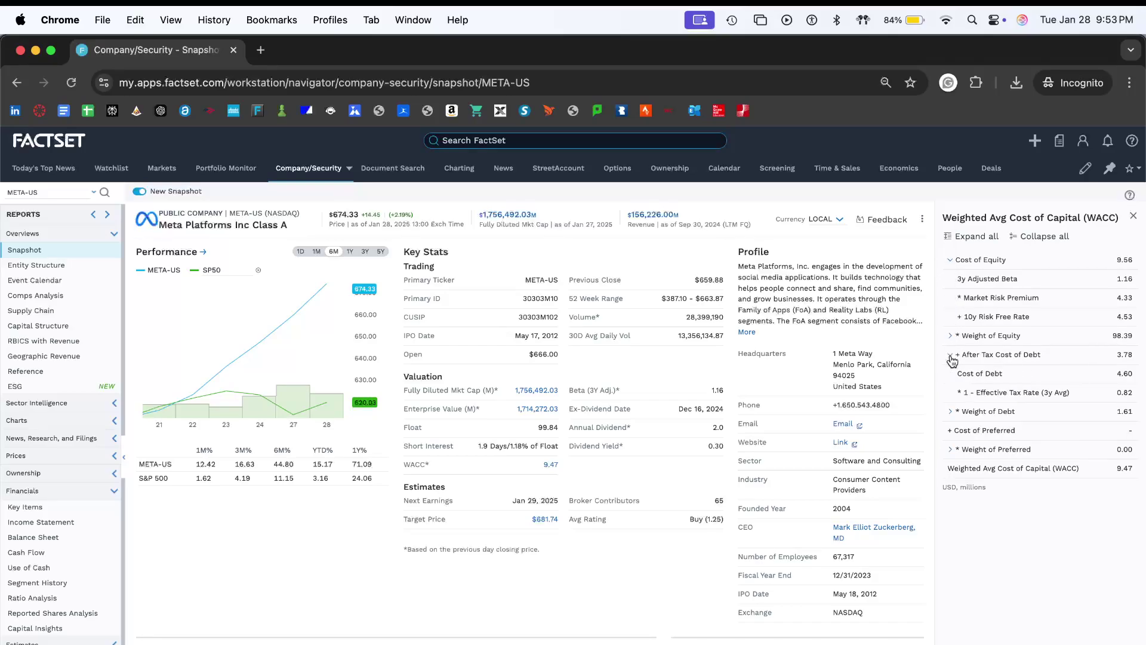
pyautogui.click(951, 357)
pyautogui.click(952, 374)
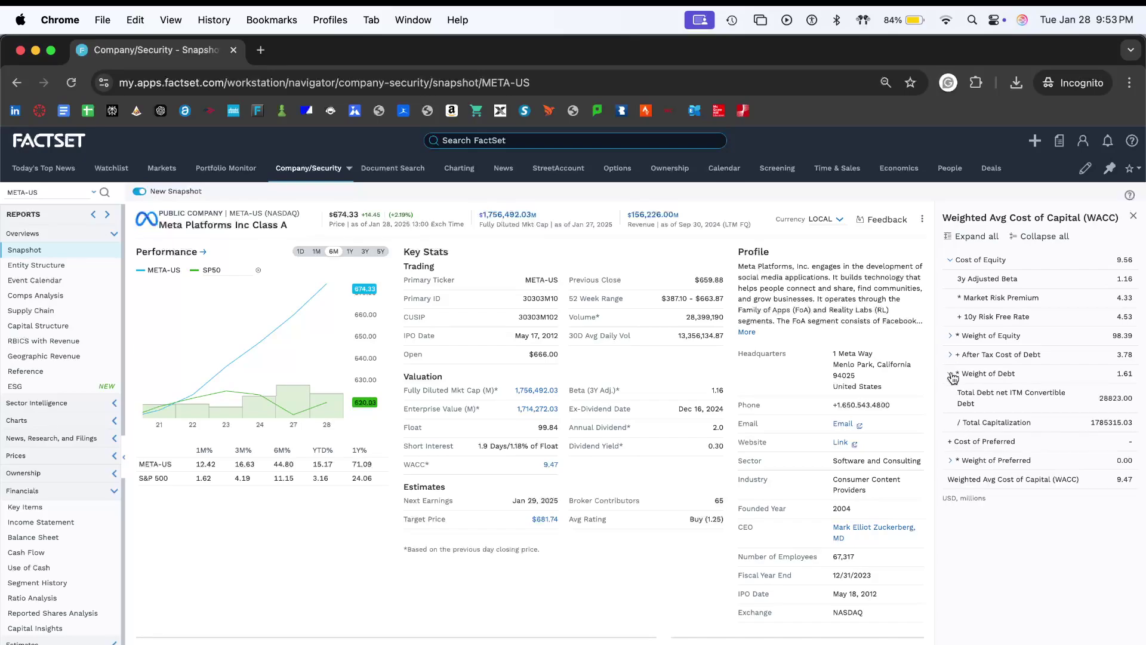
pyautogui.click(951, 374)
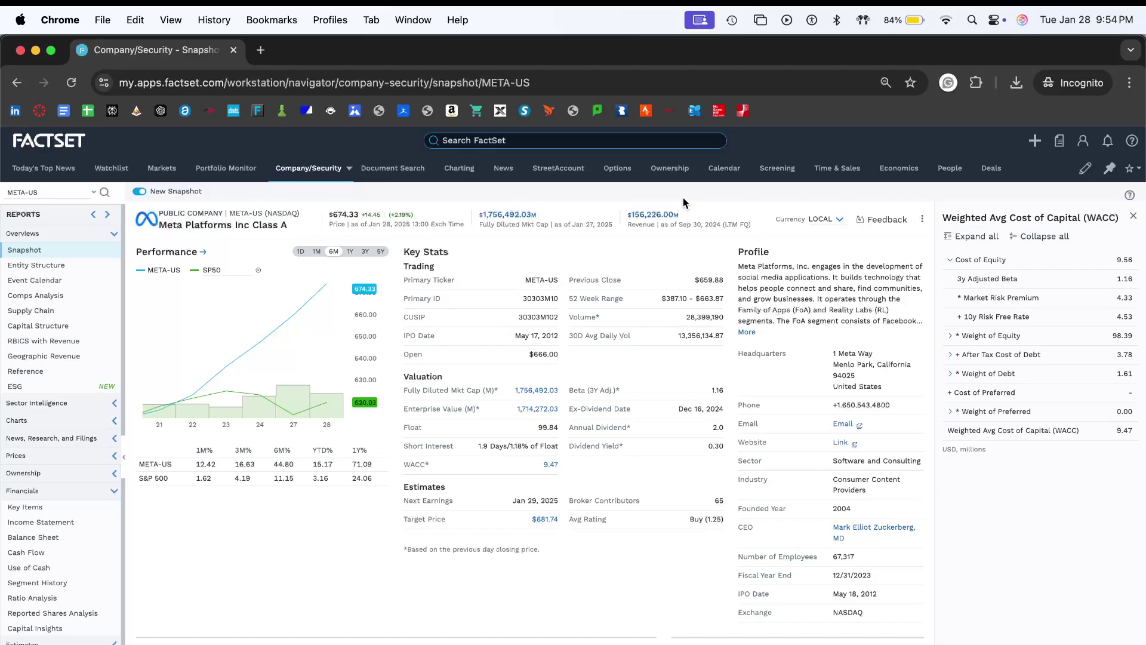
# - Search Google for "meta wacc" in a new browser tab and view the GuruFocus page on Meta Platforms' WACC
pyautogui.click(261, 50)
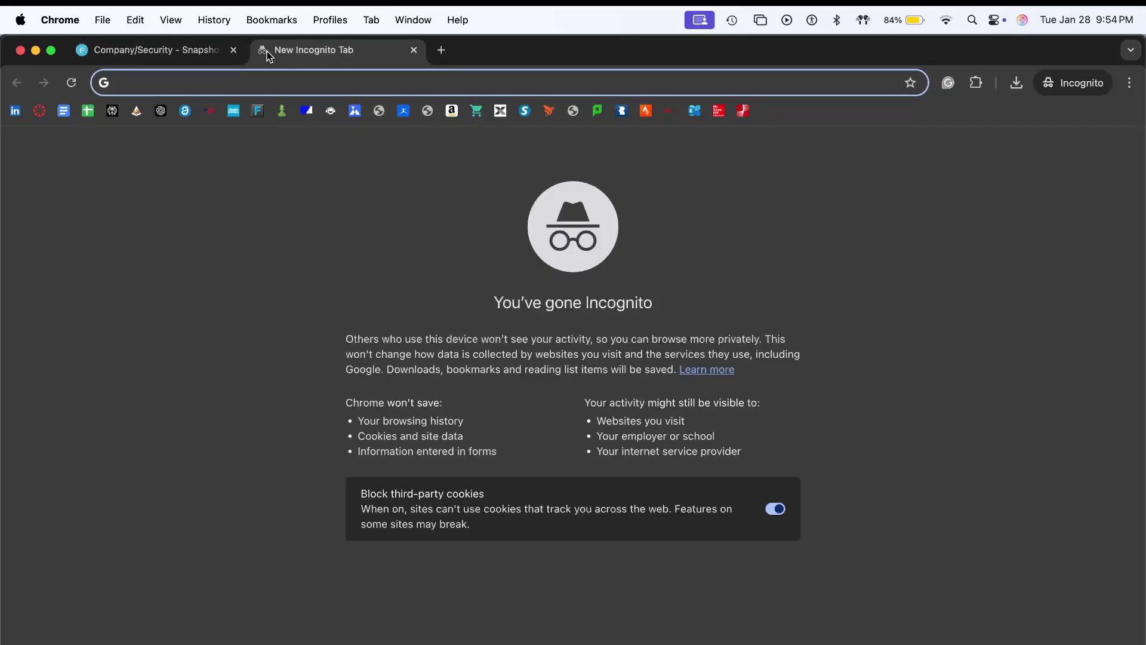
pyautogui.write('meta wacc')
pyautogui.press('Return')
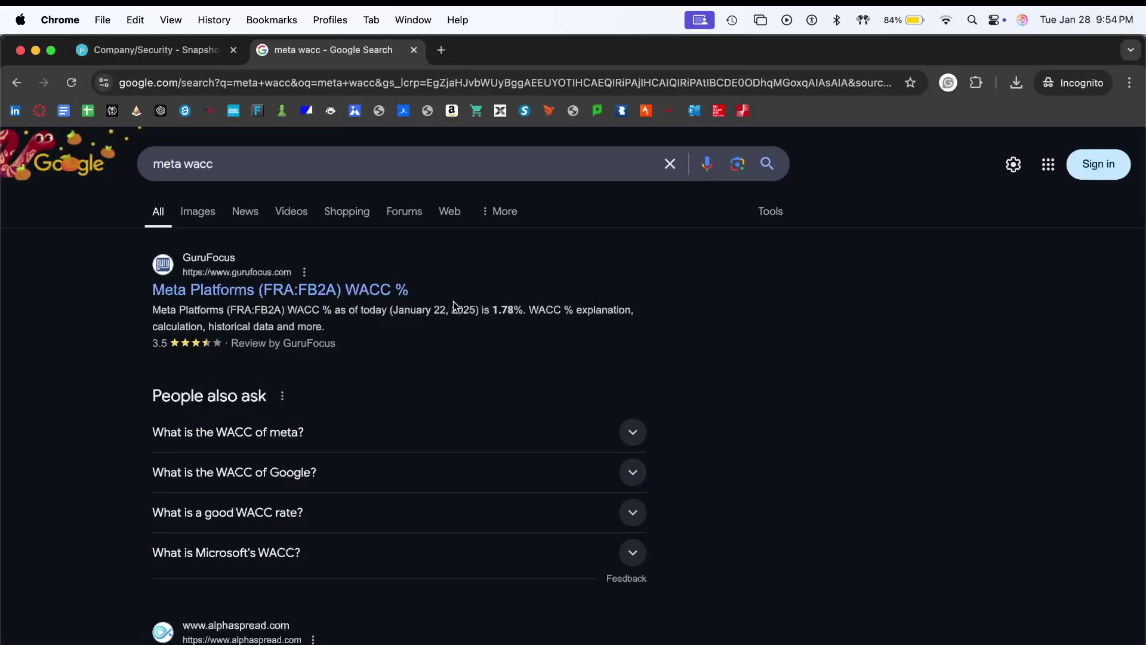
pyautogui.click(302, 290)
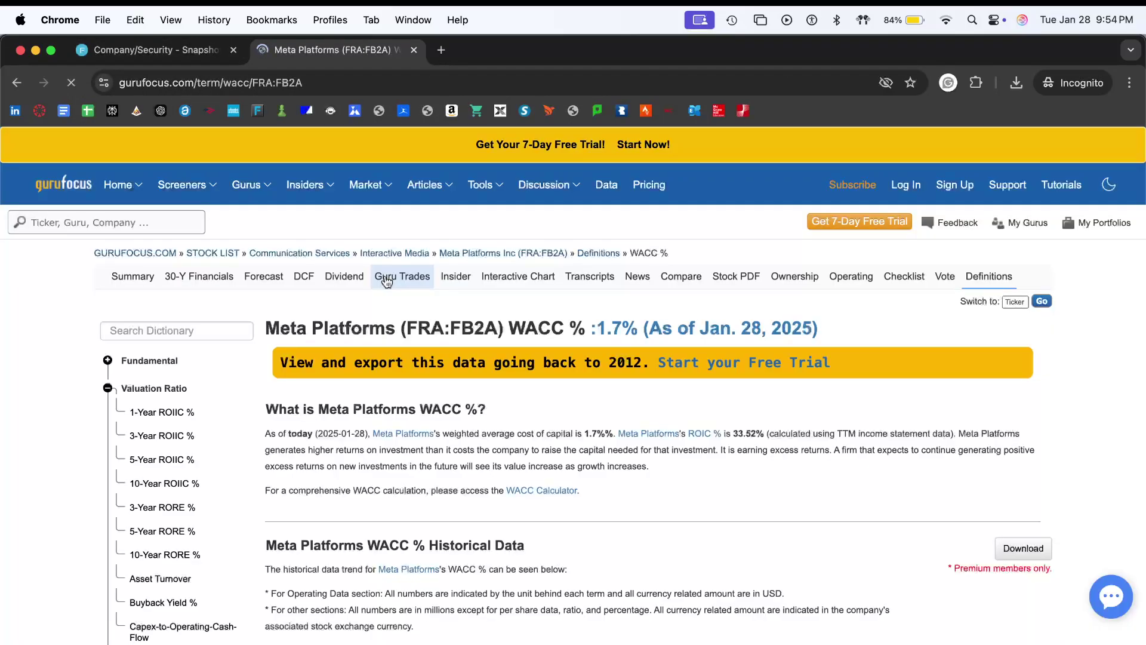
pyautogui.scroll(-1, 395, 286)
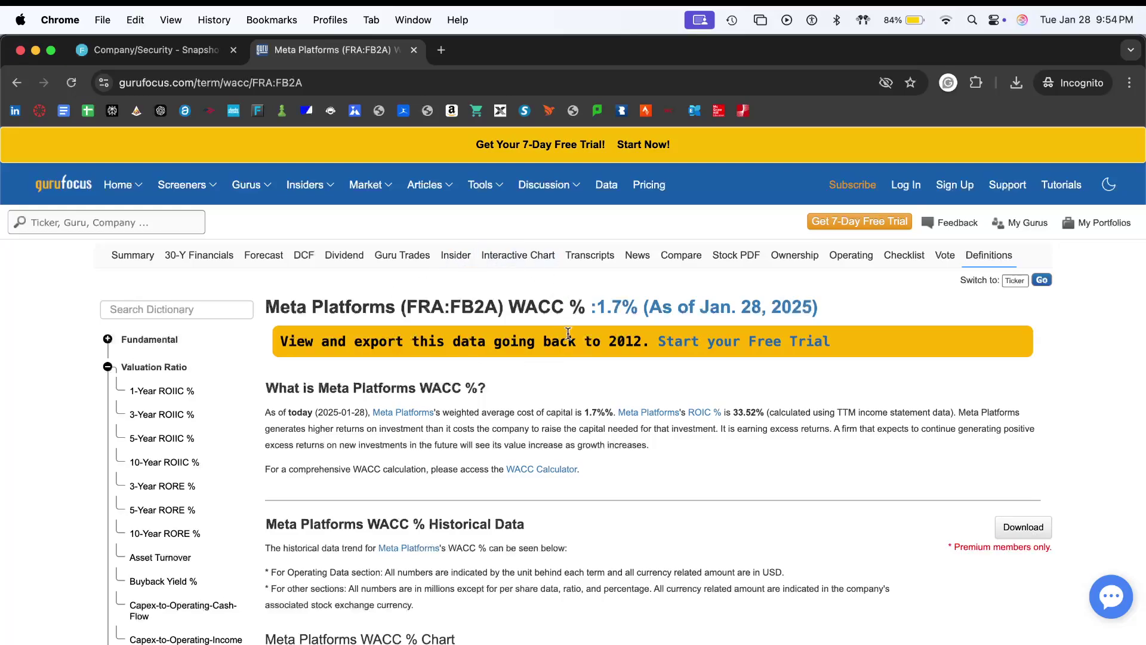
# - Return to the search results and compare the Meta WACC figures quoted by Alpha Spread and ValueInvesting.io
pyautogui.click(17, 89)
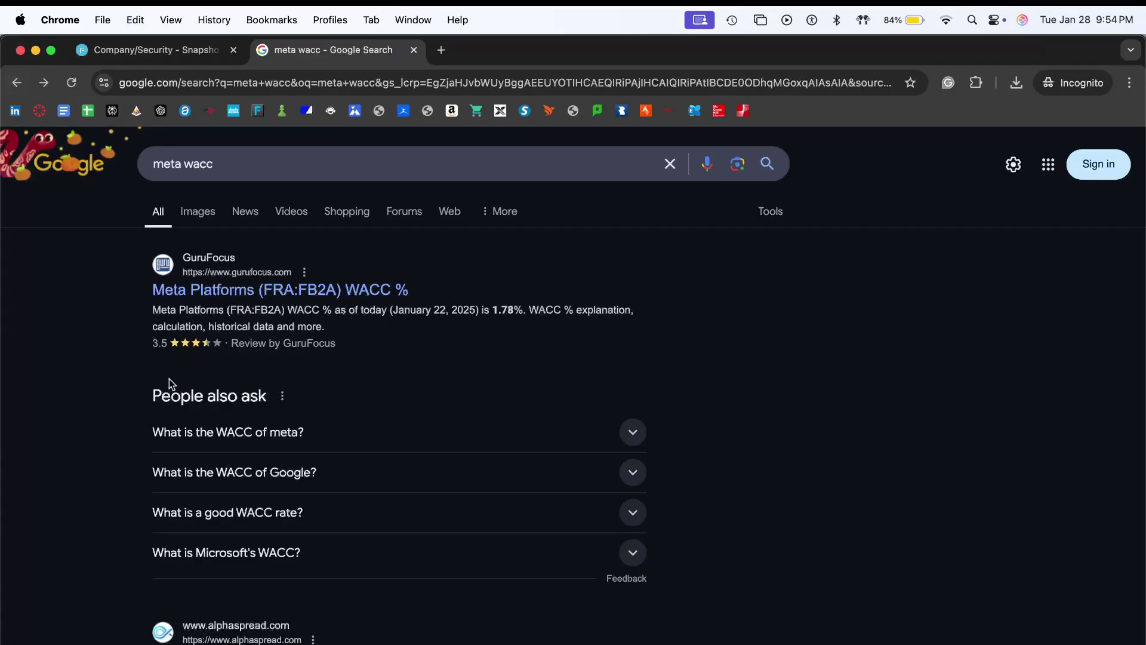
pyautogui.scroll(-3, 170, 382)
pyautogui.scroll(-1, 287, 454)
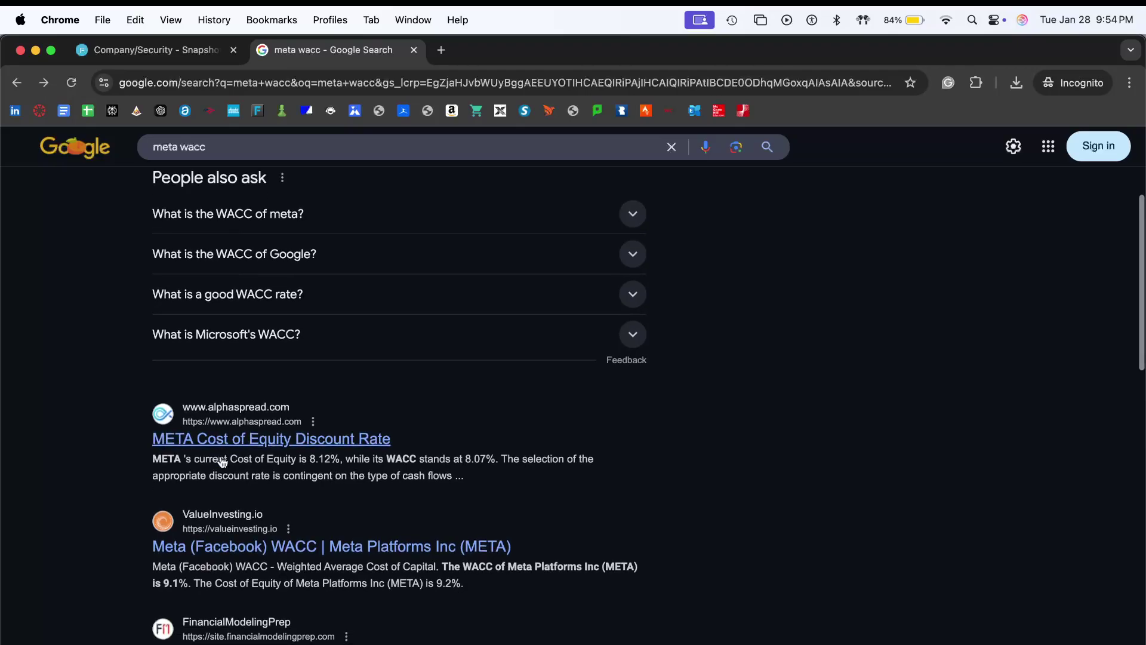
pyautogui.moveTo(454, 458); pyautogui.dragTo(495, 458)
pyautogui.click(495, 458)
pyautogui.scroll(-2, 494, 457)
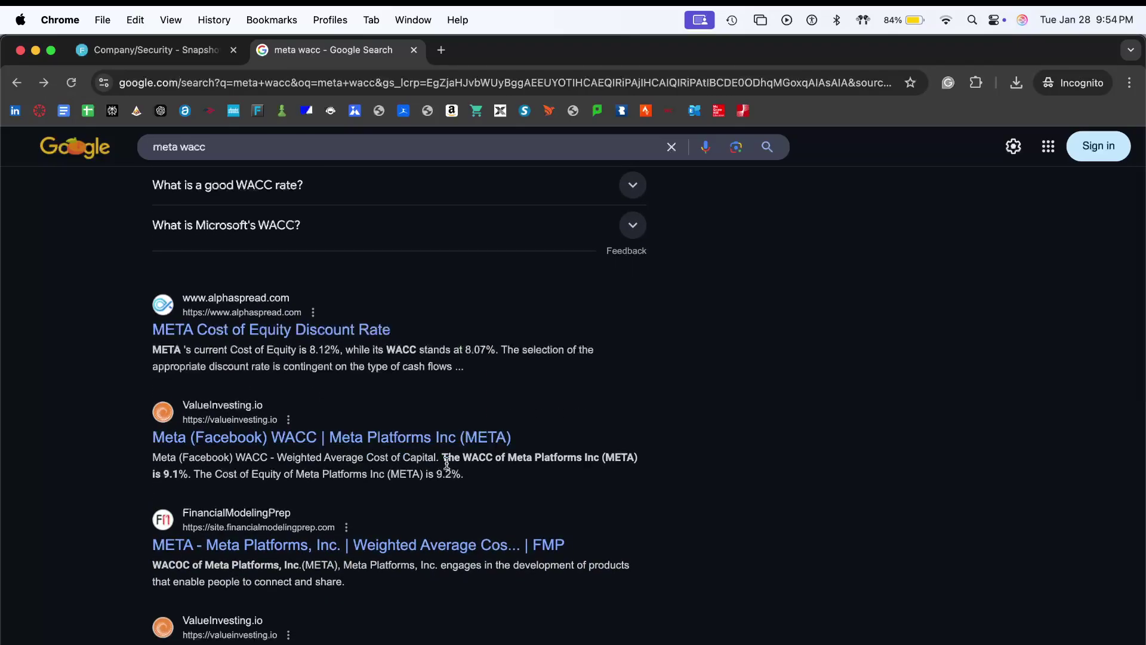
pyautogui.moveTo(152, 473); pyautogui.dragTo(212, 473)
pyautogui.click(212, 473)
pyautogui.scroll(-1, 212, 473)
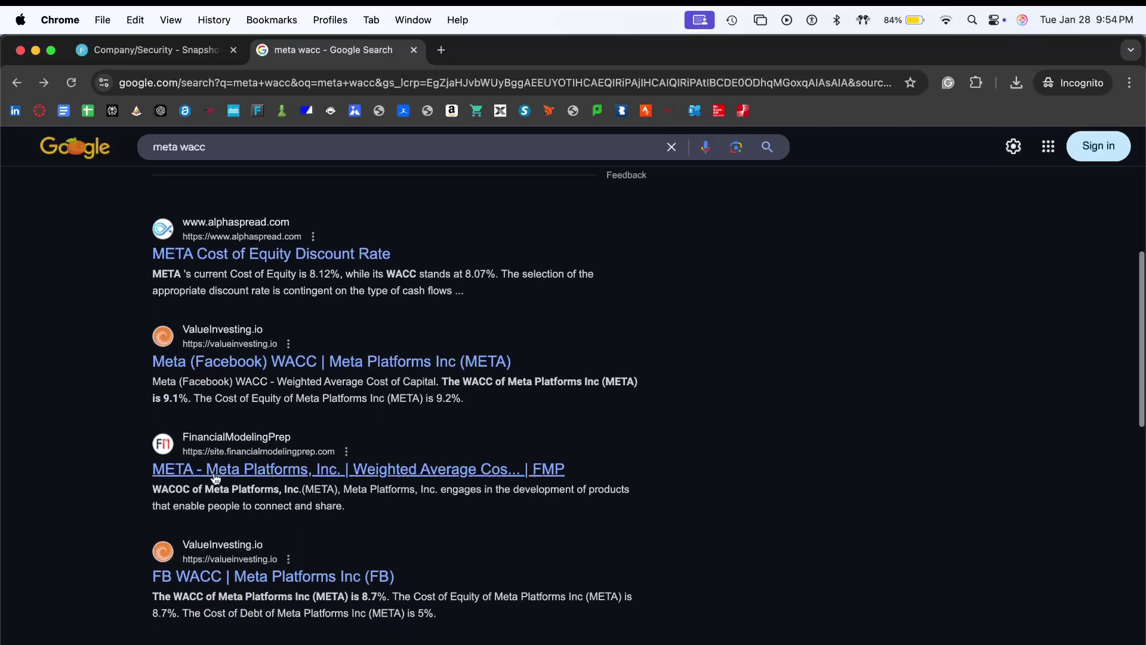
# - Compare the Meta WACC figures quoted by the remaining Google results, including FinancialModelingPrep, ValueInvesting.io and GuruFocus
pyautogui.scroll(-1, 343, 510)
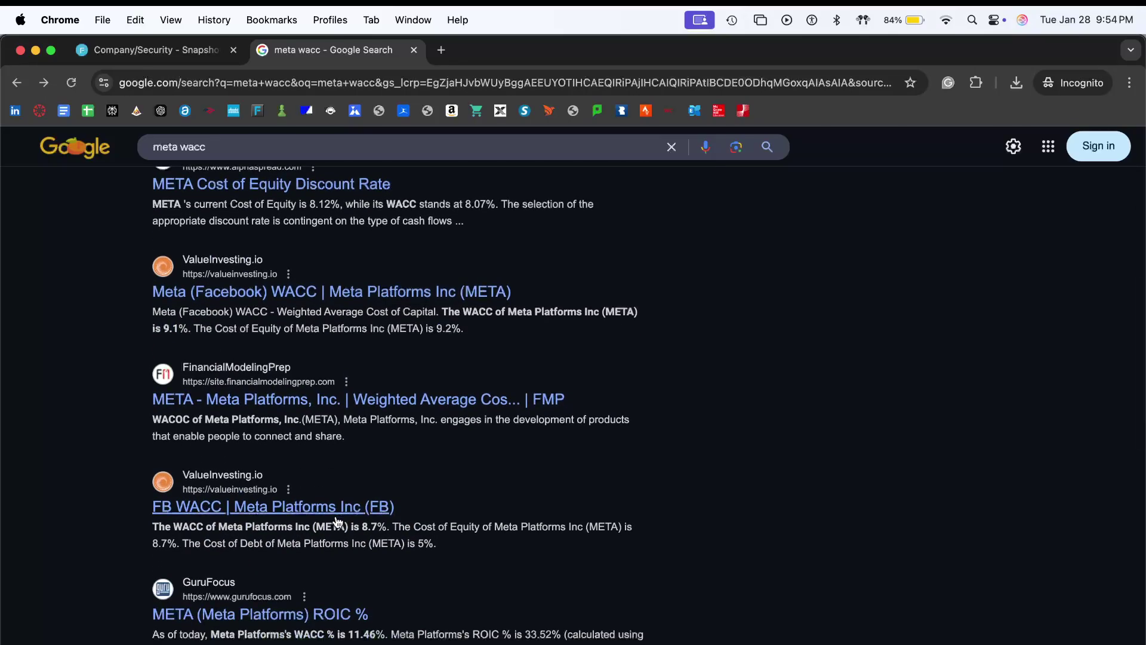
pyautogui.scroll(-1, 210, 534)
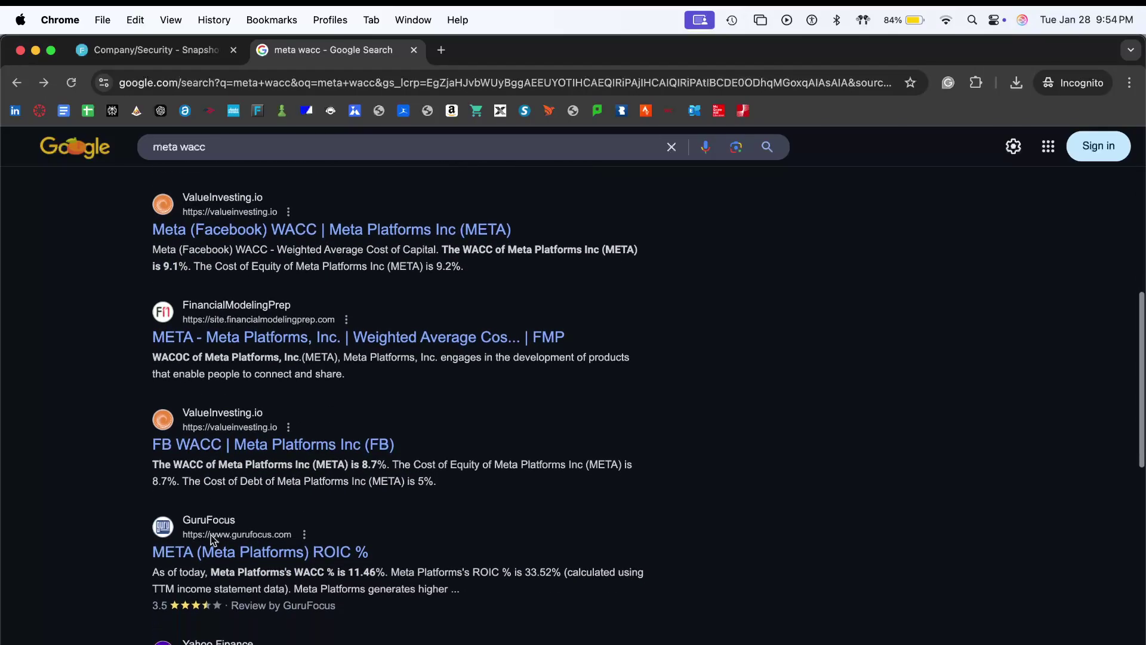
pyautogui.scroll(-1, 214, 540)
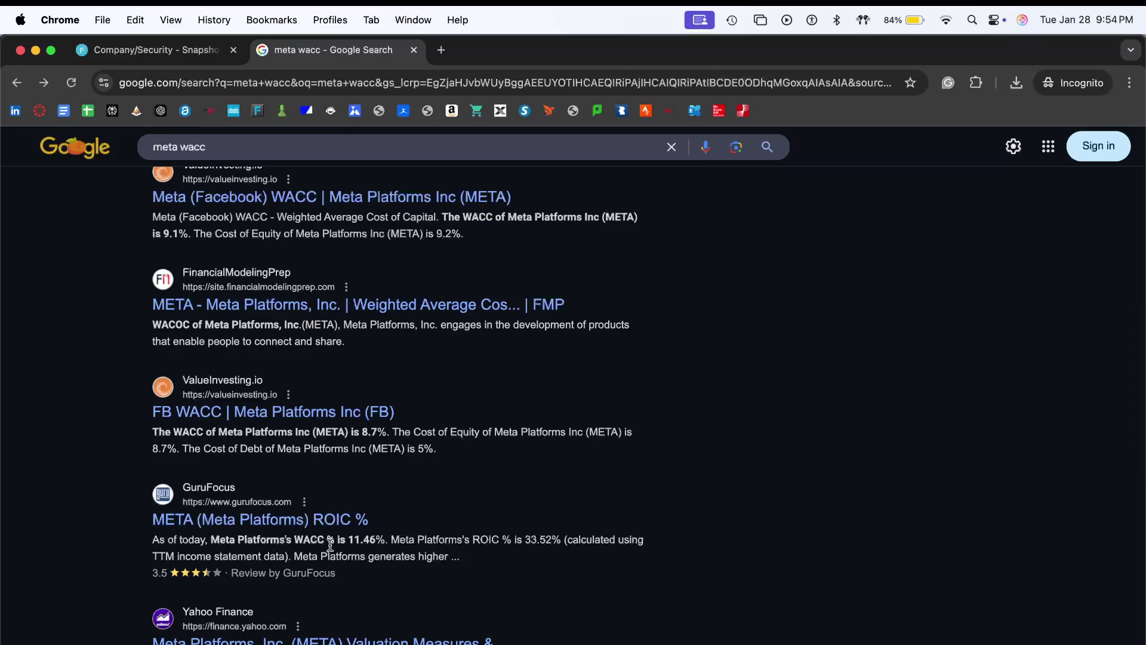
pyautogui.scroll(10, 352, 528)
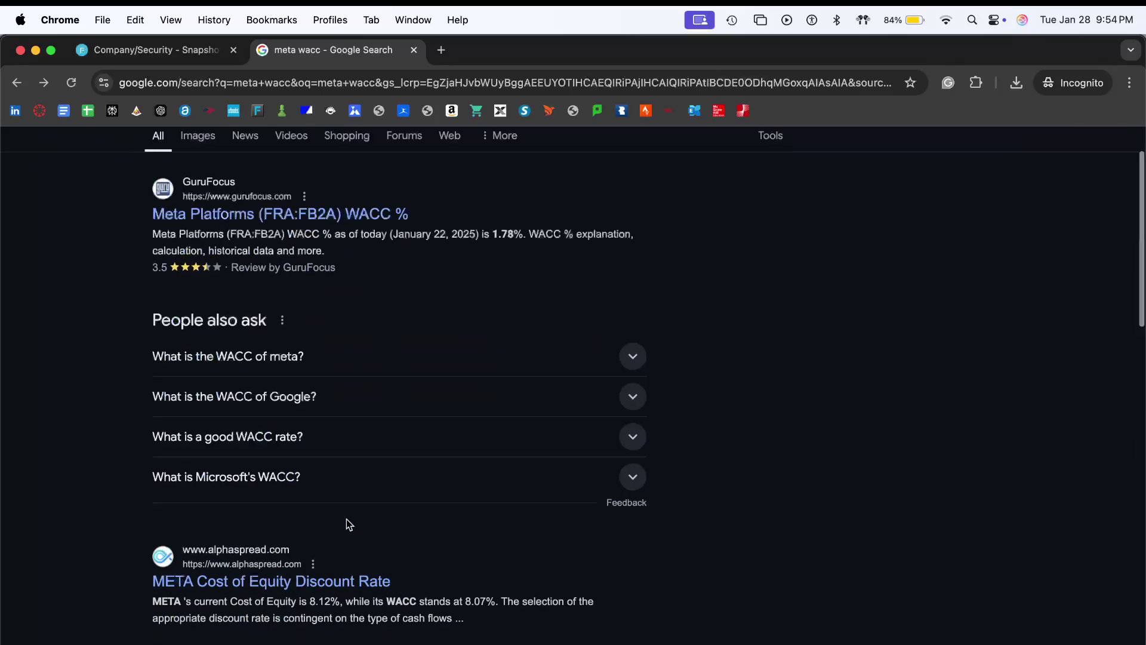
pyautogui.scroll(-10, 349, 525)
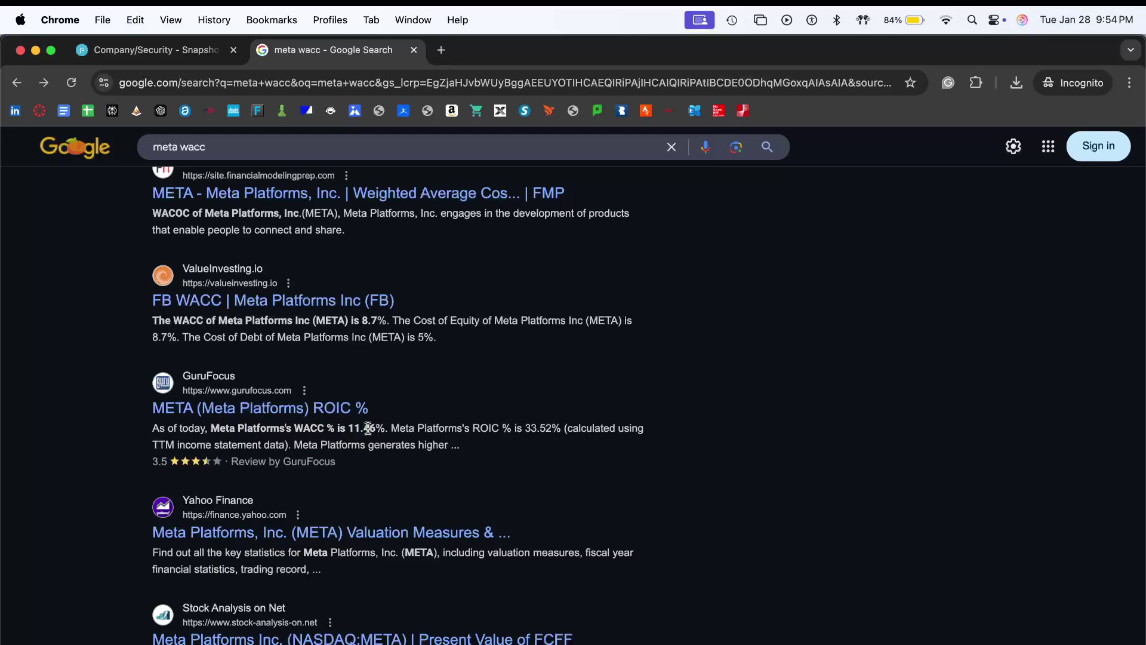
pyautogui.scroll(-2, 367, 431)
pyautogui.scroll(-7, 367, 431)
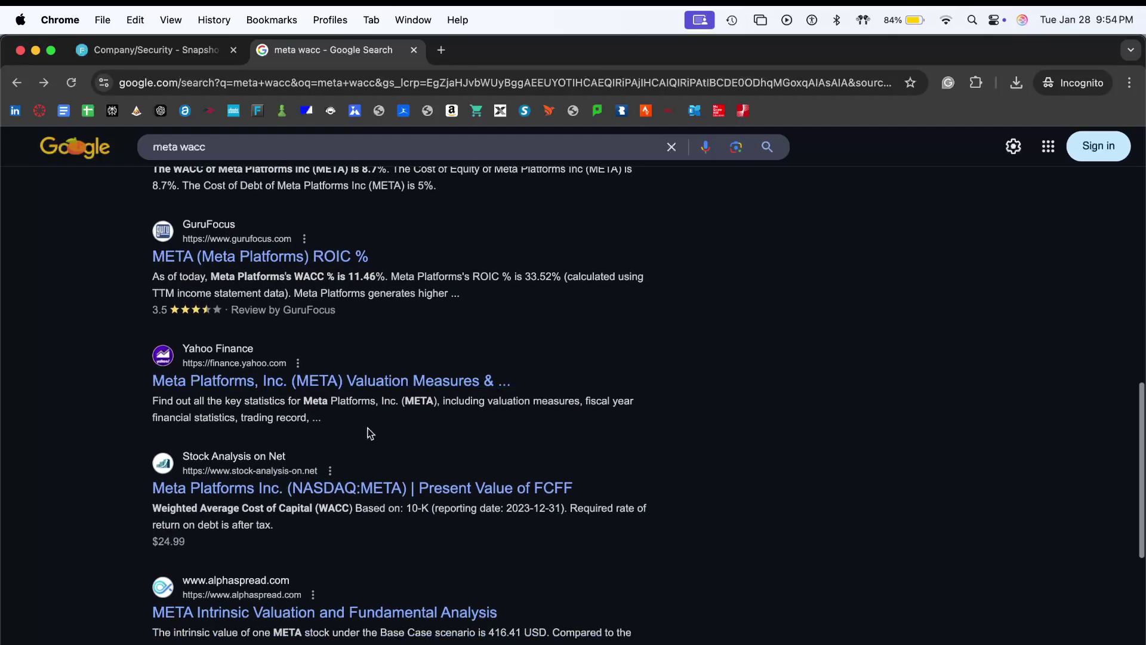
# - Switch back to Excel and review the WACC, free cash flow forecast, terminal value and equity value sections of the valuation sheet
pyautogui.press('super+Tab')
pyautogui.press('Return')
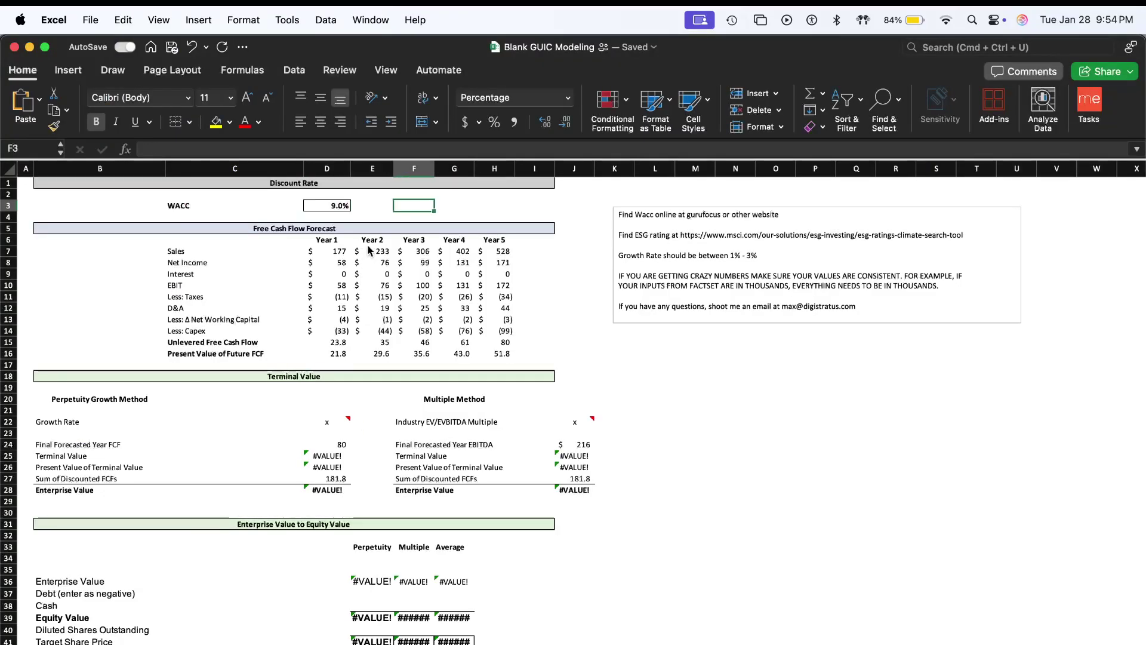
pyautogui.click(328, 224)
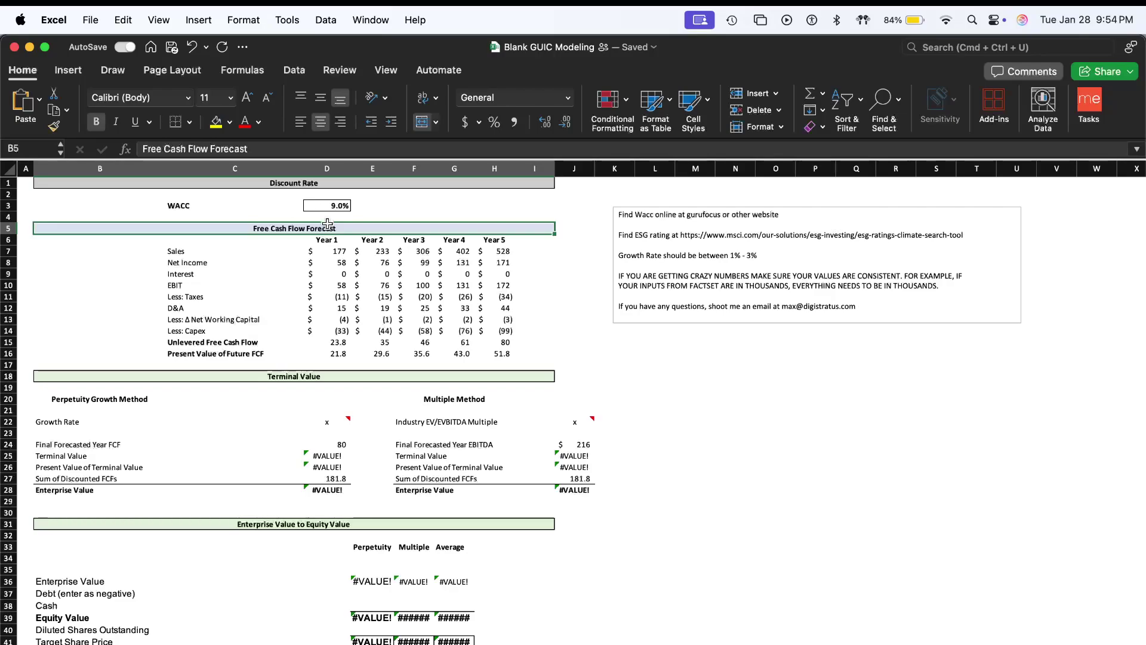
pyautogui.press('Right')
pyautogui.click(448, 228)
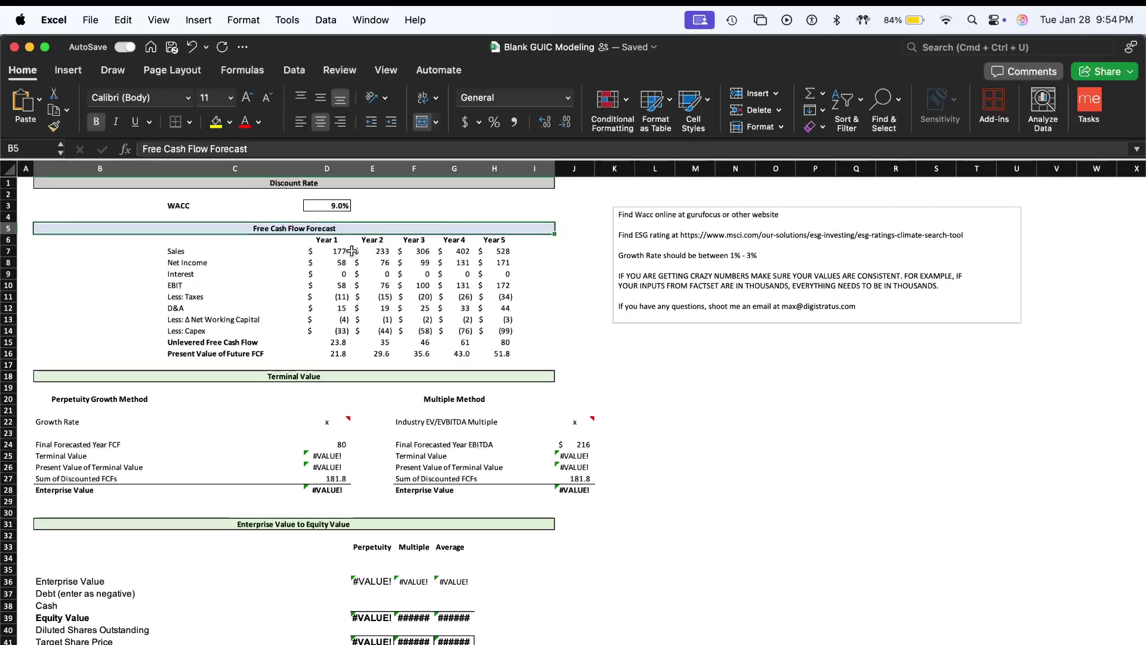
pyautogui.scroll(-2, 319, 276)
pyautogui.scroll(-2, 317, 316)
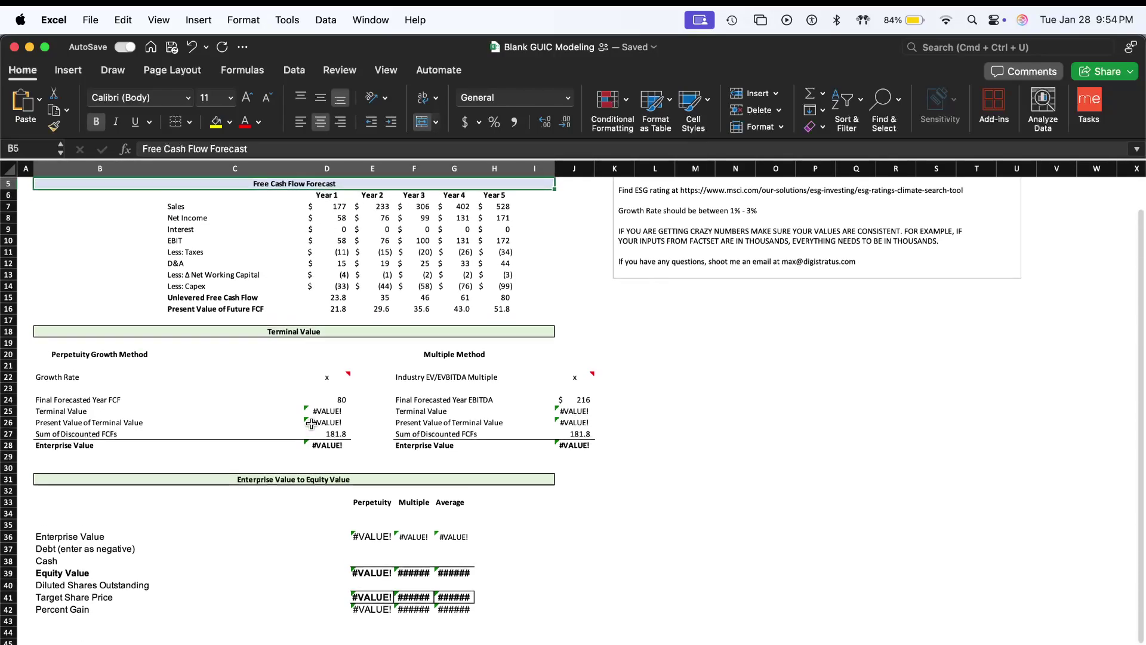
pyautogui.scroll(3, 307, 295)
pyautogui.scroll(-1, 302, 280)
pyautogui.press('XF86MonBrightnessUp')
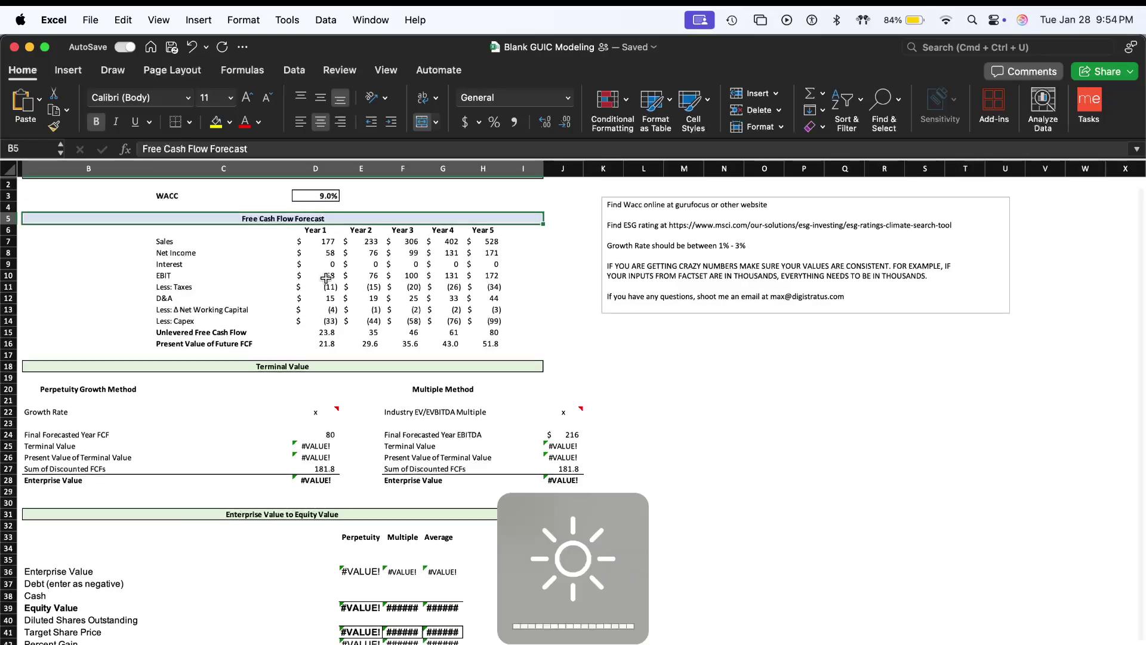
pyautogui.scroll(-1, 340, 298)
pyautogui.hscroll(-1, 340, 298)
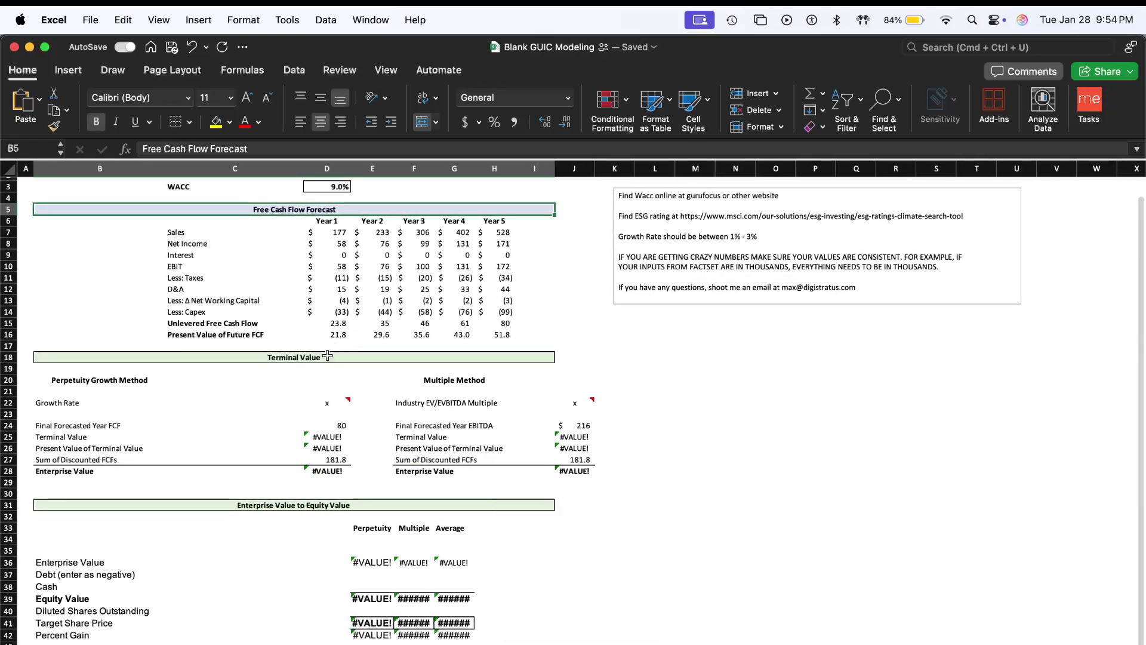
# - Examine the five-year free cash flow forecast block and the WACC cell that discounts it
pyautogui.click(327, 402)
pyautogui.moveTo(194, 232); pyautogui.dragTo(534, 335)
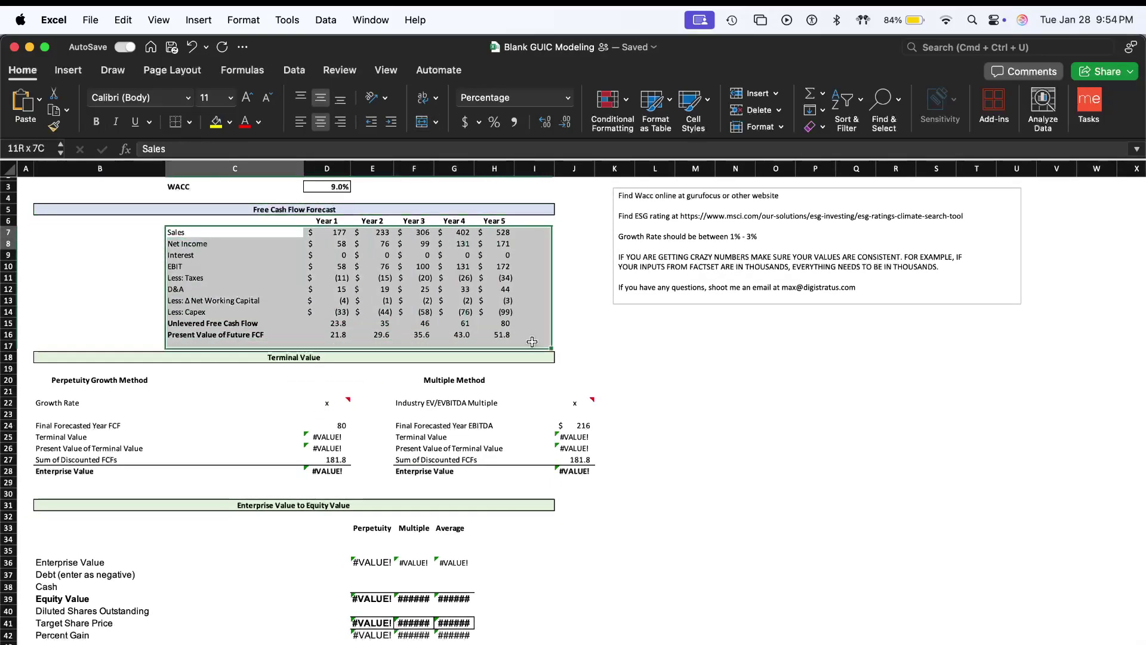
pyautogui.click(535, 323)
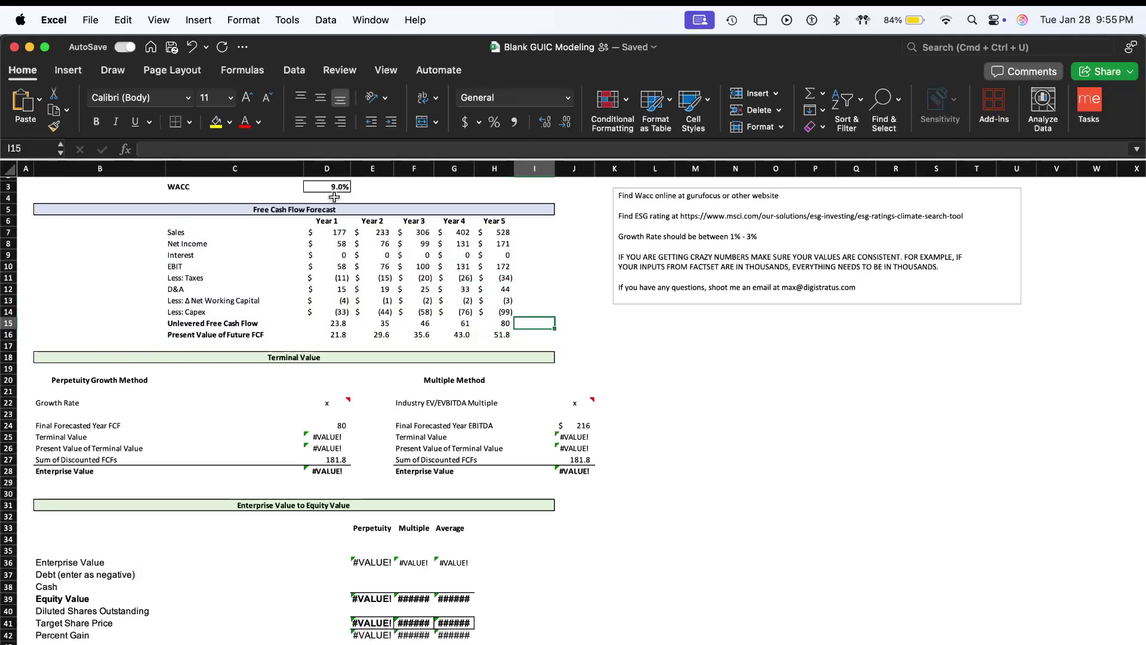
pyautogui.moveTo(327, 221); pyautogui.dragTo(485, 340)
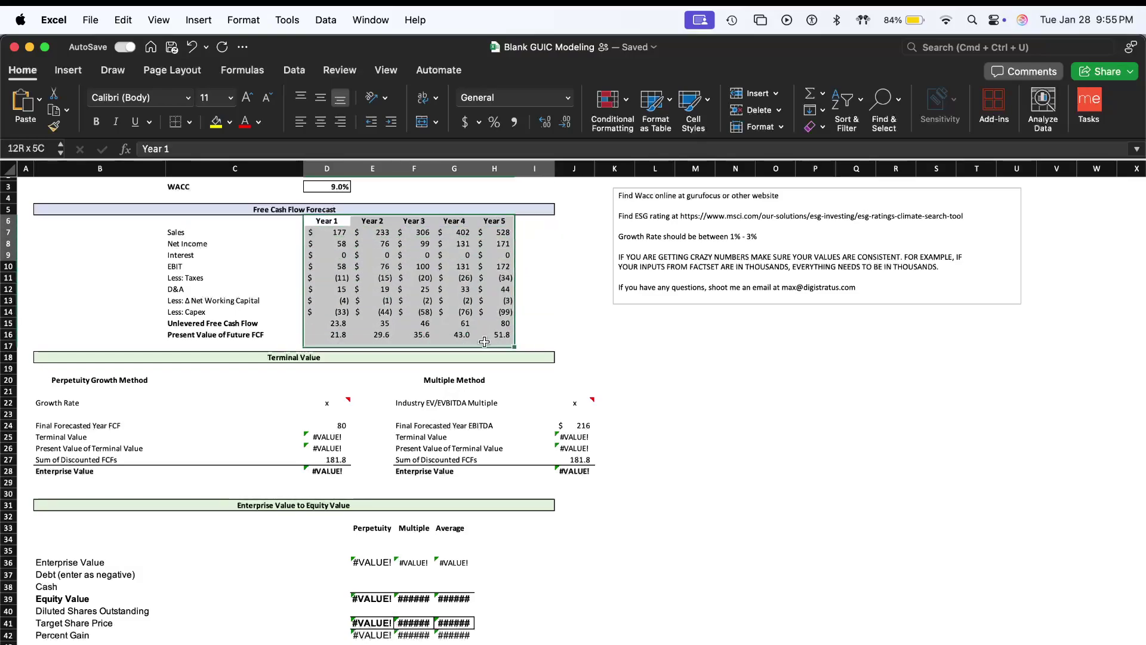
pyautogui.click(525, 324)
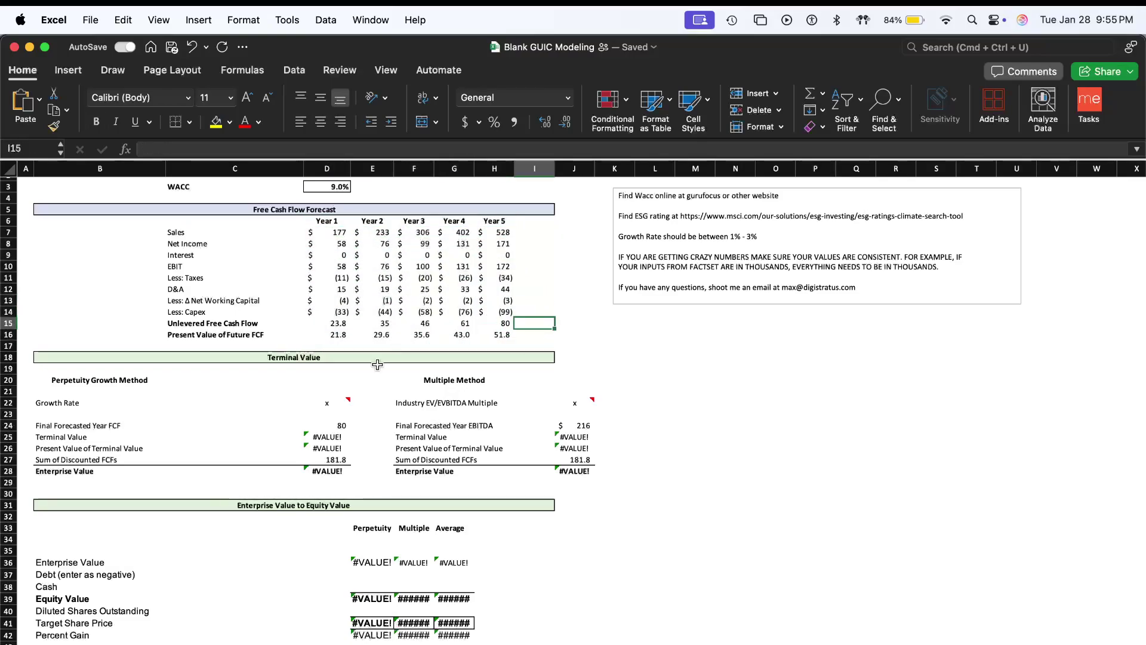
pyautogui.click(343, 189)
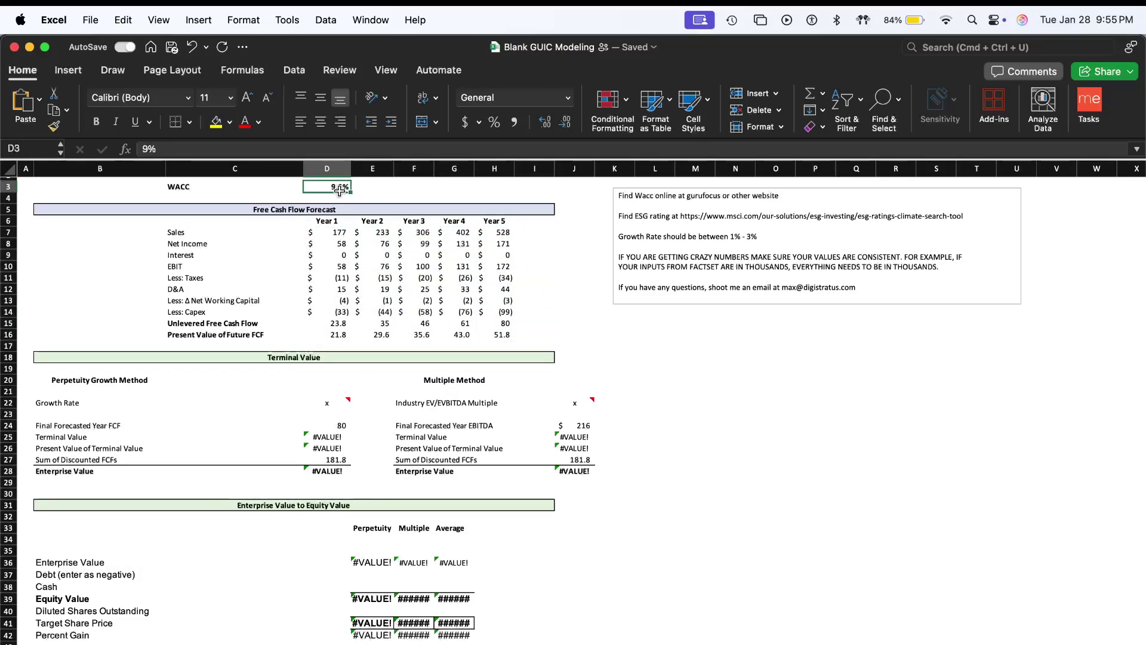
# - Set the Growth Rate of the Perpetuity Growth Method to 2%
pyautogui.scroll(-3, 322, 325)
pyautogui.click(329, 349)
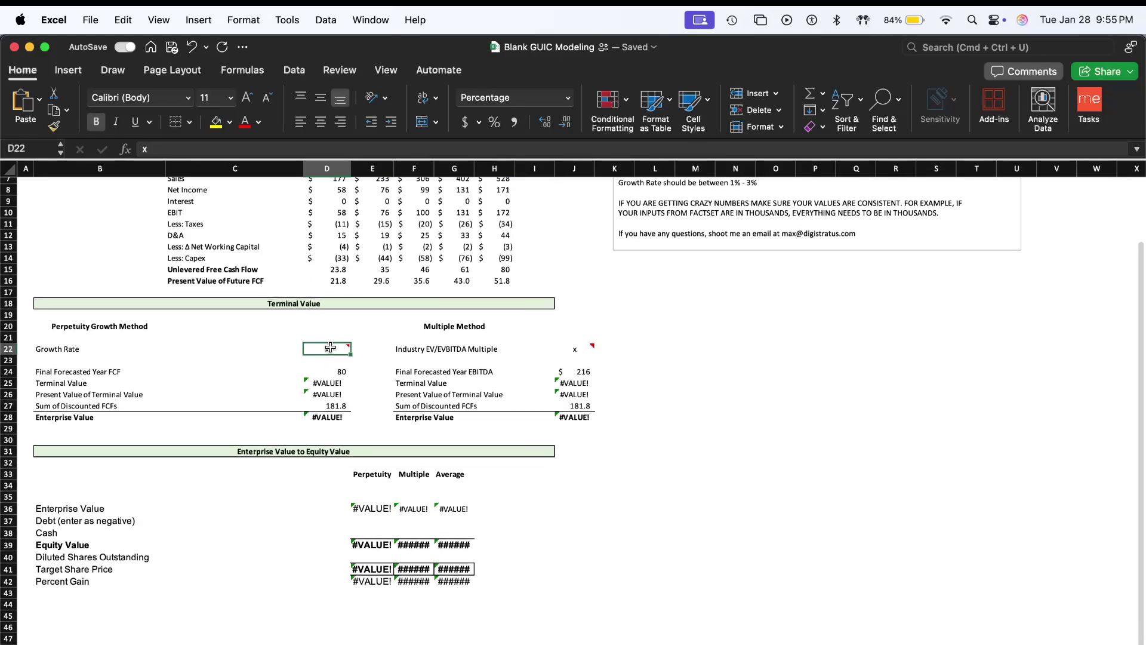
pyautogui.scroll(3, 400, 370)
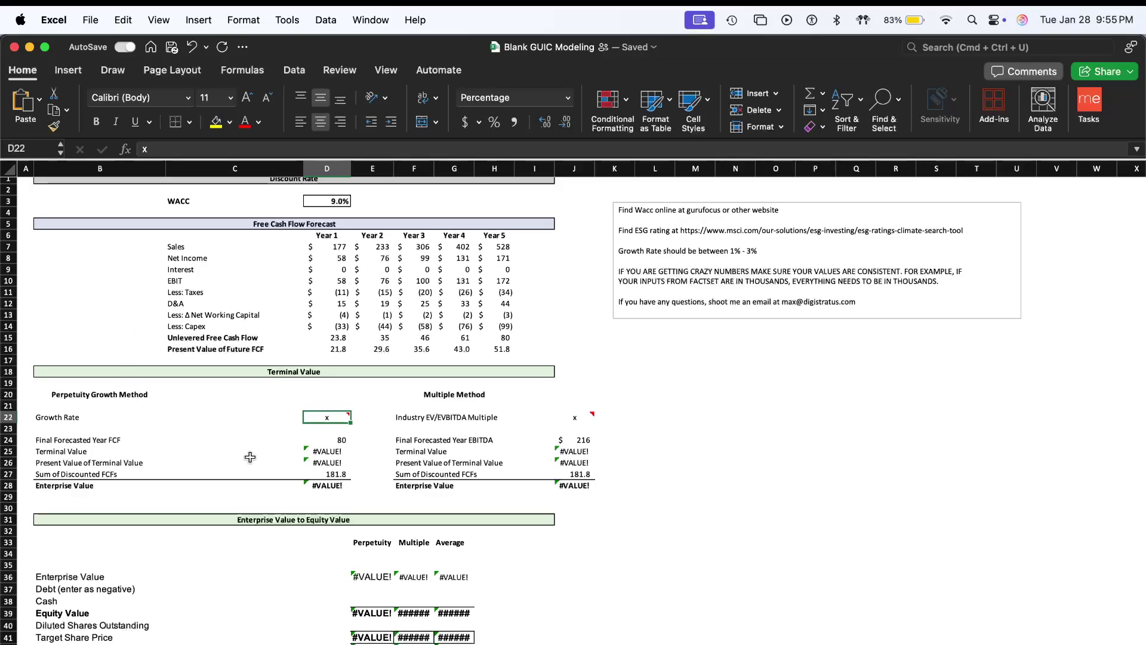
pyautogui.write('2%')
pyautogui.press('Return')
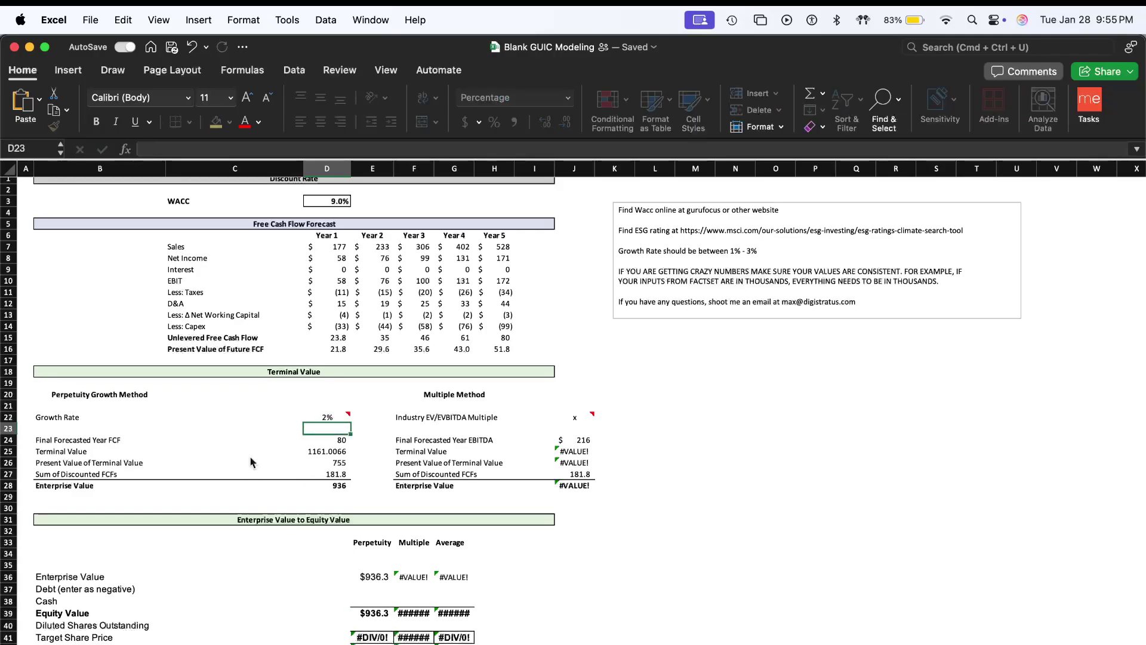
# - Check the perpetuity method's Final Forecasted Year FCF and the Enterprise Value carried into the equity value section
pyautogui.scroll(-1, 376, 496)
pyautogui.click(339, 421)
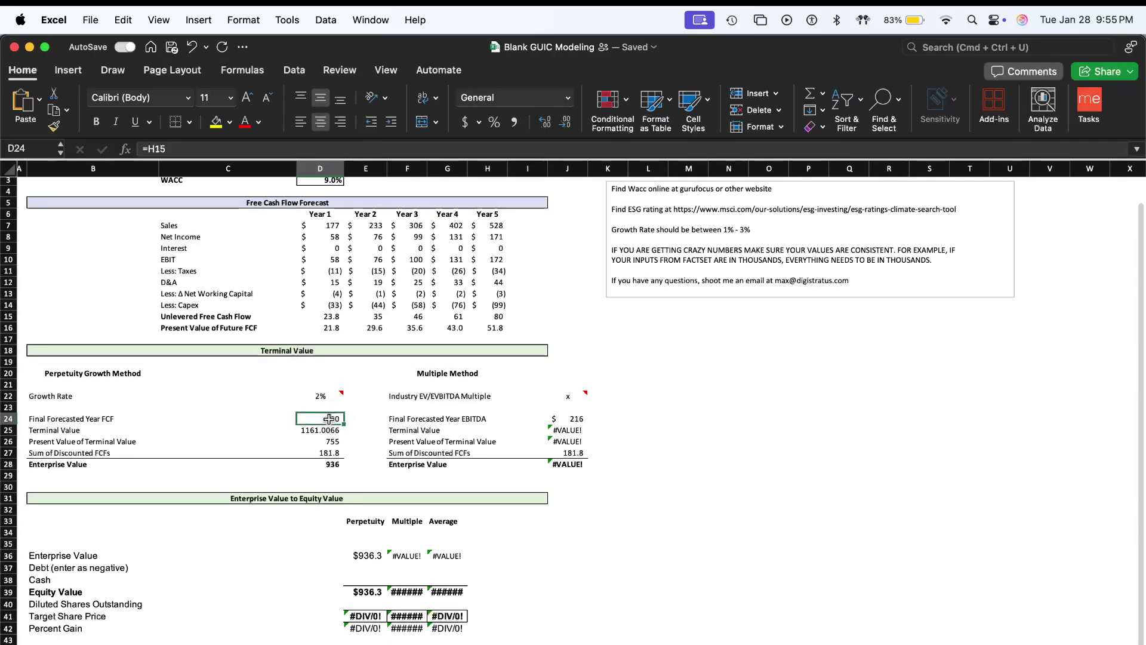
pyautogui.scroll(-2, 346, 465)
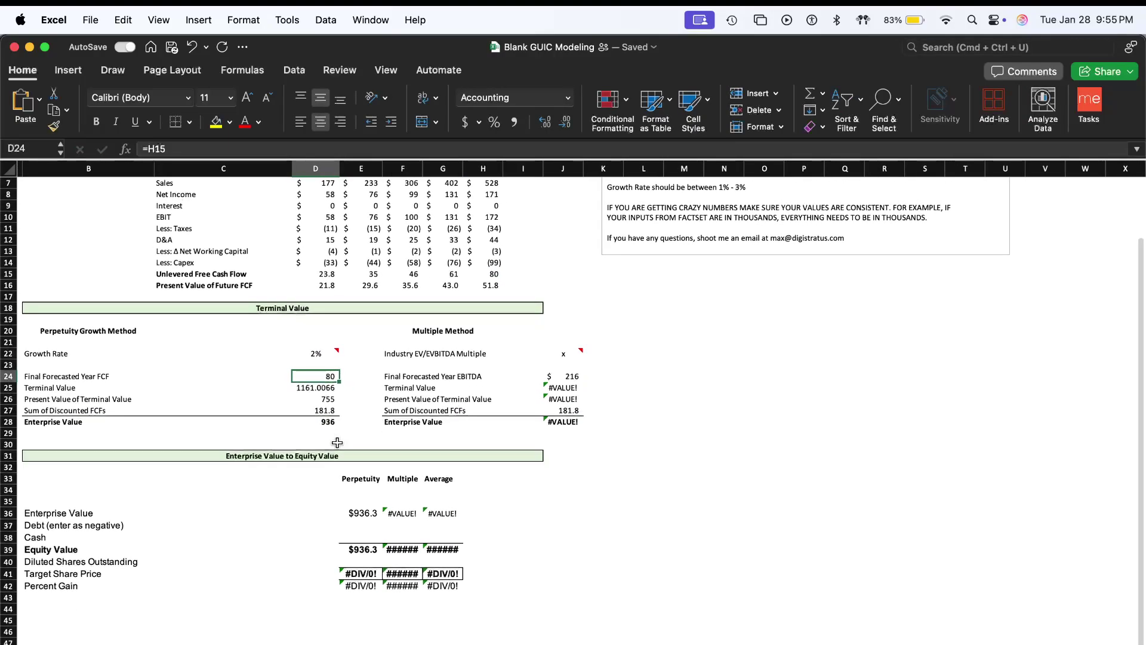
pyautogui.click(362, 509)
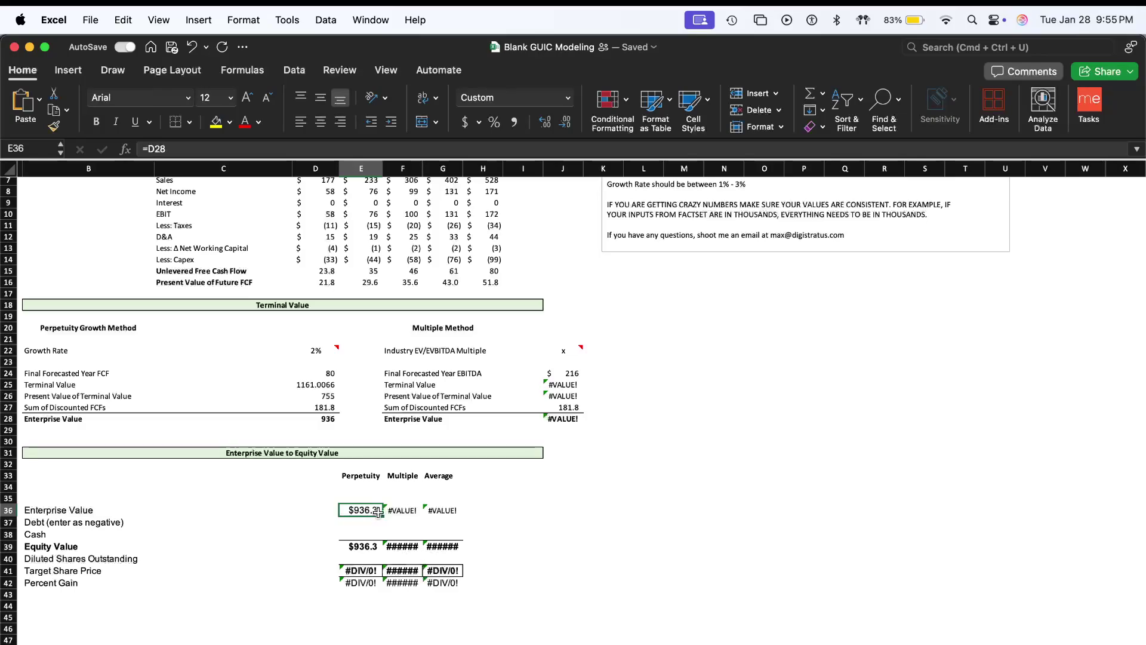
pyautogui.scroll(1, 337, 427)
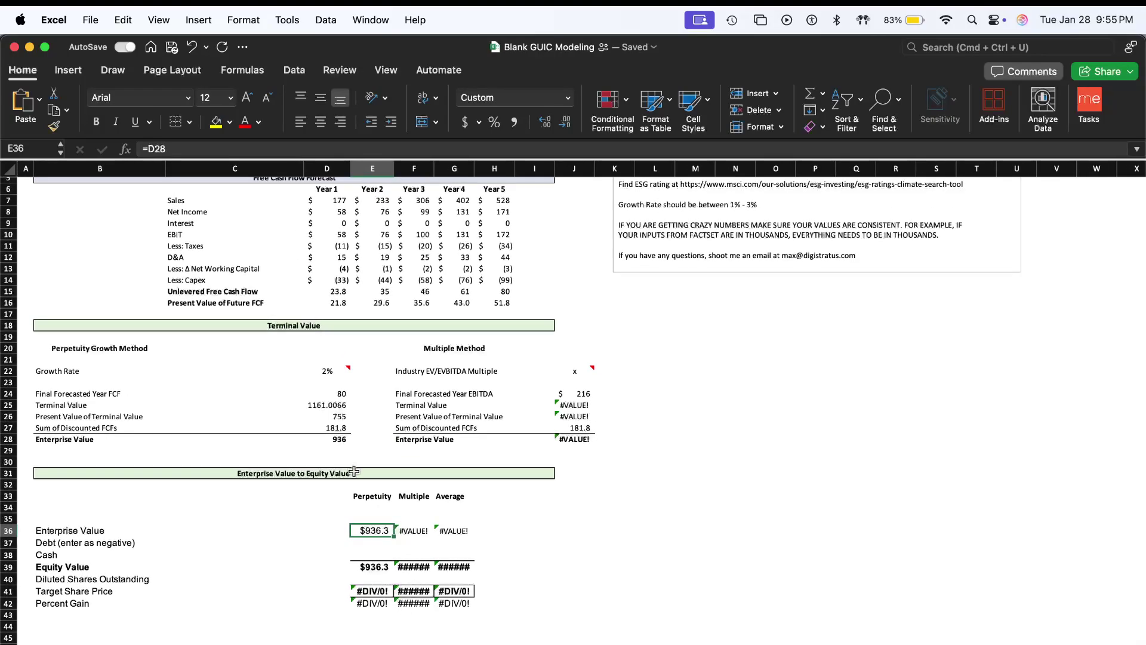
# - Inspect the formulas behind the perpetuity method's Final Forecasted Year FCF, Terminal Value, Present Value, Sum of Discounted FCFs and Enterprise Value
pyautogui.click(329, 397)
pyautogui.doubleClick(329, 397)
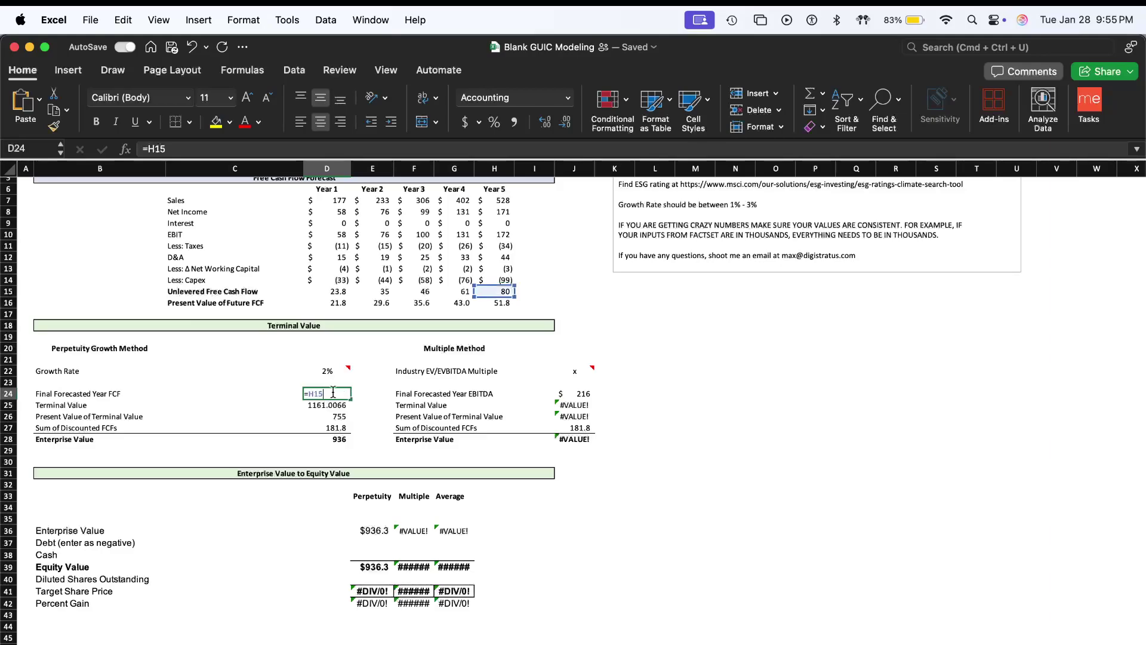
pyautogui.press('Return')
pyautogui.doubleClick(348, 408)
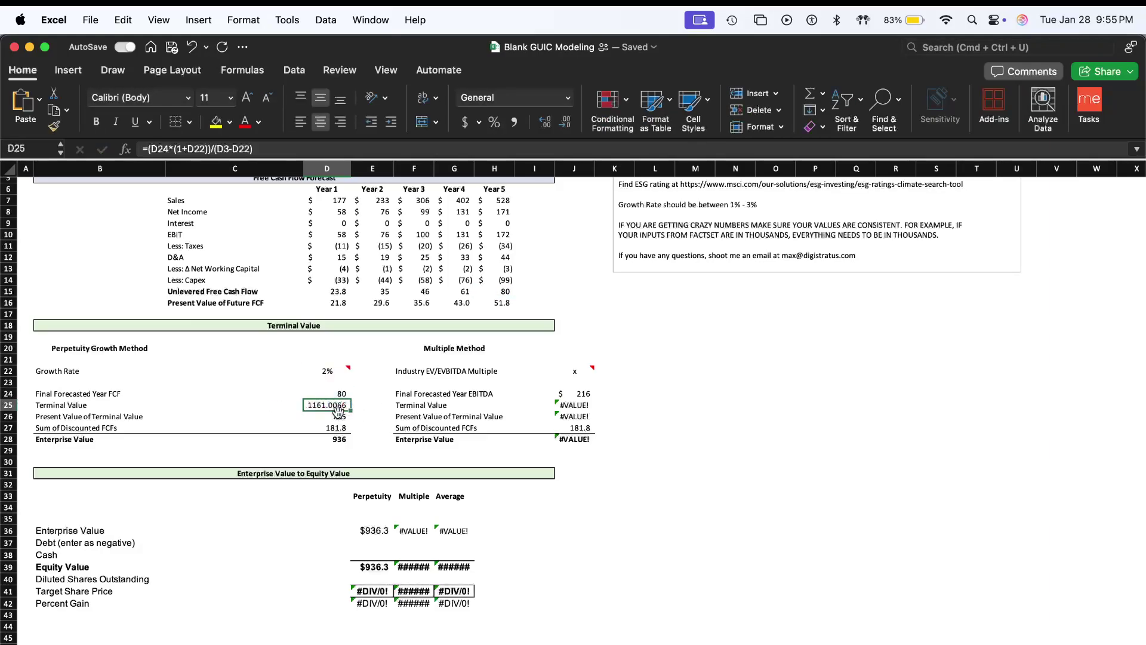
pyautogui.scroll(4, 347, 411)
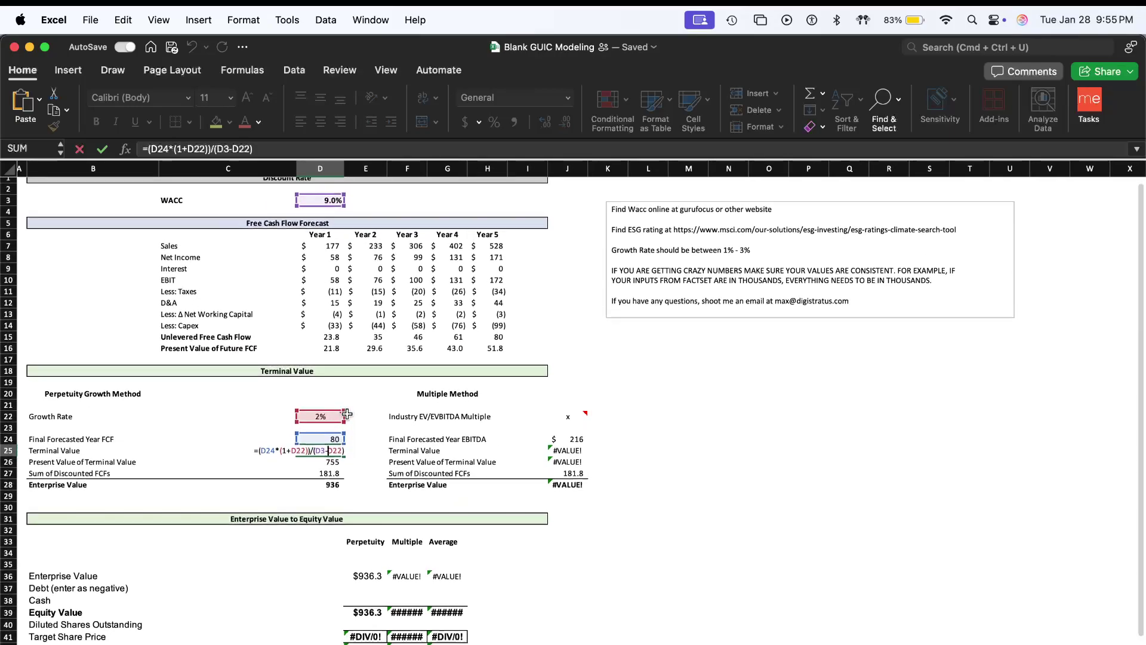
pyautogui.press('Escape')
pyautogui.doubleClick(333, 459)
pyautogui.press('Escape')
pyautogui.doubleClick(329, 472)
pyautogui.press('Escape')
pyautogui.doubleClick(330, 485)
pyautogui.press('Escape')
pyautogui.doubleClick(337, 486)
pyautogui.press('Escape')
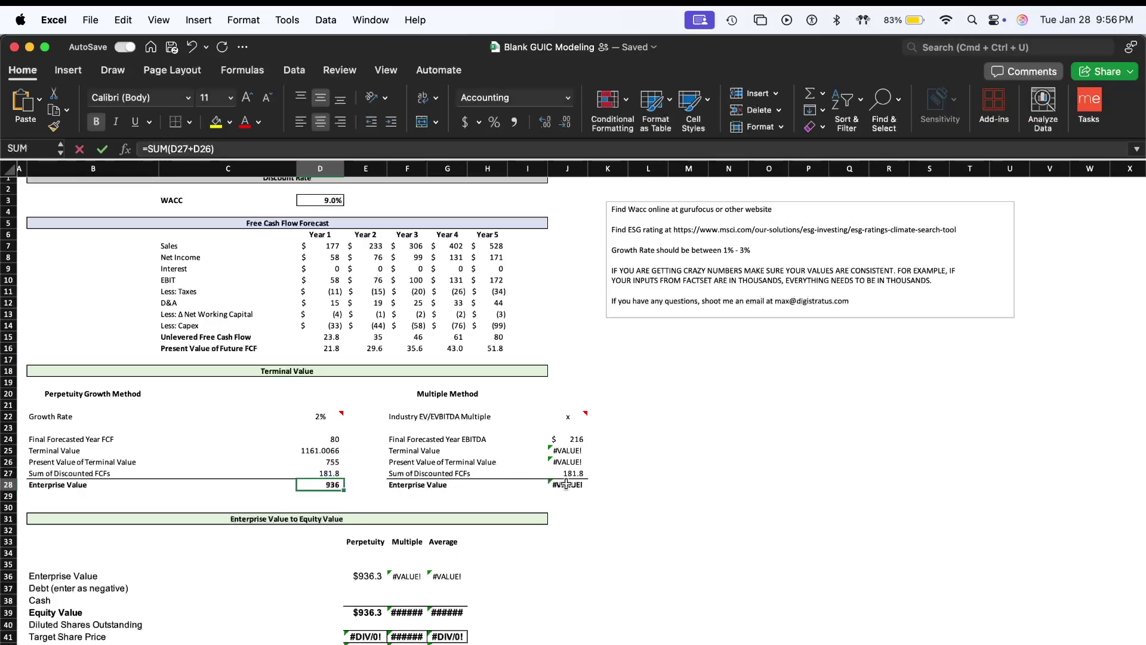
# - Check the Multiple Method's Enterprise Value formula and read the note on the Industry EV/EBITDA Multiple cell
pyautogui.click(566, 484)
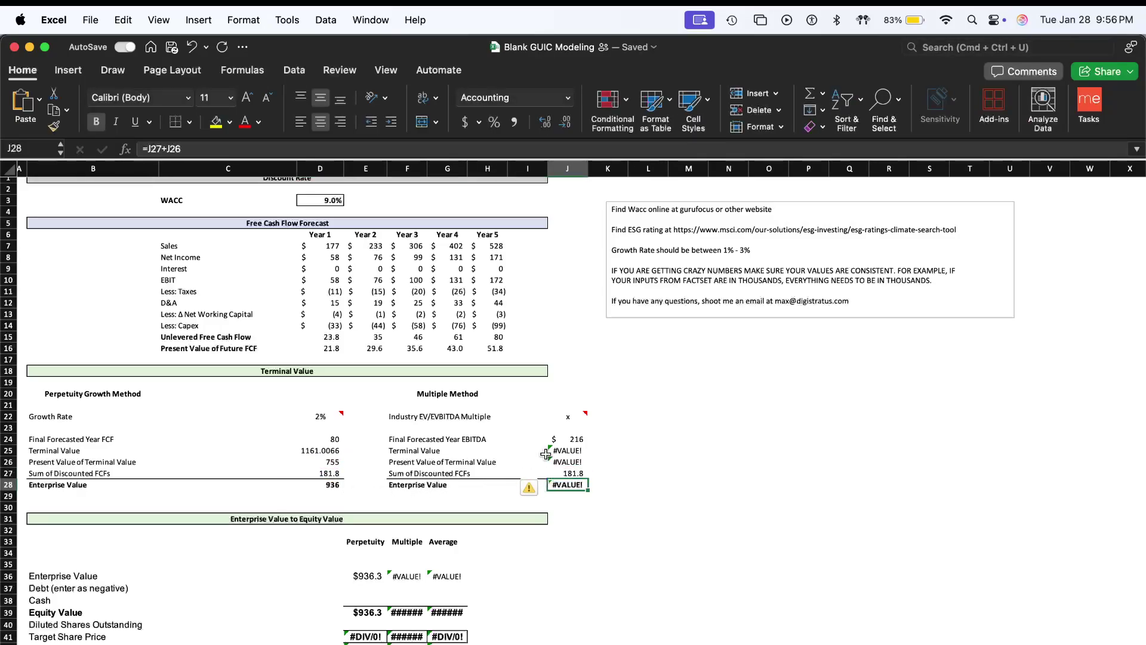
pyautogui.click(566, 416)
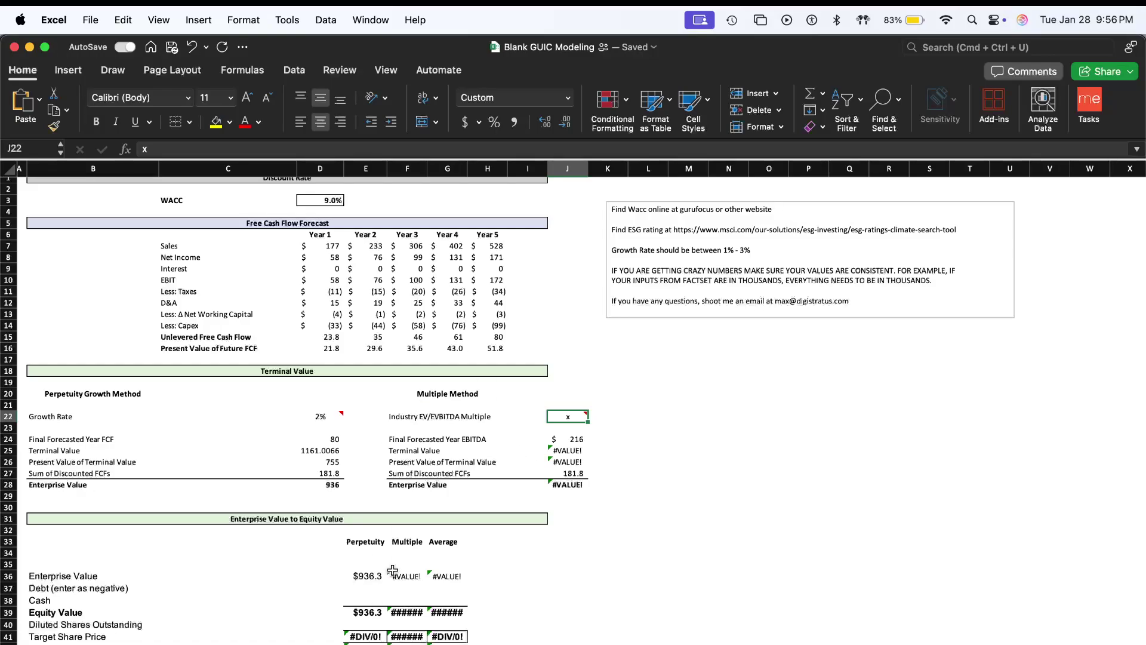
pyautogui.moveTo(583, 417)
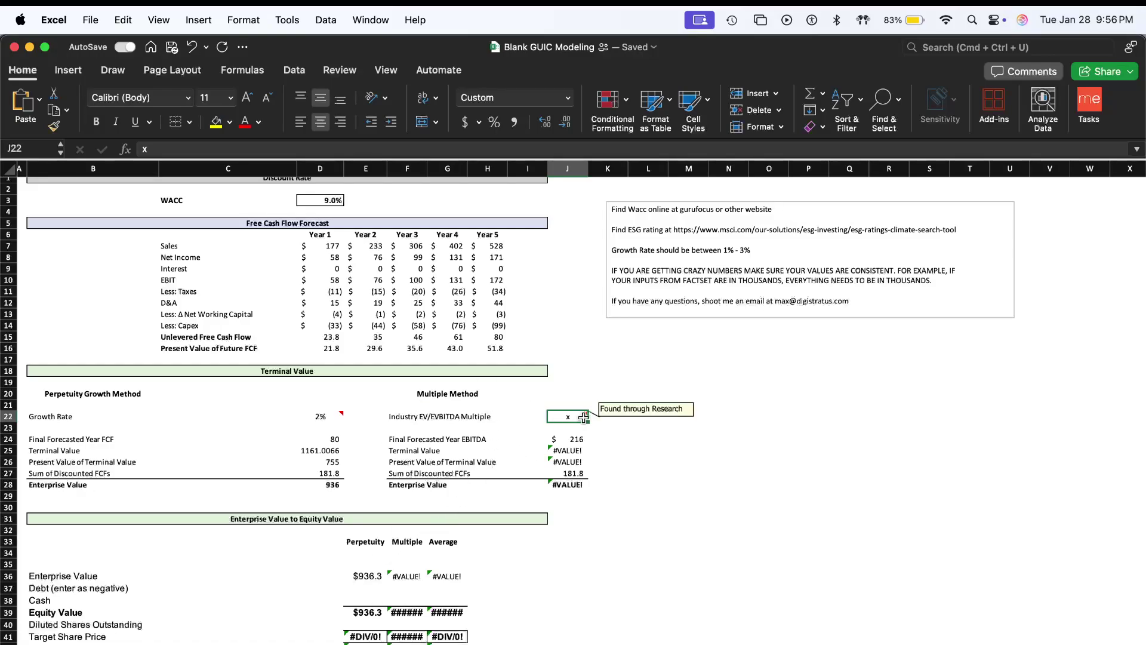
# - Switch to FactSet in Chrome, closing the Google search tab, and look up EV/EBITDA multiples in Meta's Comps Analysis and Key Items reports
pyautogui.press('super+Tab')
pyautogui.click(143, 50)
pyautogui.click(360, 50)
pyautogui.press('super+w')
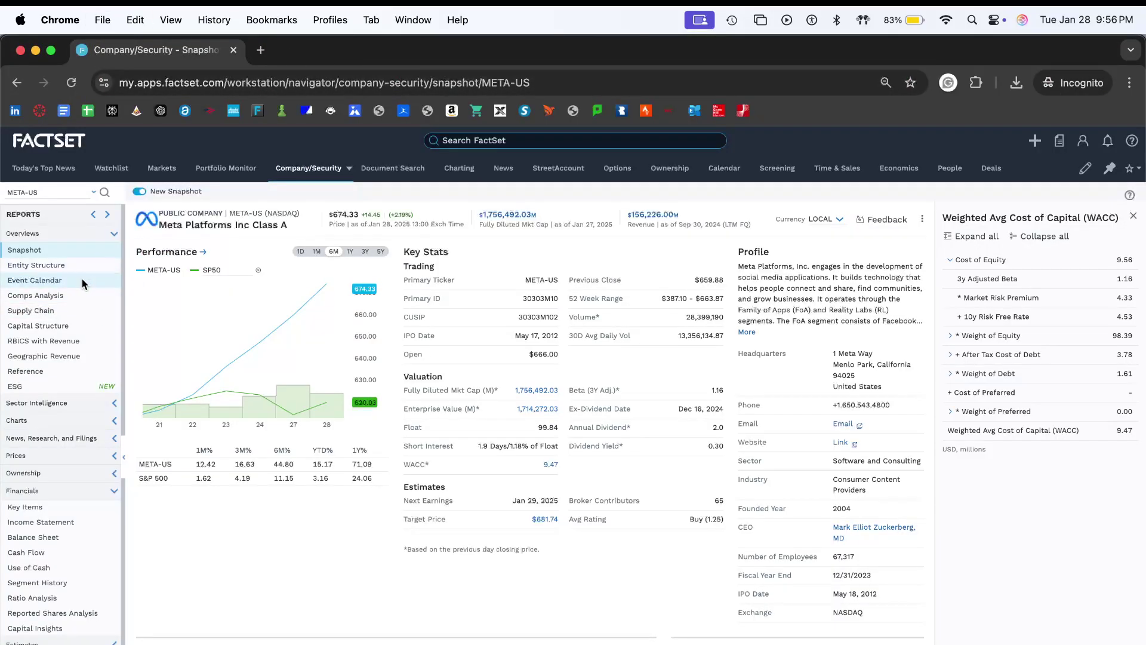
pyautogui.click(75, 295)
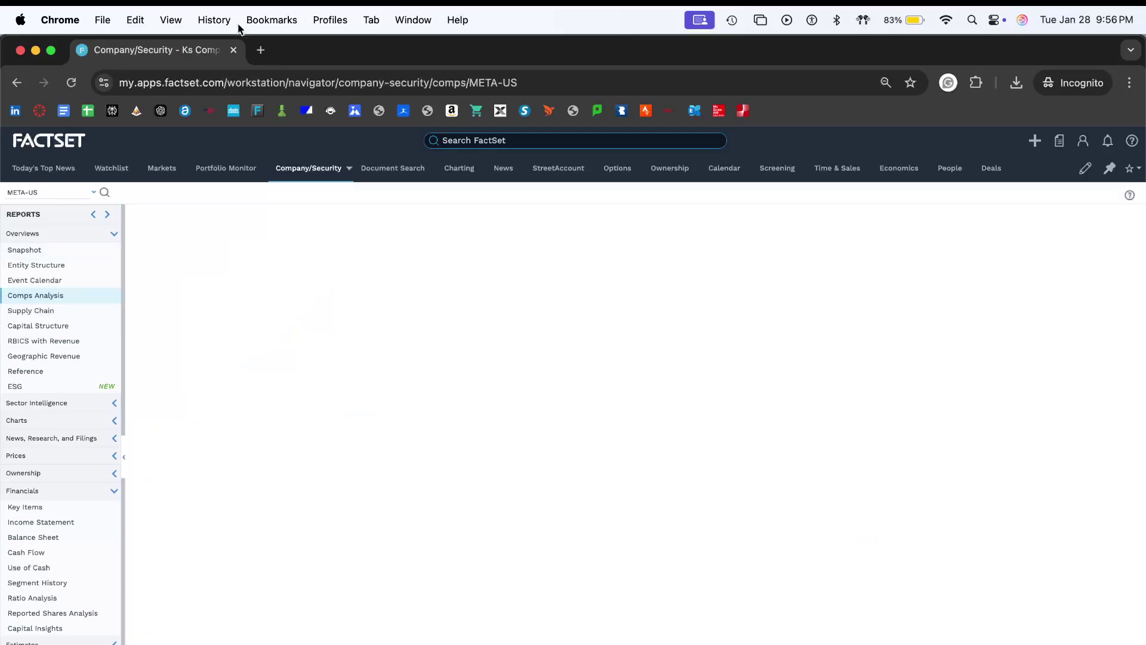
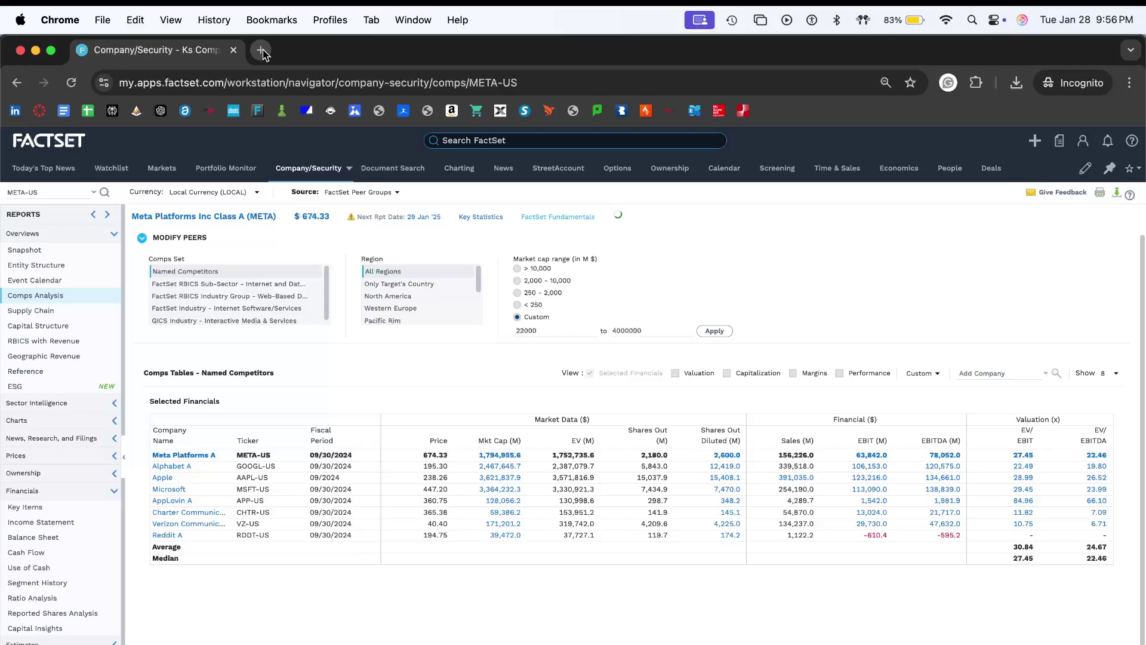
pyautogui.click(66, 505)
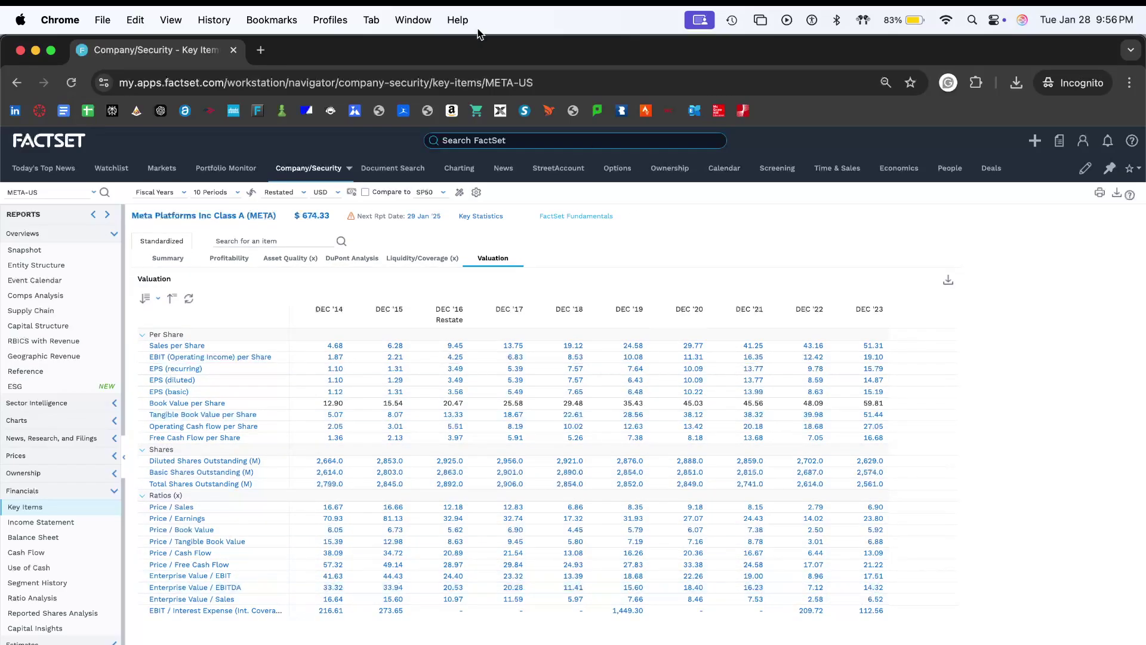
# - Search Google in a new tab for "meta equity research report" and open Barron's Meta Platforms Inc. Research & Ratings result
pyautogui.click(261, 51)
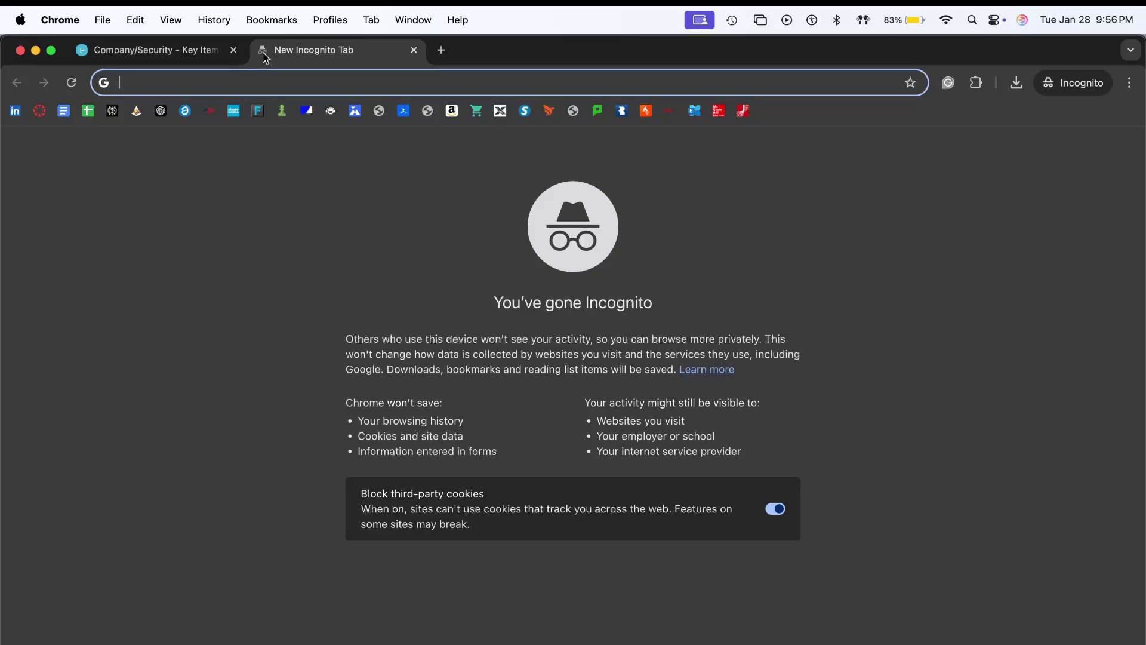
pyautogui.write('meta ')
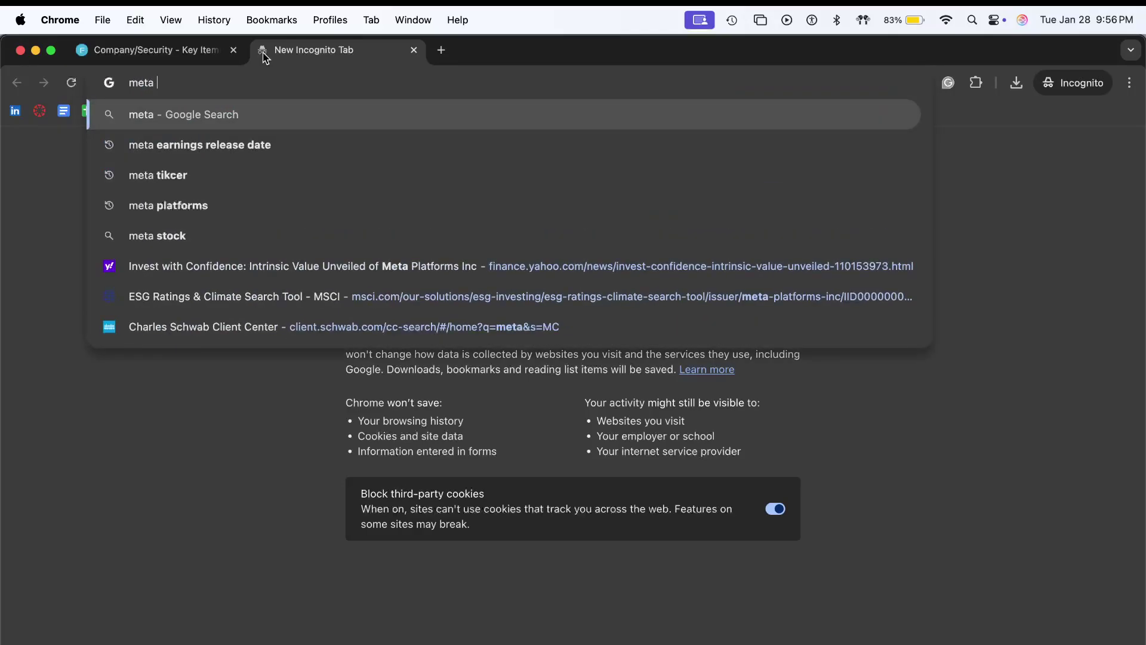
pyautogui.write('equity research report')
pyautogui.press('Return')
pyautogui.scroll(-2, 261, 308)
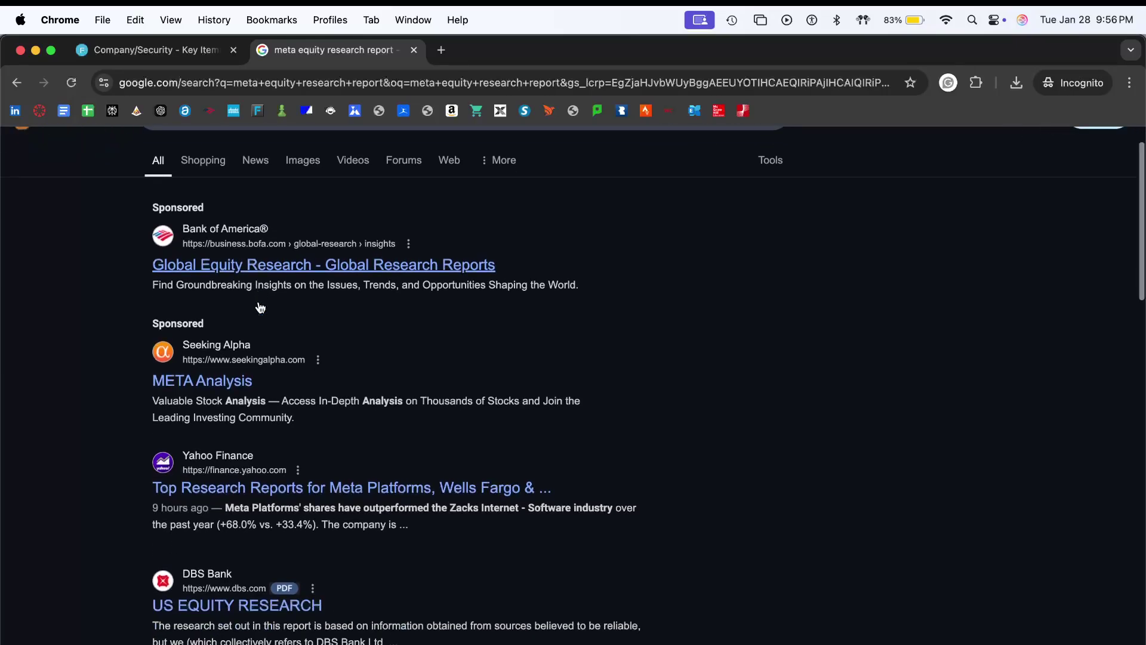
pyautogui.scroll(-2, 237, 320)
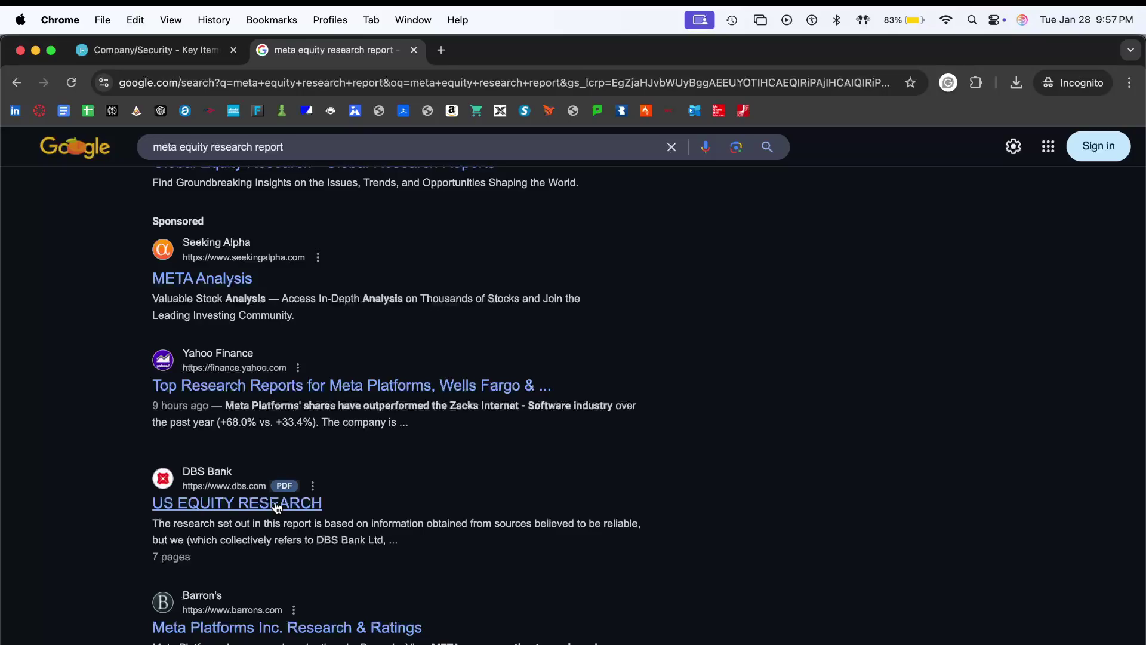
pyautogui.scroll(-3, 277, 508)
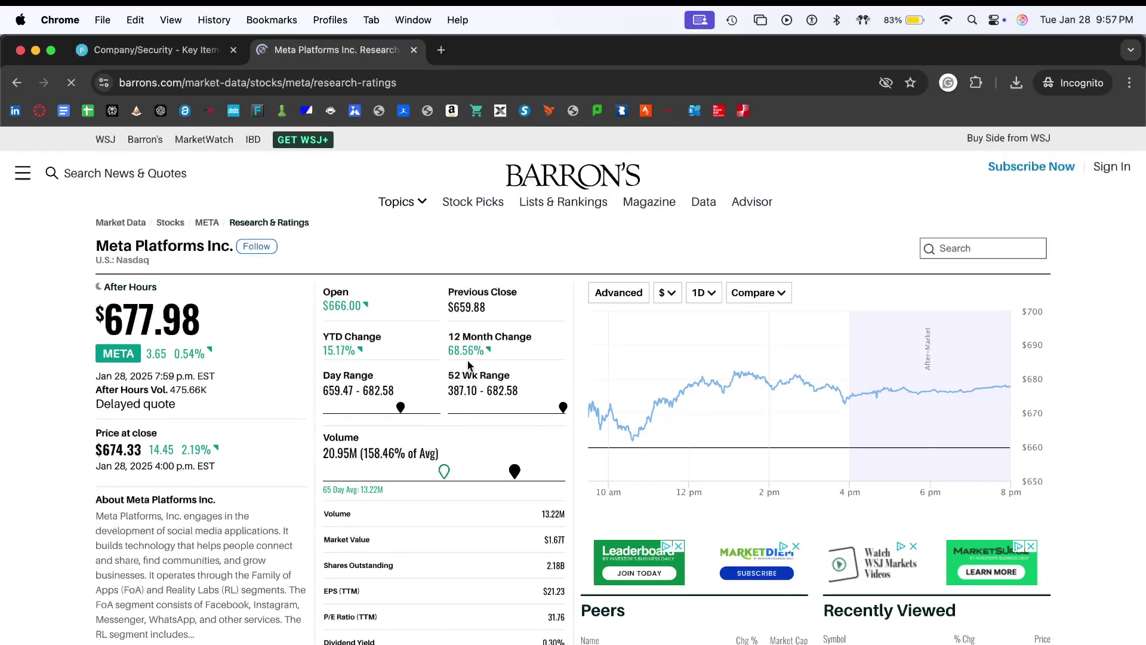
# - Look through Barron's Meta Research & Ratings page for a valuation multiple, including a text search within the page
pyautogui.scroll(-5, 441, 429)
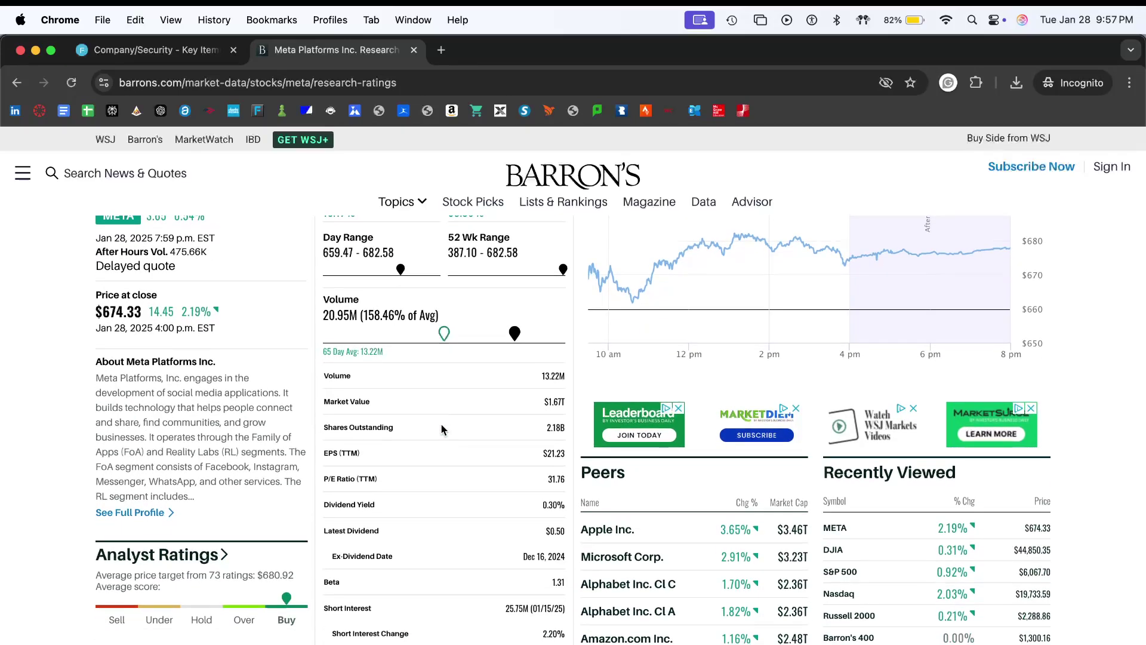
pyautogui.press('super+f')
pyautogui.write('ev')
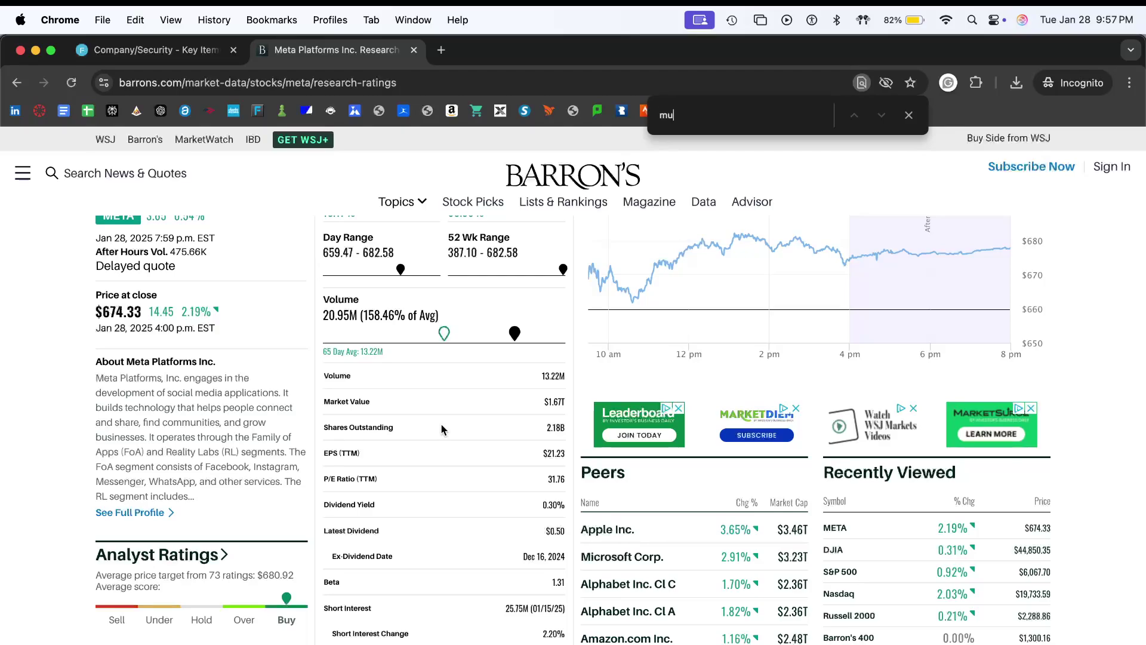
pyautogui.press('Escape')
pyautogui.scroll(-15, 441, 429)
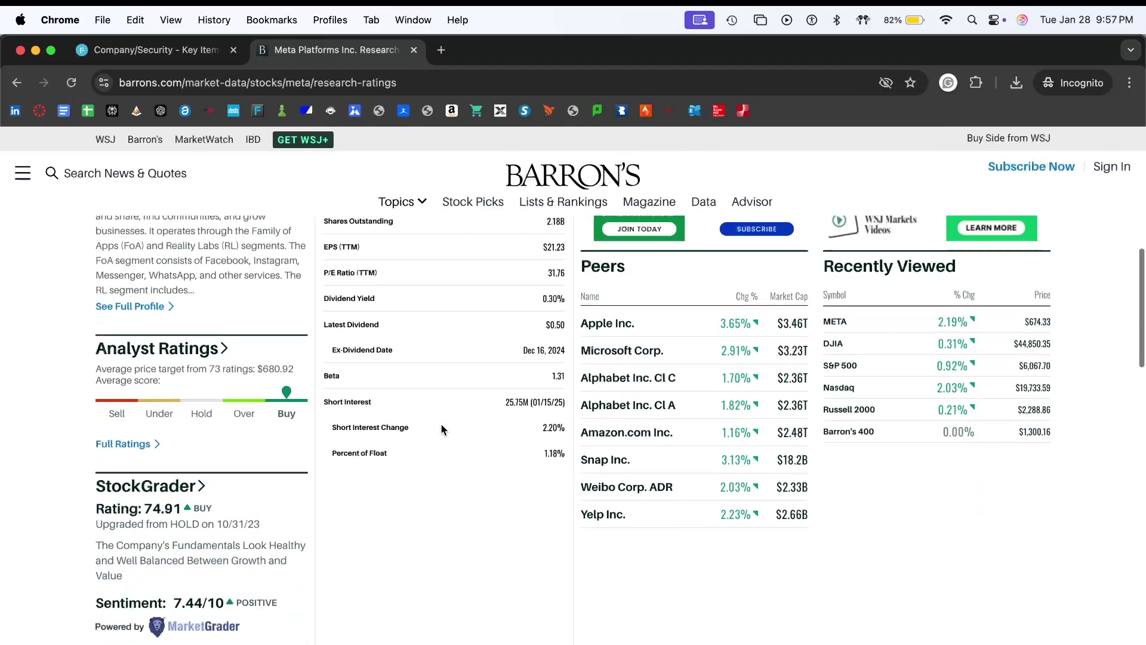
pyautogui.scroll(-5, 440, 490)
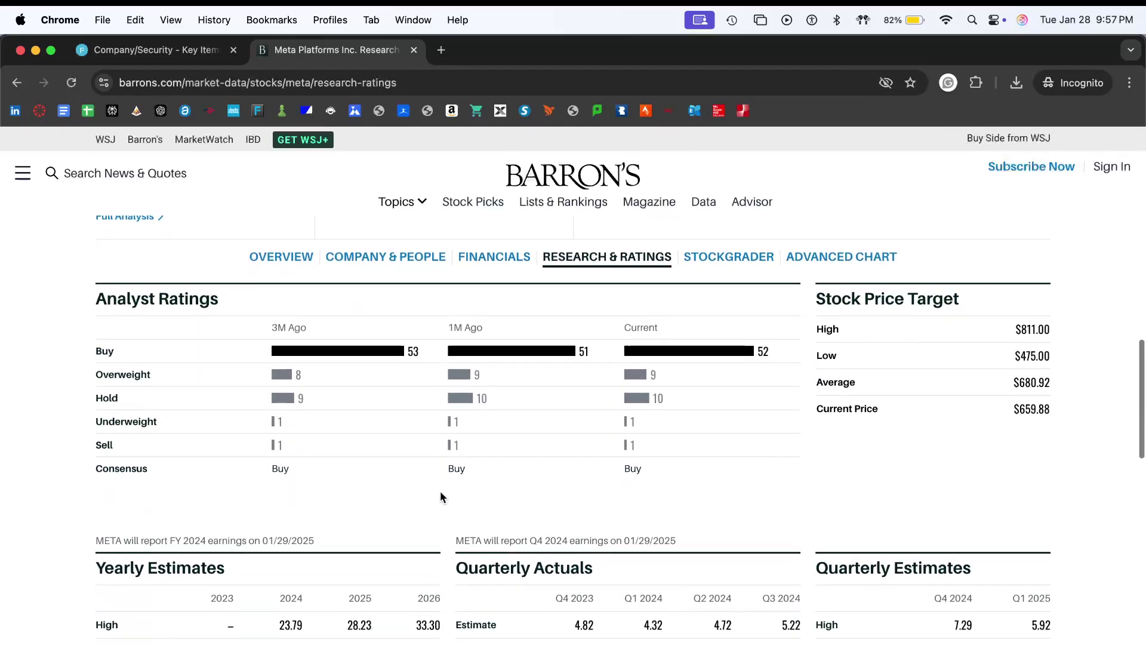
pyautogui.scroll(5, 441, 496)
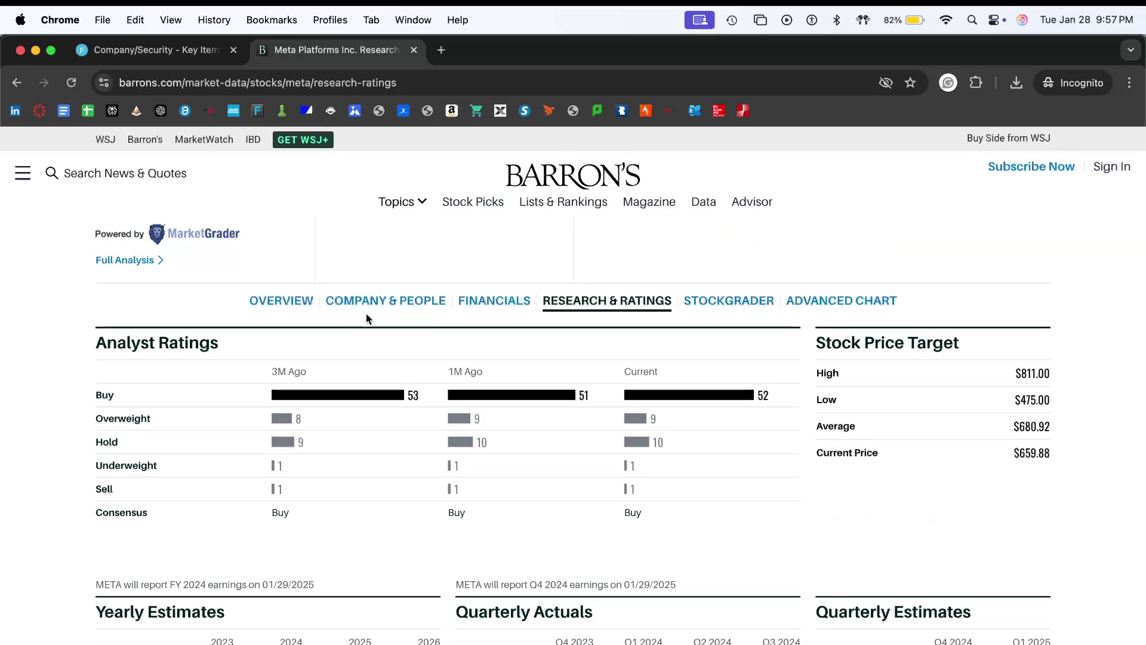
# - Check Barron's Financials page for Meta, then return to Research & Ratings and examine its key data, peers and earnings estimates
pyautogui.click(493, 301)
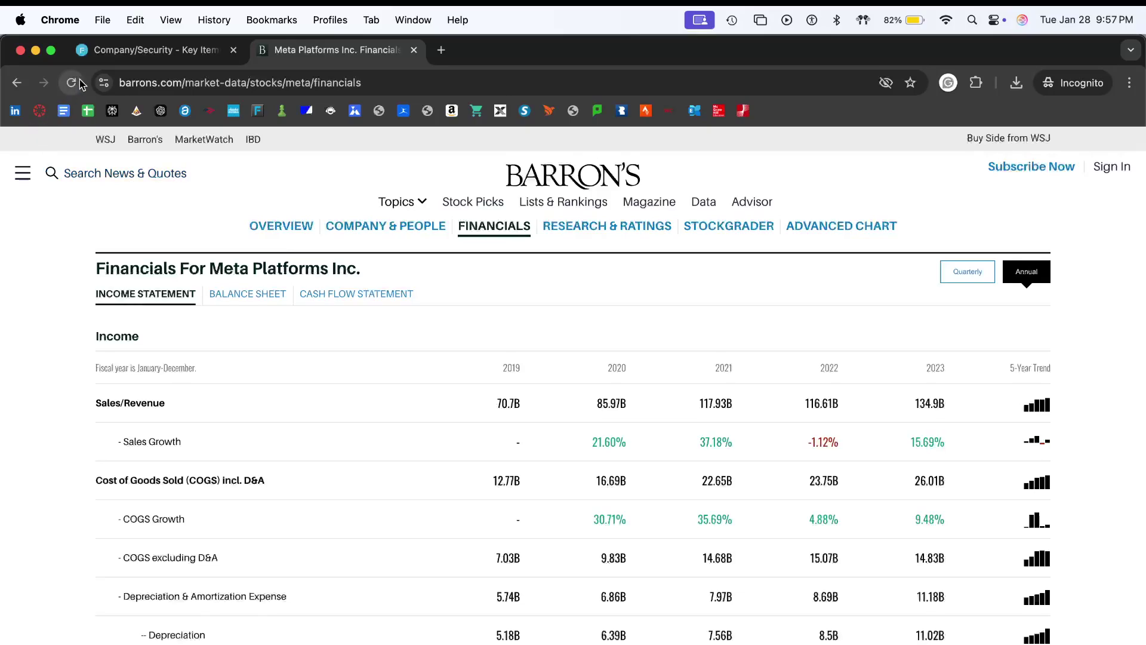
pyautogui.click(17, 82)
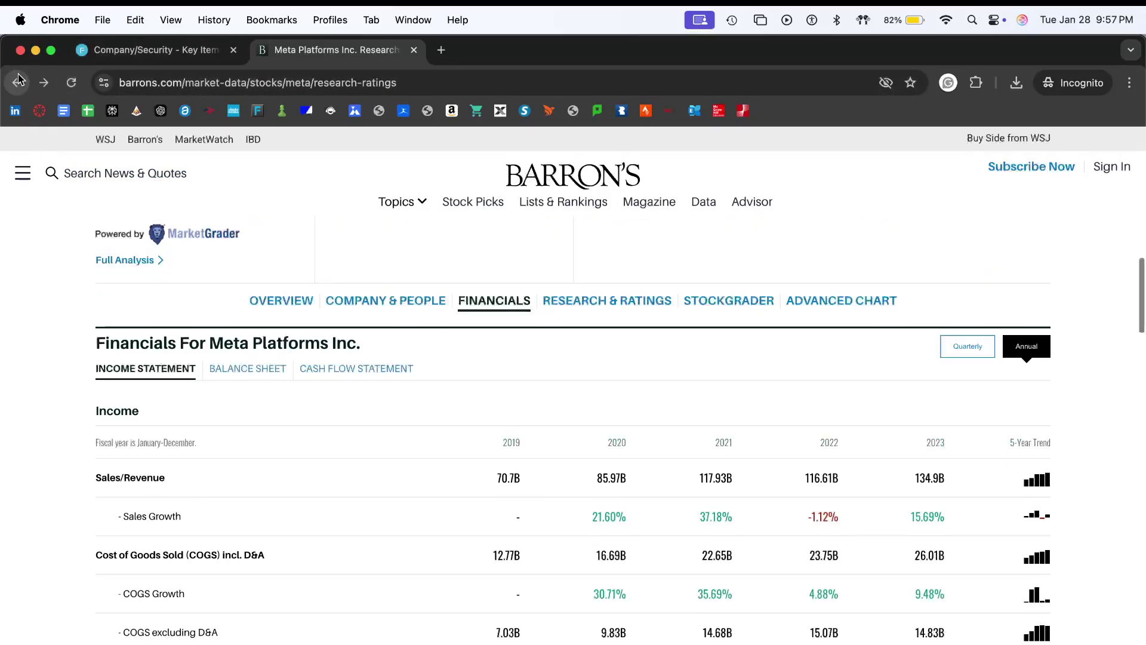
pyautogui.scroll(-10, 313, 300)
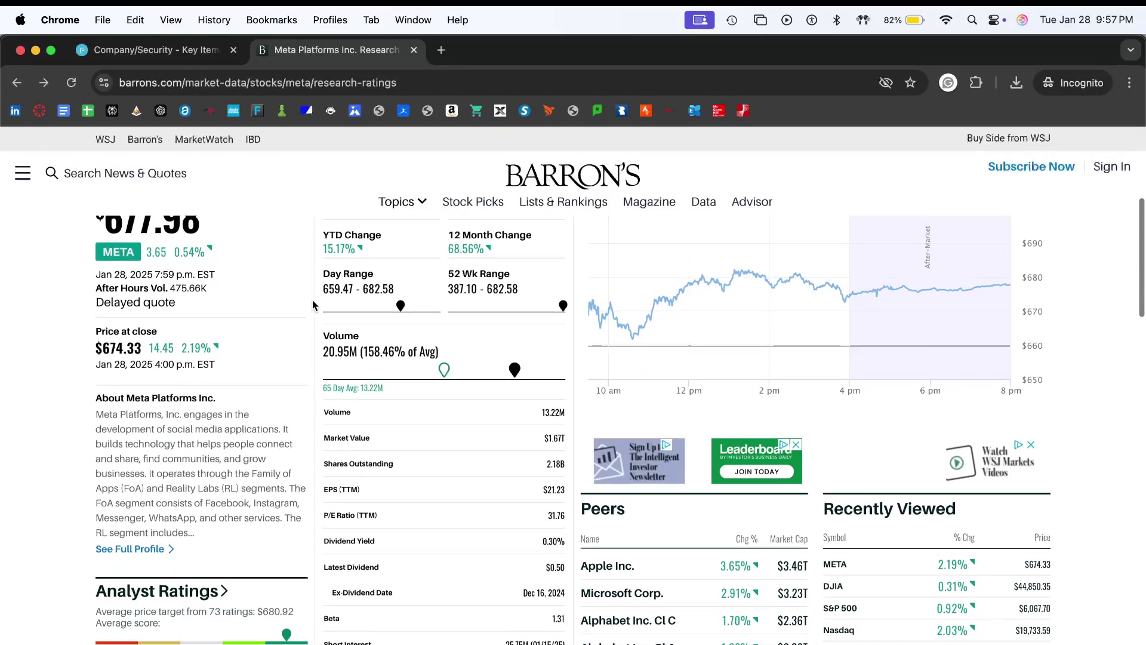
pyautogui.scroll(-15, 312, 304)
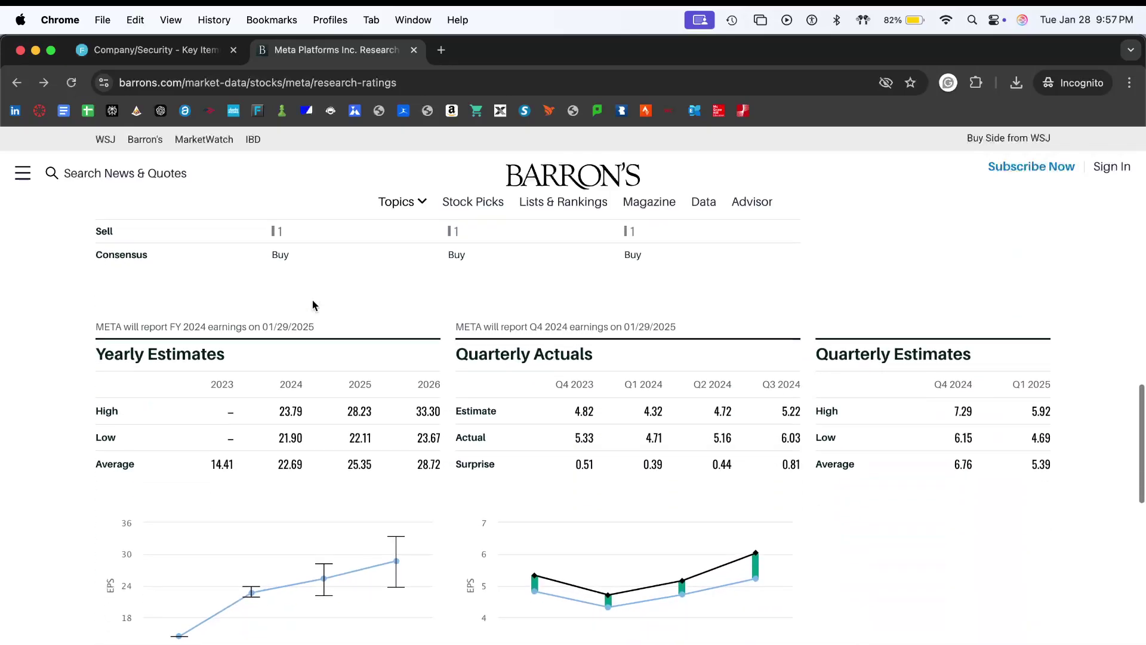
pyautogui.scroll(-8, 313, 305)
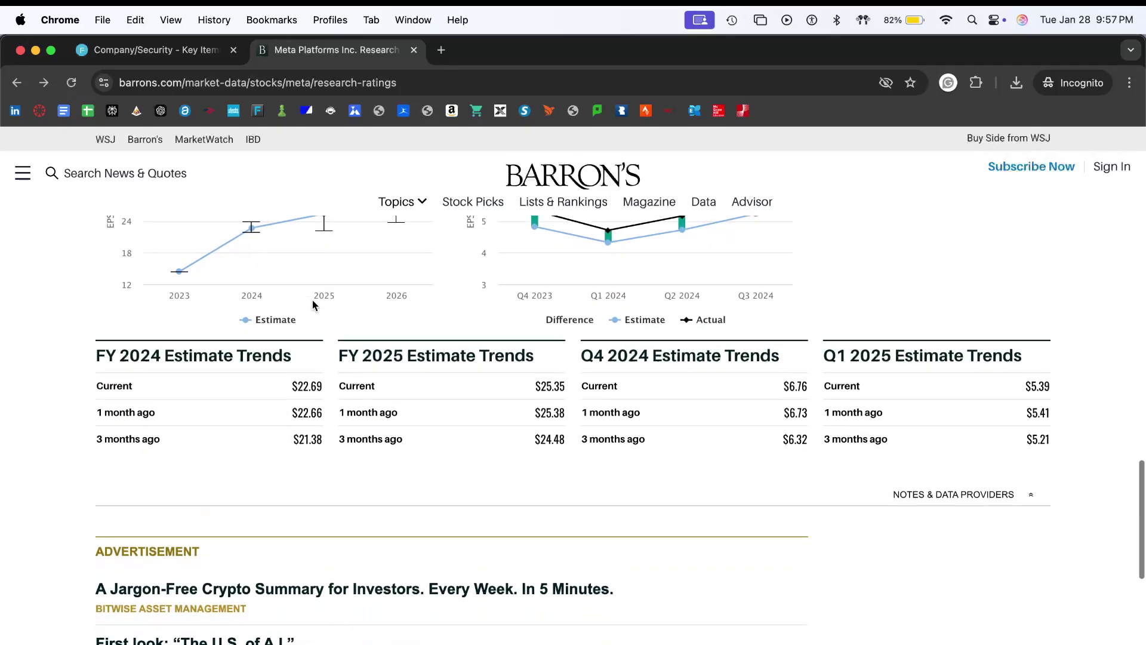
pyautogui.scroll(6, 313, 305)
pyautogui.scroll(12, 313, 302)
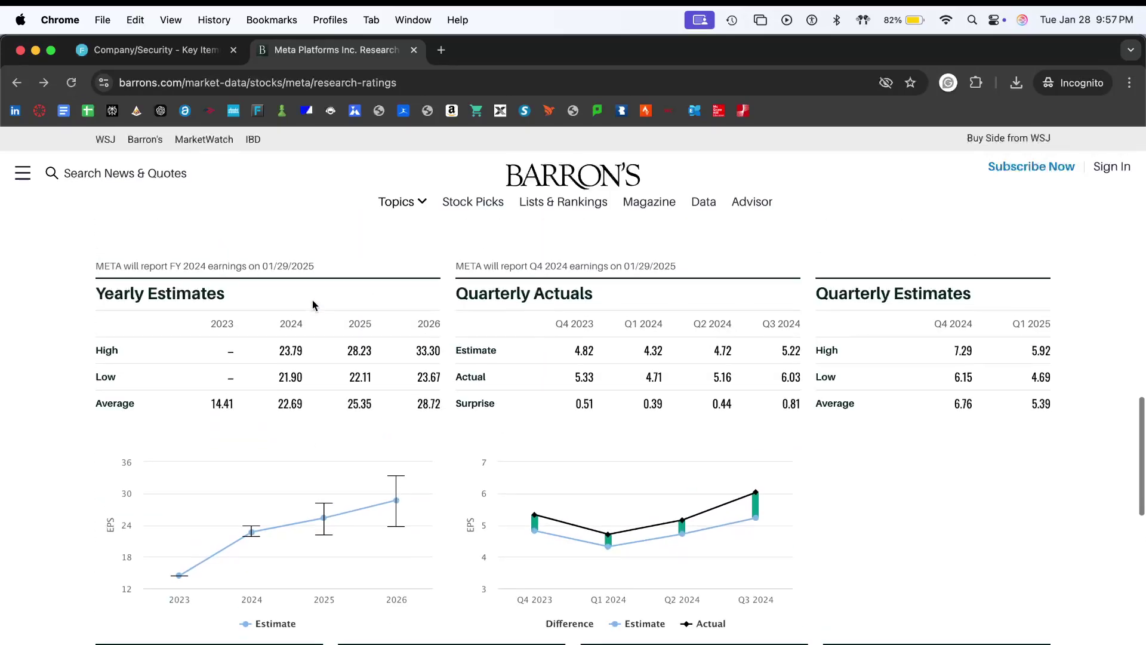
pyautogui.scroll(3, 312, 305)
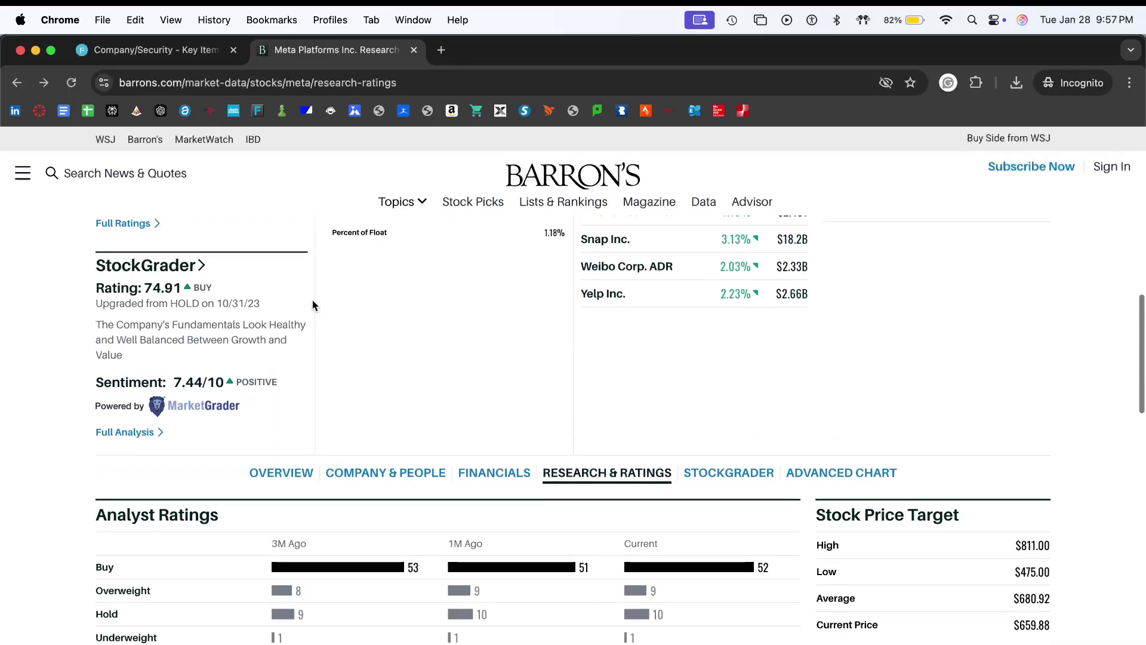
pyautogui.scroll(5, 313, 304)
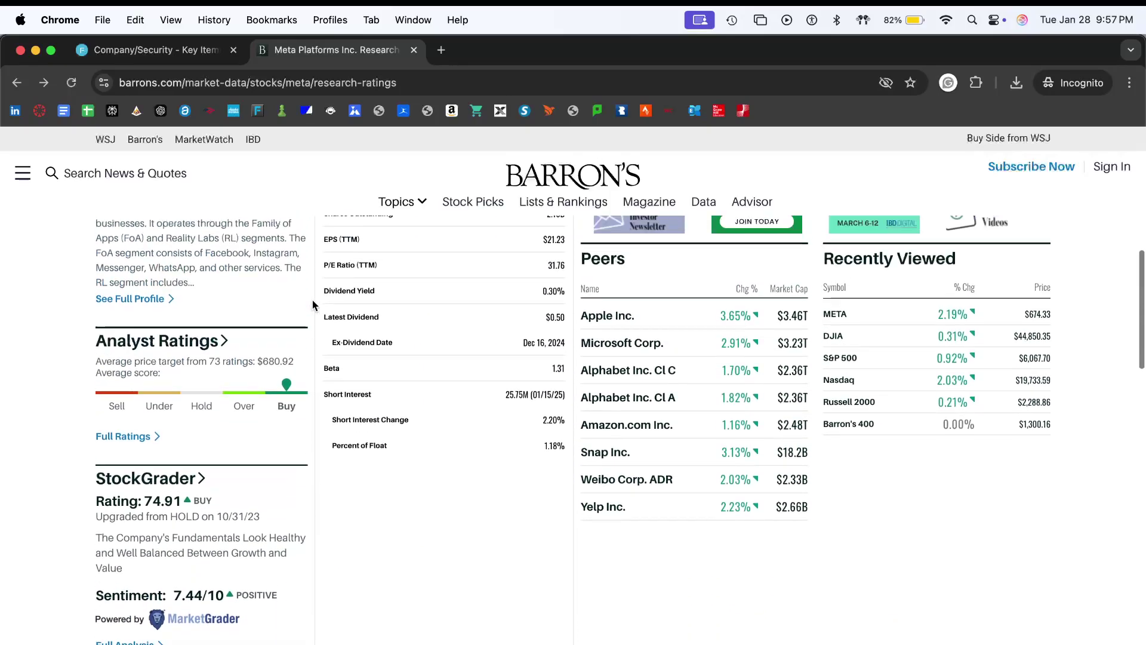
pyautogui.scroll(1, 312, 304)
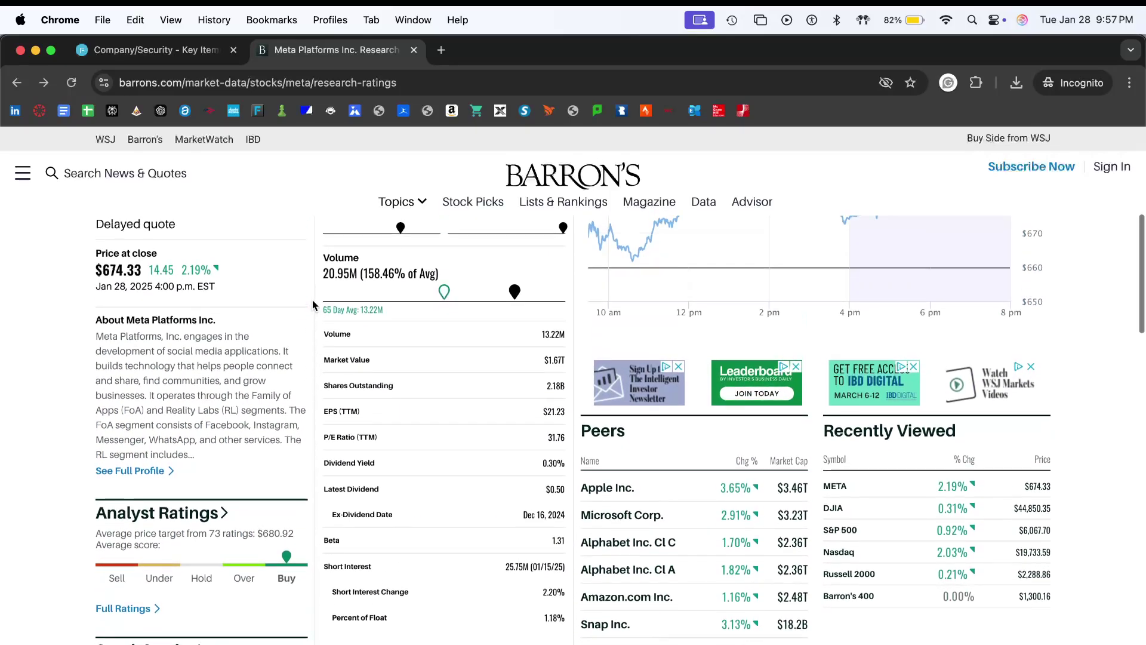
pyautogui.scroll(2, 195, 426)
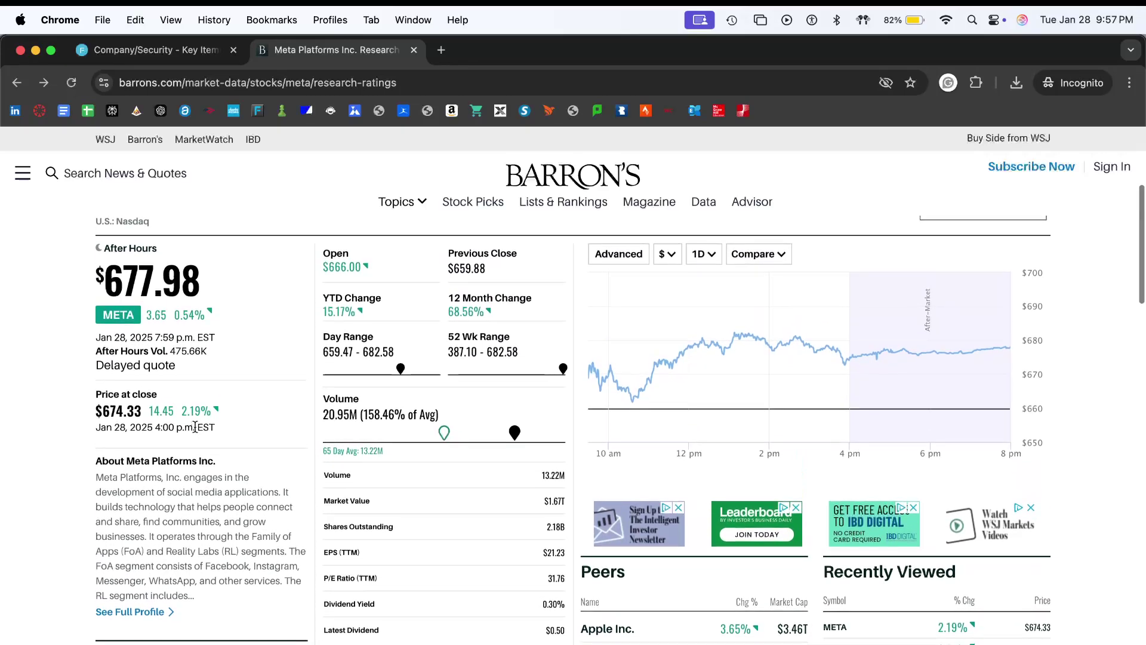
pyautogui.scroll(-7, 633, 422)
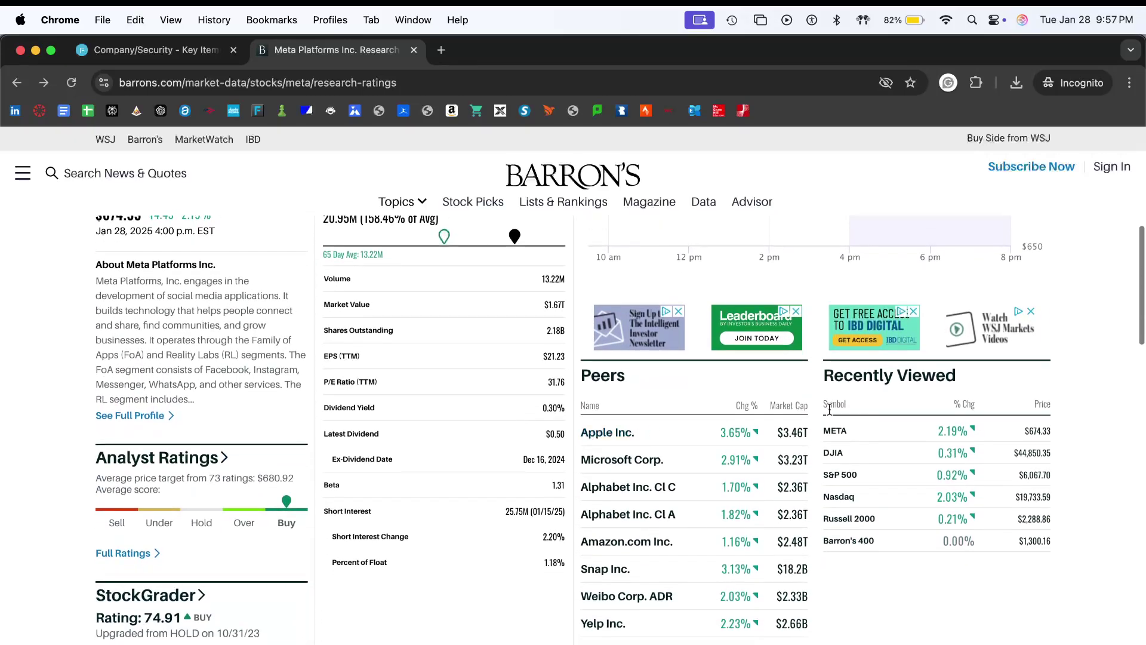
pyautogui.scroll(-10, 896, 466)
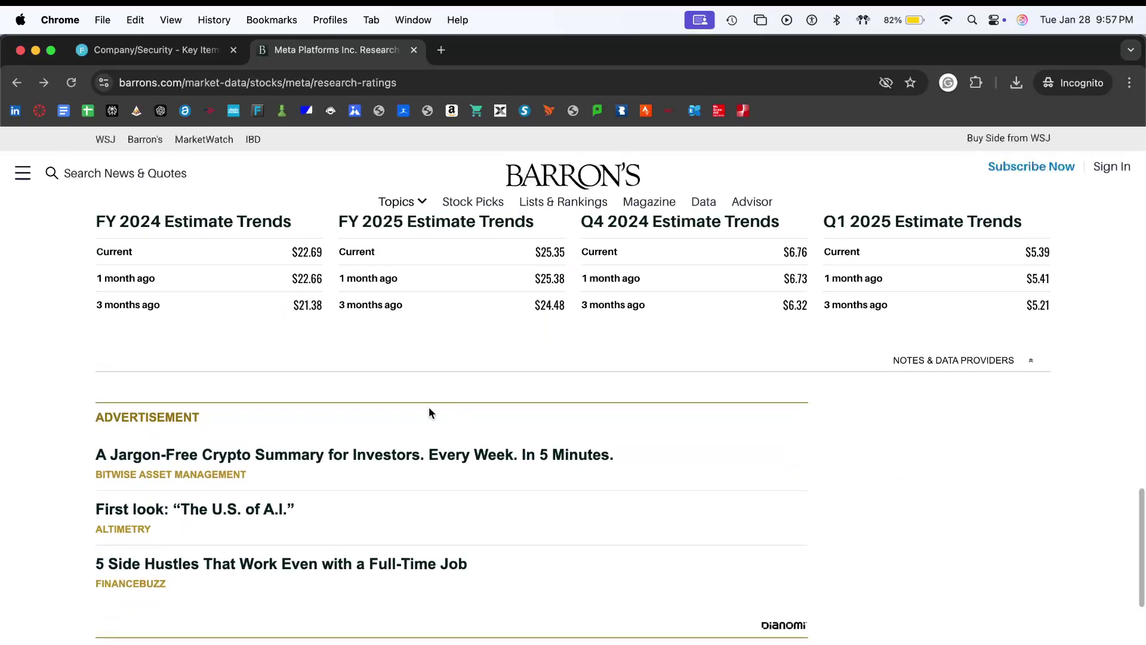
pyautogui.scroll(20, 427, 409)
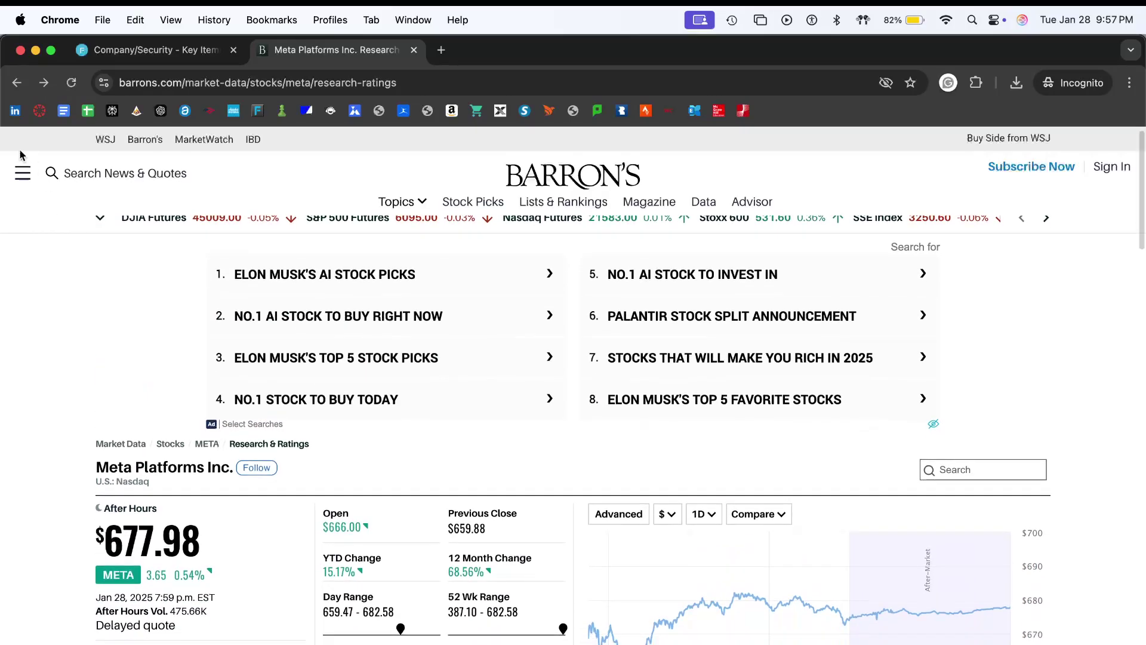
# - Return to the Google results and open the DBS Bank US Equity Research PDF on Meta Platforms
pyautogui.click(16, 82)
pyautogui.click(269, 379)
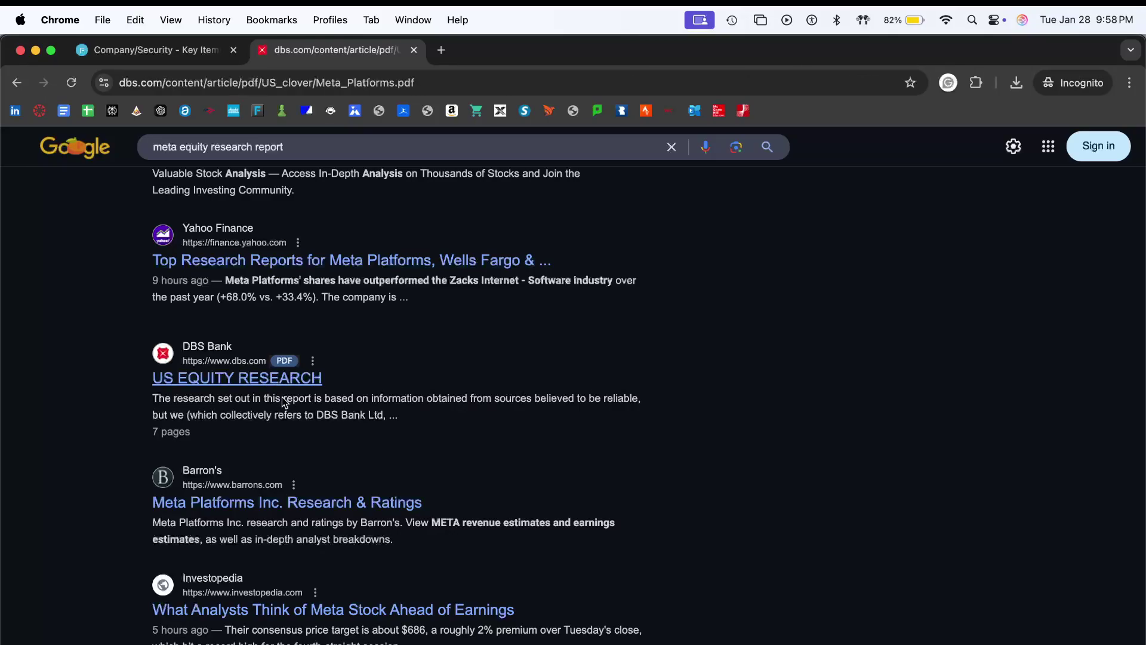
pyautogui.scroll(-2, 465, 375)
pyautogui.scroll(2, 487, 368)
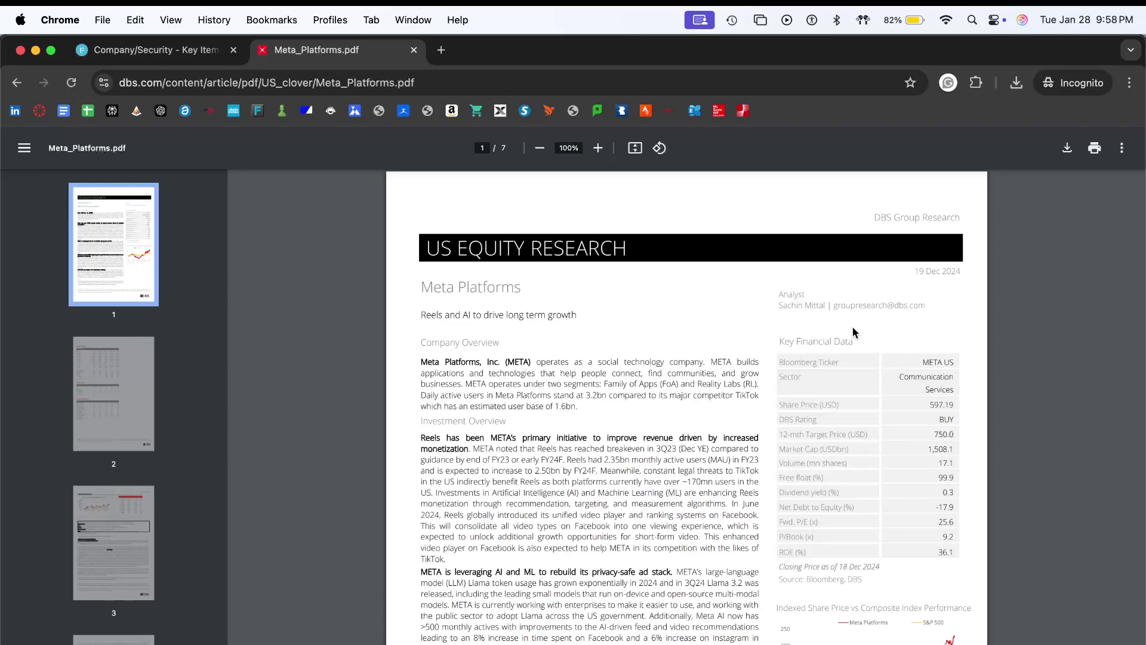
pyautogui.scroll(-1, 852, 327)
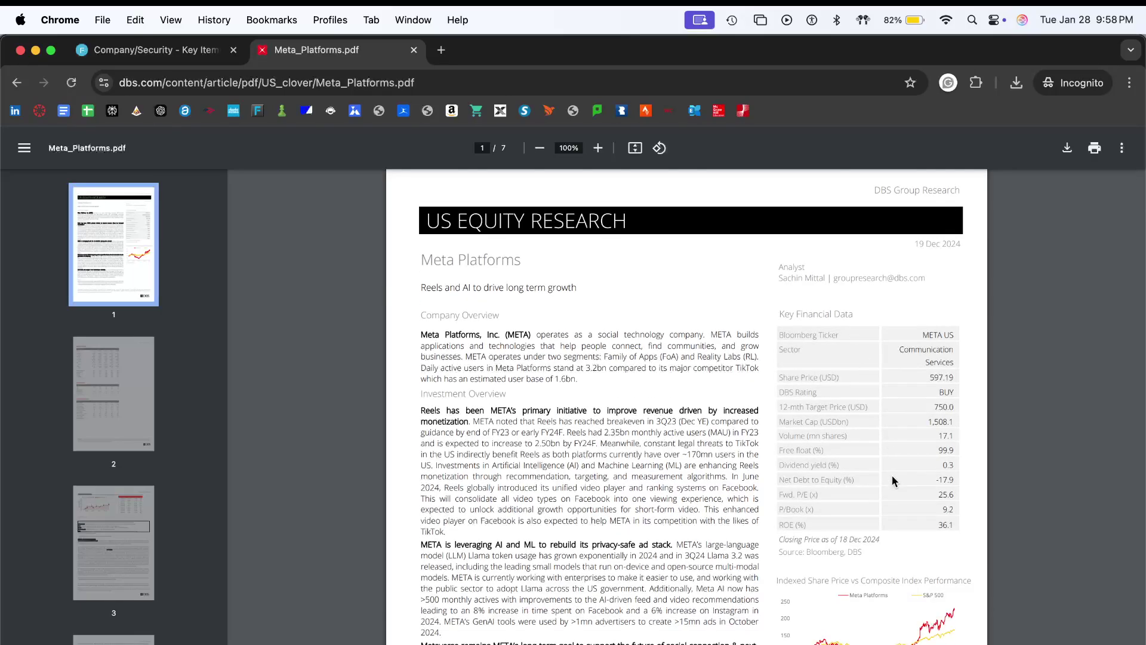
# - Search the DBS report for "ev/ebi" and examine the EV/EBITDA row in its Valuation Metrics table
pyautogui.press('super+f')
pyautogui.write('ev')
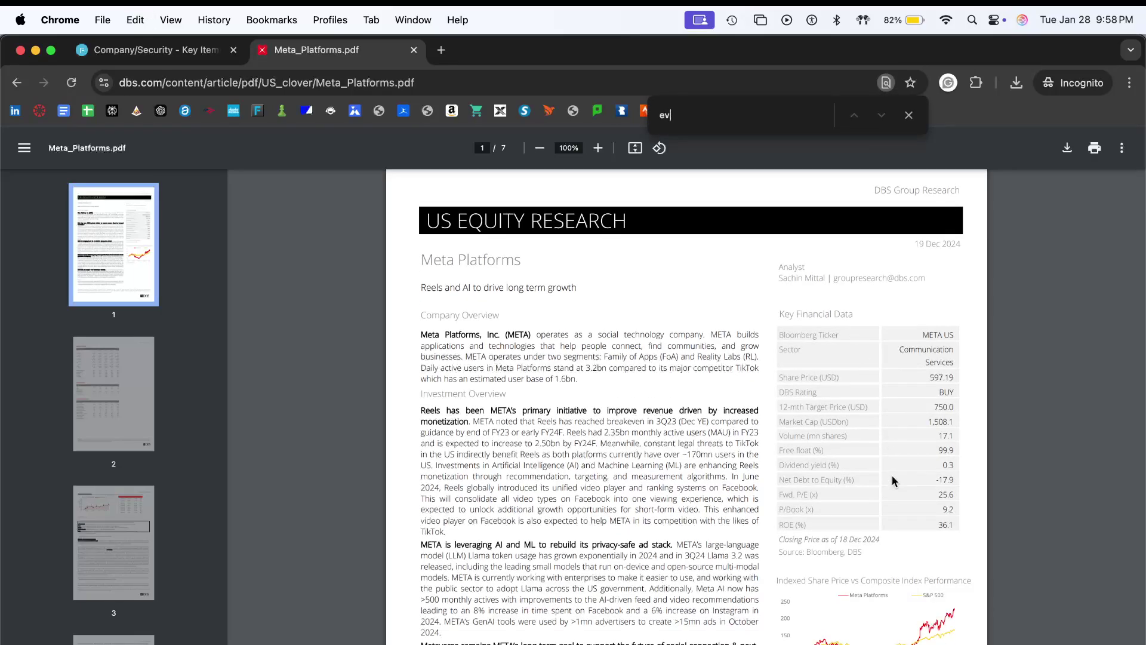
pyautogui.write('/ebi')
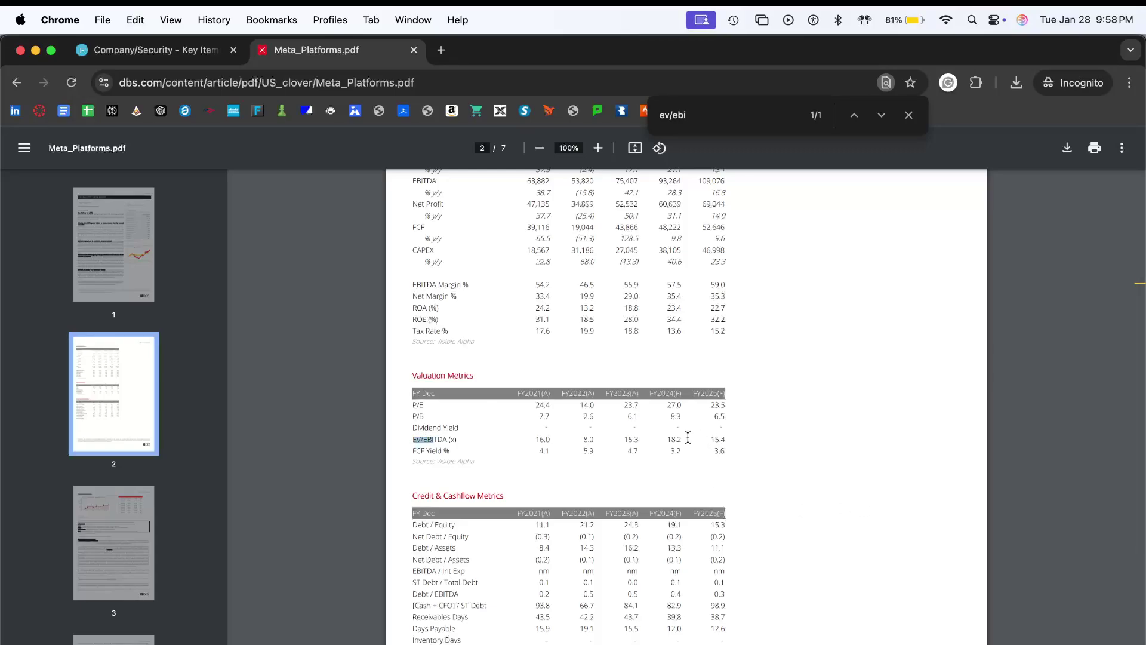
pyautogui.moveTo(679, 439)
pyautogui.mouseDown()
pyautogui.moveTo(752, 440)
pyautogui.moveTo(694, 448)
pyautogui.mouseUp()
pyautogui.click(660, 472)
pyautogui.scroll(1, 661, 471)
pyautogui.click(757, 127)
pyautogui.press('Escape')
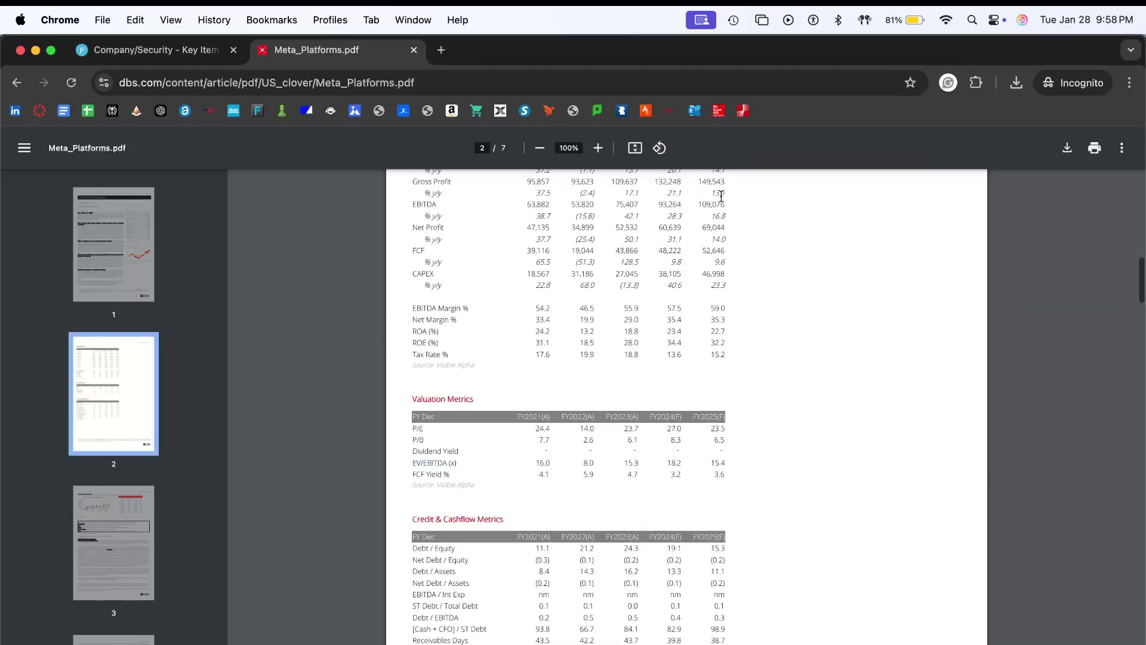
pyautogui.press('Home')
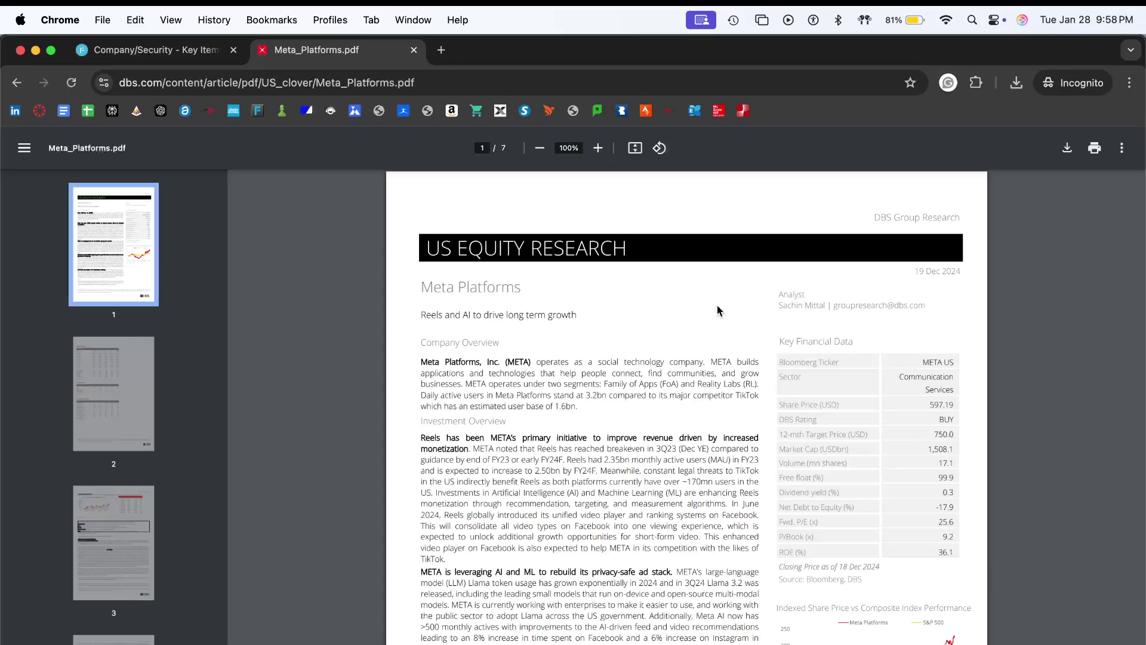
# - Go back to the Google results for other research sources, then return to Meta's FactSet Key Items valuation table
pyautogui.click(17, 82)
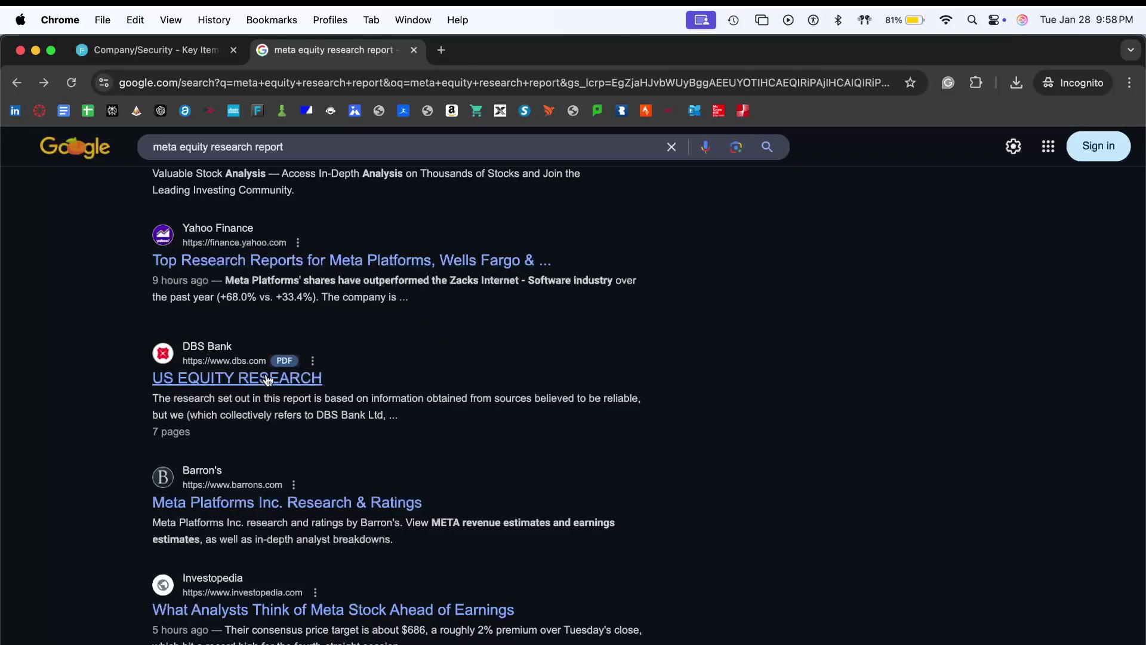
pyautogui.scroll(-5, 269, 382)
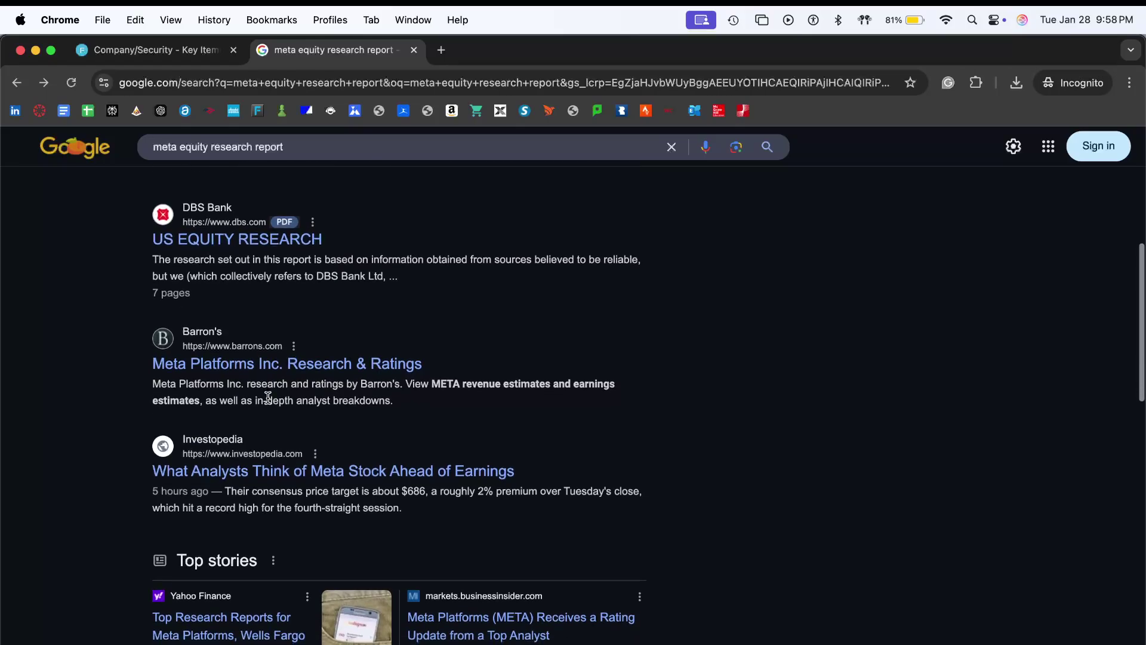
pyautogui.scroll(5, 268, 398)
pyautogui.click(171, 51)
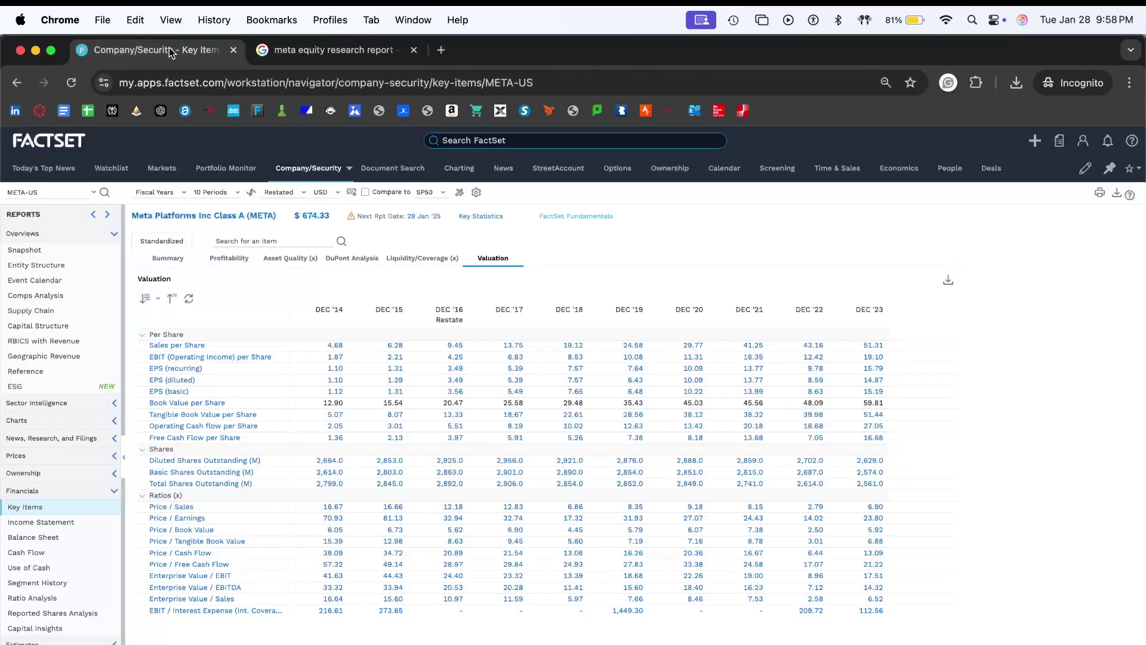
# - Switch to Excel and set the Industry EV/EBITDA Multiple in cell J22 to 19
pyautogui.press('super+Tab')
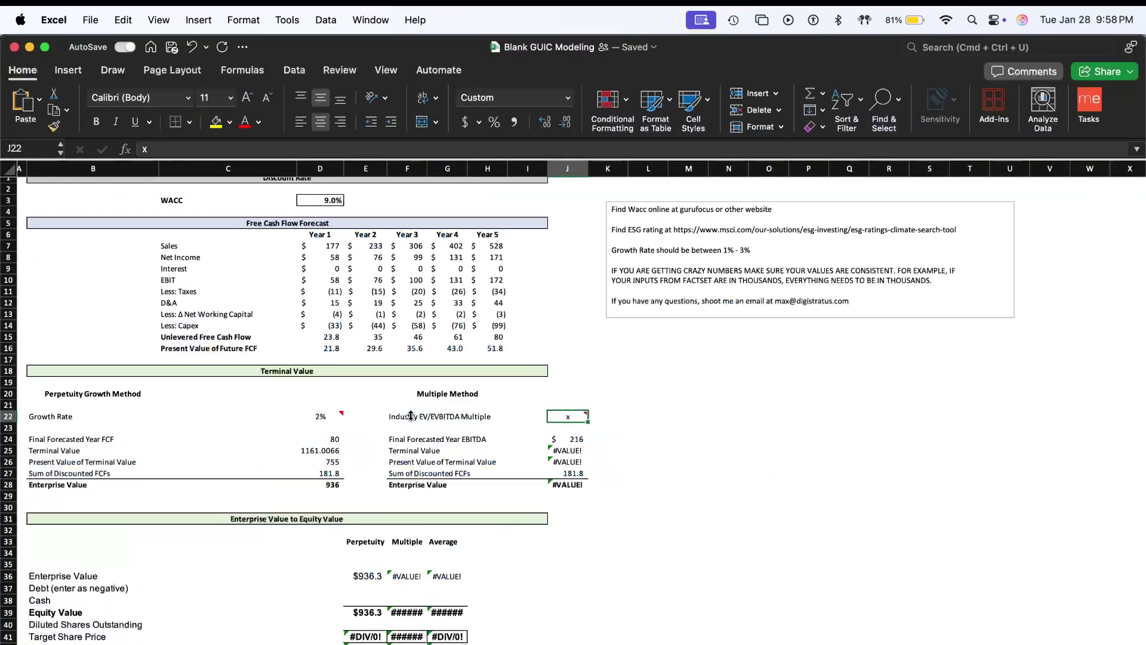
pyautogui.write('19')
pyautogui.press('Return')
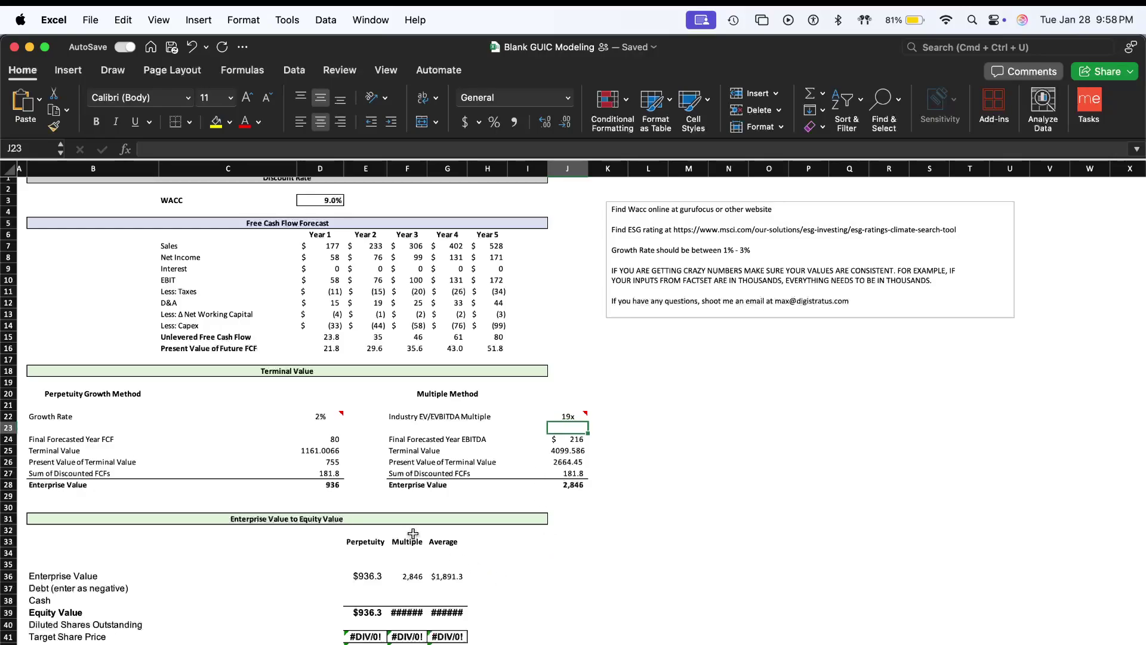
# - Try auto-fitting the width of column F to its equity value and undo the change
pyautogui.scroll(-4, 398, 527)
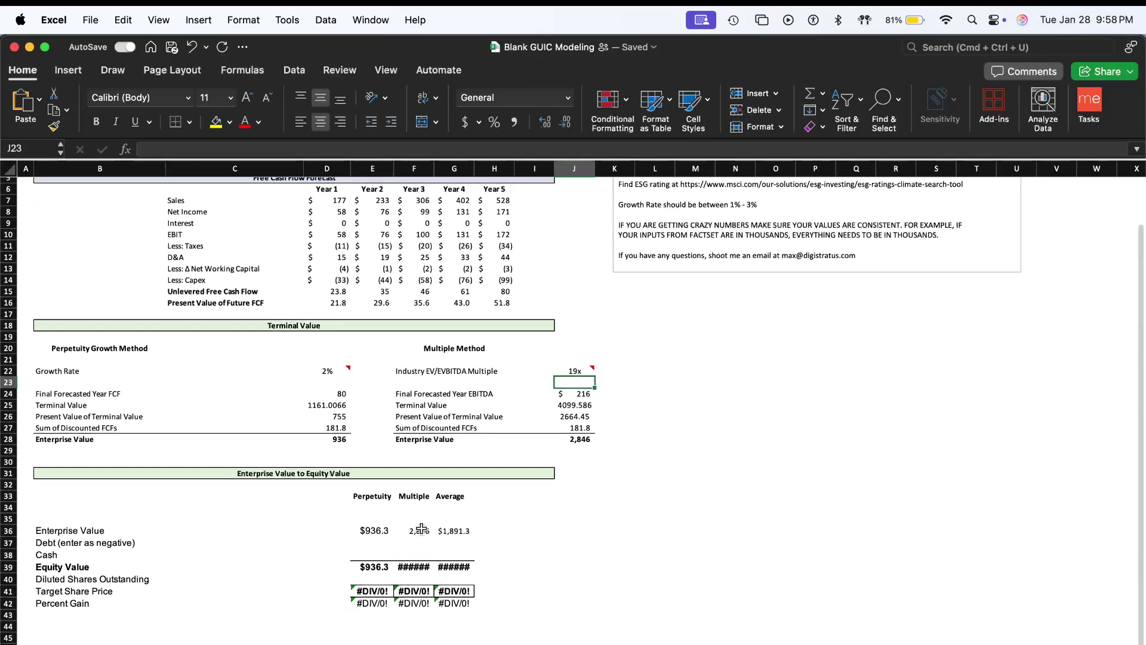
pyautogui.click(421, 529)
pyautogui.click(389, 543)
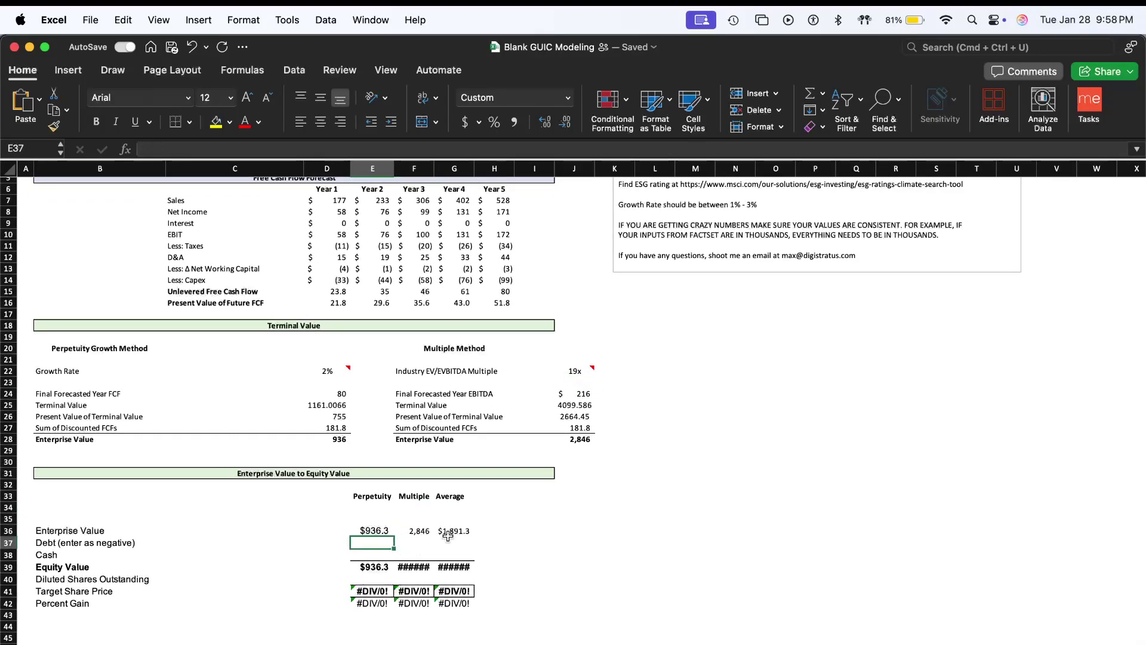
pyautogui.doubleClick(435, 169)
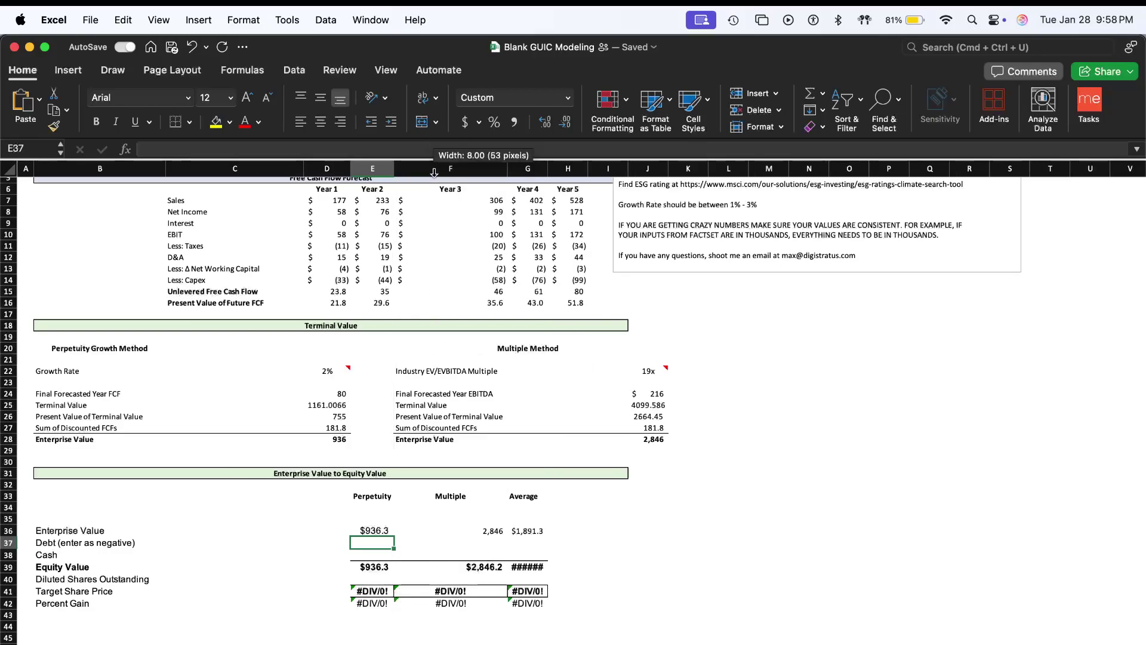
pyautogui.press('super+z')
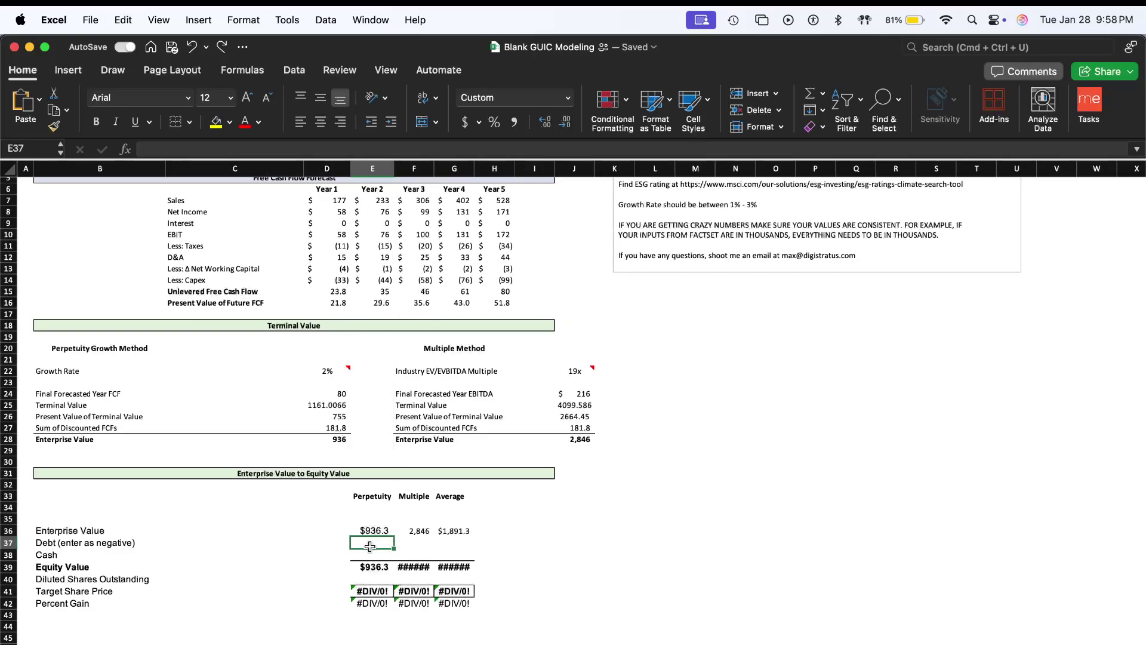
# - Enter the Perpetuity debt in E37 as the negative sum of 2023 short-term debt (L19) and long-term debt (L25) from the 'BS Ex (M)' sheet
pyautogui.write('=-(')
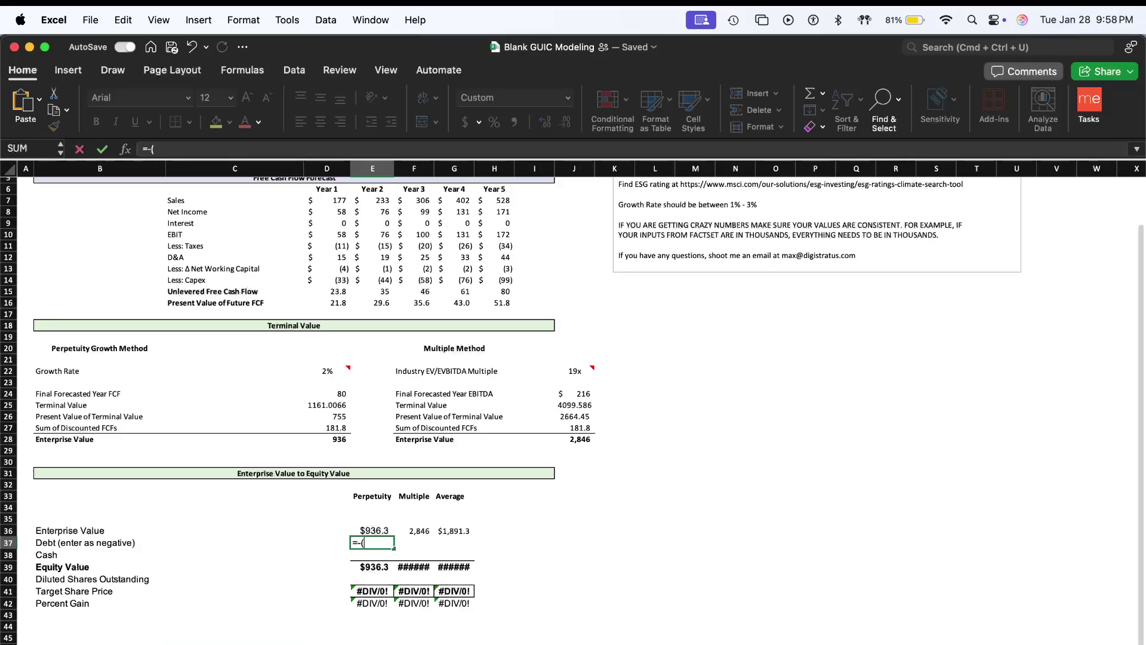
pyautogui.click(242, 643)
pyautogui.scroll(13, 394, 467)
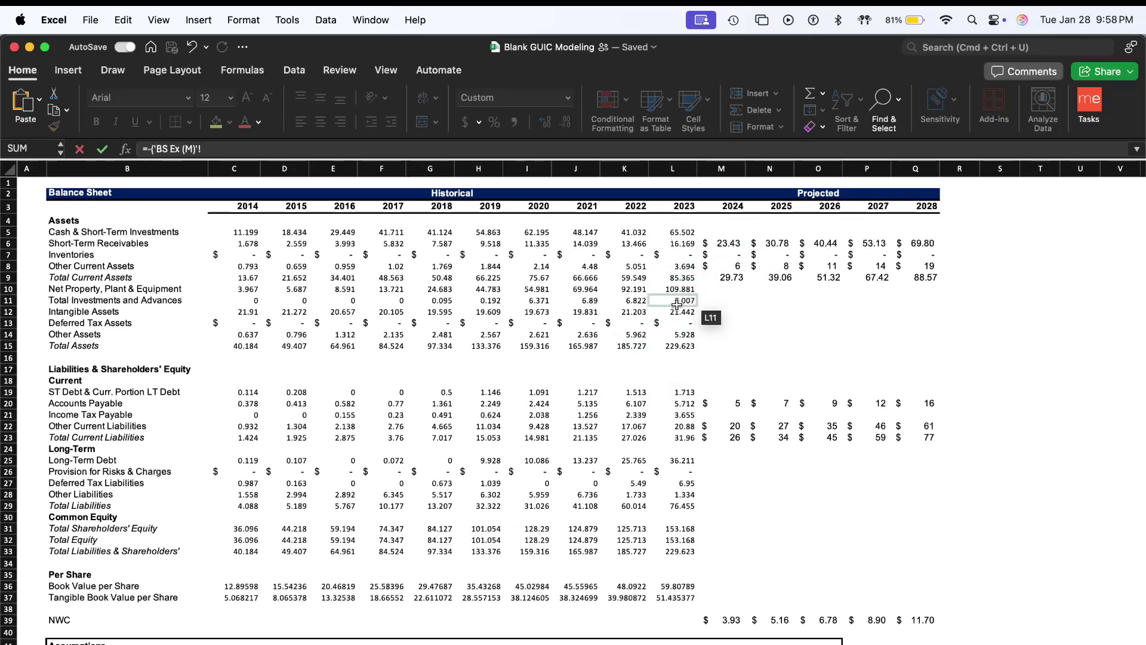
pyautogui.click(677, 392)
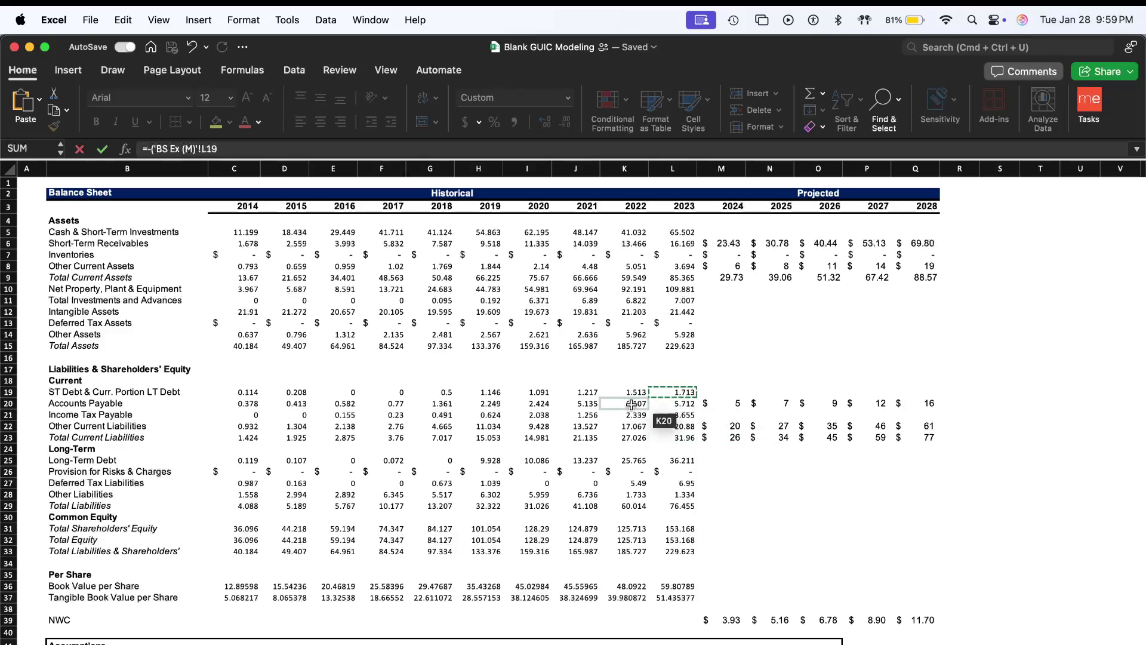
pyautogui.write("+'BS Ex (M)'!L25")
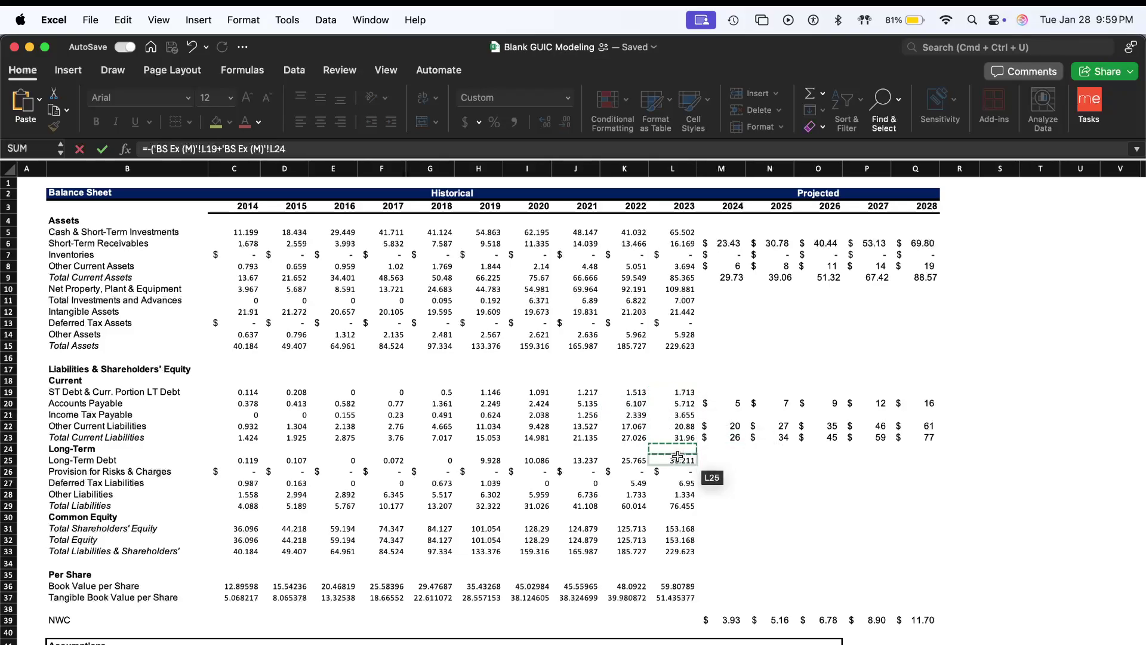
pyautogui.click(678, 460)
pyautogui.press('Return')
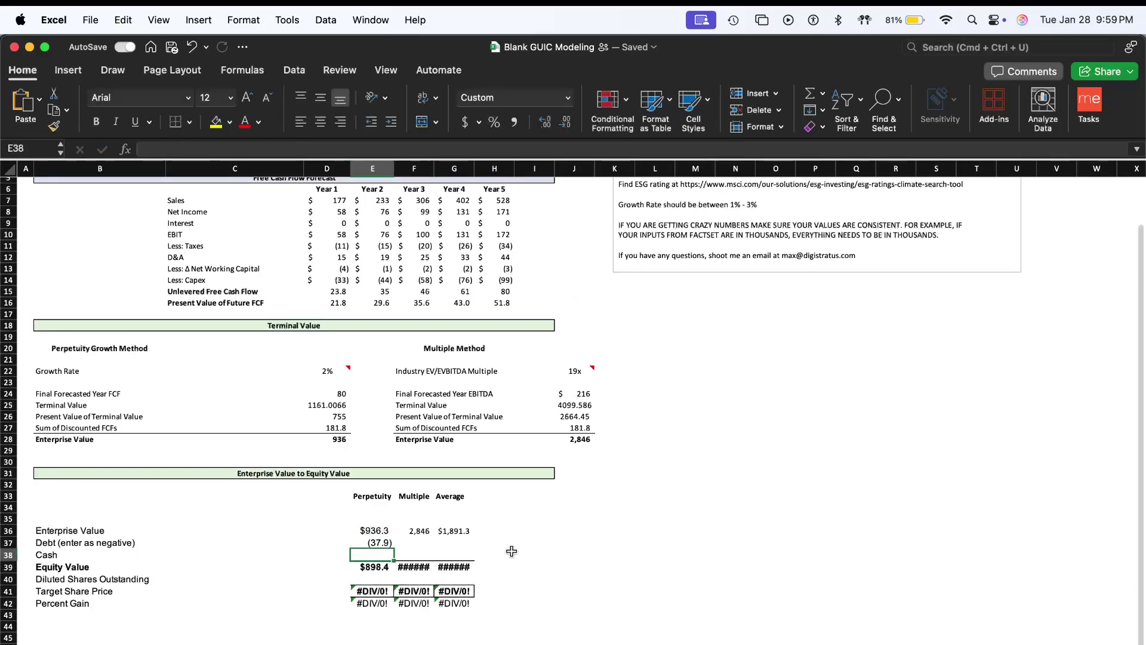
# - Link the Multiple debt cell F37 to E37 and fill the formula into the Average column's G37
pyautogui.click(404, 544)
pyautogui.write('=')
pyautogui.press('Return')
pyautogui.click(405, 542)
pyautogui.write('=')
pyautogui.press('Left')
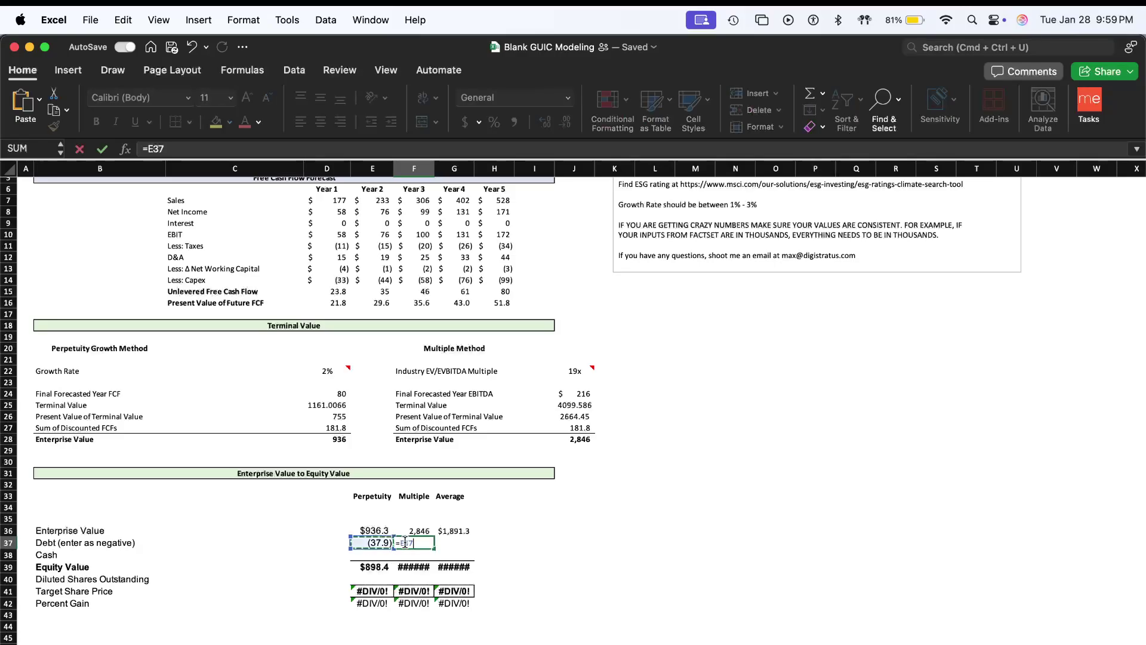
pyautogui.press('Return')
pyautogui.press('Up')
pyautogui.press('Right')
pyautogui.hotkey('ctrl', 'r')
pyautogui.press('Down')
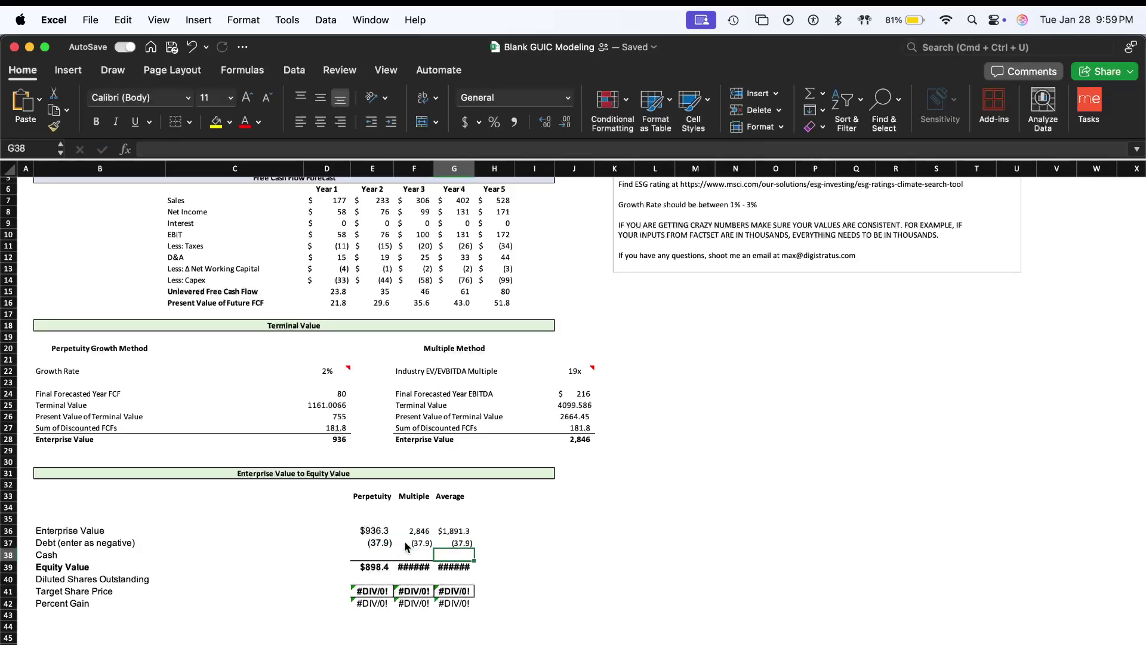
# - Link the Perpetuity cash cell E38 to the 2023 Cash & Short-Term Investments value on the balance sheet
pyautogui.press('Left')
pyautogui.press('Left')
pyautogui.press('super+z')
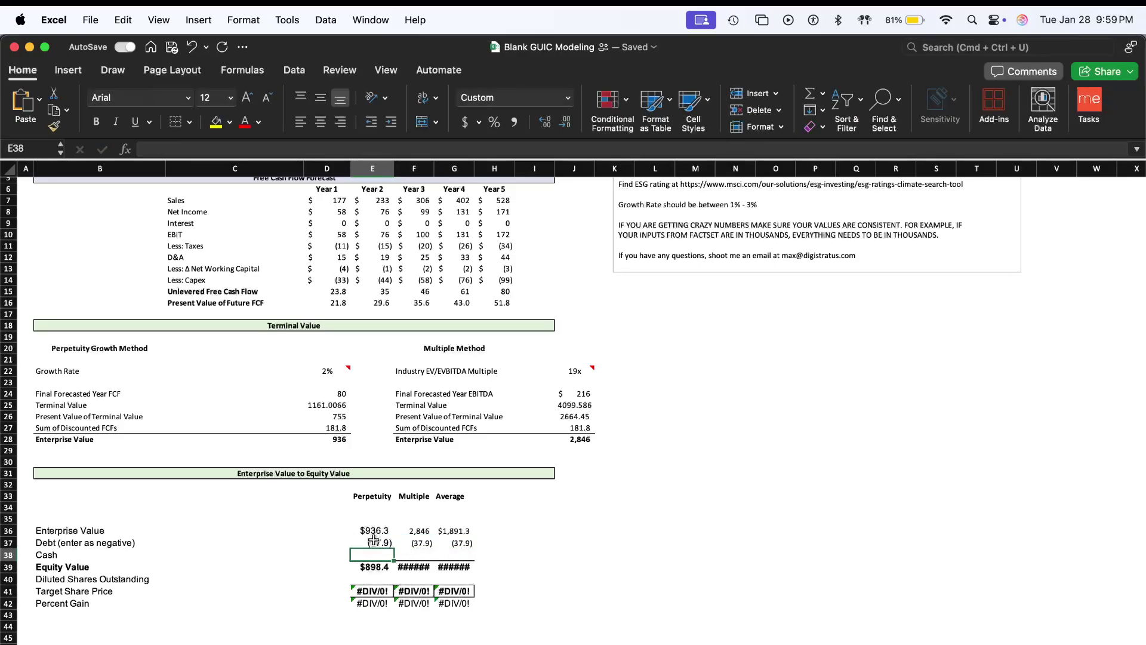
pyautogui.write('=')
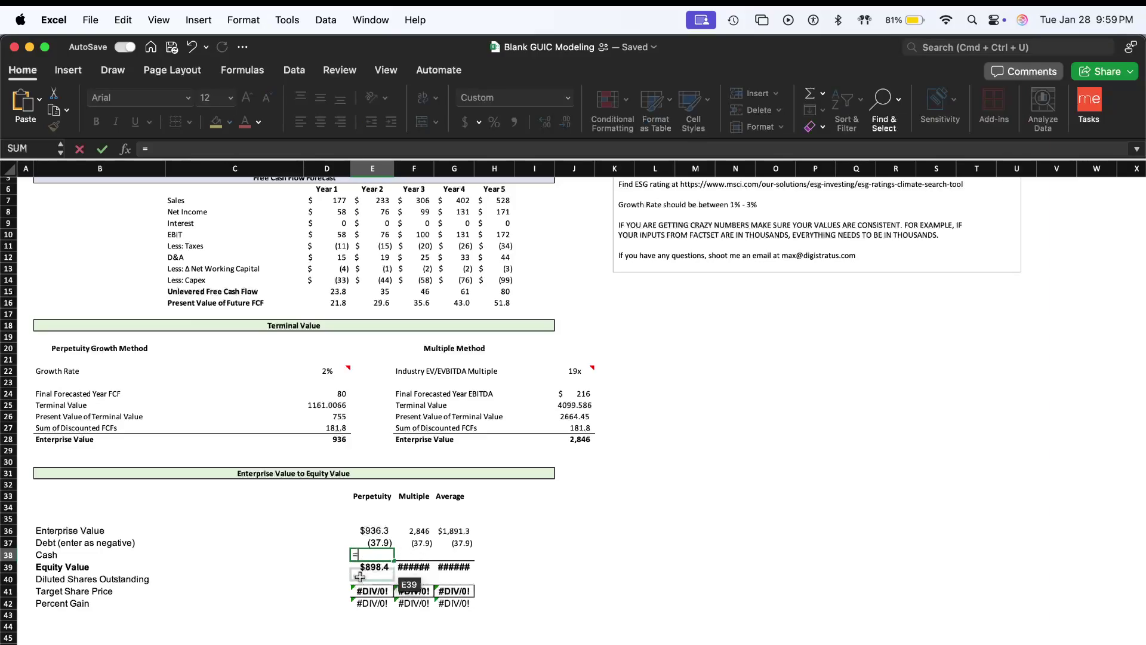
pyautogui.hotkey('ctrl', 'pagedown')
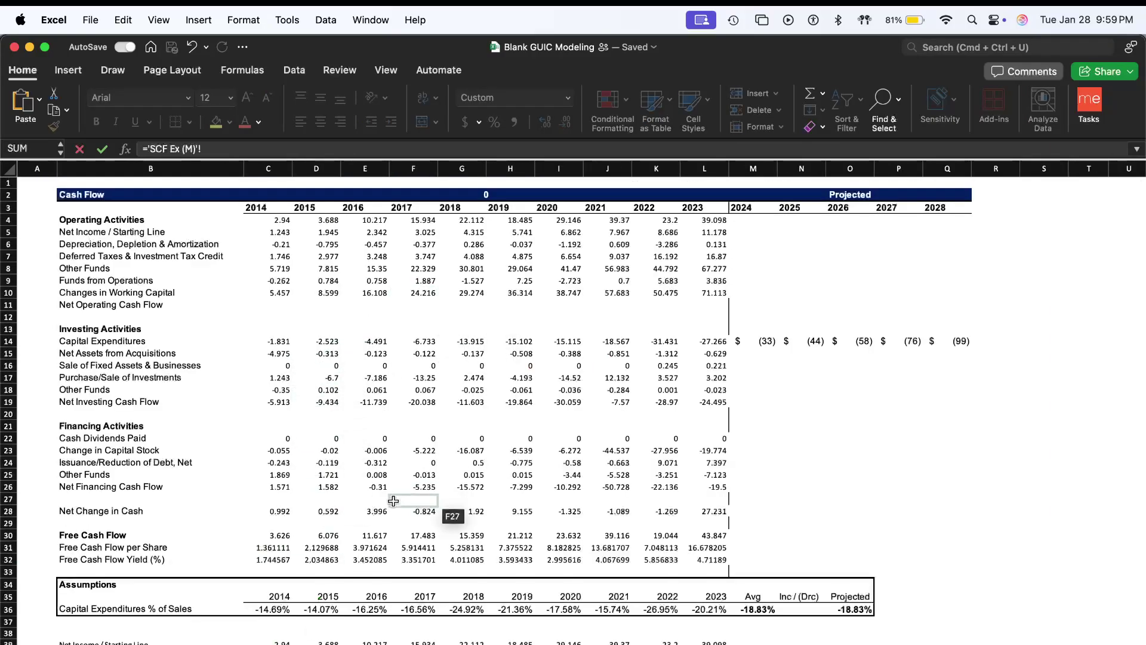
pyautogui.hotkey('ctrl', 'pagedown')
pyautogui.click(688, 233)
pyautogui.press('Return')
# - Link the Multiple cash cell F38 to E38 and fill the formula into the Average column's G38
pyautogui.moveTo(379, 555); pyautogui.dragTo(446, 554)
pyautogui.click(428, 554)
pyautogui.write('=')
pyautogui.press('Left')
pyautogui.press('Return')
pyautogui.press('Up')
pyautogui.moveTo(433, 561); pyautogui.dragTo(454, 559)
pyautogui.press('Up')
# - Widen columns F and G so the Multiple and Average equity values fit in their cells
pyautogui.click(415, 566)
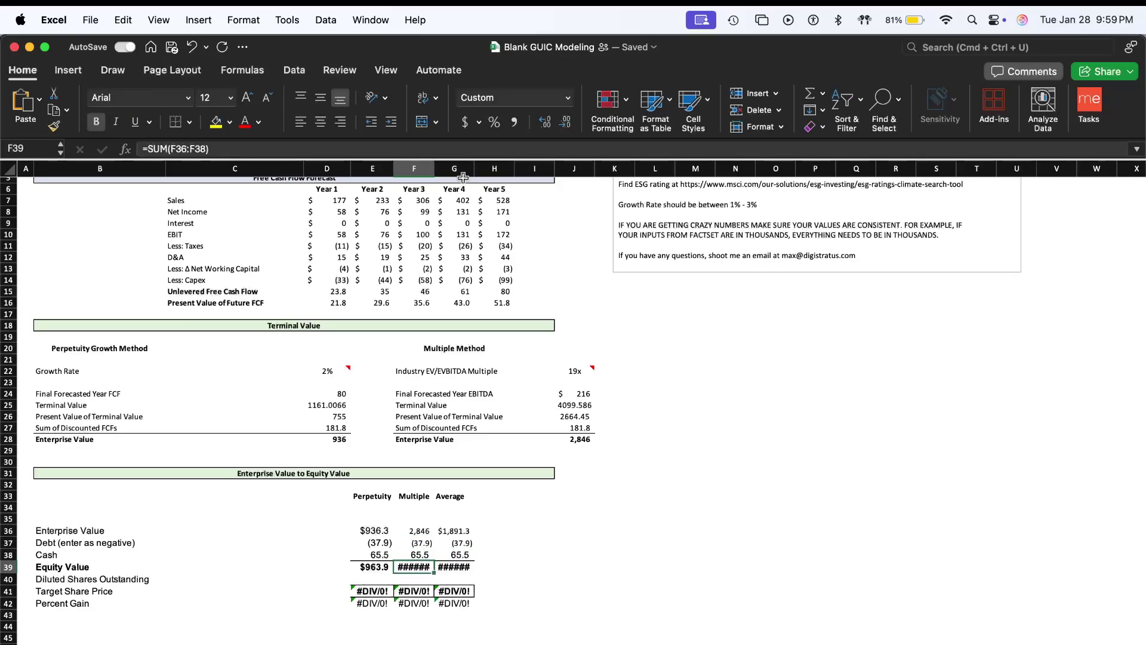
pyautogui.moveTo(435, 169); pyautogui.dragTo(490, 169)
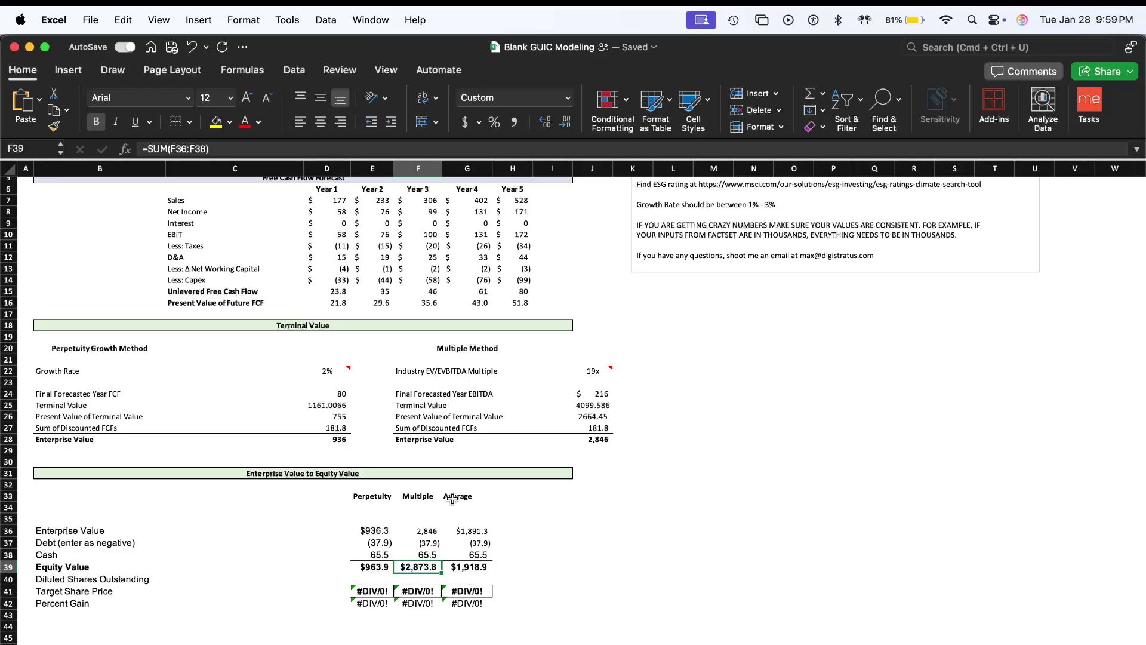
pyautogui.click(465, 574)
# - Link the Perpetuity Diluted Shares Outstanding in E40 to the number of shares in C6 of the 'Cover META' sheet
pyautogui.click(372, 602)
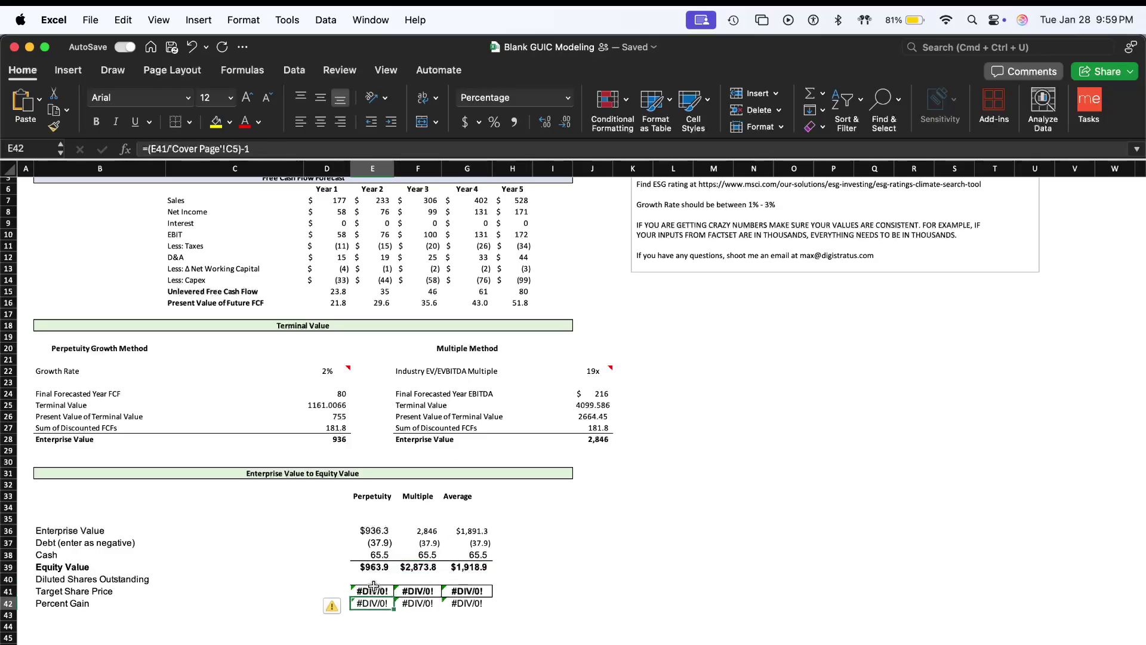
pyautogui.click(373, 568)
pyautogui.press('Return')
pyautogui.write('=')
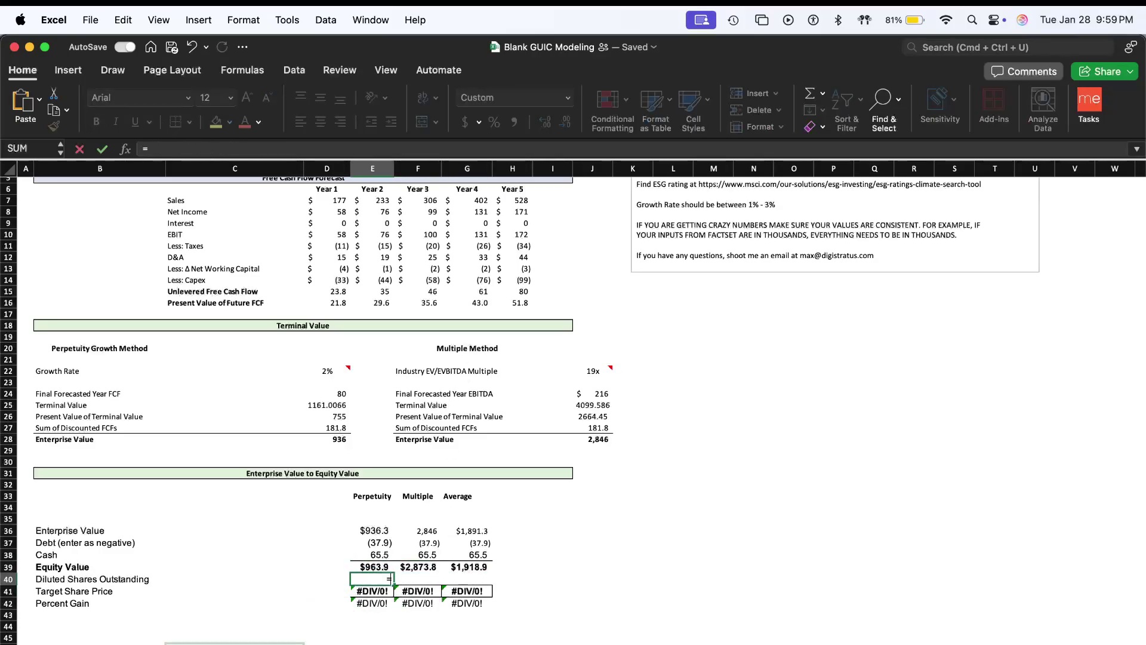
pyautogui.hotkey('ctrl', 'pageup')
pyautogui.click(334, 243)
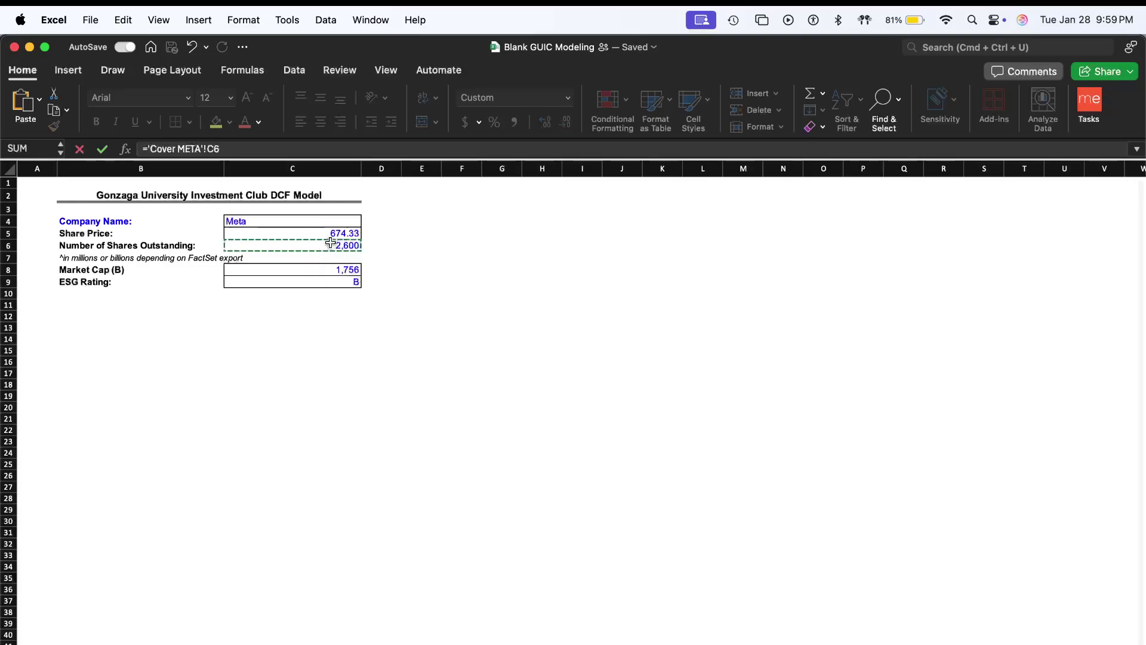
pyautogui.press('Return')
# - Set the Multiple Diluted Shares Outstanding in F40 to =E40 and fill the formula into G40
pyautogui.moveTo(378, 579); pyautogui.dragTo(449, 579)
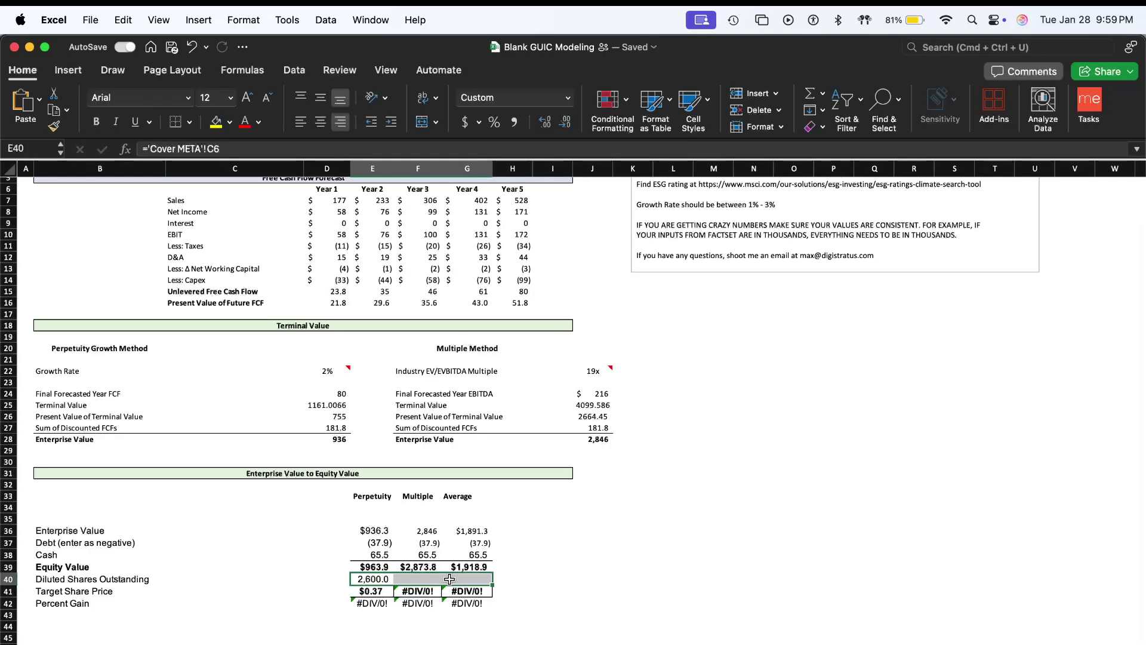
pyautogui.click(410, 579)
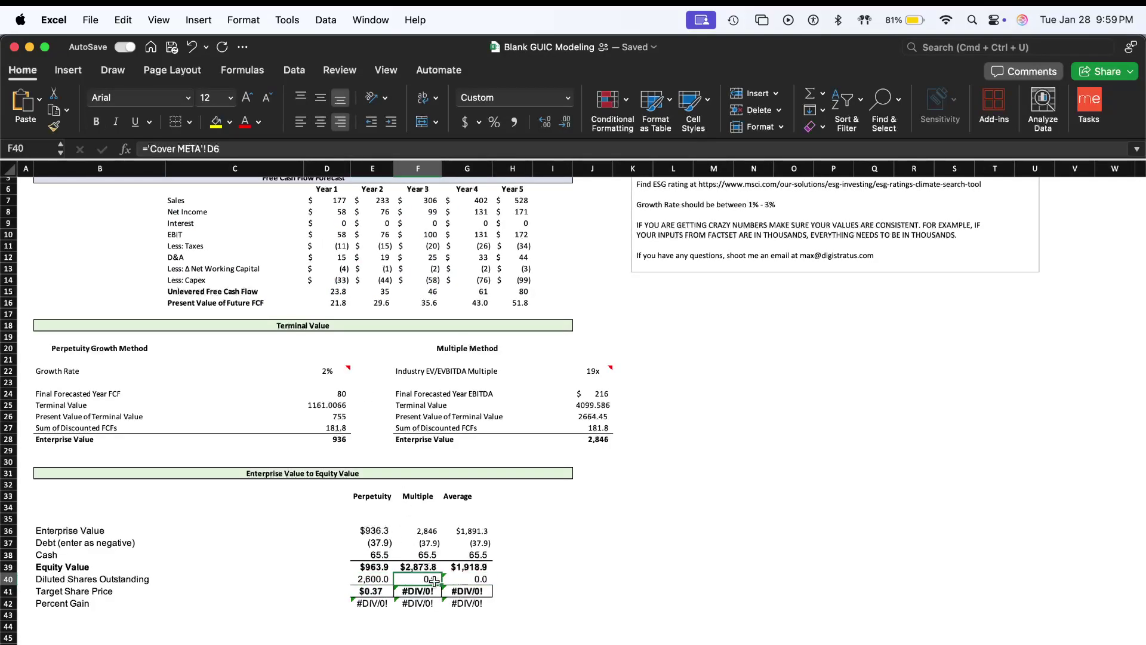
pyautogui.write('=E40')
pyautogui.press('Return')
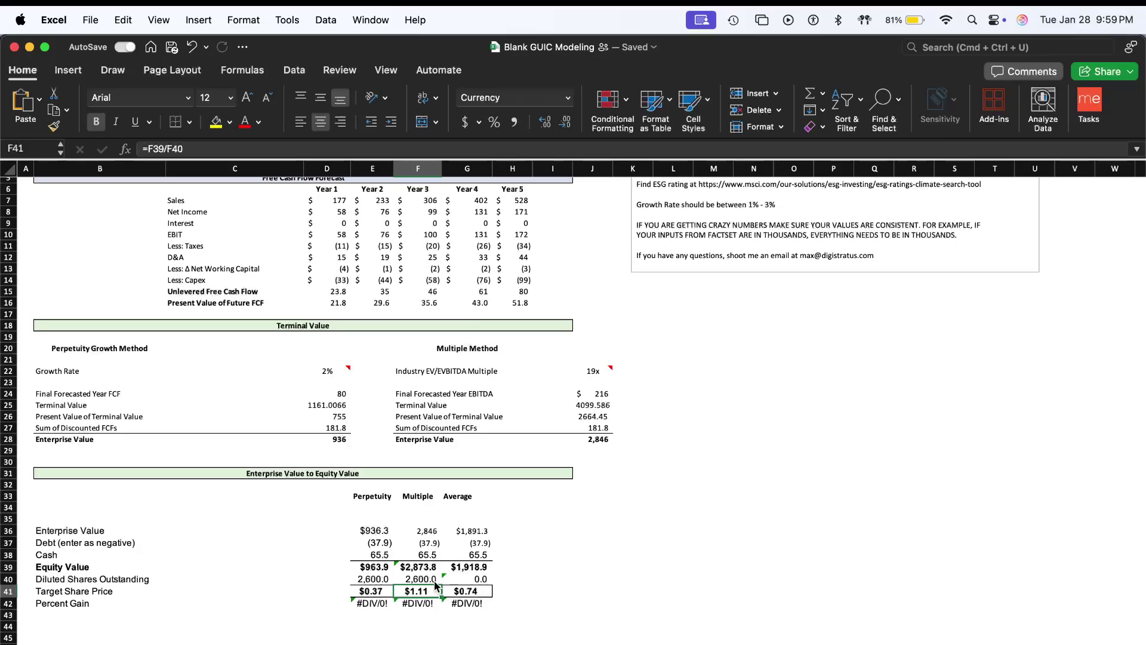
pyautogui.press('Up')
pyautogui.hotkey('shift', 'Right')
pyautogui.press('super+r')
pyautogui.press('Down')
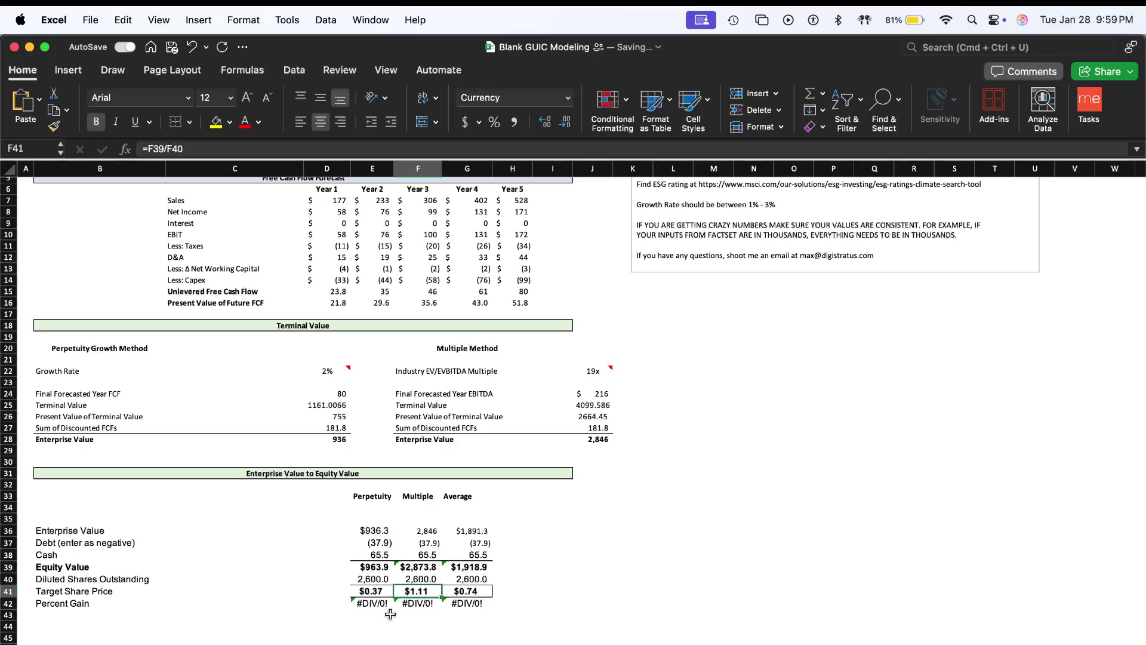
# - Examine the Percent Gain and Target Share Price formulas, and review the cover sheet, balance sheet and valuation sections behind them
pyautogui.click(376, 603)
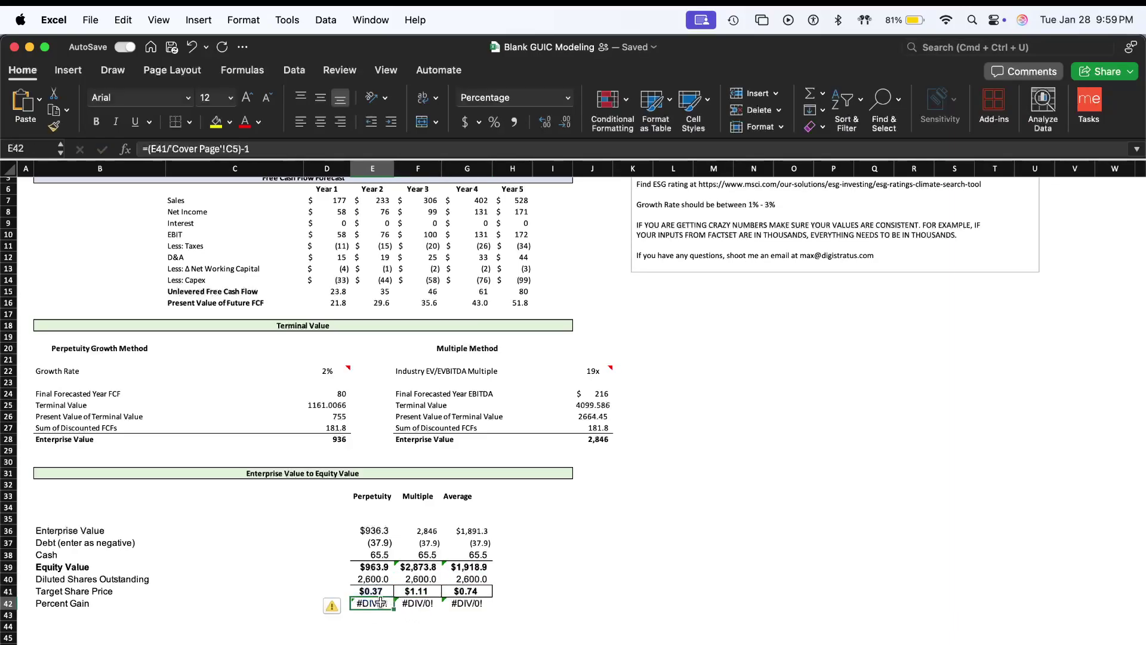
pyautogui.click(385, 590)
pyautogui.scroll(3, 389, 304)
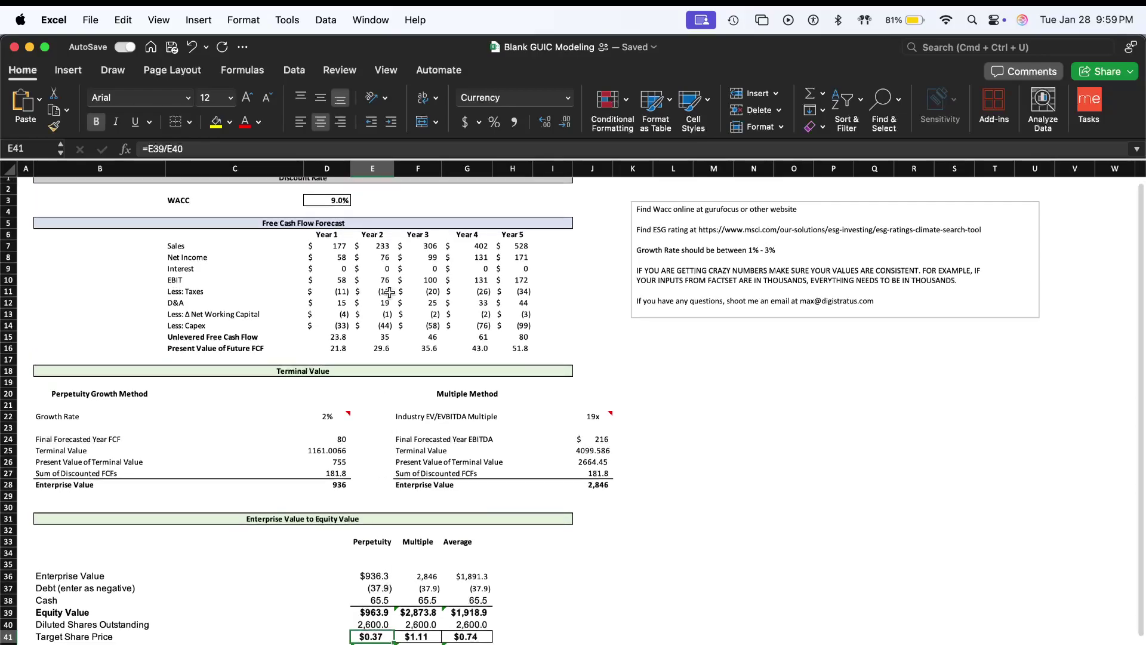
pyautogui.hotkey('ctrl', 'pageup')
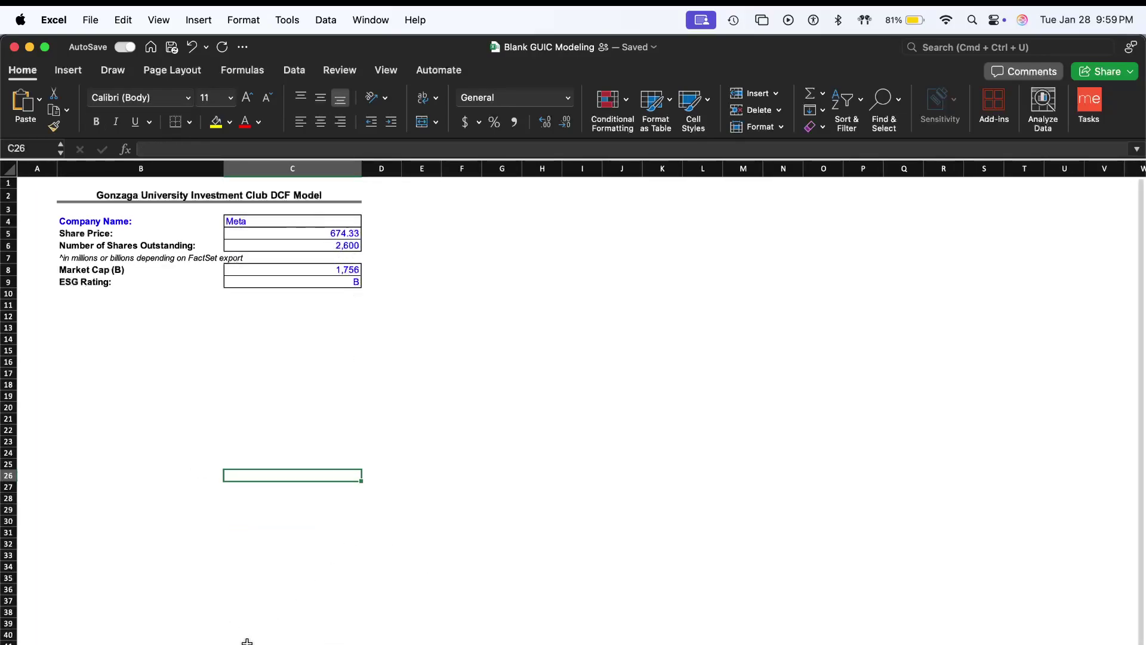
pyautogui.hotkey('ctrl', 'pagedown')
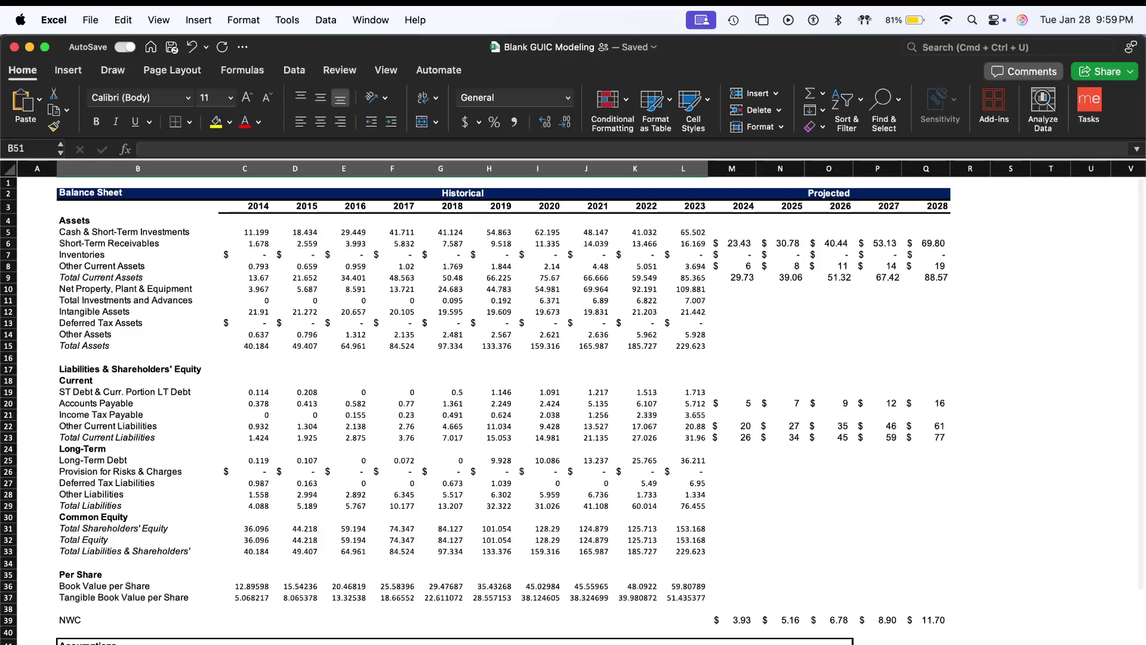
pyautogui.hotkey('ctrl', 'pagedown')
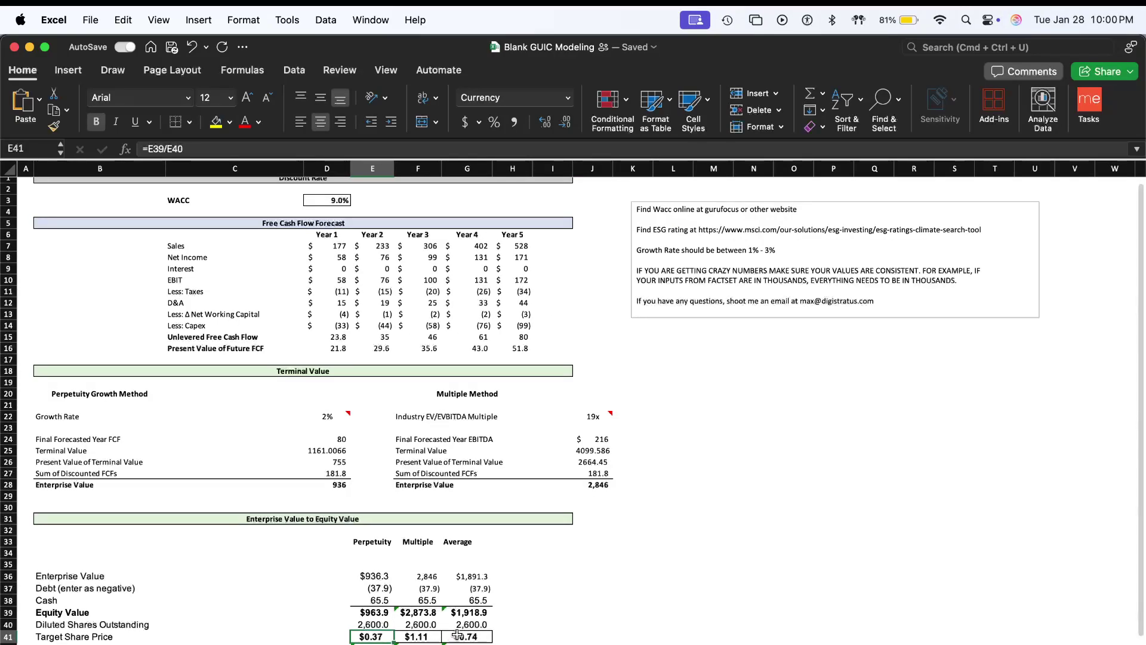
pyautogui.click(421, 543)
pyautogui.scroll(-3, 426, 531)
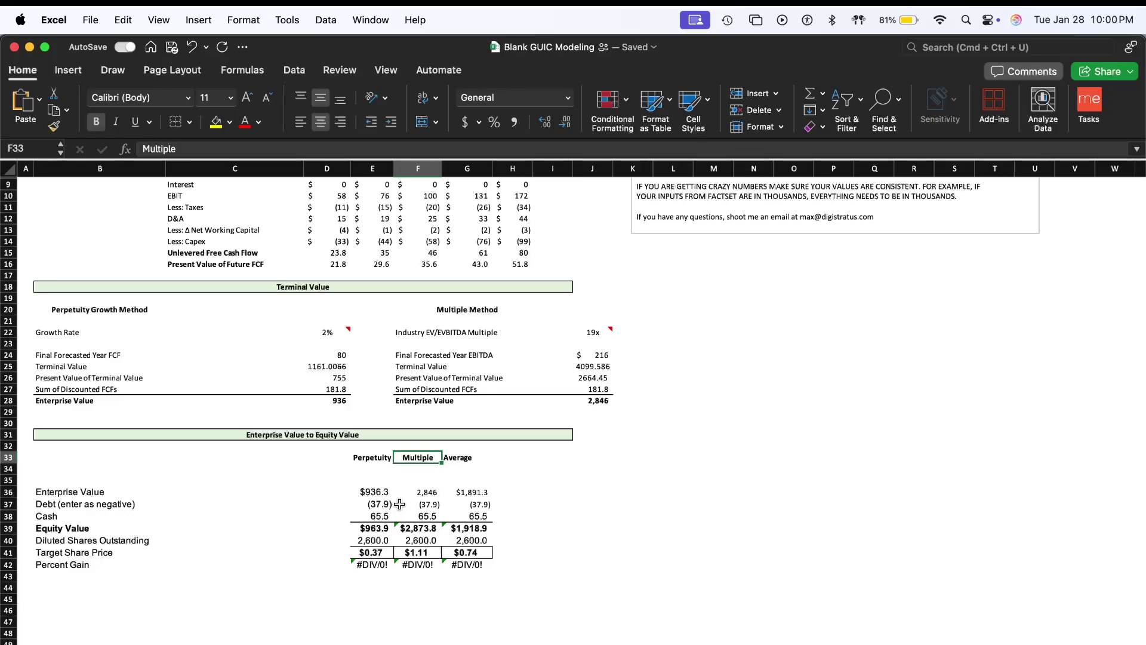
pyautogui.scroll(3, 399, 504)
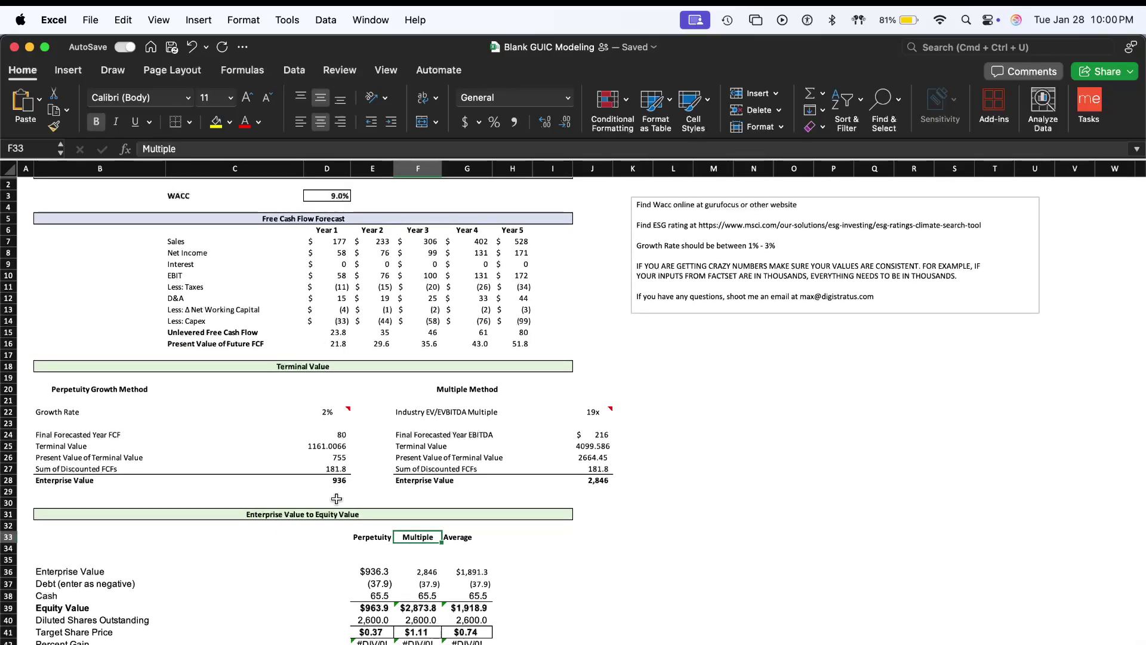
# - Check the market cap and number of shares outstanding on the Meta cover sheet, and increase the font size of C6 to 14
pyautogui.click(303, 643)
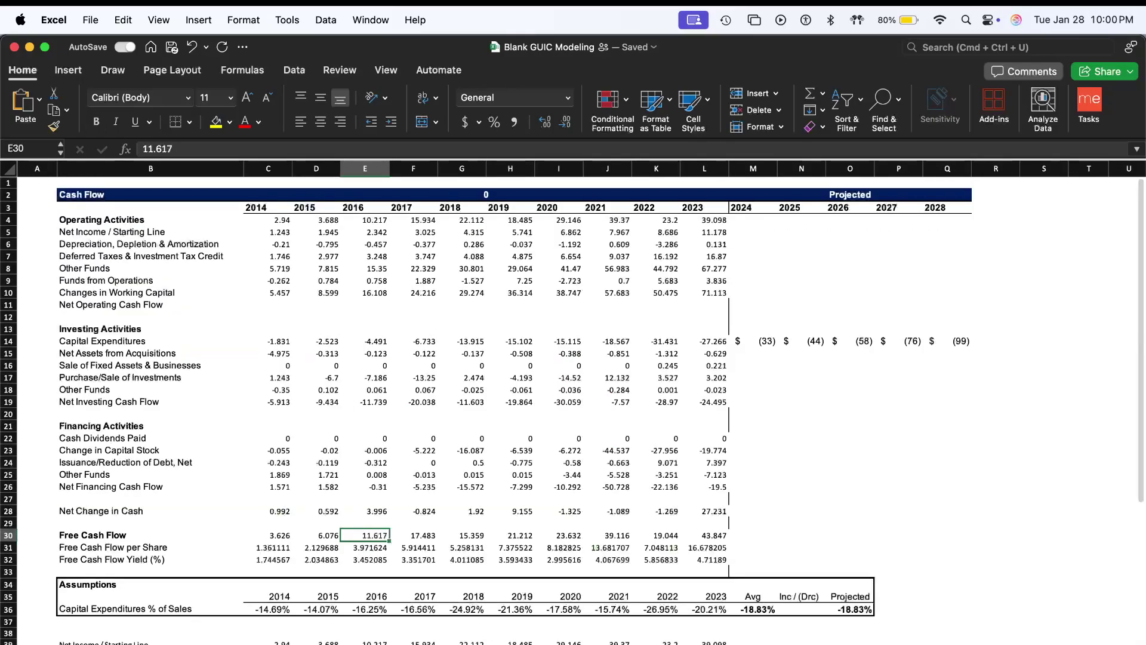
pyautogui.click(114, 644)
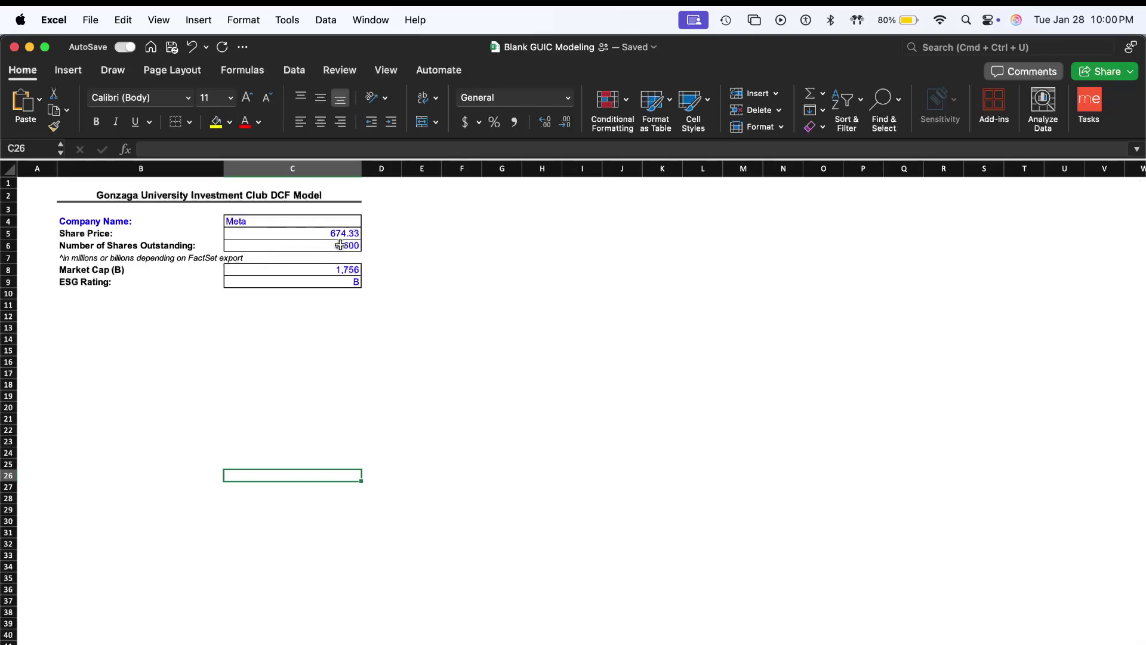
pyautogui.click(350, 273)
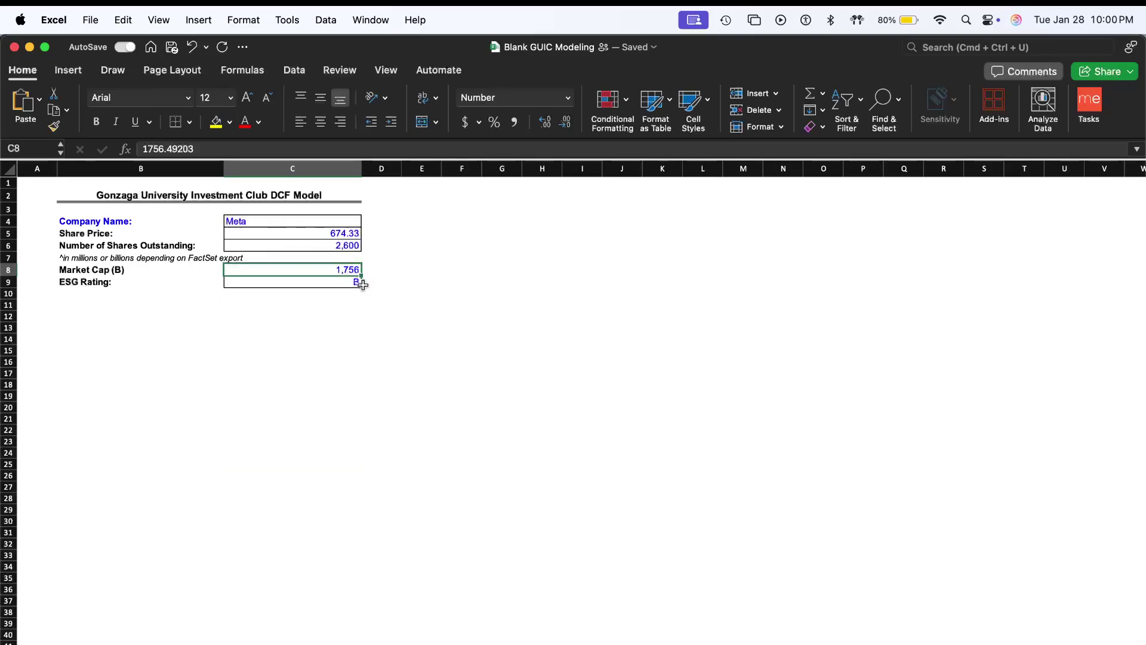
pyautogui.click(349, 245)
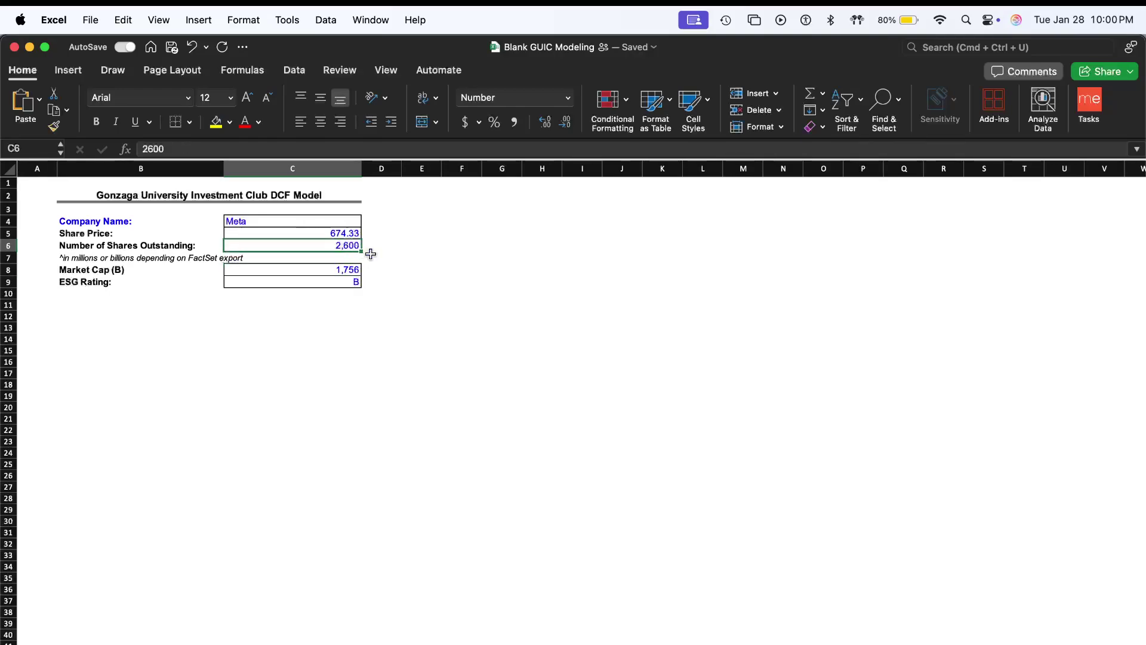
pyautogui.press('super+shift+period')
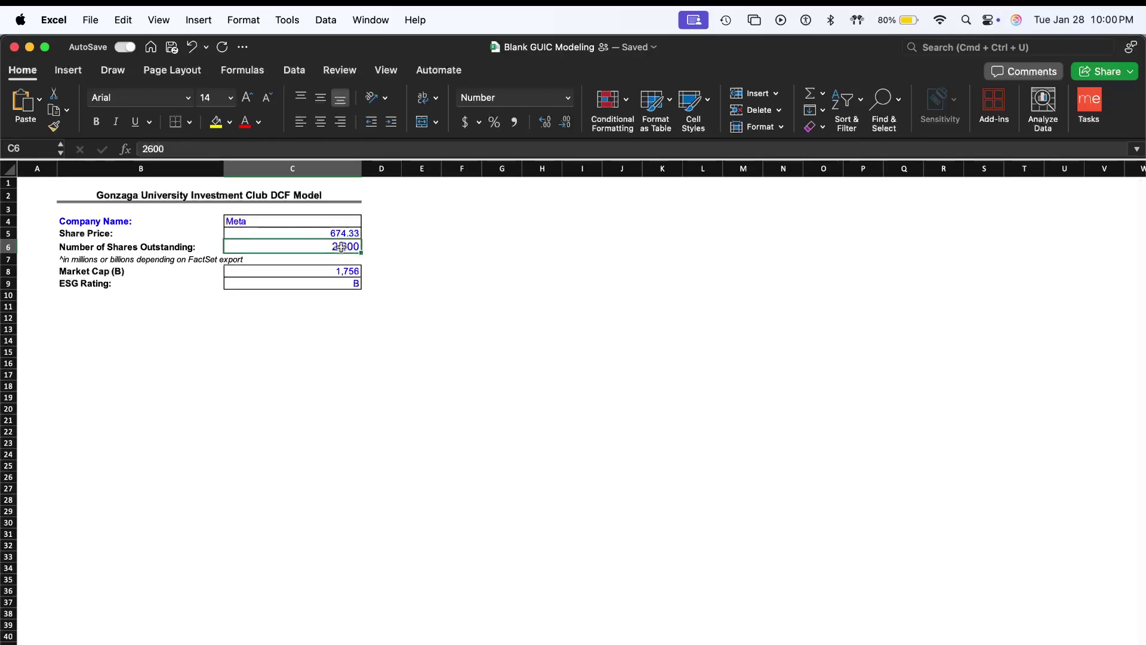
# - Change the Number of Shares Outstanding in C6 on the Meta cover sheet to =2600/1000
pyautogui.click(191, 149)
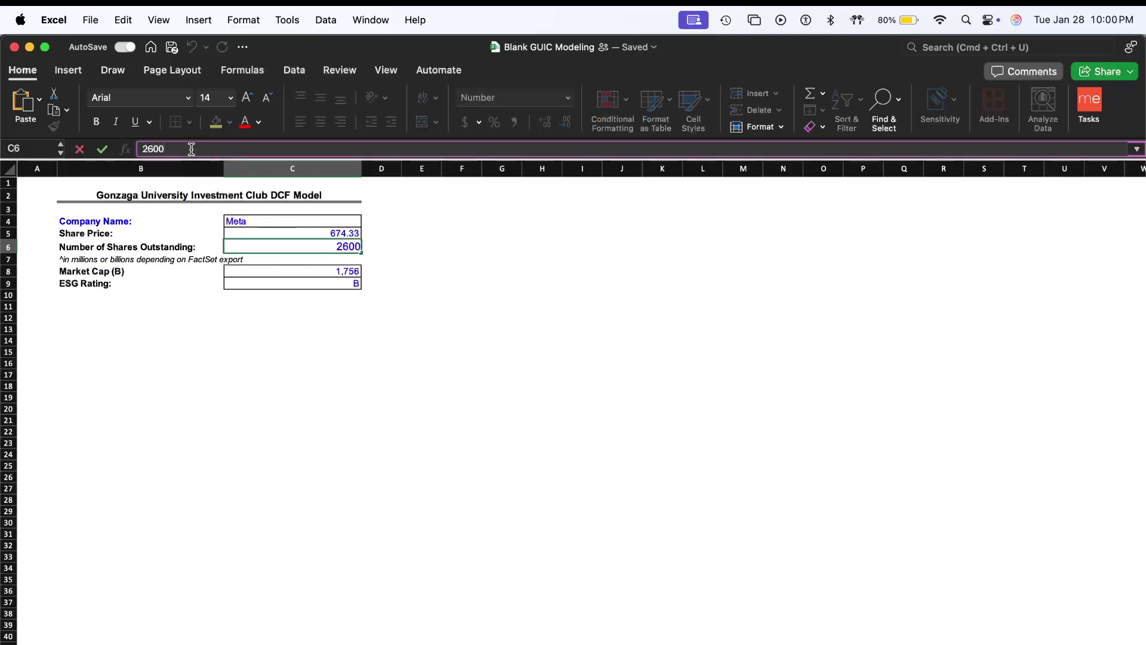
pyautogui.write('=')
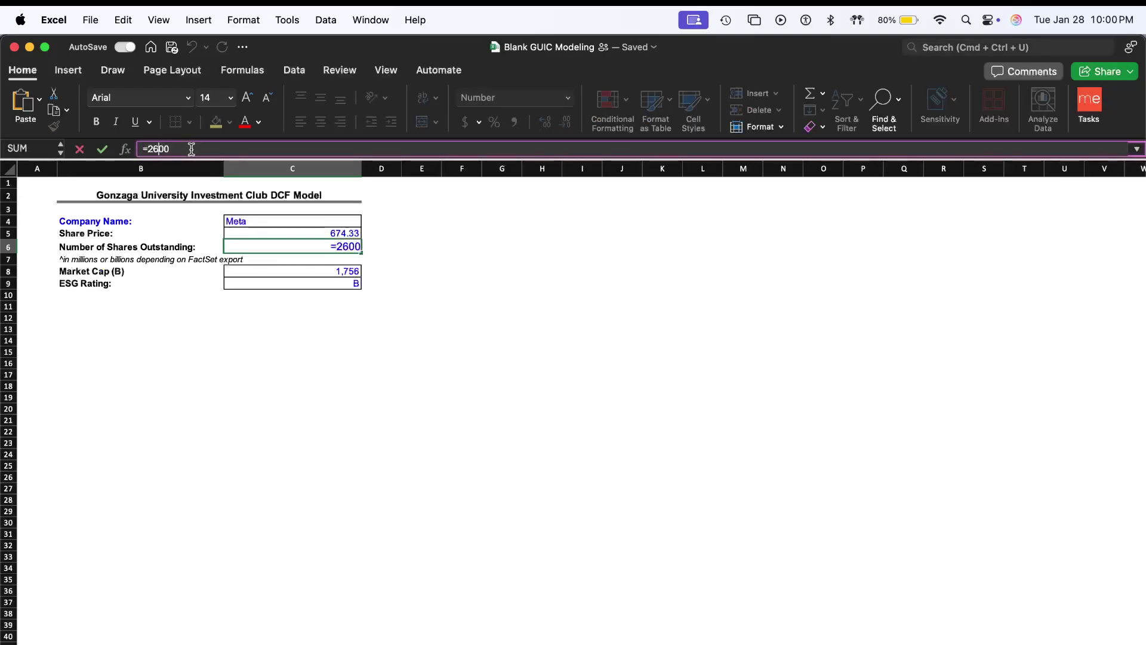
pyautogui.write('/1000')
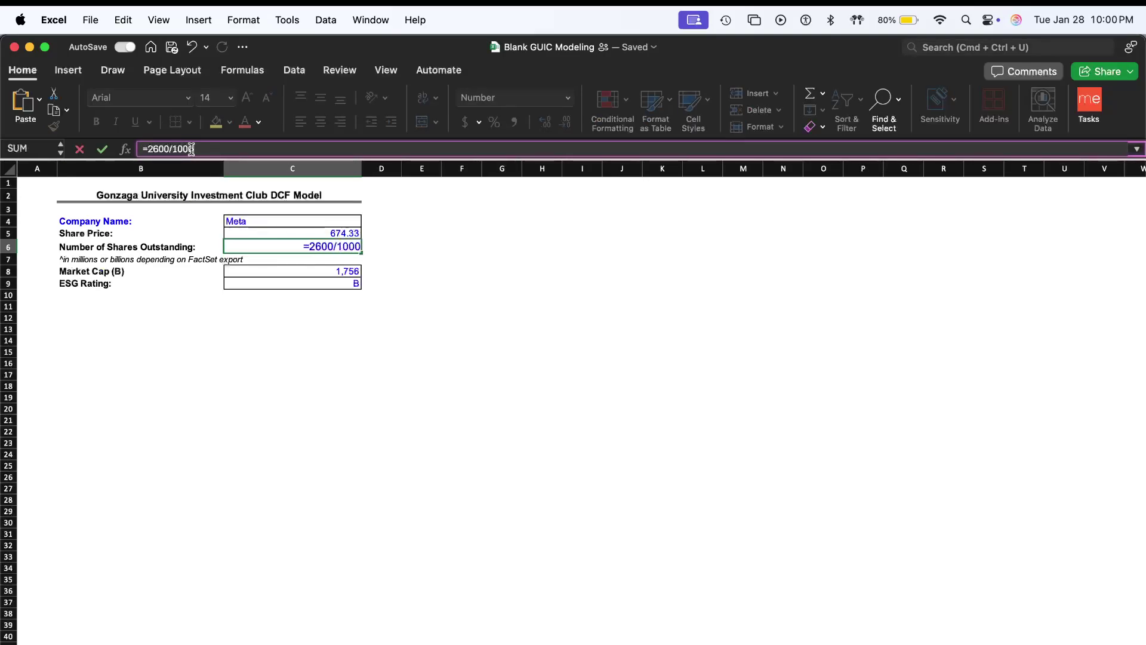
pyautogui.press('Return')
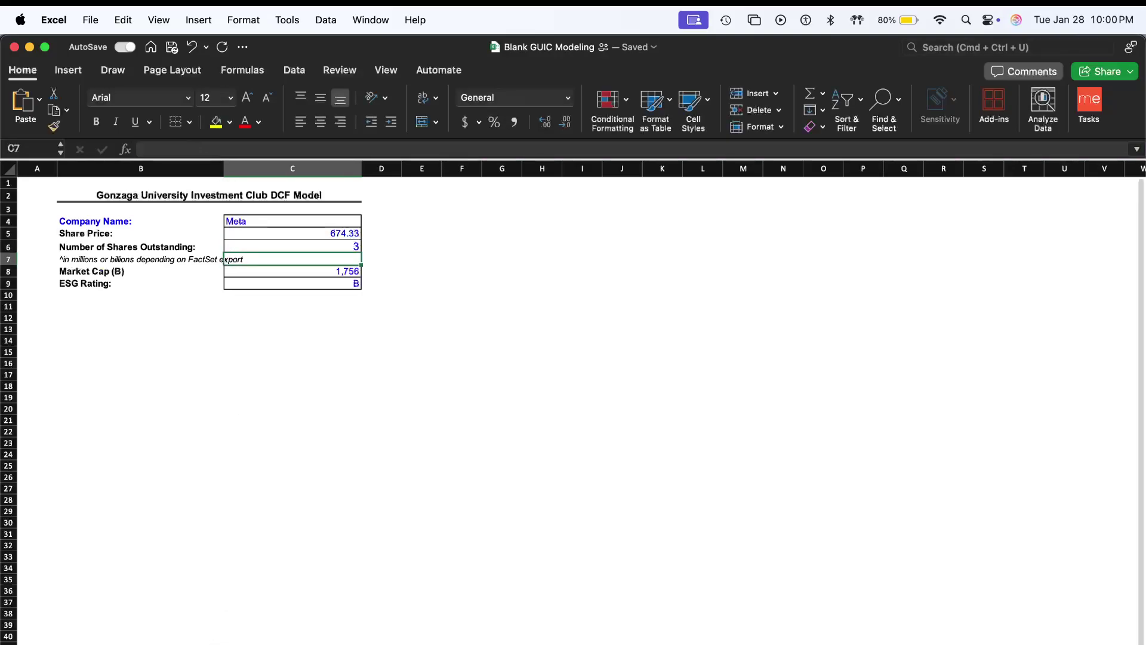
# - Widen column F on the DCF sheet so the Multiple Target Share Price fits in its cell
pyautogui.hotkey('ctrl', 'pagedown')
pyautogui.scroll(-1, 394, 596)
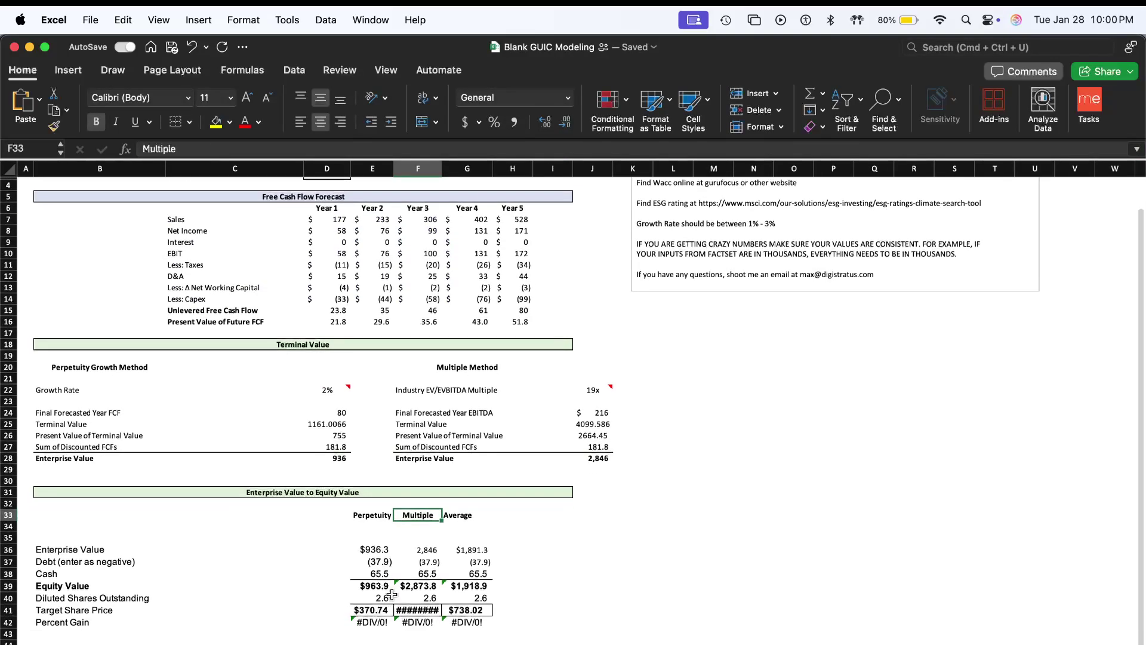
pyautogui.moveTo(442, 166); pyautogui.dragTo(448, 166)
# - Rewrite the Perpetuity Percent Gain in E42 as the target price over the Meta cover sheet's share price, =E41/'Cover META'!C5-1
pyautogui.click(382, 624)
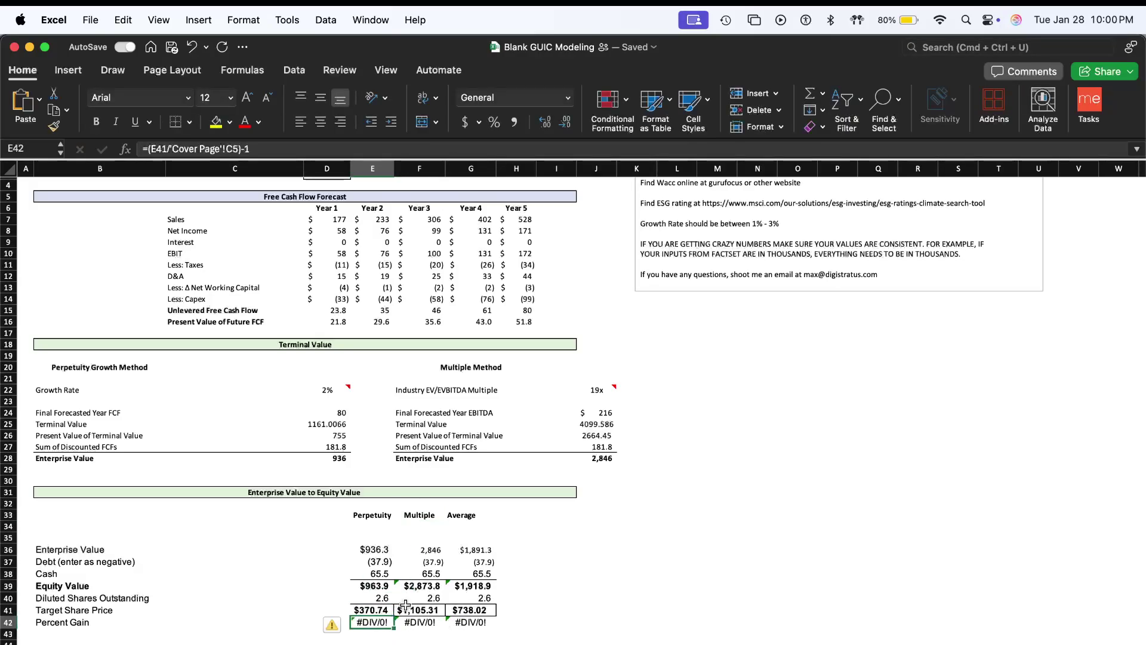
pyautogui.doubleClick(381, 620)
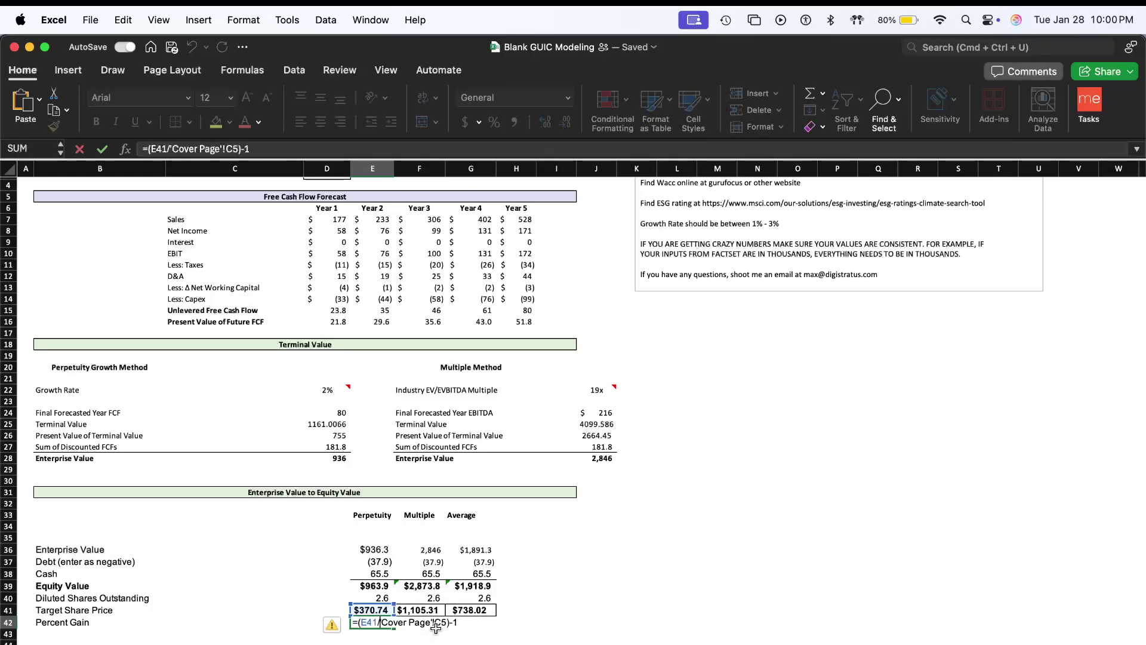
pyautogui.press('Escape')
pyautogui.write('=')
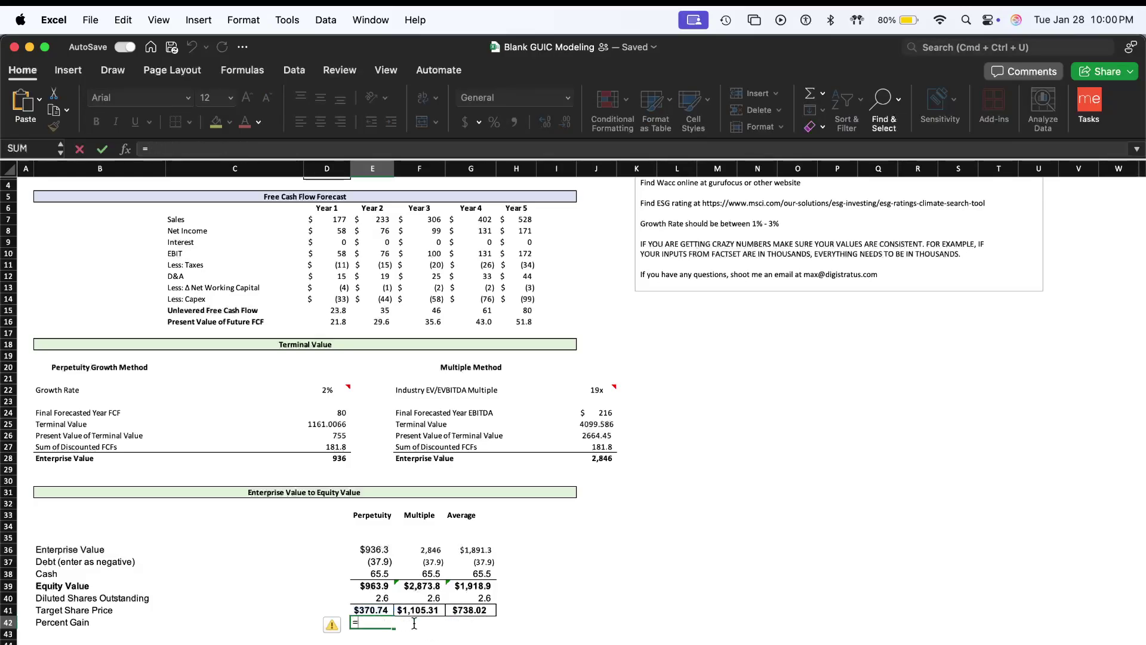
pyautogui.press('Up')
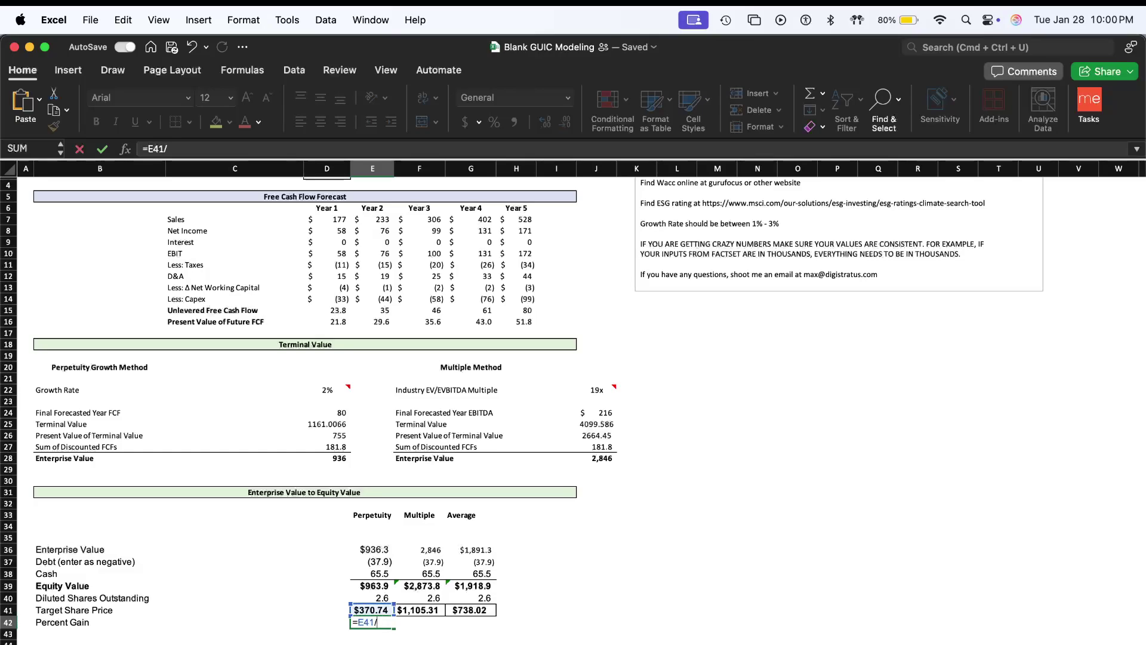
pyautogui.hotkey('ctrl', 'pageup')
pyautogui.click(310, 239)
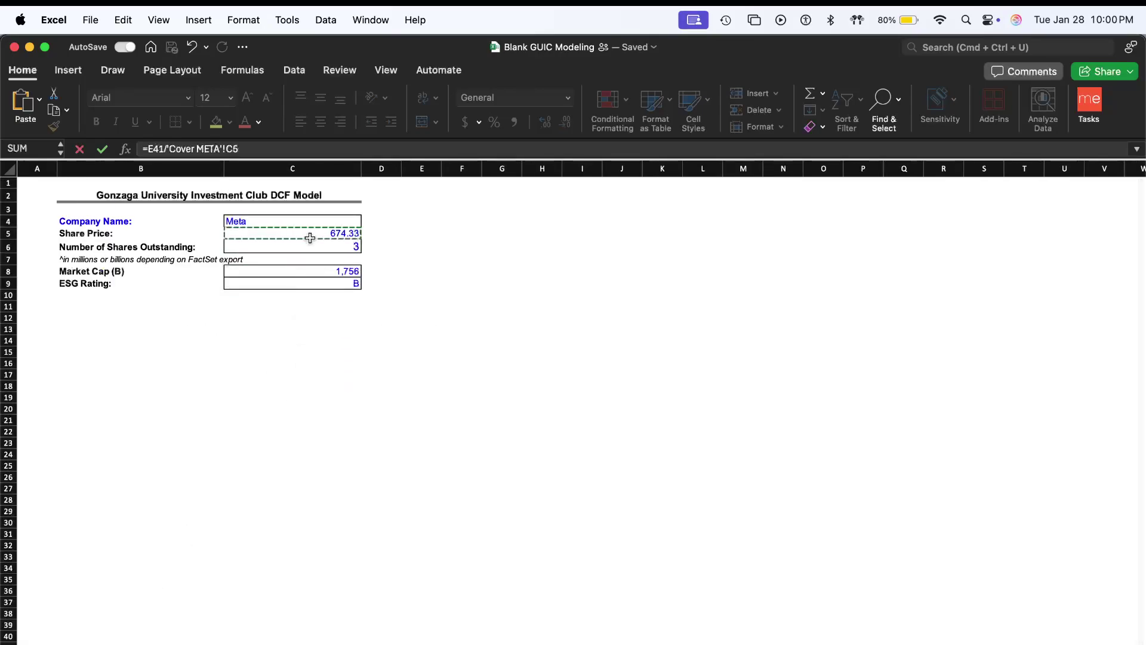
pyautogui.press('Return')
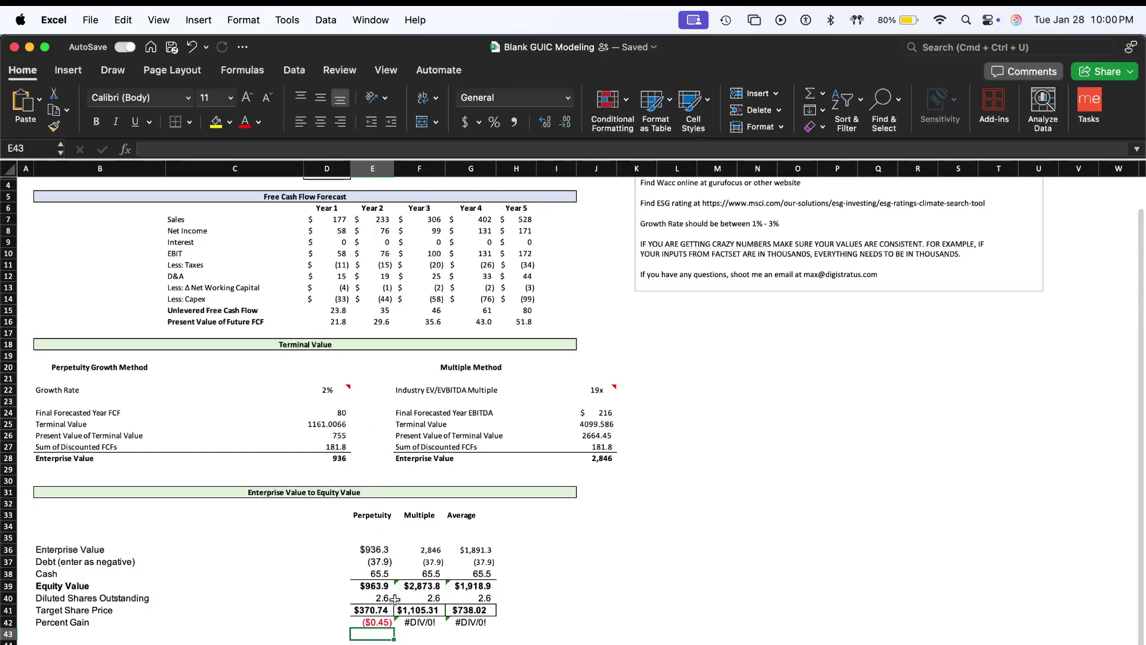
# - Make the share price reference in E42 absolute as 'Cover META'!$C$5 and fill the Percent Gain formula across F42:G42
pyautogui.moveTo(379, 621); pyautogui.dragTo(449, 620)
pyautogui.press('super+z')
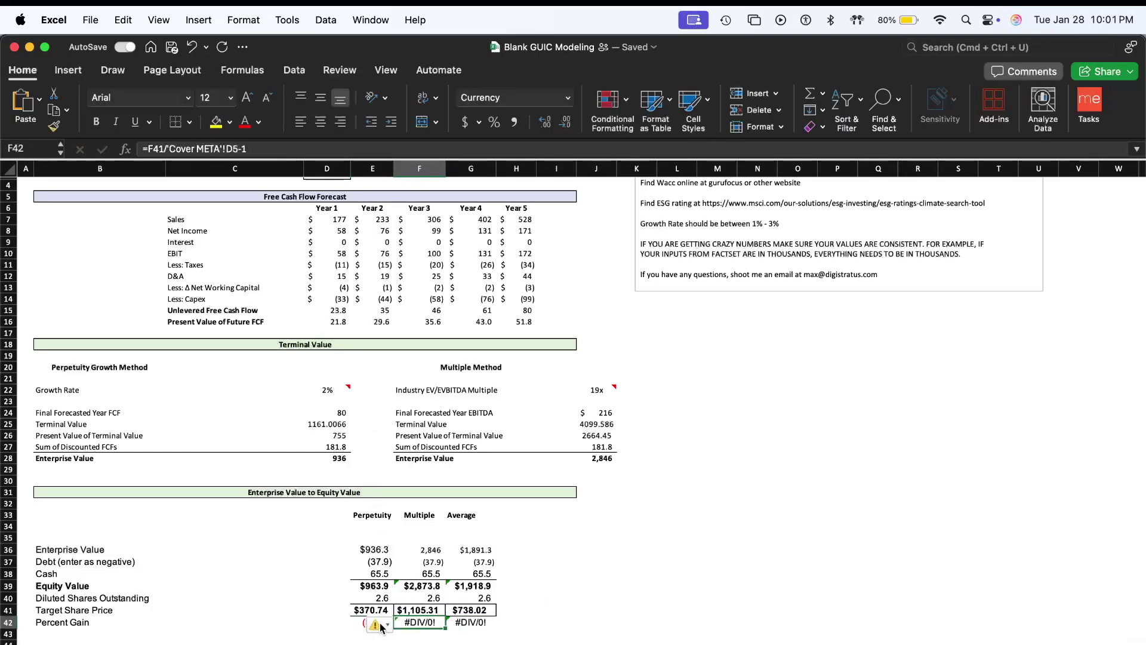
pyautogui.click(357, 622)
pyautogui.doubleClick(357, 621)
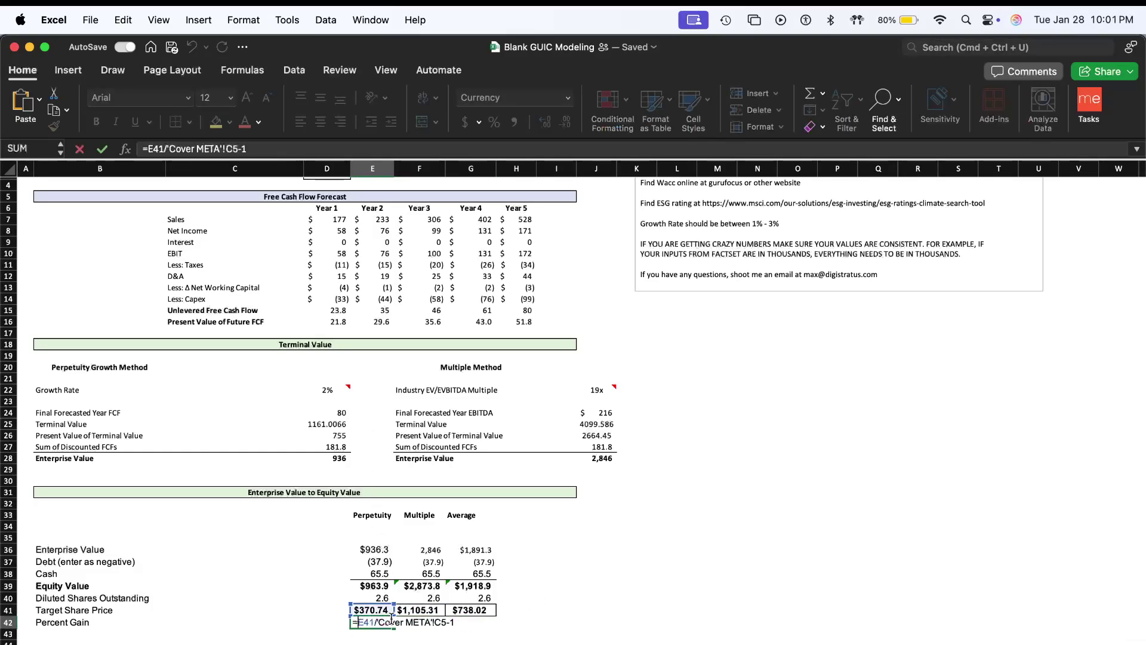
pyautogui.click(435, 623)
pyautogui.press('cmd+t')
pyautogui.press('Return')
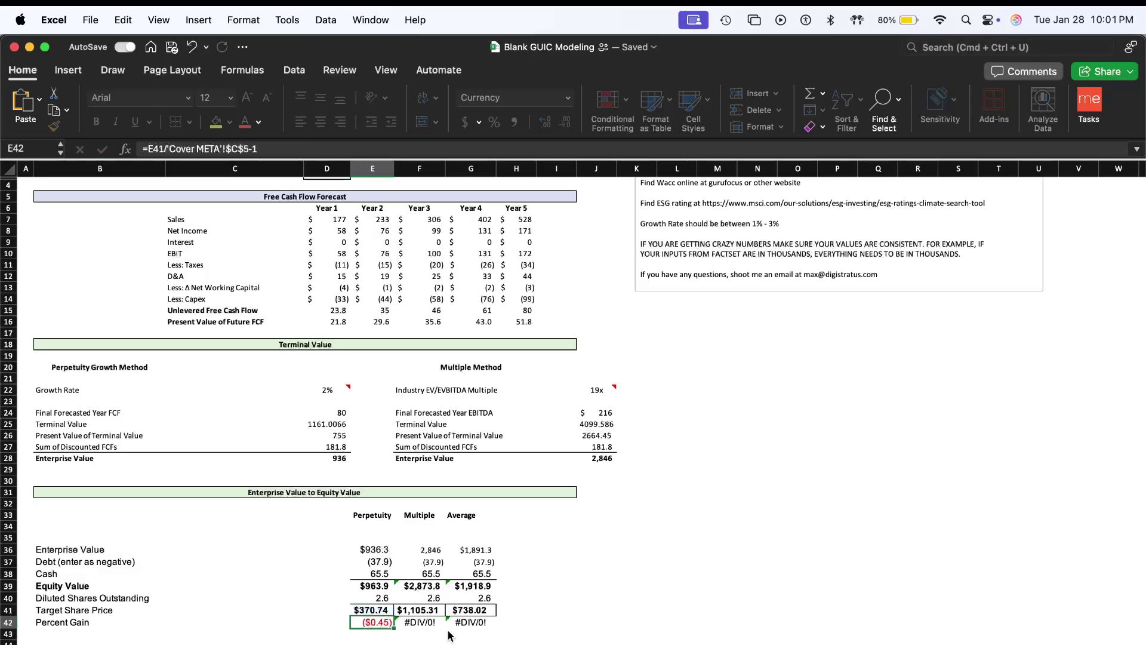
pyautogui.click(444, 623)
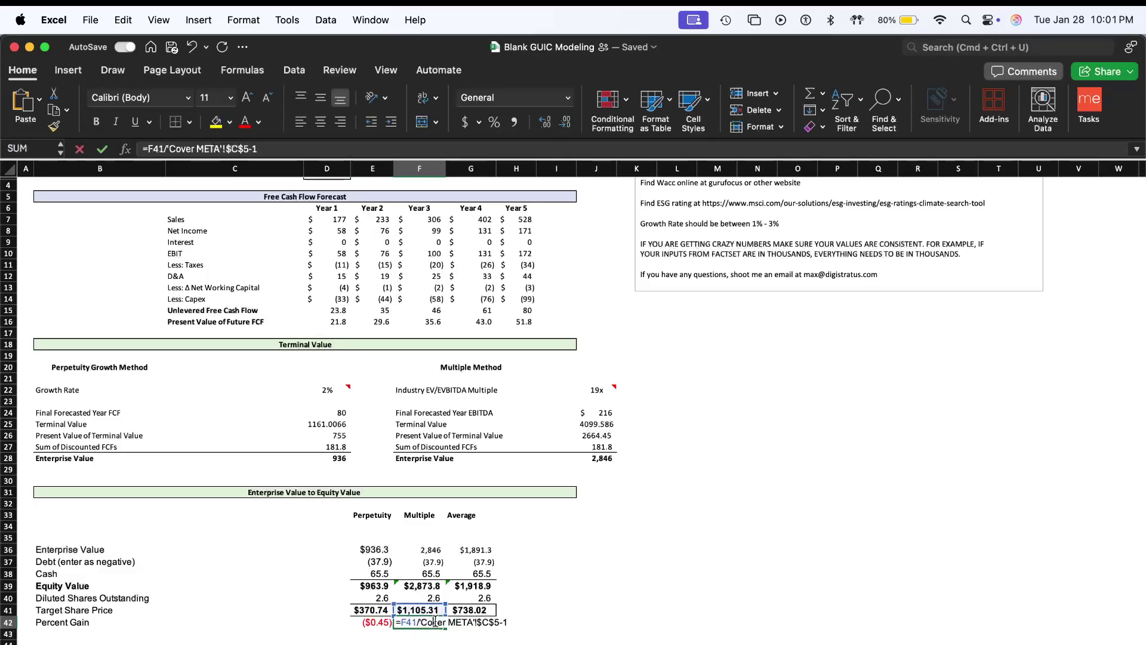
# - Format the Percent Gain cells E42:G42 as percentages
pyautogui.scroll(-1, 388, 597)
pyautogui.moveTo(366, 609); pyautogui.dragTo(483, 608)
pyautogui.click(494, 122)
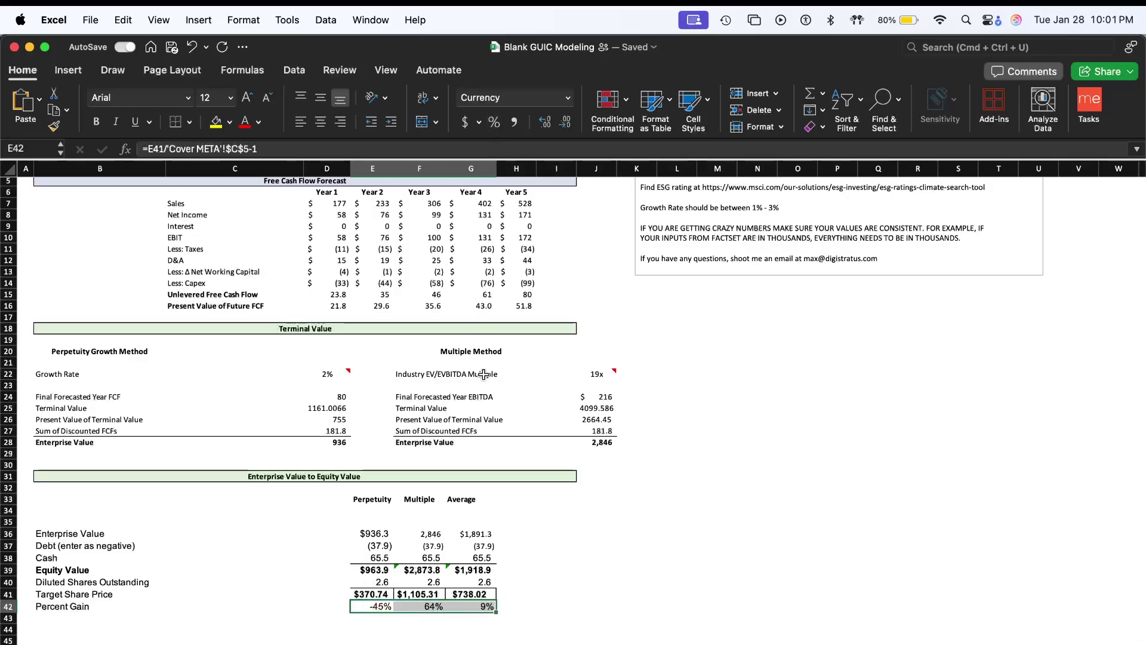
pyautogui.click(373, 607)
pyautogui.moveTo(373, 606); pyautogui.dragTo(463, 607)
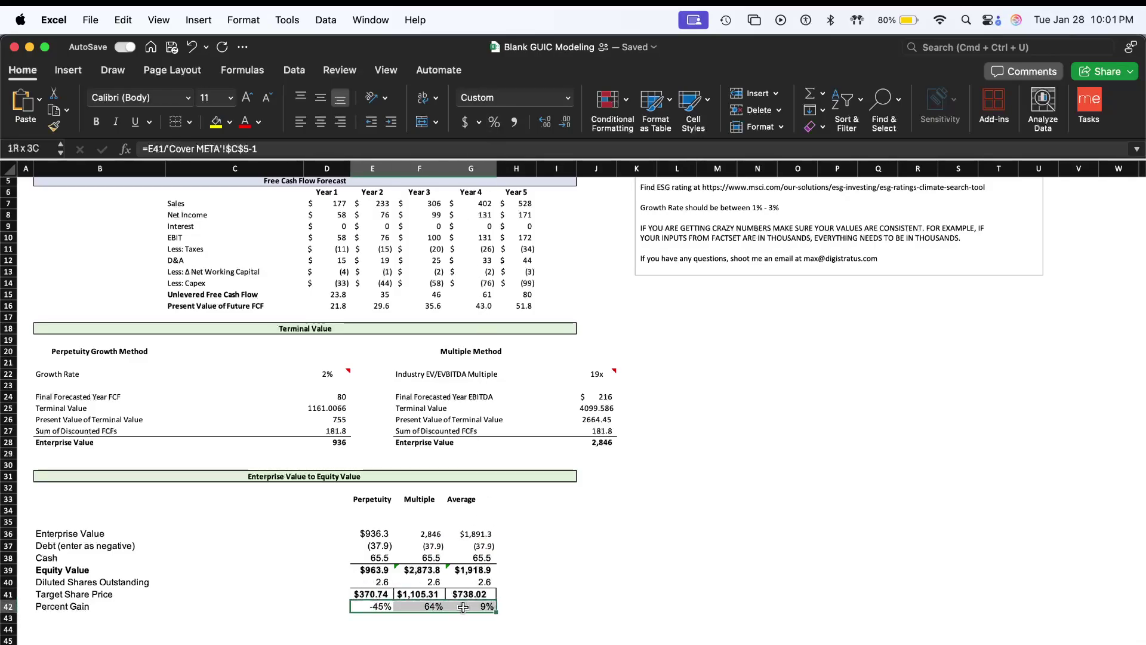
# - Examine the Multiple method's Percent Gain and Target Share Price formulas alongside the forecast and terminal value sections
pyautogui.click(539, 582)
pyautogui.scroll(5, 538, 581)
pyautogui.scroll(-4, 538, 580)
pyautogui.scroll(-5, 538, 580)
pyautogui.scroll(3, 537, 579)
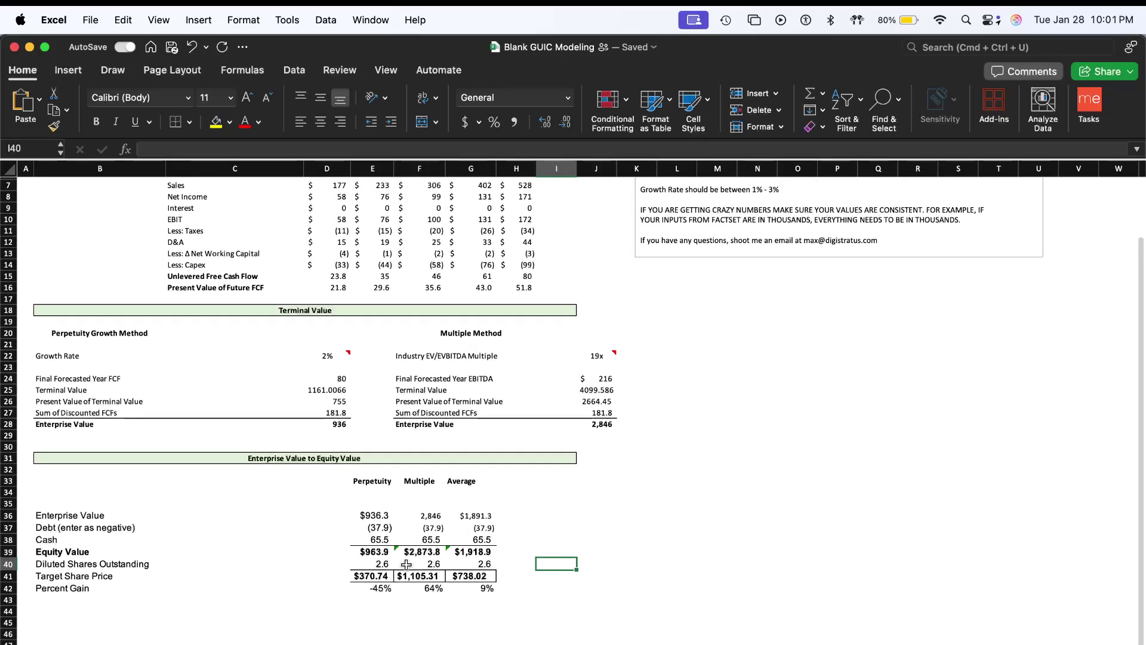
pyautogui.scroll(-3, 415, 549)
pyautogui.click(431, 521)
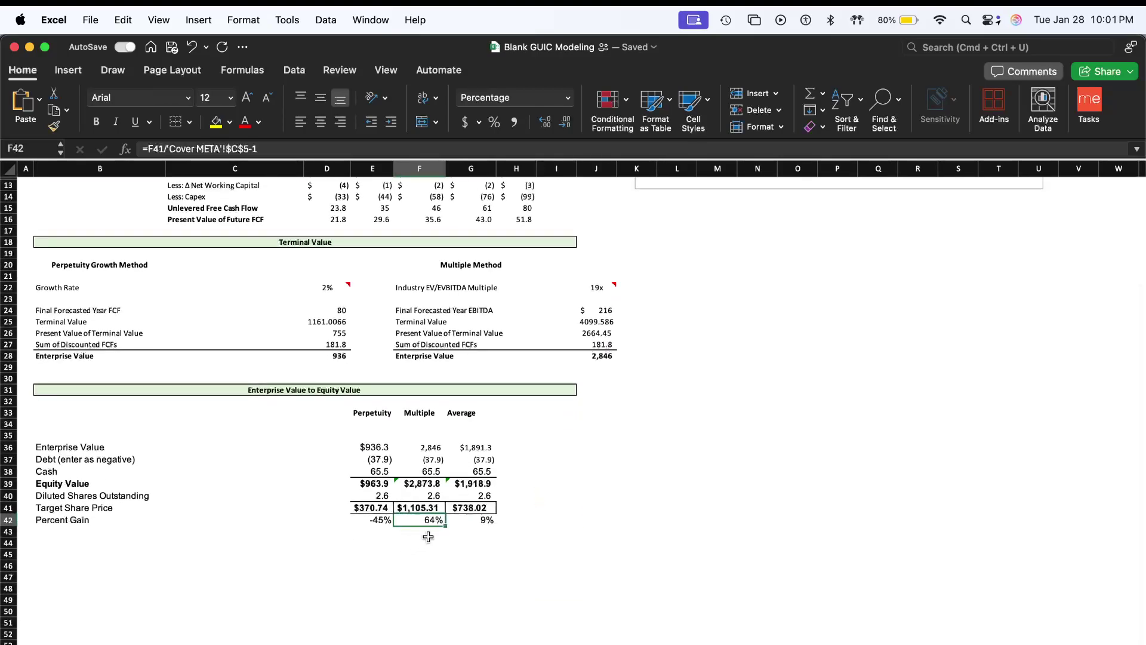
pyautogui.click(415, 508)
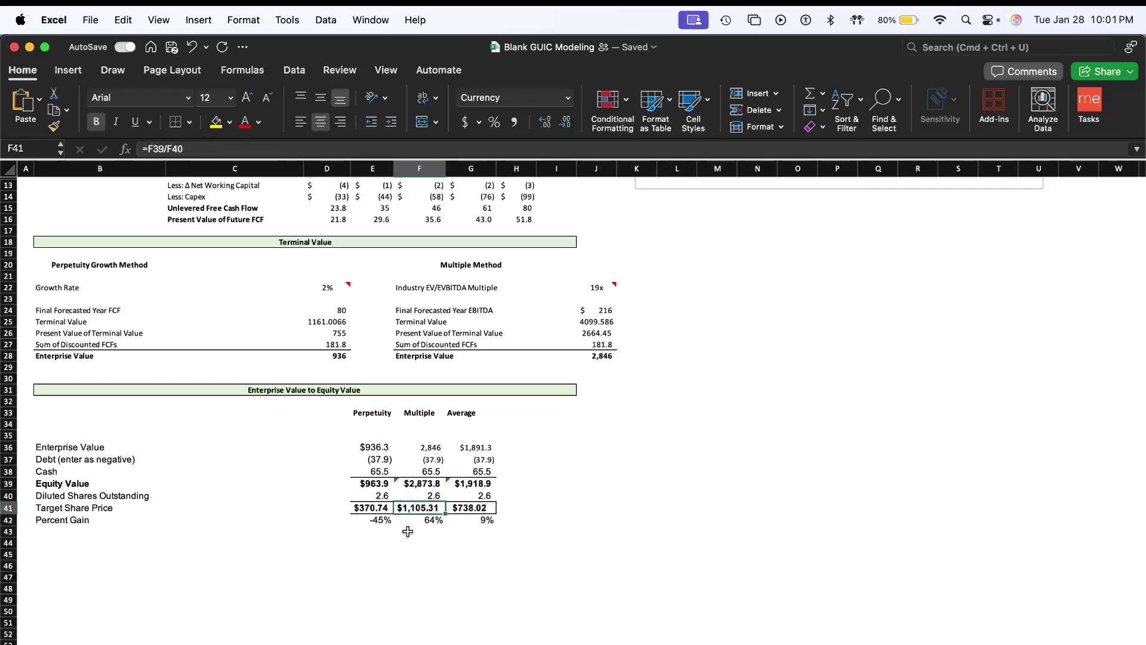
pyautogui.scroll(5, 415, 525)
pyautogui.scroll(-3, 415, 520)
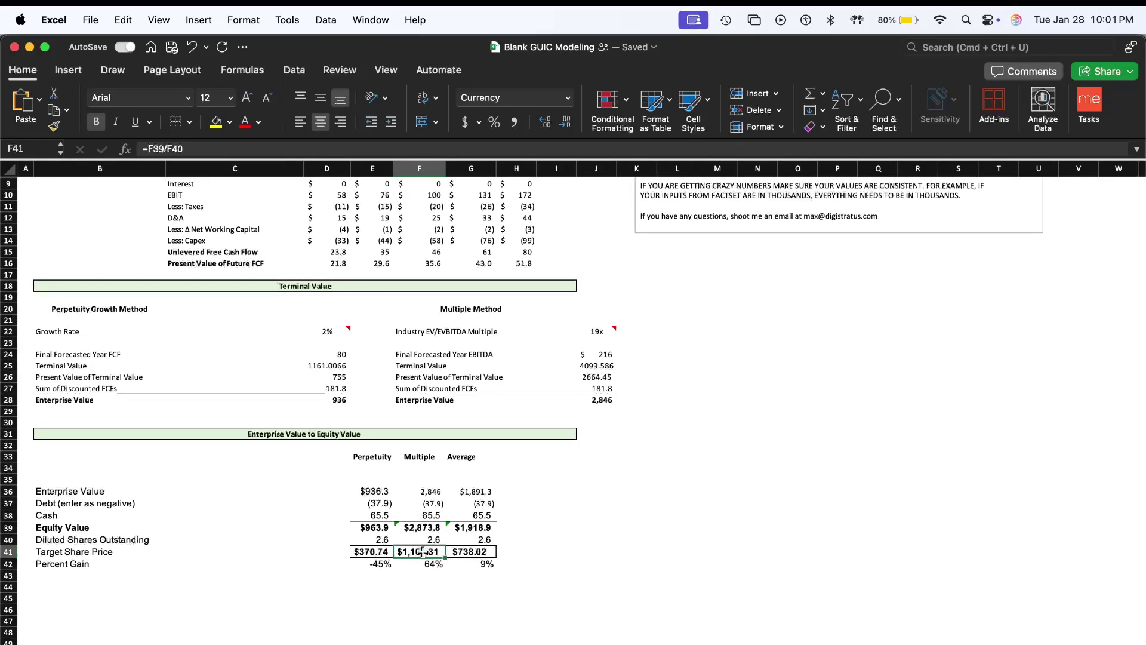
pyautogui.scroll(3, 485, 505)
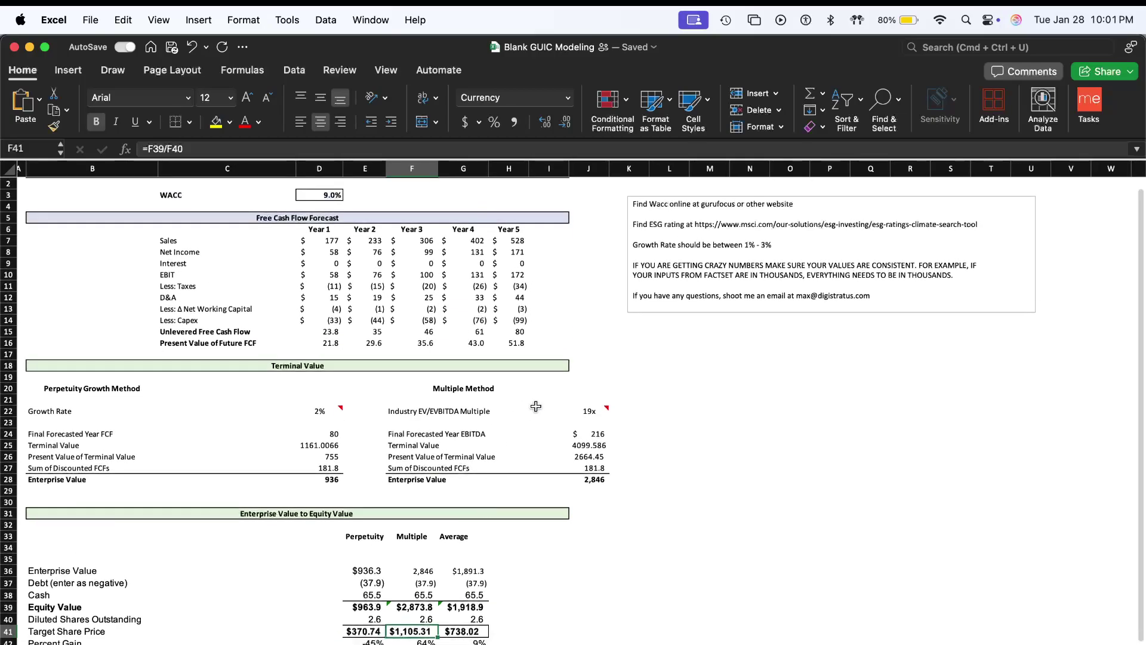
pyautogui.scroll(-1, 467, 531)
# - Compare the Perpetuity and Average target share prices and percent gains with the current share price on the Meta cover sheet
pyautogui.press('Left')
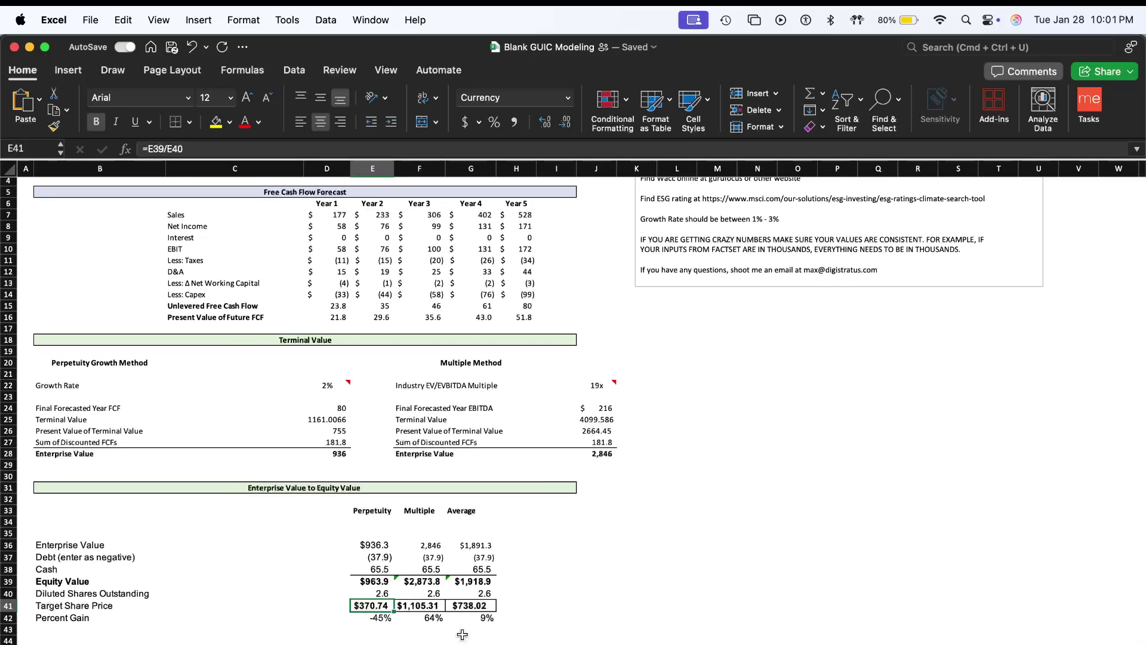
pyautogui.scroll(3, 463, 635)
pyautogui.hotkey('ctrl', 'pageup')
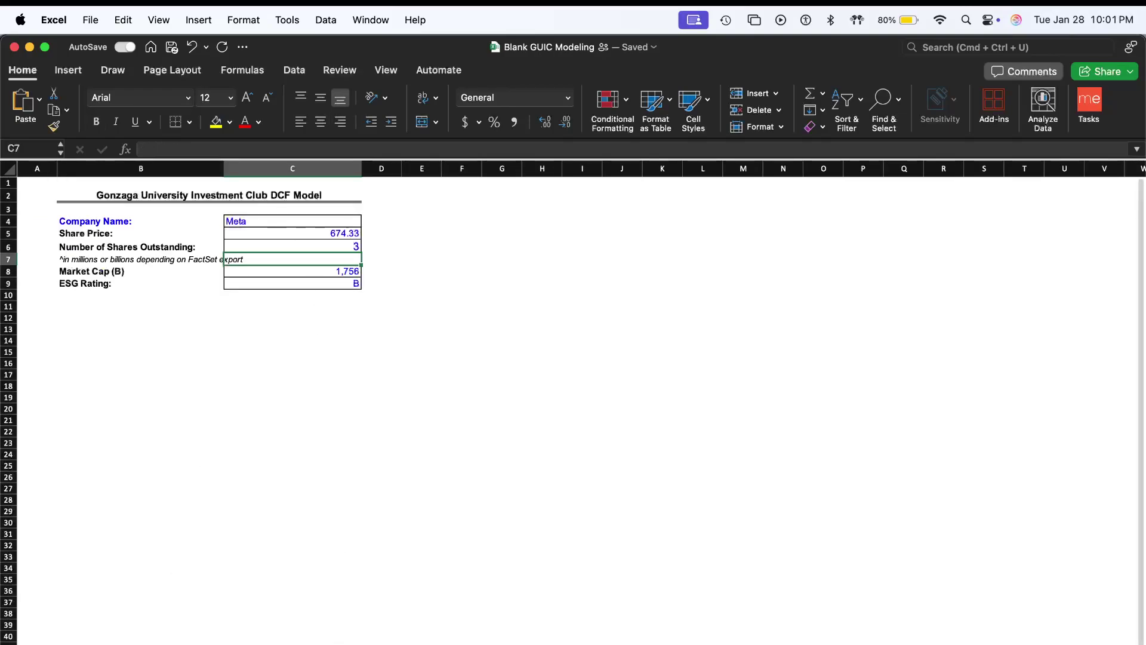
pyautogui.hotkey('ctrl', 'pagedown')
pyautogui.hotkey('ctrl', 'pagedown')
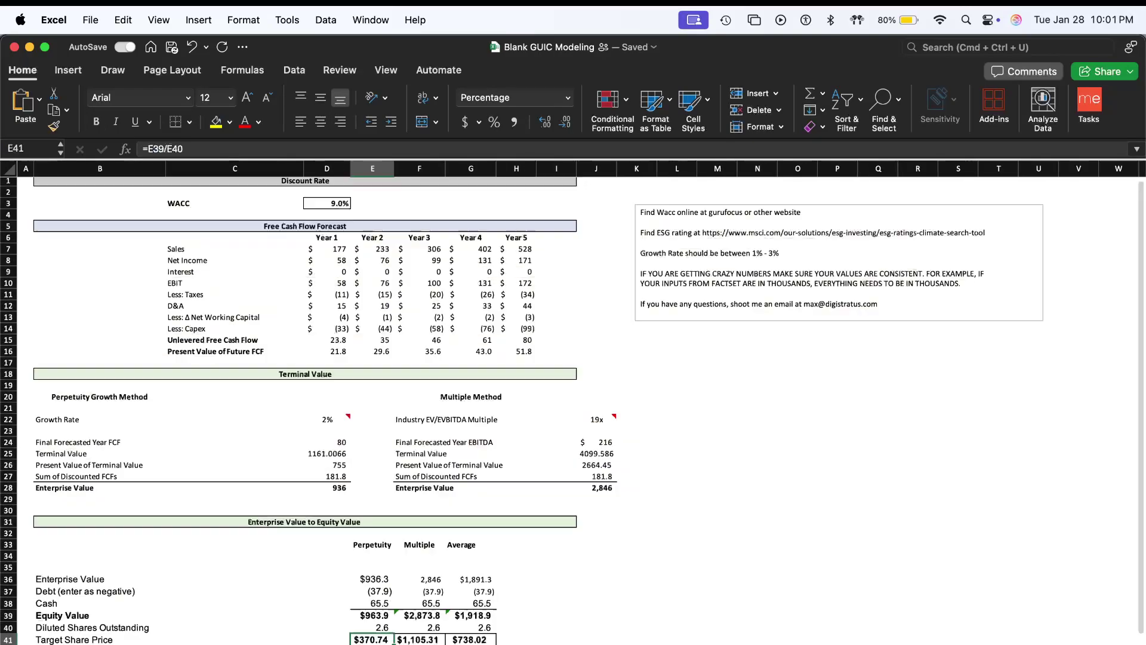
pyautogui.press('Down')
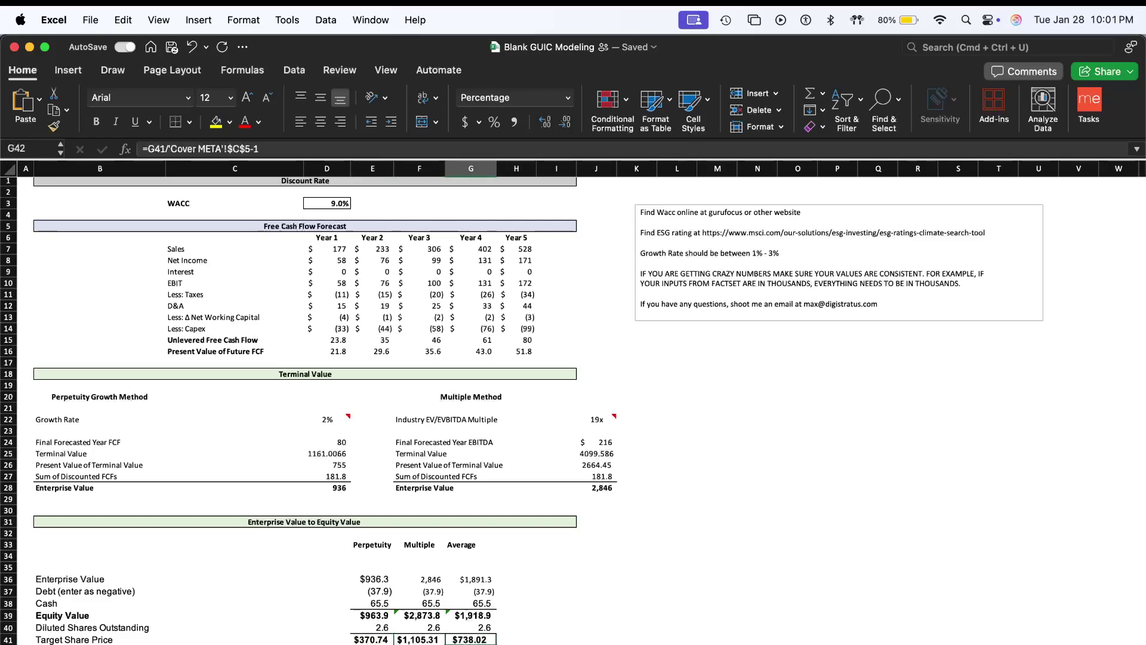
pyautogui.scroll(-3, 478, 593)
pyautogui.scroll(3, 478, 592)
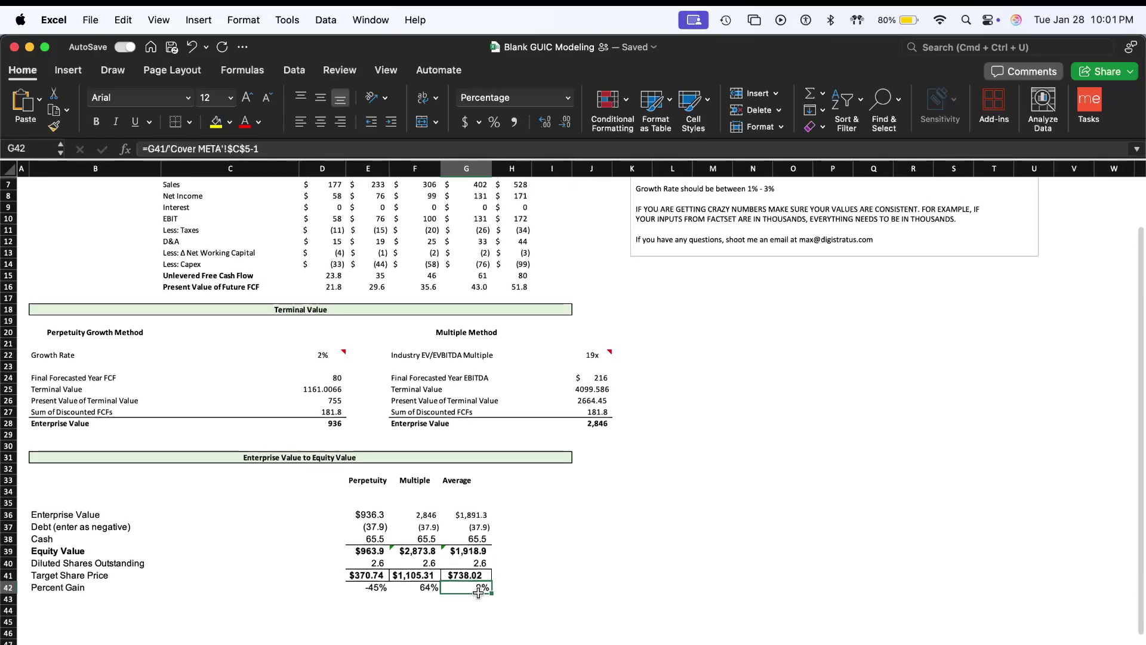
pyautogui.scroll(-2, 478, 592)
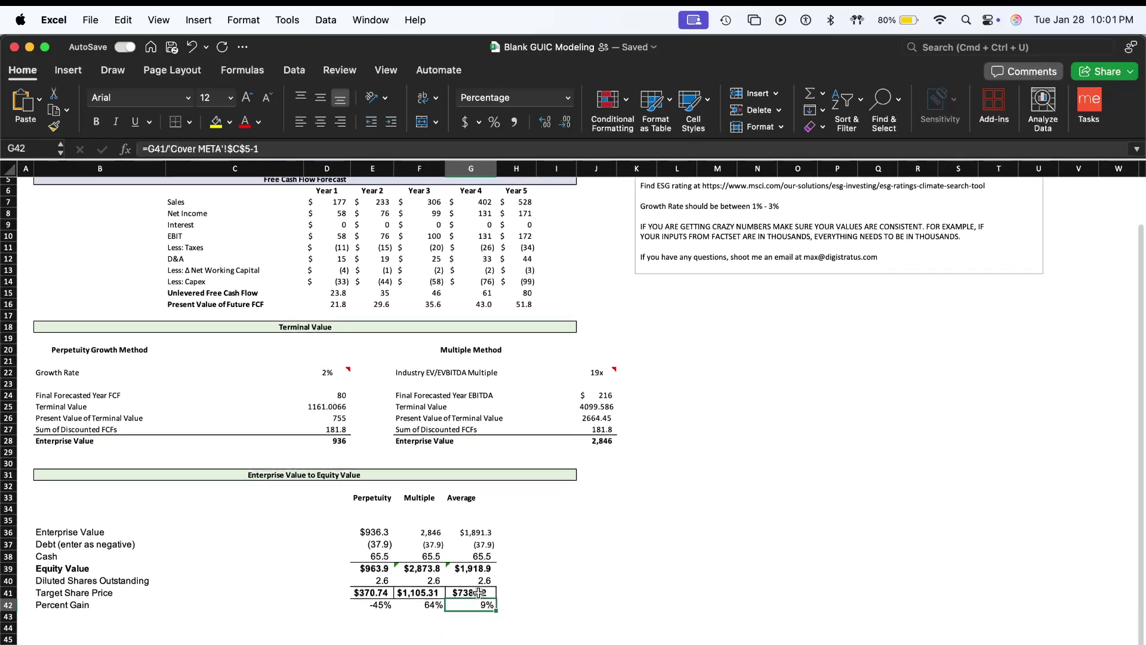
pyautogui.click(389, 602)
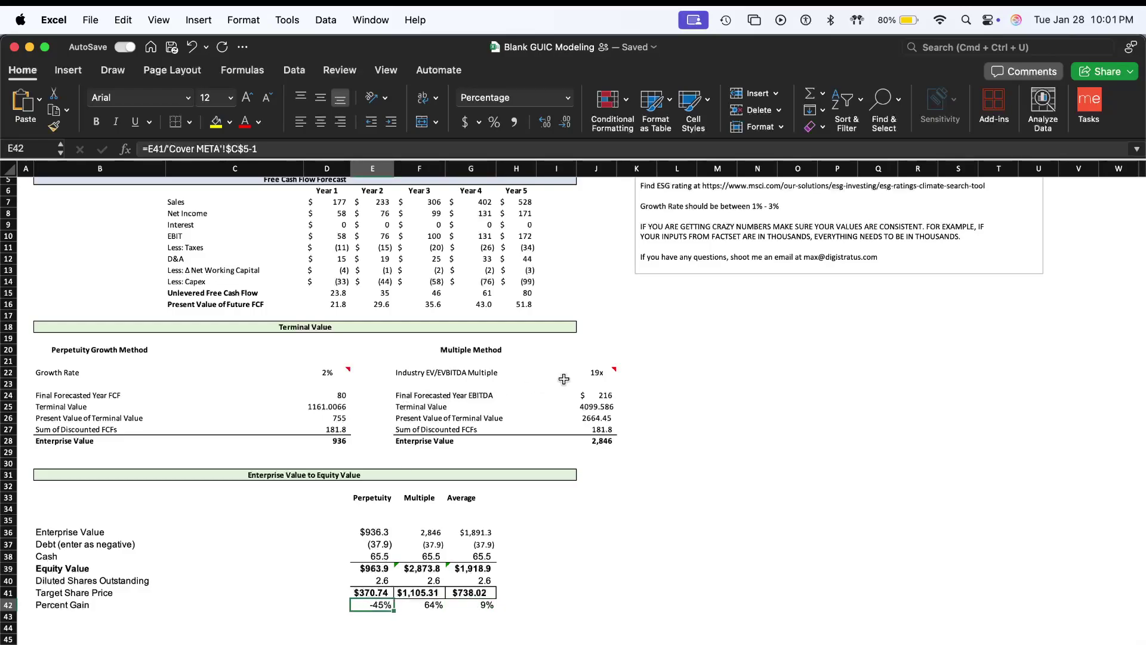
# - Trace the Final Forecasted Year FCF in D24 through the Year 5 Capex, Unlevered Free Cash Flow and net working capital formulas
pyautogui.click(335, 394)
pyautogui.write('=H15')
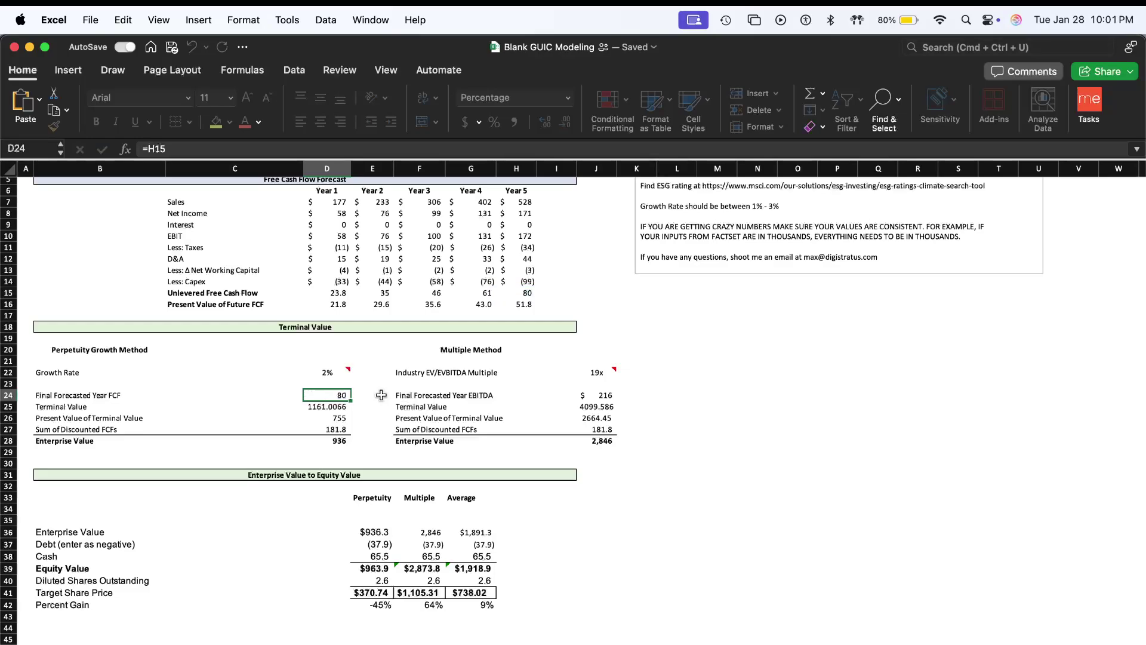
pyautogui.press('Return')
pyautogui.scroll(2, 464, 304)
pyautogui.doubleClick(515, 314)
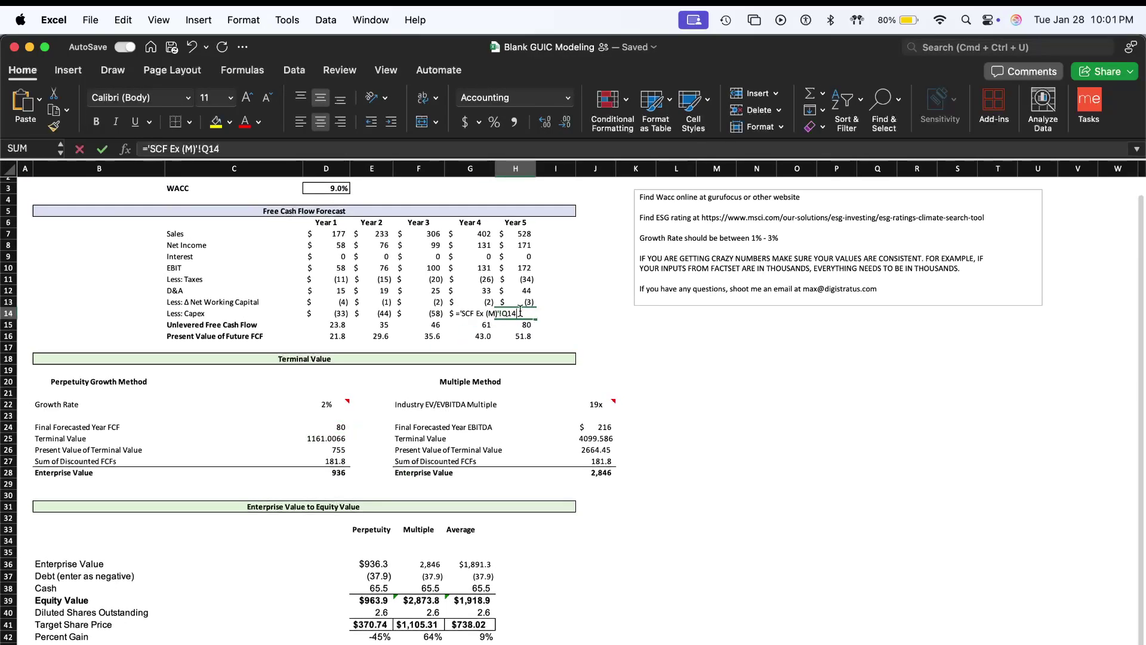
pyautogui.doubleClick(527, 322)
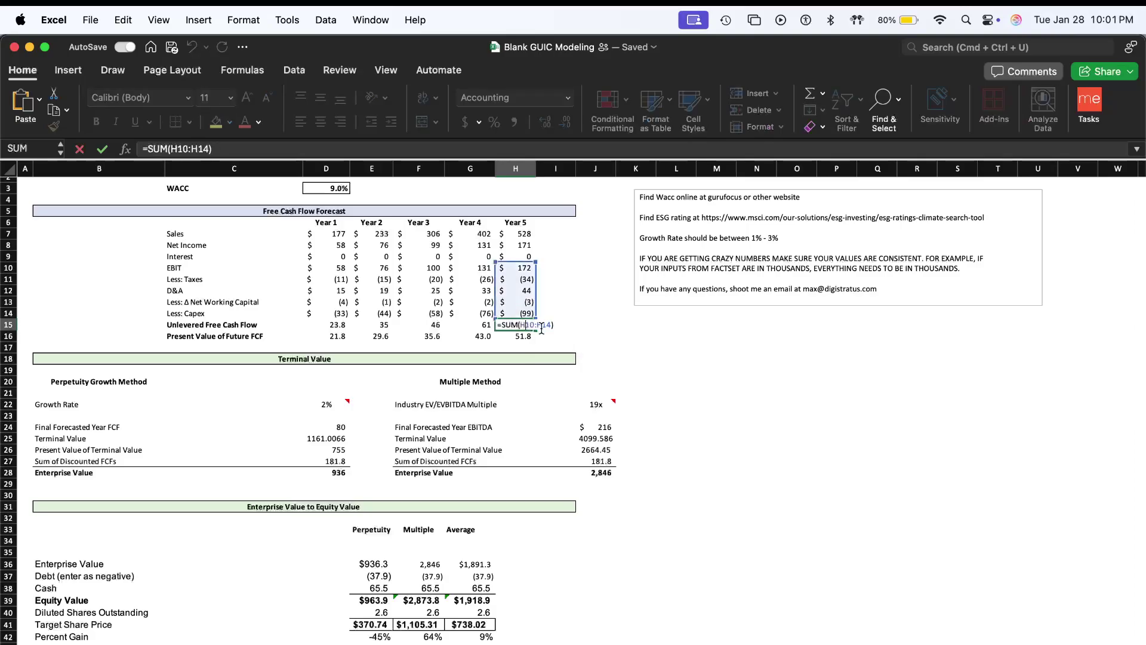
pyautogui.press('Escape')
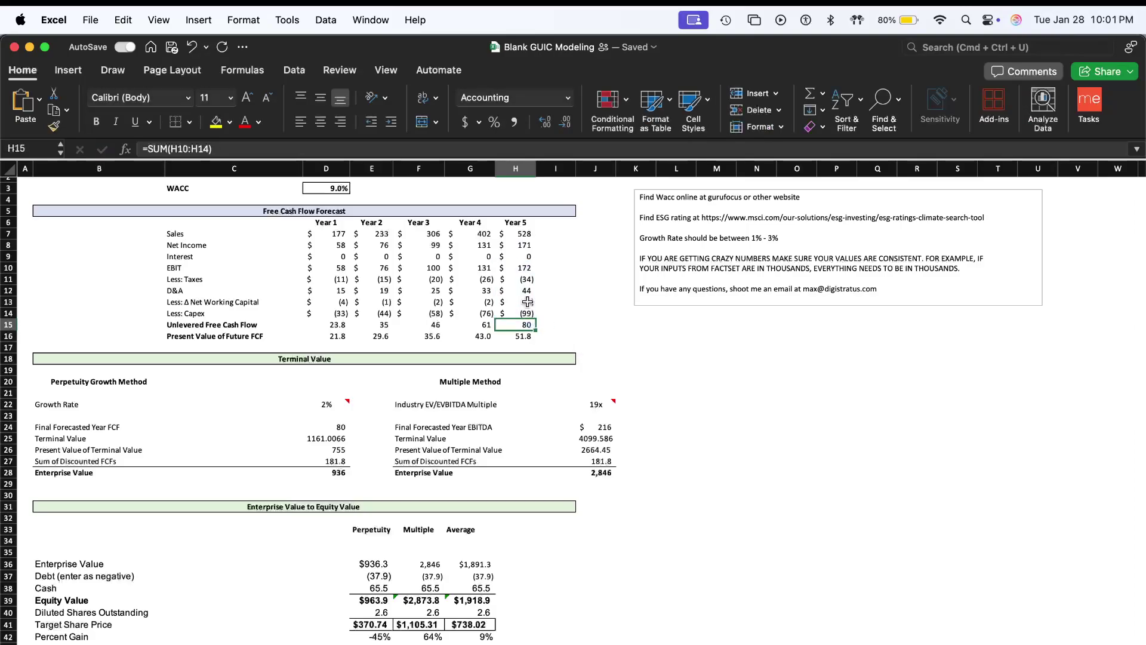
pyautogui.click(528, 302)
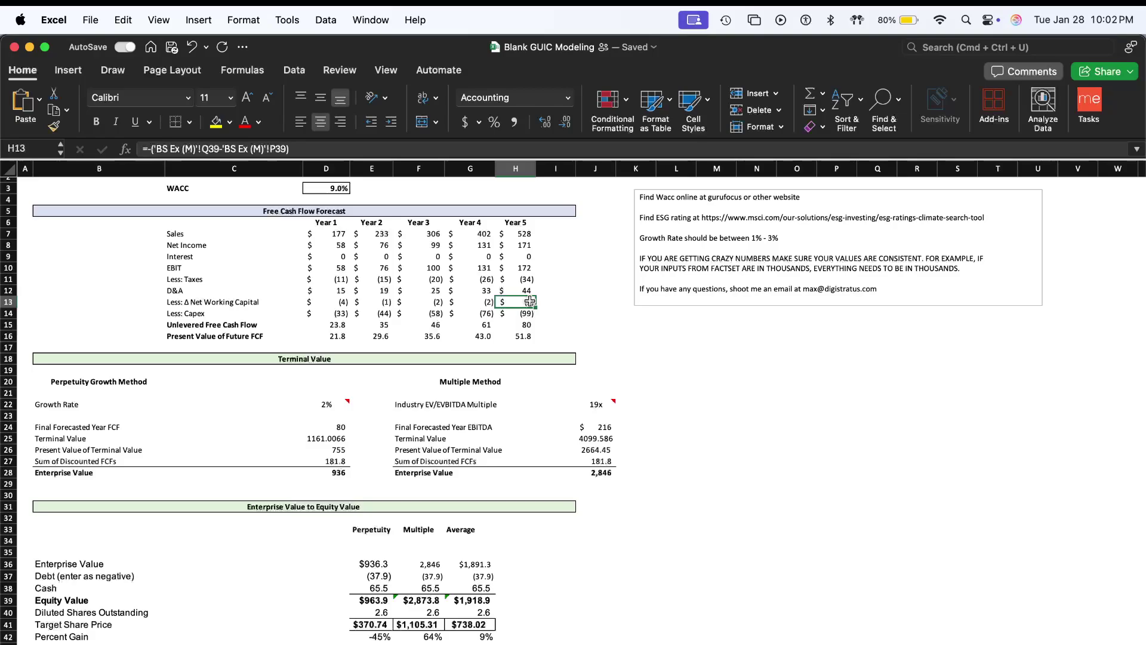
pyautogui.click(349, 303)
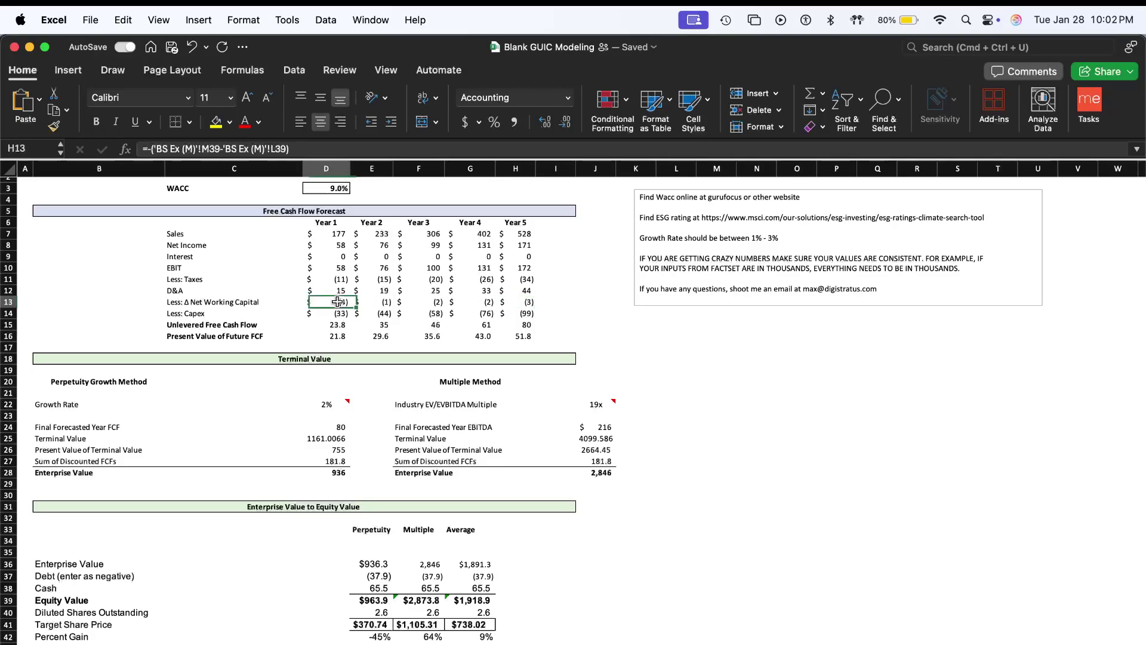
# - Examine the Year 1 to Year 5 EBIT, Taxes, D&A, Net Working Capital, Capex and free cash flow rows in the forecast
pyautogui.click(527, 292)
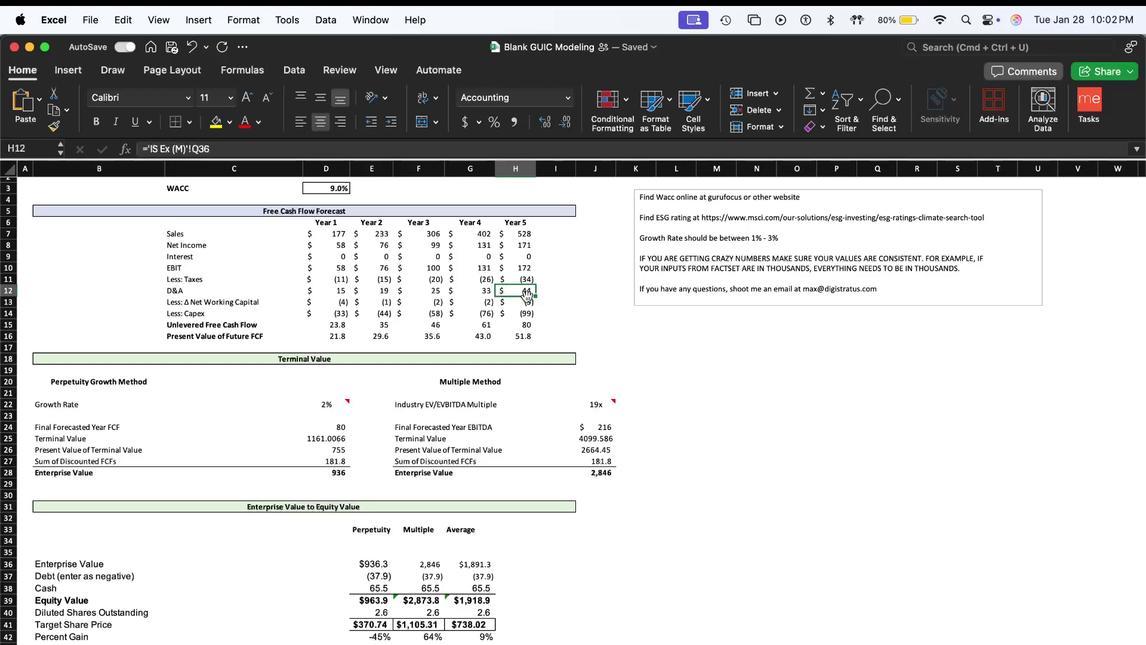
pyautogui.moveTo(343, 313); pyautogui.dragTo(523, 277)
pyautogui.click(338, 289)
pyautogui.moveTo(328, 270); pyautogui.dragTo(521, 268)
pyautogui.click(371, 347)
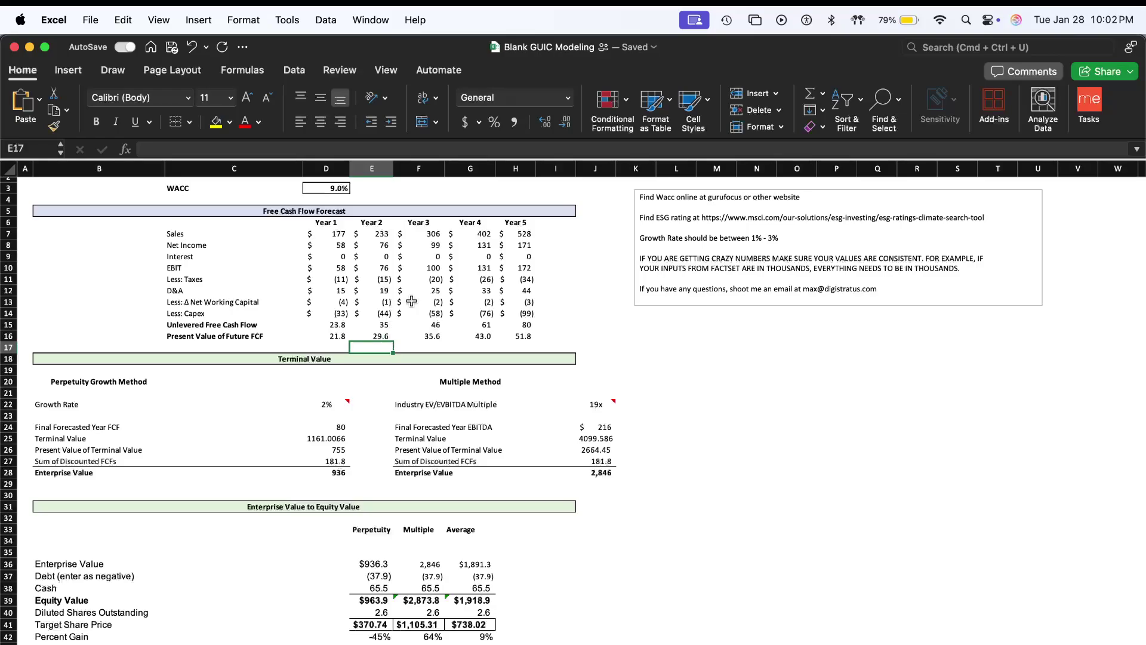
pyautogui.click(523, 324)
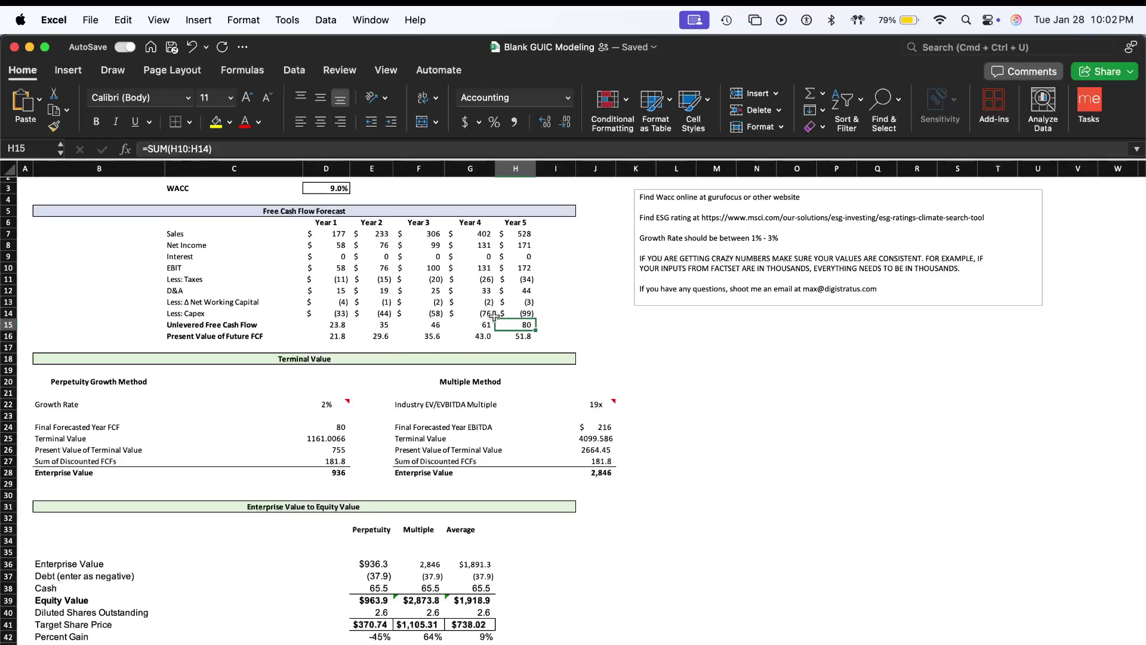
pyautogui.moveTo(526, 316); pyautogui.dragTo(327, 313)
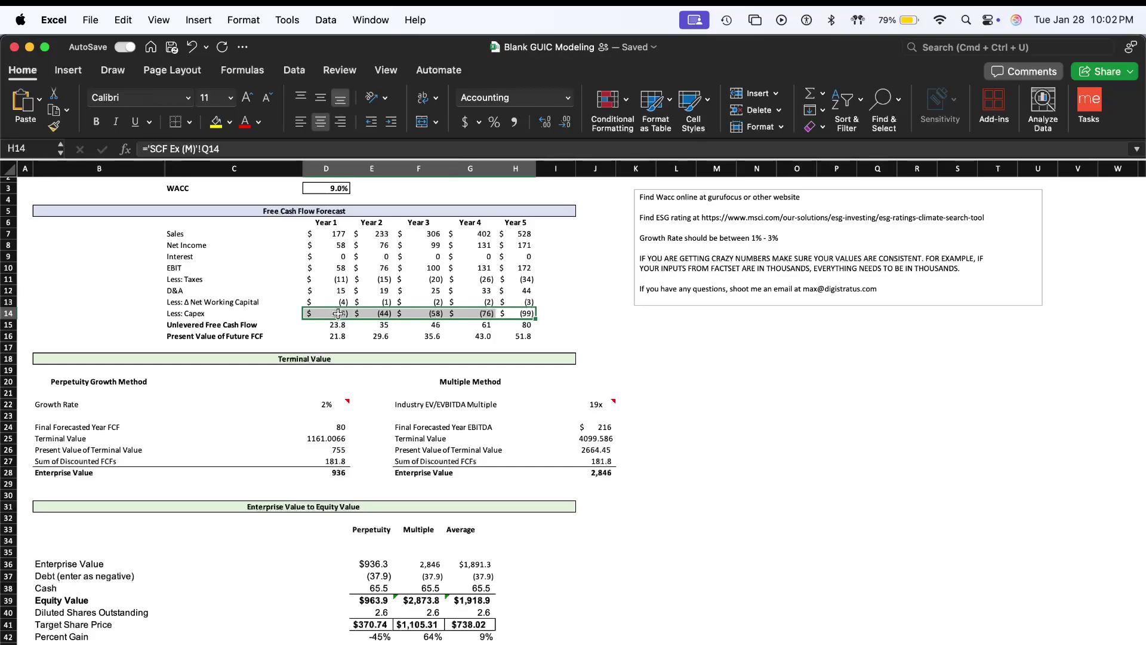
pyautogui.click(328, 336)
pyautogui.scroll(-5, 330, 361)
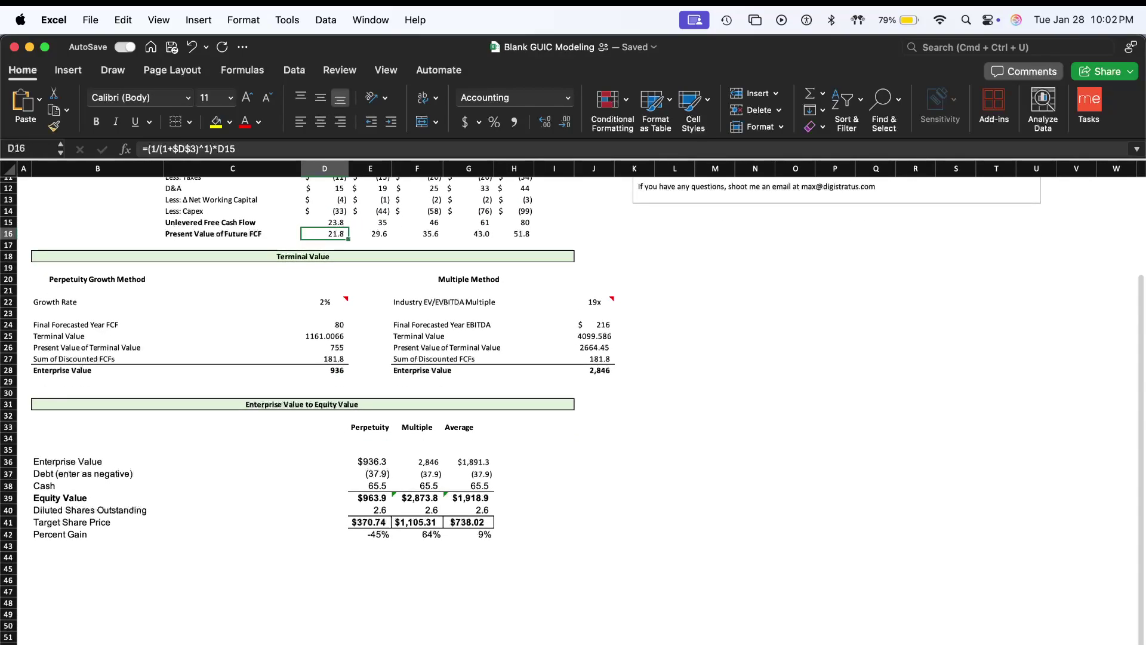
# - Switch to Chrome and search Google for "perpetuity growth rate meta" in a new tab
pyautogui.press('super+Tab')
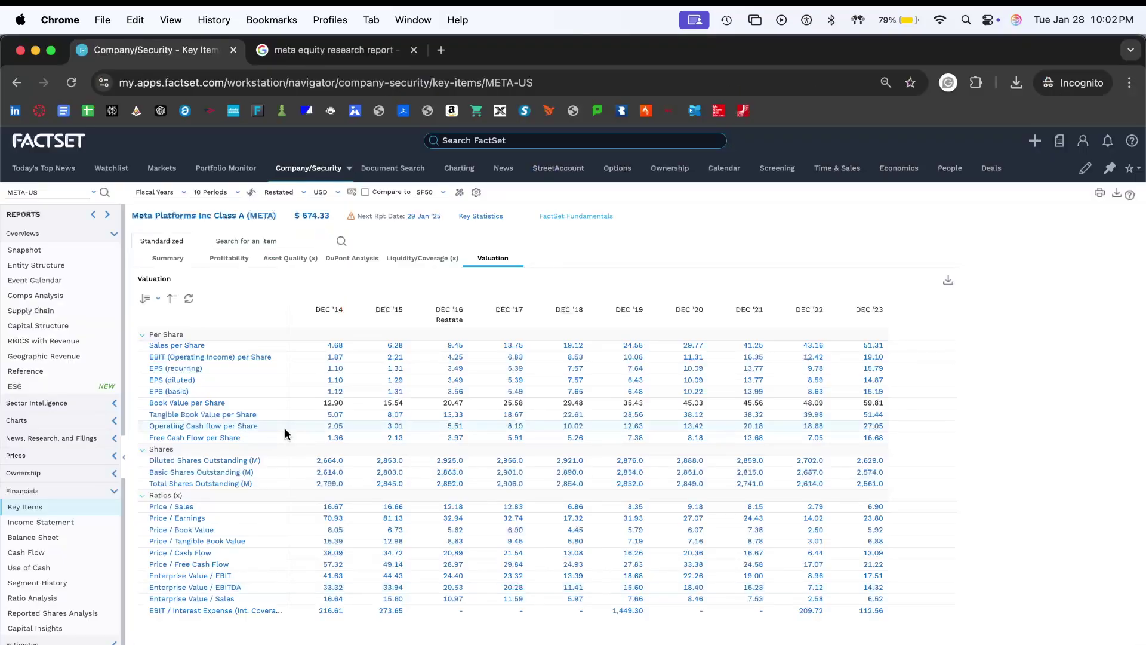
pyautogui.press('super+t')
pyautogui.write('perp')
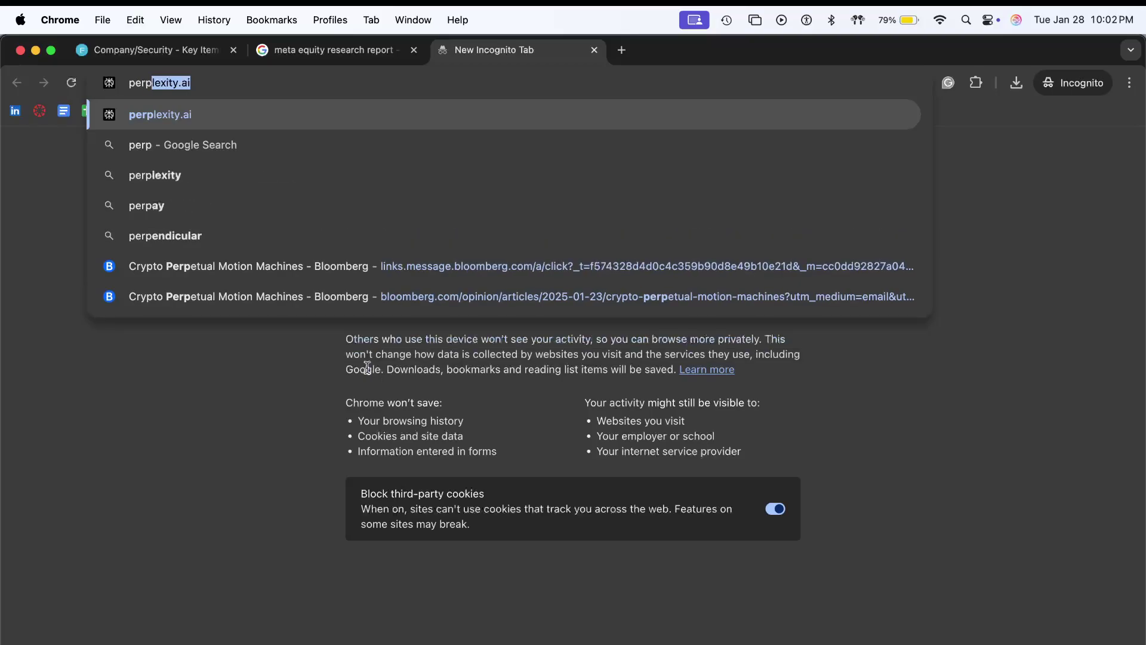
pyautogui.write('etuity g')
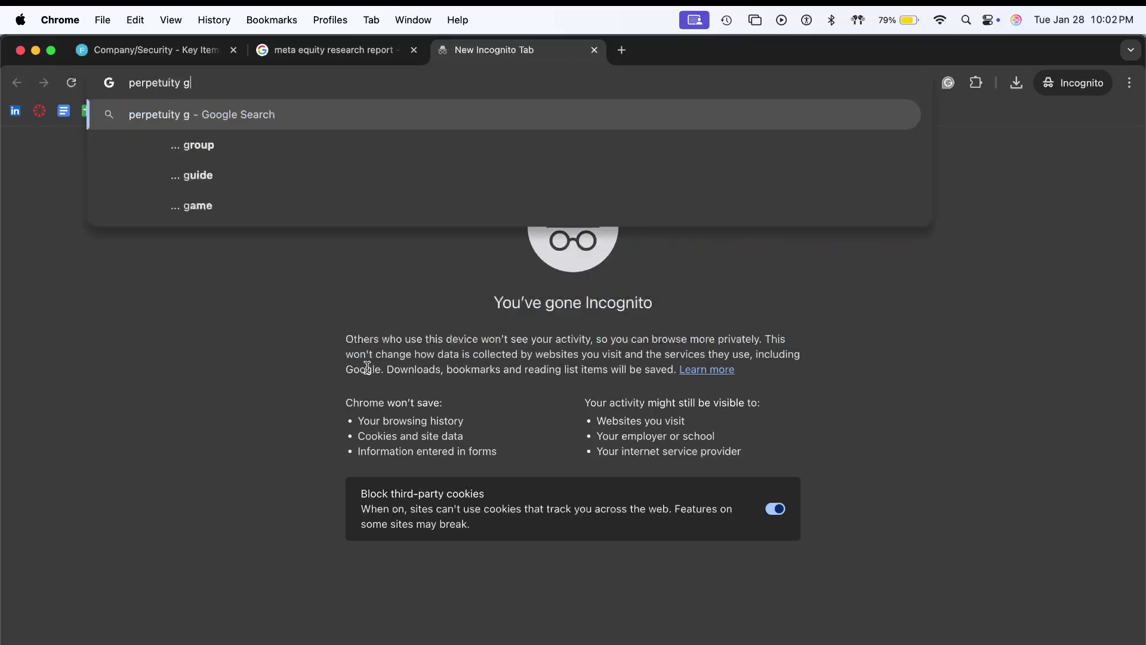
pyautogui.write('rowth rate meta')
pyautogui.press('Return')
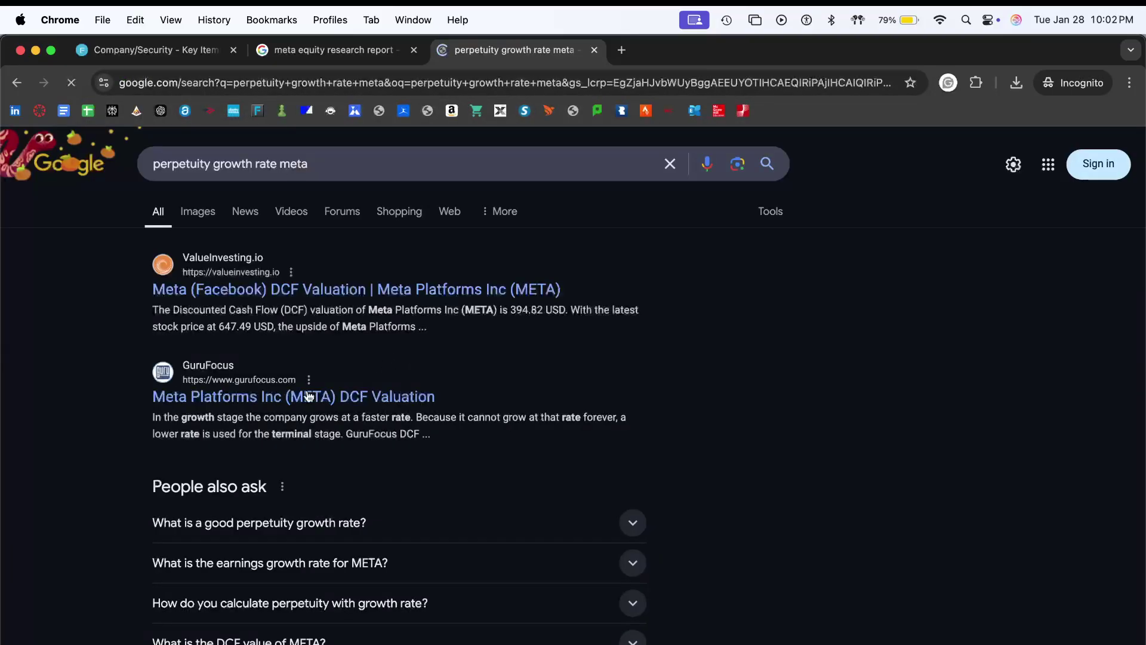
# - Look through the search results and open the Macabacus article "Terminal Value: DCF & Valuation Methods"
pyautogui.scroll(-1, 256, 411)
pyautogui.scroll(-1, 376, 350)
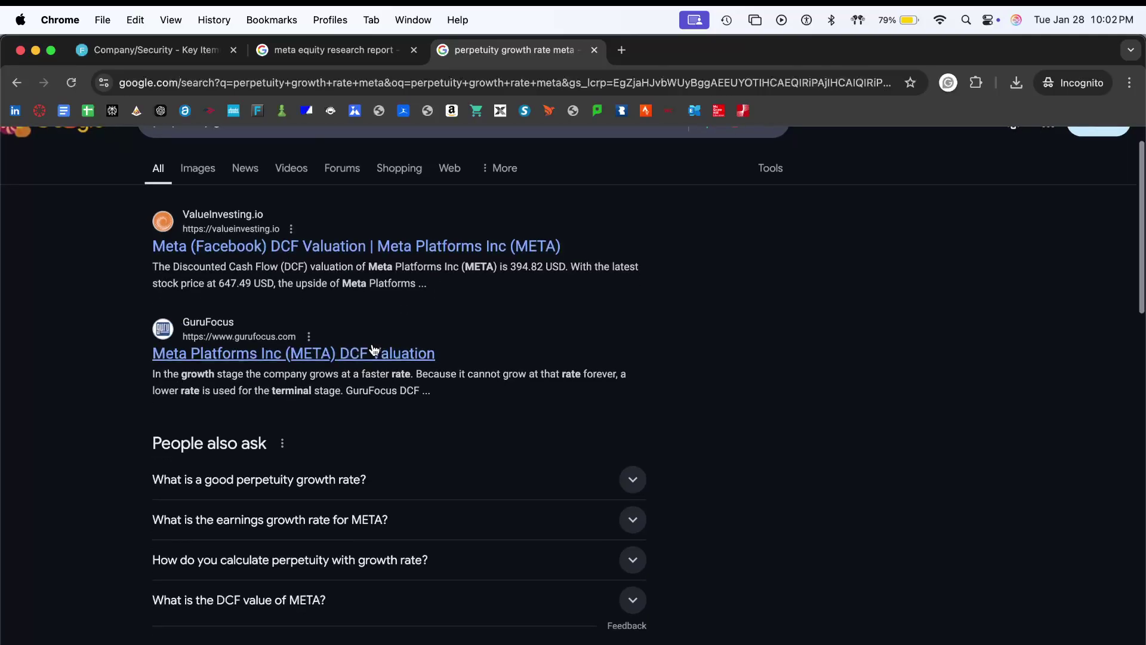
pyautogui.scroll(-4, 293, 504)
pyautogui.scroll(-1, 293, 503)
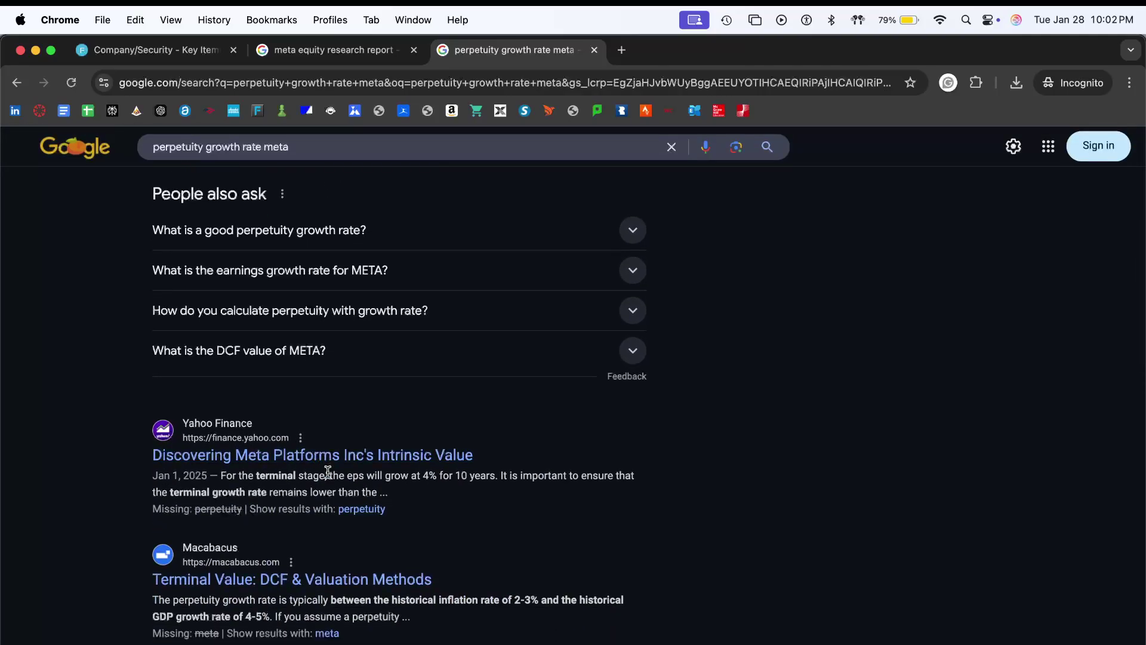
pyautogui.scroll(-3, 334, 469)
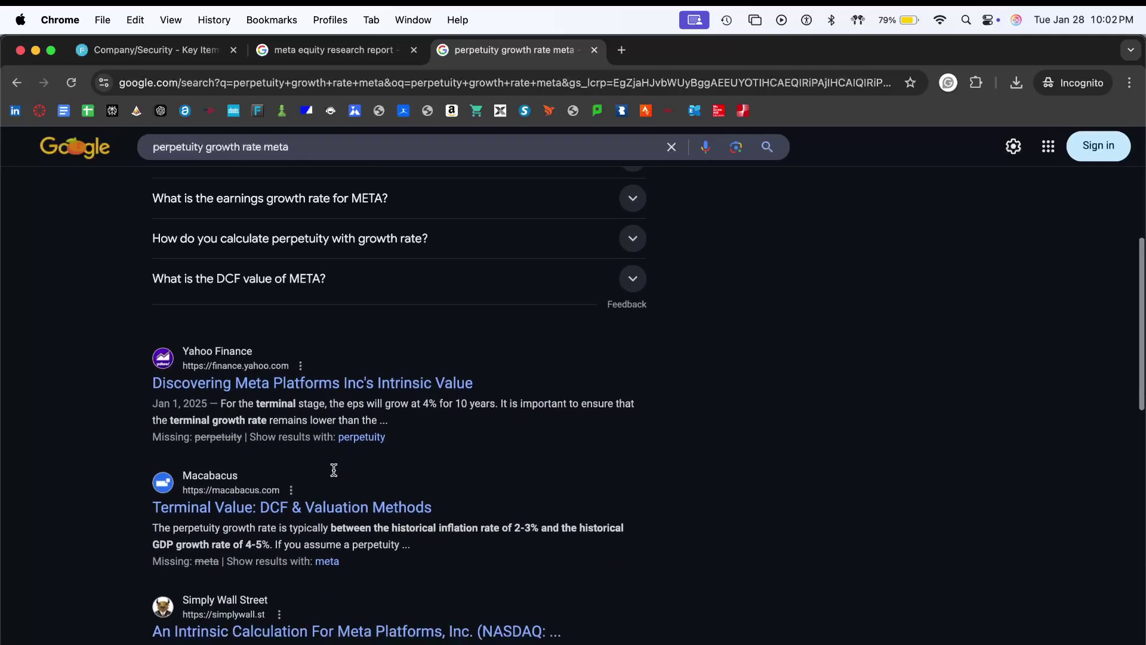
pyautogui.click(382, 514)
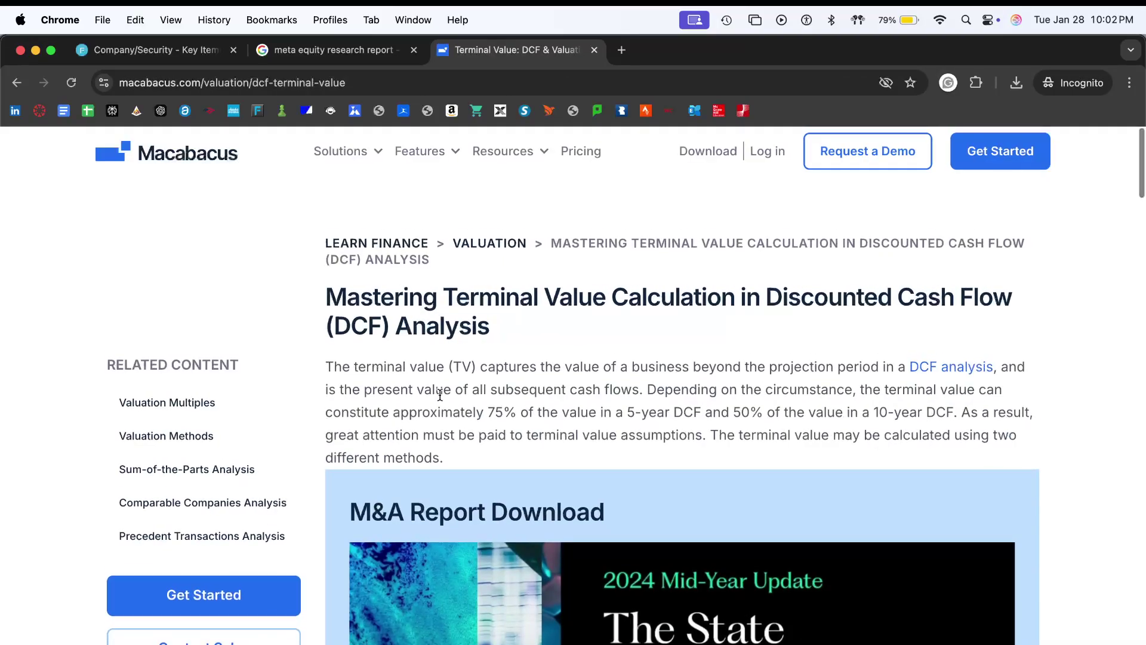
# - Dismiss the cookie notice and read through the article's sections on the terminal multiple and perpetuity growth methods
pyautogui.scroll(-5, 440, 396)
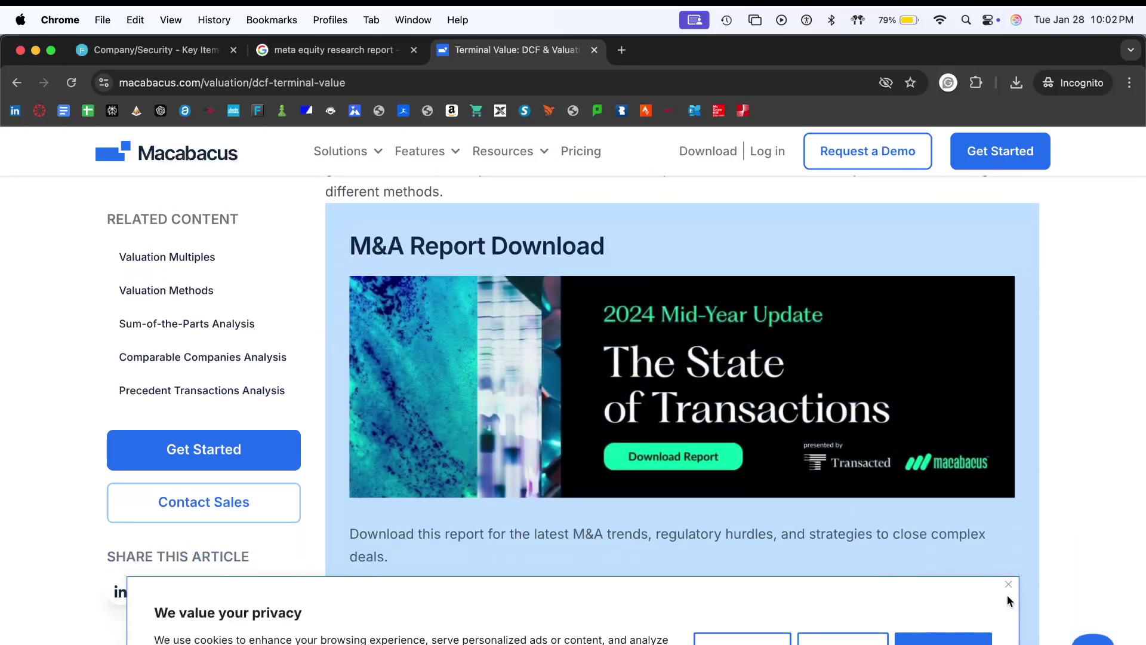
pyautogui.click(1008, 584)
pyautogui.scroll(-6, 636, 524)
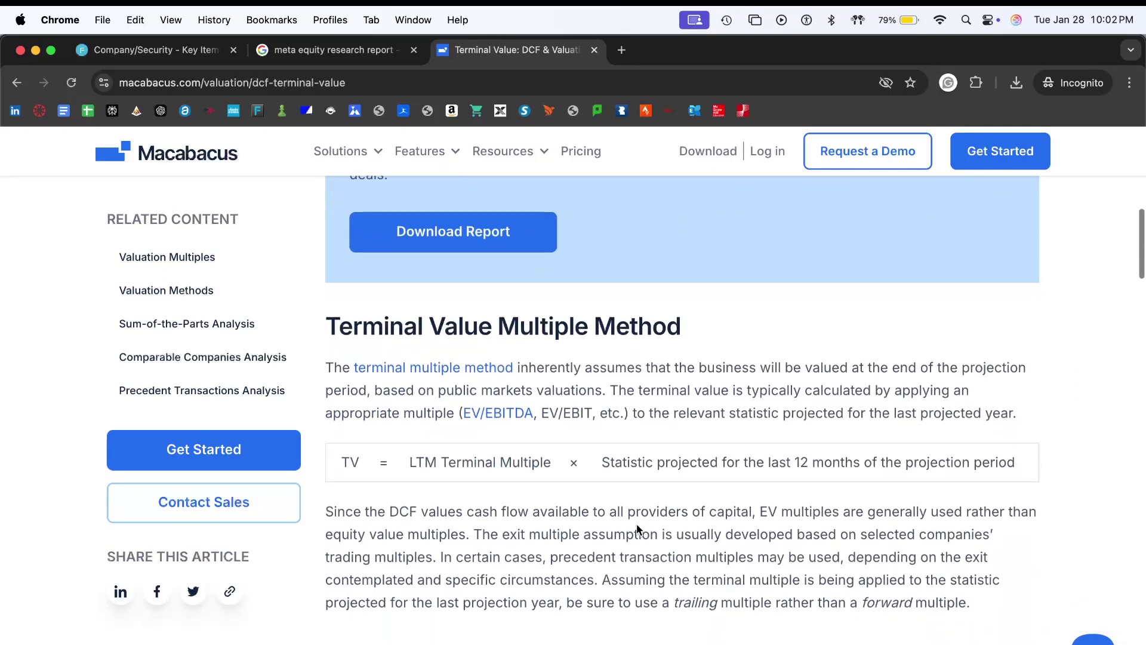
pyautogui.scroll(-4, 636, 525)
pyautogui.scroll(-8, 636, 524)
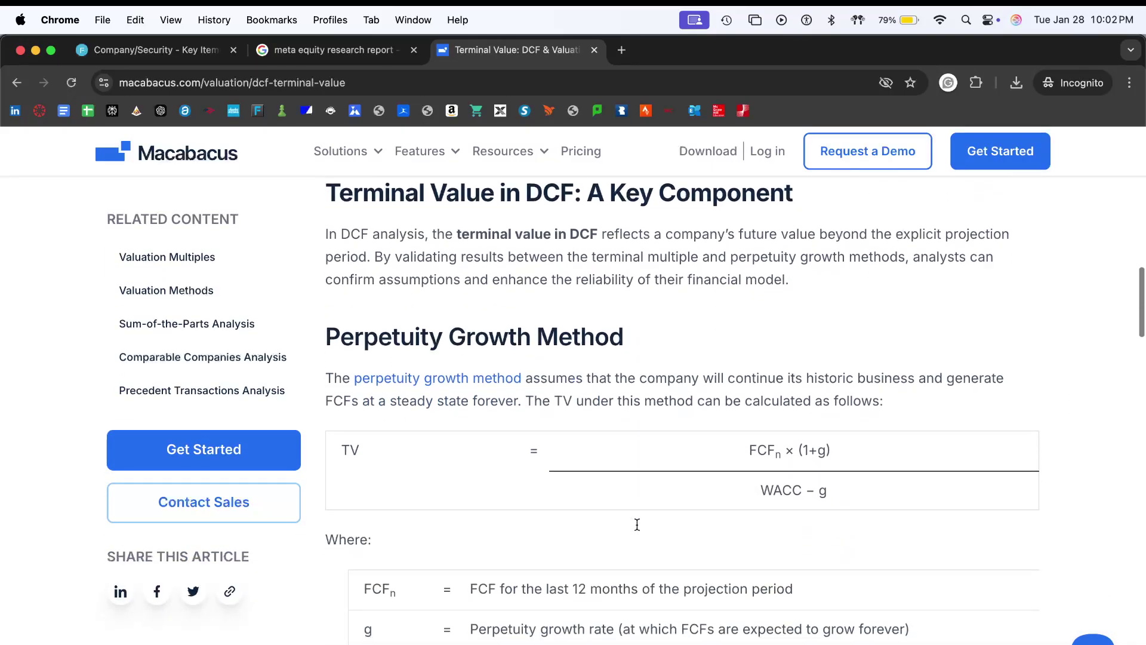
pyautogui.scroll(-17, 637, 524)
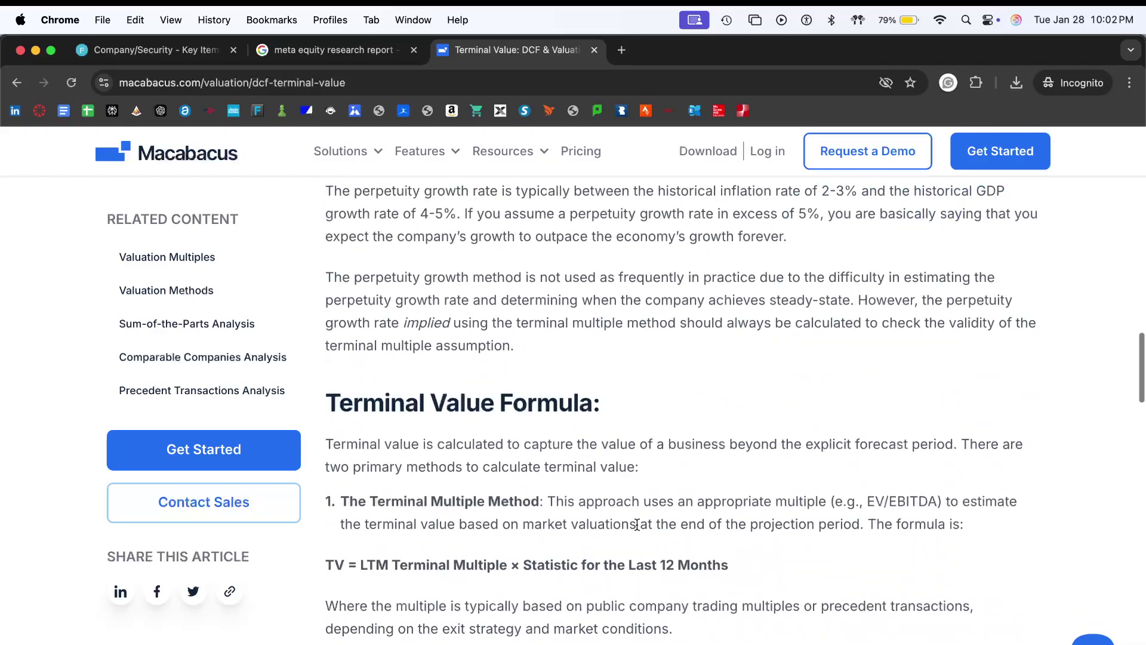
pyautogui.scroll(-6, 636, 524)
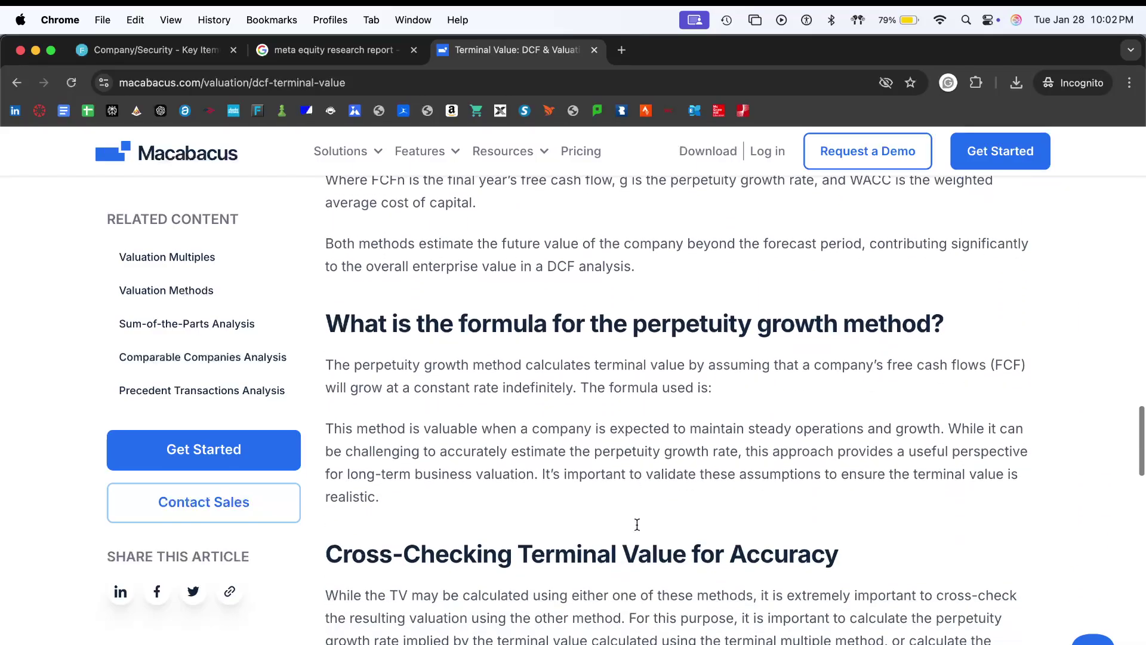
pyautogui.scroll(8, 636, 524)
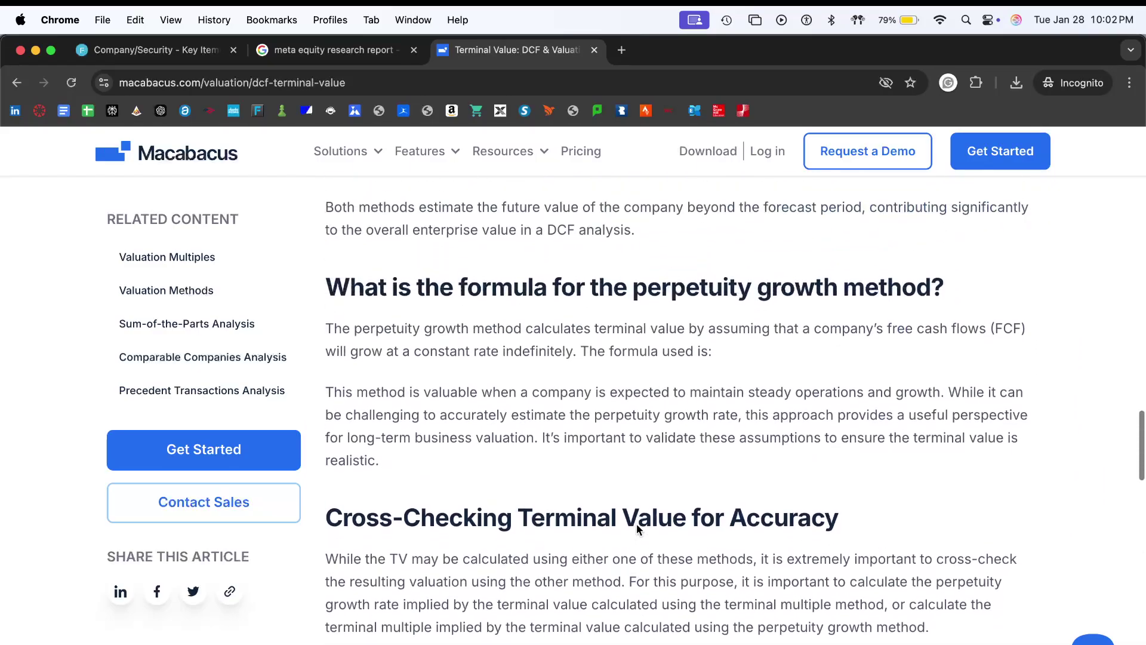
pyautogui.scroll(-3, 636, 524)
pyautogui.scroll(-12, 636, 524)
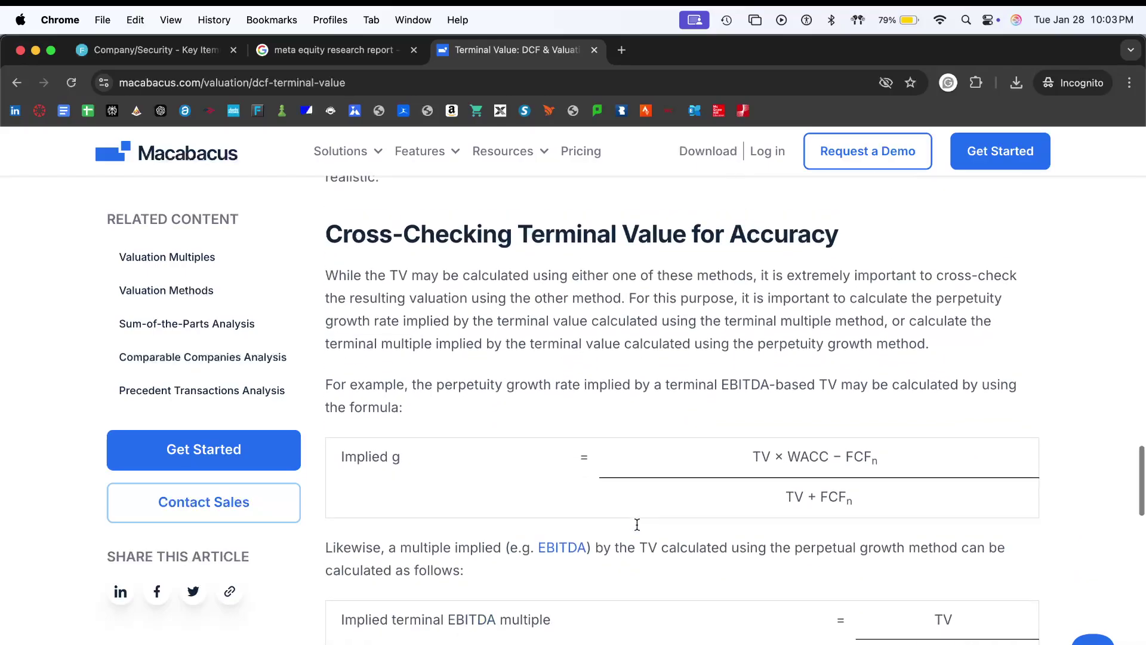
pyautogui.scroll(-15, 636, 524)
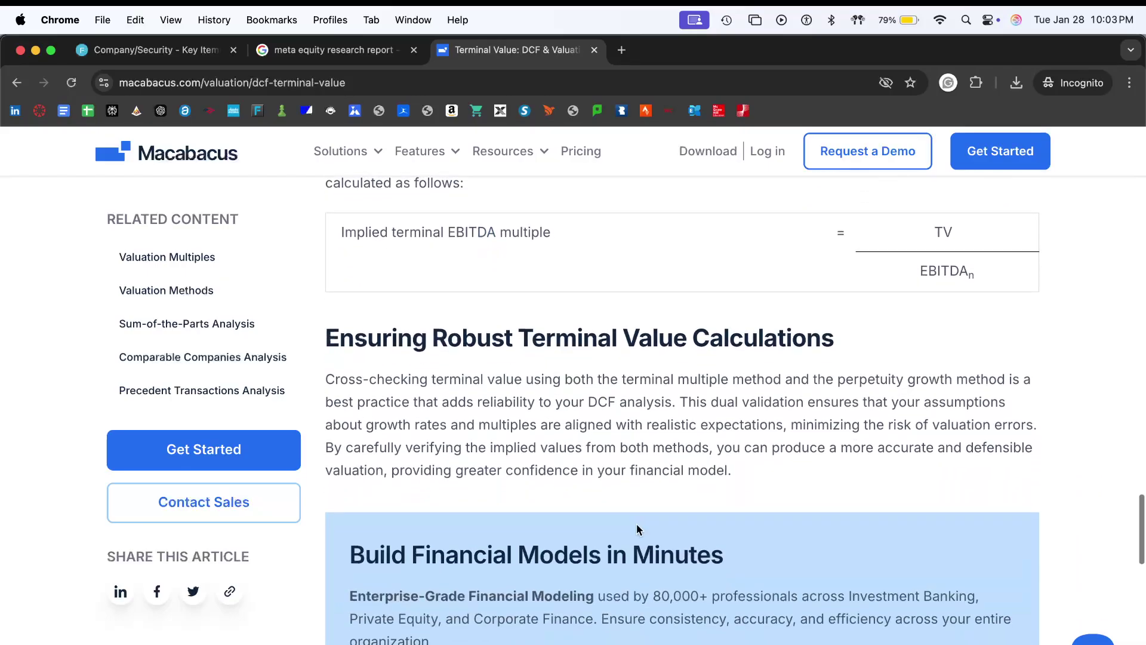
pyautogui.scroll(20, 636, 523)
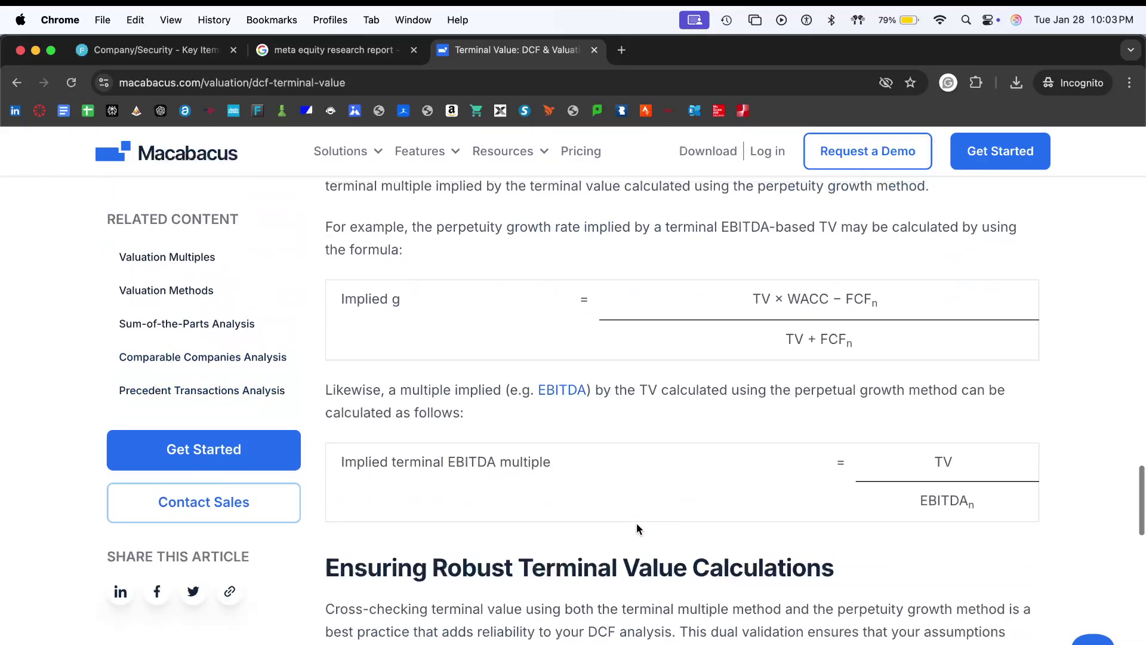
# - Search the article for "%" and step through the matches to the typical perpetuity growth rate range
pyautogui.press('super+f')
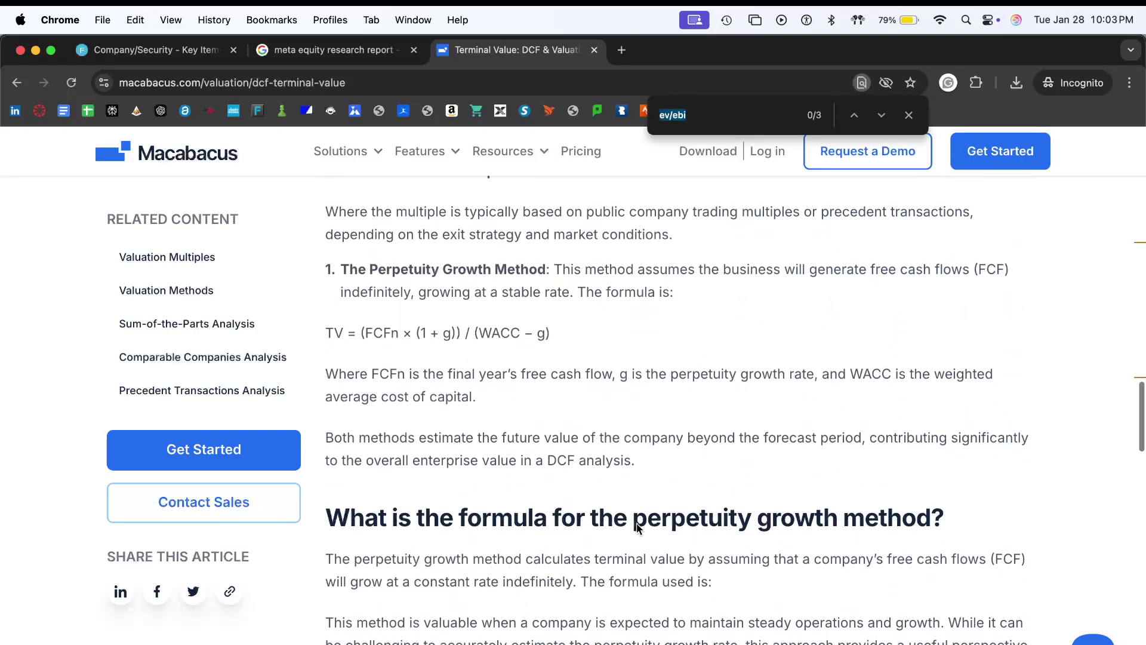
pyautogui.write('%')
pyautogui.press('Return')
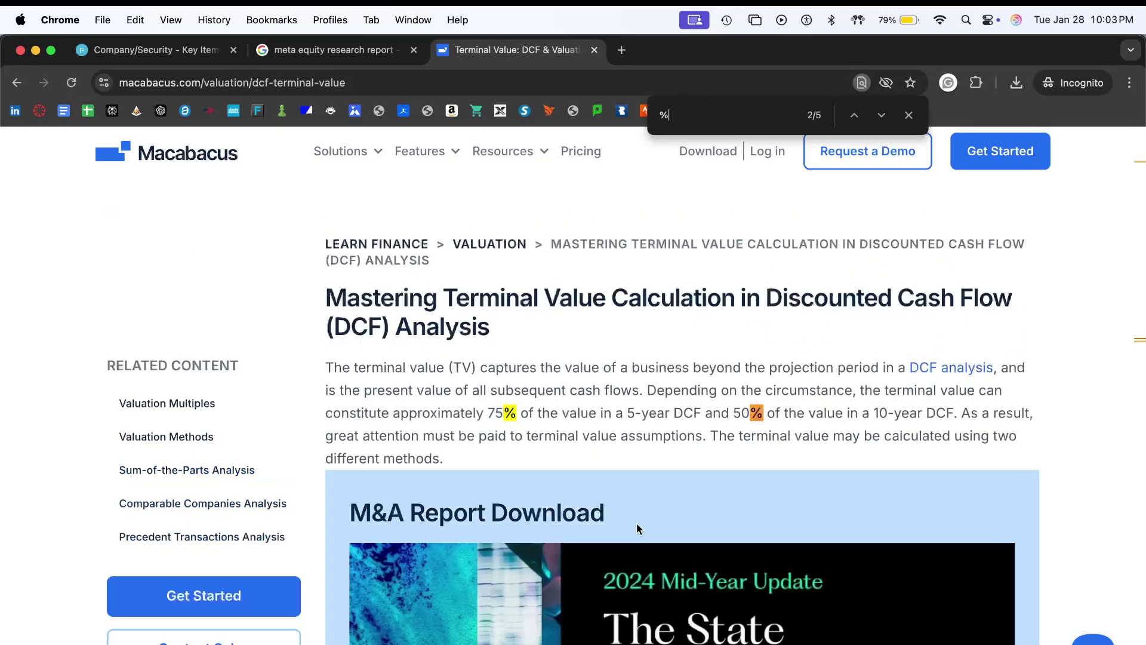
pyautogui.press('Return')
pyautogui.press('Return')
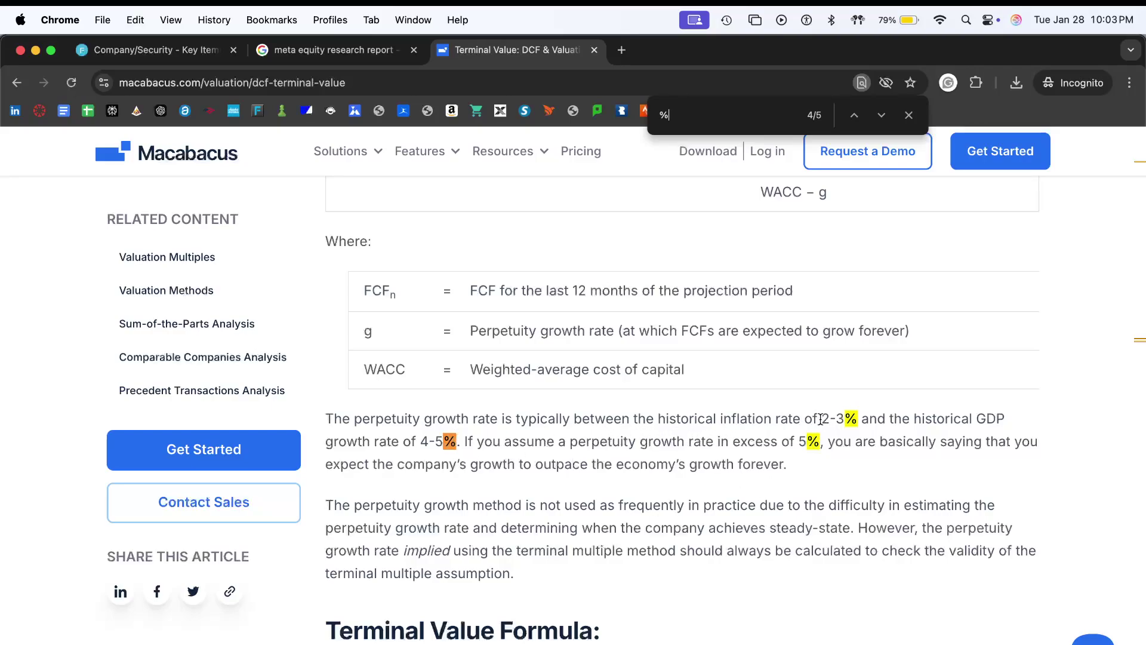
pyautogui.press('Return')
pyautogui.press('Escape')
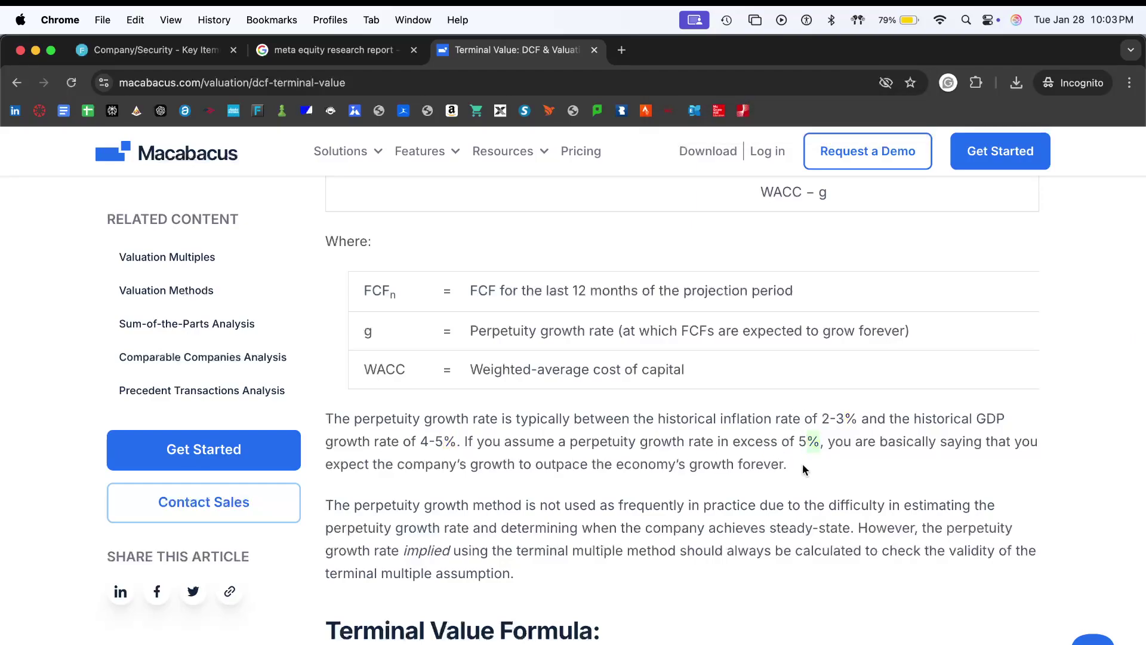
# - Switch back to Excel and set the perpetuity Growth Rate in D22 to 2.5%
pyautogui.press('super+Tab')
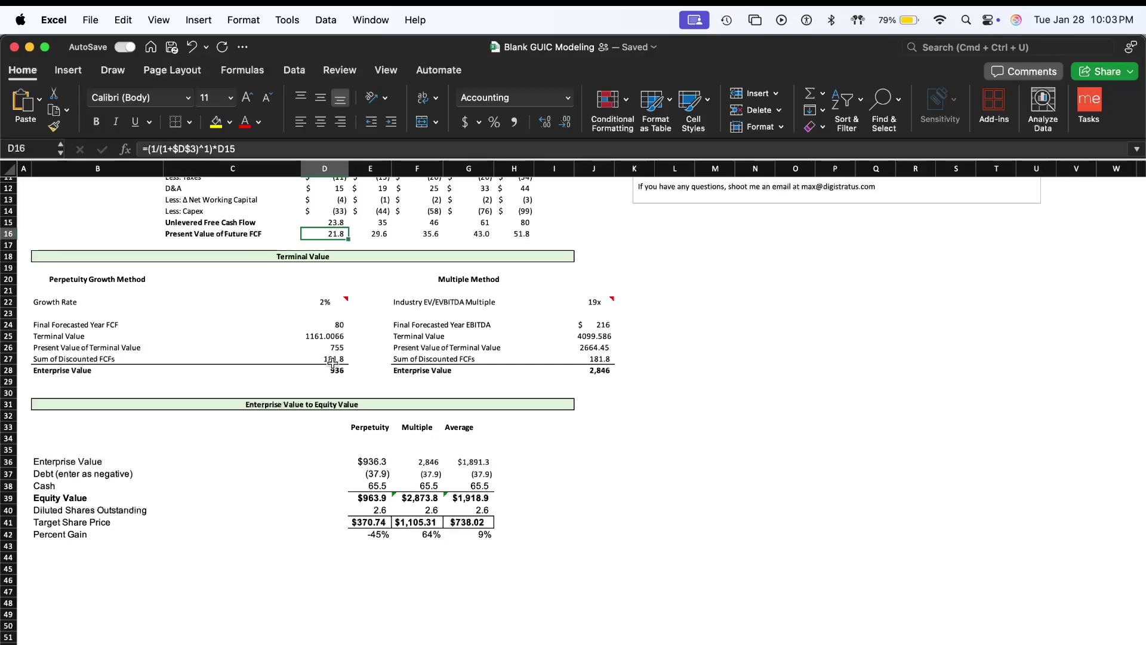
pyautogui.click(318, 303)
pyautogui.write('2.5')
pyautogui.press('Return')
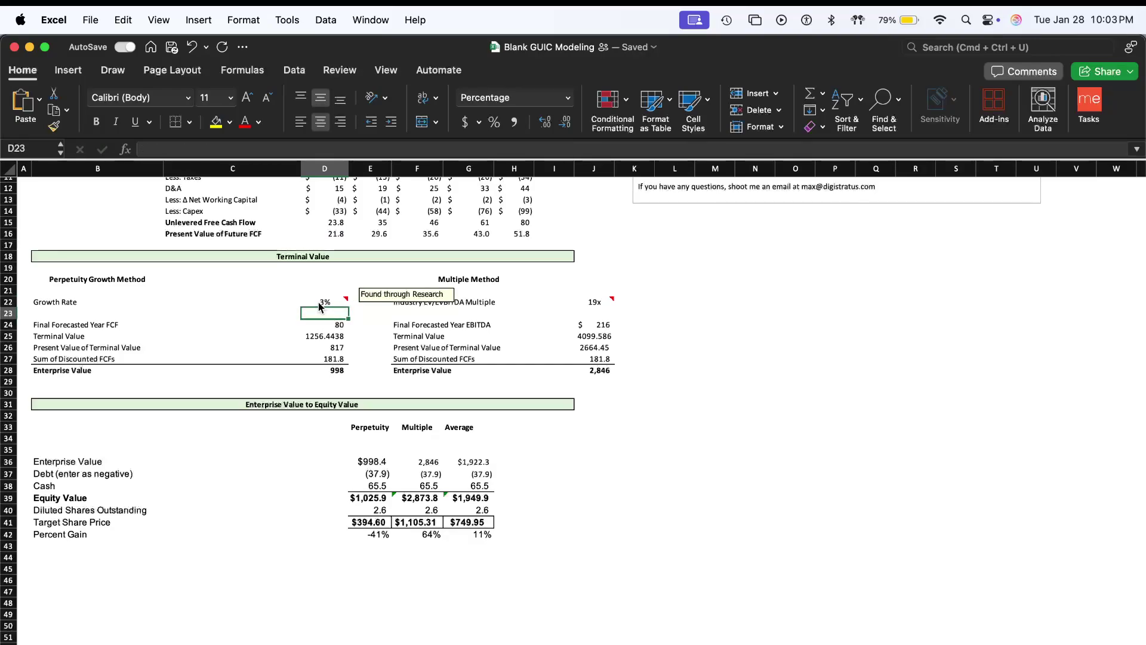
# - Undo and redo the Growth Rate change to compare its effect on the Perpetuity Percent Gain in E42
pyautogui.click(376, 532)
pyautogui.press('super+z')
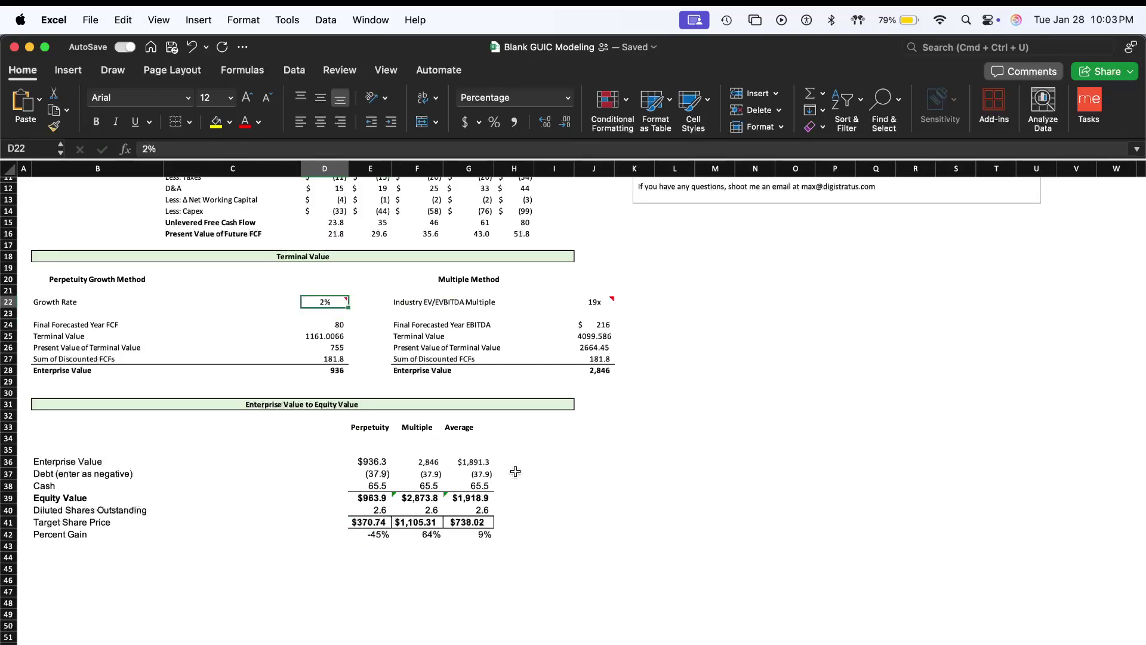
pyautogui.click(378, 534)
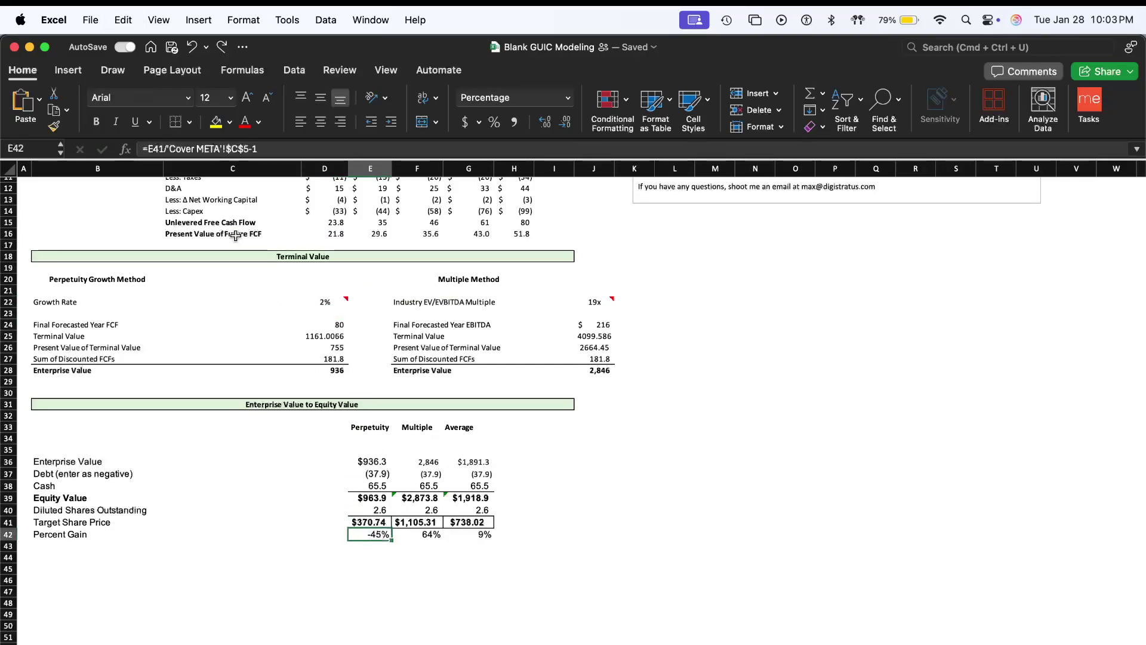
pyautogui.click(221, 47)
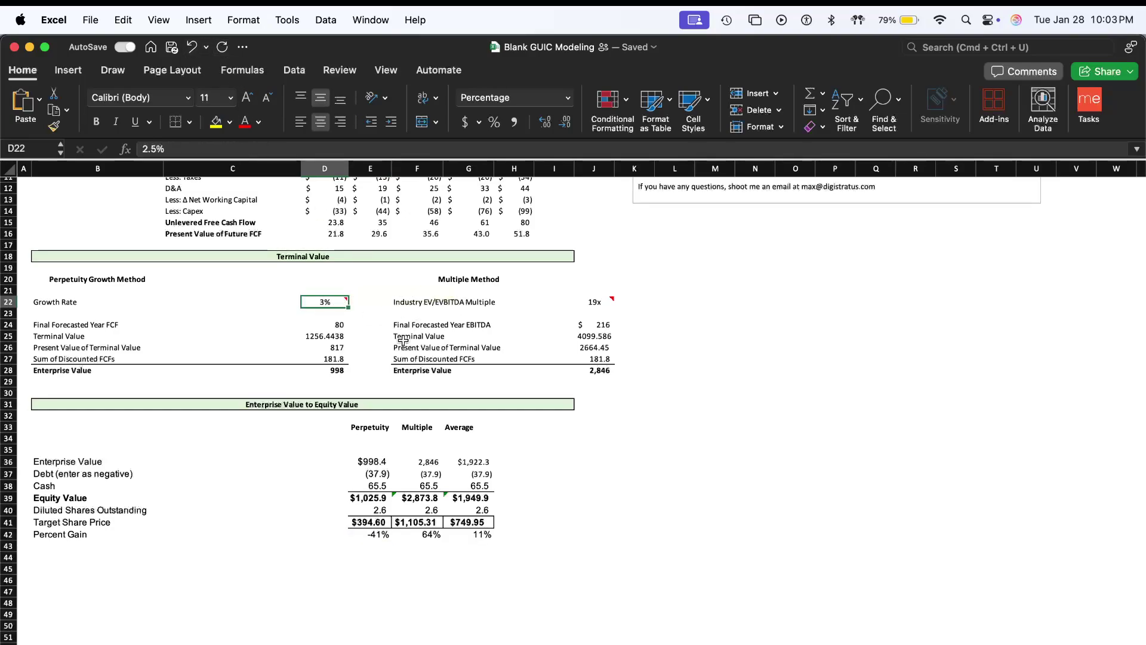
# - Show the Growth Rate in D22 with one decimal place
pyautogui.click(367, 304)
pyautogui.scroll(5, 323, 290)
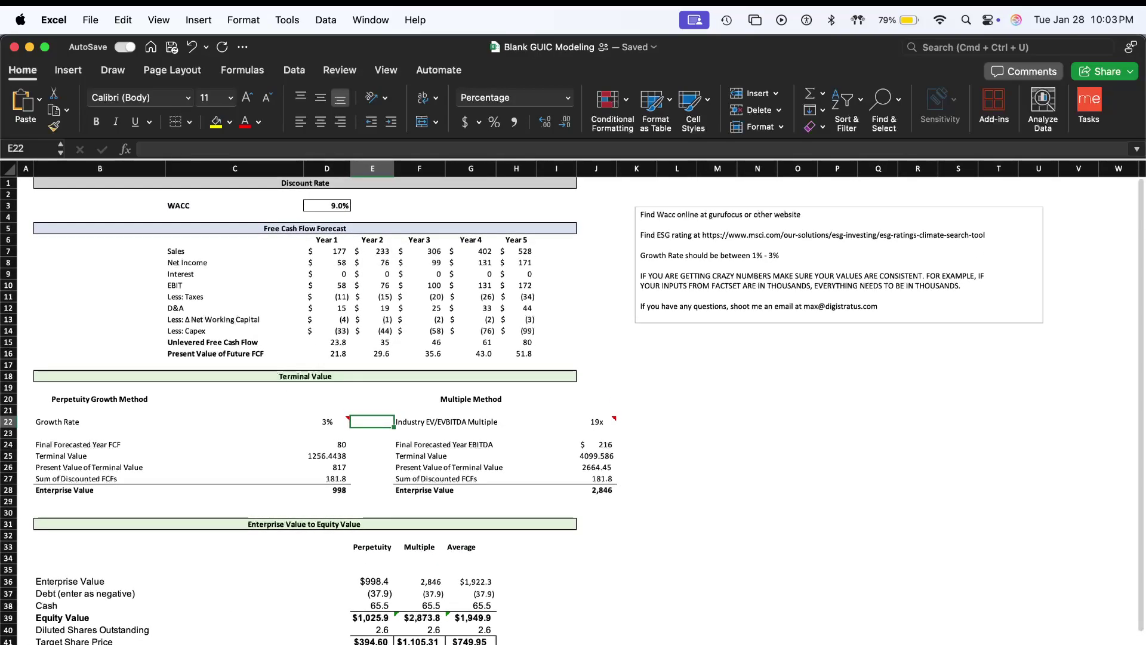
pyautogui.click(329, 423)
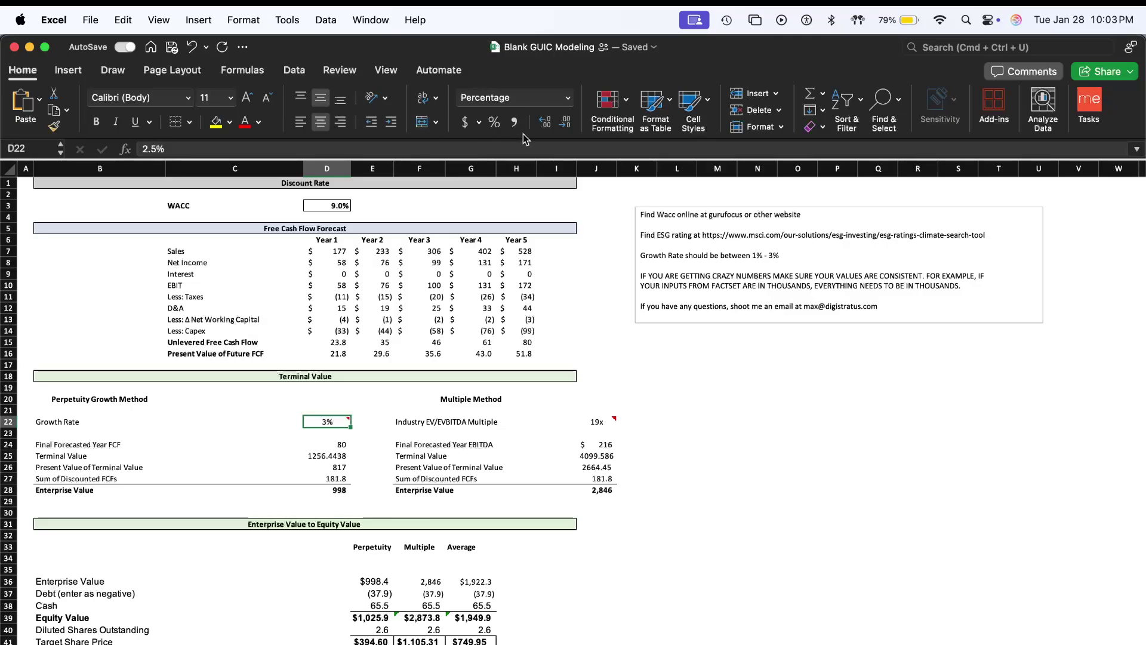
pyautogui.click(554, 124)
pyautogui.click(376, 432)
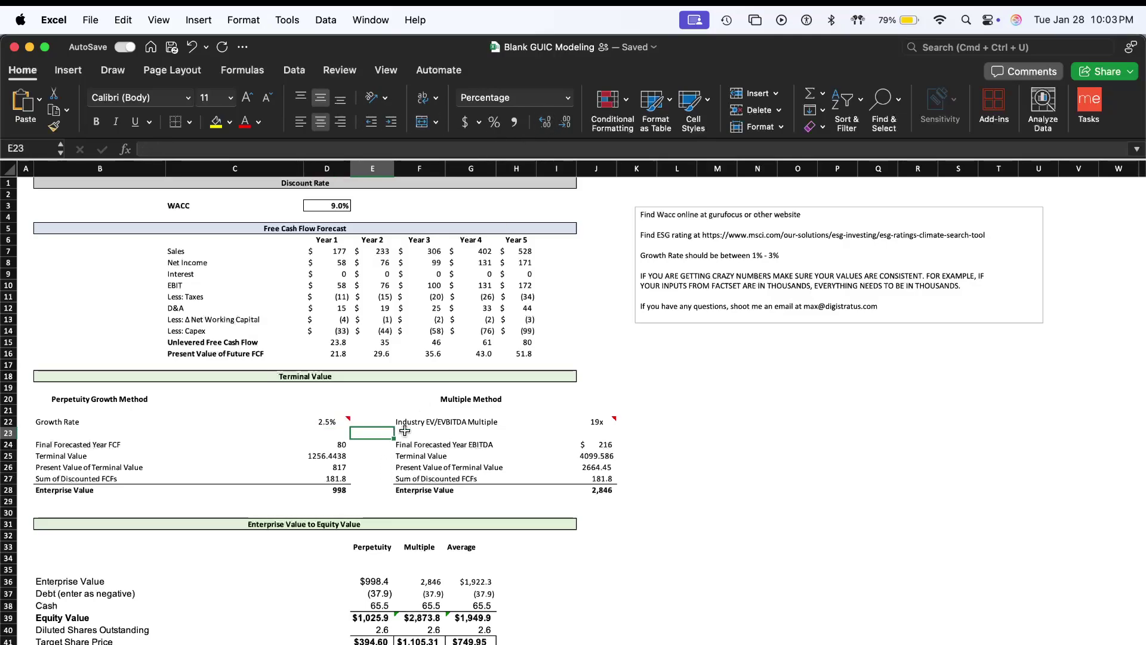
# - Set the Industry EV/EBITDA Multiple in J22 to 18x and check the Multiple method's Percent Gain in F42
pyautogui.click(585, 422)
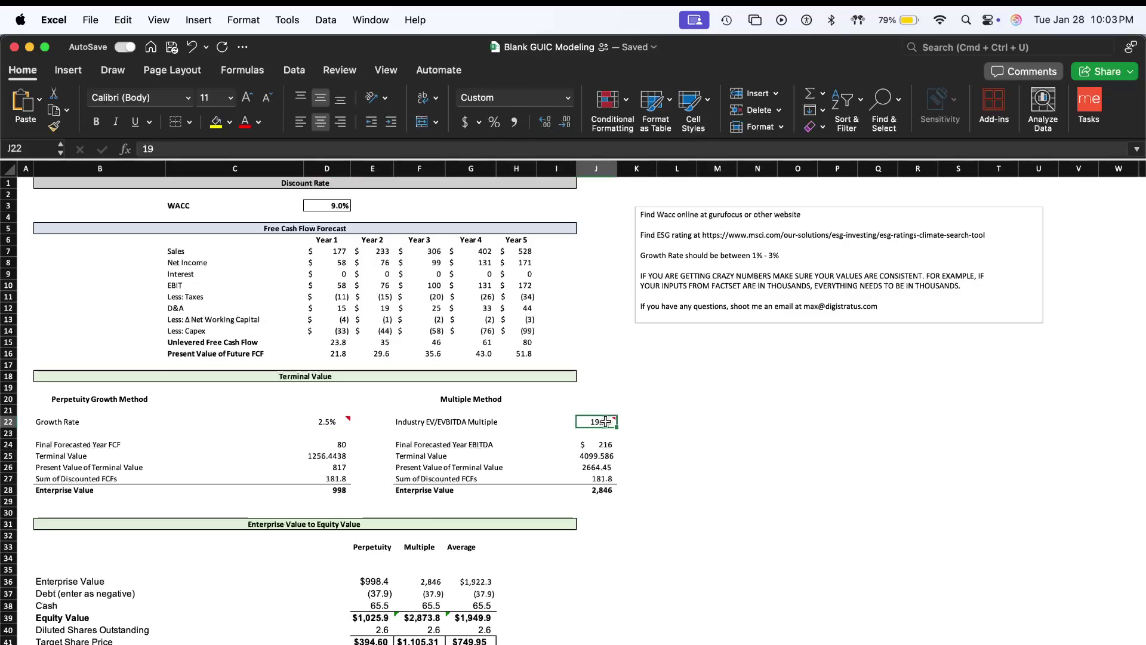
pyautogui.moveTo(601, 423)
pyautogui.write('18')
pyautogui.press('Return')
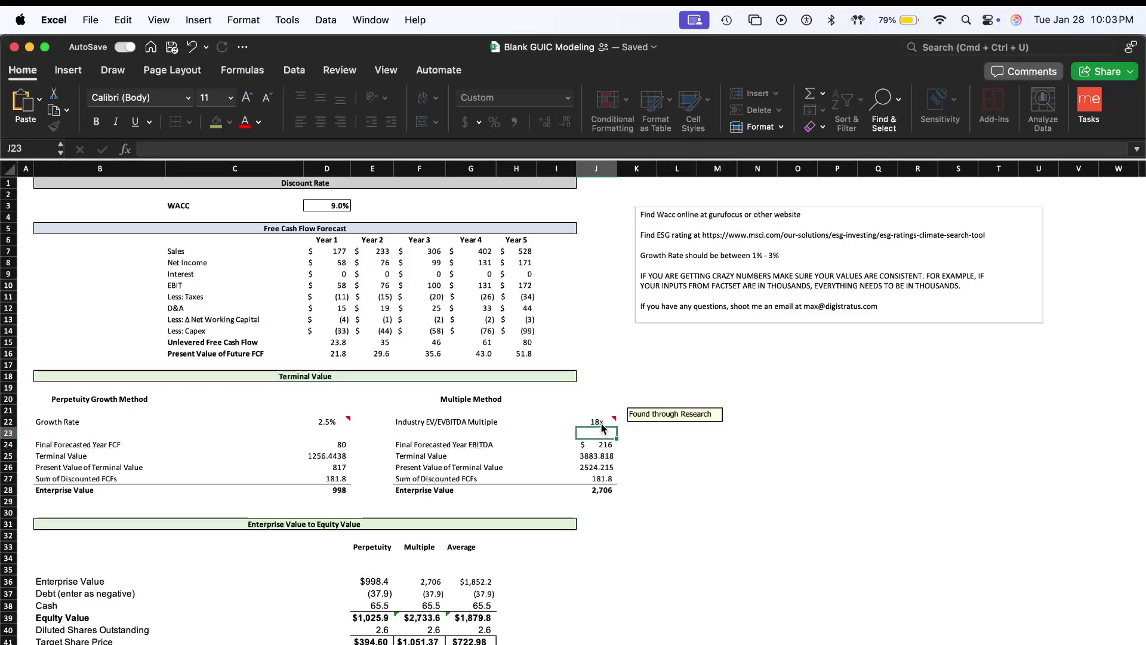
pyautogui.scroll(-3, 466, 514)
pyautogui.click(425, 578)
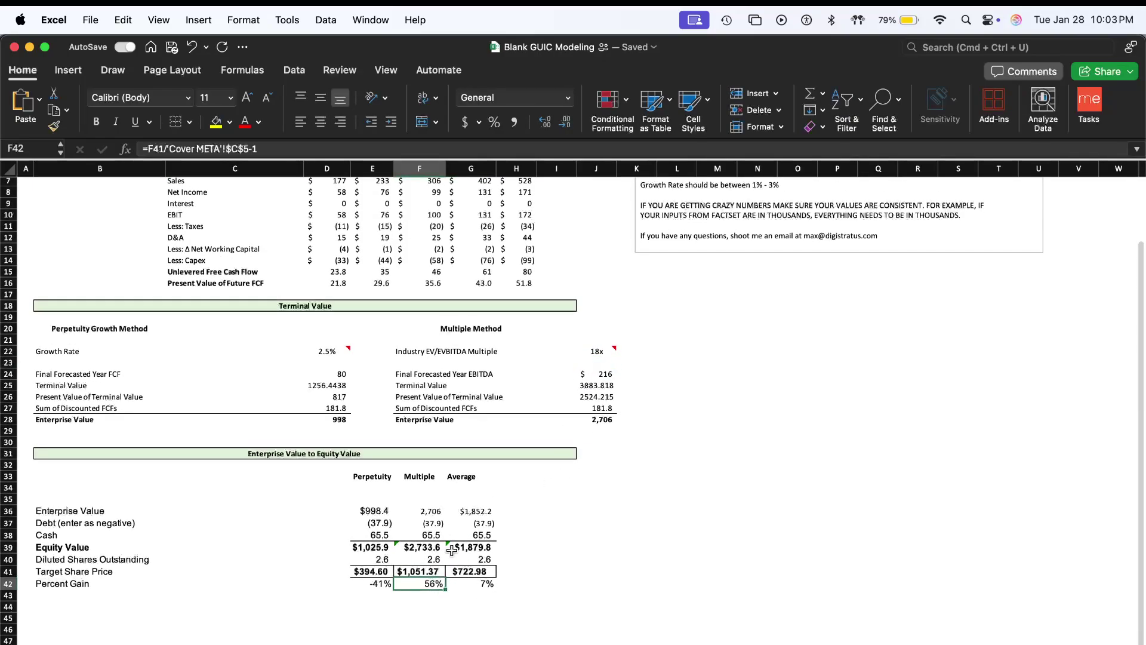
pyautogui.scroll(3, 453, 507)
pyautogui.scroll(-4, 454, 500)
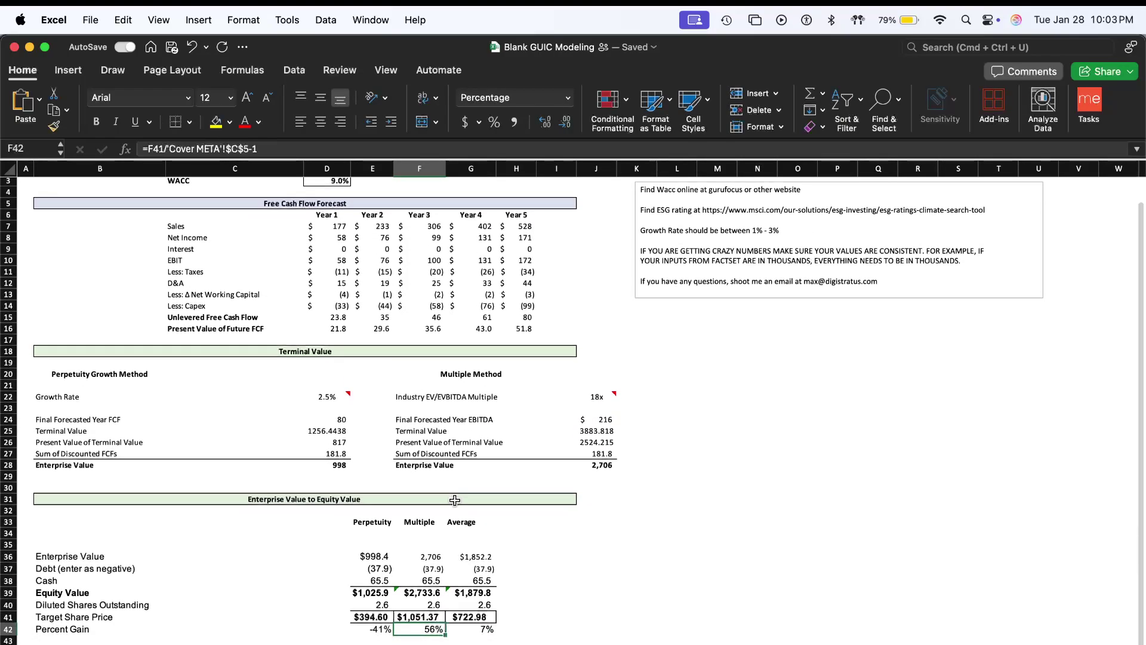
# - Review historical and projected EBIT on the income statement sheet and the assumptions table on the balance sheet
pyautogui.click(269, 643)
pyautogui.hscroll(4, 484, 472)
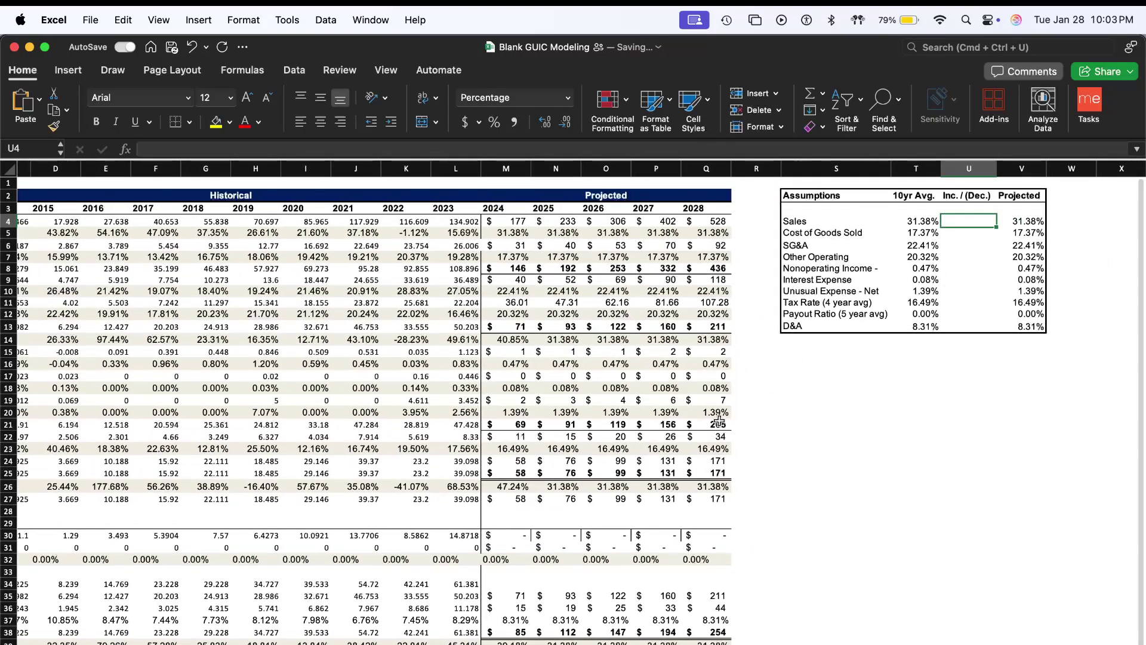
pyautogui.hscroll(-5, 717, 421)
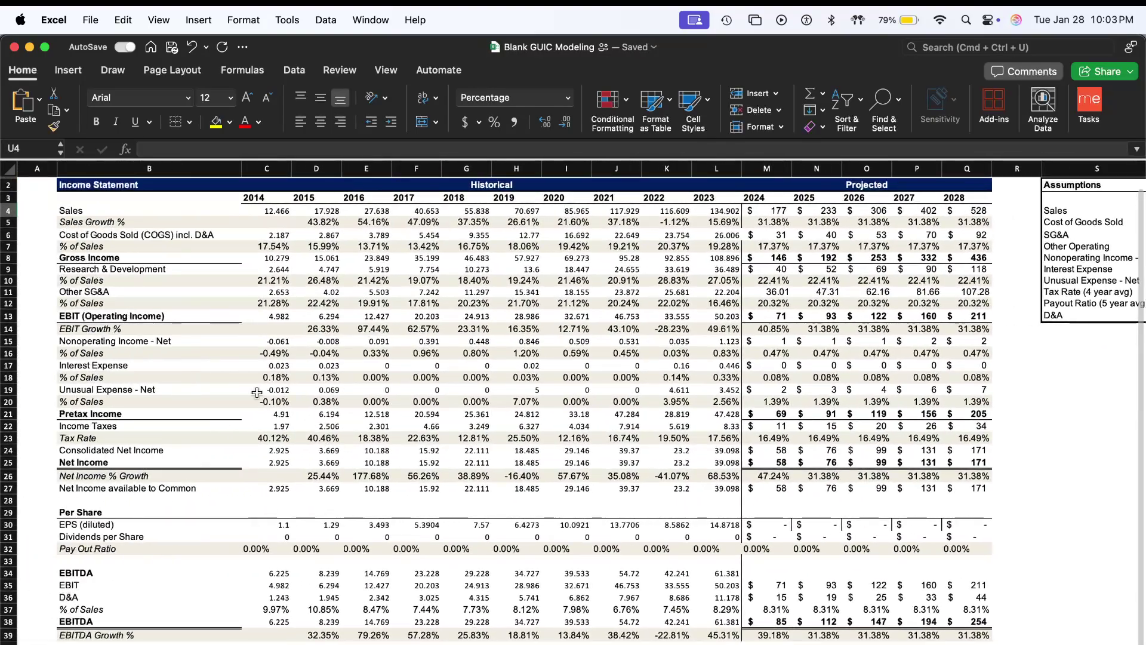
pyautogui.moveTo(272, 317); pyautogui.dragTo(576, 328)
pyautogui.click(802, 320)
pyautogui.moveTo(780, 315); pyautogui.dragTo(921, 315)
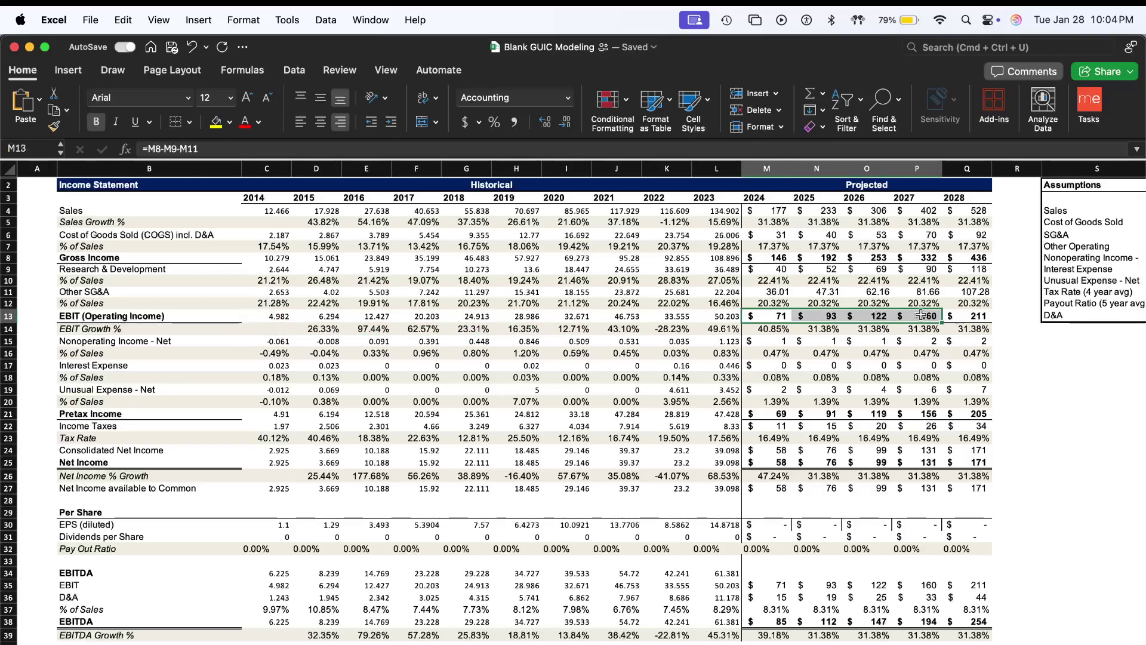
pyautogui.click(951, 314)
pyautogui.click(406, 642)
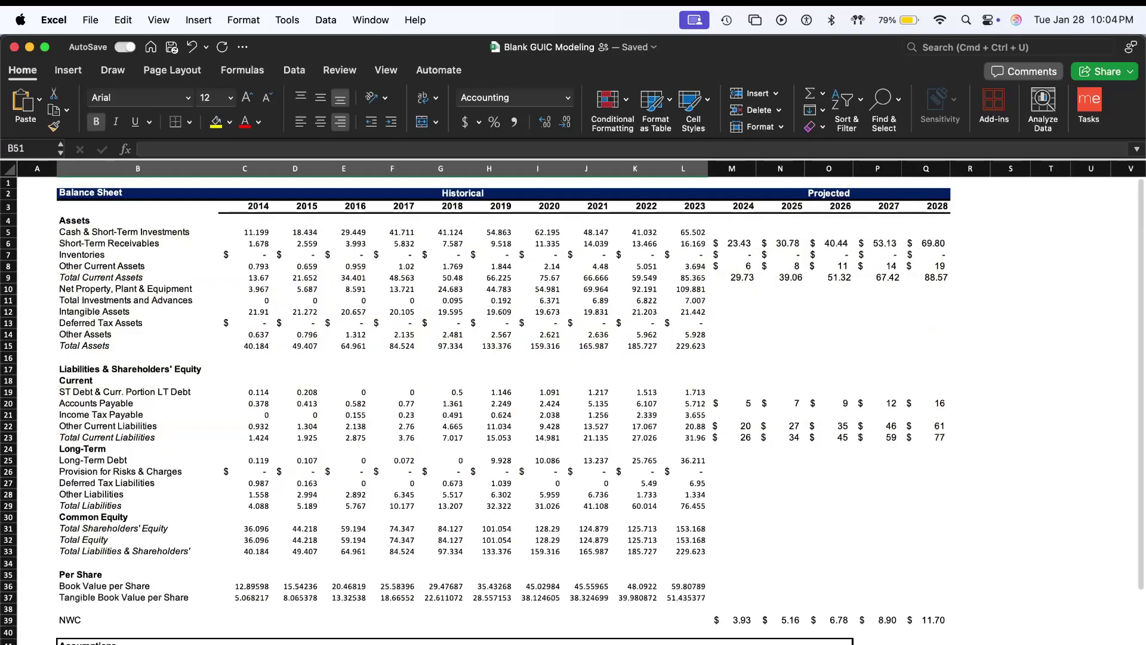
pyautogui.scroll(-5, 445, 514)
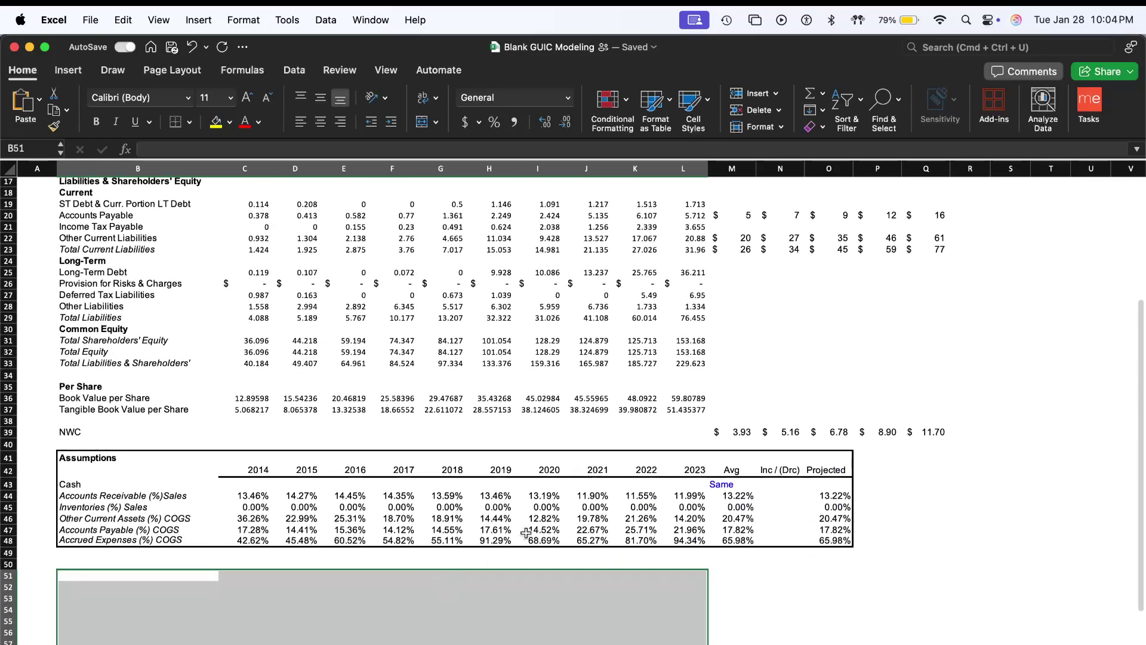
pyautogui.click(754, 479)
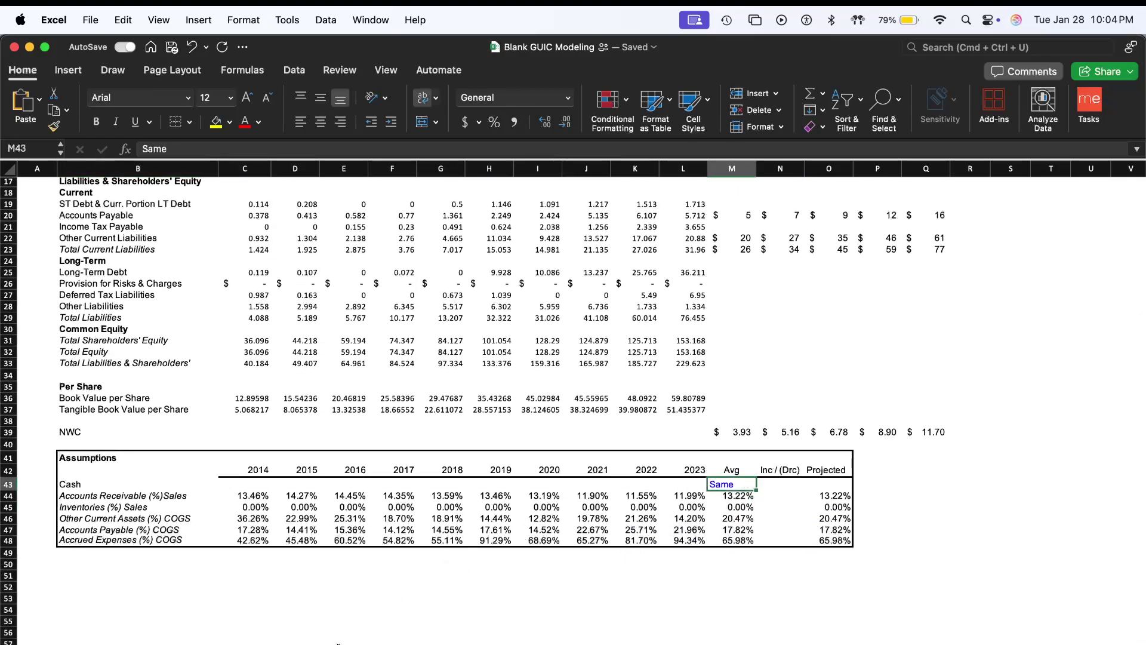
# - On the cash flow sheet, set the Inc / (Drc) adjustment for Capital Expenditures % of Sales in N36 to 8.00%
pyautogui.click(345, 642)
pyautogui.moveTo(753, 609); pyautogui.dragTo(825, 616)
pyautogui.click(824, 614)
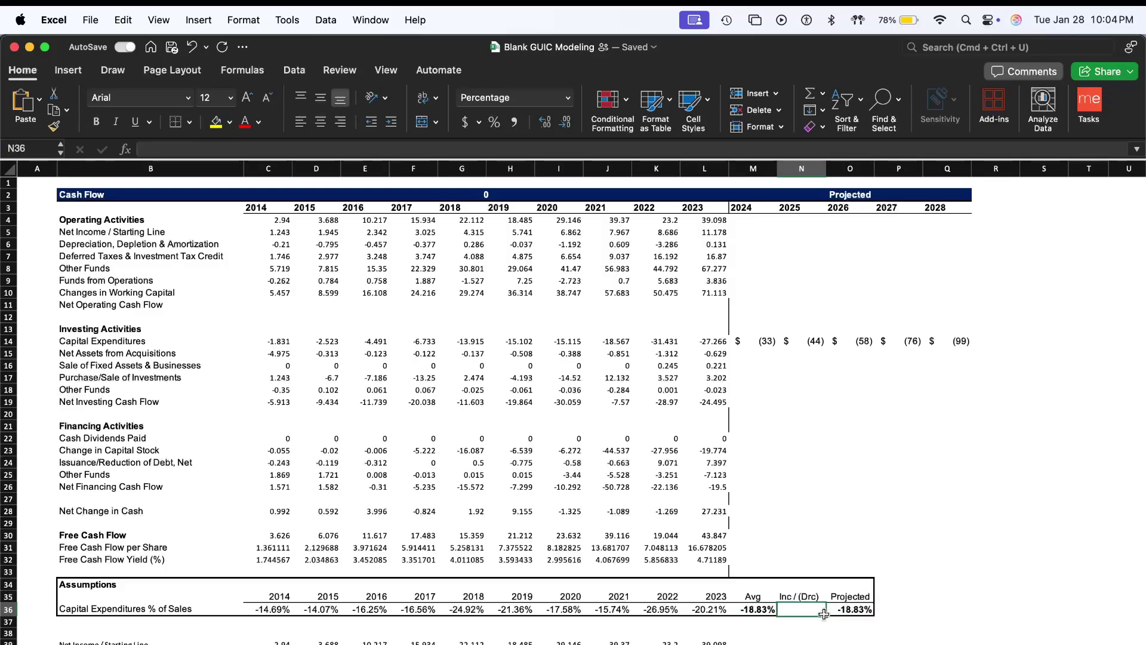
pyautogui.press('Return')
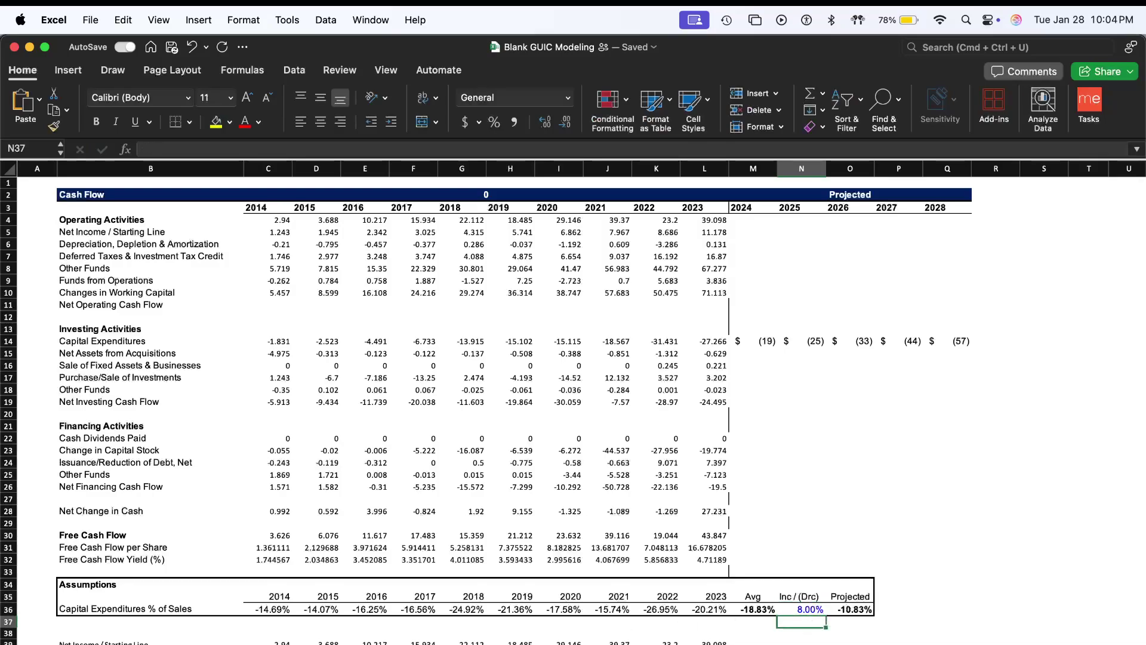
# - Return to the DCF sheet and examine the Percent Gain for the Perpetuity and Multiple methods
pyautogui.hotkey('ctrl', 'pagedown')
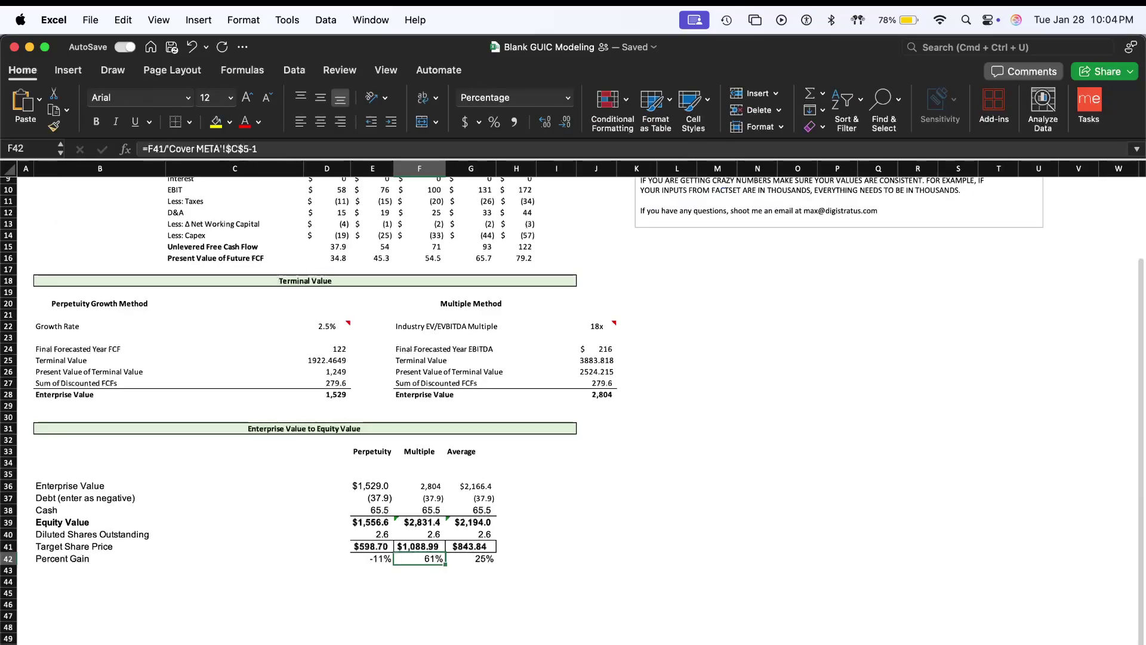
pyautogui.click(377, 560)
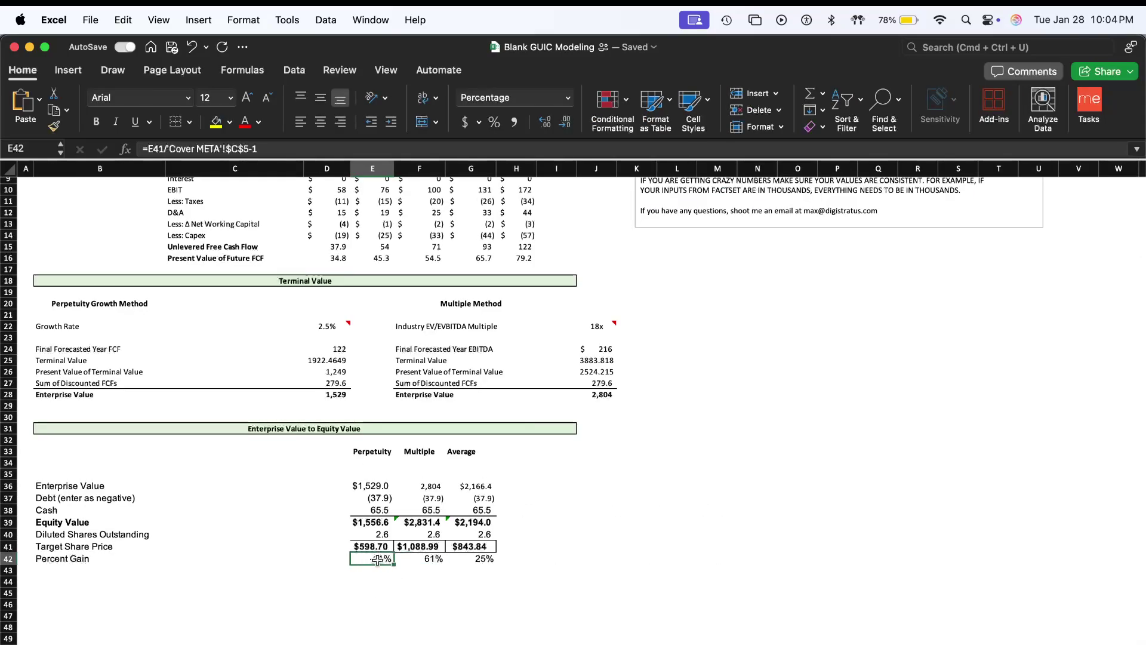
pyautogui.click(418, 560)
pyautogui.click(422, 569)
pyautogui.click(432, 559)
pyautogui.scroll(1, 432, 556)
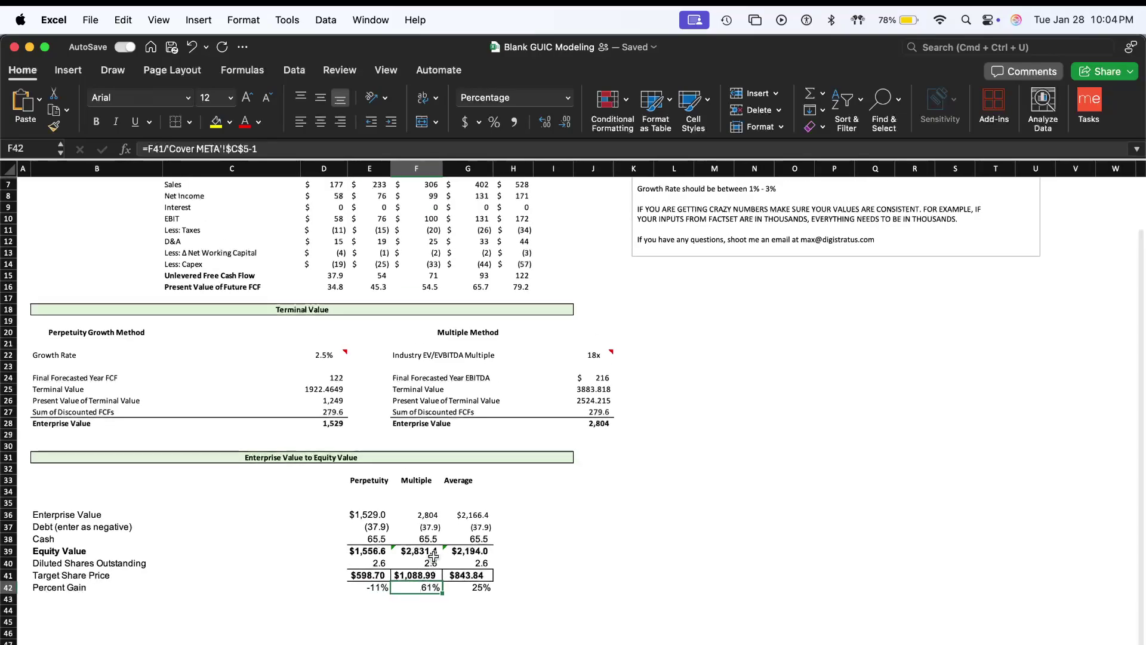
# - Examine the Less: Capex row, the Year 1 Unlevered Free Cash Flow formula in D15, and the Percent Gain row
pyautogui.scroll(3, 432, 557)
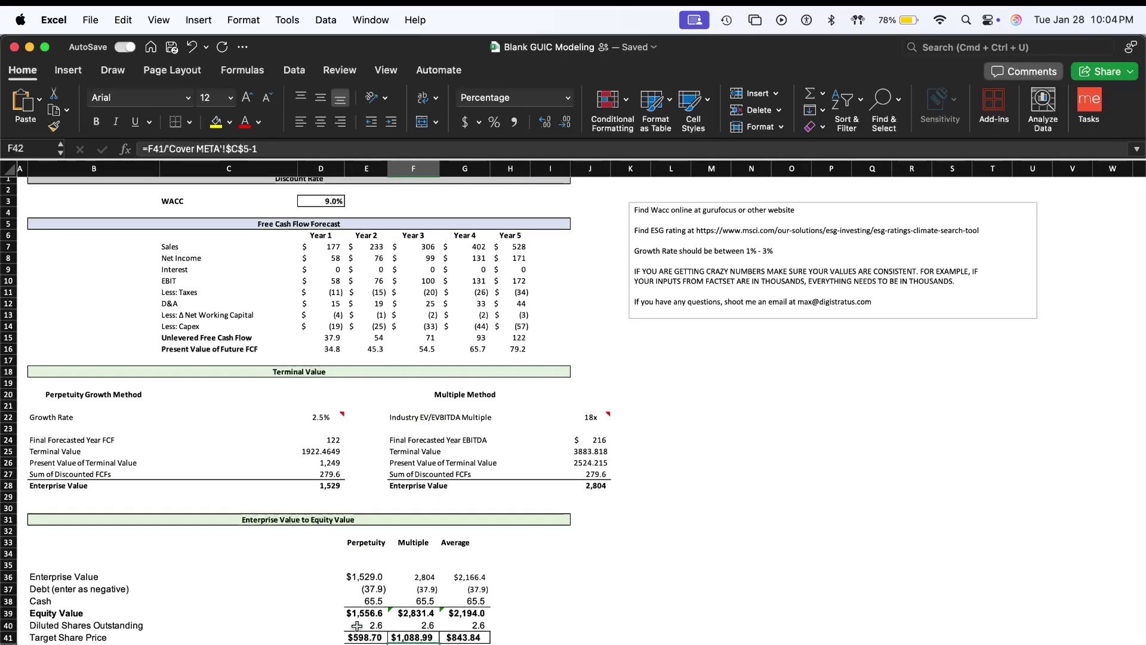
pyautogui.scroll(1, 364, 632)
pyautogui.moveTo(514, 331); pyautogui.dragTo(338, 329)
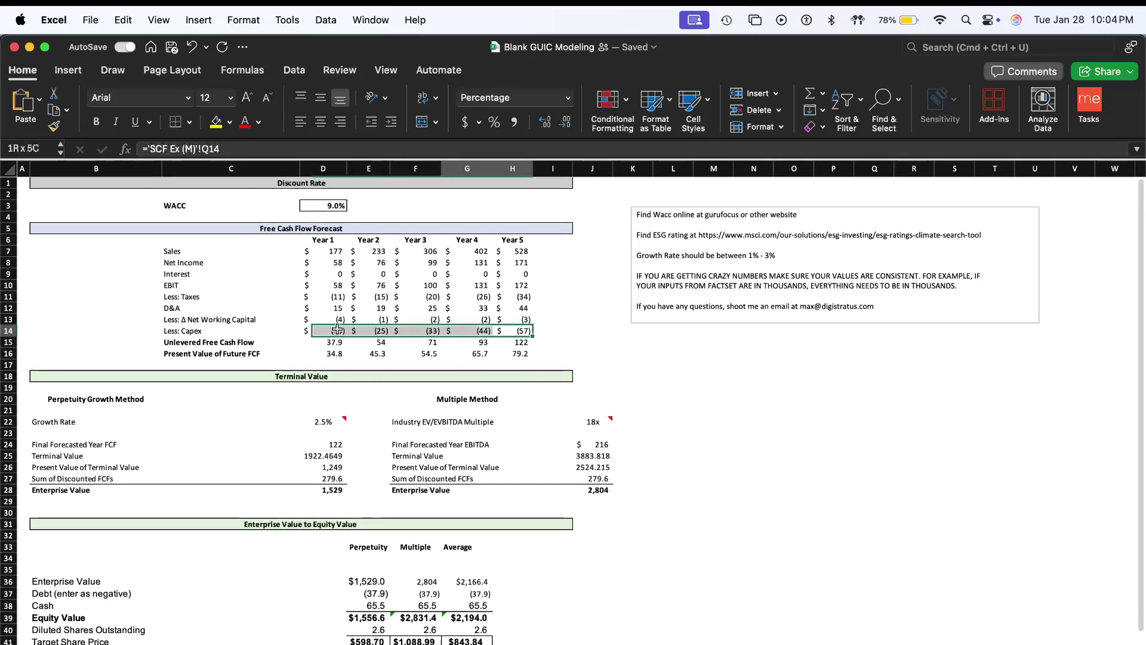
pyautogui.doubleClick(331, 341)
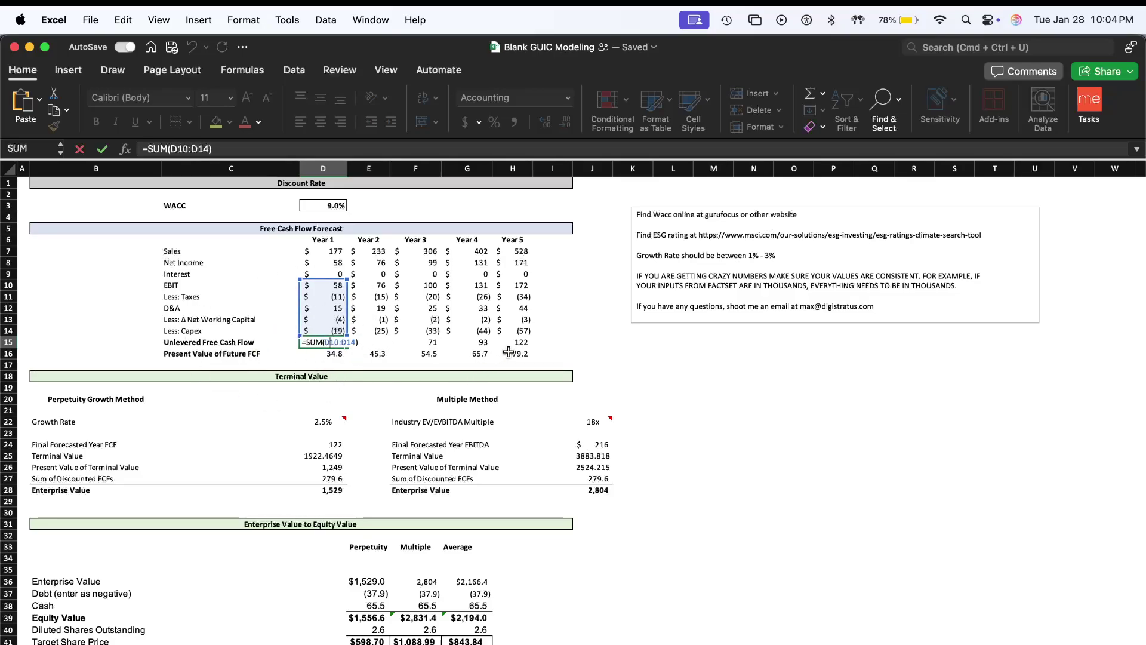
pyautogui.click(328, 344)
pyautogui.scroll(-3, 378, 580)
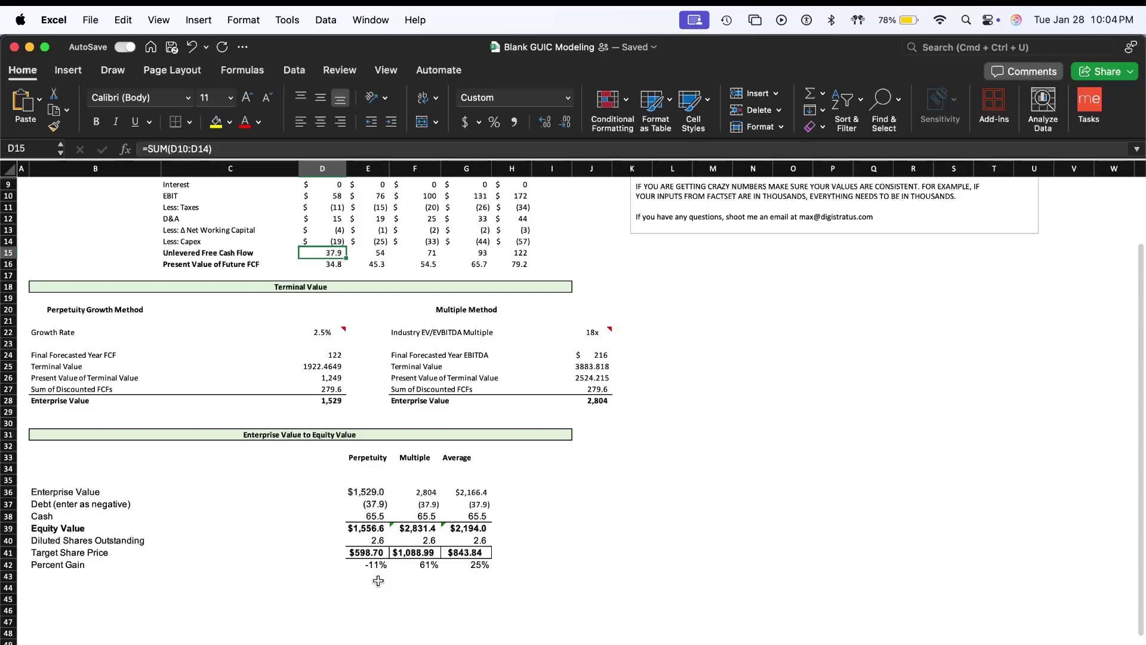
pyautogui.click(382, 564)
pyautogui.press('Right')
pyautogui.click(385, 564)
pyautogui.press('Right')
# - Switch to Chrome and reopen the DBS Meta_Platforms.pdf equity research report from the "meta equity research report" search tab
pyautogui.press('super+Tab')
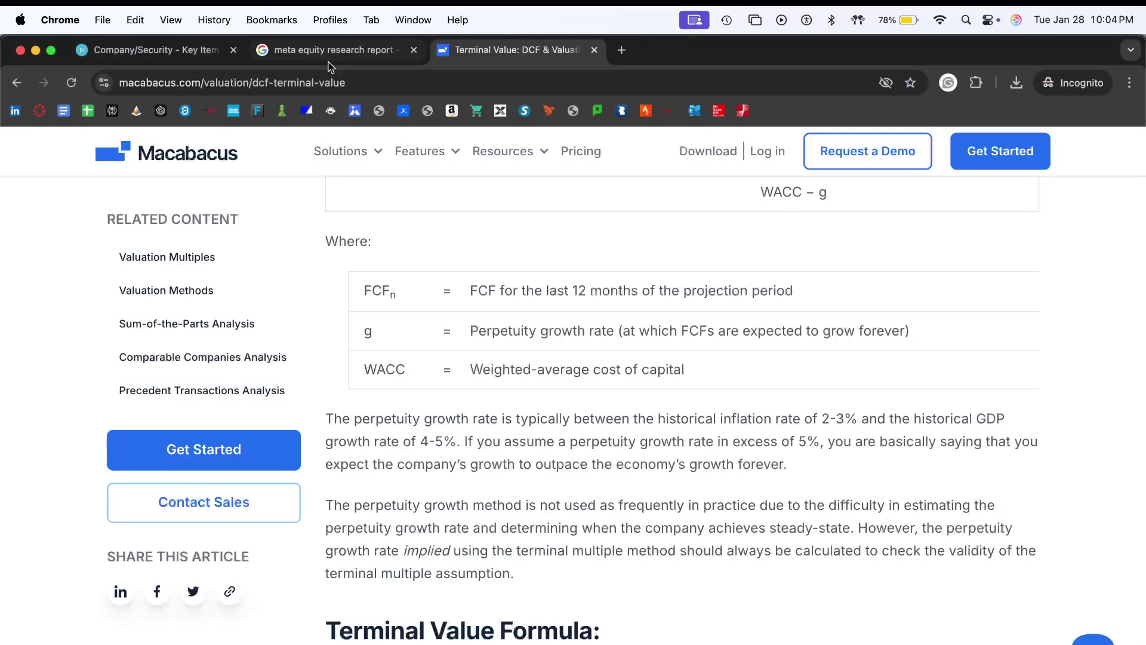
pyautogui.scroll(5, 352, 236)
pyautogui.click(422, 47)
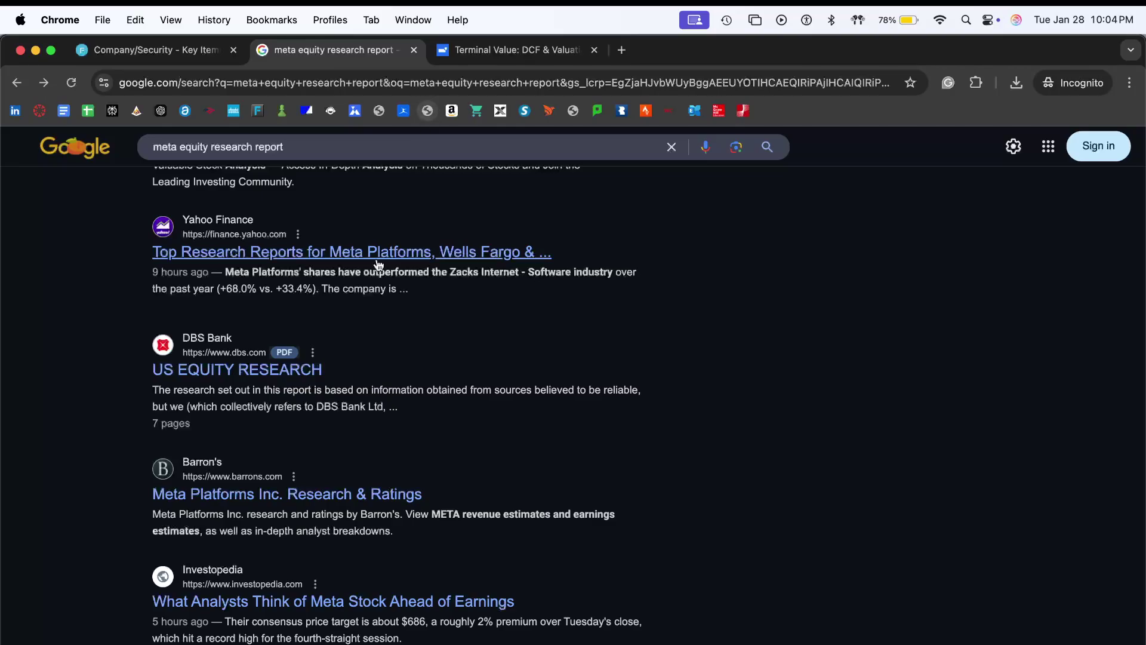
pyautogui.scroll(5, 376, 262)
pyautogui.click(445, 50)
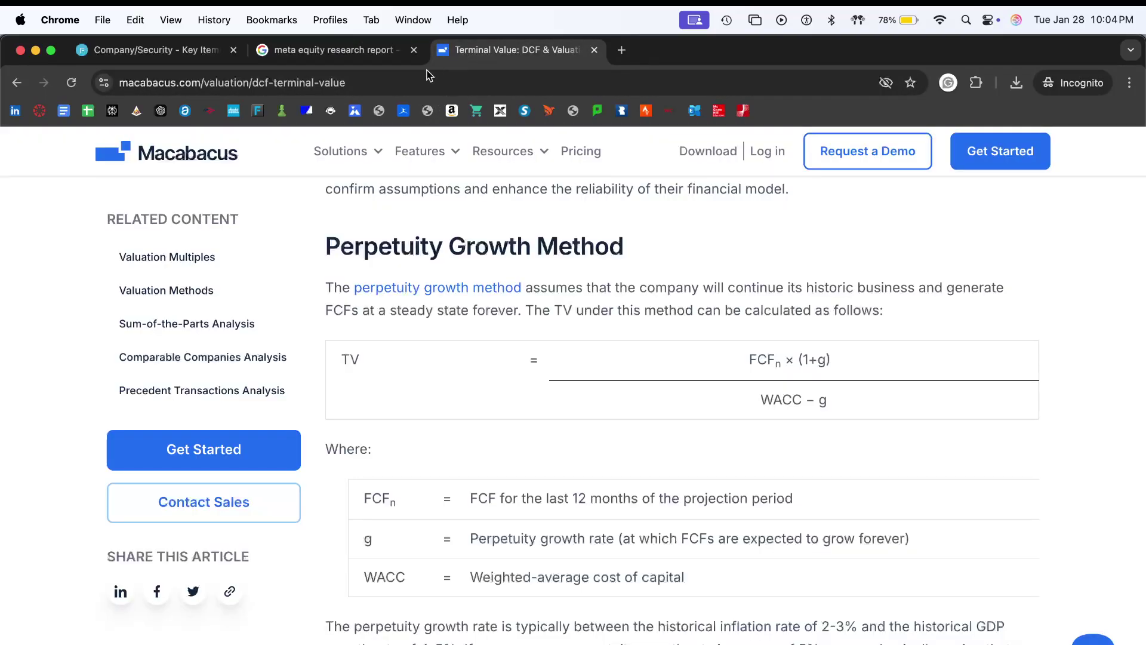
pyautogui.click(381, 76)
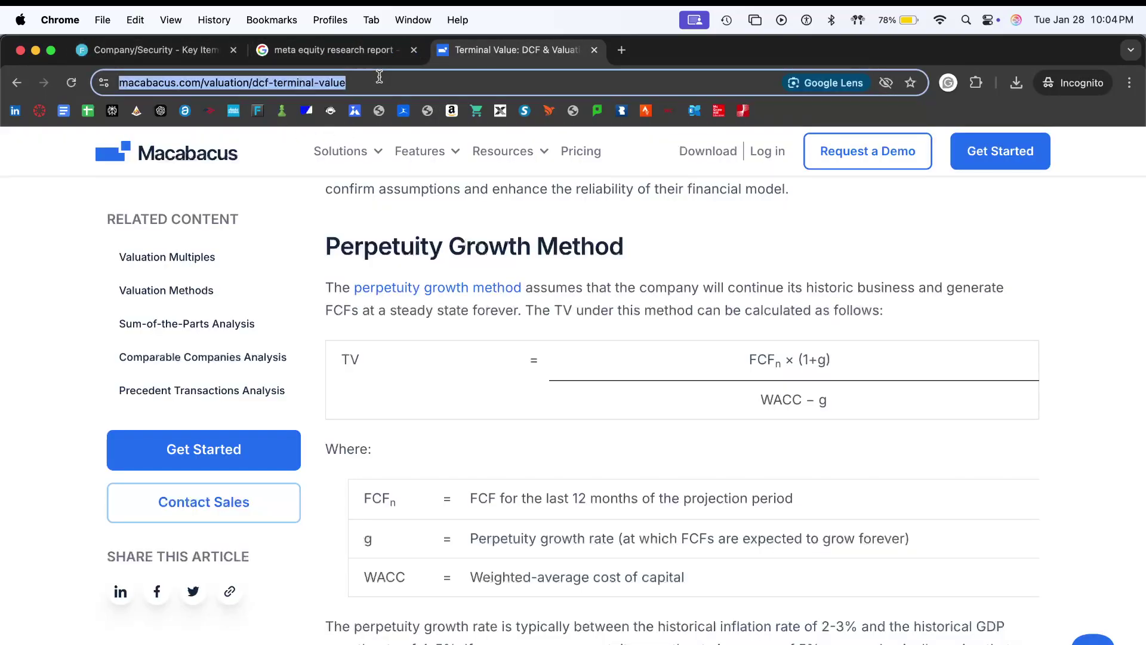
pyautogui.click(214, 19)
pyautogui.click(330, 20)
pyautogui.click(17, 83)
pyautogui.click(16, 83)
pyautogui.click(16, 83)
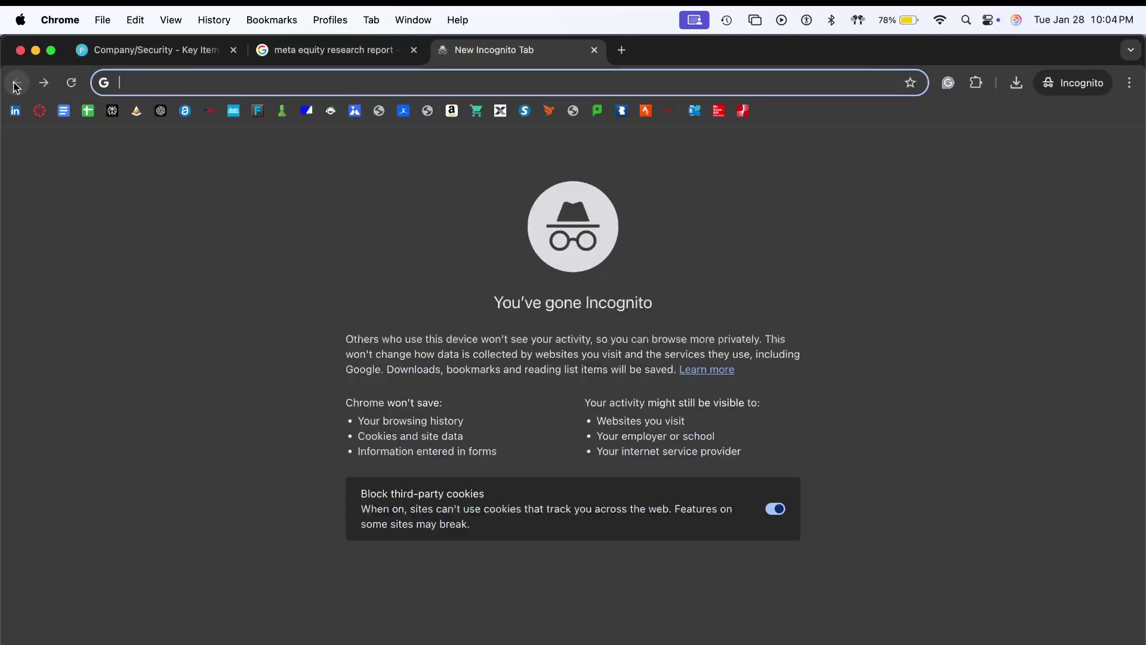
pyautogui.click(263, 51)
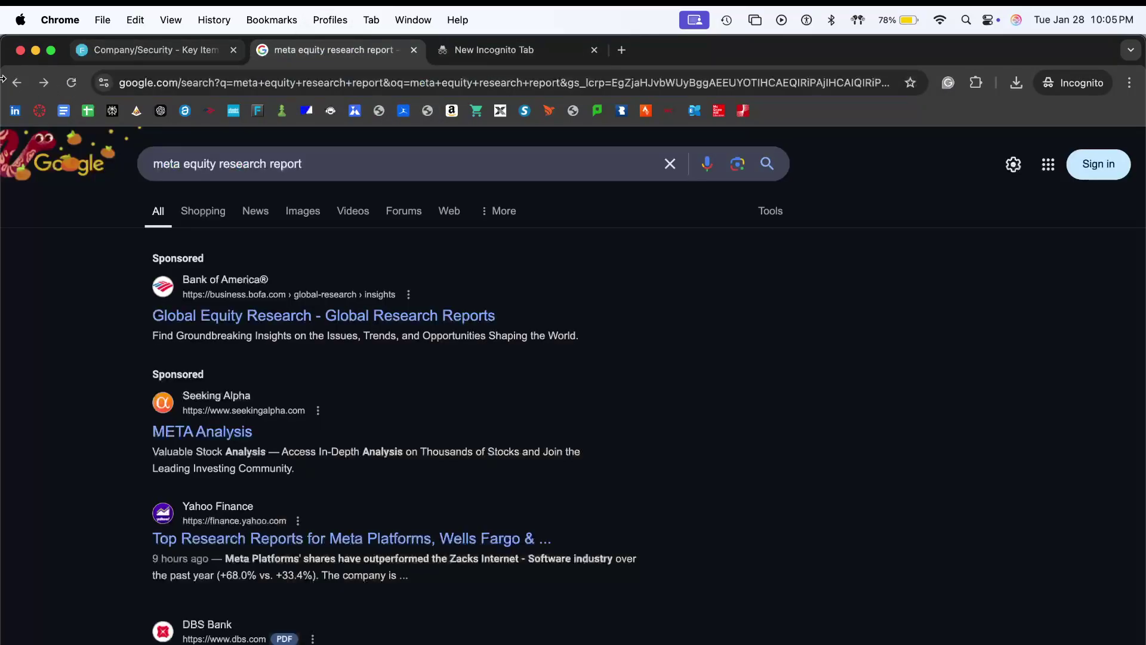
pyautogui.click(43, 83)
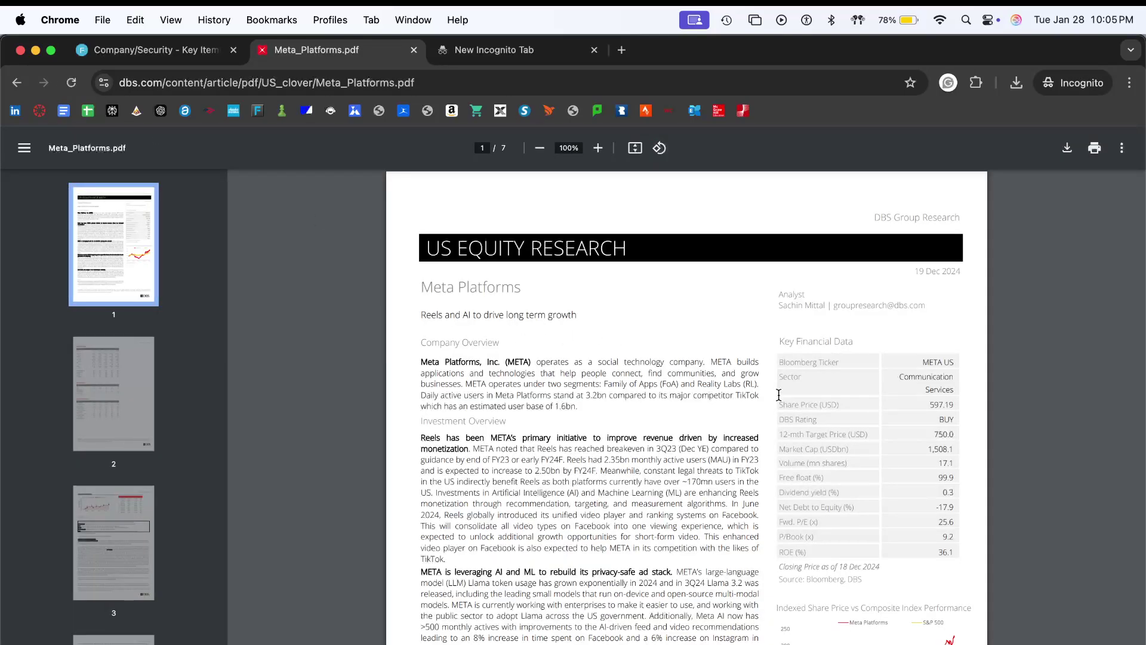
# - Check the report's Key Financial Data and search the PDF for "target", stepping through to the 12-mth Target Price
pyautogui.moveTo(926, 399); pyautogui.dragTo(957, 405)
pyautogui.scroll(-1, 934, 416)
pyautogui.scroll(-1, 921, 431)
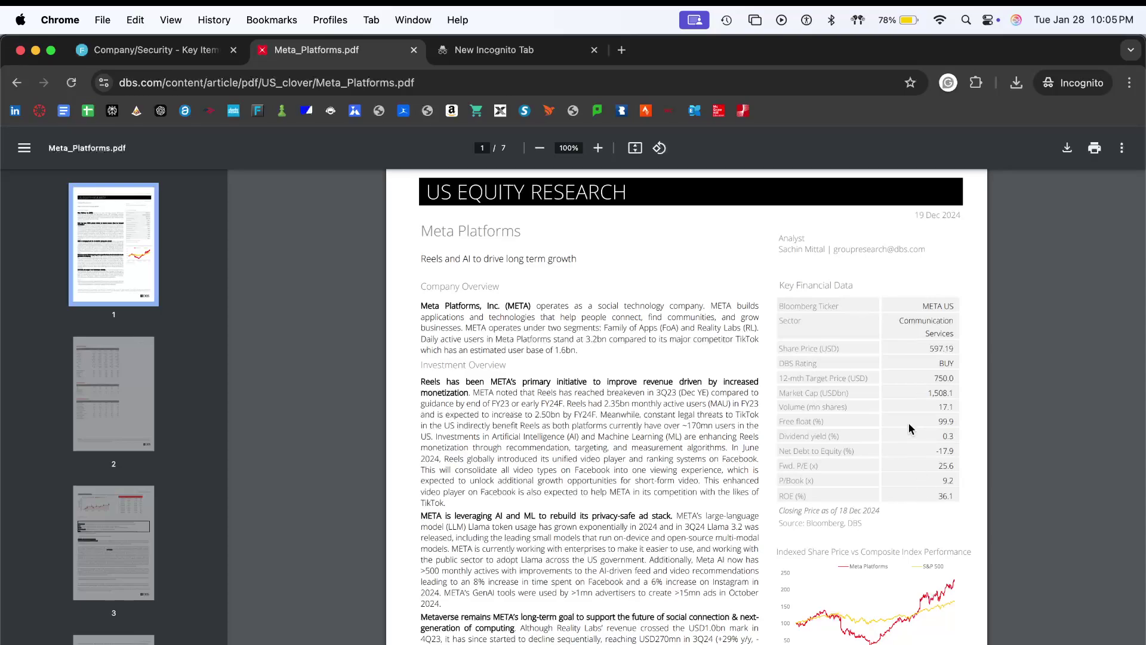
pyautogui.press('super+f')
pyautogui.write('target')
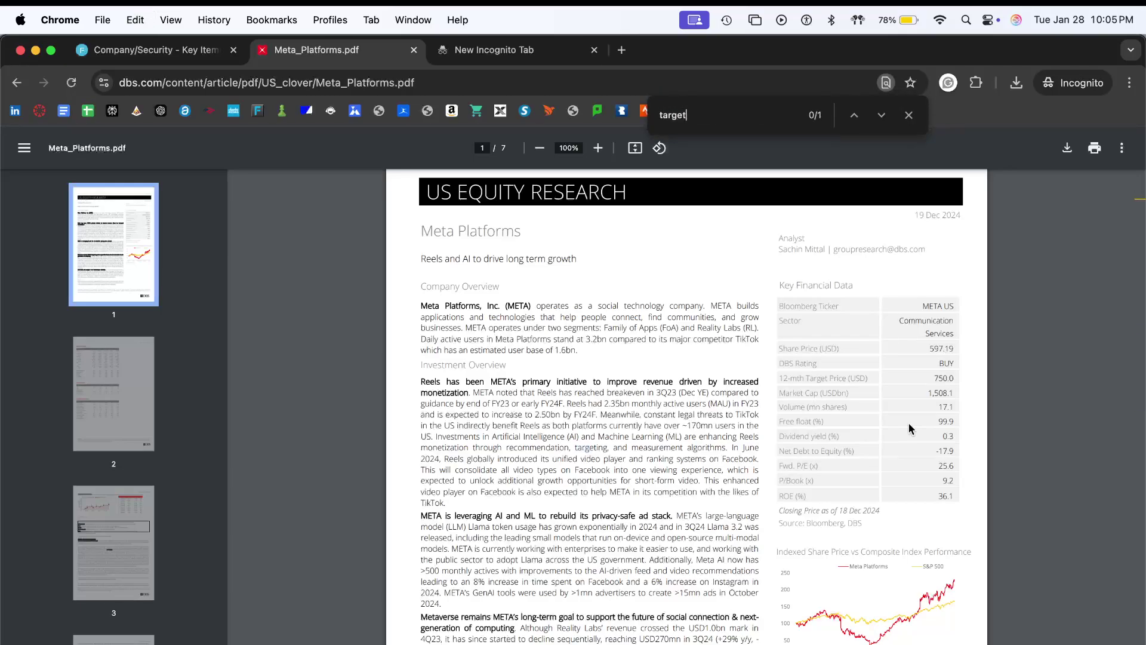
pyautogui.press('Return')
pyautogui.press('Return')
pyautogui.press('Return')
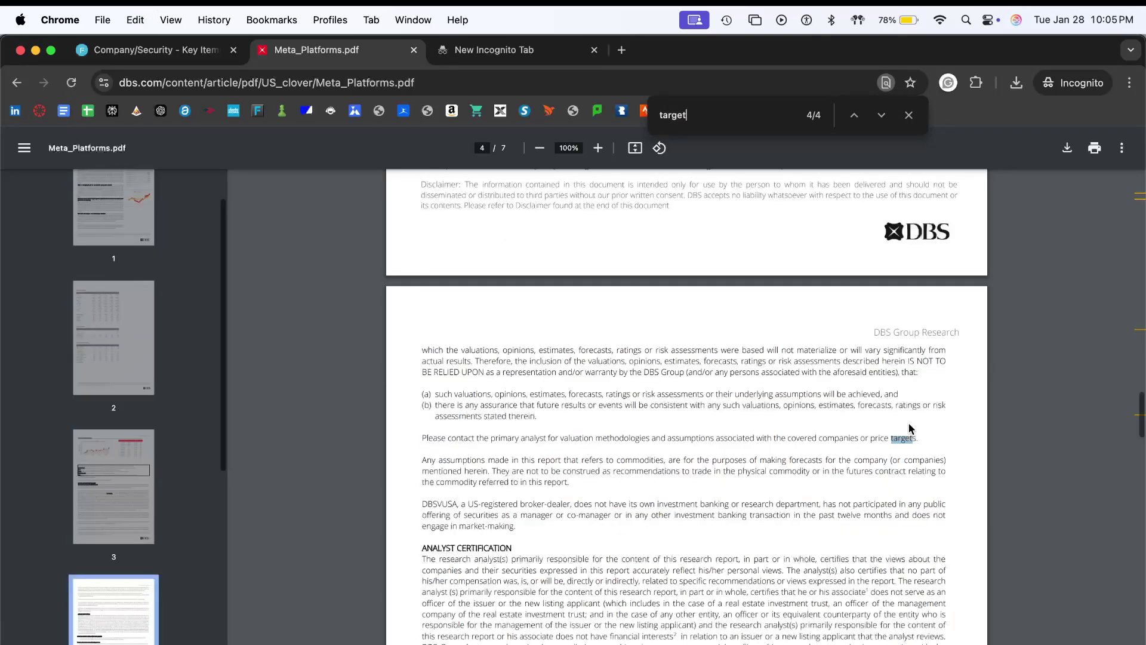
pyautogui.press('Return')
pyautogui.press('Return')
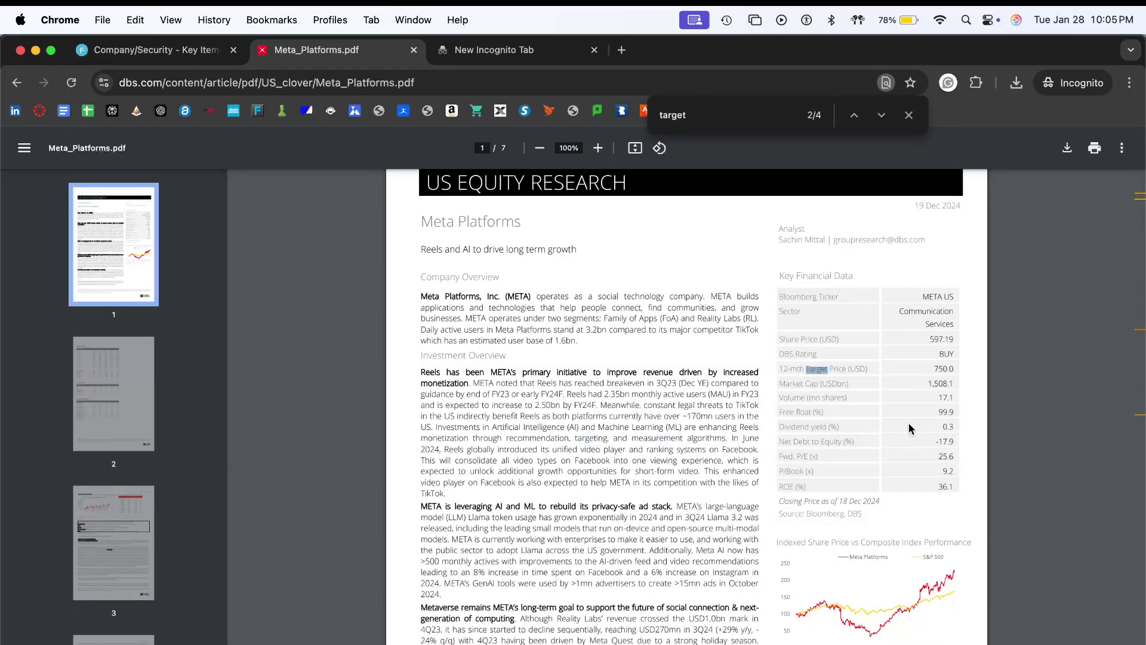
# - Calculate 597/750 in Spotlight to compare the report's share price with its target price
pyautogui.moveTo(932, 364); pyautogui.dragTo(954, 365)
pyautogui.press('super+space')
pyautogui.write('59')
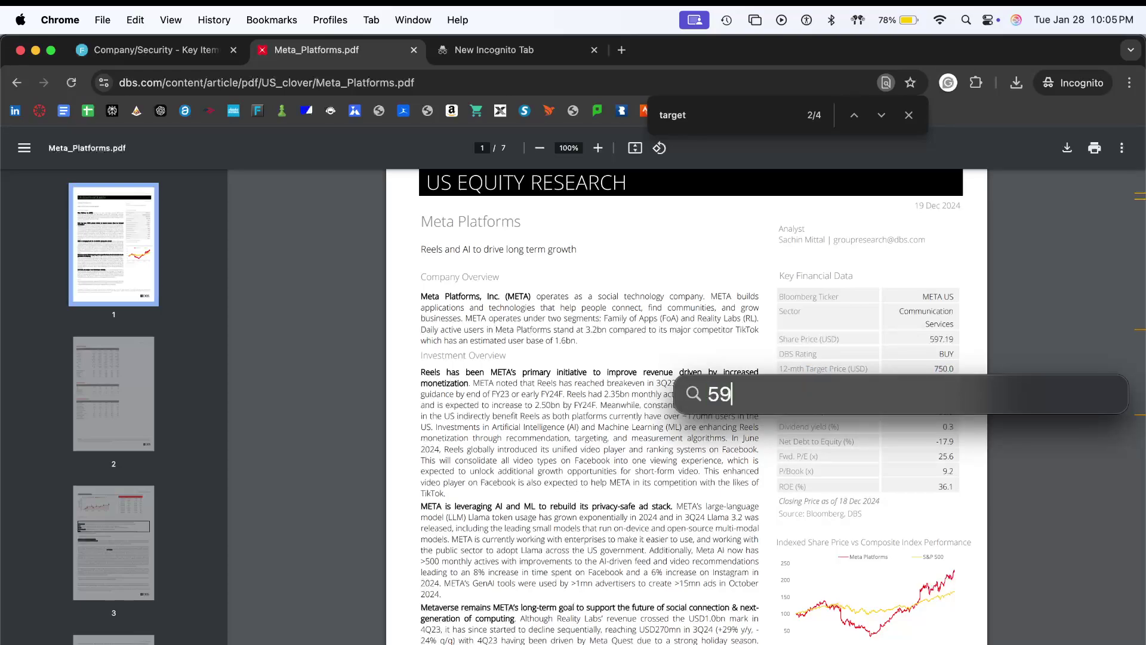
pyautogui.write('7/750')
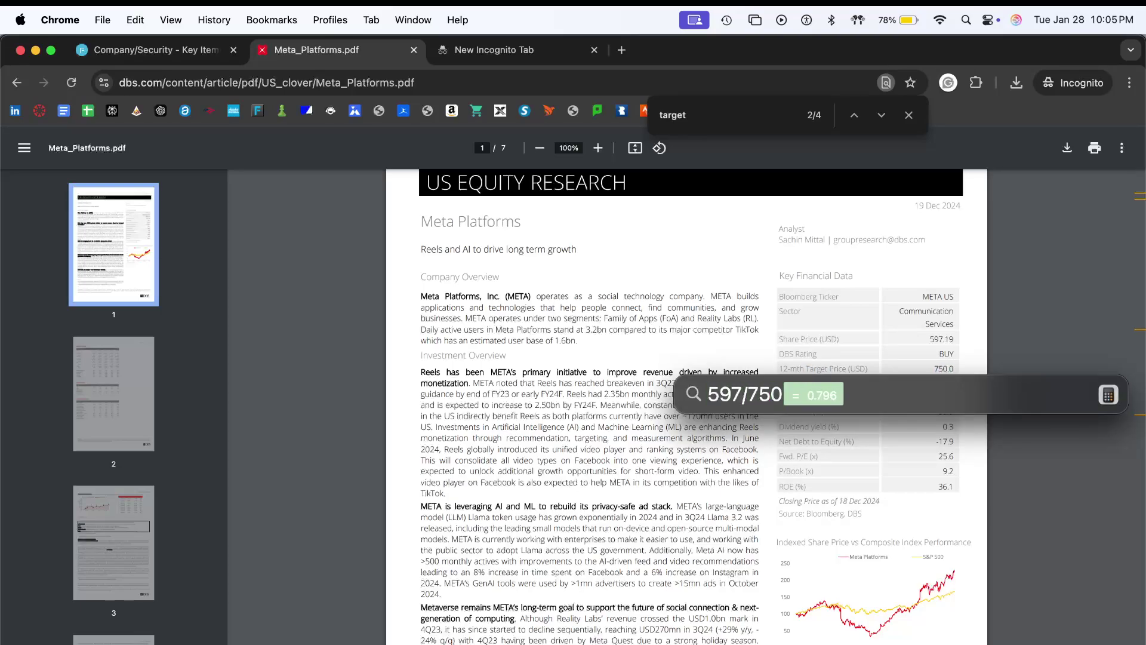
# - Reverse the Spotlight calculation to 750/597 to work out the report's implied gain
pyautogui.press('Left')
pyautogui.press('Left')
pyautogui.press('Left')
pyautogui.press('Left')
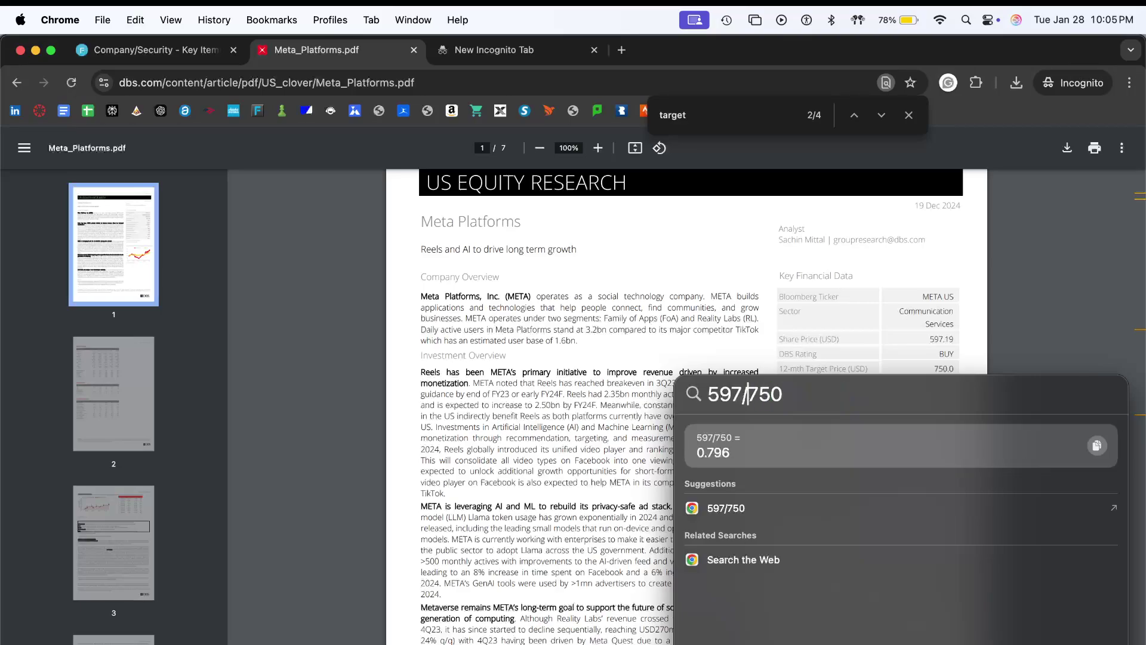
pyautogui.hotkey('shift', 'Left')
pyautogui.hotkey('shift', 'Left')
pyautogui.hotkey('shift', 'Left')
pyautogui.hotkey('shift', 'Left')
pyautogui.press('BackSpace')
pyautogui.press('Right')
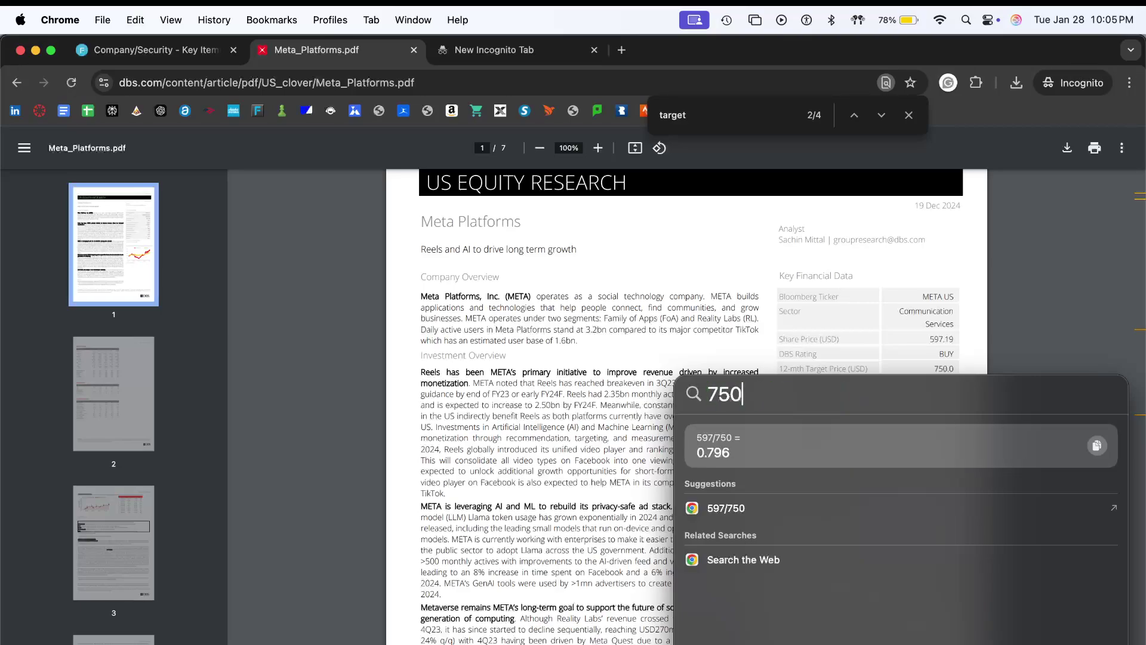
pyautogui.write('/597')
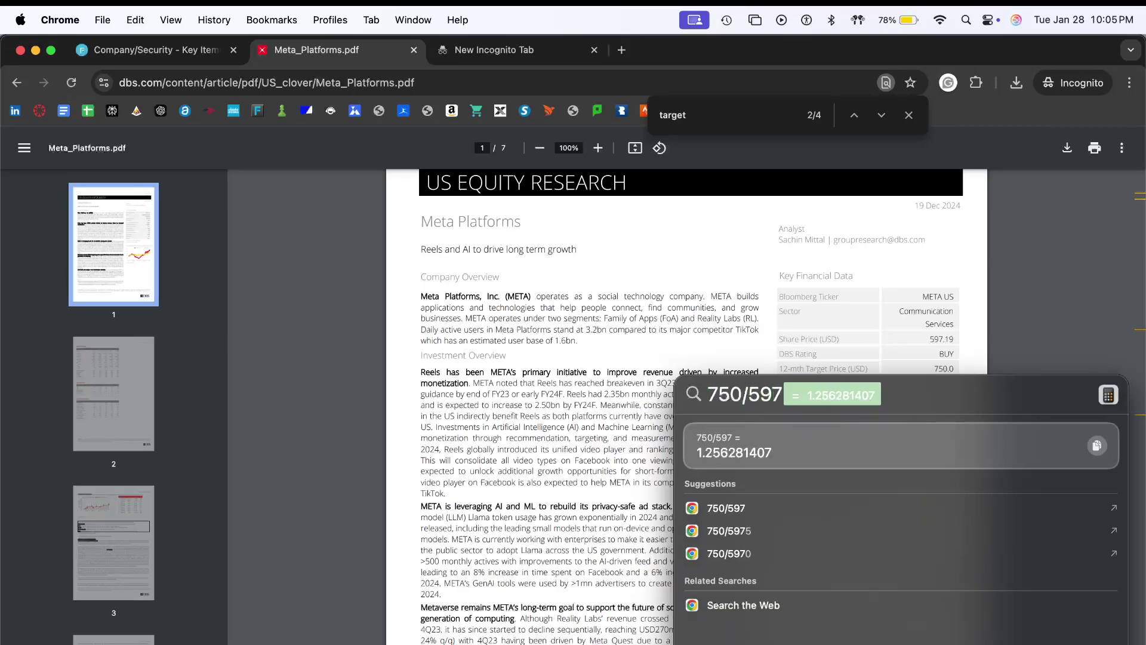
# - Extend the Spotlight calculation to 750/597-1 for the report's percent gain, and close Spotlight and the PDF search
pyautogui.write('-1')
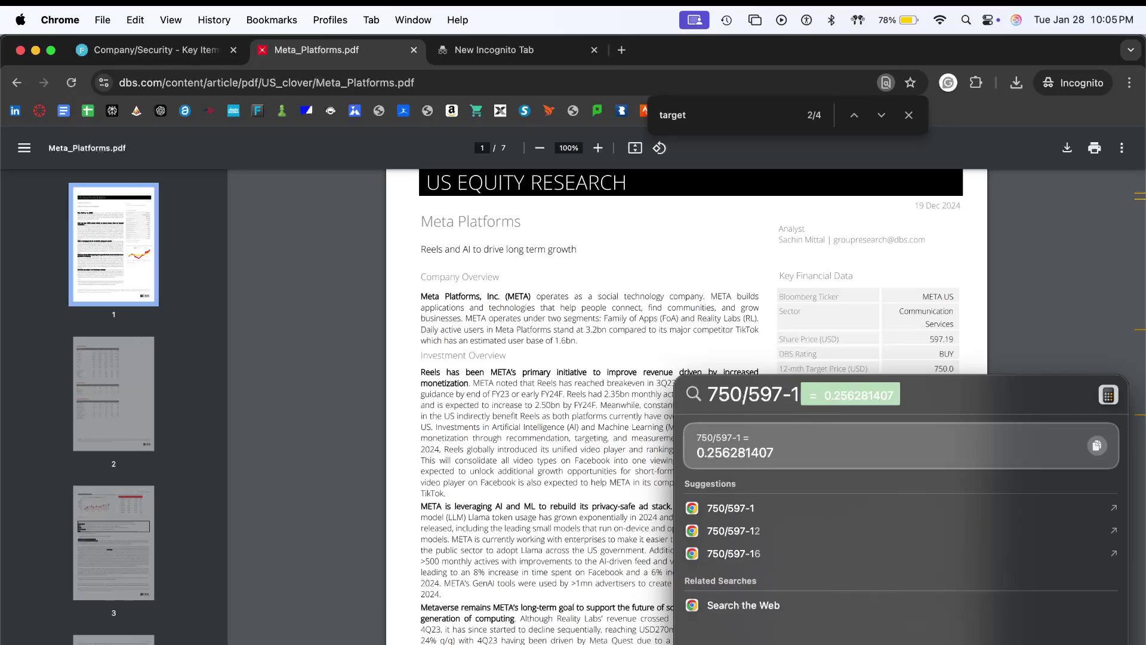
pyautogui.press('Escape')
pyautogui.press('Escape')
pyautogui.press('Escape')
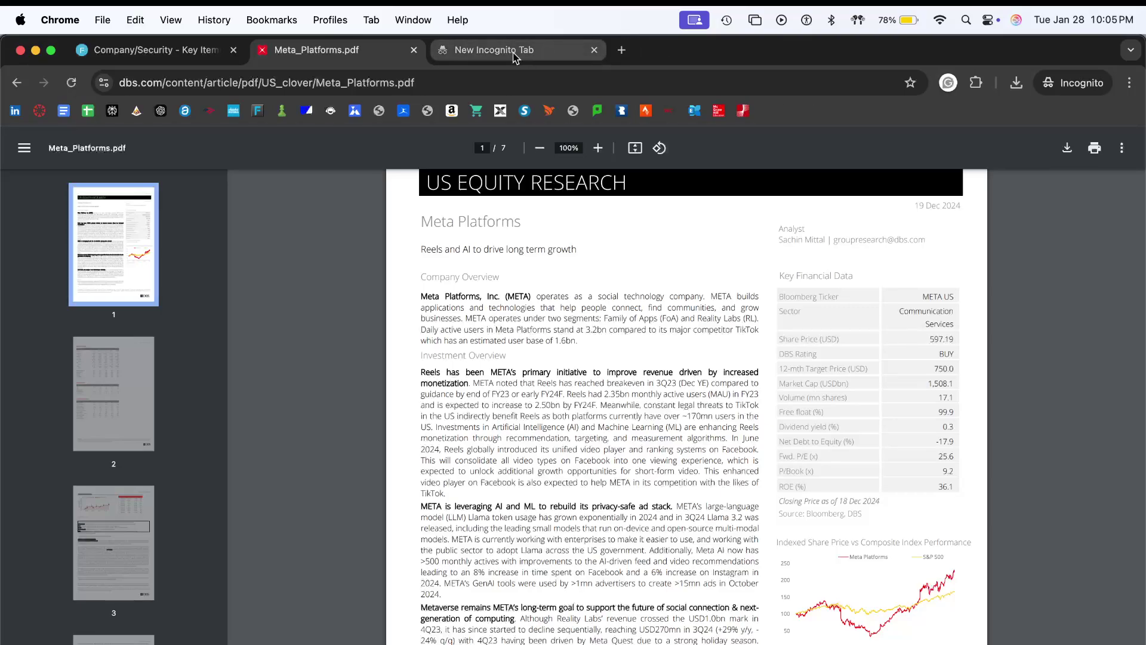
# - Return from the DBS report to the "meta equity research report" search results and open Barron's Meta Platforms Inc. Research & Ratings page
pyautogui.click(477, 56)
pyautogui.click(367, 54)
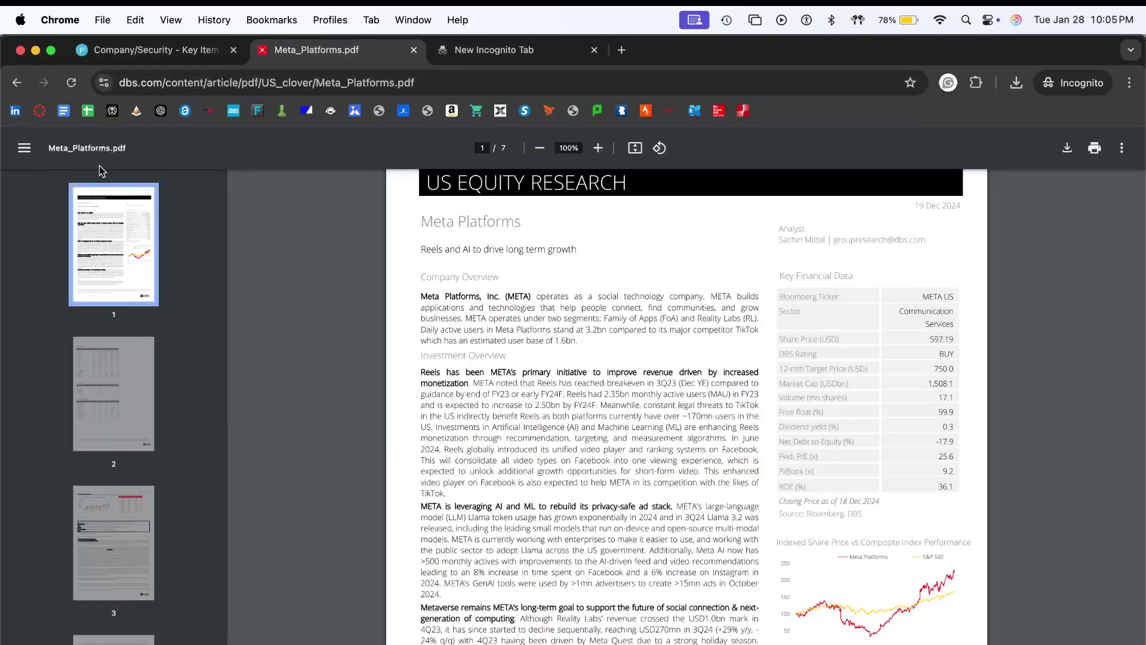
pyautogui.click(17, 84)
pyautogui.scroll(-3, 299, 389)
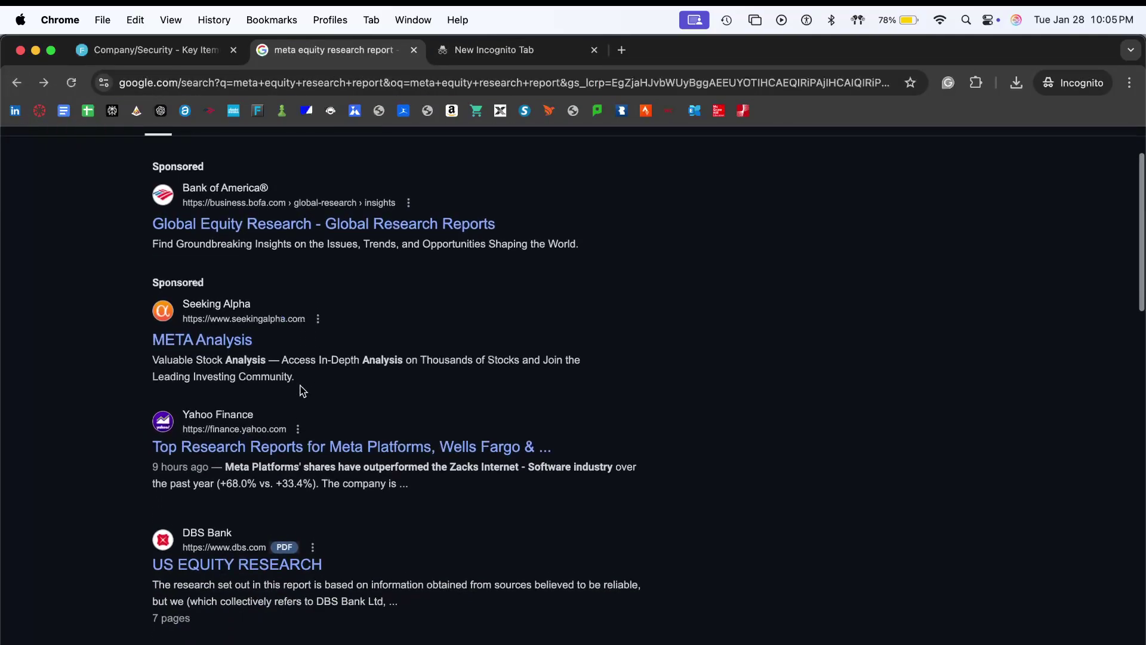
pyautogui.scroll(-3, 343, 449)
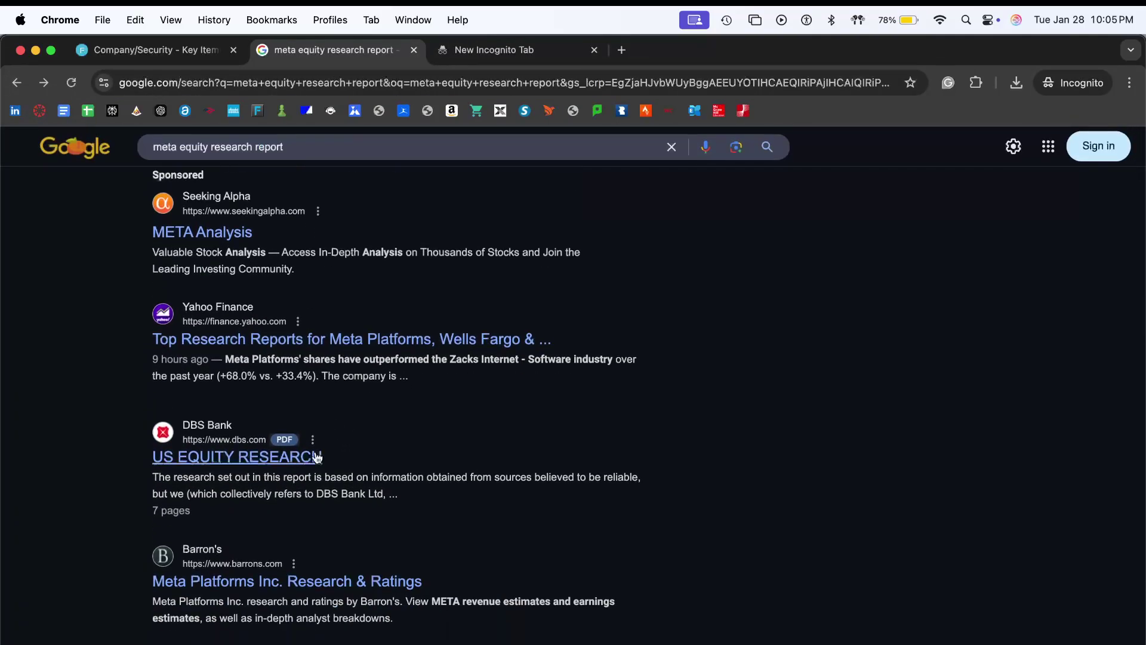
pyautogui.scroll(-3, 317, 457)
pyautogui.click(317, 477)
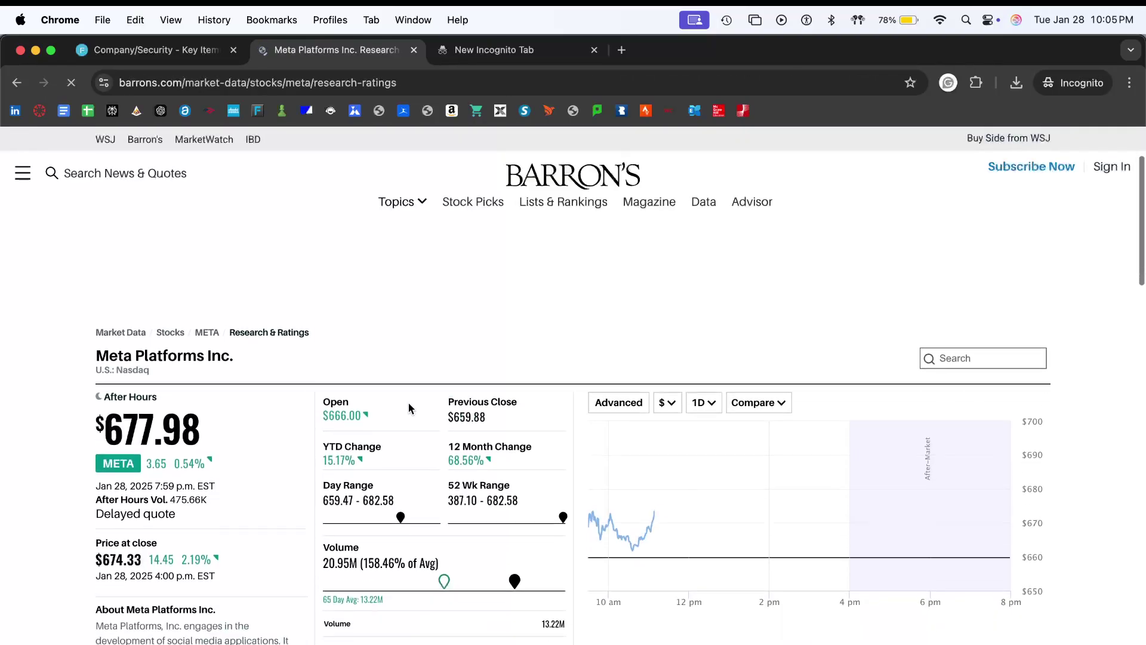
# - Show Meta's share price chart on the Barron's page over a 3Y range
pyautogui.scroll(-2, 418, 450)
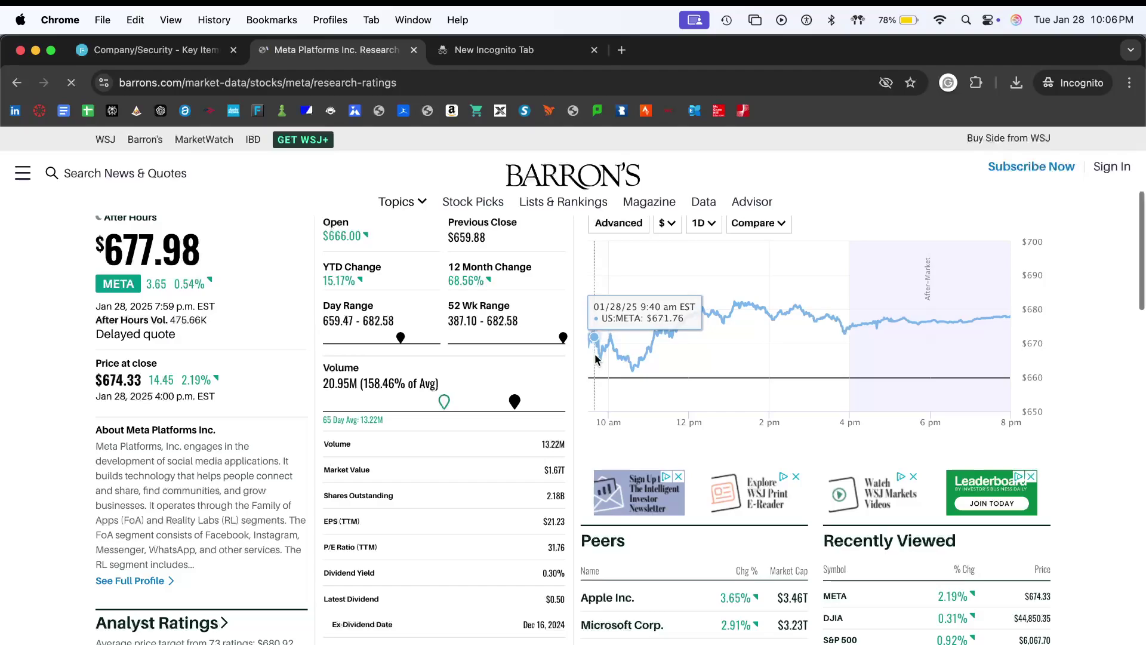
pyautogui.scroll(2, 626, 350)
pyautogui.click(700, 366)
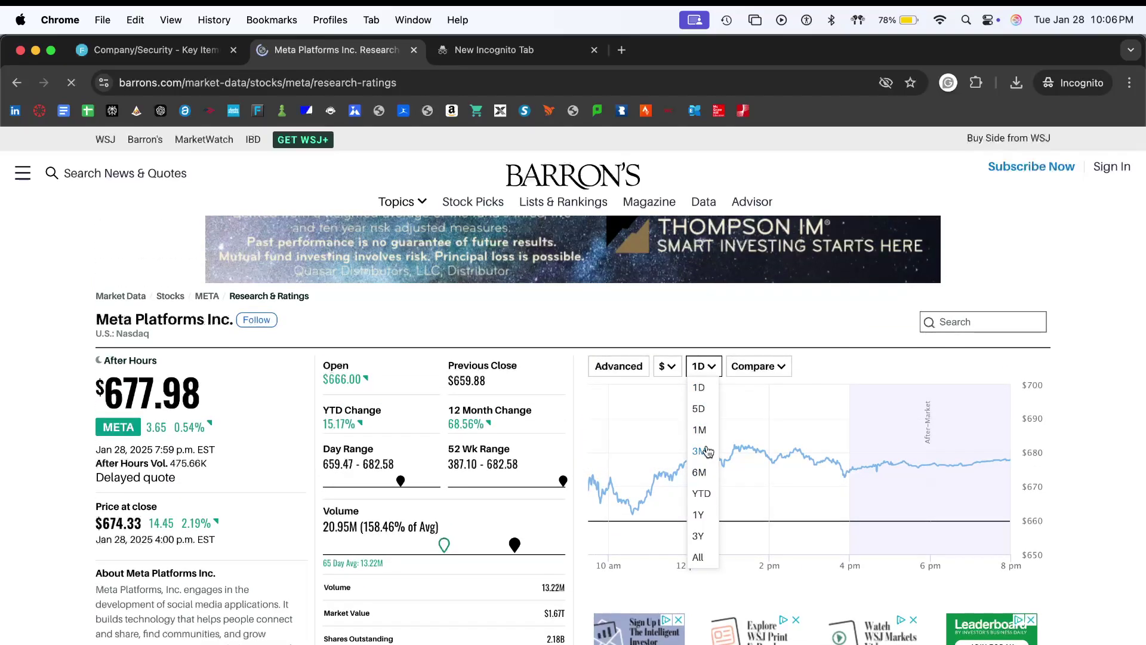
pyautogui.click(699, 536)
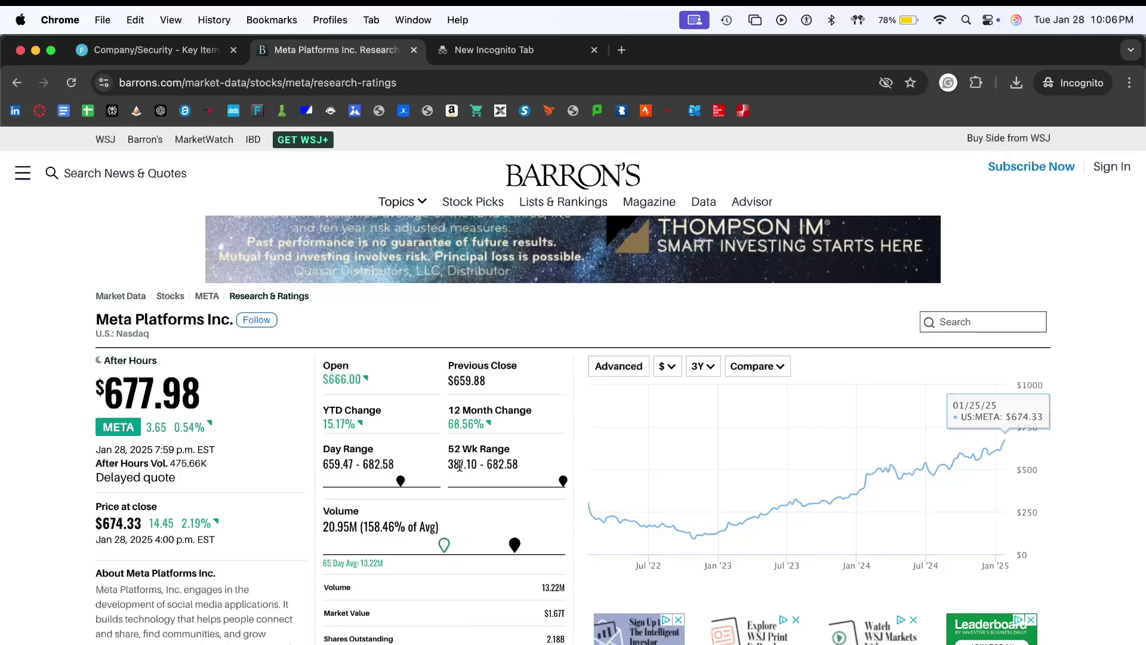
# - Review Meta's key statistics, analyst ratings, price targets and earnings estimates on the Barron's page
pyautogui.scroll(-3, 464, 420)
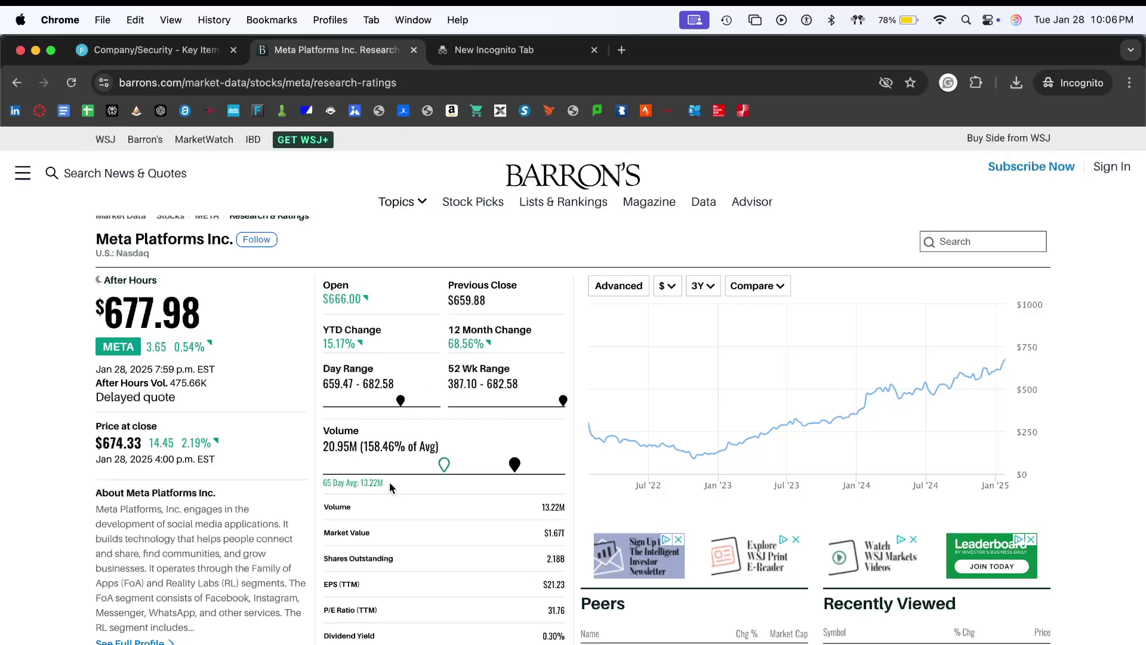
pyautogui.scroll(-5, 389, 482)
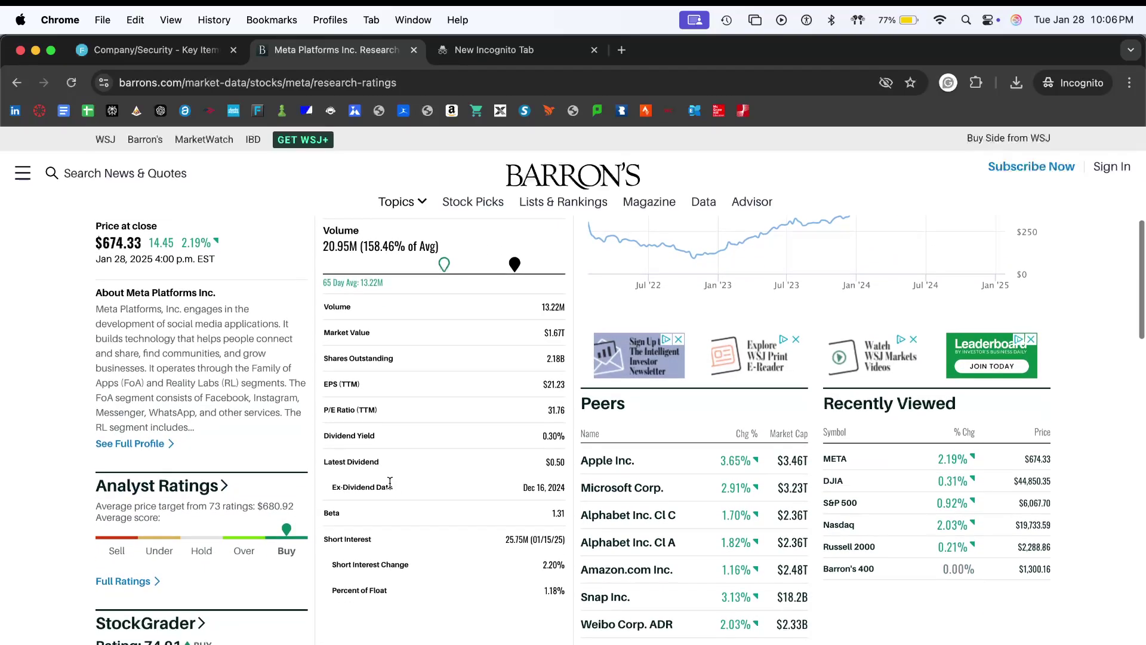
pyautogui.scroll(-5, 389, 481)
pyautogui.scroll(-10, 537, 492)
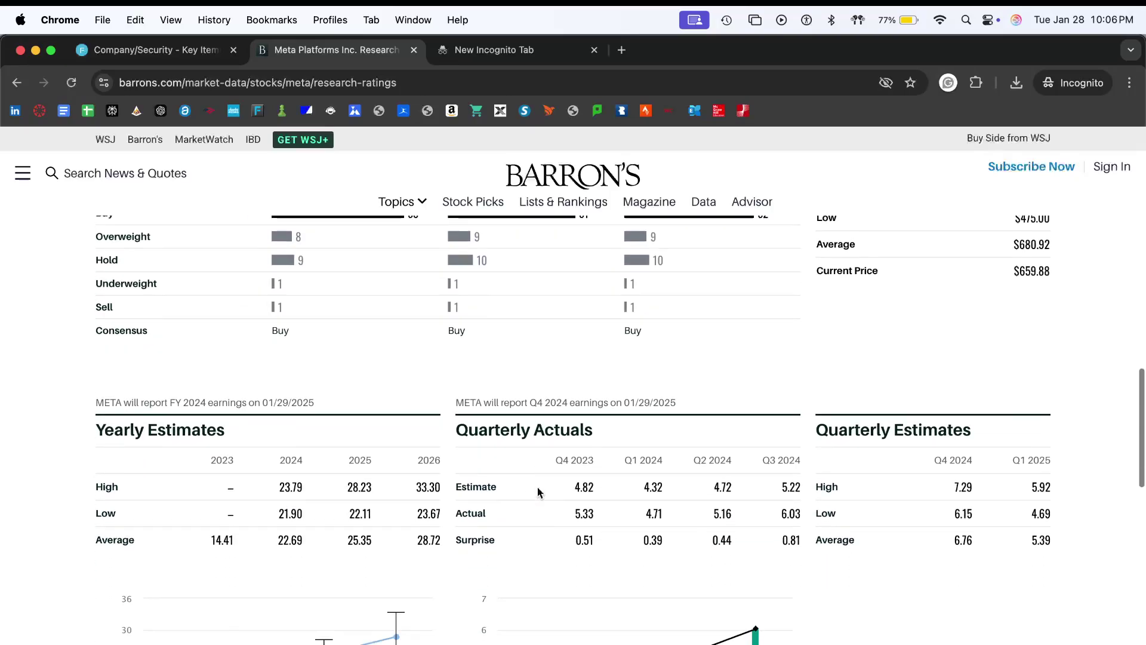
pyautogui.scroll(10, 537, 491)
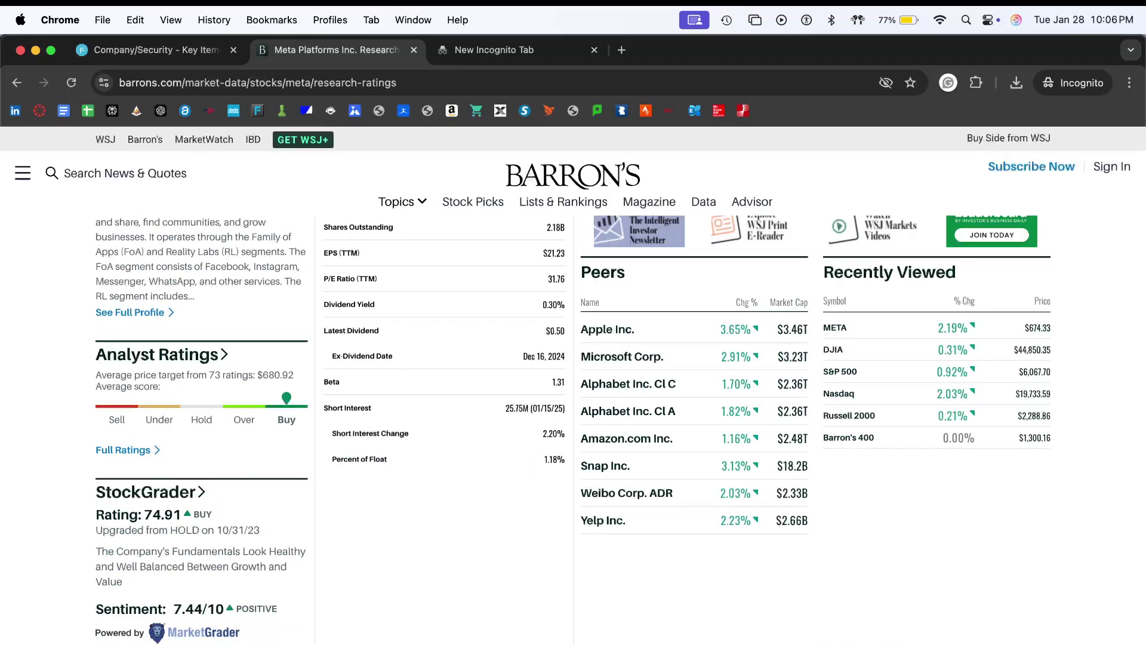
# - Switch to Excel and set the Sales Inc./(Dec.) assumption beside the income statement to -5%
pyautogui.press('super+Tab')
pyautogui.hotkey('ctrl', 'pageup')
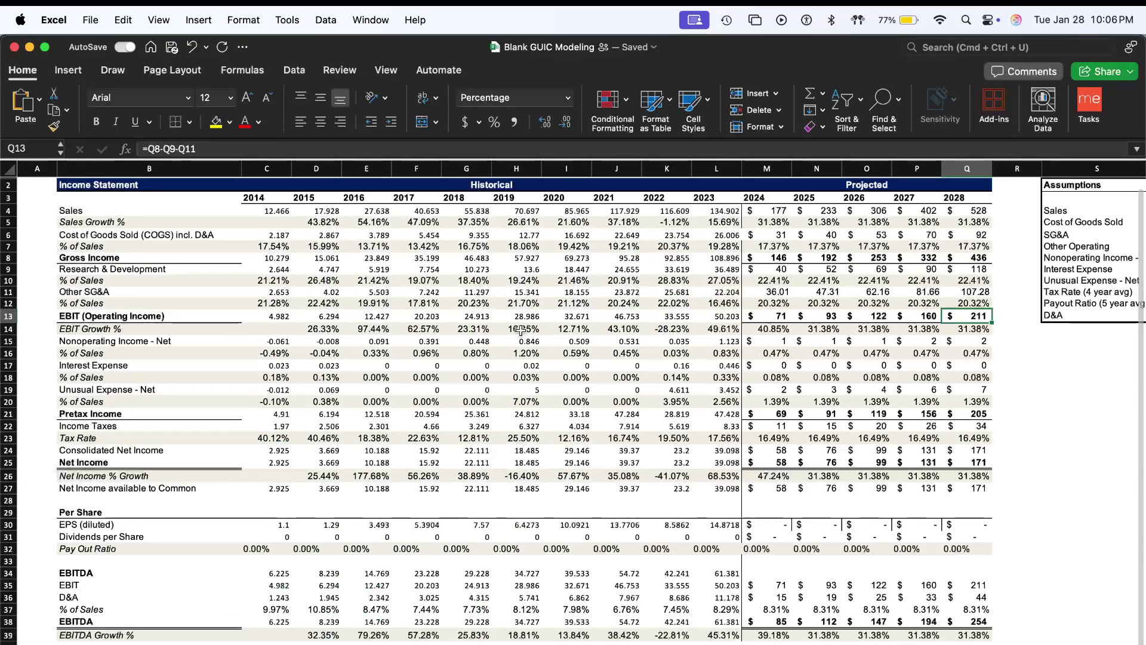
pyautogui.hscroll(5, 934, 219)
pyautogui.click(1005, 218)
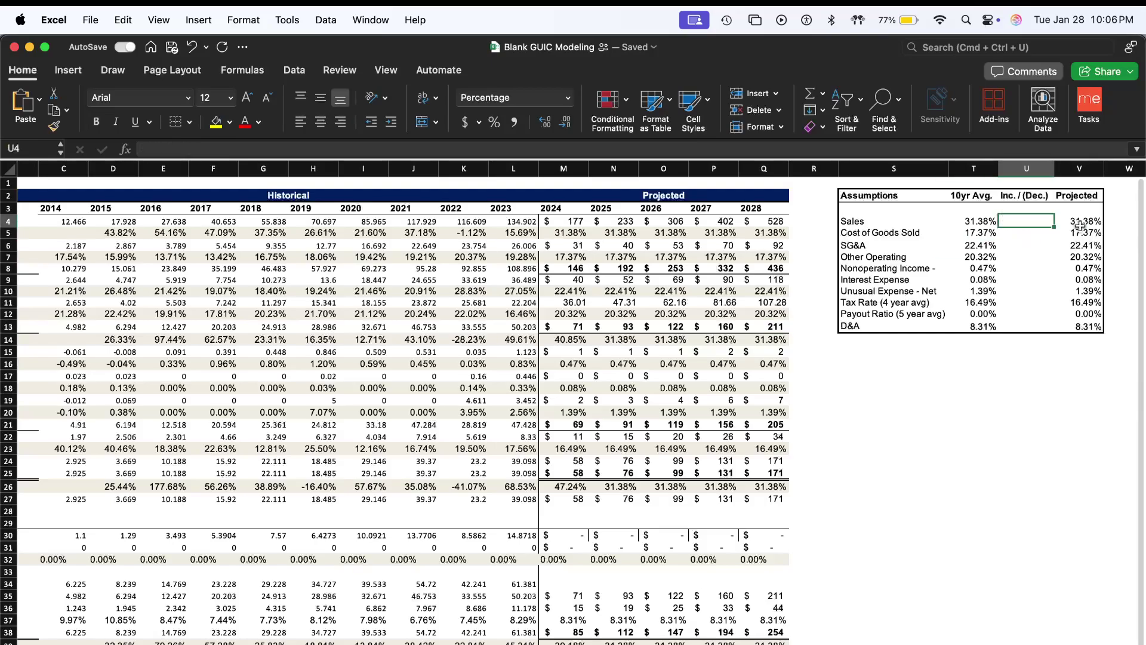
pyautogui.write('-')
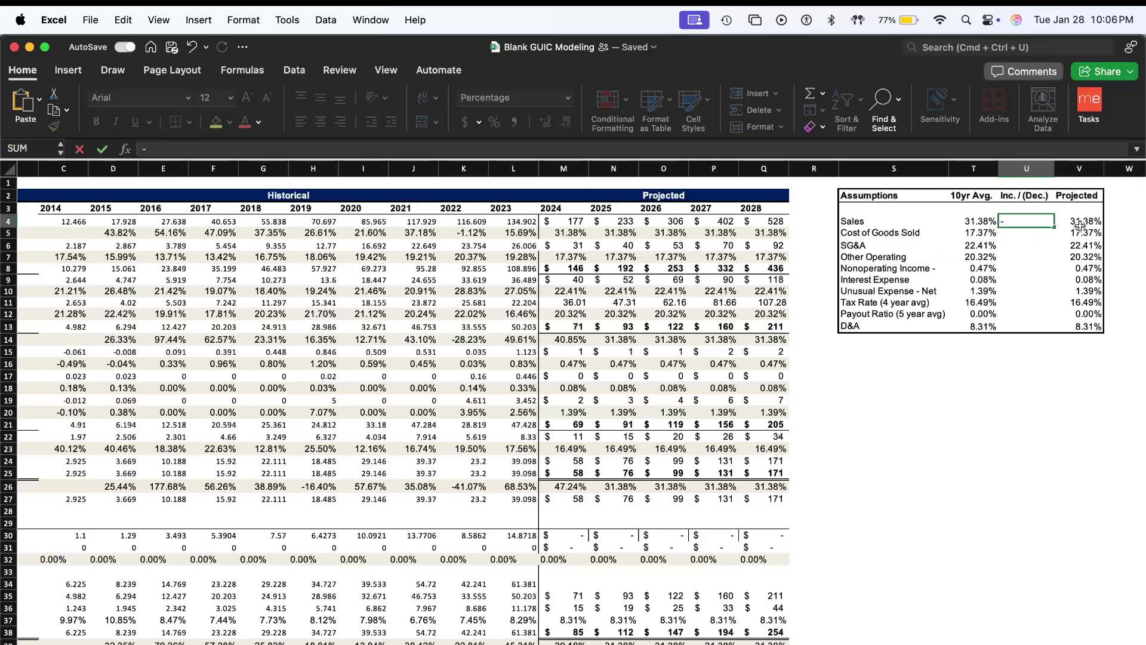
pyautogui.write('5')
pyautogui.press('Return')
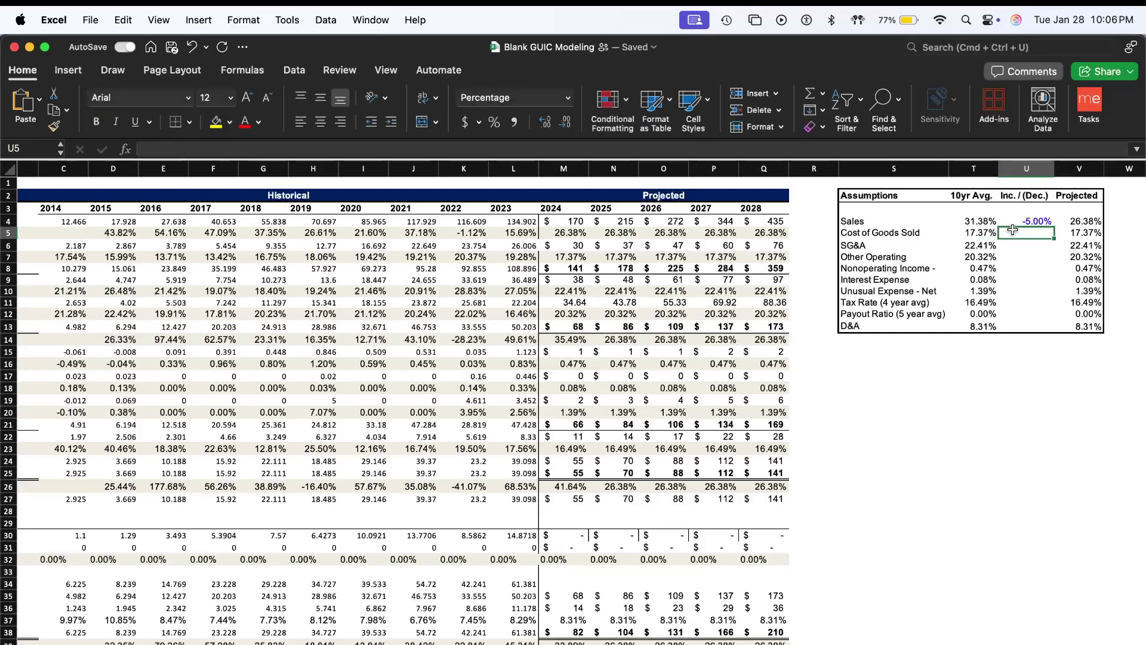
# - Examine how the Sales 10yr Avg. and Inc./(Dec.) cells feed the Projected growth rate
pyautogui.click(992, 222)
pyautogui.click(1019, 220)
pyautogui.click(1075, 221)
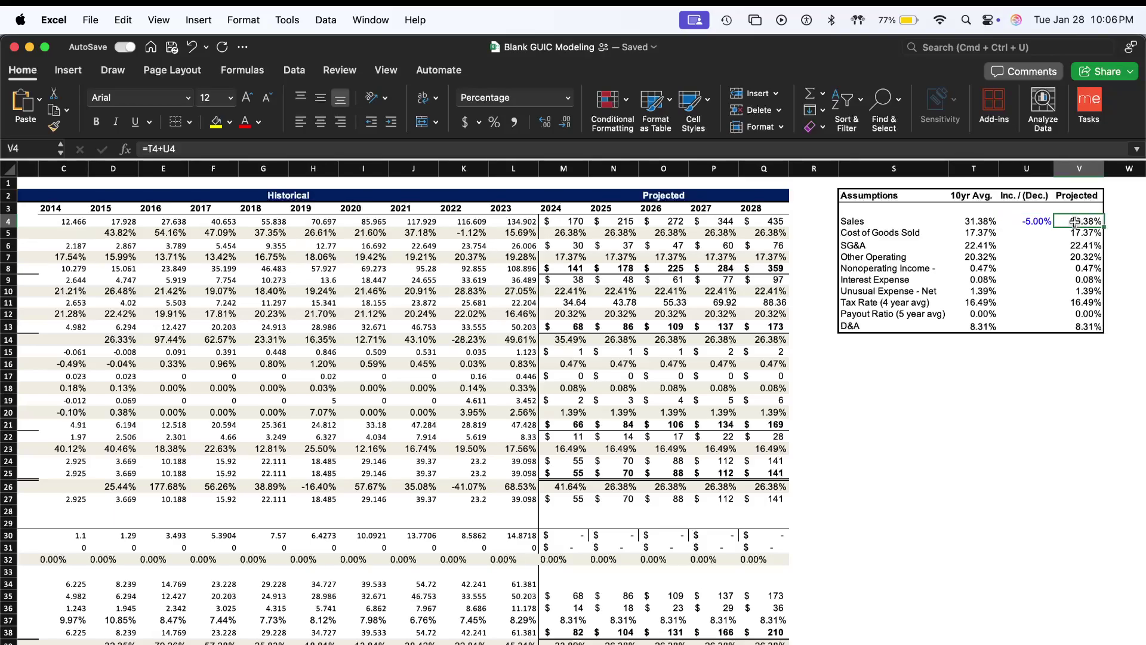
pyautogui.click(991, 222)
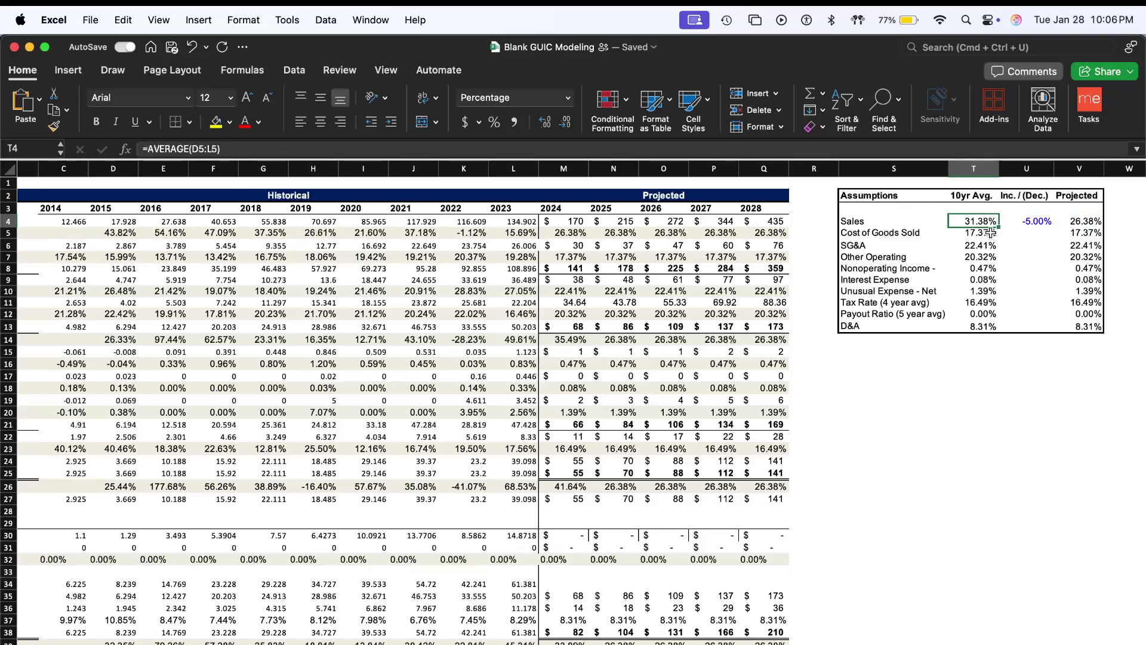
pyautogui.click(1091, 223)
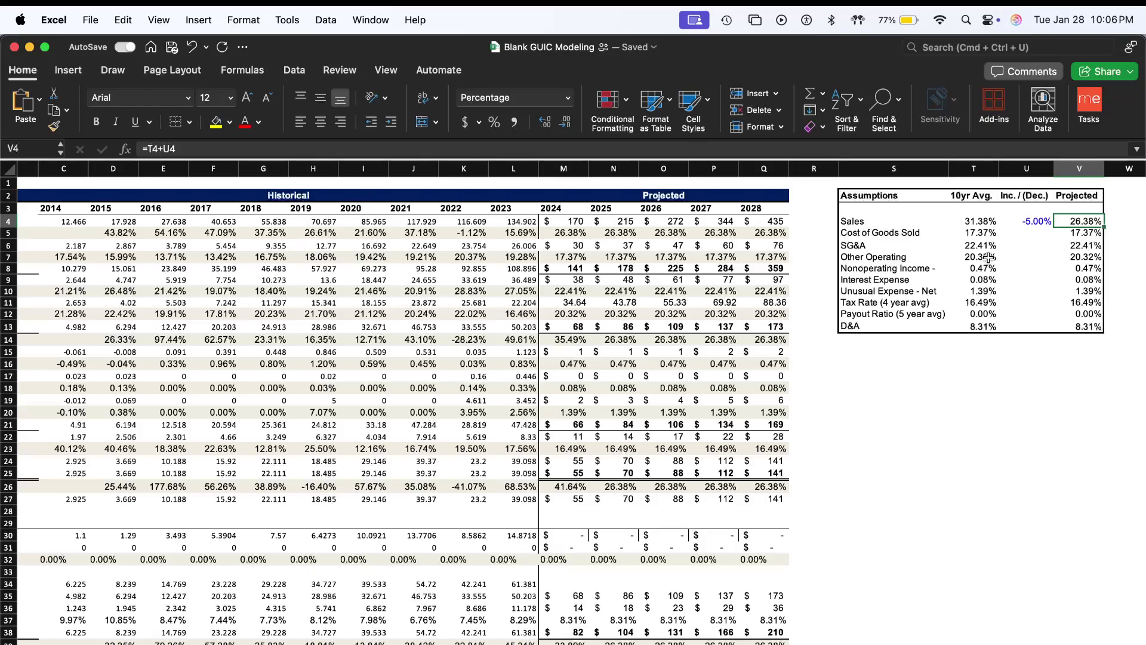
pyautogui.click(1046, 221)
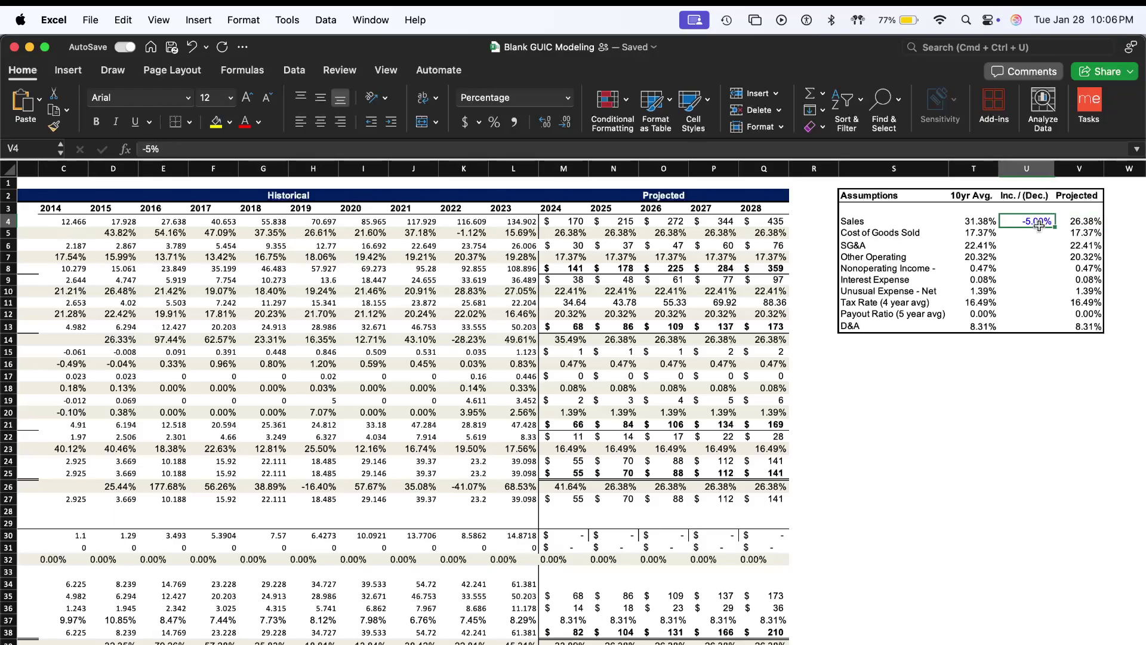
pyautogui.moveTo(974, 224); pyautogui.dragTo(1020, 224)
pyautogui.click(1030, 234)
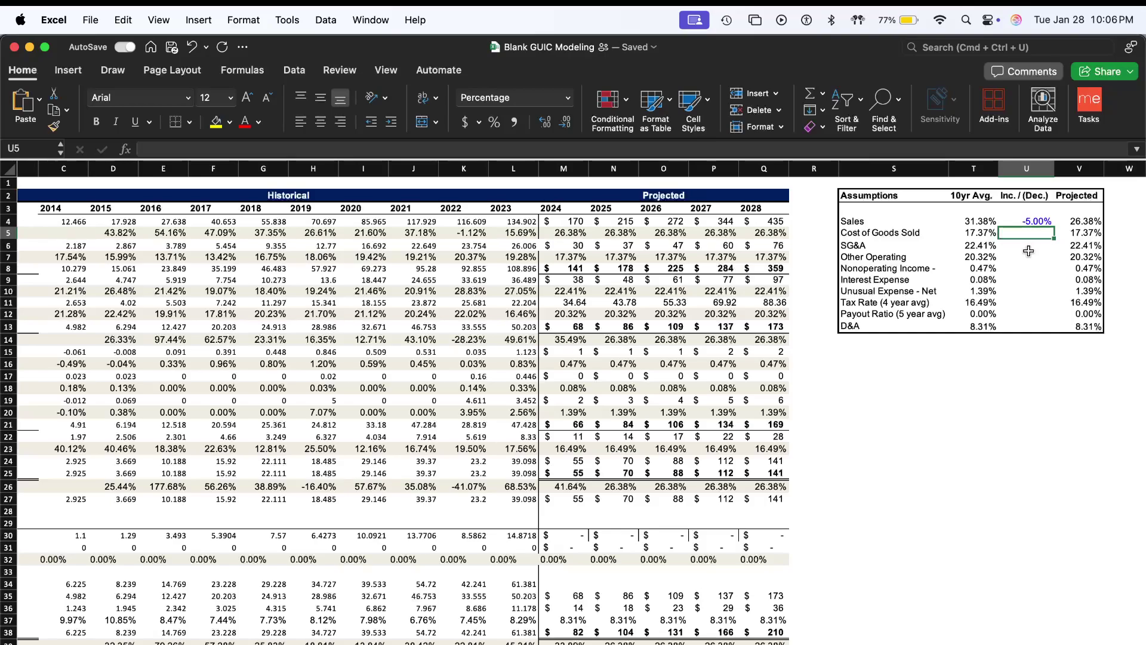
# - Set the Inc./(Dec.) assumption to -1% for SG&A and to 1% for Payout Ratio (5 year avg)
pyautogui.click(1026, 248)
pyautogui.write('-1')
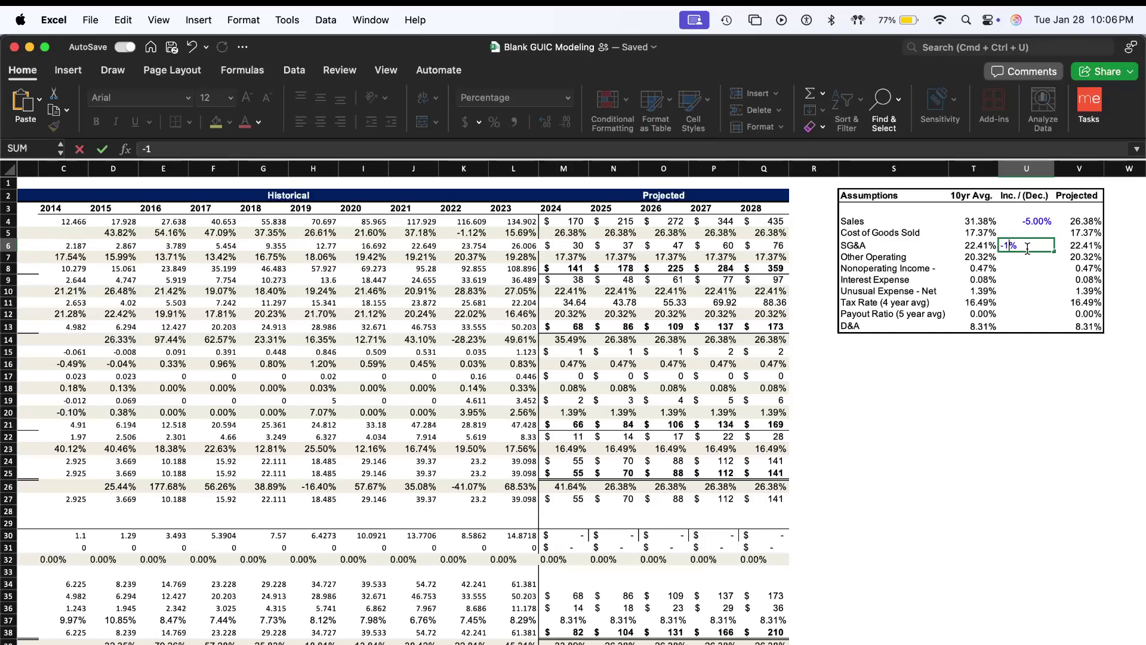
pyautogui.write('1')
pyautogui.press('Return')
pyautogui.click(1015, 313)
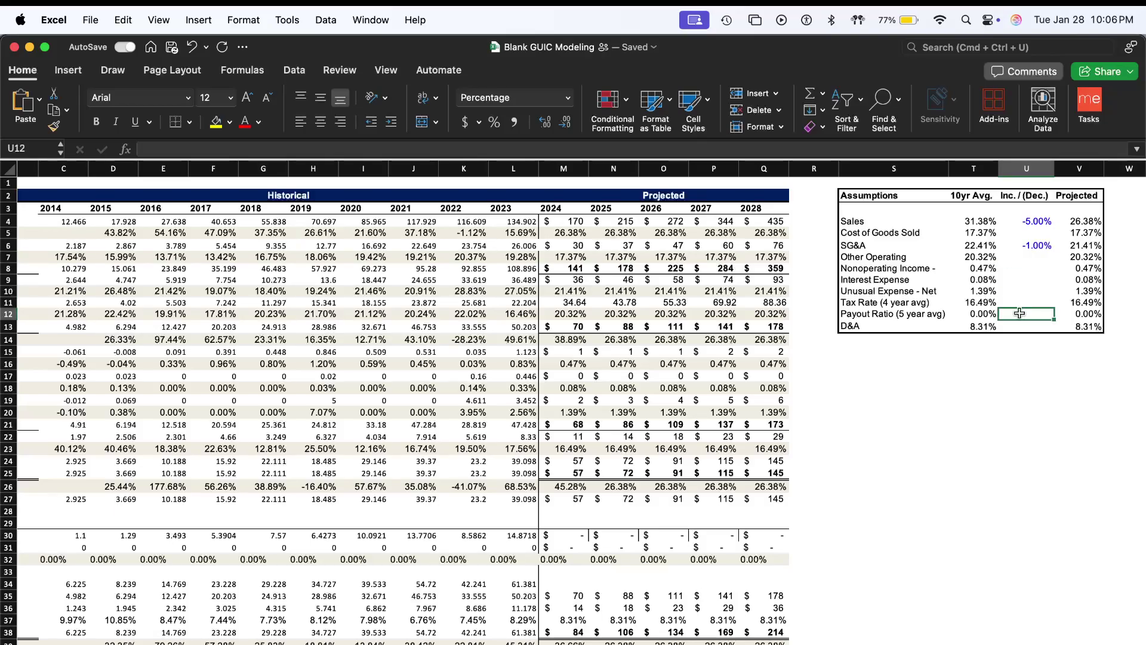
pyautogui.write('1')
pyautogui.press('Return')
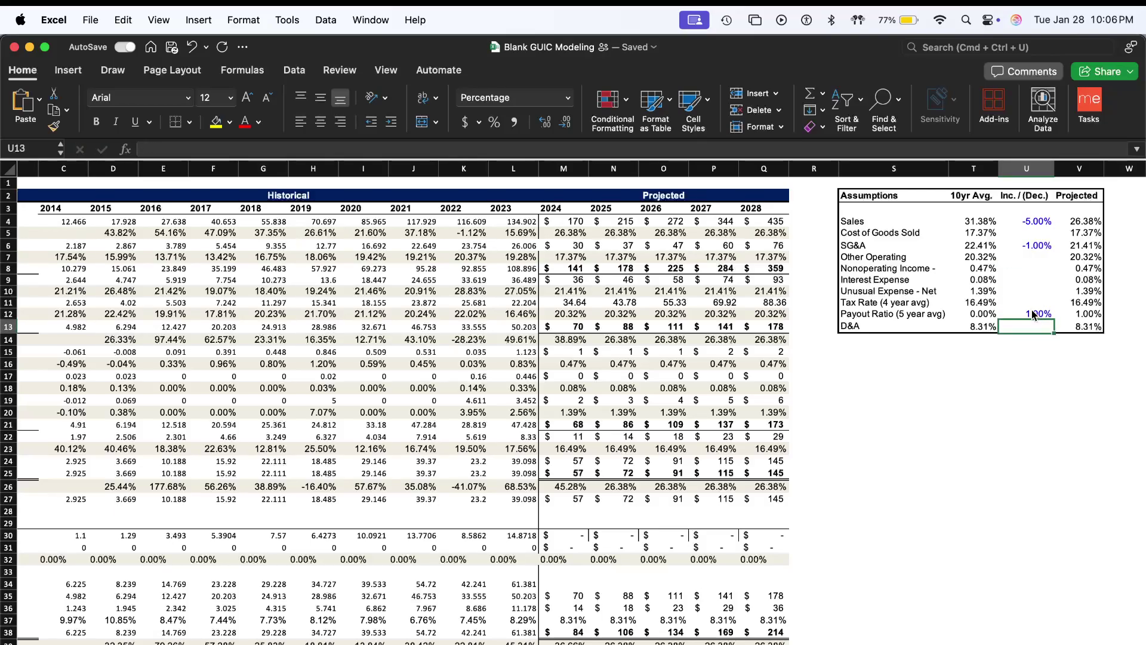
# - Check the Payout Ratio assumption row and set the D&A Inc./(Dec.) assumption to 2%
pyautogui.scroll(-4, 1013, 328)
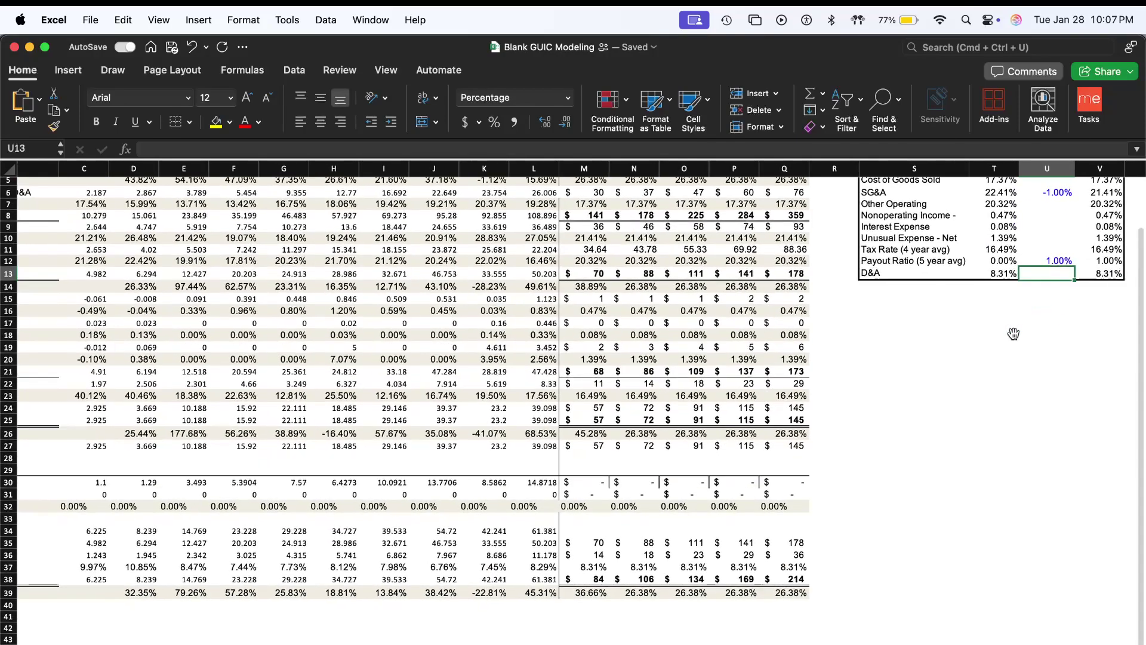
pyautogui.scroll(4, 1013, 333)
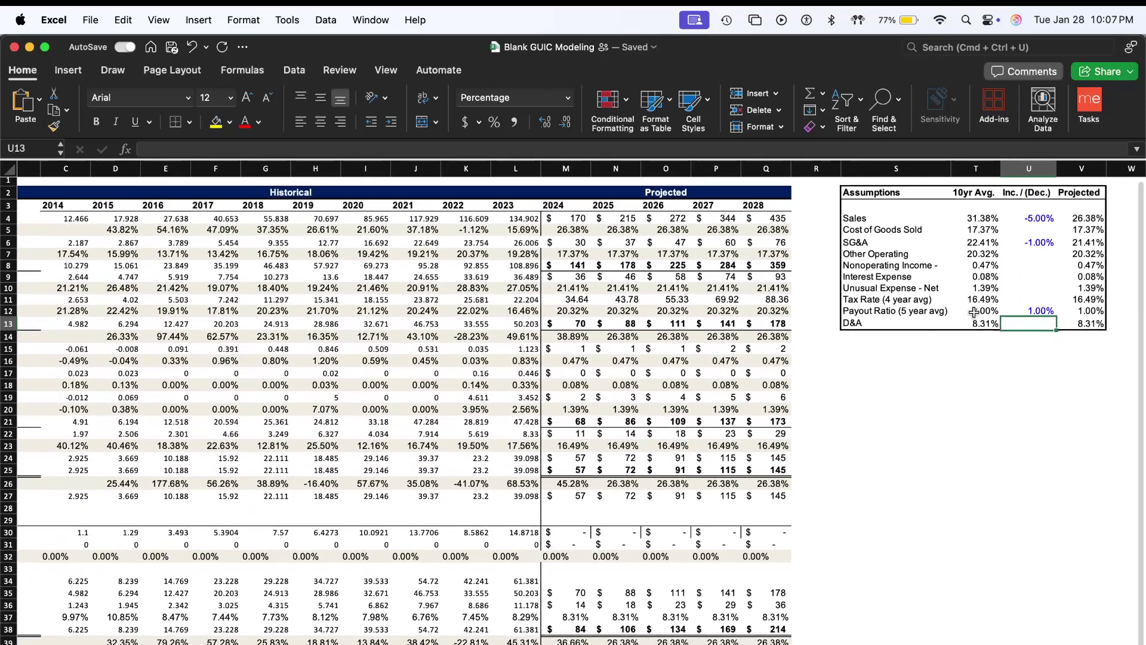
pyautogui.moveTo(983, 311); pyautogui.dragTo(1068, 314)
pyautogui.click(1059, 326)
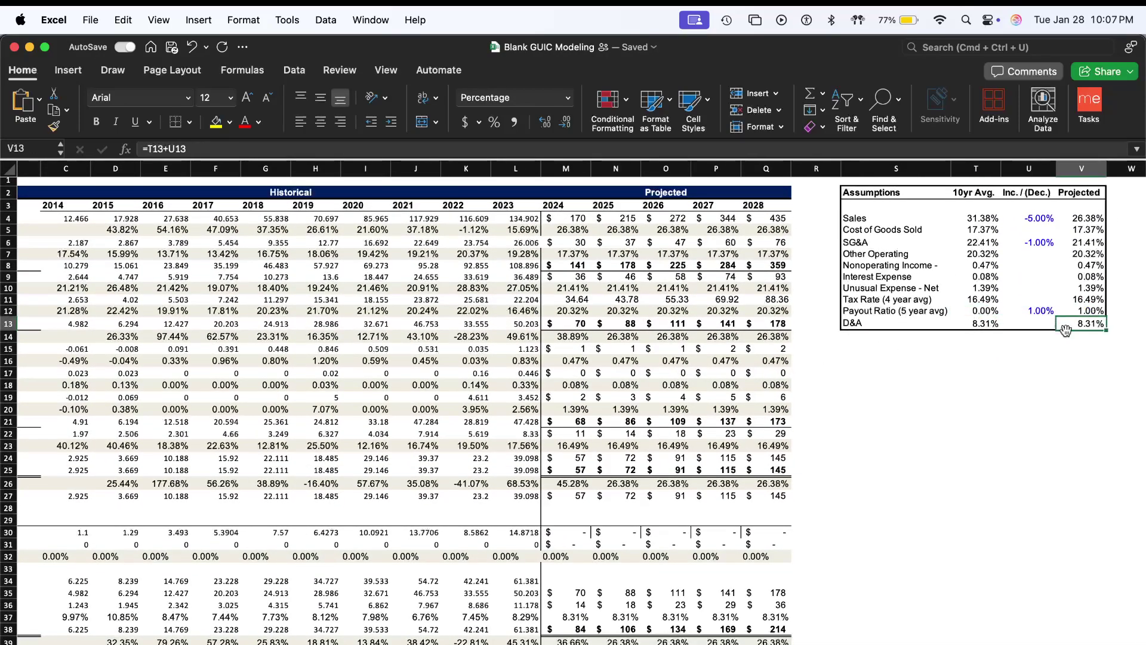
pyautogui.click(1034, 321)
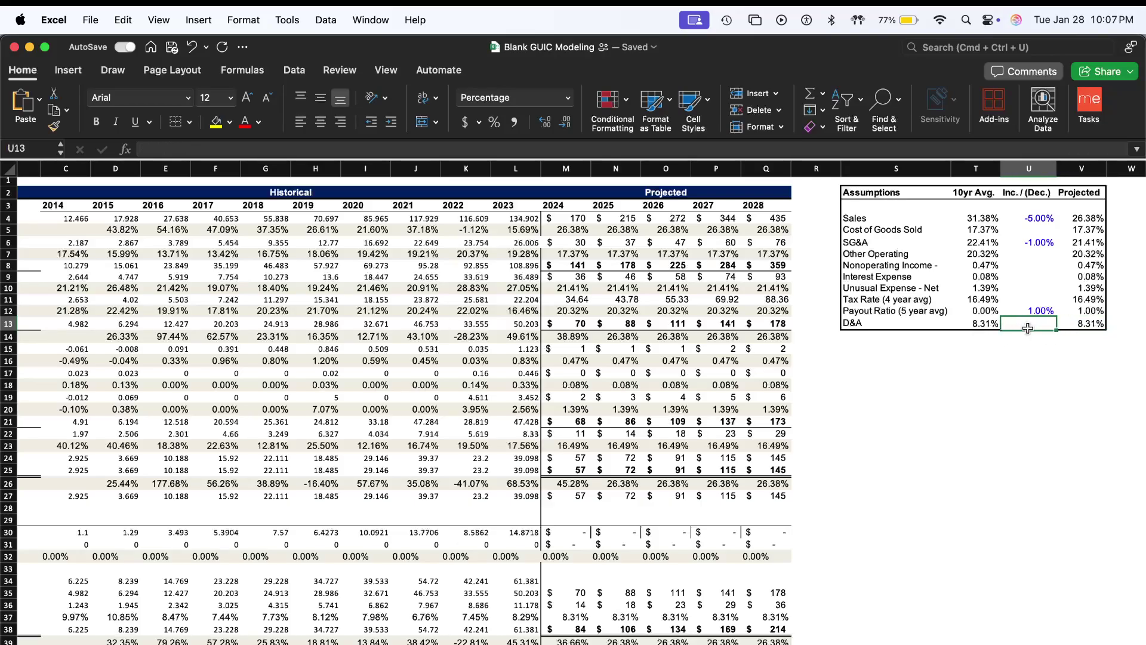
pyautogui.write('1.')
pyautogui.press('BackSpace')
pyautogui.press('BackSpace')
pyautogui.press('Return')
pyautogui.click(1039, 326)
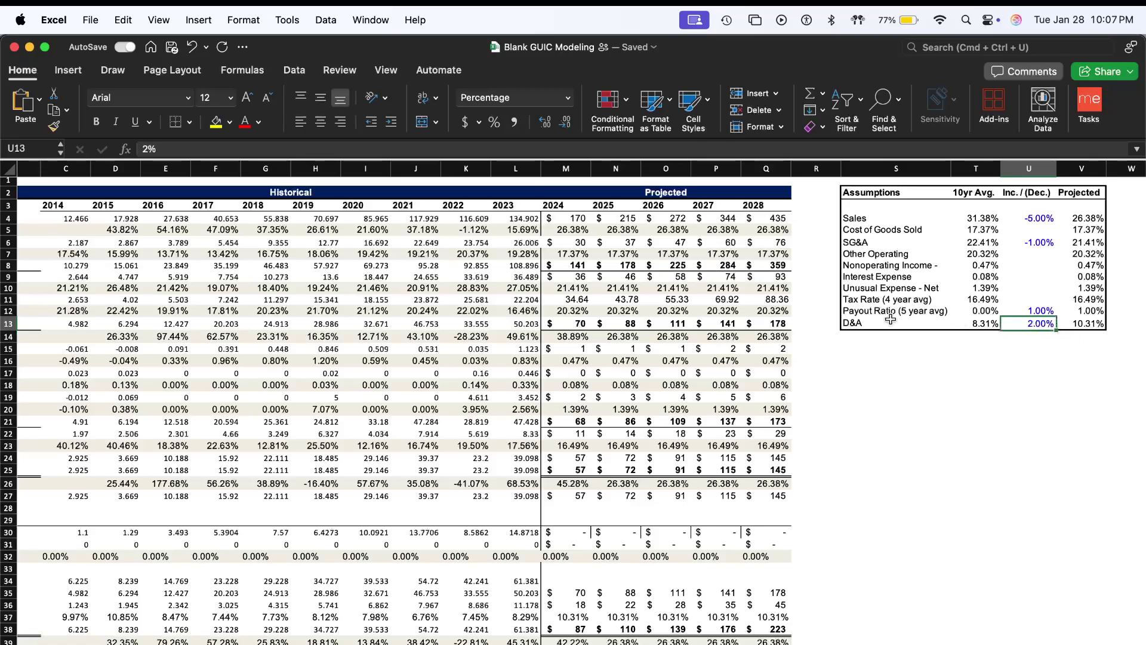
# - Open the DCF sheet and check the Percent Gain for the multiple and average methods and the forecast above
pyautogui.hscroll(-3, 890, 319)
pyautogui.scroll(-4, 766, 279)
pyautogui.scroll(4, 767, 279)
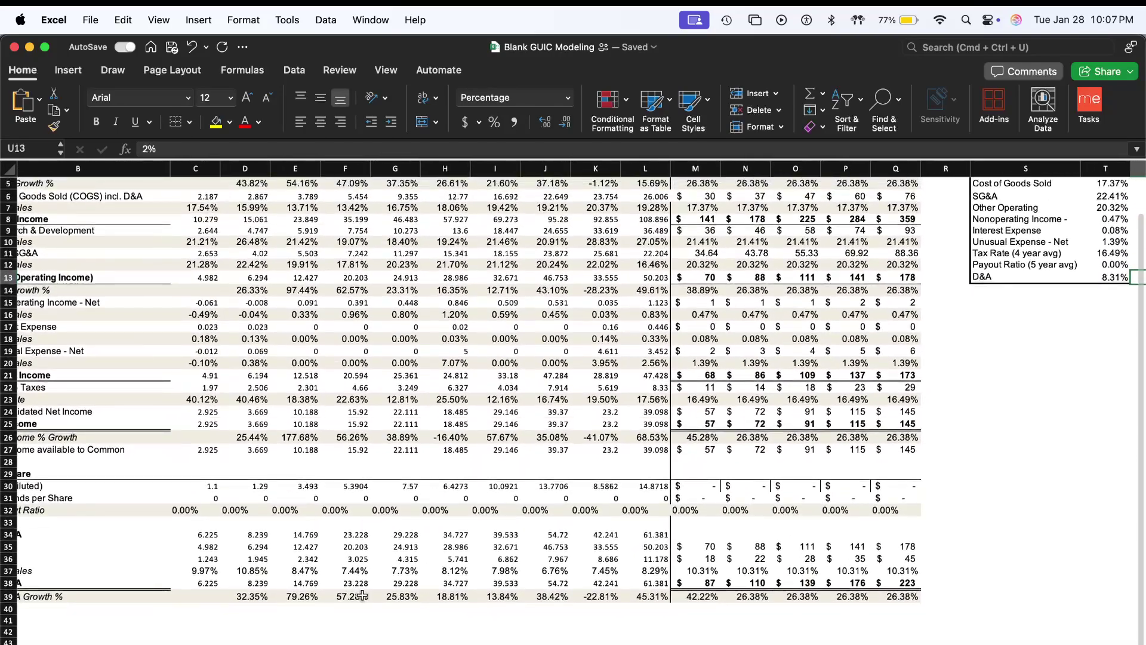
pyautogui.click(382, 644)
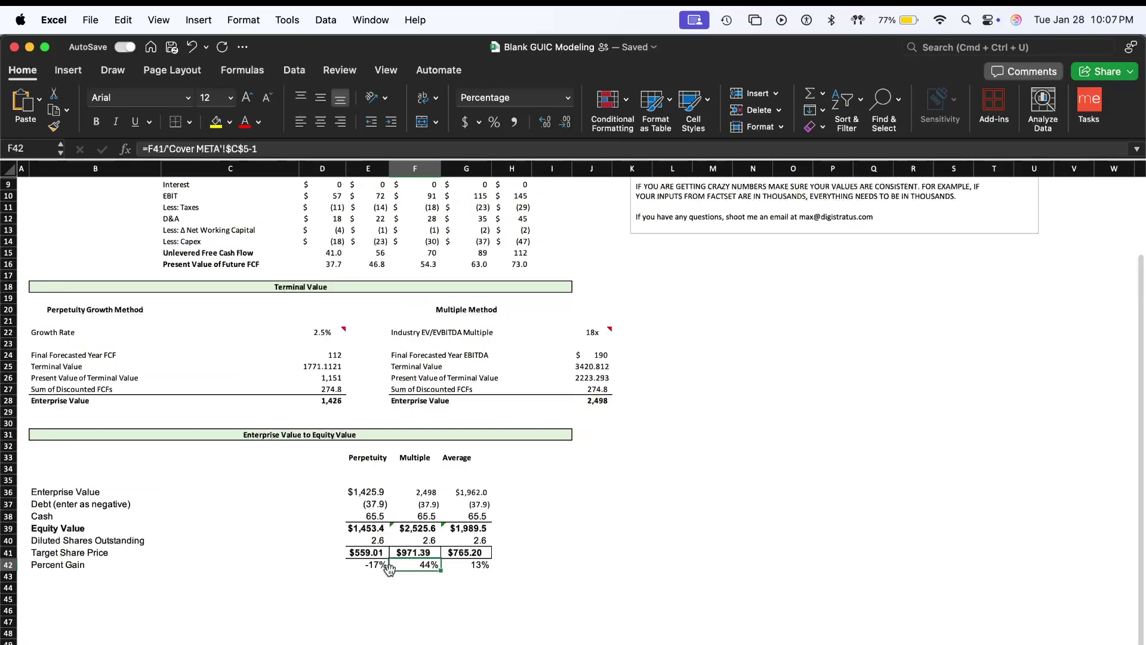
pyautogui.click(484, 567)
pyautogui.scroll(3, 484, 566)
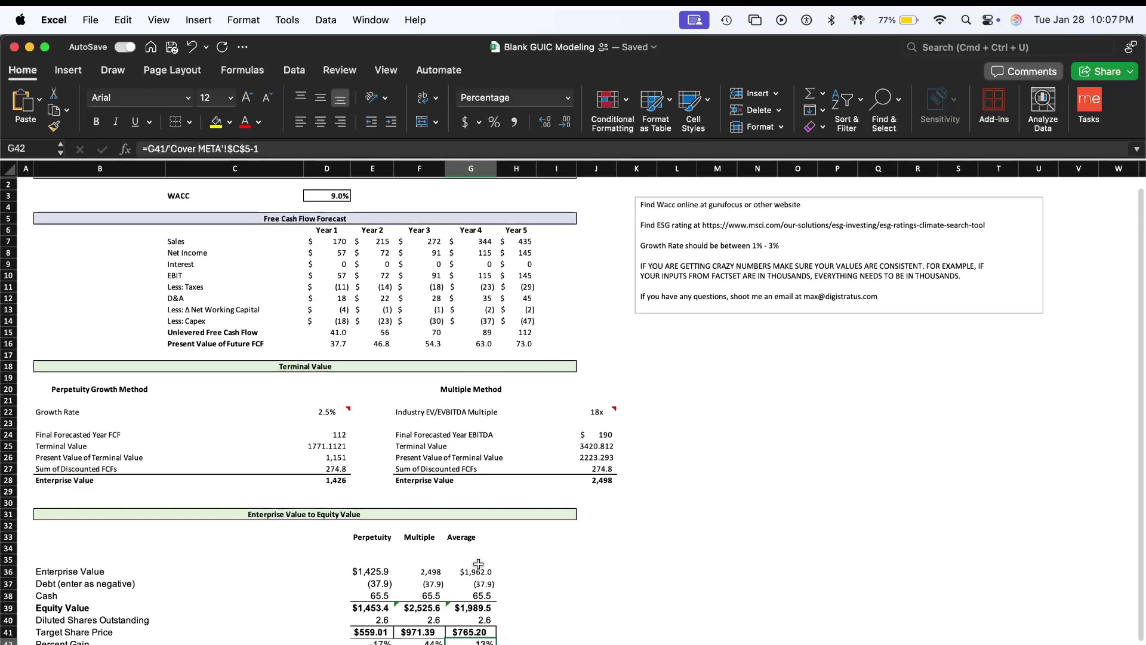
pyautogui.scroll(1, 311, 446)
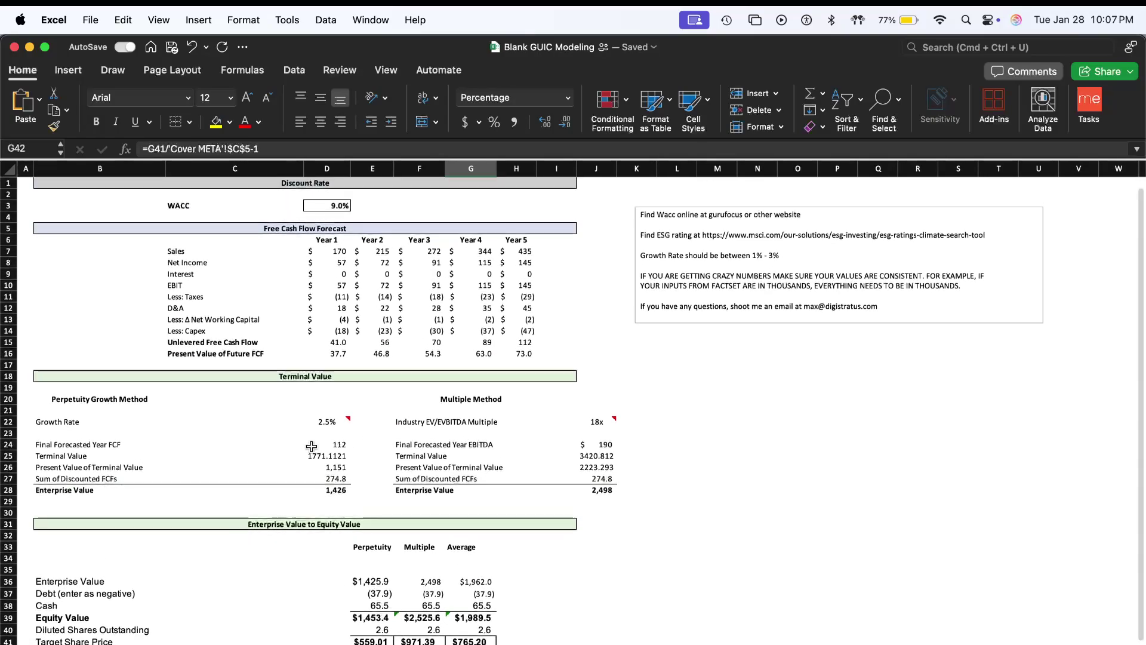
# - Inspect the WACC input in the Discount Rate section of the DCF sheet
pyautogui.click(317, 194)
pyautogui.moveTo(254, 191); pyautogui.dragTo(356, 215)
pyautogui.click(408, 215)
pyautogui.moveTo(256, 194); pyautogui.dragTo(369, 210)
pyautogui.click(332, 206)
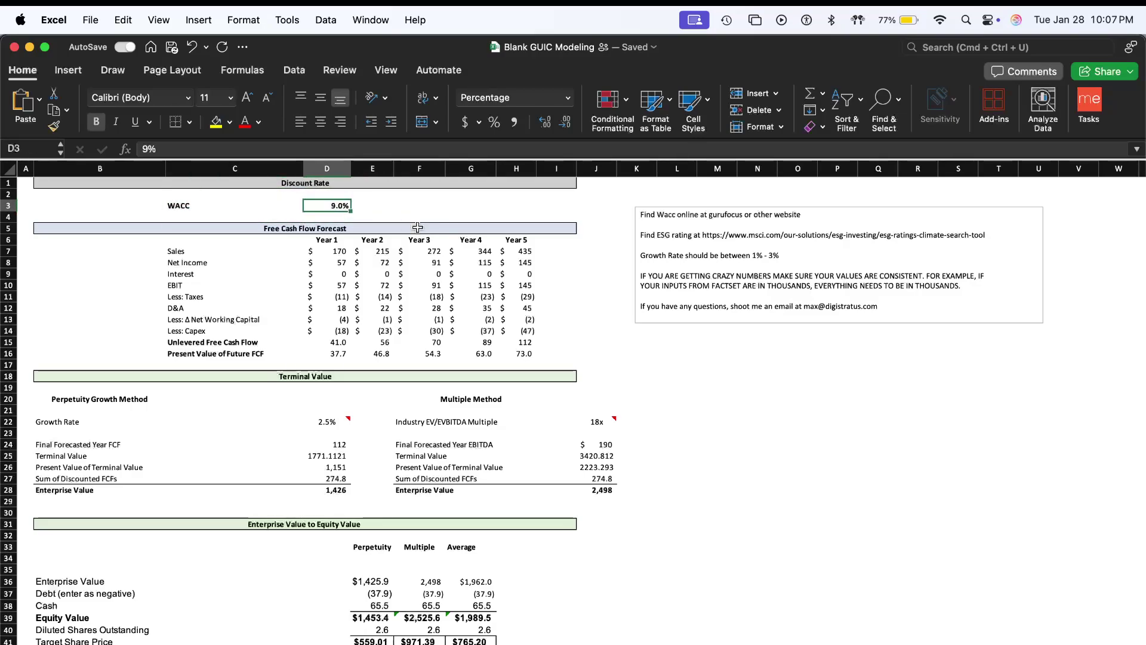
# - Test the DCF with a WACC of 8.5% and of 13%, undoing the 13% entry
pyautogui.write('8')
pyautogui.press('Return')
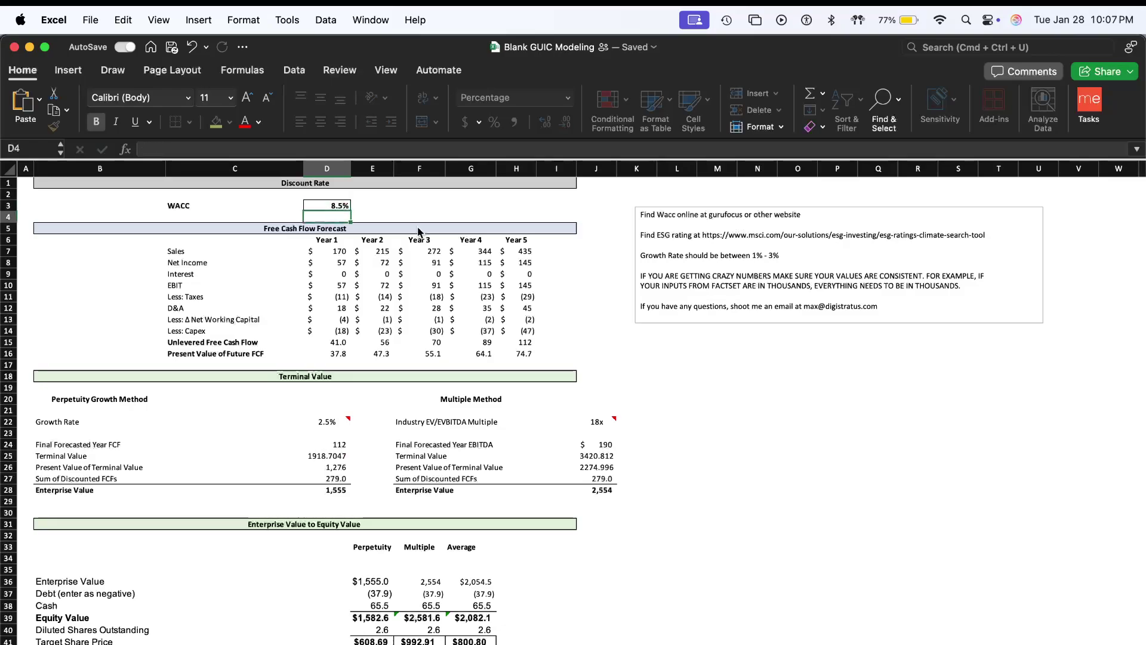
pyautogui.click(340, 204)
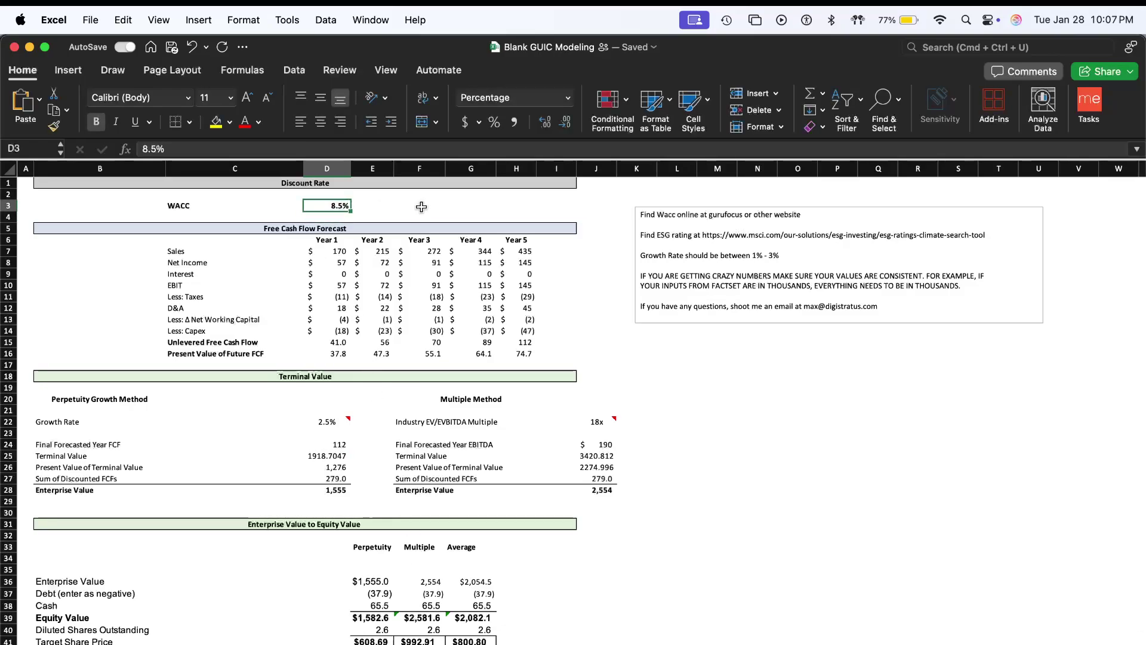
pyautogui.write('13')
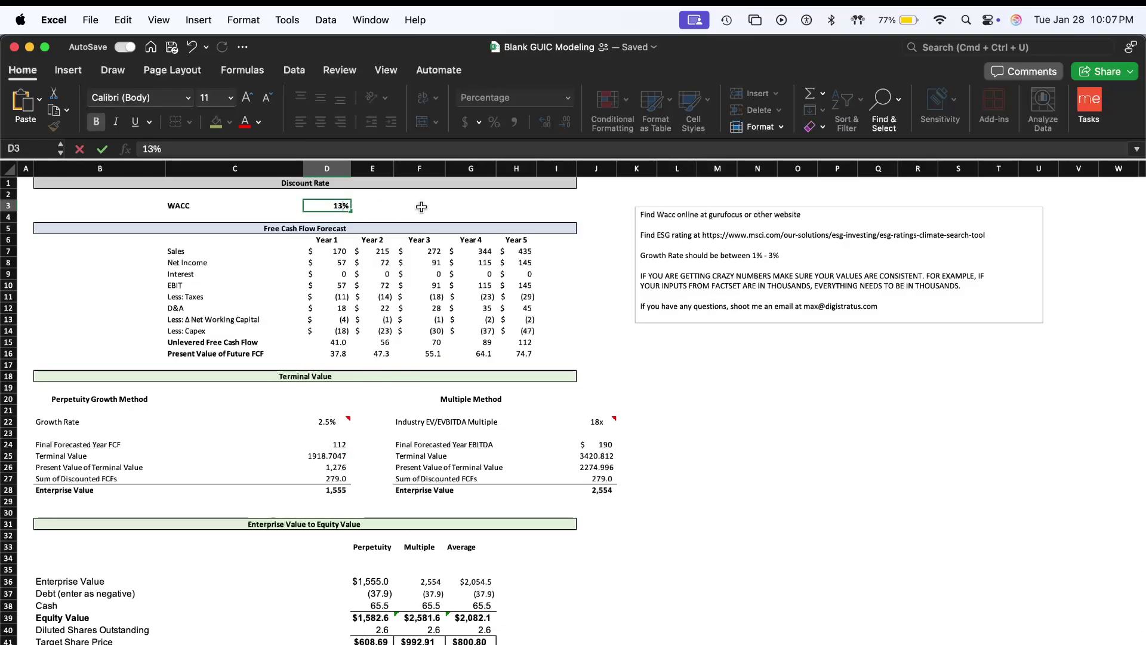
pyautogui.press('Return')
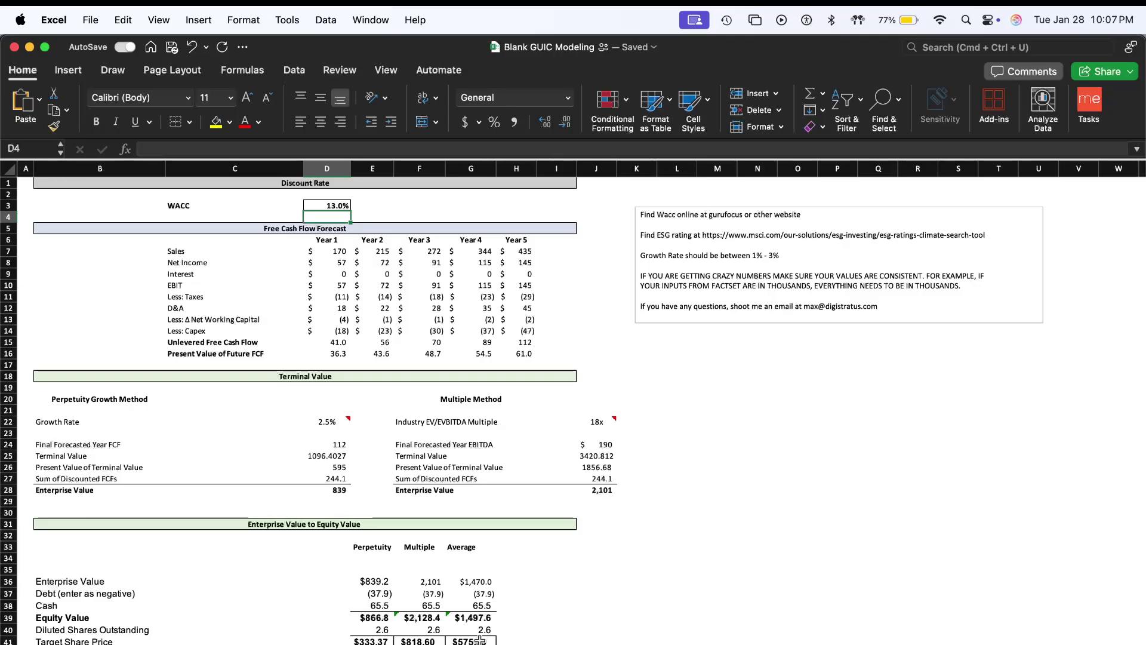
pyautogui.click(471, 643)
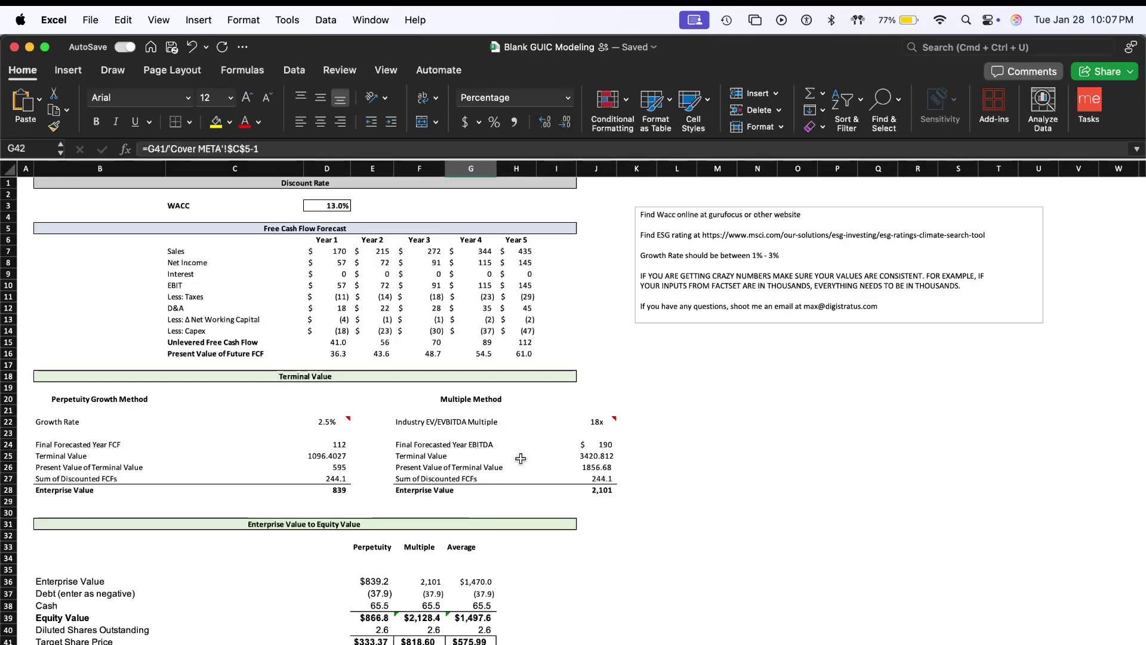
pyautogui.press('super+z')
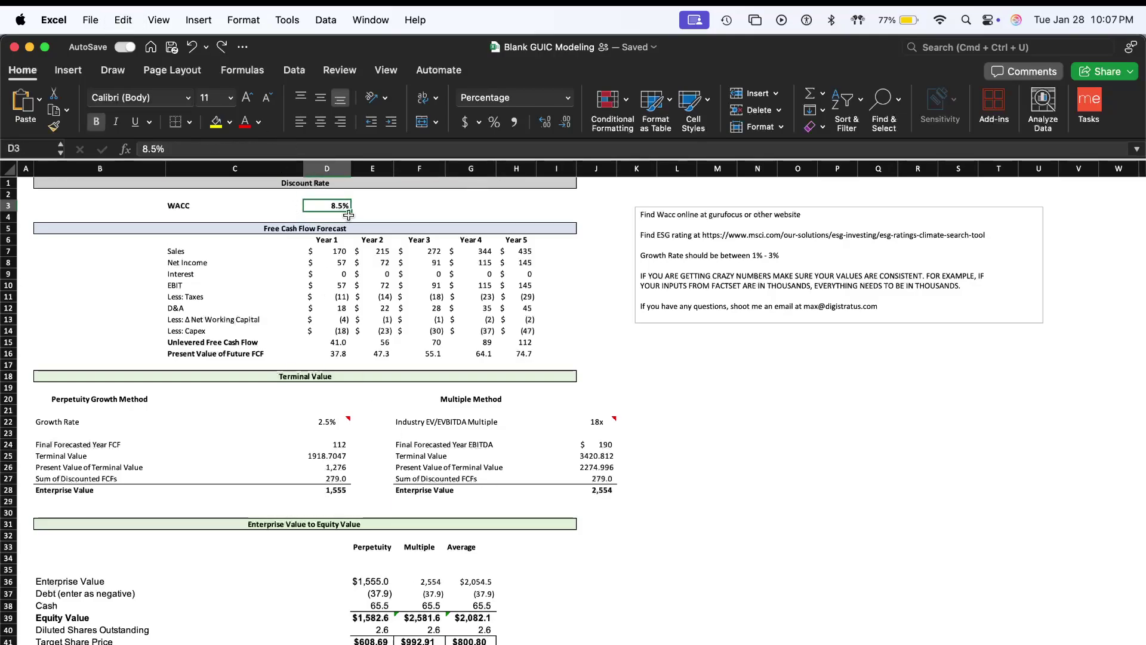
# - Set the WACC to 9% and check the target share prices and percent gains
pyautogui.write('9')
pyautogui.press('Return')
pyautogui.scroll(-5, 421, 496)
pyautogui.scroll(-2, 420, 495)
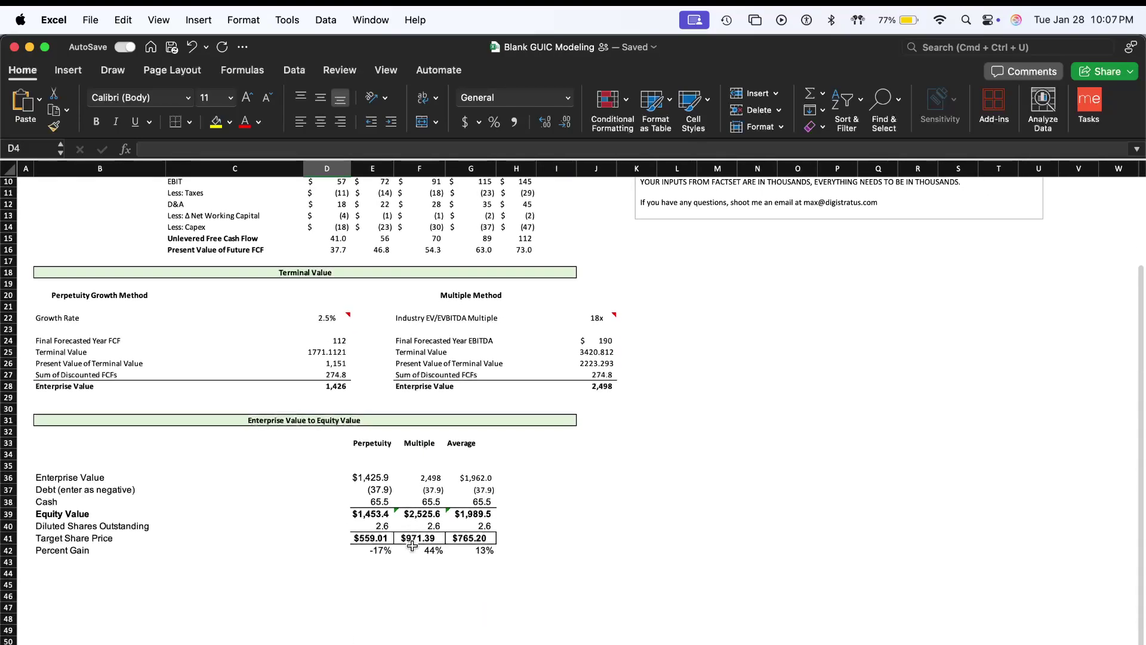
# - Compare the Perpetuity, Multiple and Average valuation columns with the terminal value calculations of the two methods
pyautogui.click(364, 552)
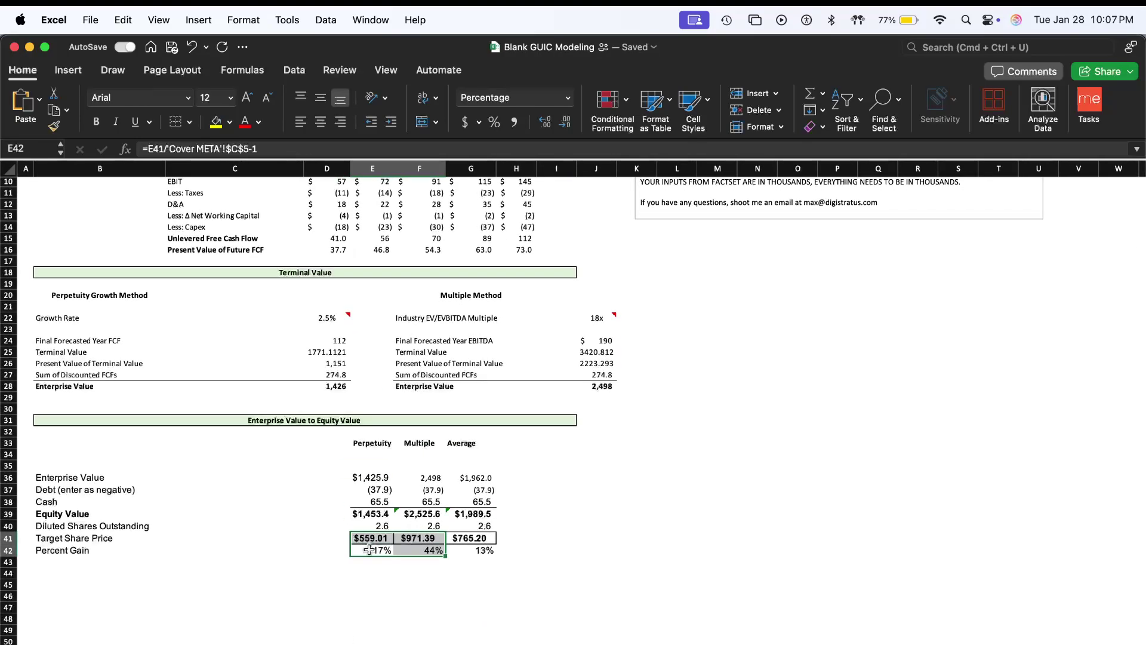
pyautogui.moveTo(370, 448); pyautogui.dragTo(371, 603)
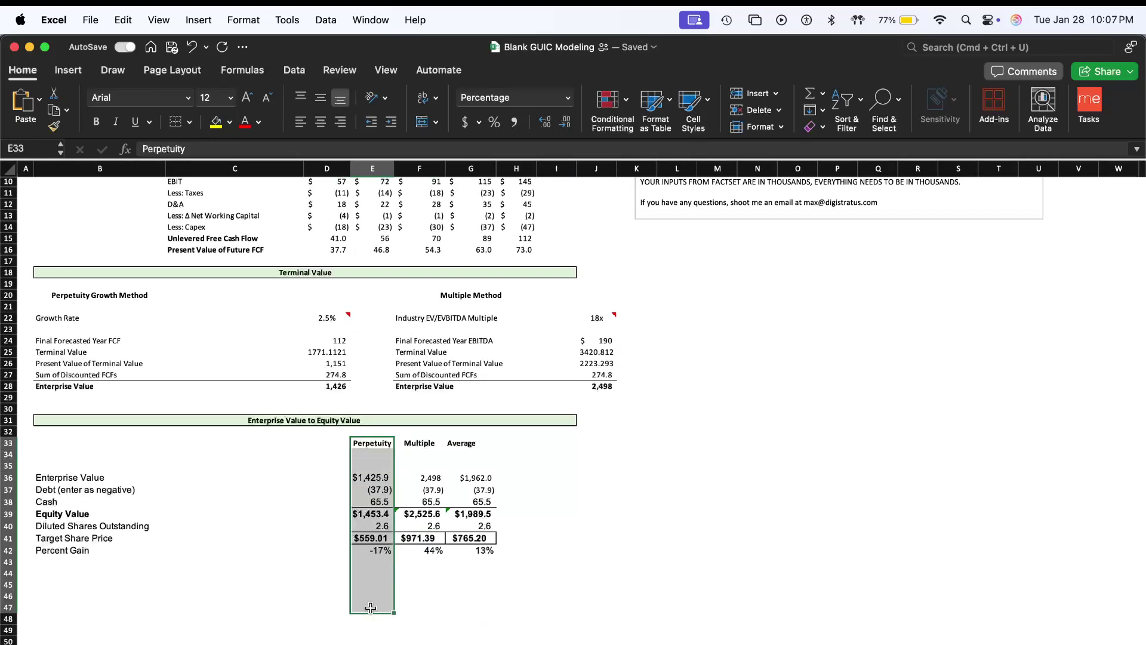
pyautogui.click(311, 297)
pyautogui.moveTo(118, 293); pyautogui.dragTo(346, 401)
pyautogui.moveTo(416, 447); pyautogui.dragTo(420, 599)
pyautogui.moveTo(431, 295); pyautogui.dragTo(603, 388)
pyautogui.moveTo(472, 443); pyautogui.dragTo(475, 568)
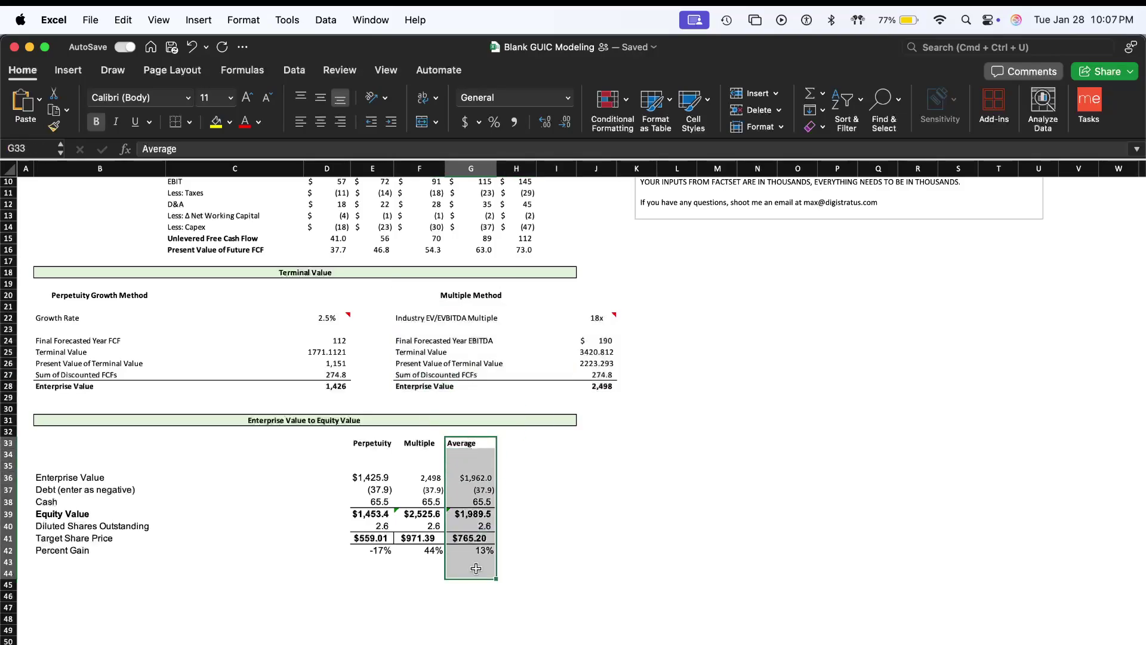
pyautogui.click(556, 525)
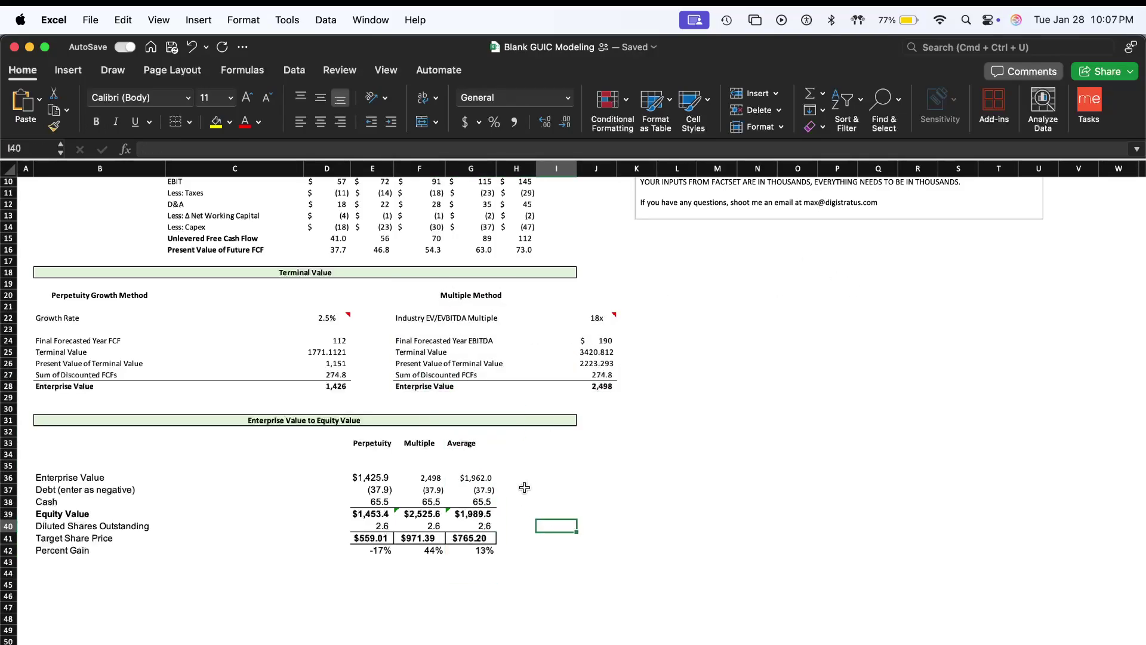
# - Review the assumptions on the cash flow, balance sheet and income statement sheets, returning to the DCF sheet
pyautogui.scroll(5, 524, 488)
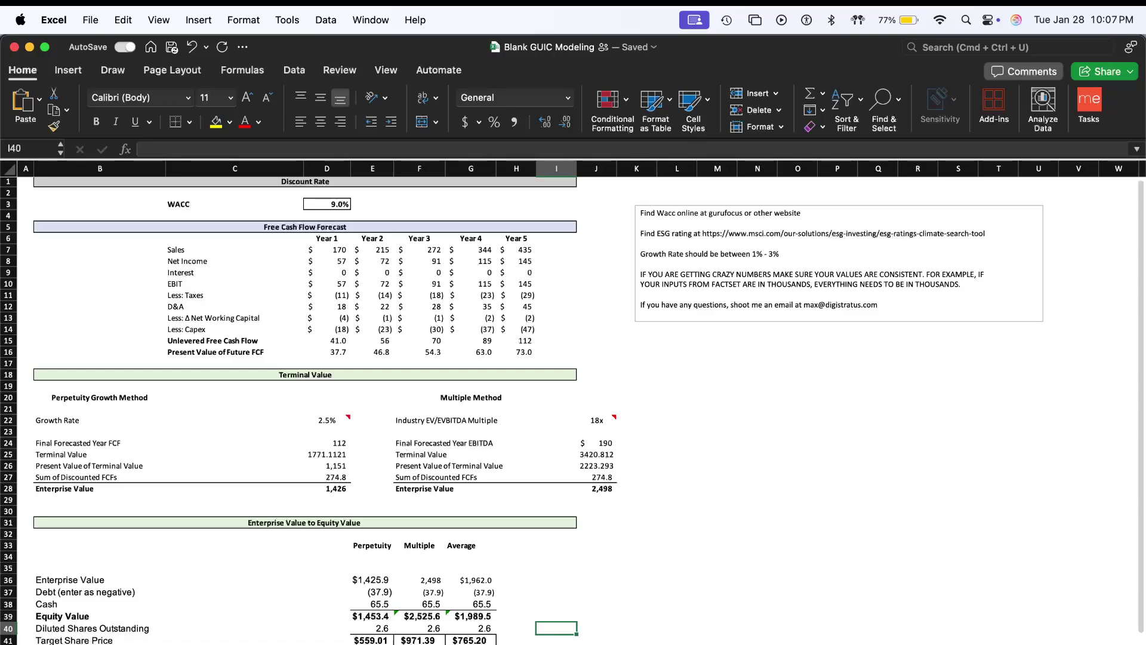
pyautogui.click(588, 643)
pyautogui.scroll(-5, 595, 537)
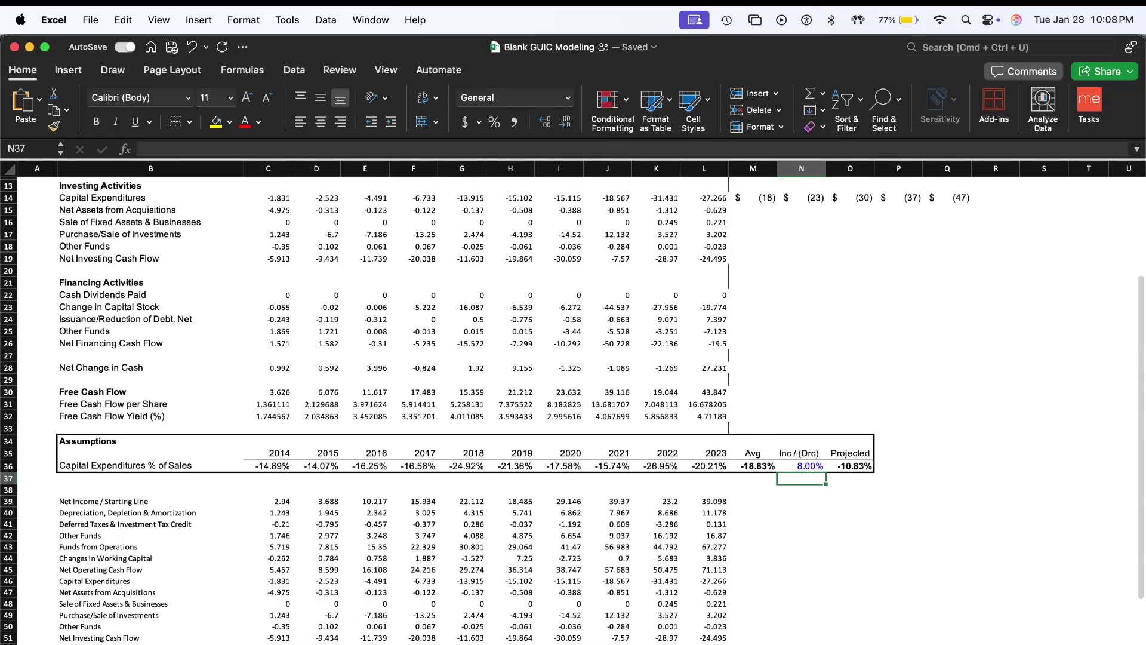
pyautogui.click(508, 644)
pyautogui.scroll(2, 500, 584)
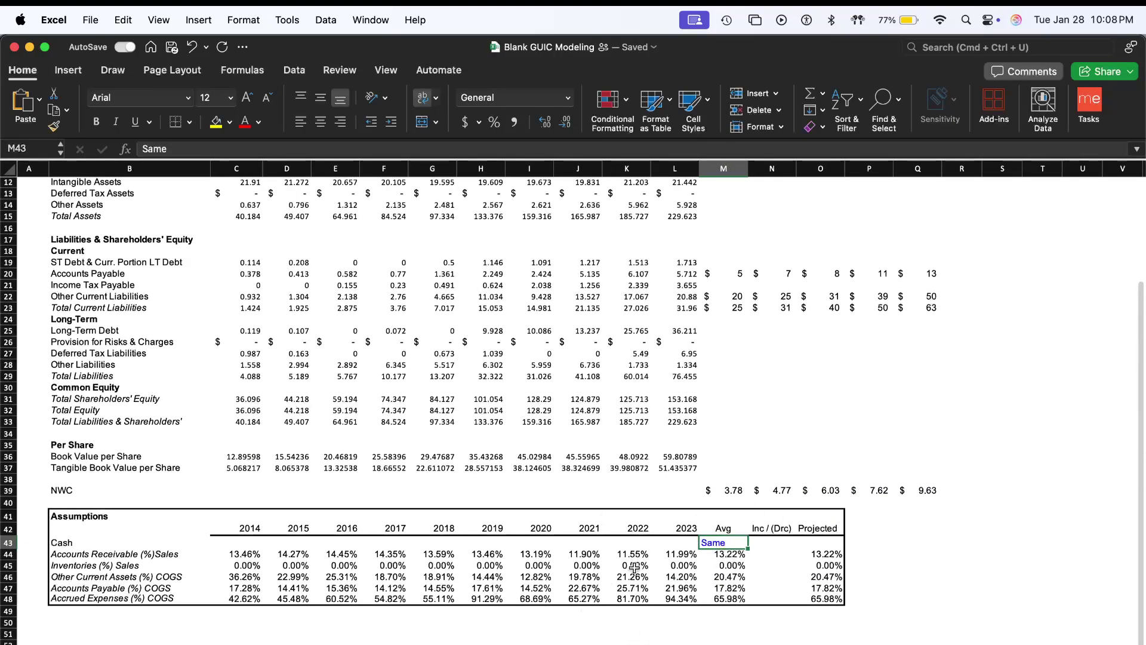
pyautogui.click(448, 644)
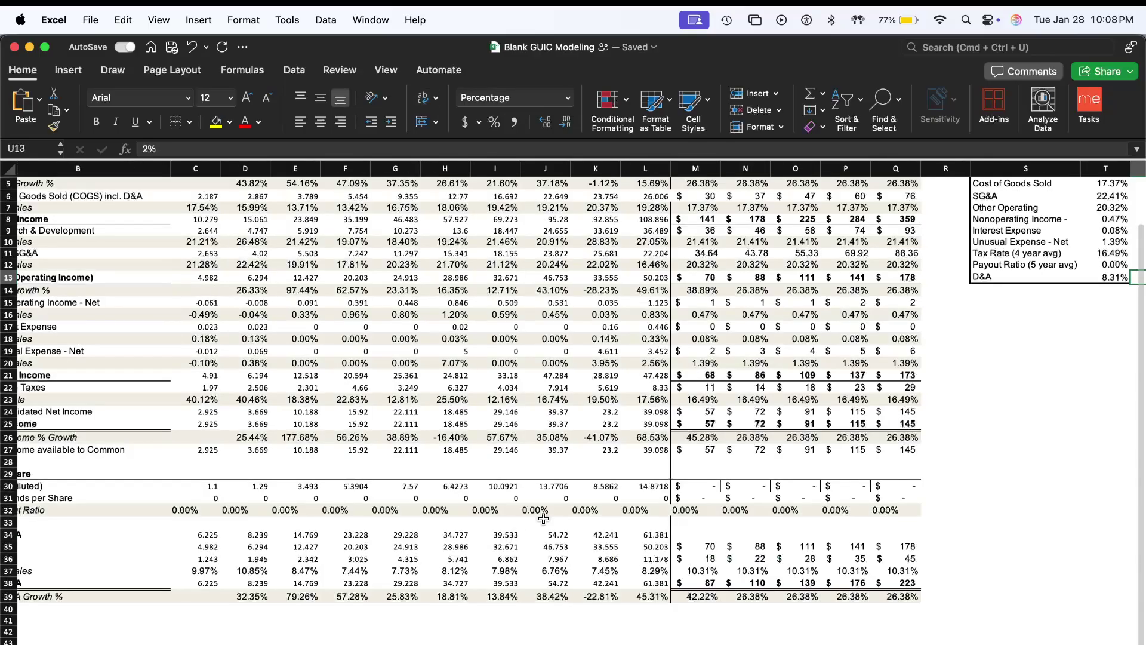
pyautogui.scroll(2, 518, 533)
pyautogui.hscroll(5, 518, 533)
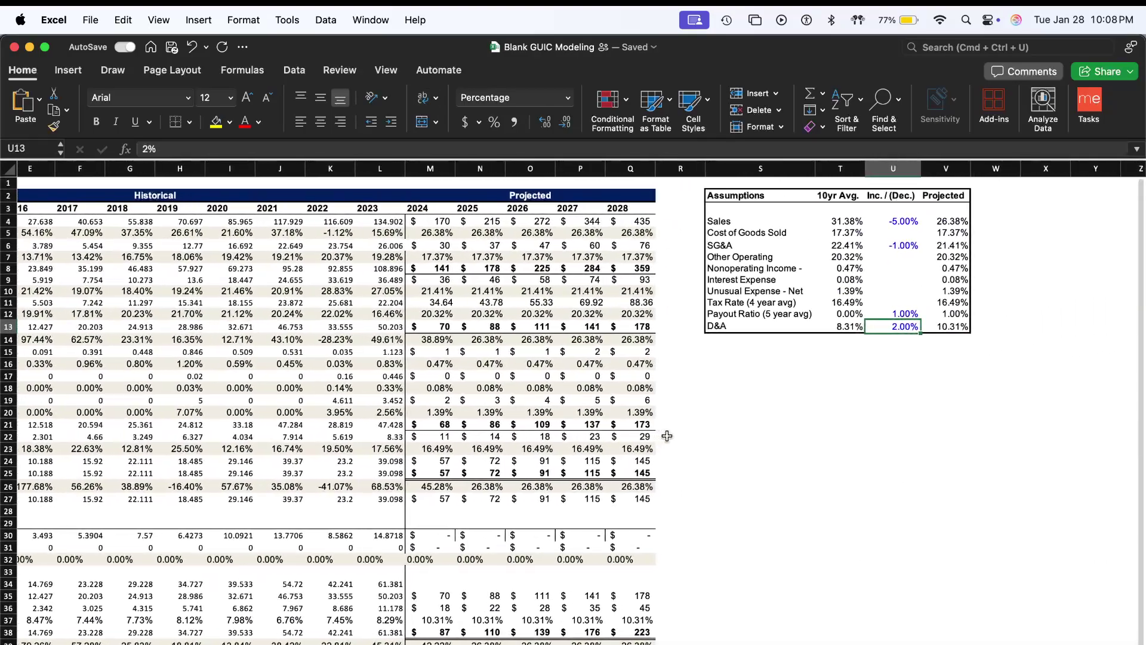
pyautogui.hscroll(-5, 666, 436)
pyautogui.click(620, 643)
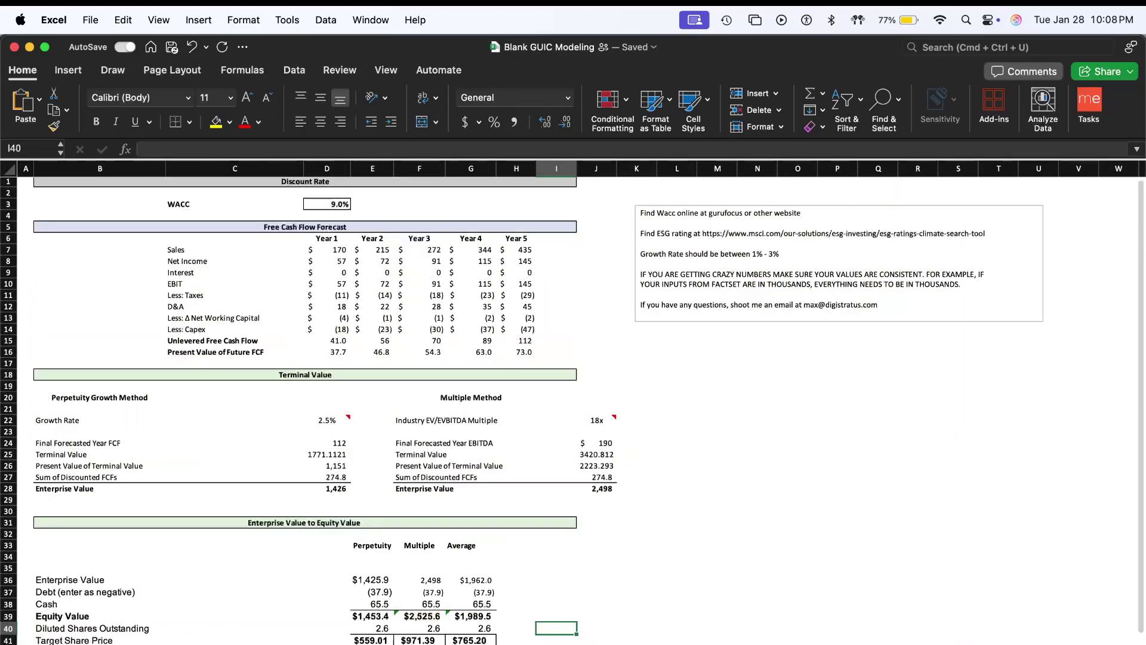
# - Examine the whole Assumptions table beside the projections on the income statement sheet
pyautogui.click(447, 643)
pyautogui.scroll(1, 508, 458)
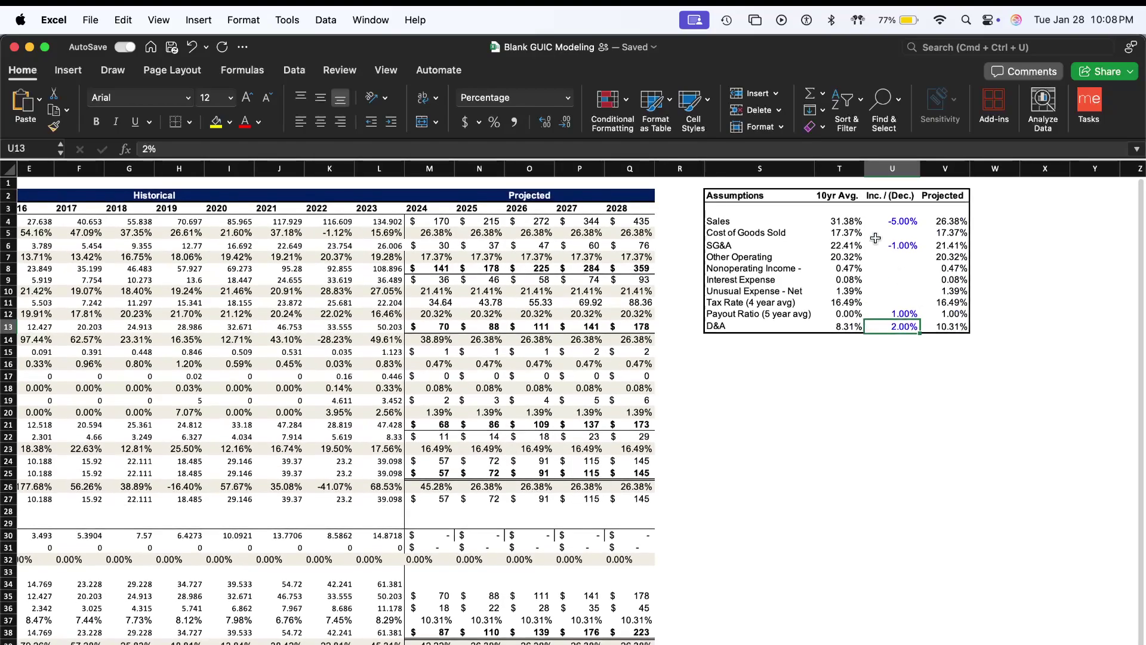
pyautogui.moveTo(700, 195); pyautogui.dragTo(989, 342)
pyautogui.click(998, 361)
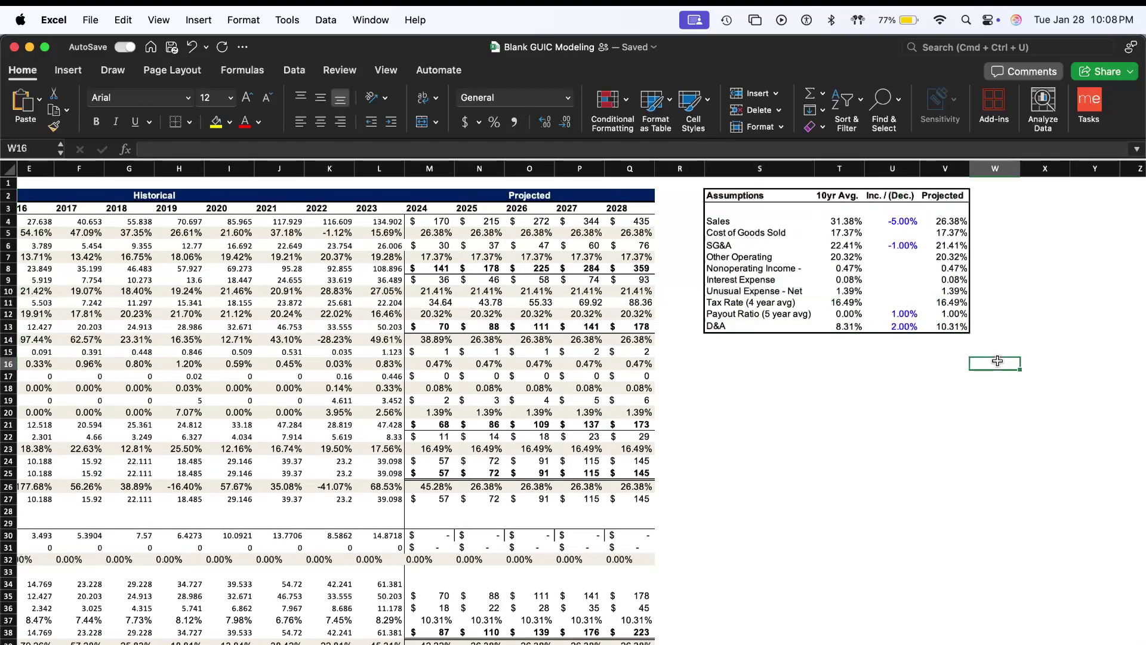
pyautogui.moveTo(693, 186); pyautogui.dragTo(1020, 361)
pyautogui.click(1012, 364)
pyautogui.click(1014, 352)
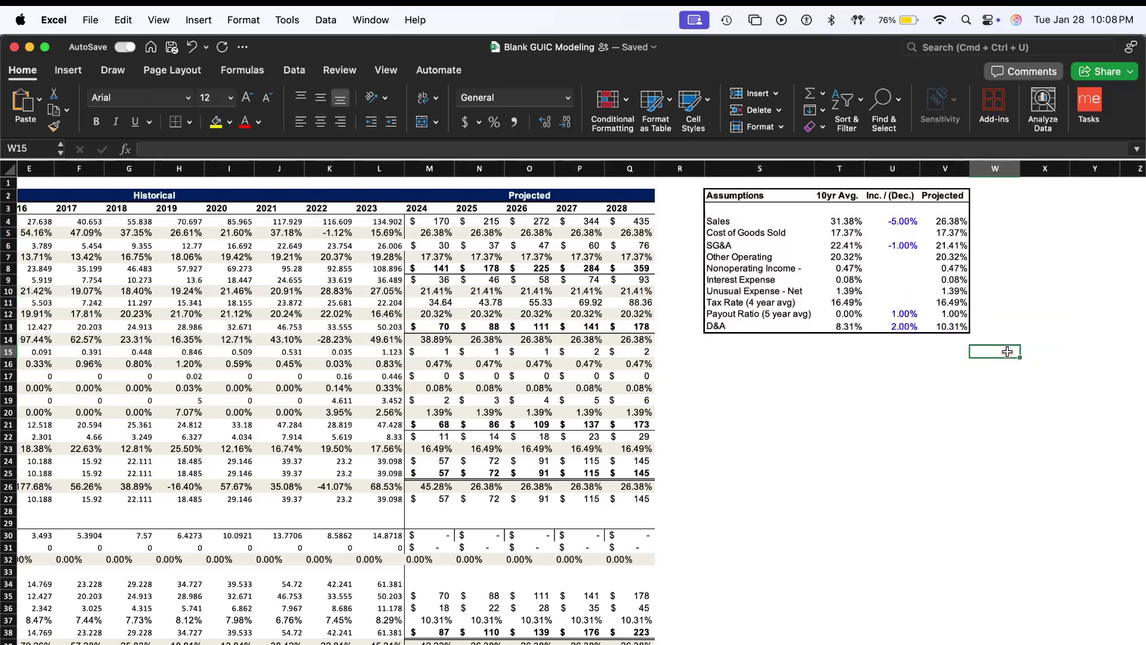
# - Go back to the DCF sheet and find the contact e-mail in the notes text box
pyautogui.scroll(-3, 593, 544)
pyautogui.hscroll(-5, 593, 544)
pyautogui.scroll(3, 592, 544)
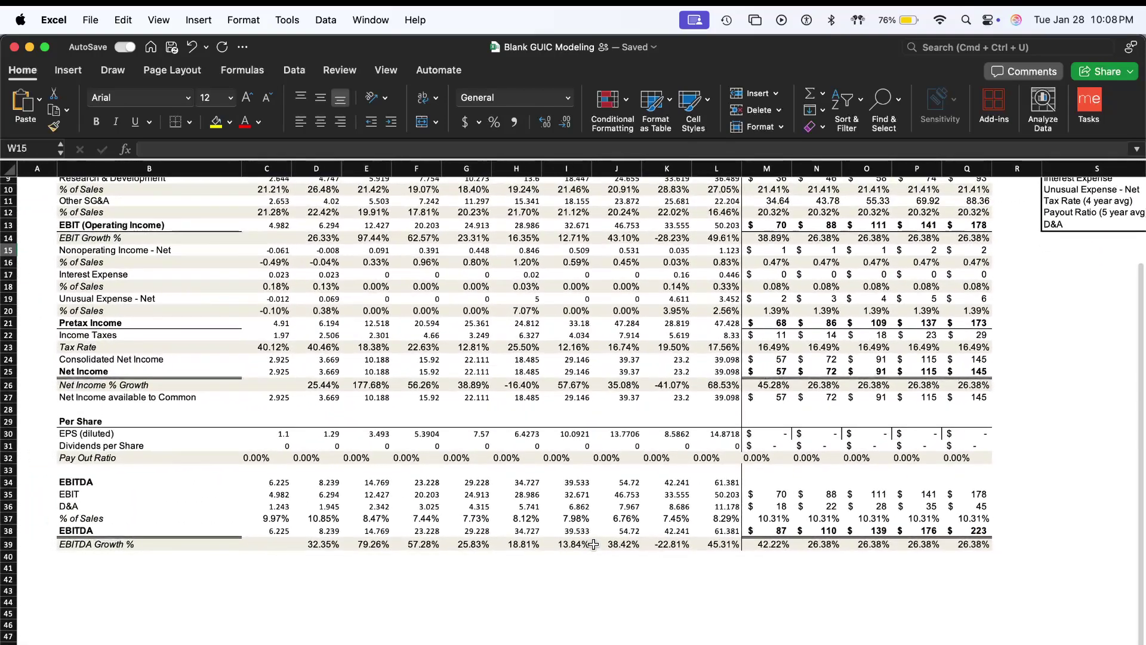
pyautogui.hotkey('ctrl', 'pagedown')
pyautogui.hotkey('ctrl', 'pagedown')
pyautogui.hotkey('ctrl', 'pagedown')
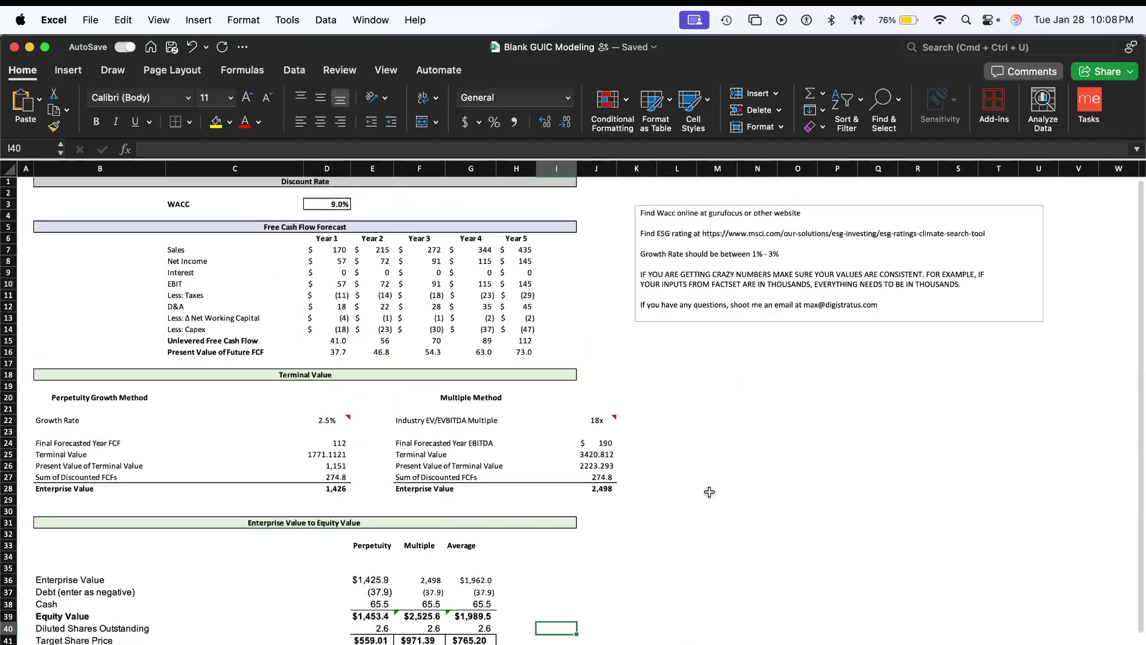
pyautogui.click(816, 317)
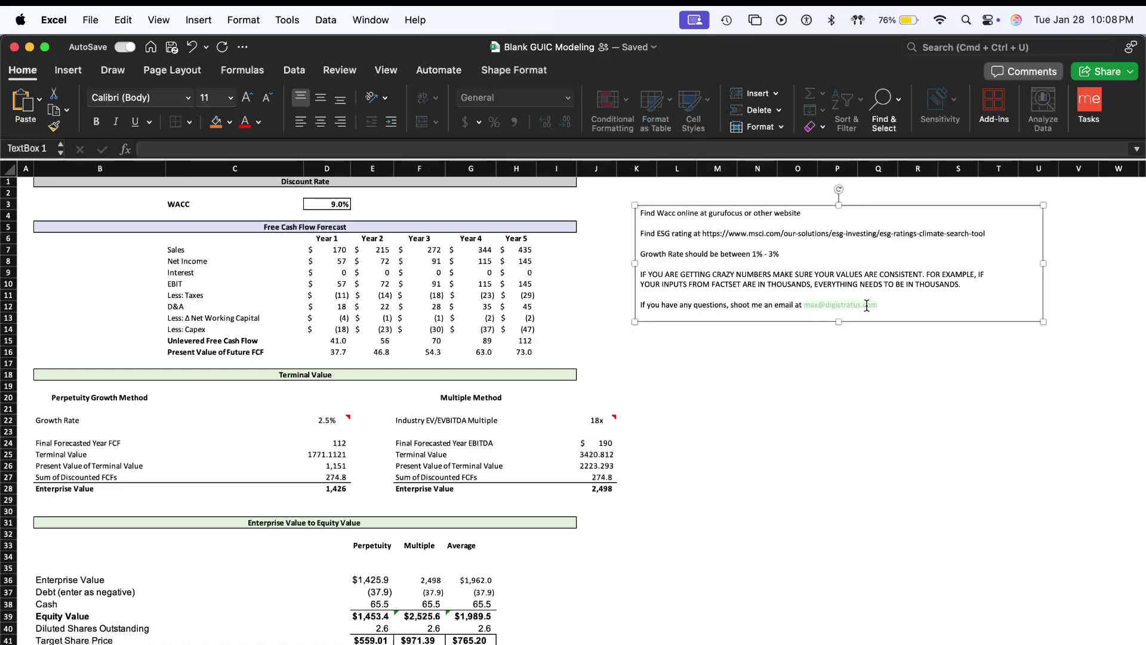
pyautogui.click(871, 339)
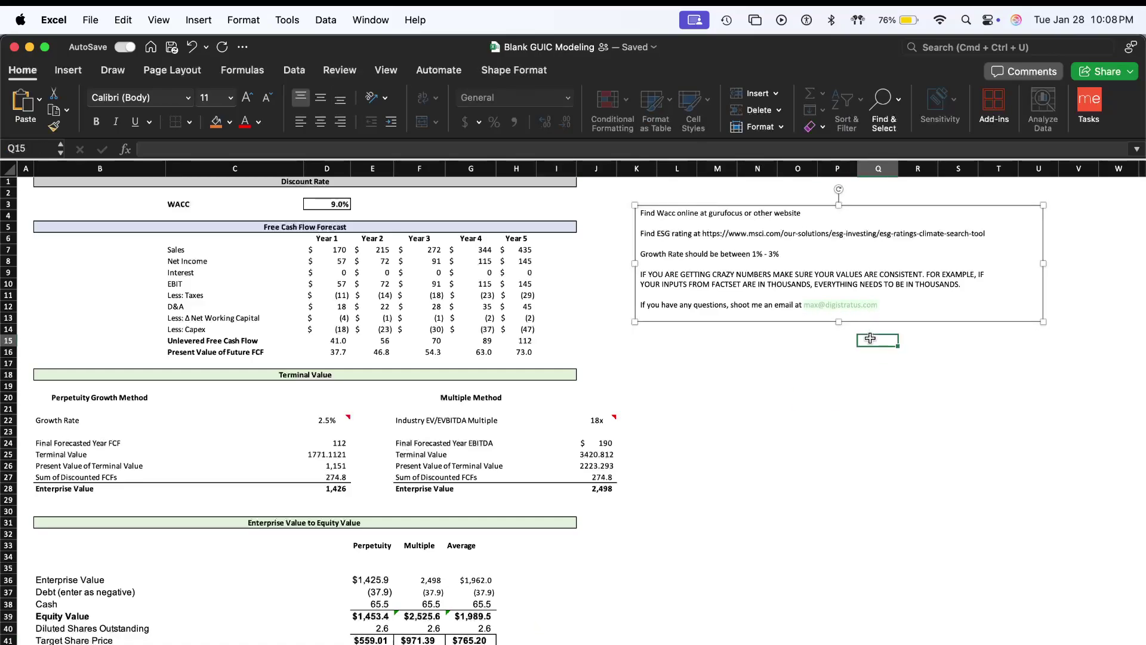
pyautogui.click(811, 309)
pyautogui.moveTo(795, 305); pyautogui.dragTo(875, 305)
pyautogui.click(842, 375)
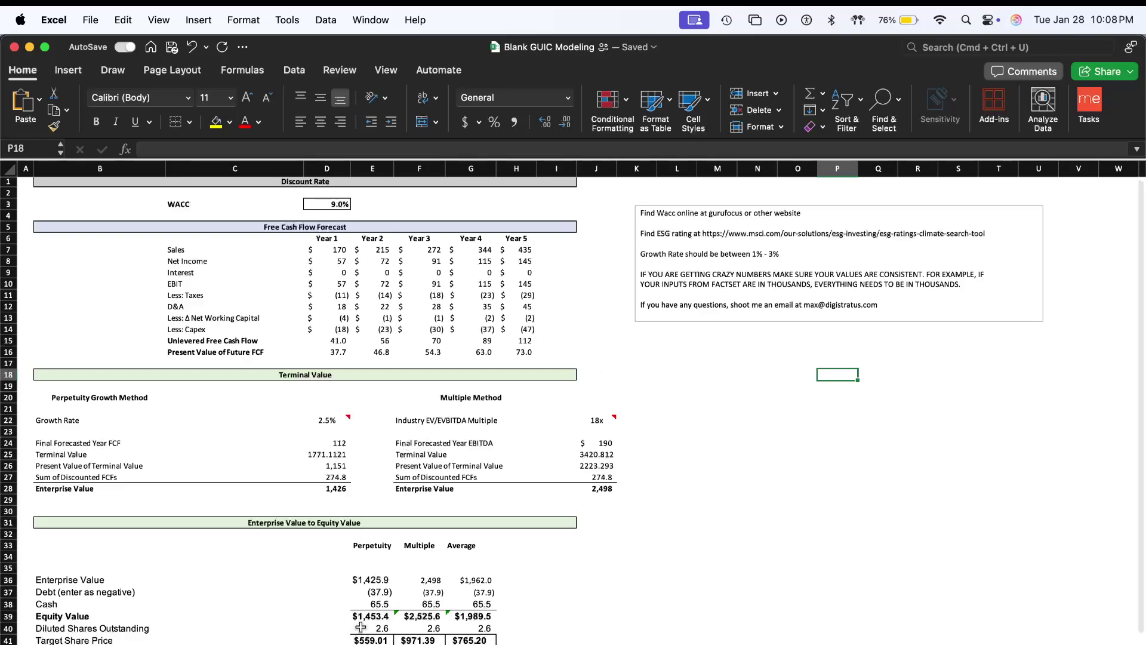
# - Check the Target Share Price and Percent Gain rows of the equity value section
pyautogui.scroll(-3, 480, 561)
pyautogui.scroll(-1, 479, 561)
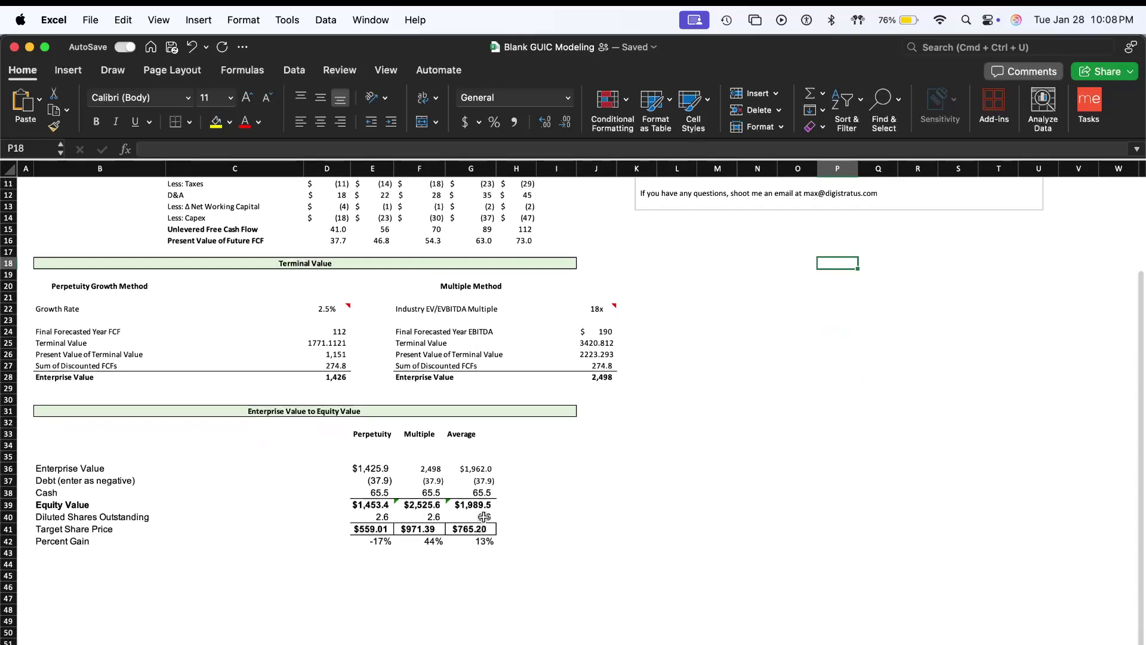